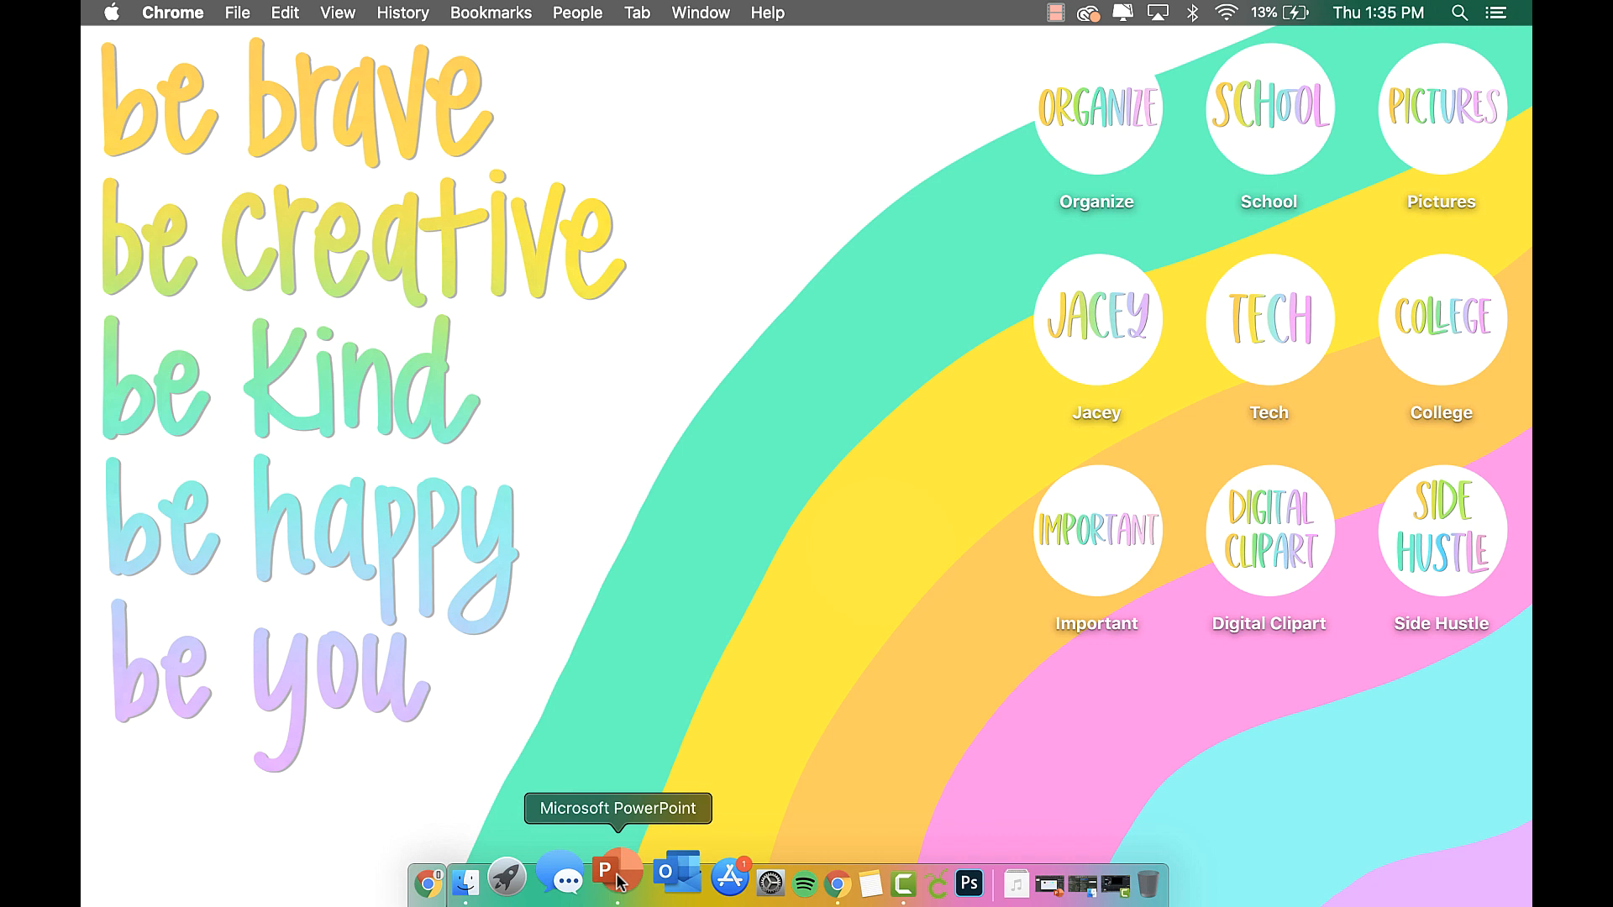
Bring PowerPoint to the front and create a new blank presentation.
click(618, 878)
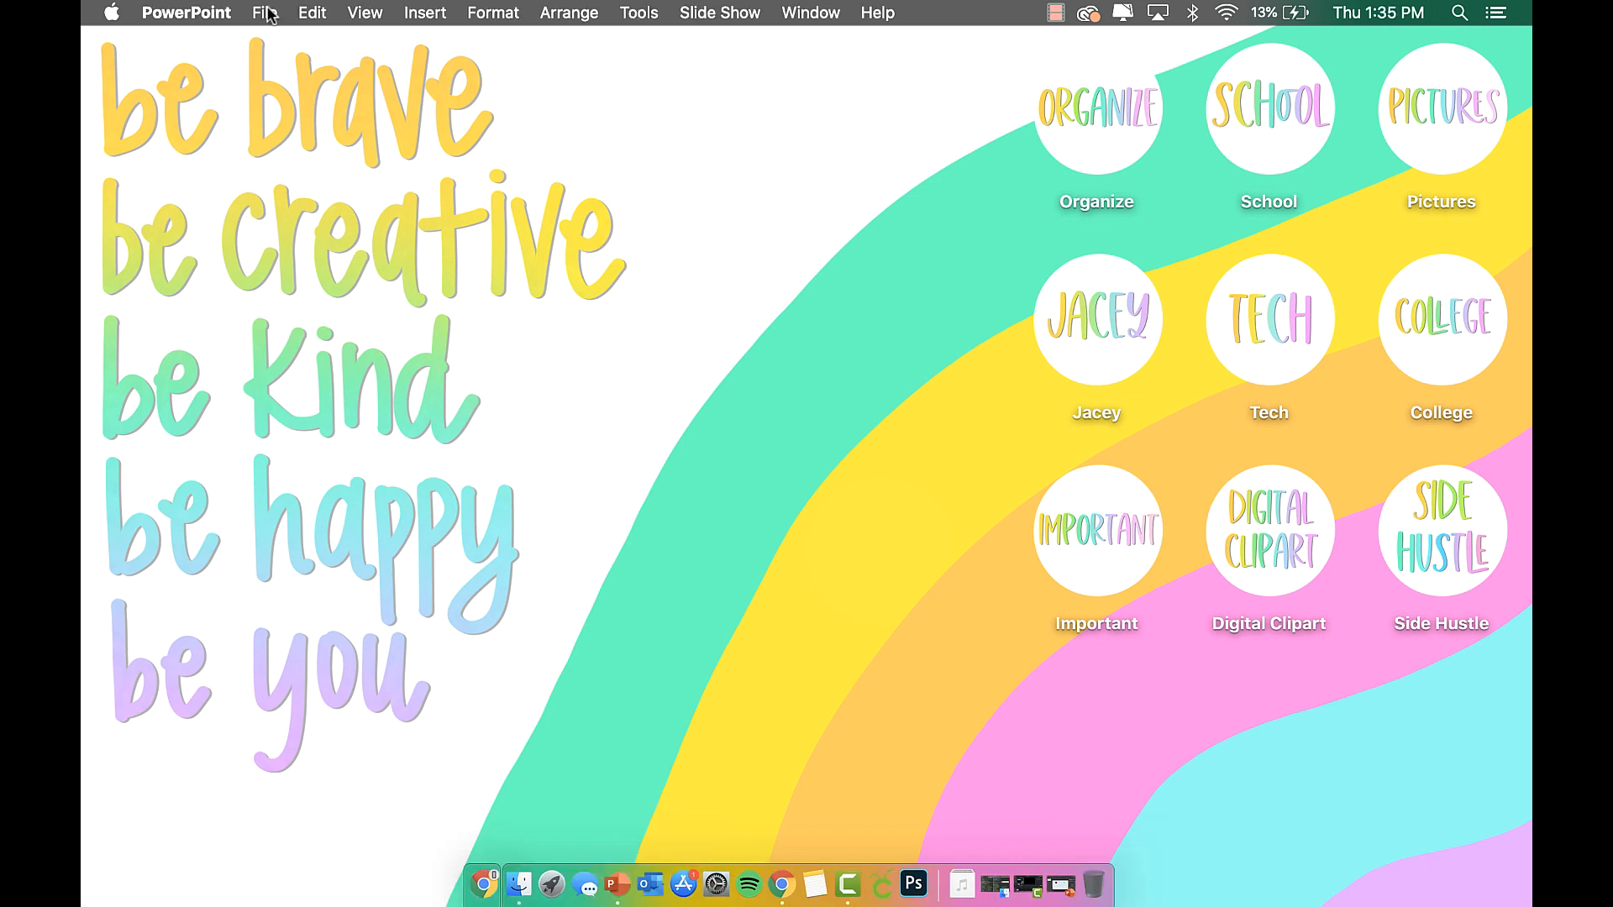
click(265, 12)
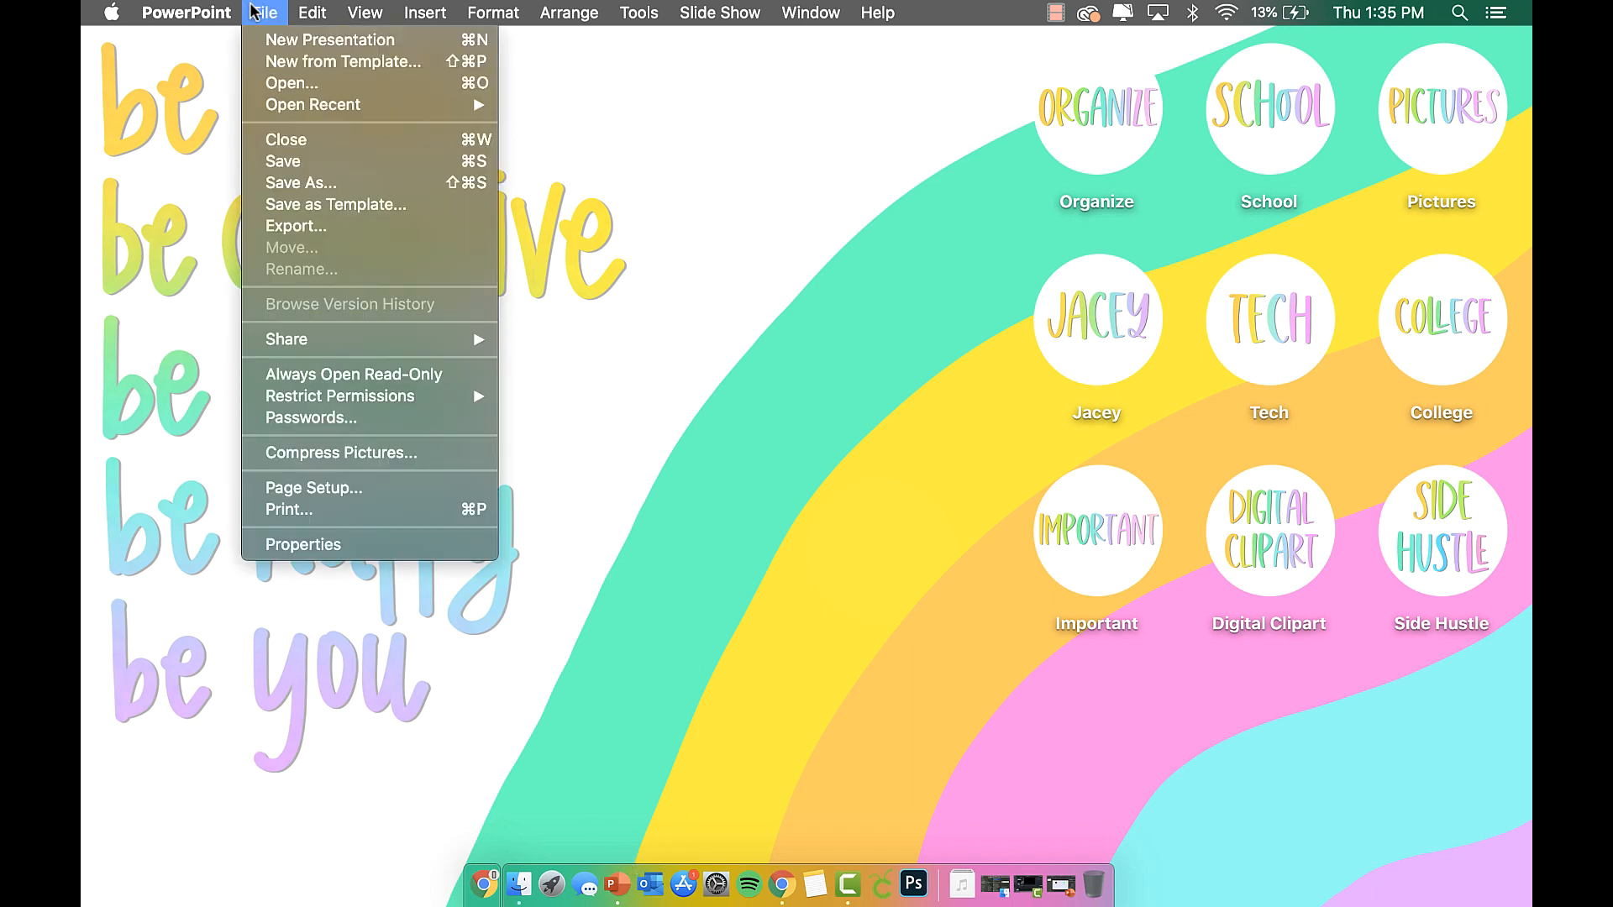
click(293, 36)
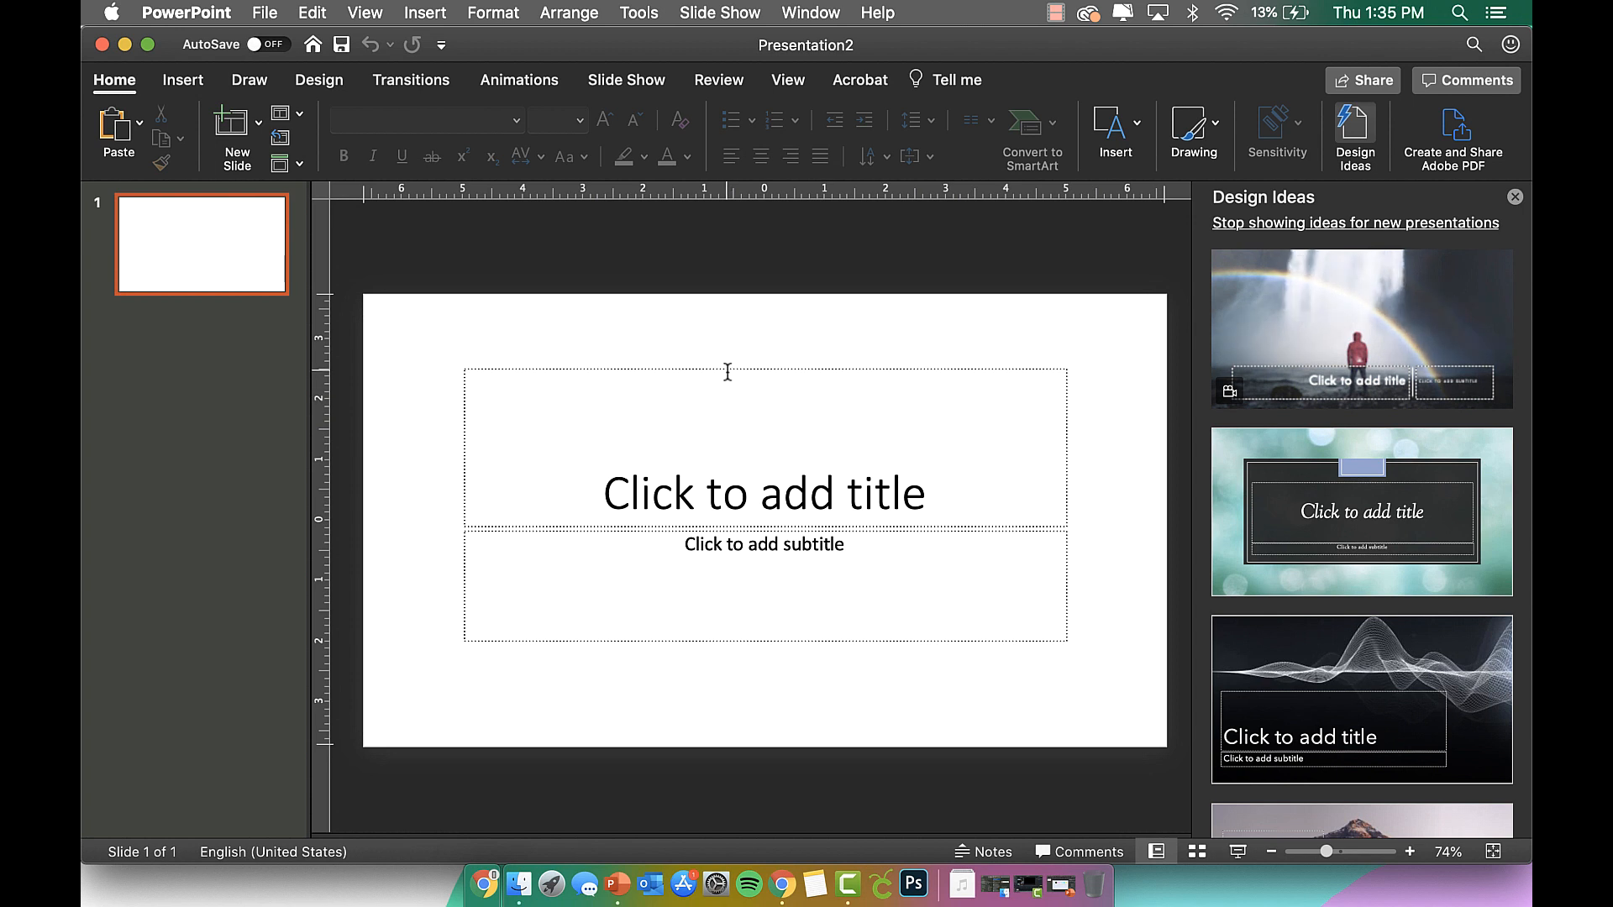
Delete the title and subtitle placeholders and close the Design Ideas pane.
click(728, 402)
shift+click(729, 559)
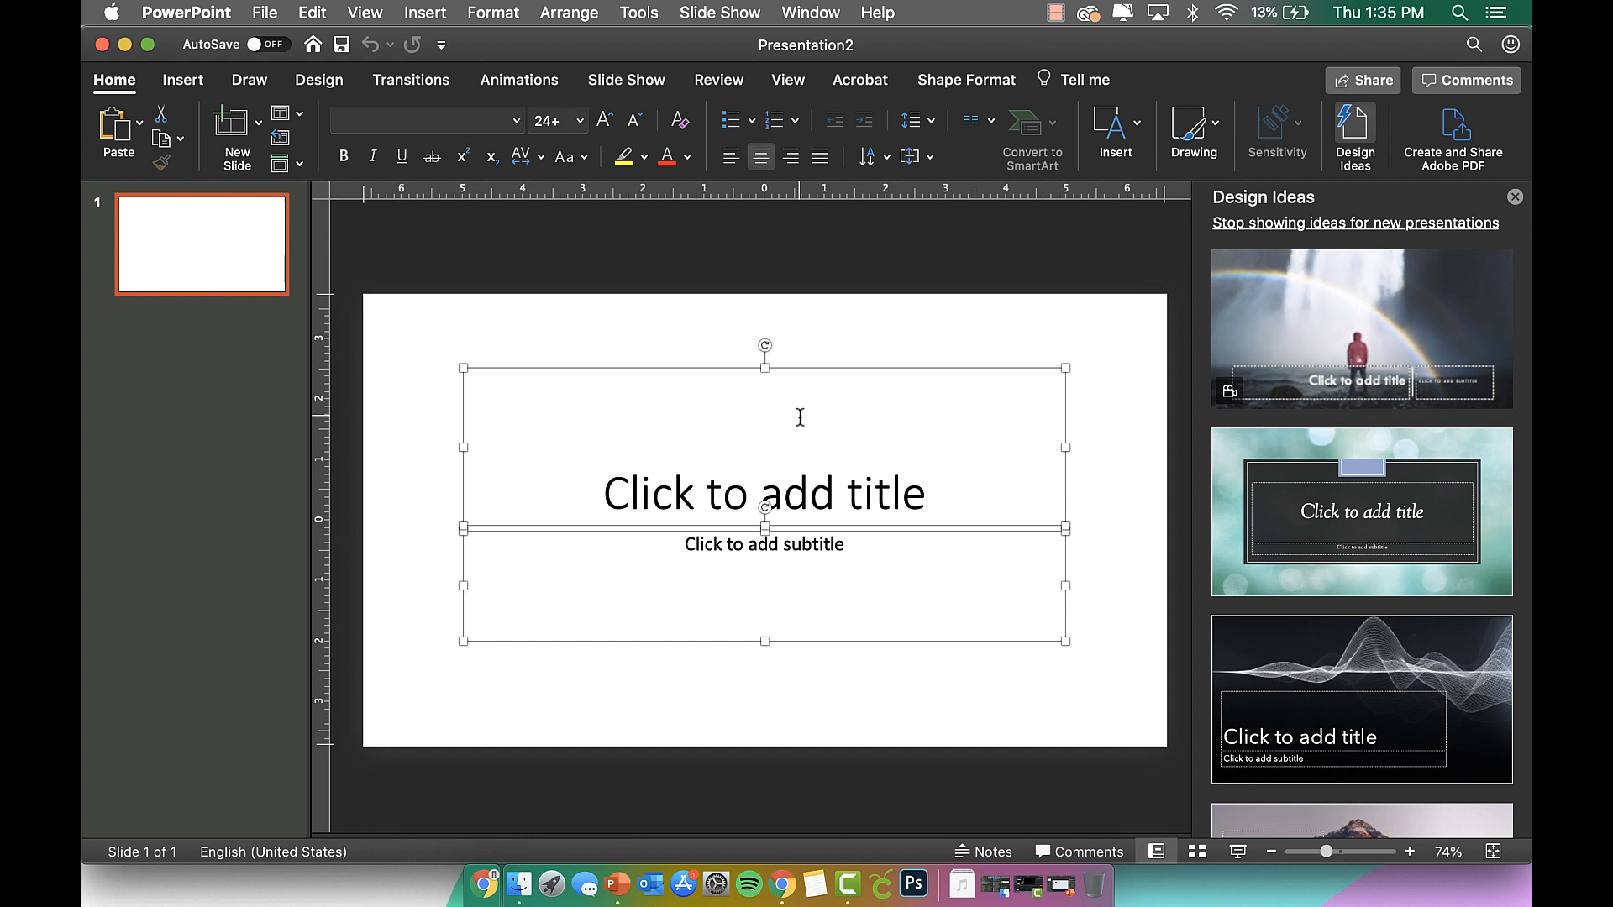
key(Delete)
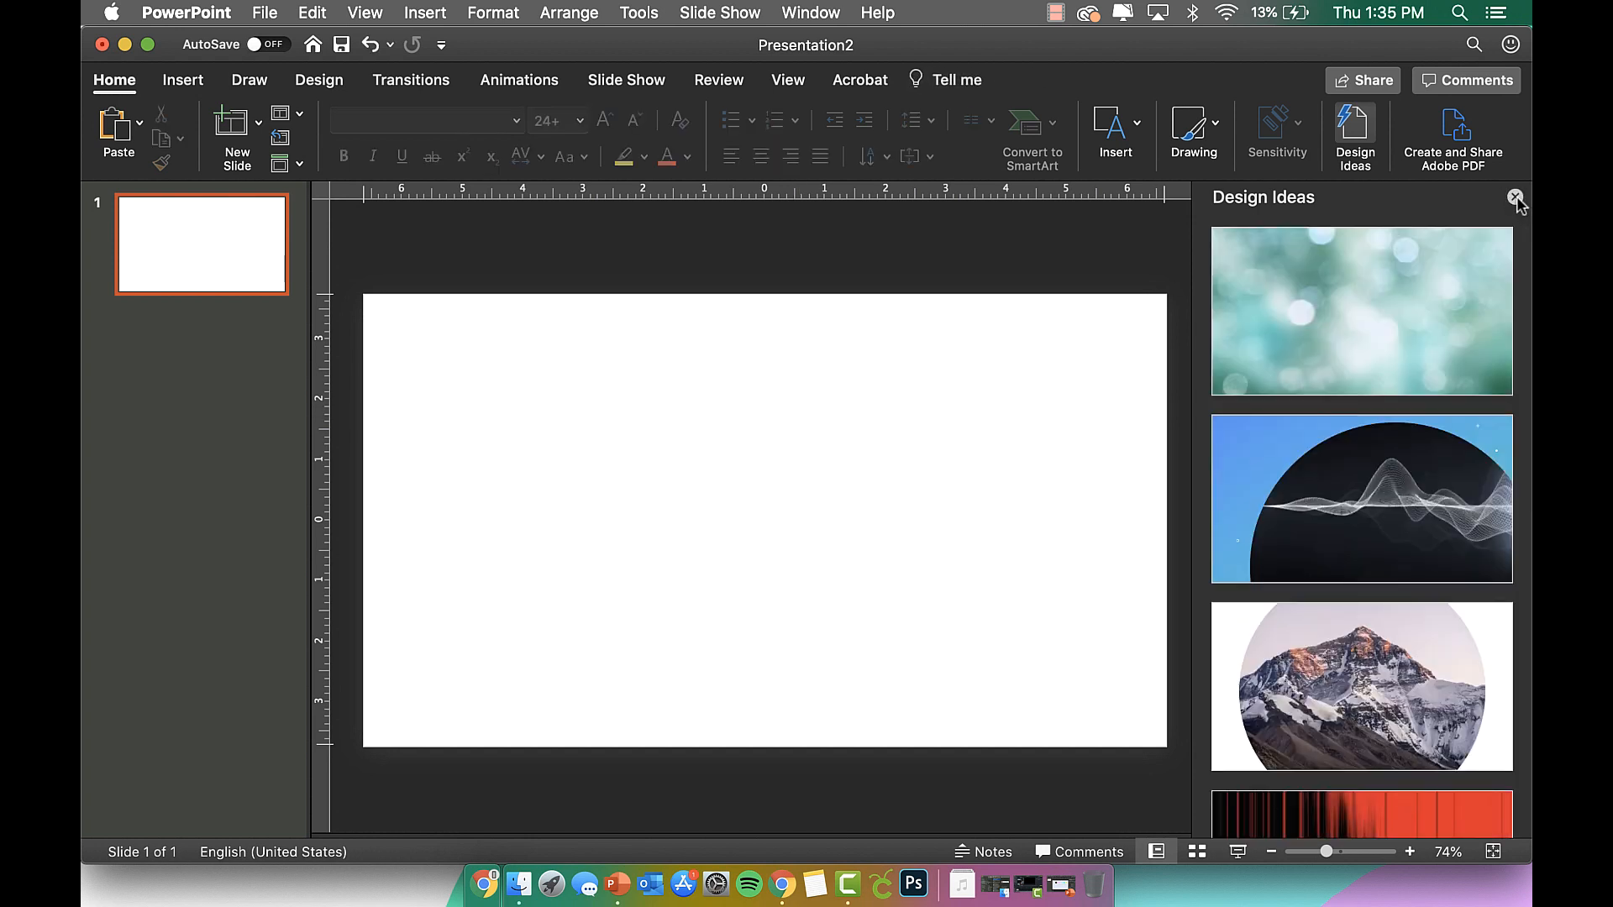
click(1516, 199)
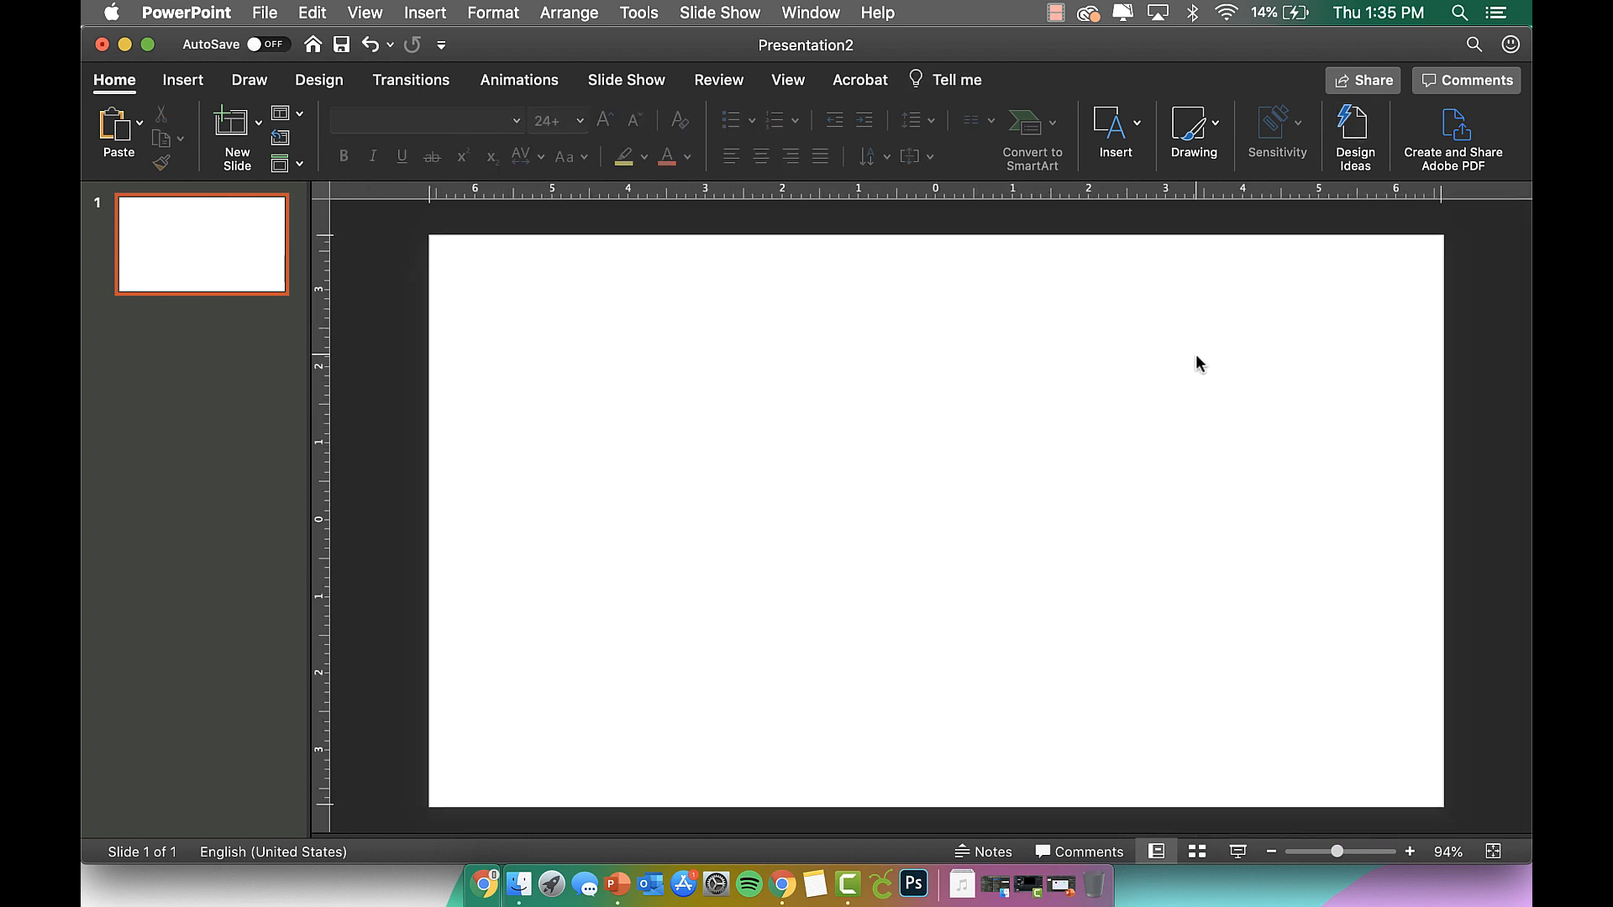
Set a custom 8 in × 8 in slide size in Page Setup and choose Scale Up.
click(265, 14)
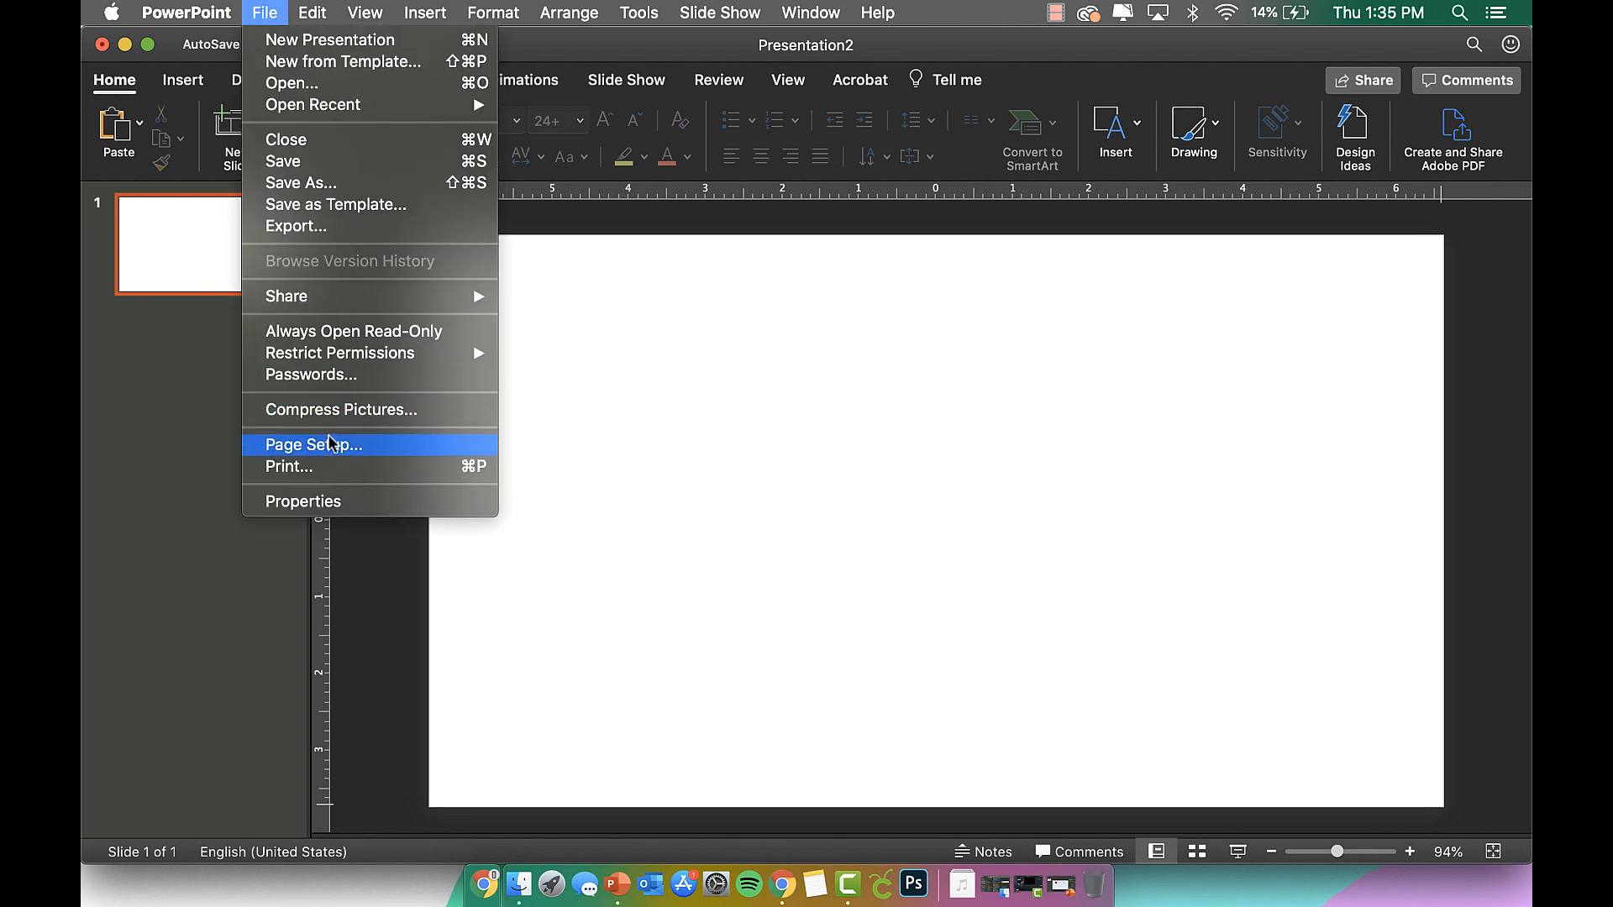
click(329, 444)
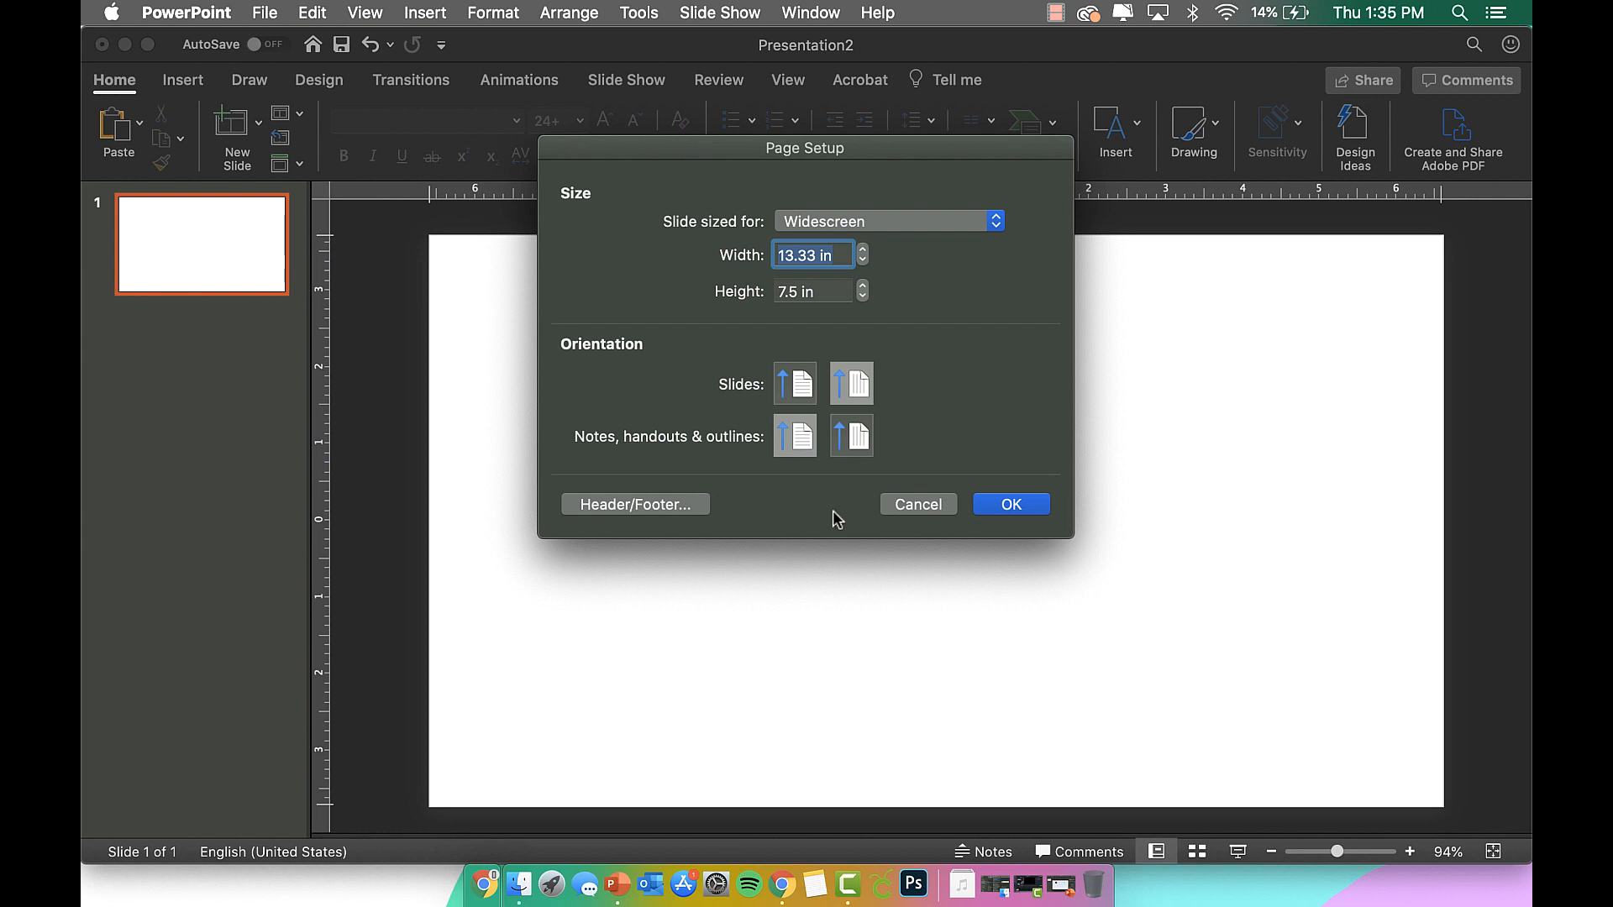
text(8)
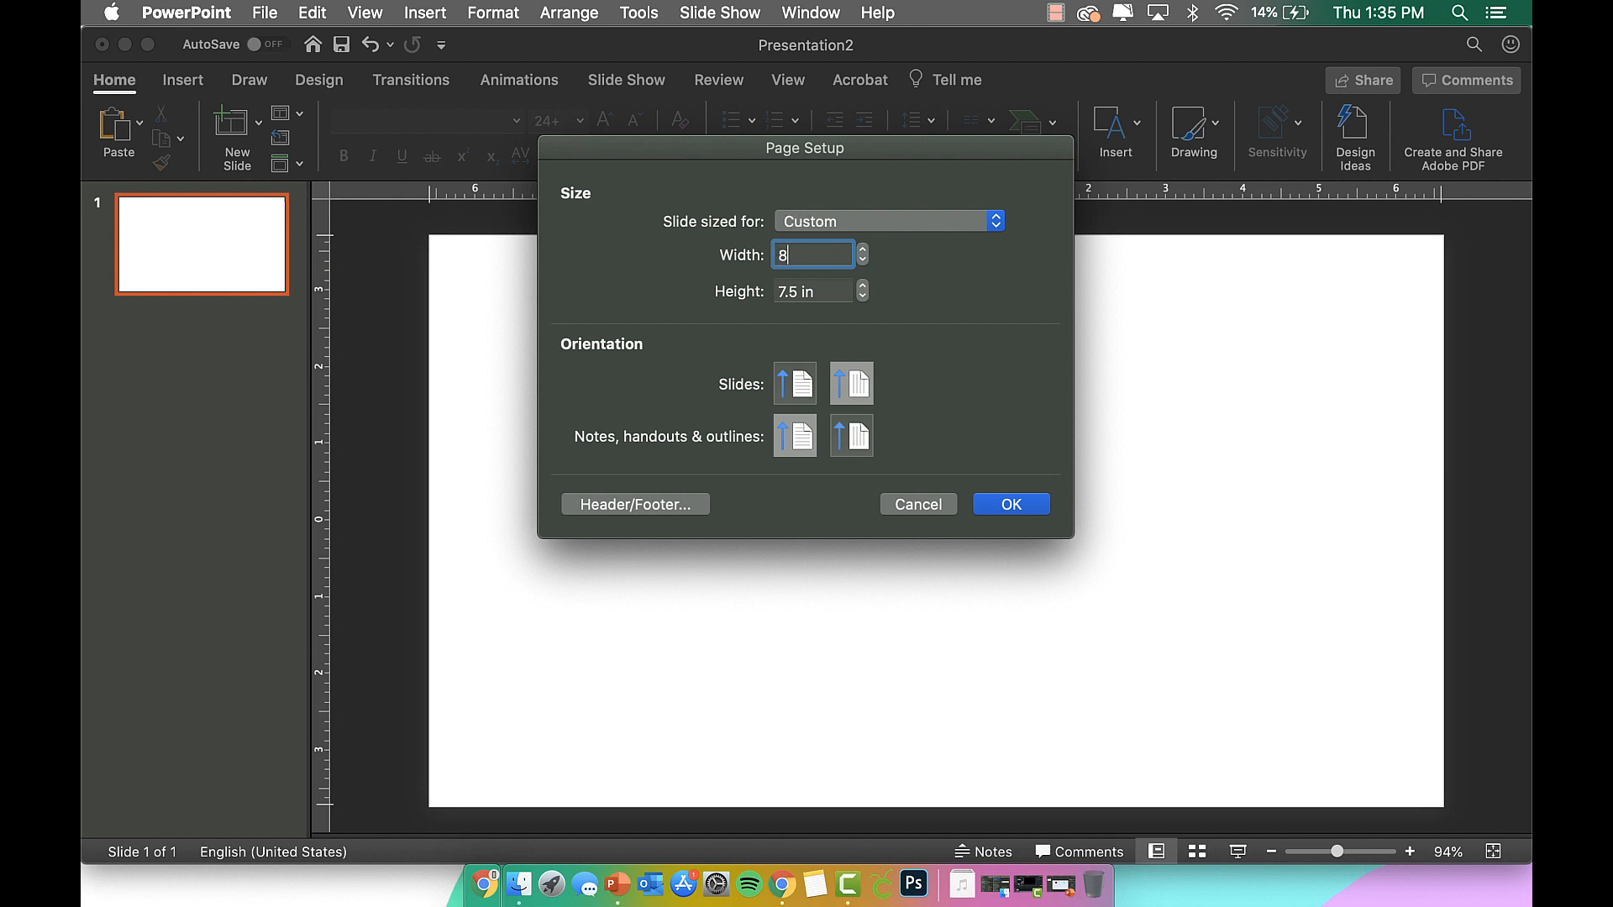
key(Tab)
text(8)
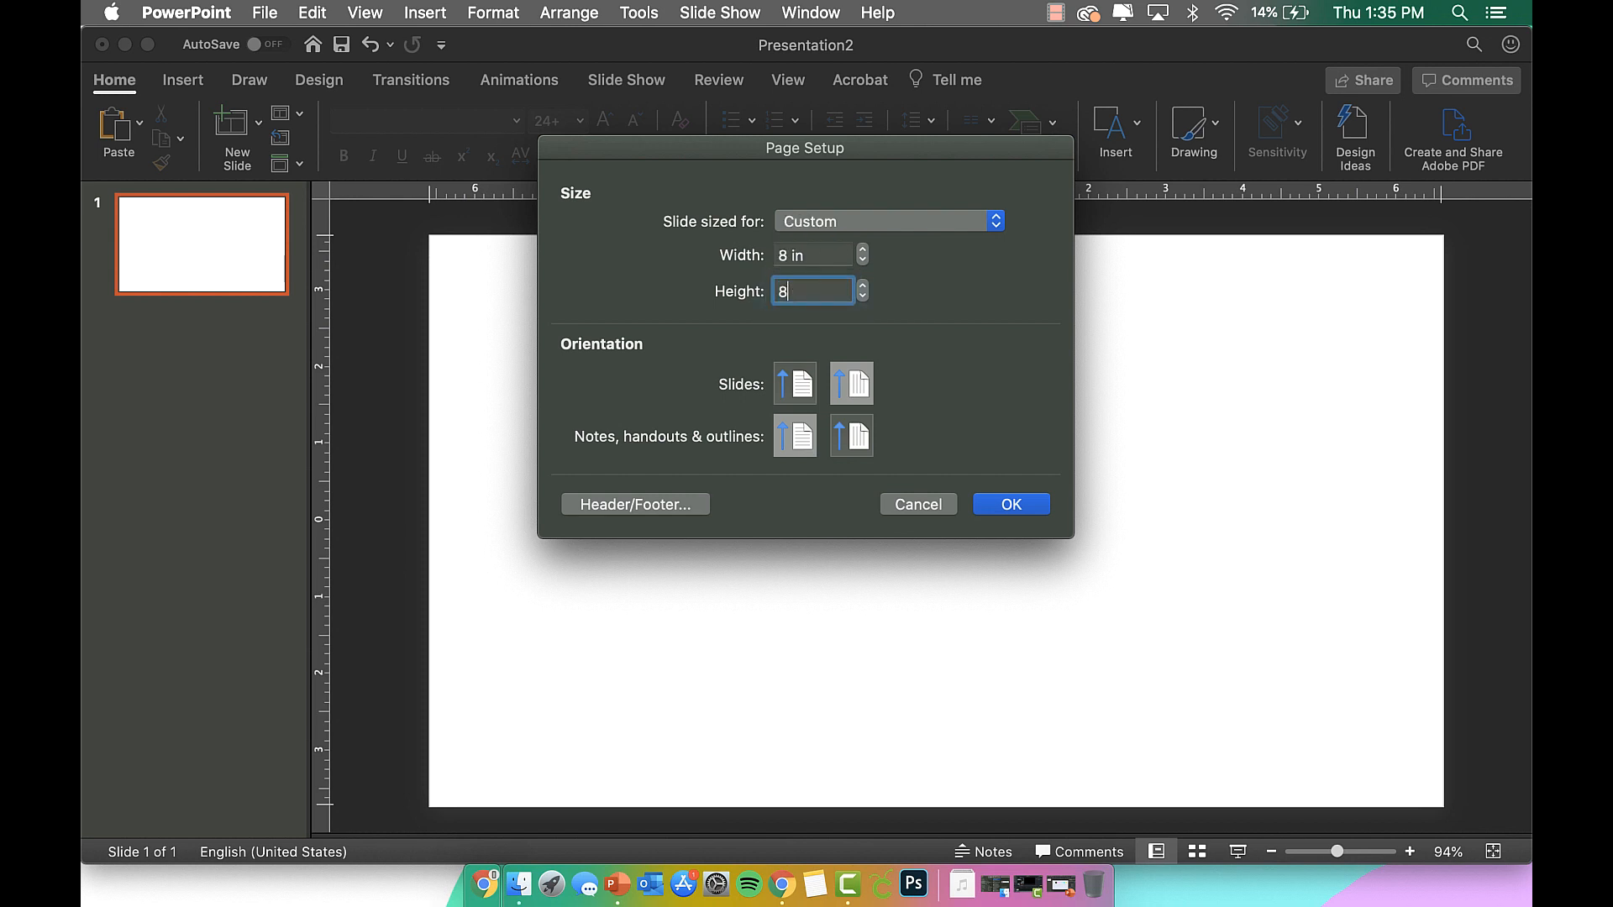
key(Tab)
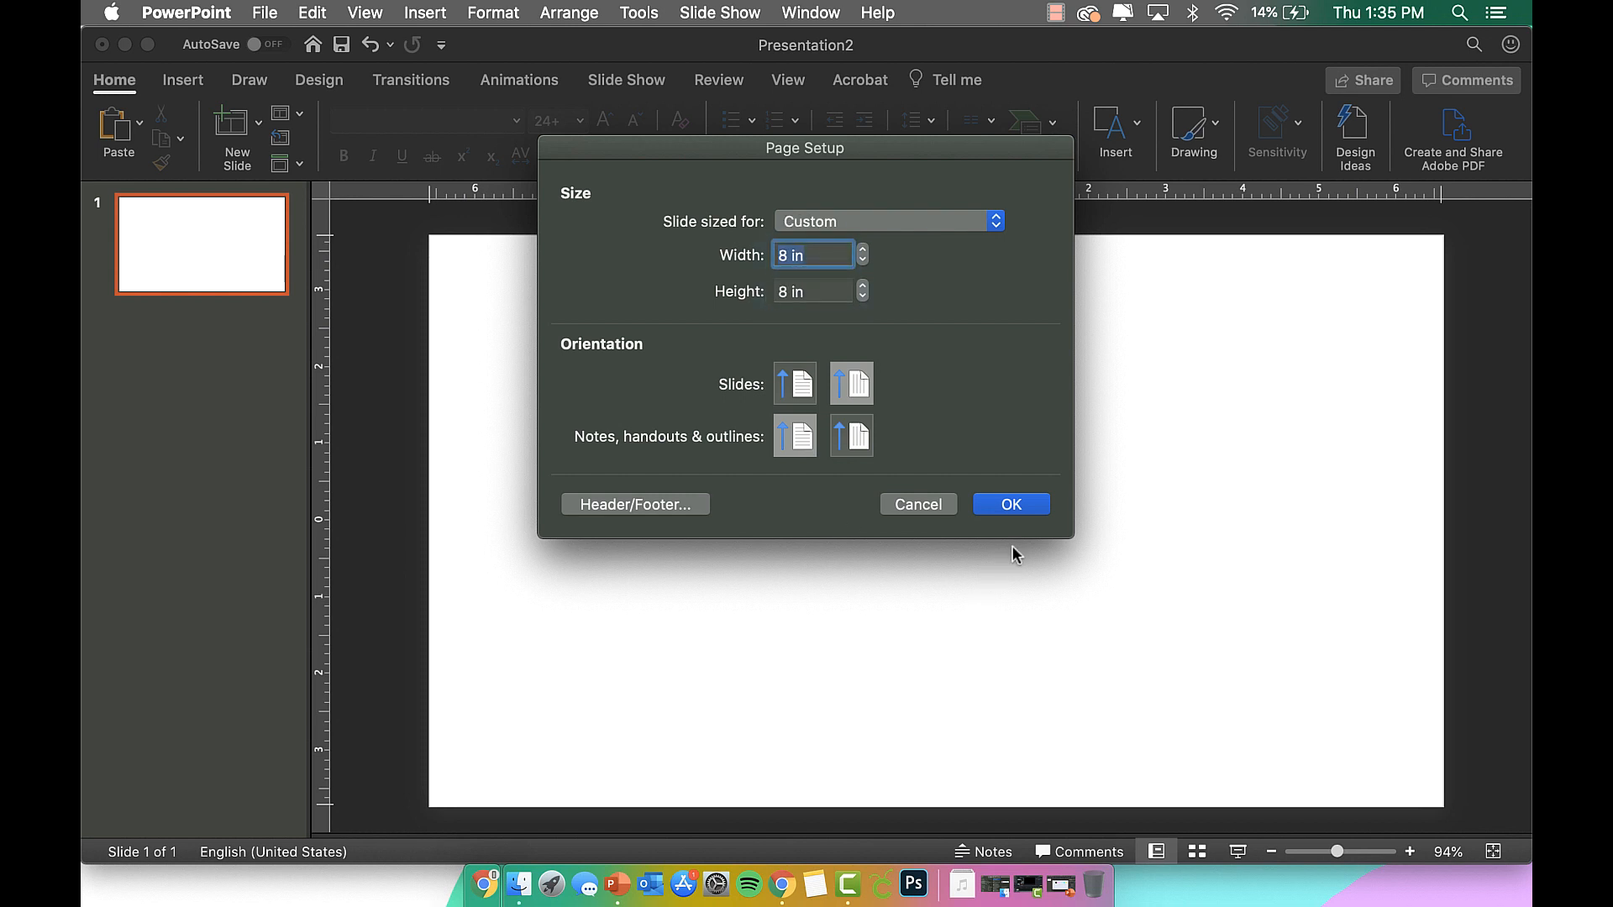
click(881, 228)
click(881, 227)
click(1013, 505)
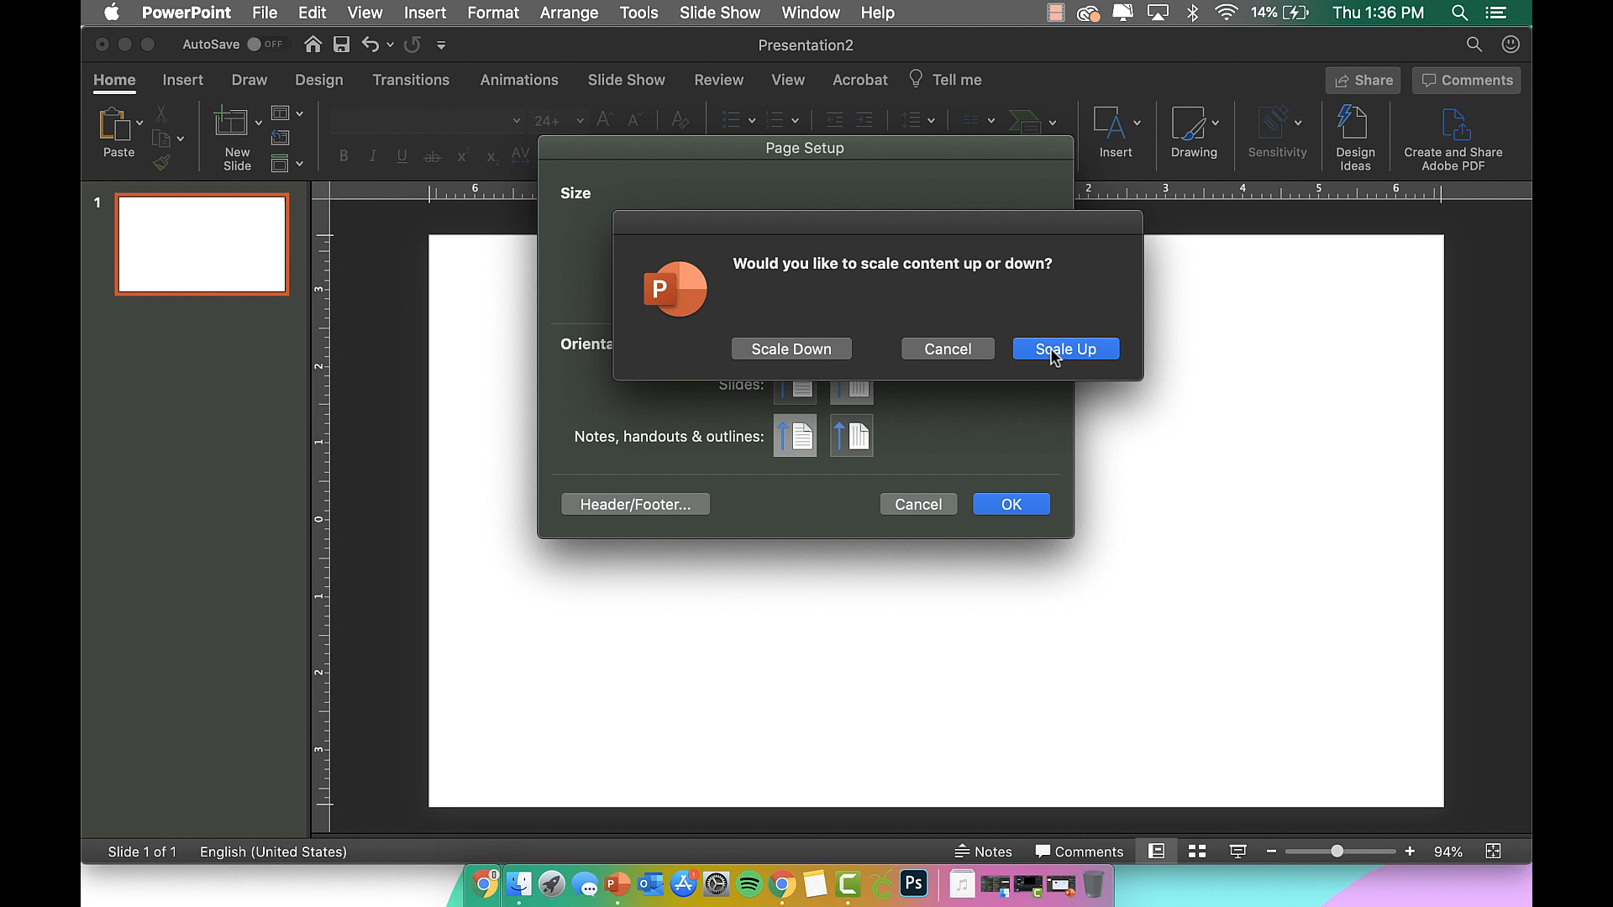
click(1055, 357)
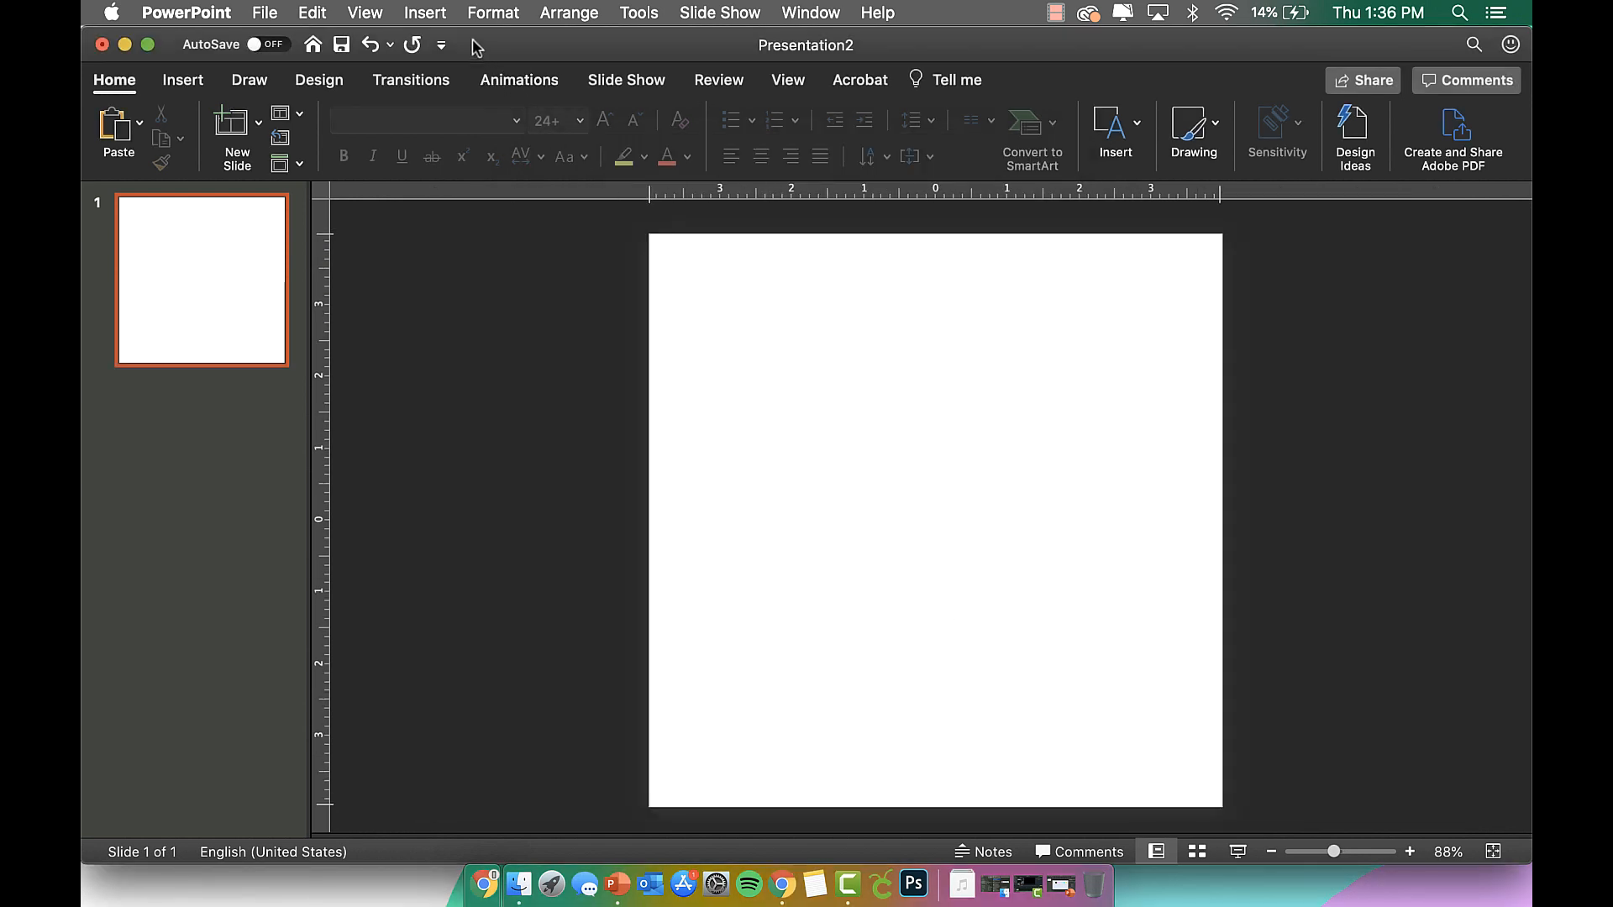
Draw a large oval circle nearly filling the slide, about 0.25 in from the left and top.
click(426, 13)
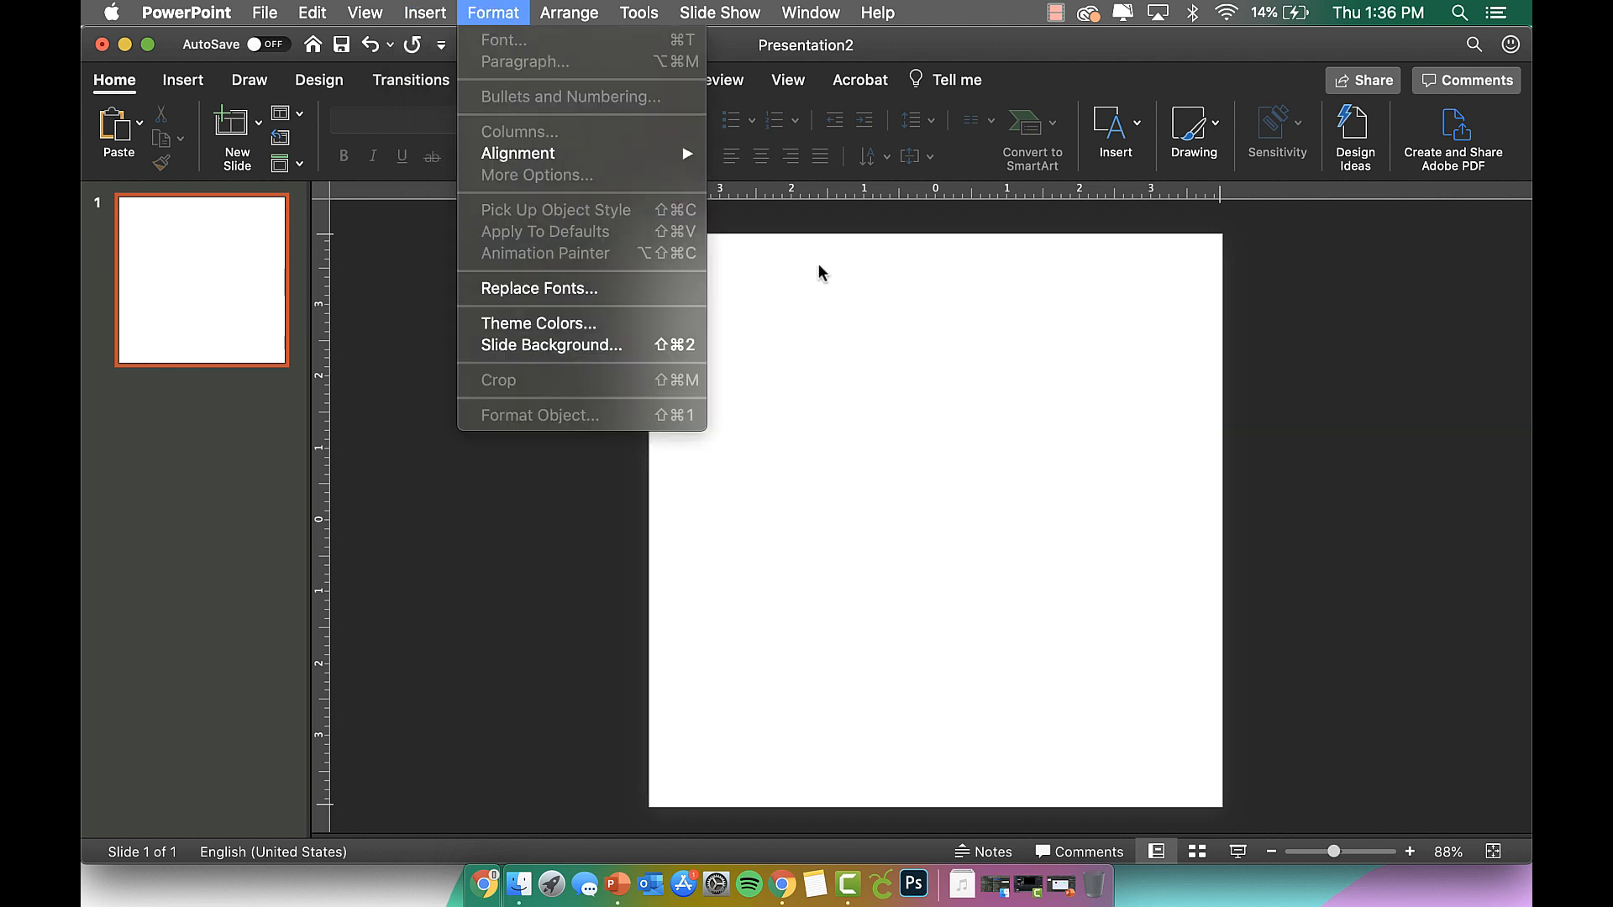
click(831, 292)
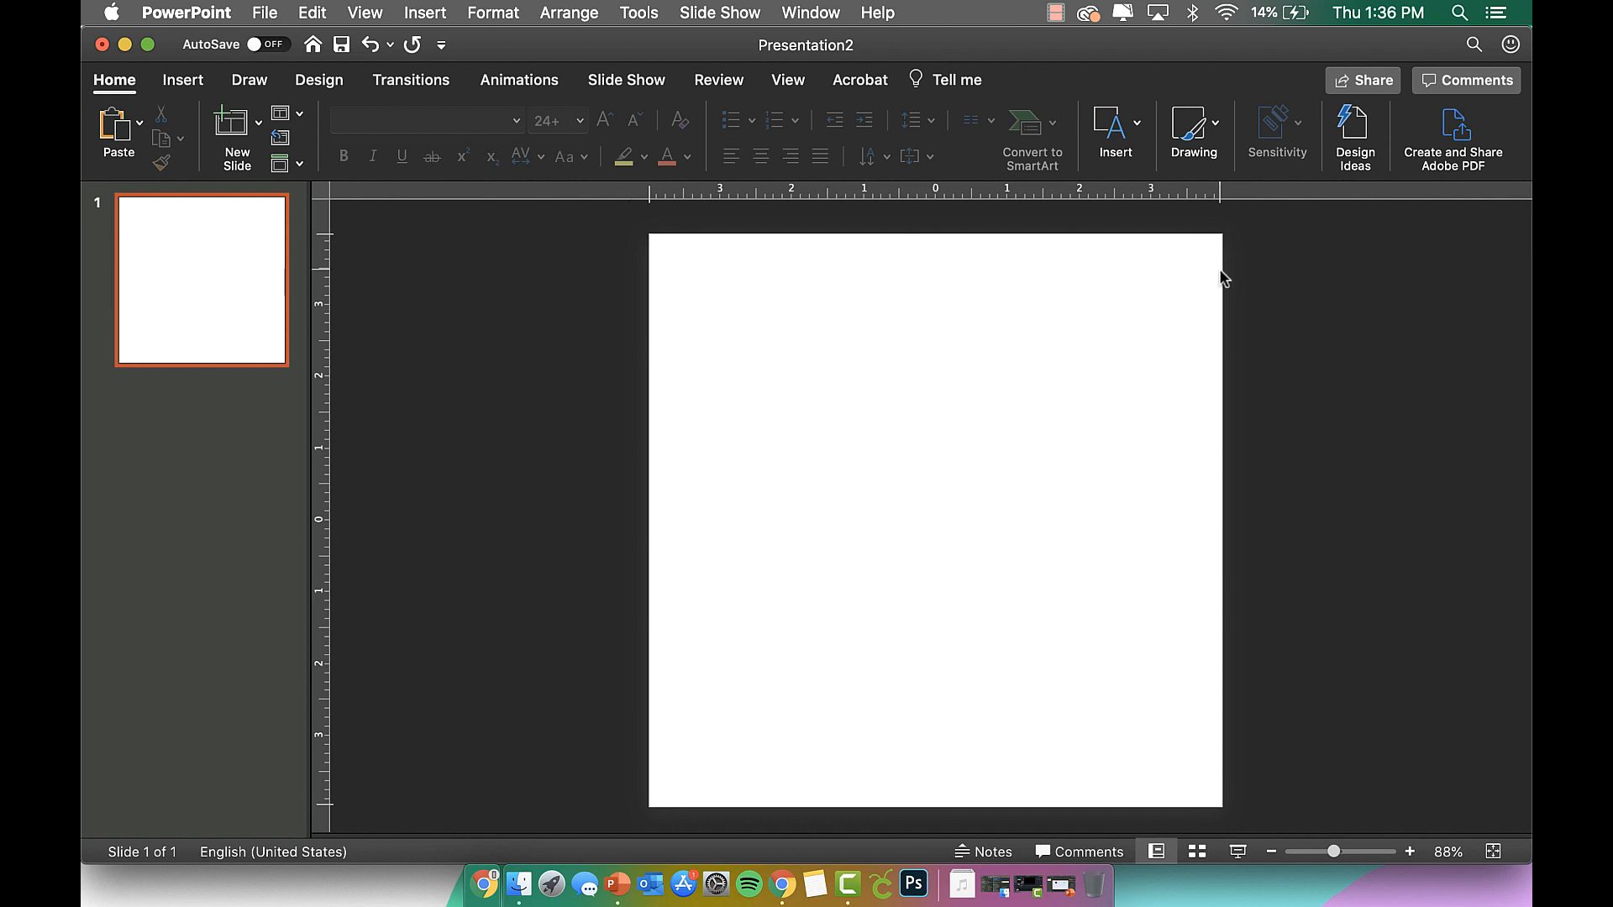
click(259, 14)
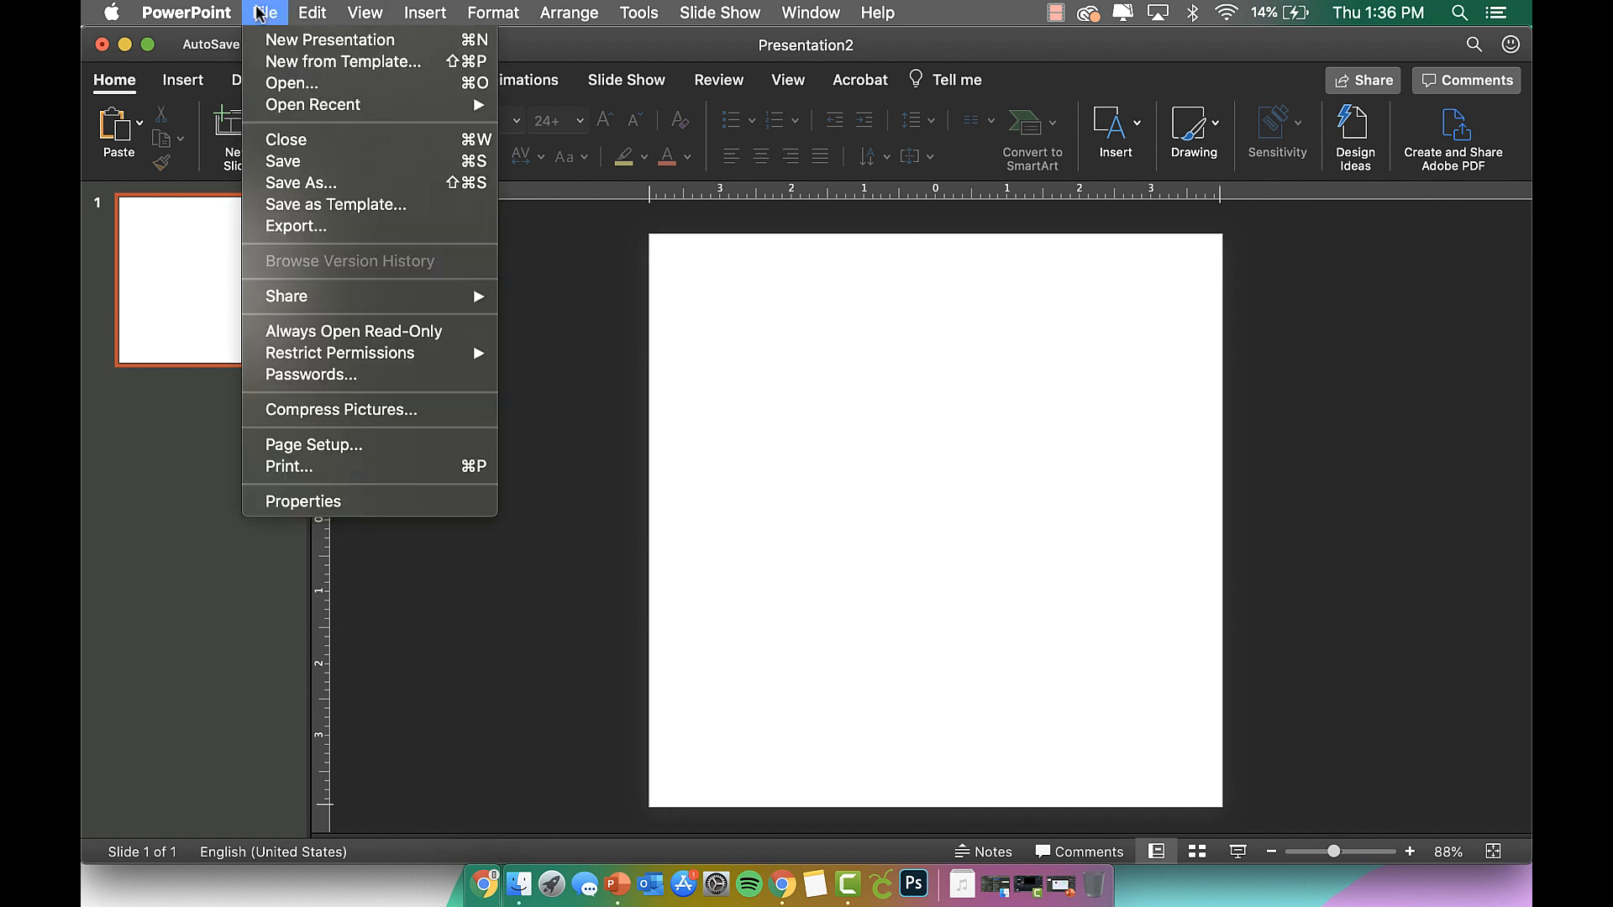
mouse_move(424, 12)
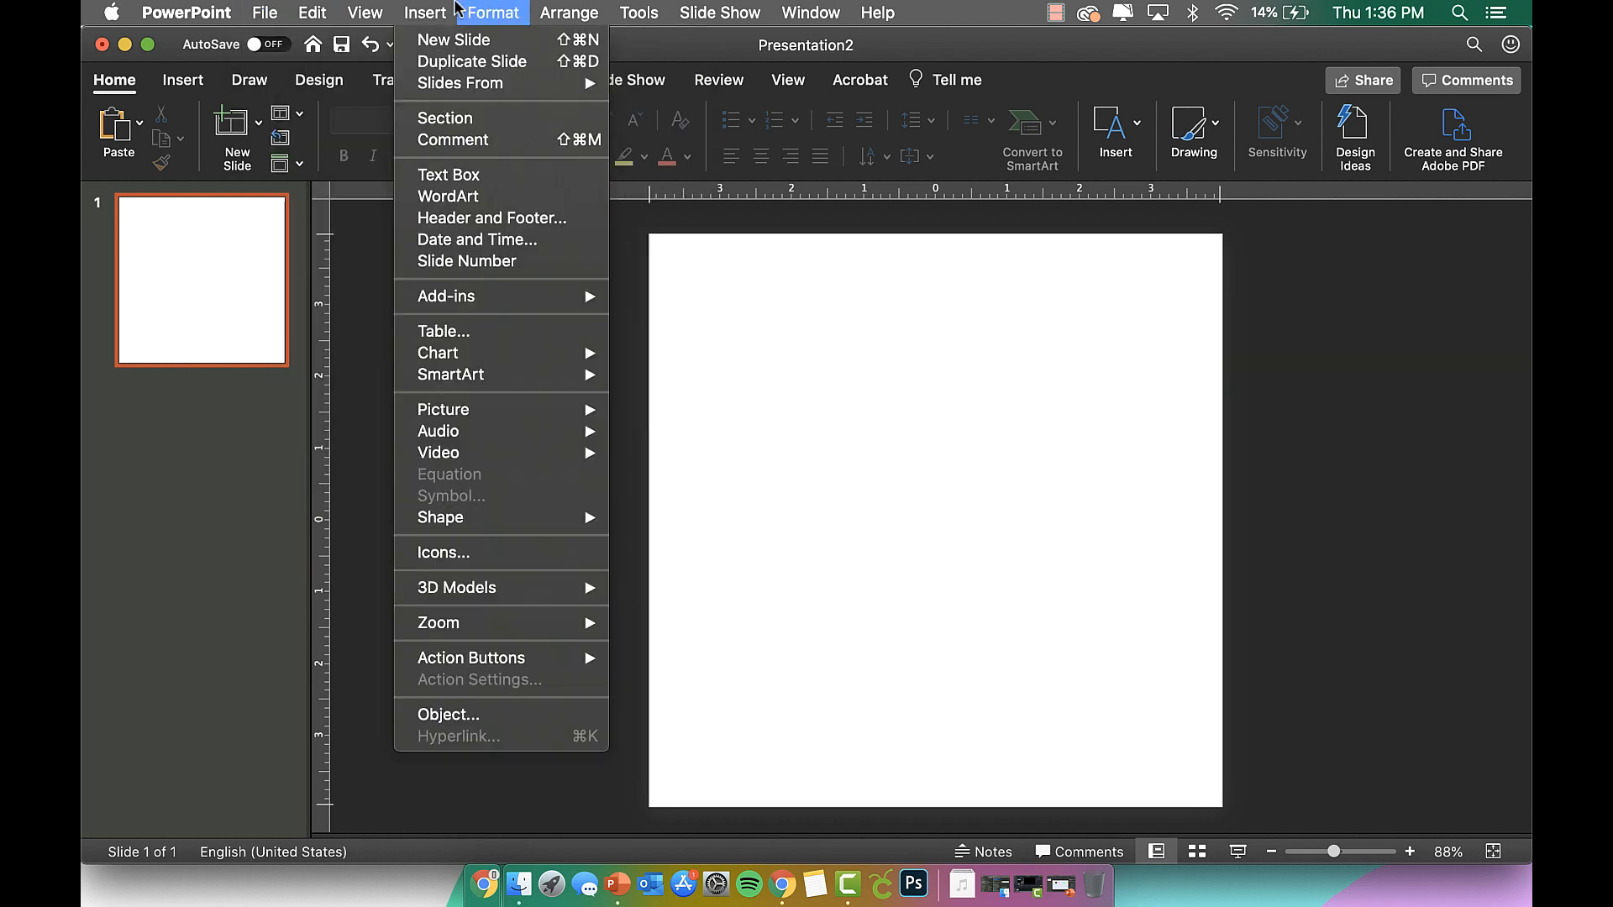
mouse_move(504, 522)
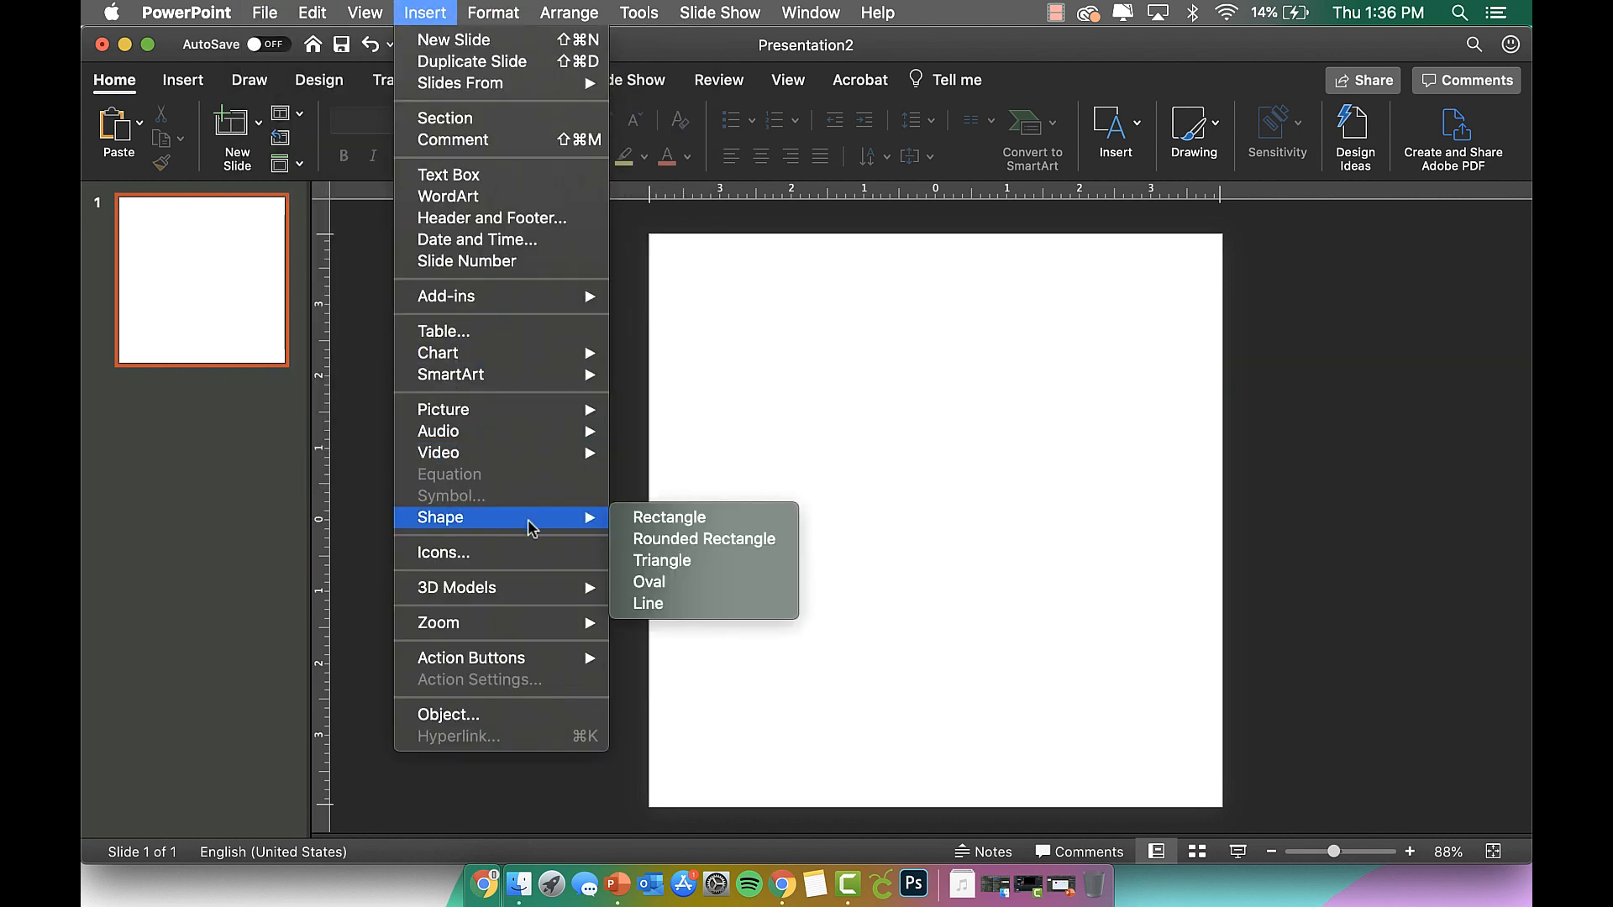
click(671, 585)
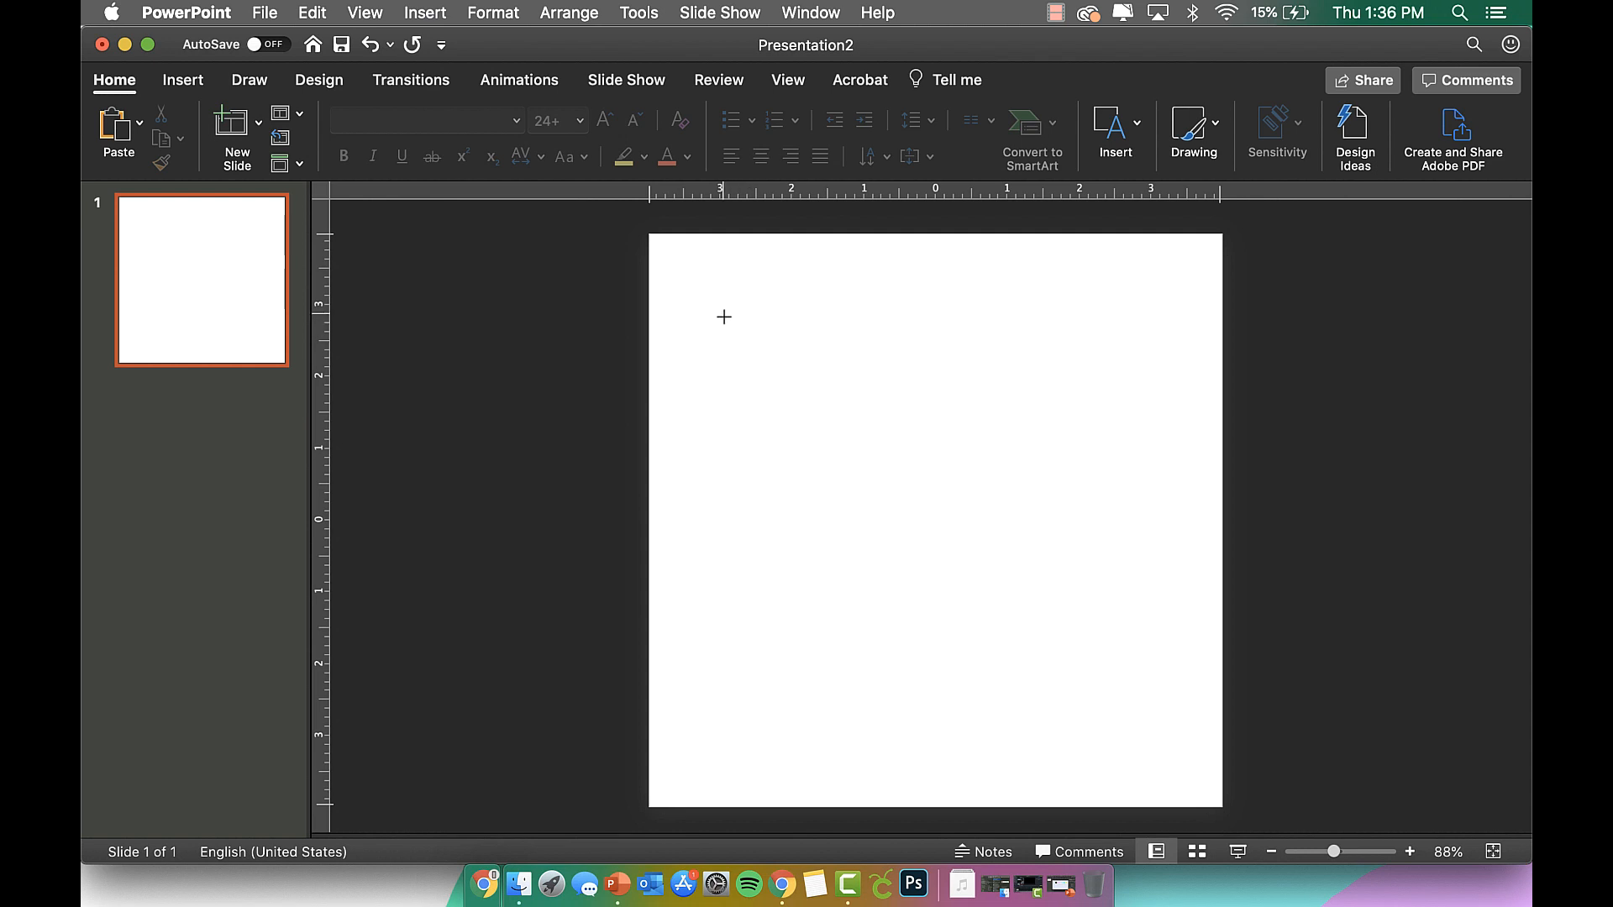
drag(669, 254, 1179, 790)
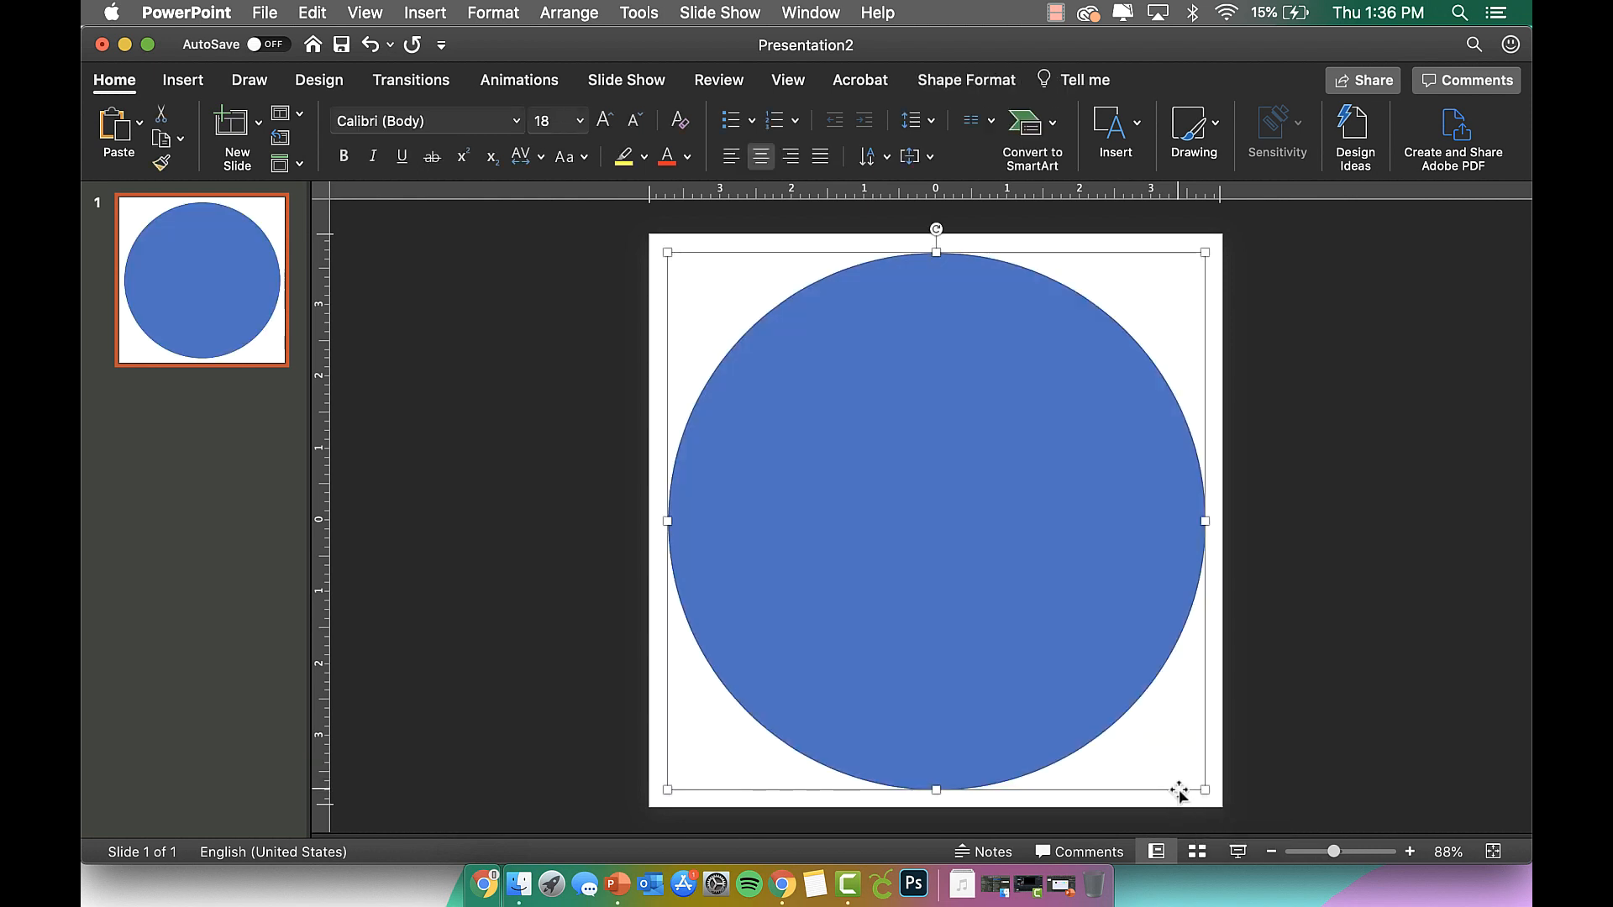
drag(1110, 631, 1109, 631)
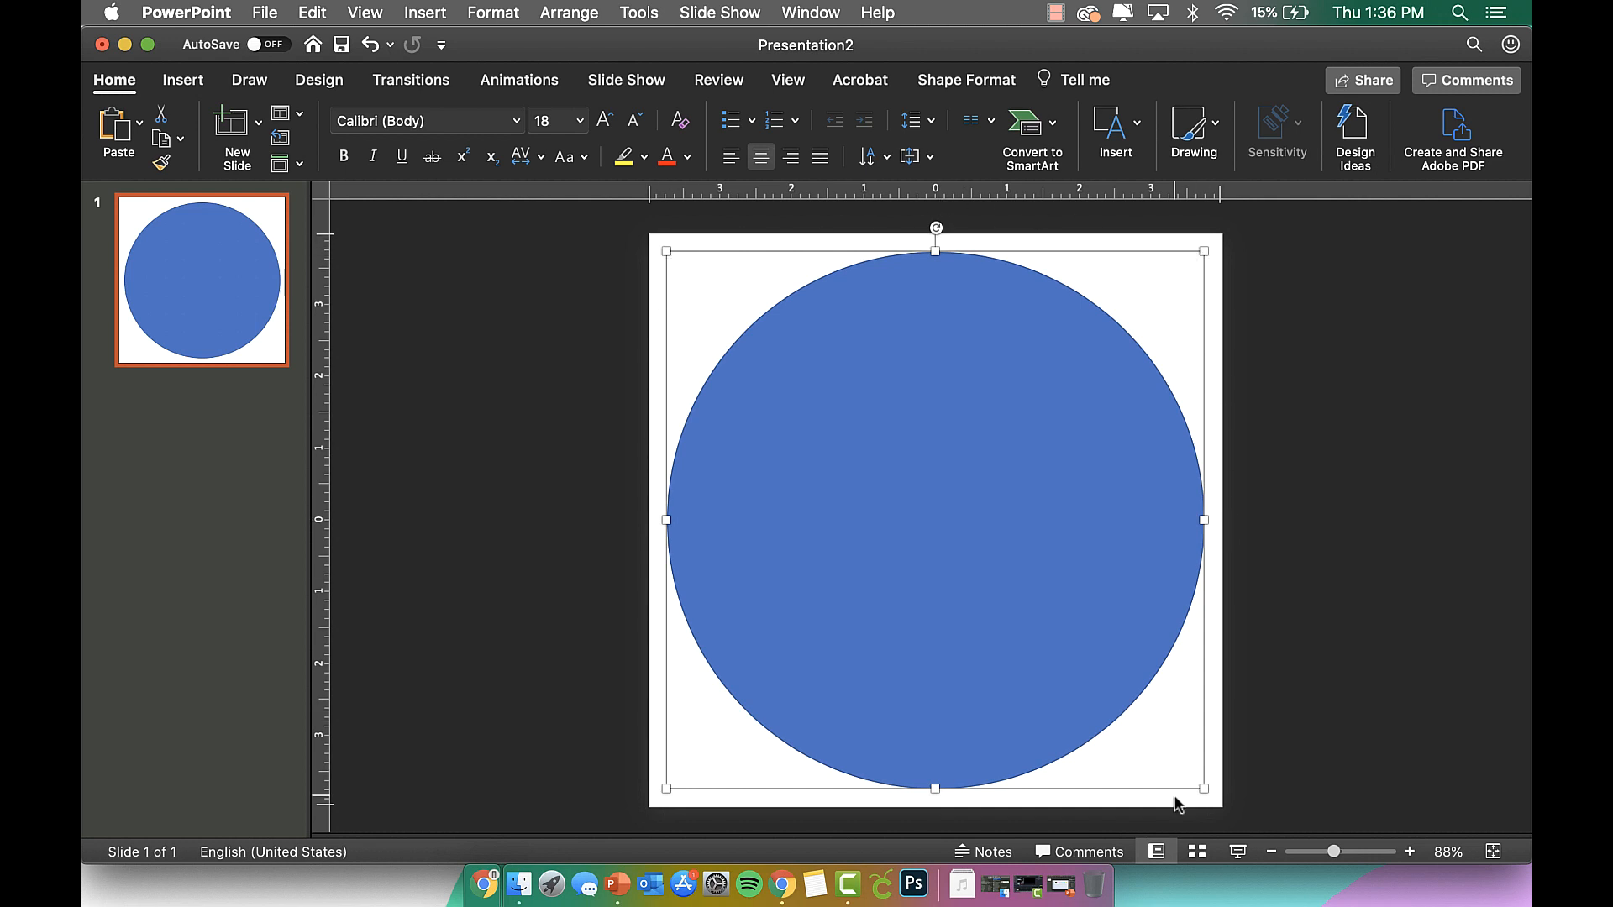
Fill the circle with white and remove its outline.
click(968, 82)
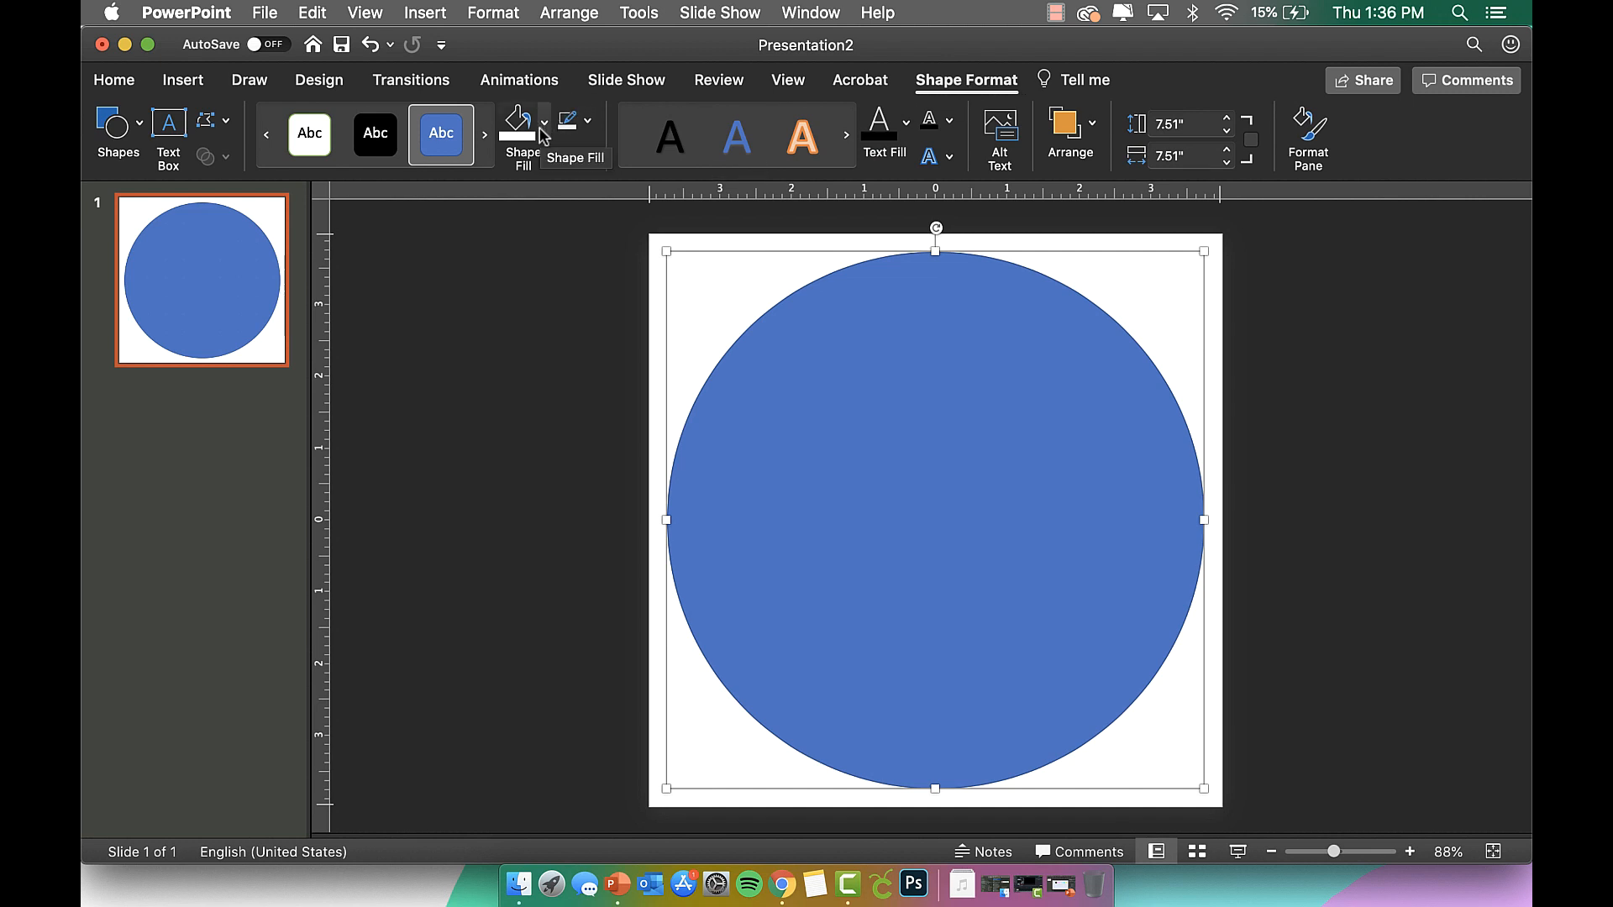
click(516, 124)
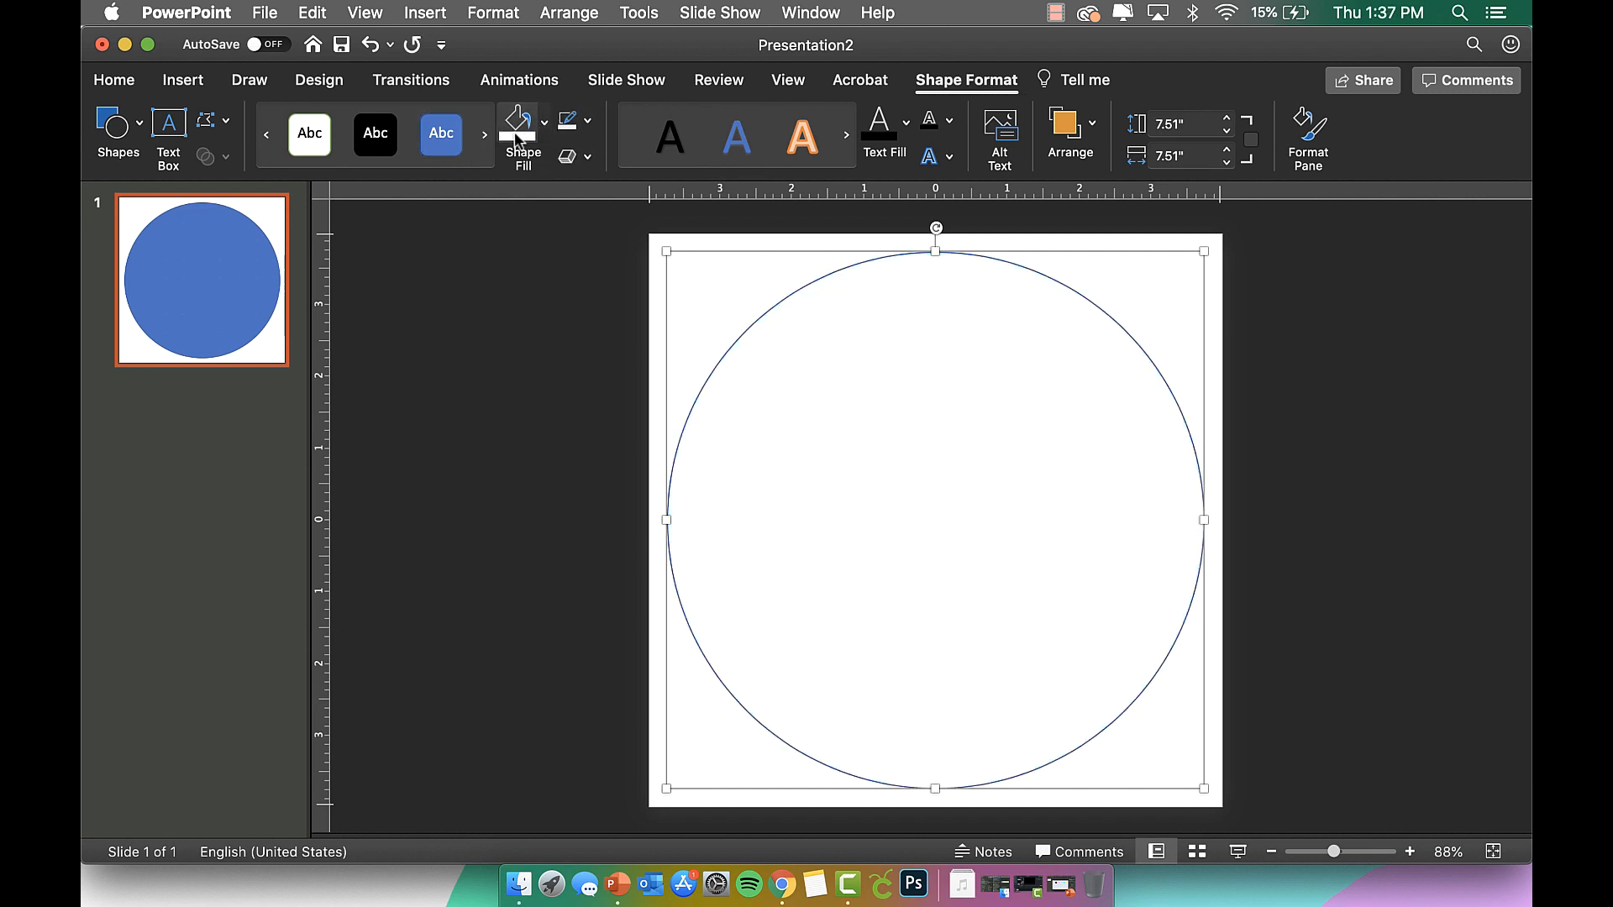
click(590, 122)
click(595, 162)
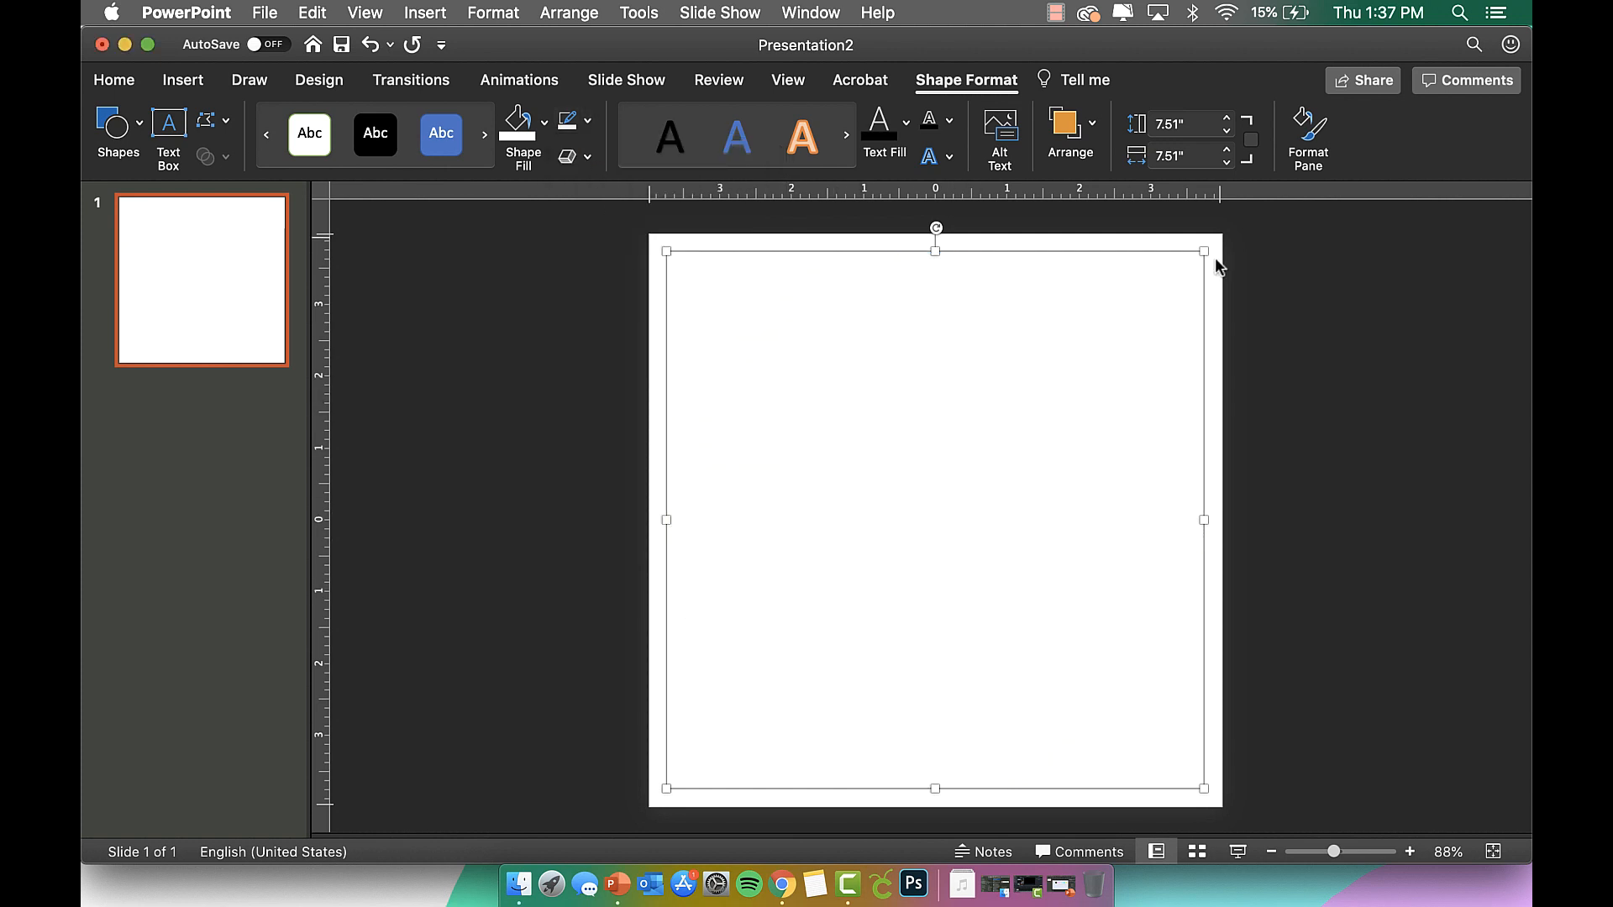
click(1269, 237)
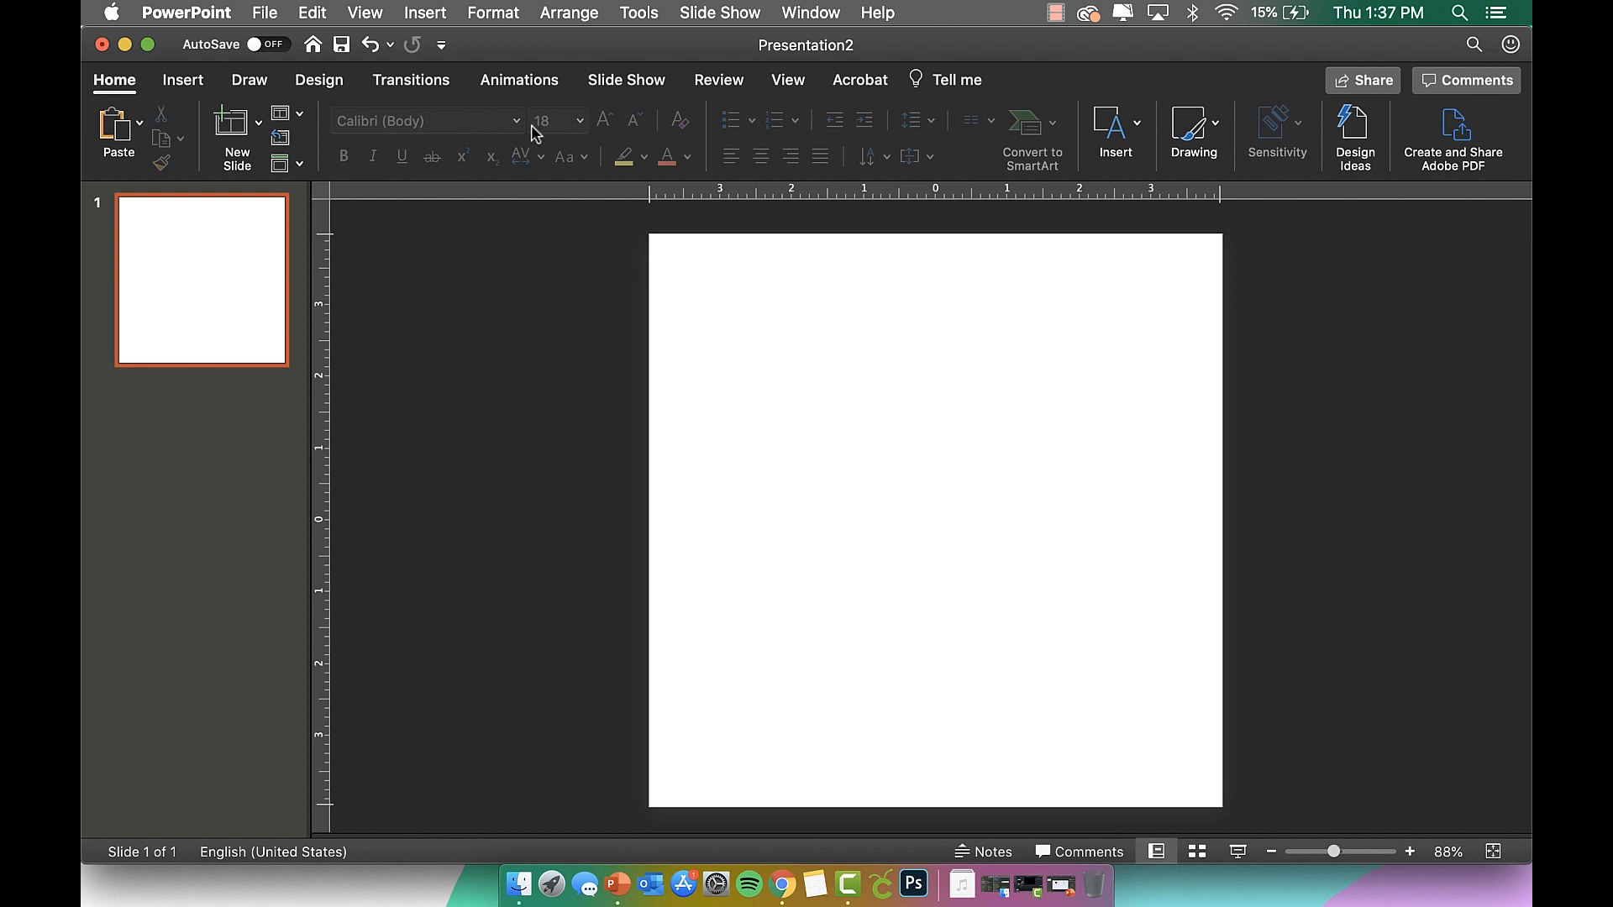
Give the slide a solid dark grey background, then reselect the circle.
click(503, 10)
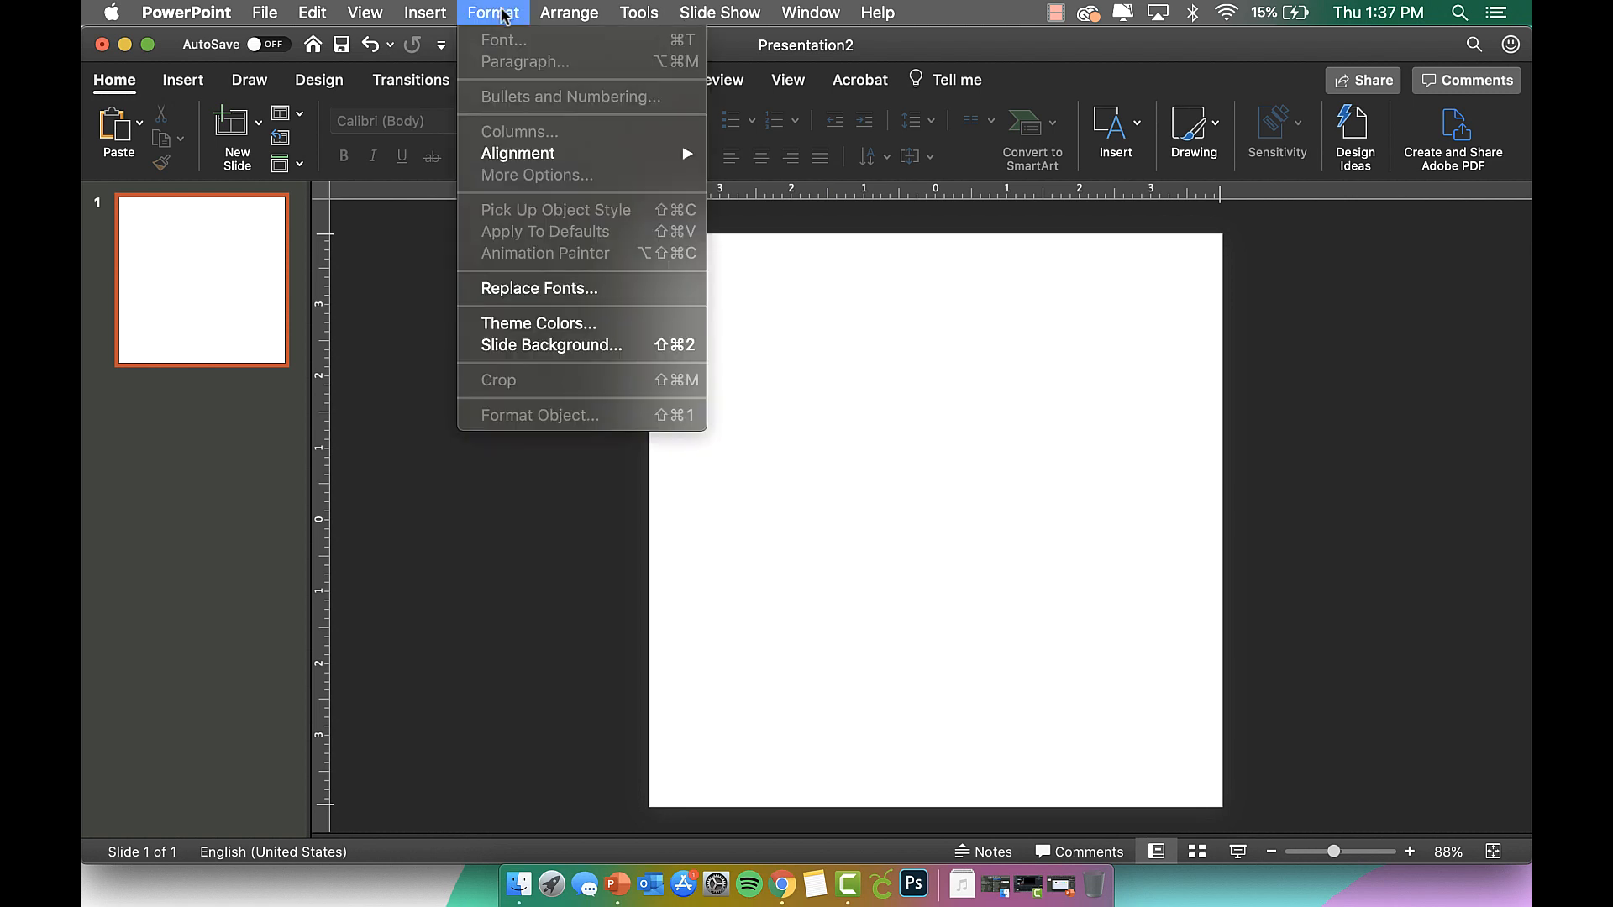
click(545, 348)
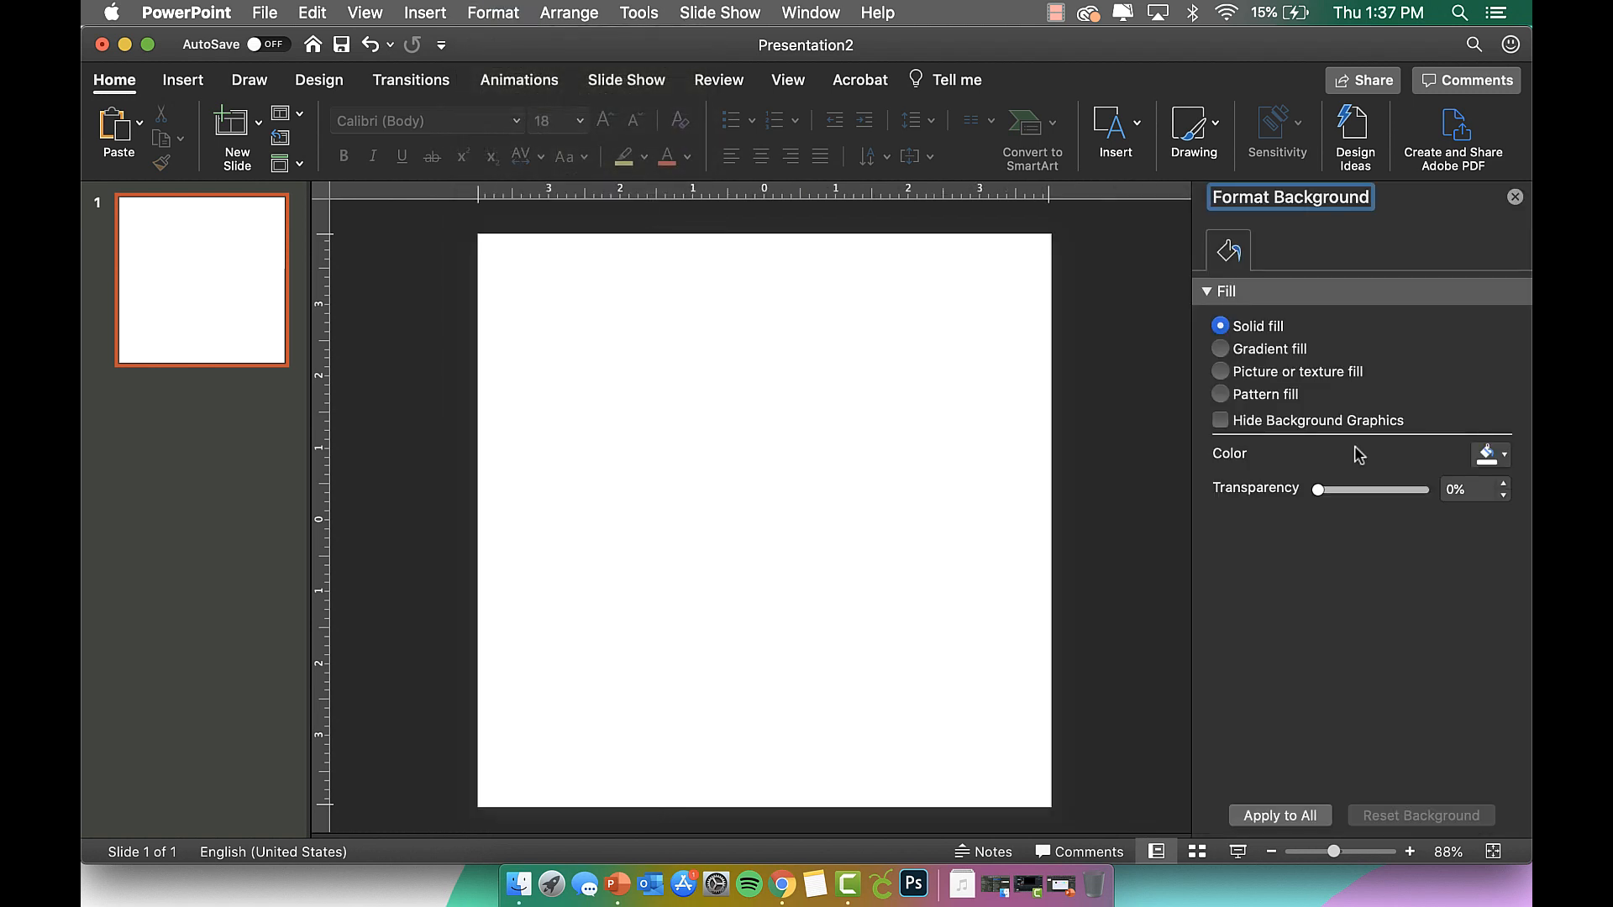
click(1489, 457)
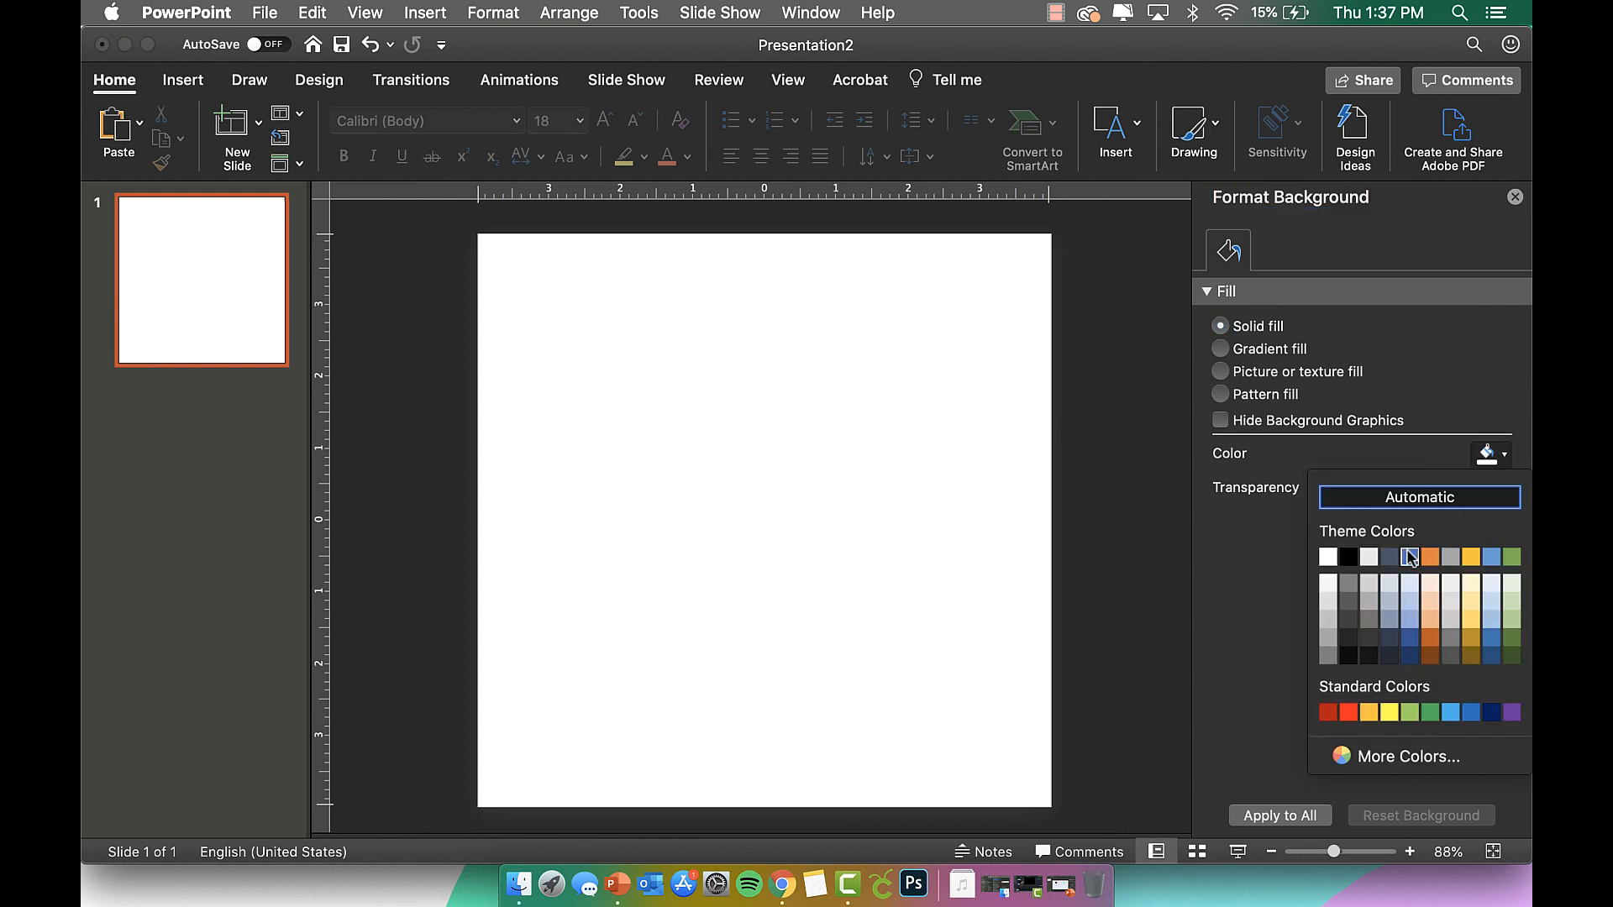
click(1351, 599)
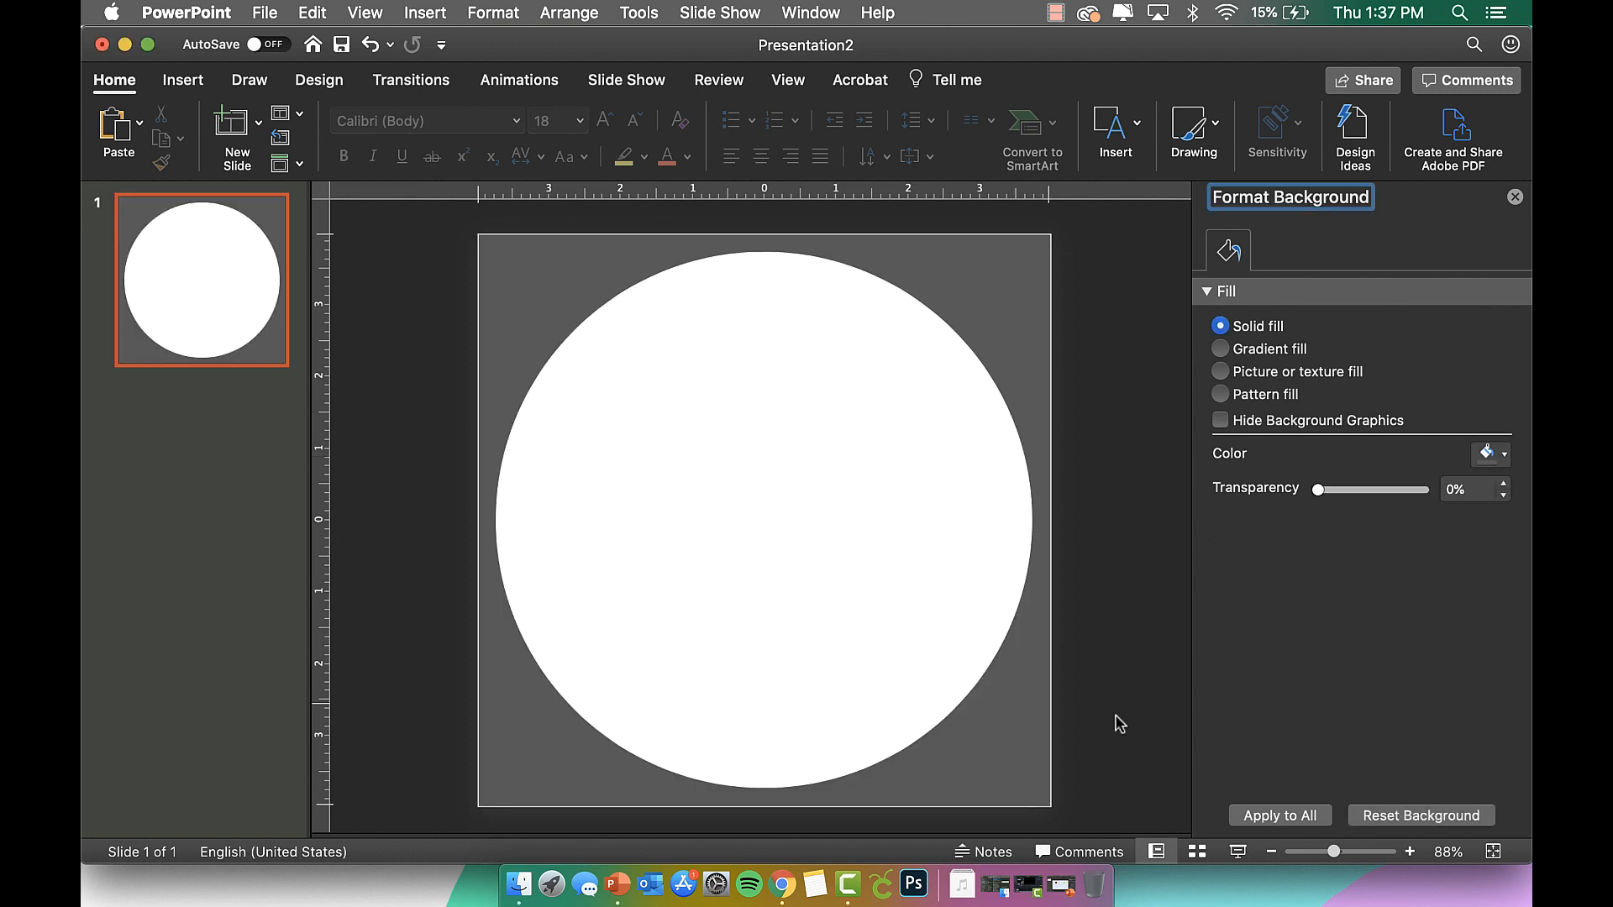
click(1514, 197)
click(843, 480)
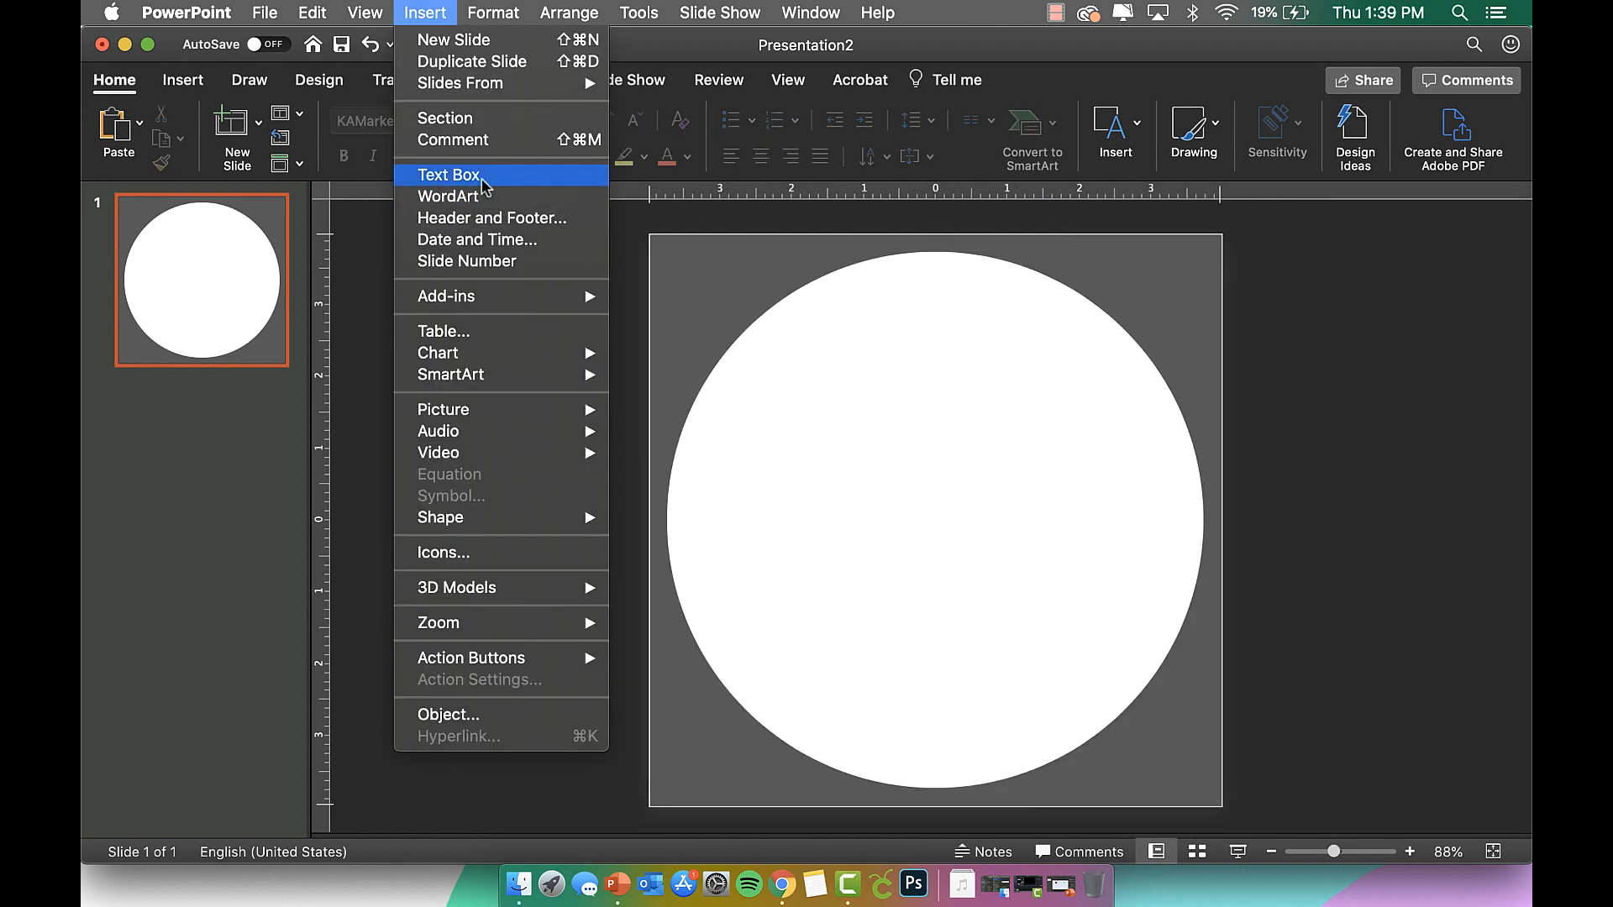
Draw a text box over the circle and type a centred SCHOOL.
click(454, 170)
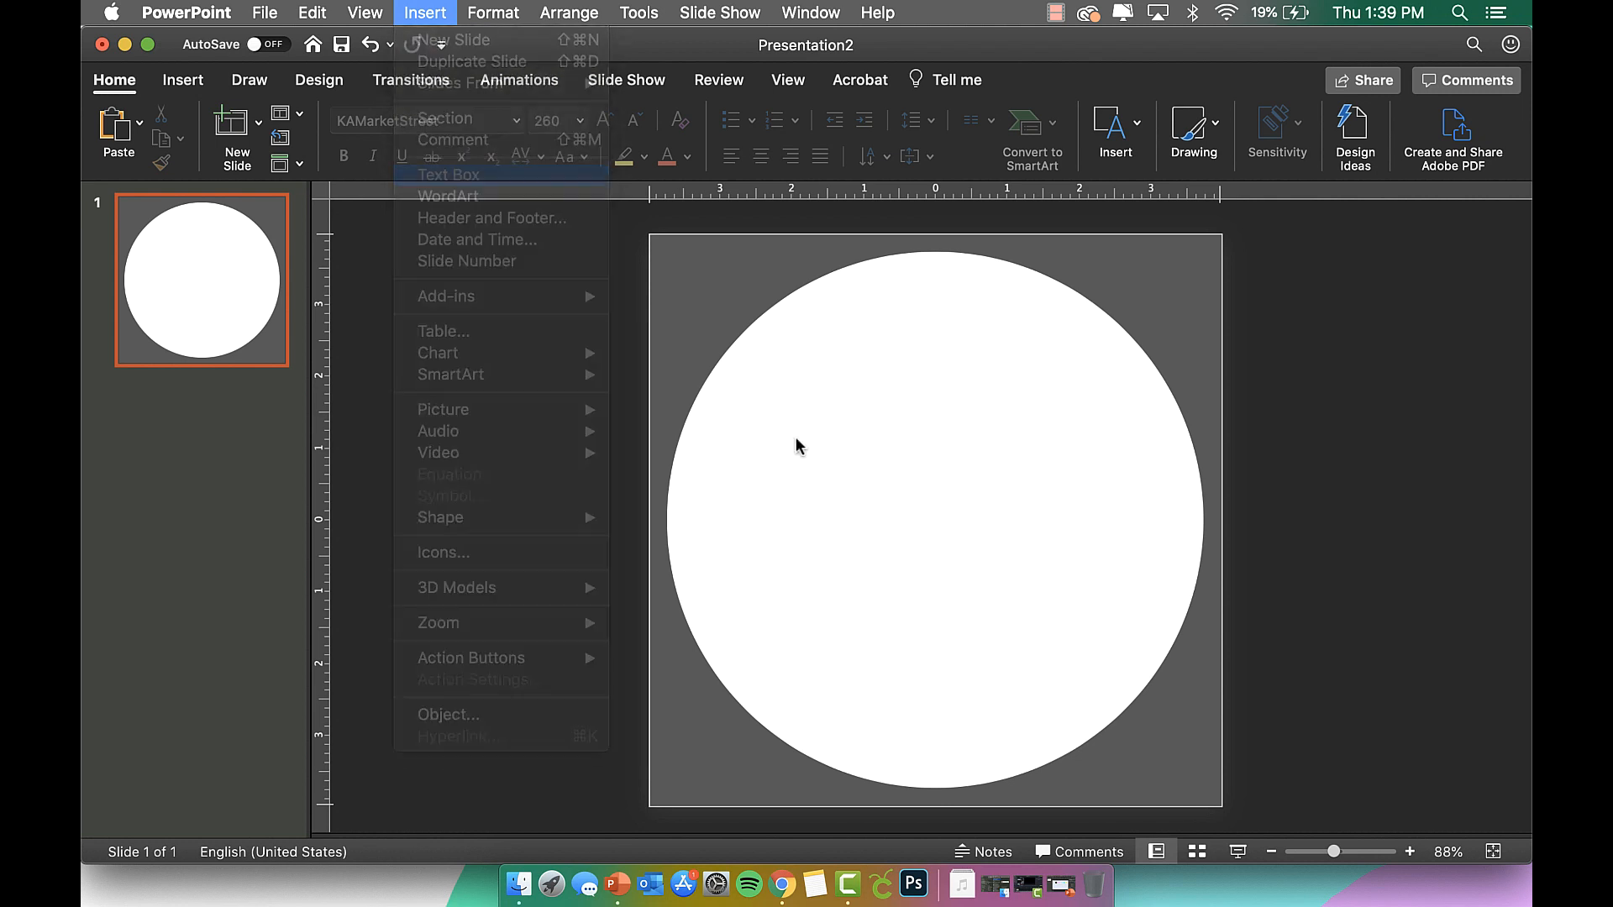
drag(691, 418, 1181, 643)
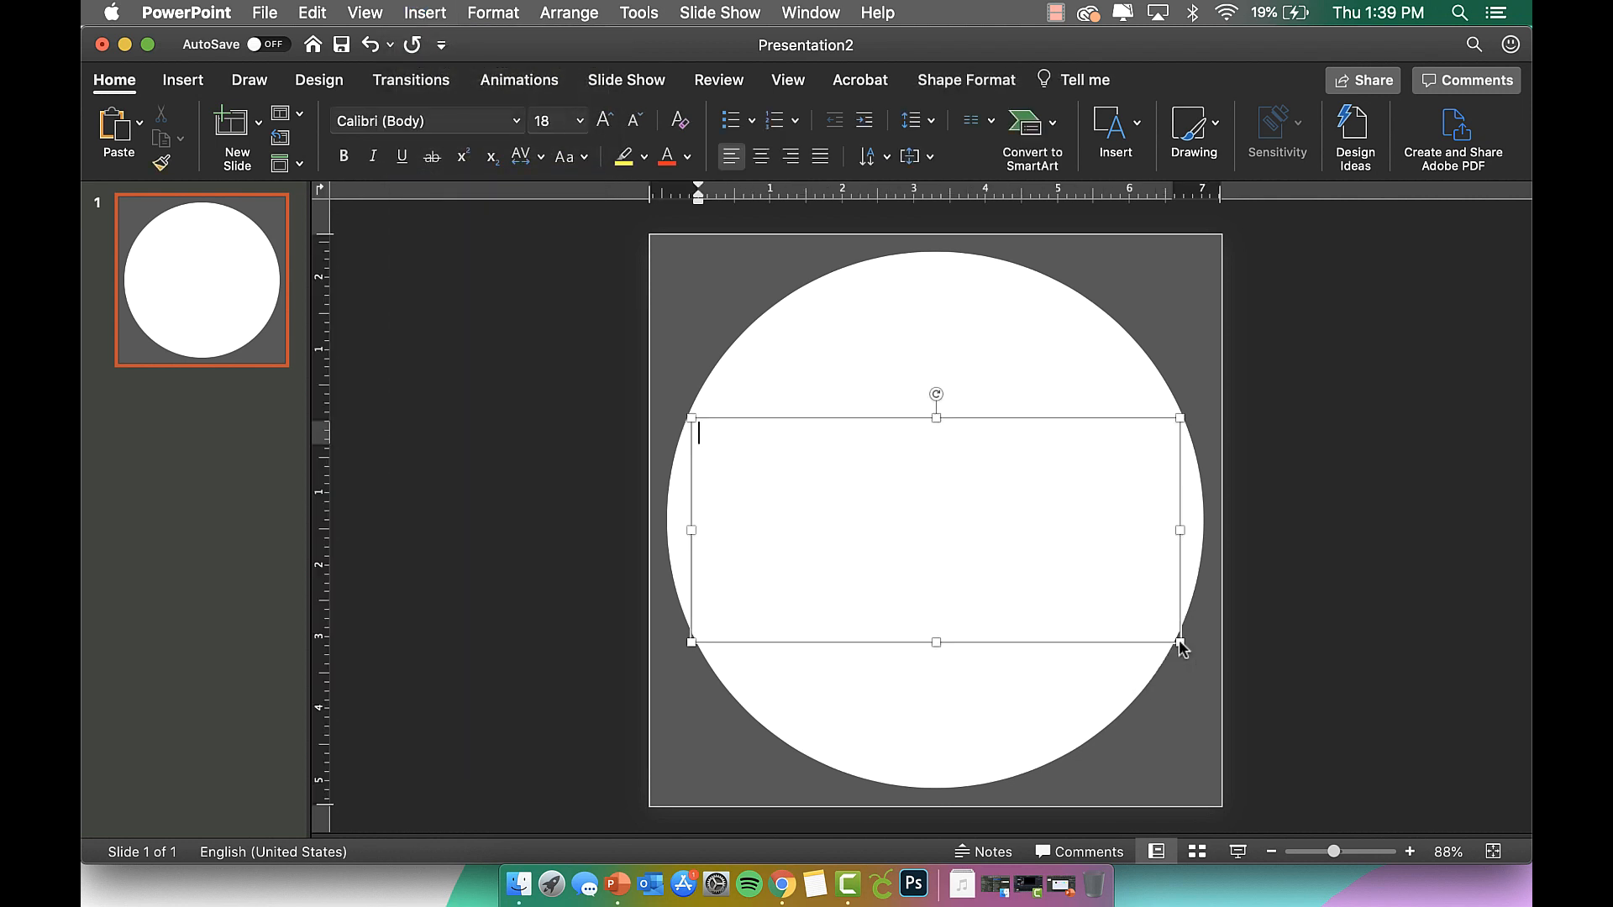
click(760, 156)
text(SCHOOL)
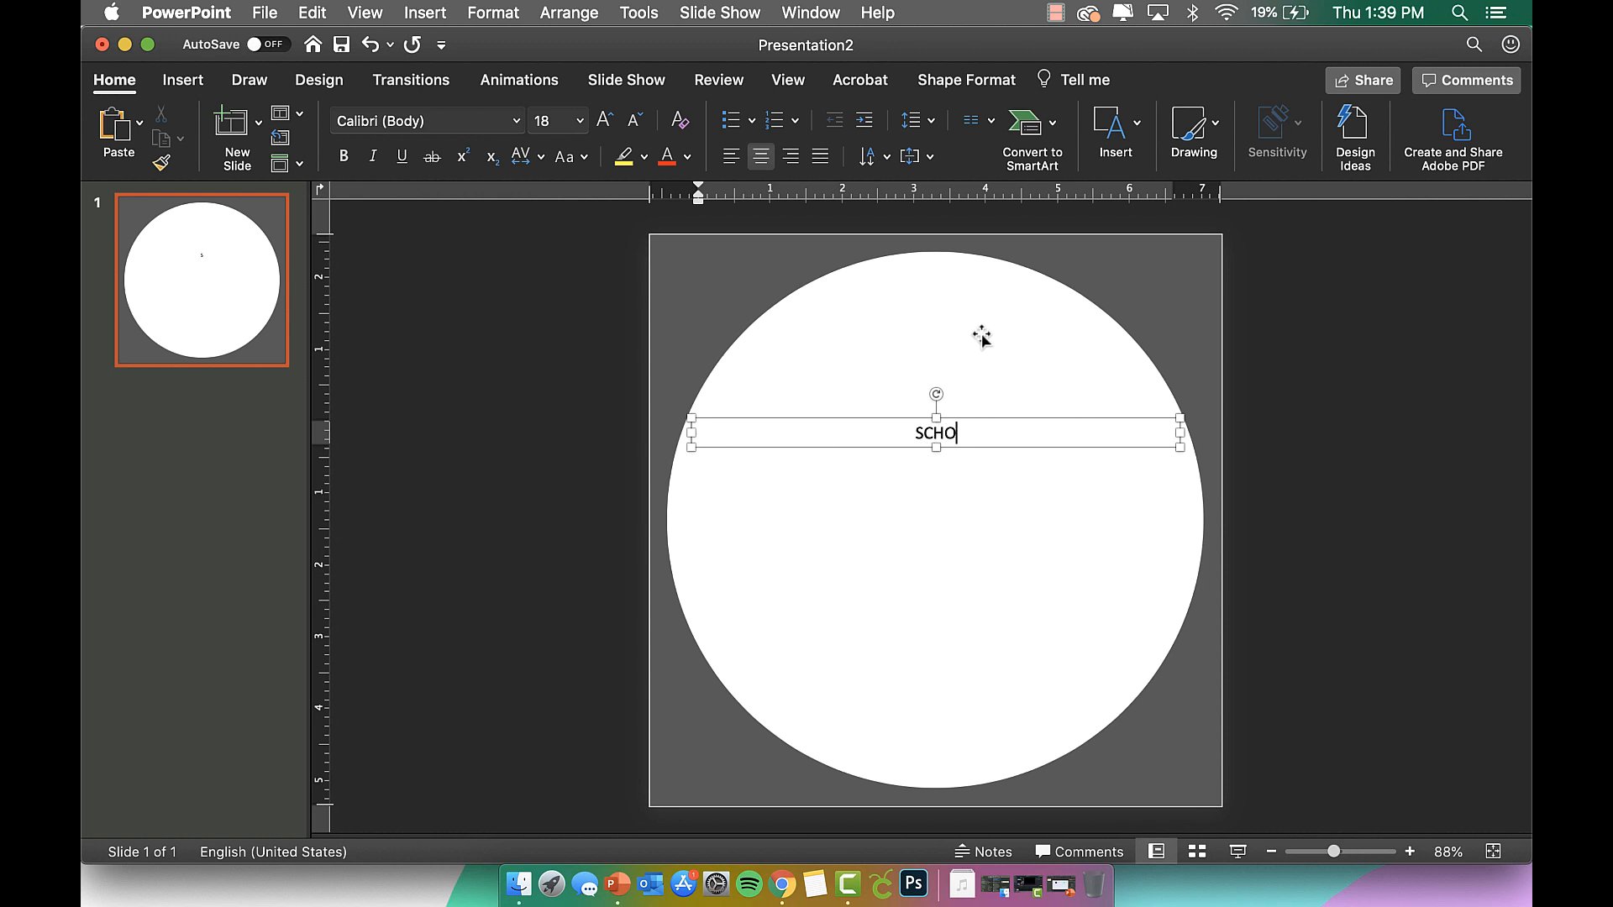
Set SCHOOL to KAMarketStreet at size 260 and move it up into the circle's middle.
double_click(936, 434)
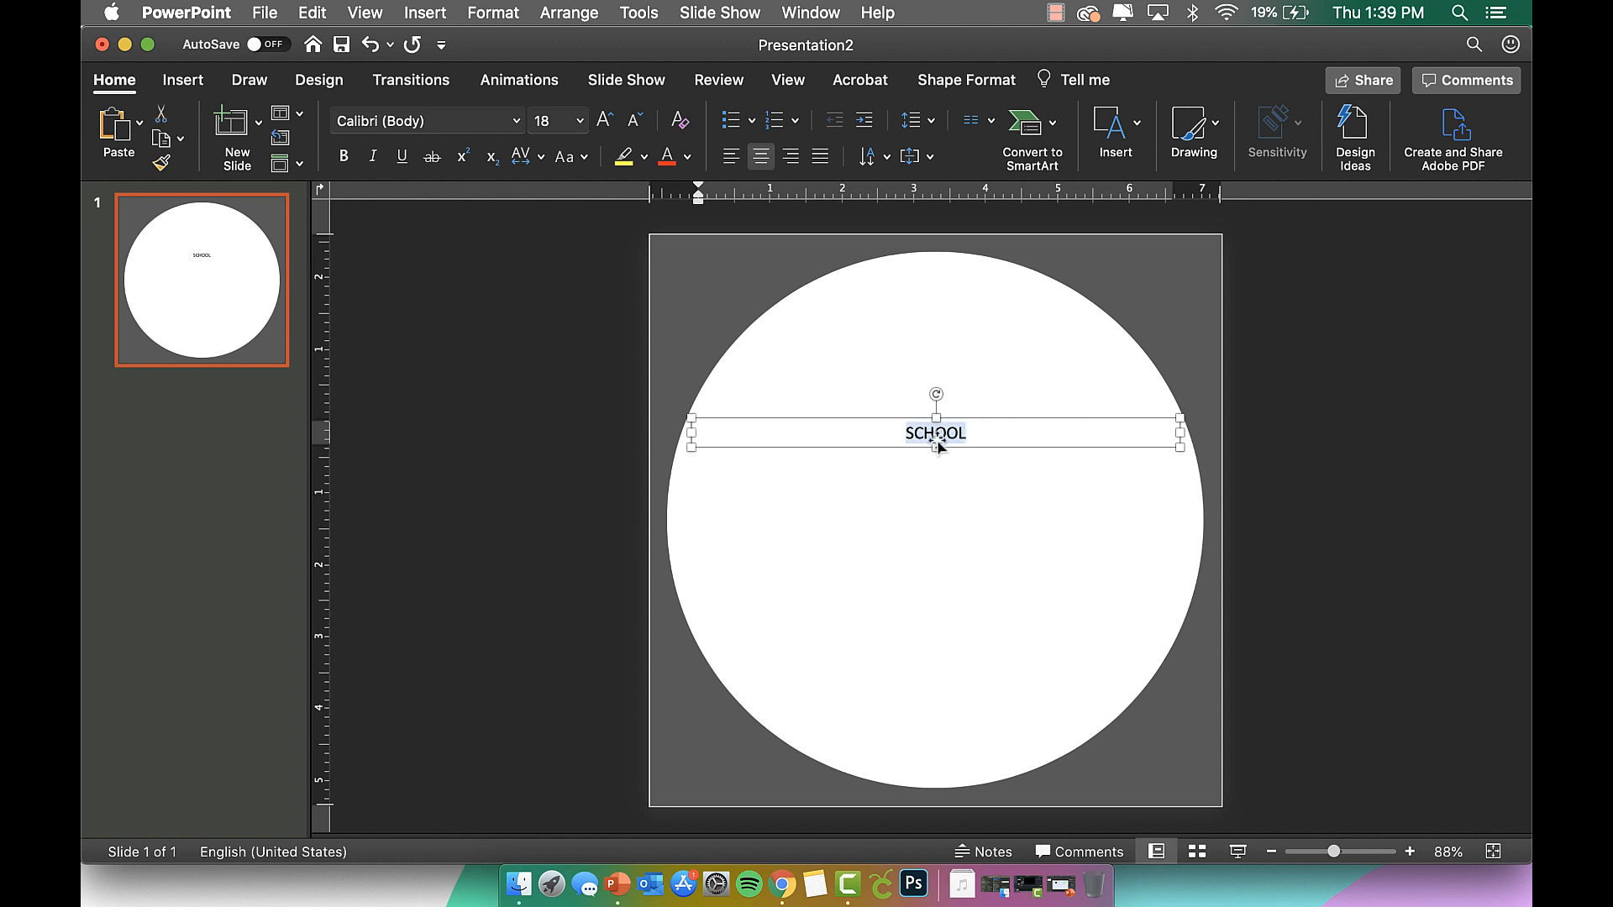
click(515, 120)
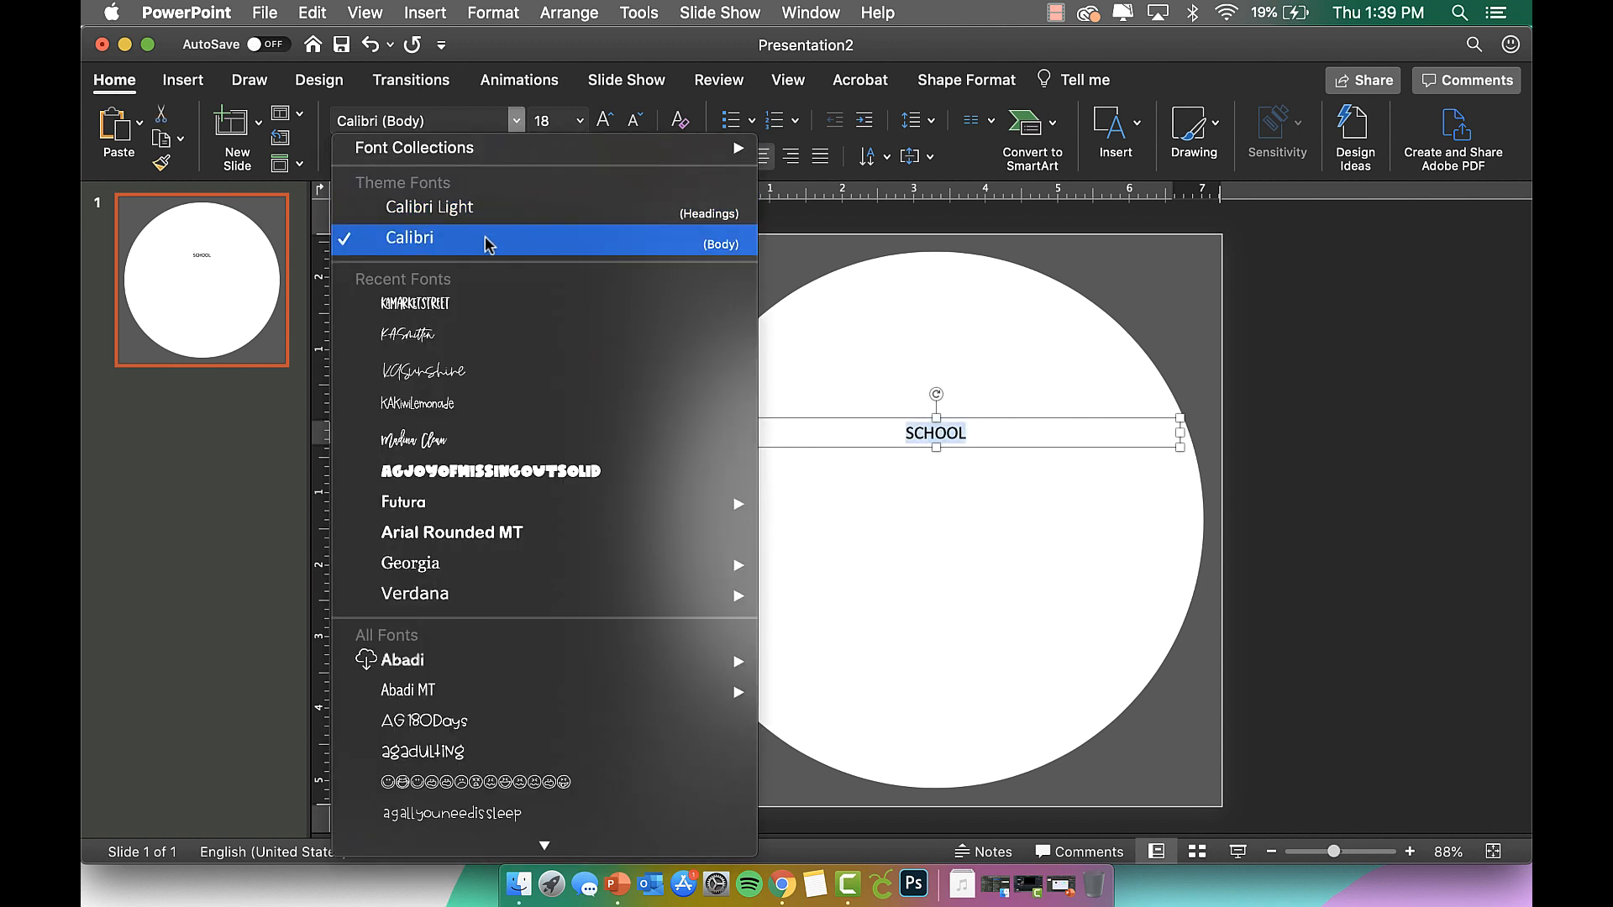
click(475, 304)
click(557, 124)
text(2)
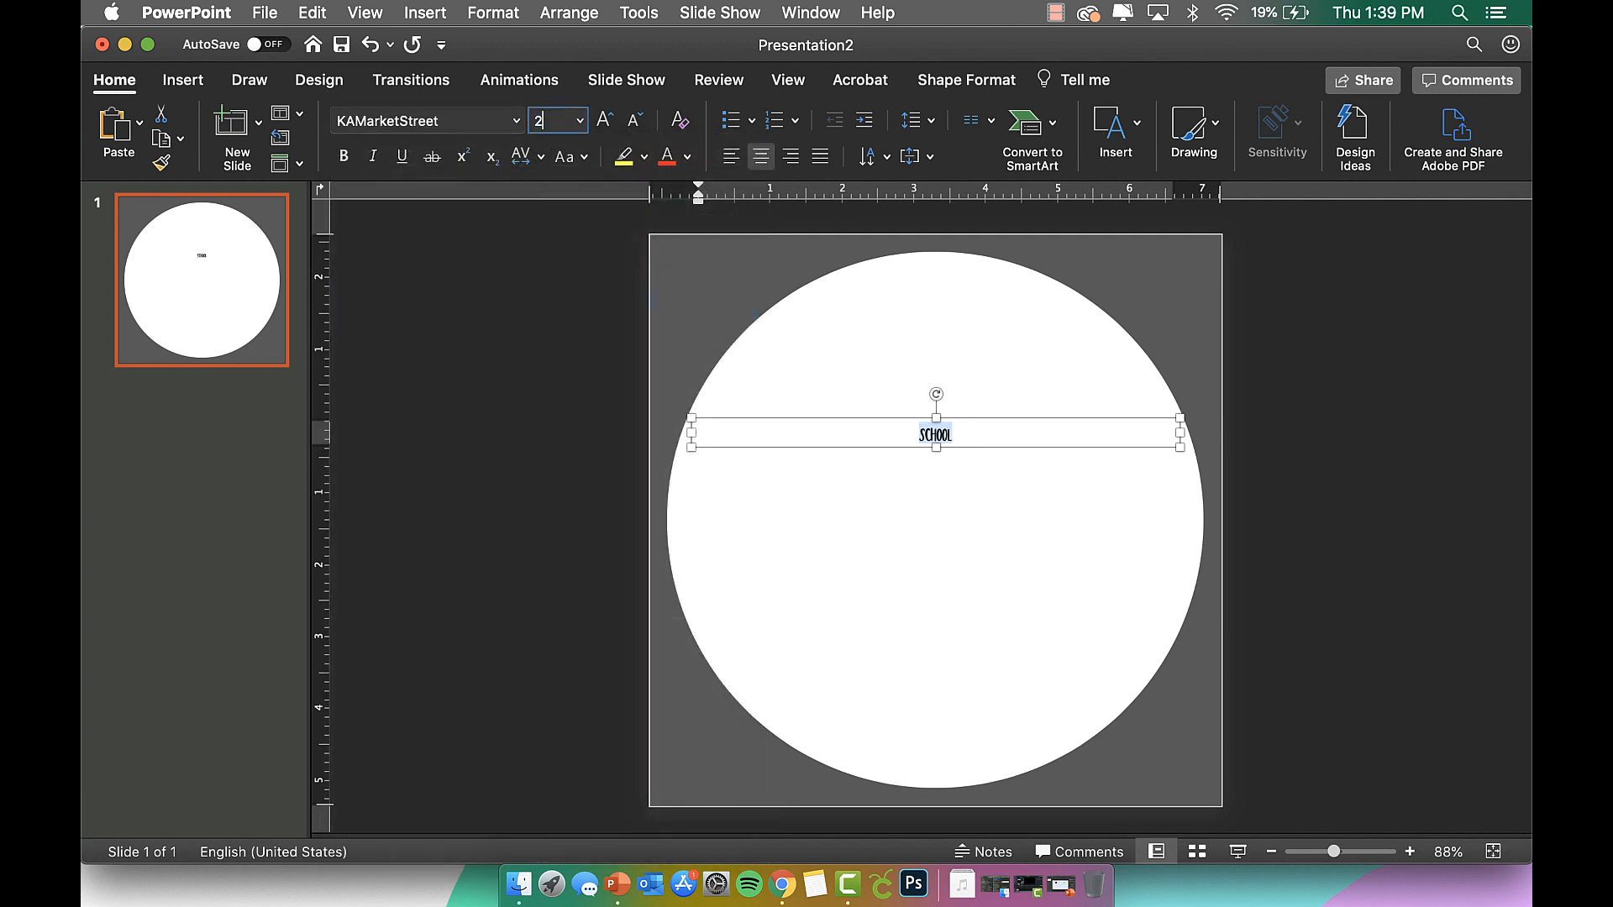
text(60)
key(Return)
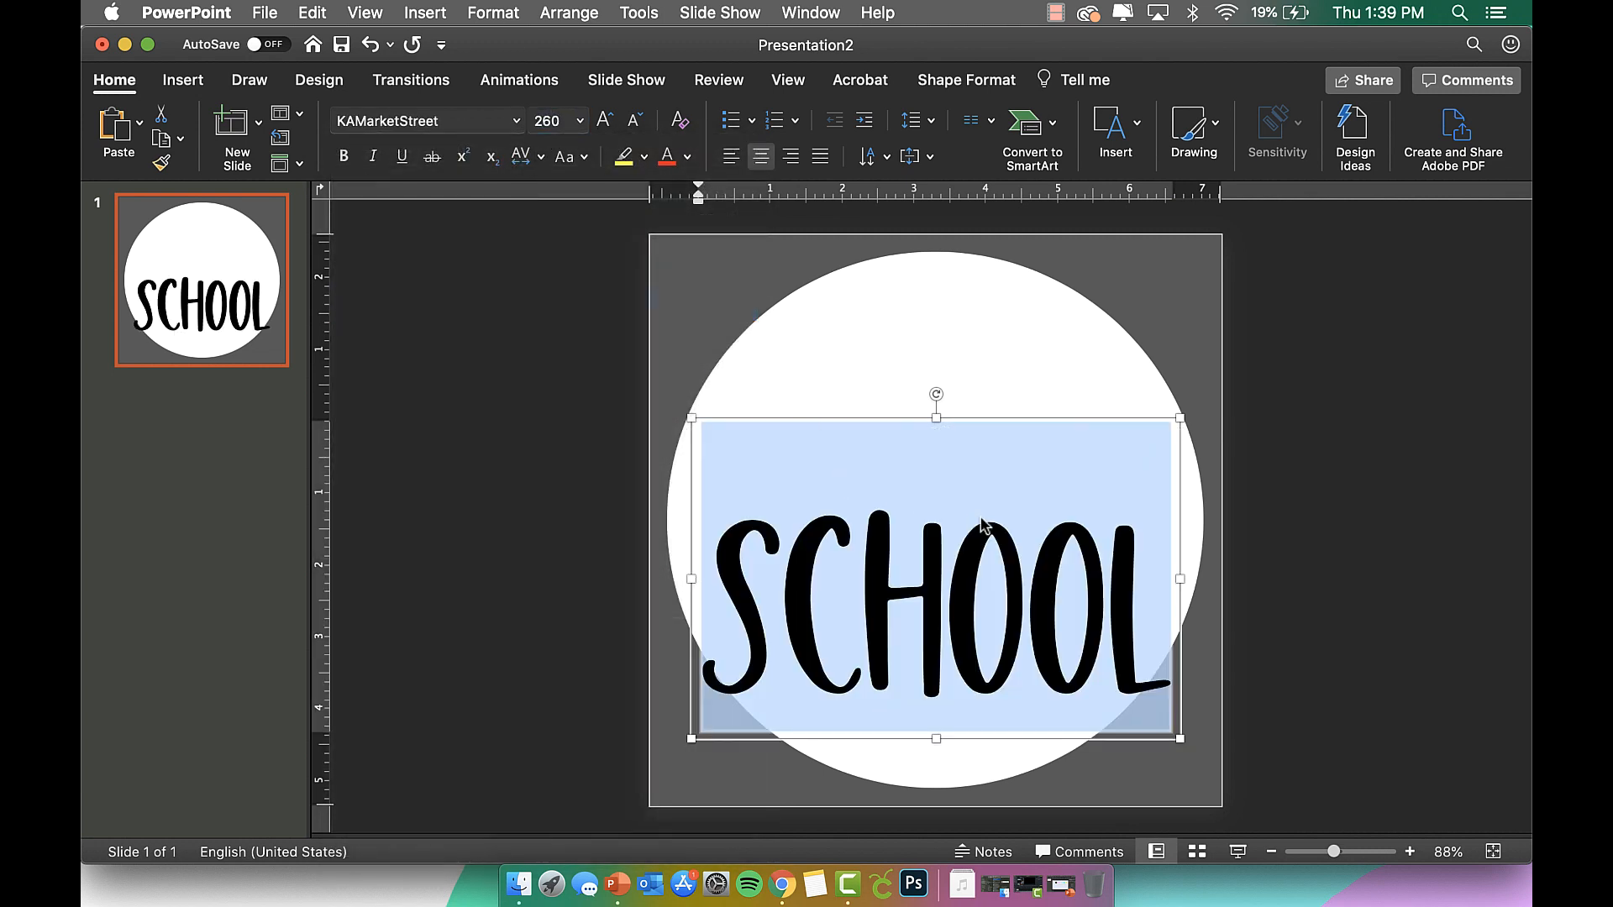
click(978, 420)
drag(978, 419, 984, 327)
drag(1094, 607, 1146, 534)
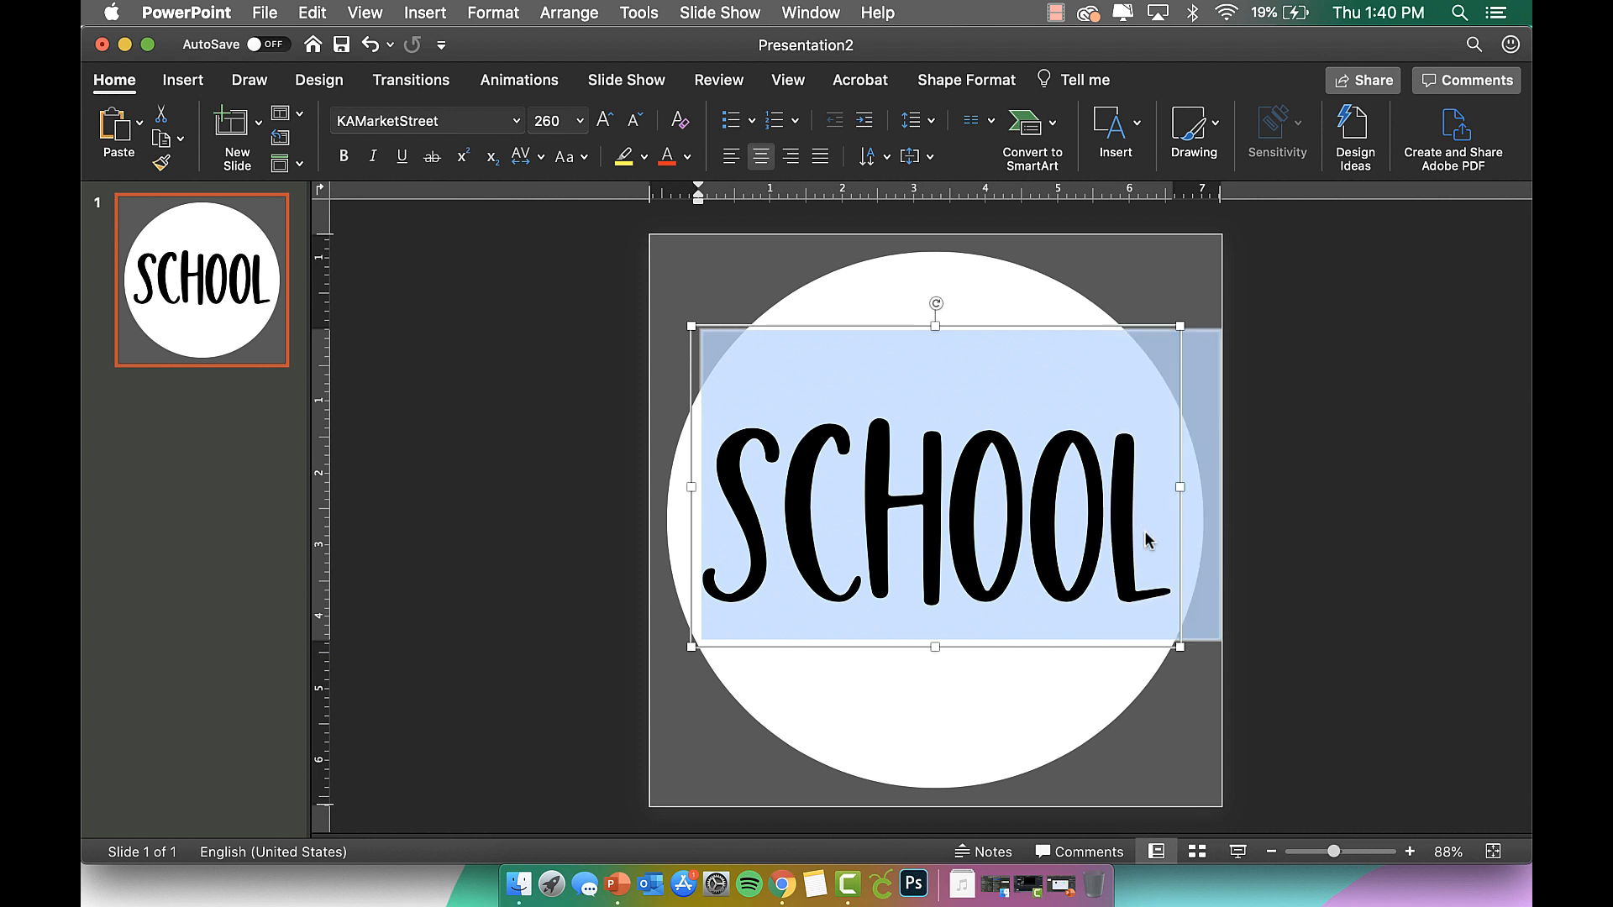
Colour the whole word SCHOOL orange using the custom colour wheel.
click(688, 157)
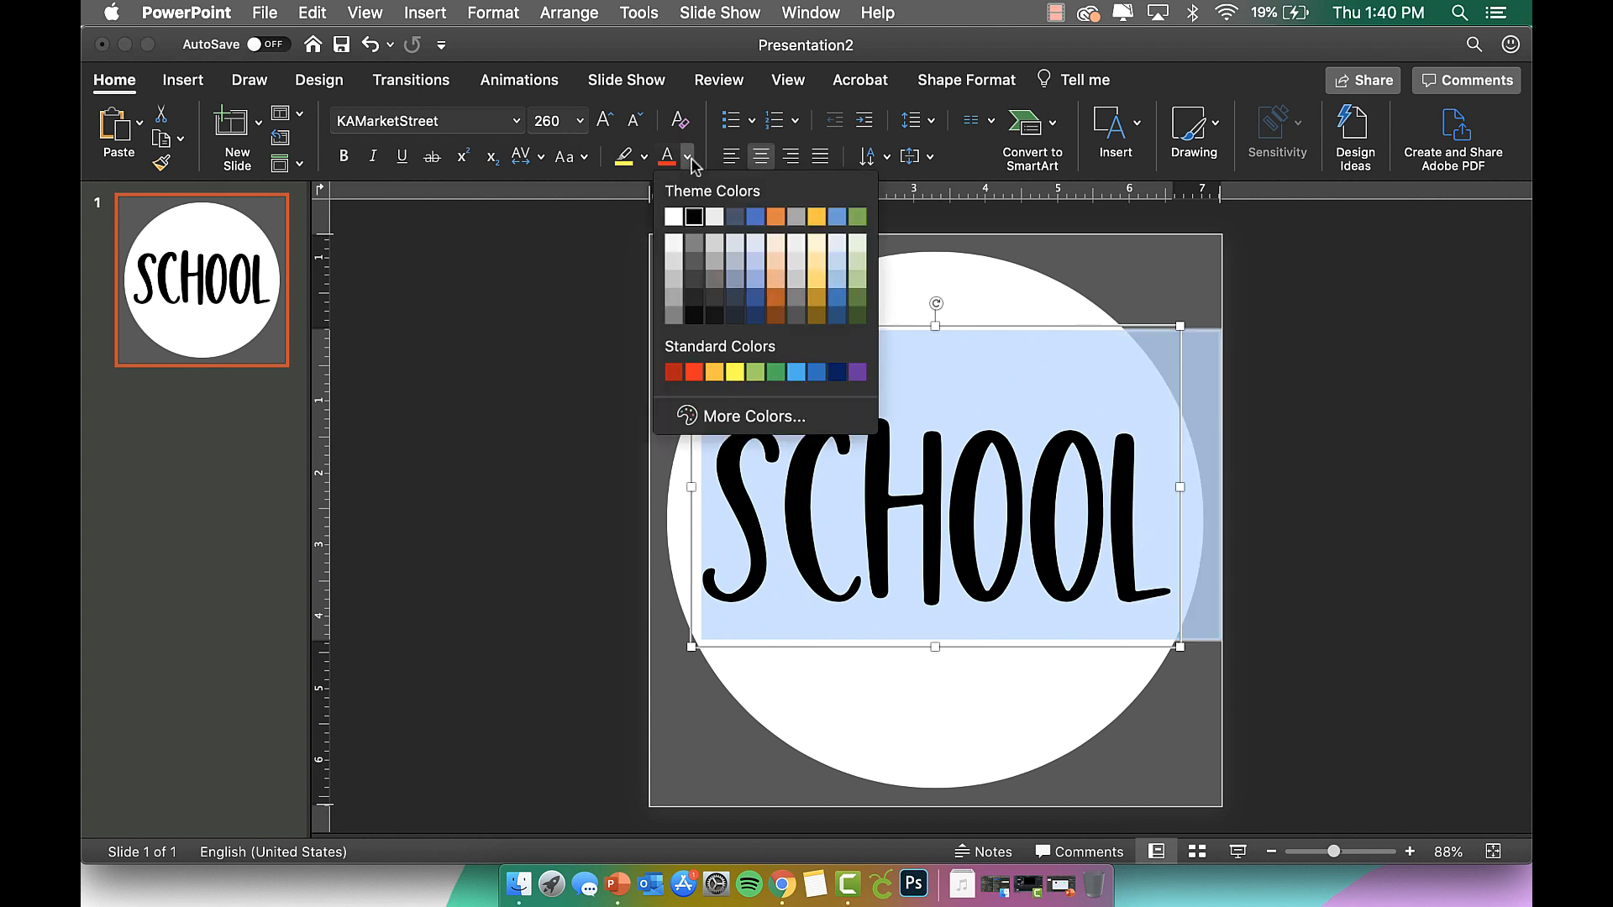
click(716, 418)
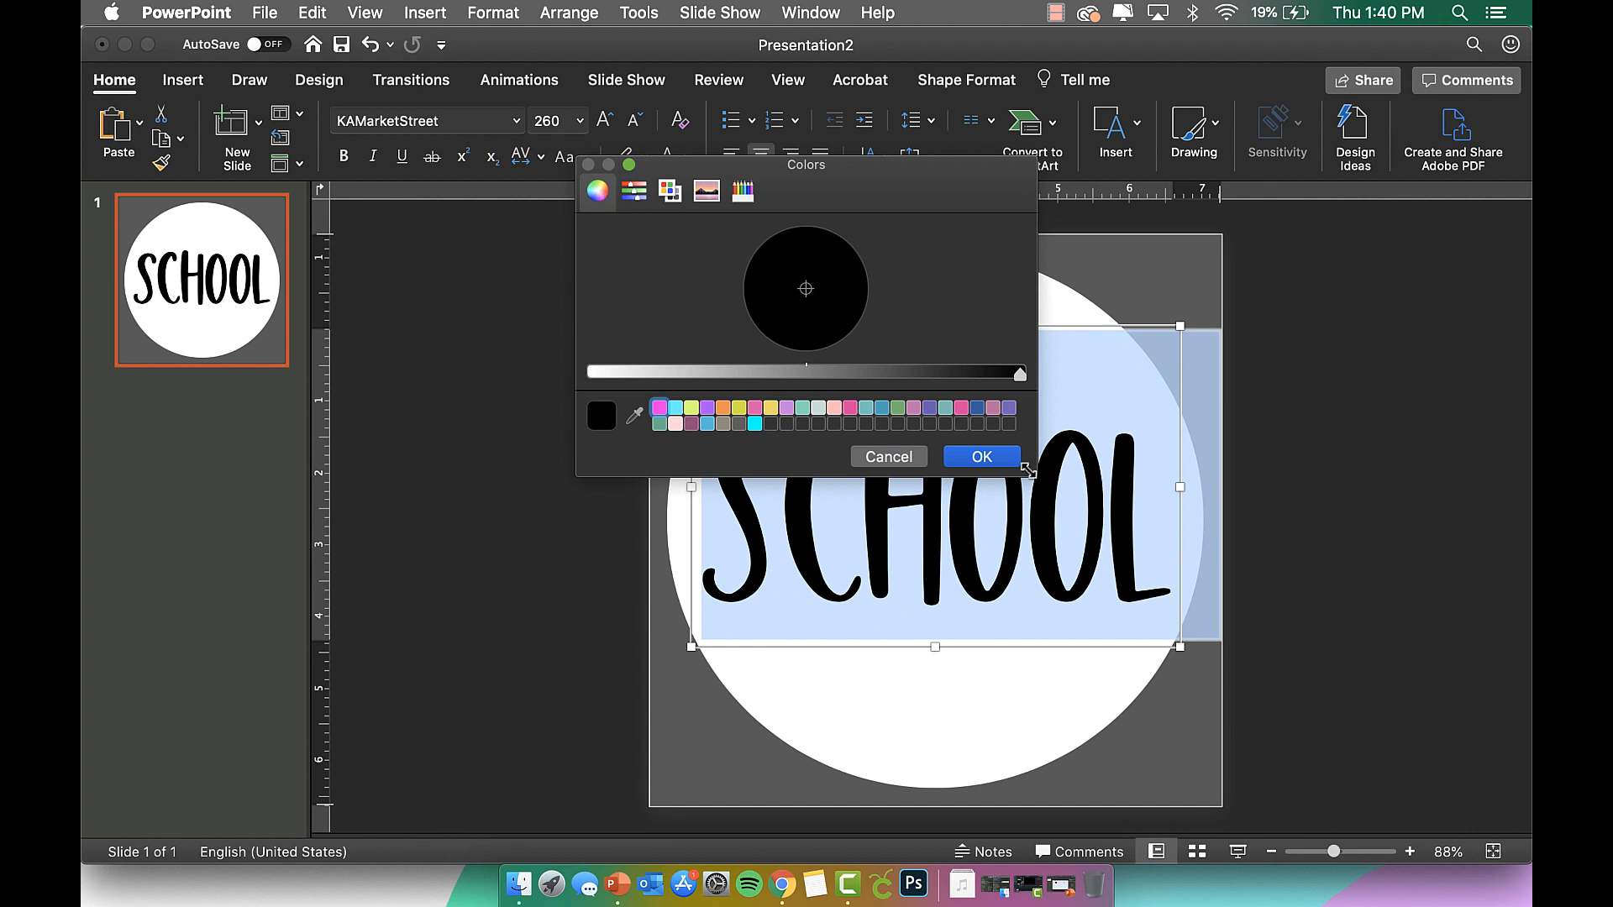
drag(1028, 473, 1214, 731)
drag(1198, 628, 584, 639)
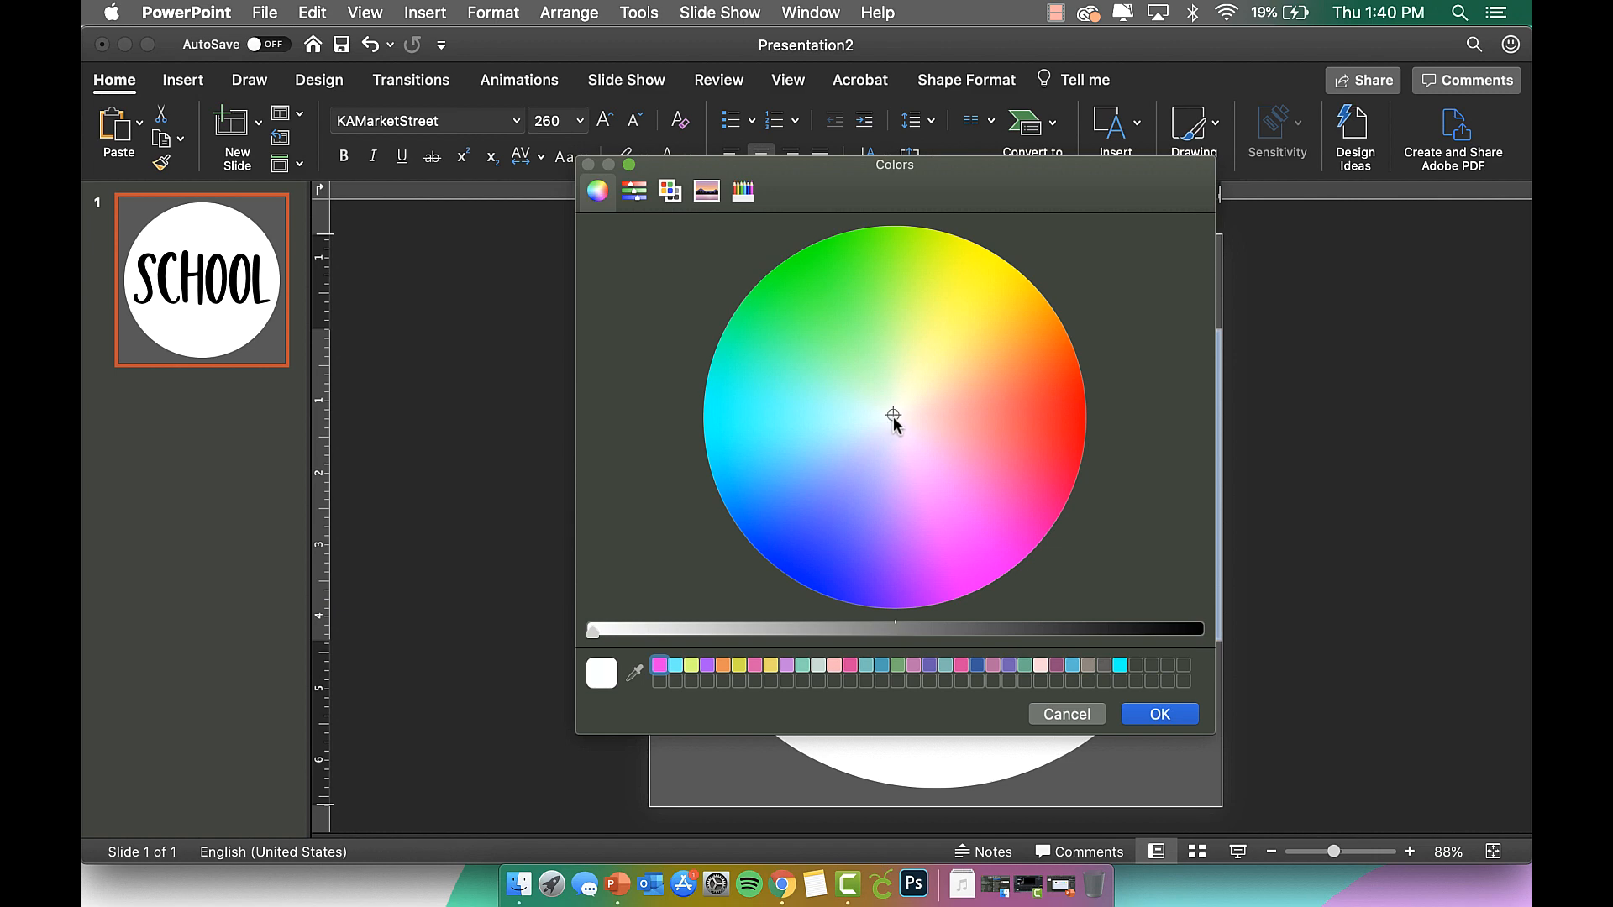
drag(895, 418, 1012, 327)
click(1159, 714)
Recolour the letters CHOOL yellow.
drag(1096, 500, 794, 499)
click(687, 156)
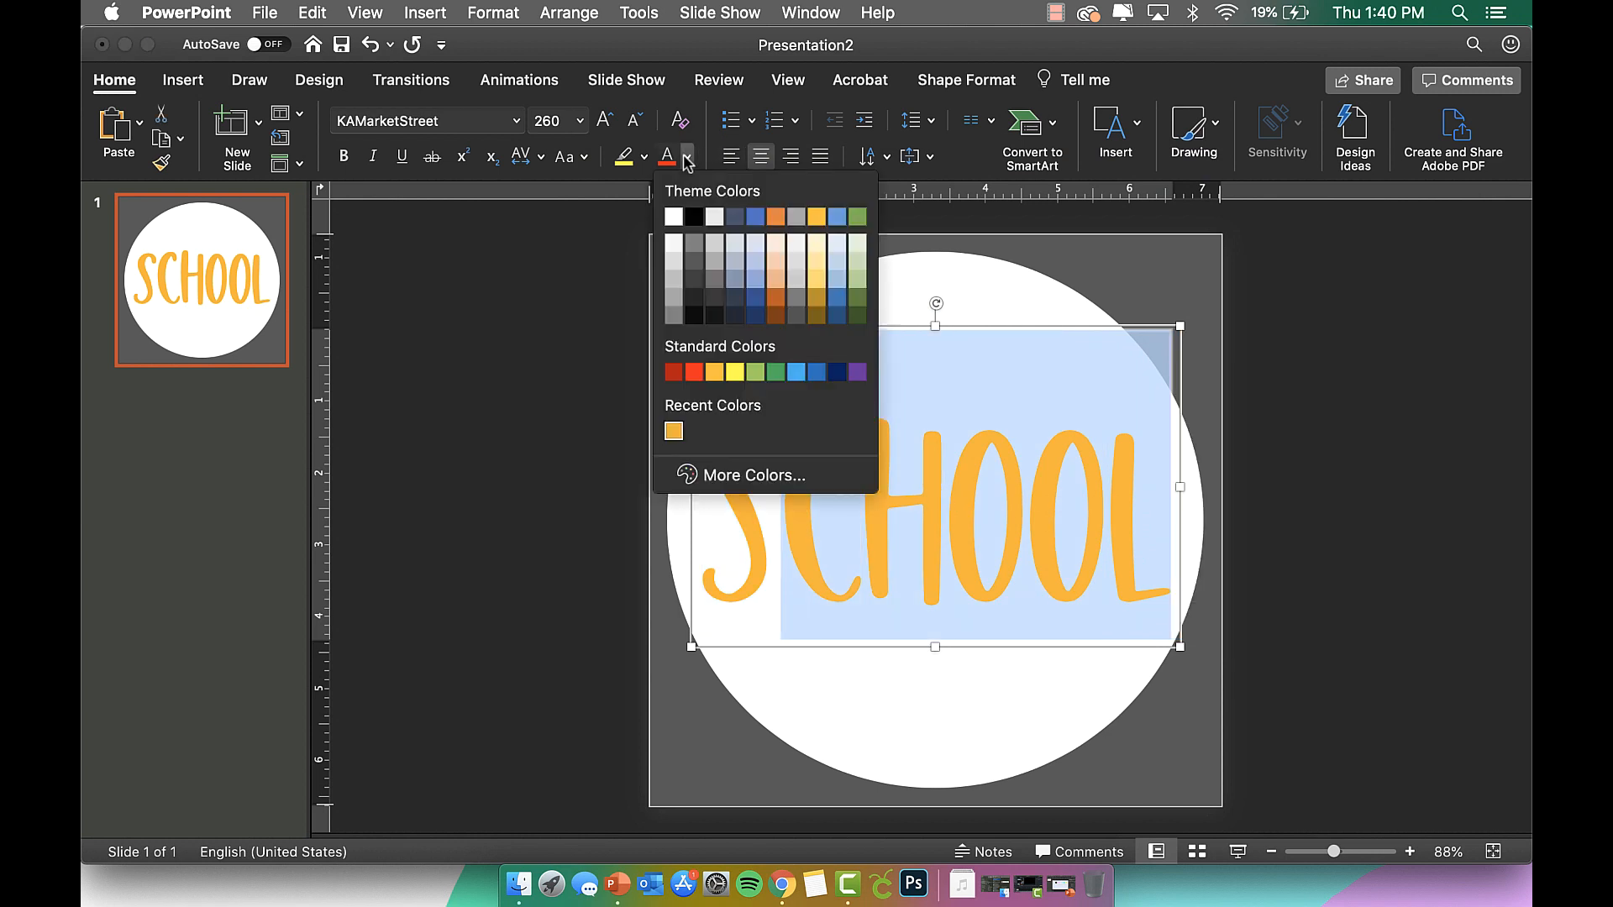
click(692, 476)
drag(912, 262, 884, 240)
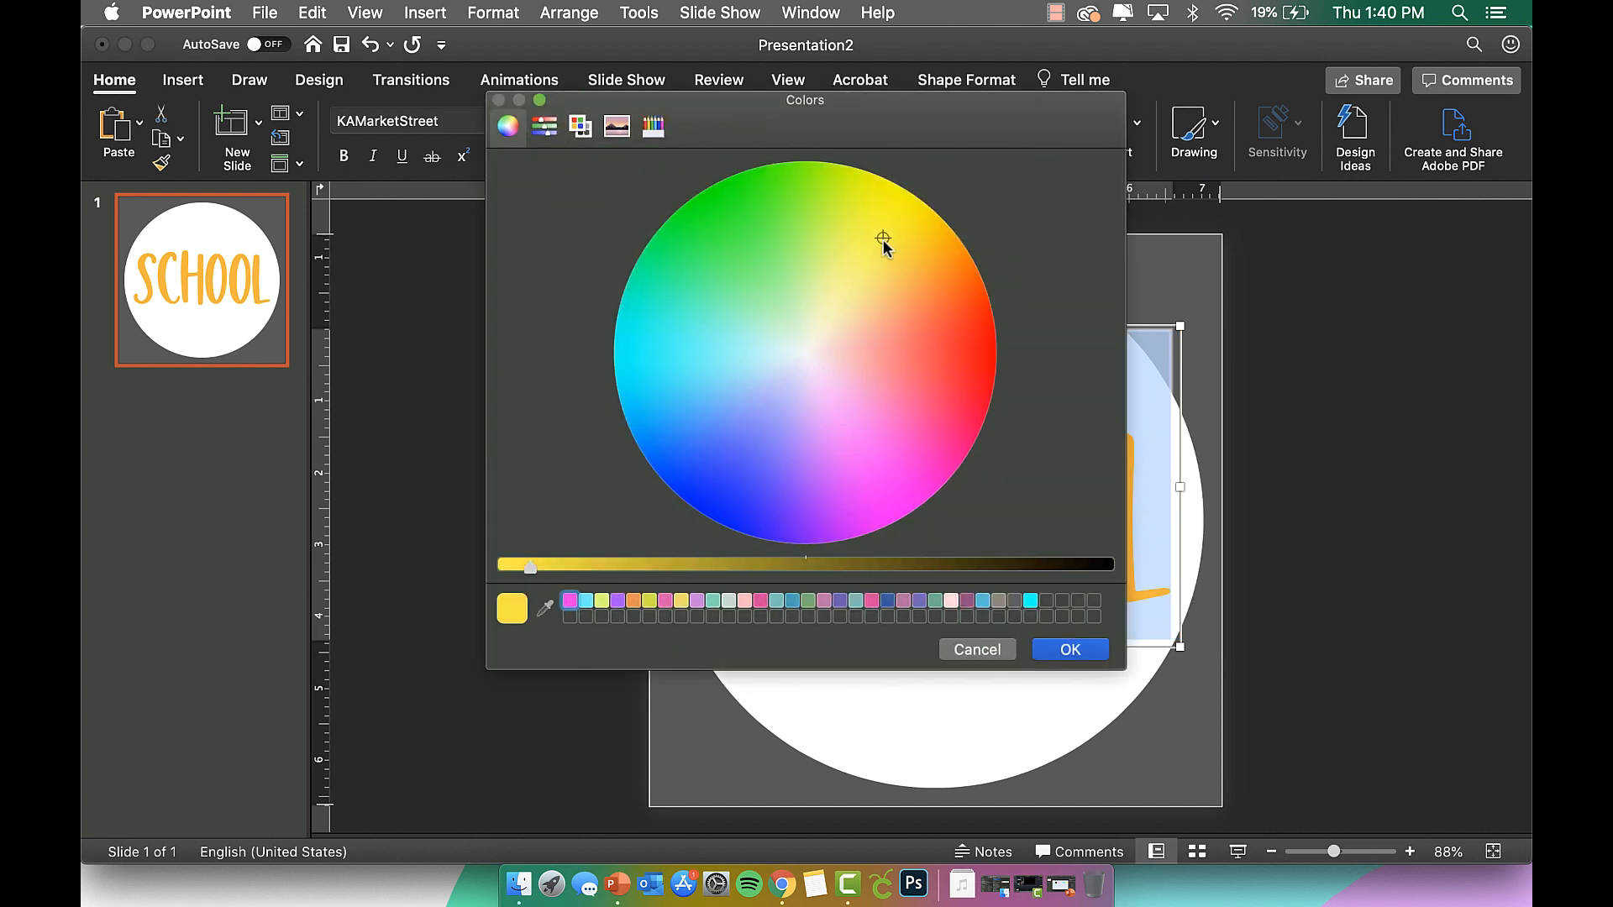
click(1071, 650)
click(1106, 517)
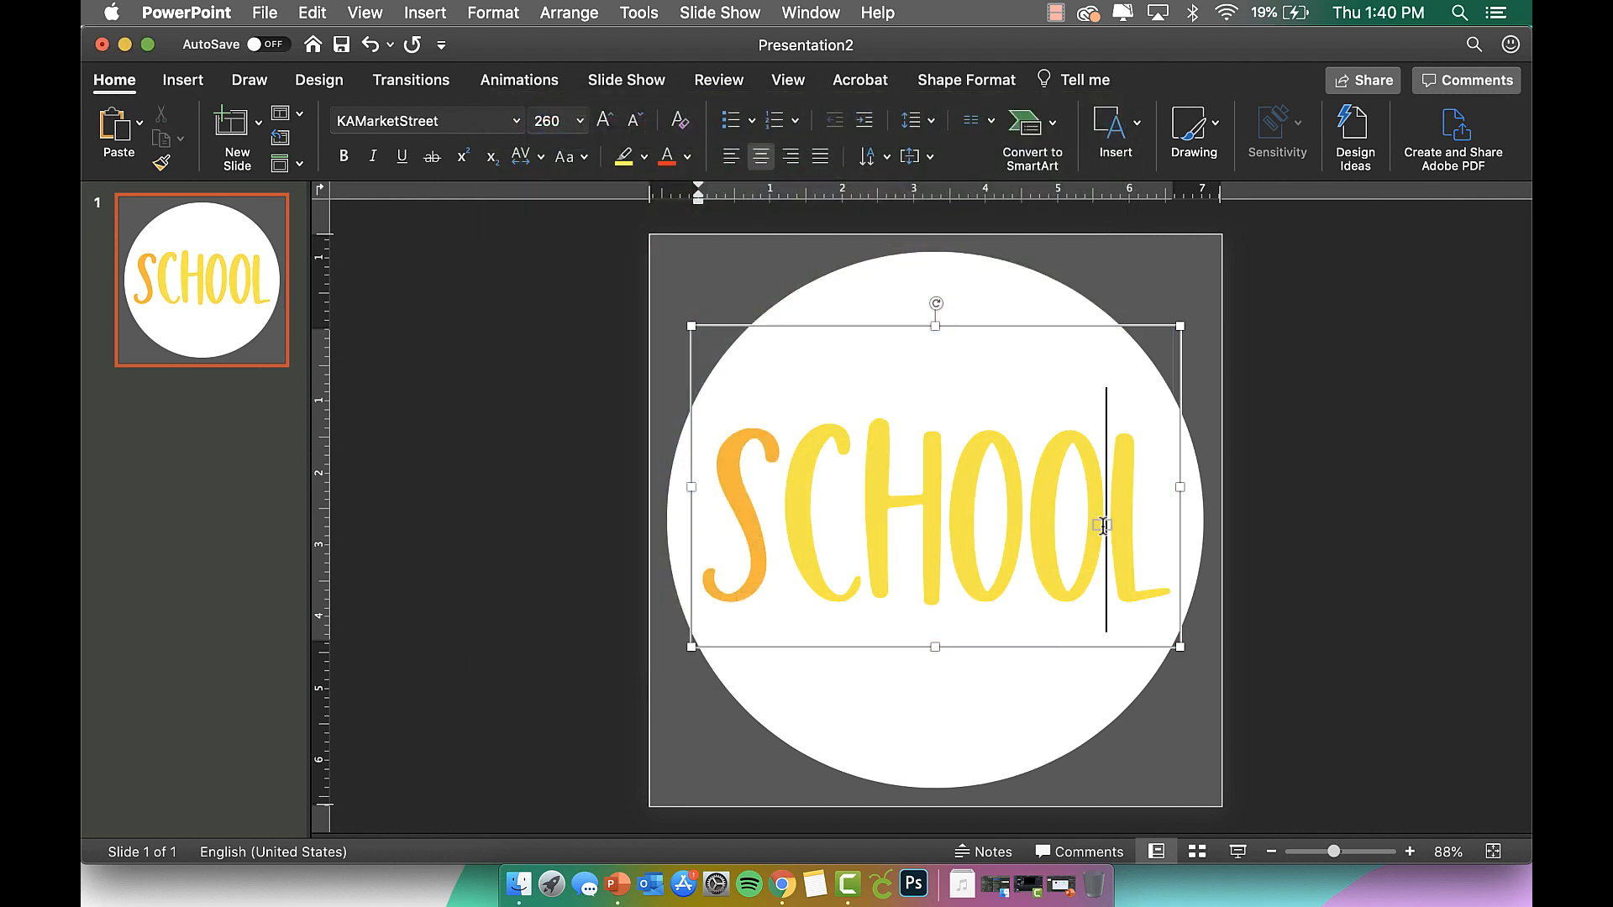
Recolour the letters HOOL yellow-green.
double_click(1144, 518)
click(1145, 515)
drag(1145, 515, 893, 486)
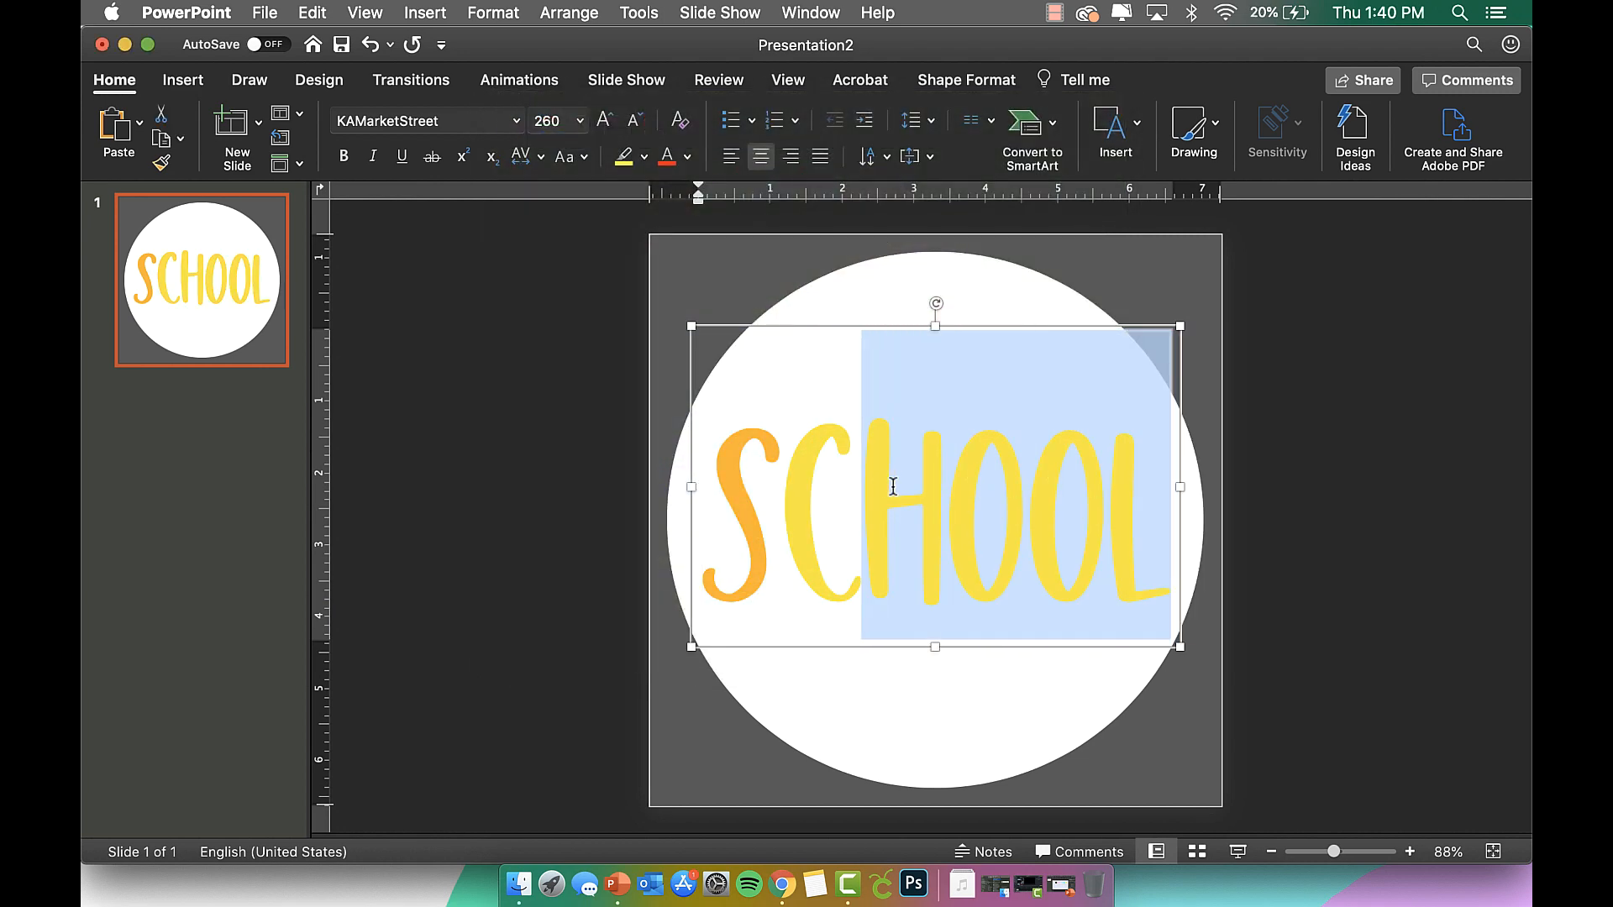
click(687, 157)
click(747, 473)
drag(871, 247, 845, 230)
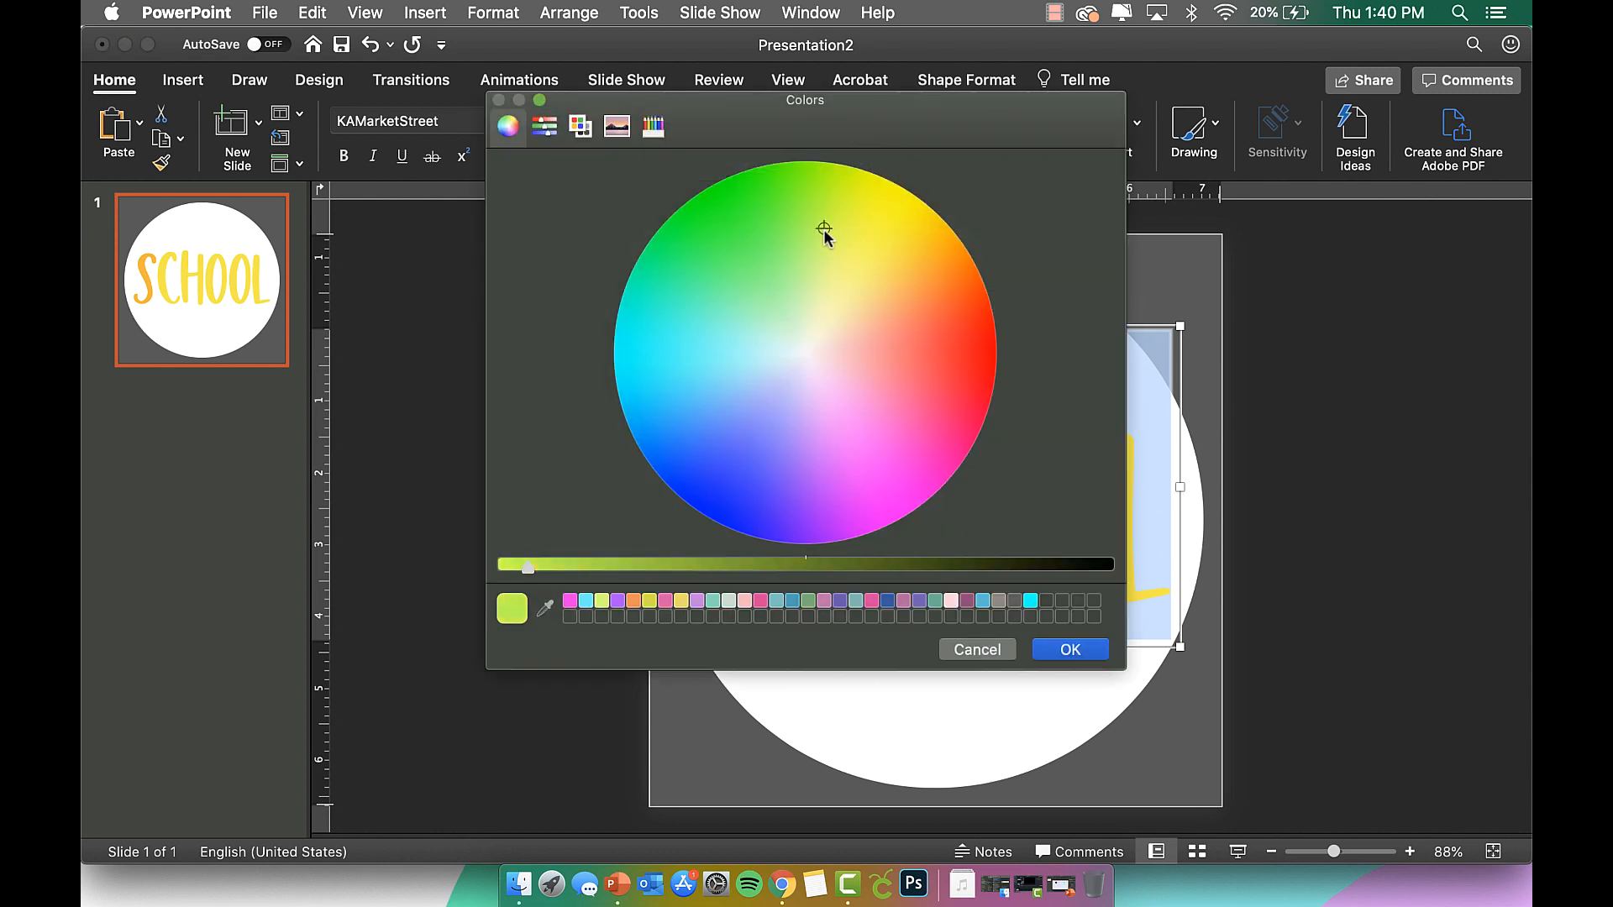
click(1076, 651)
click(1121, 540)
Recolour the letters OOL mint green.
drag(1152, 537, 965, 512)
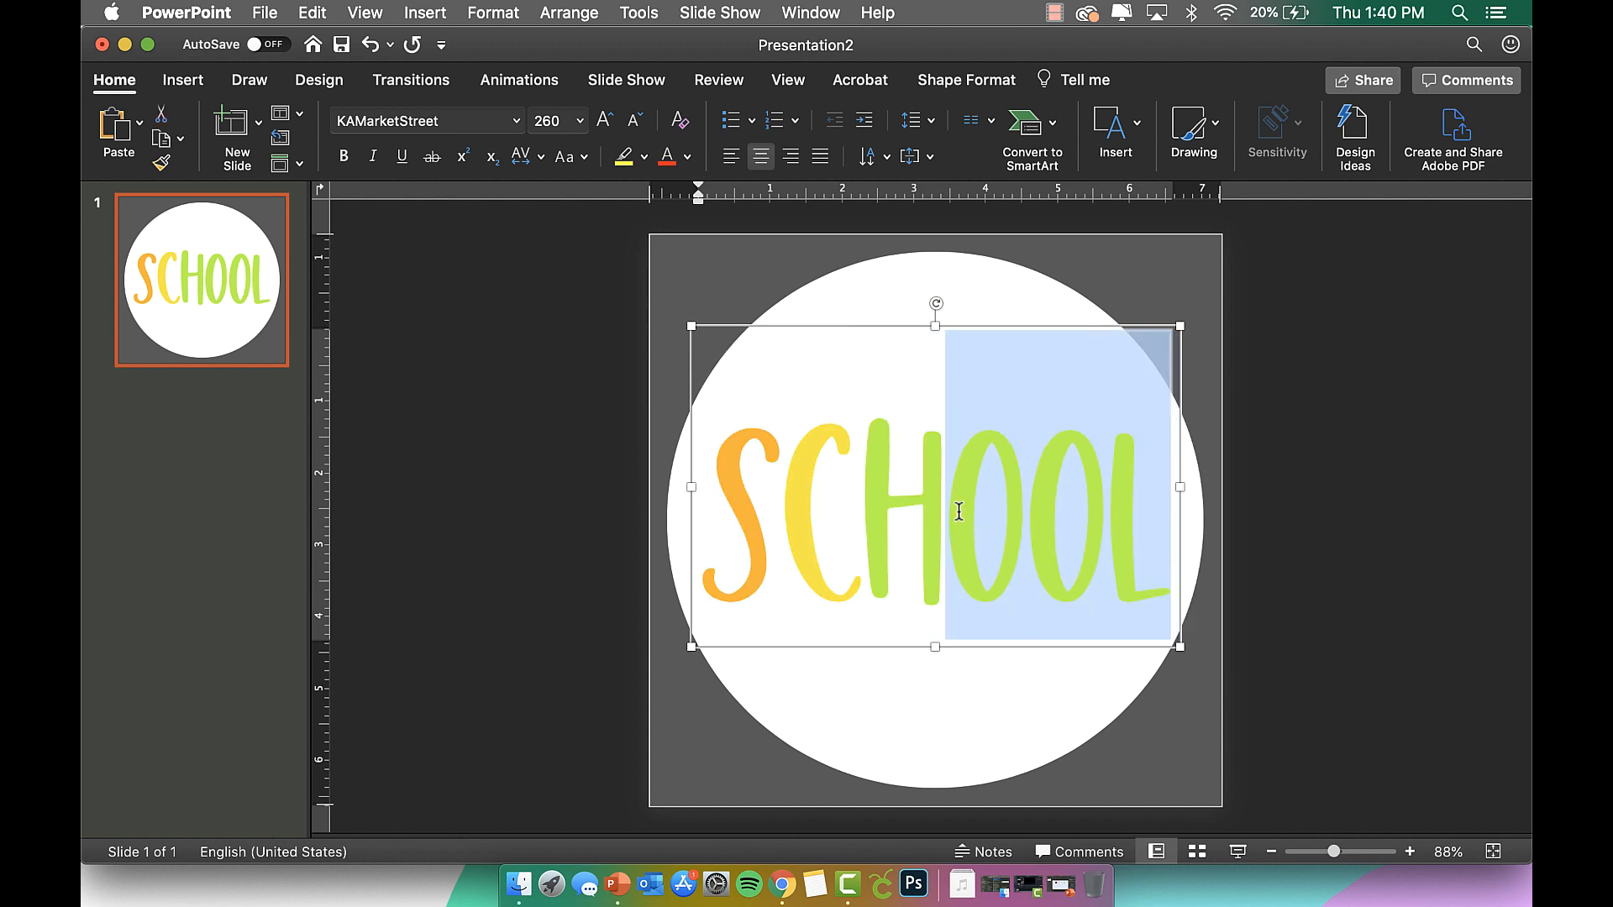
click(688, 157)
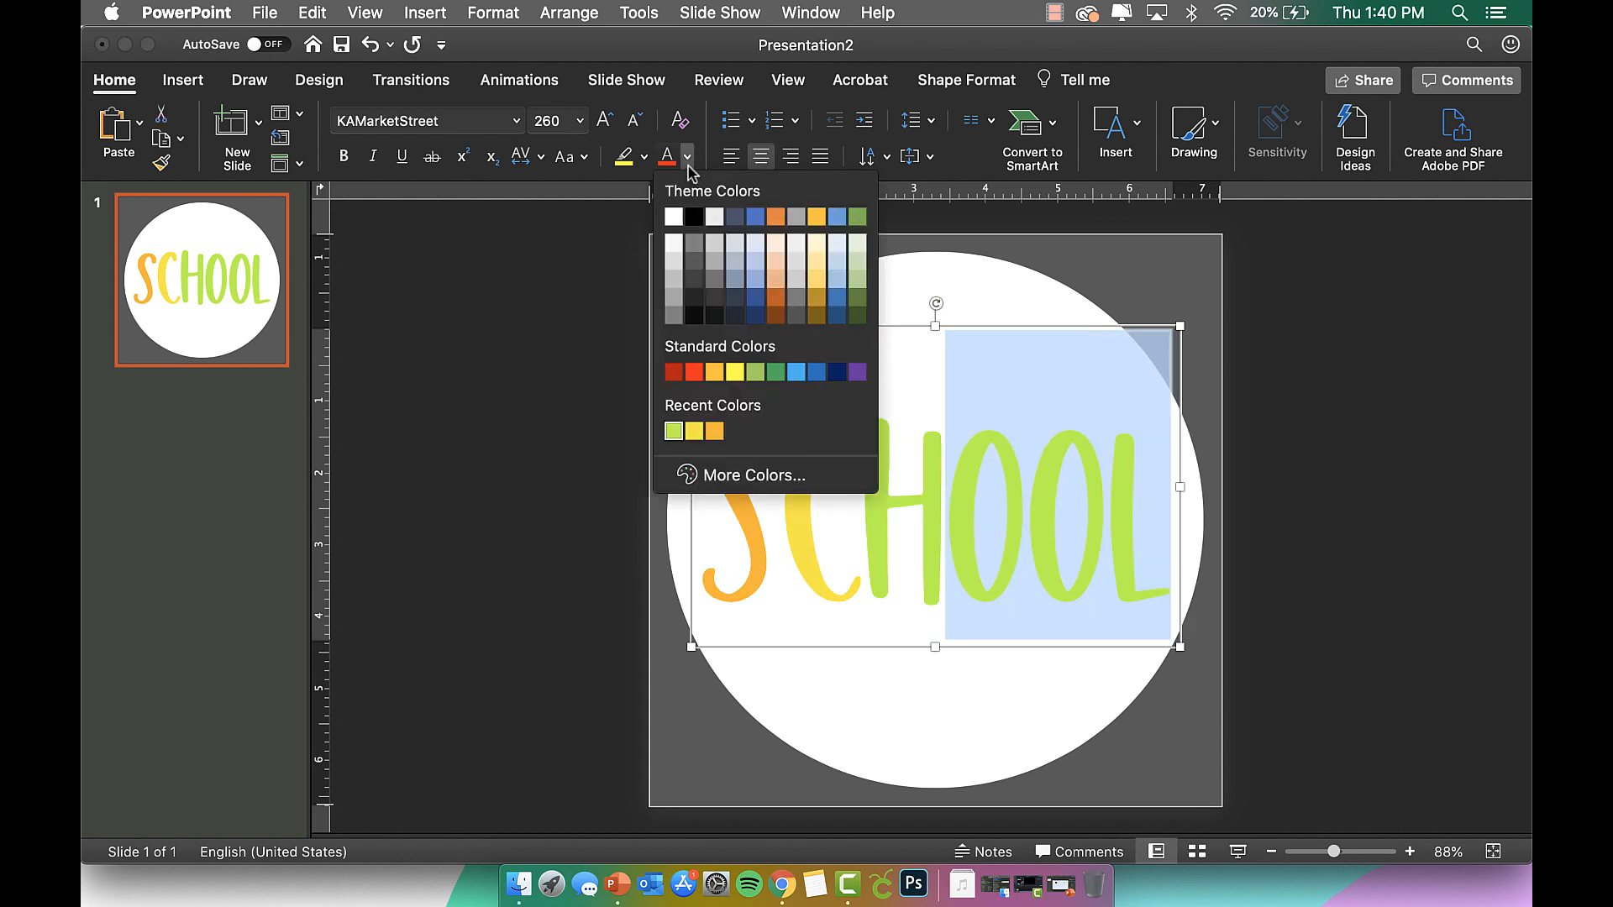
click(758, 484)
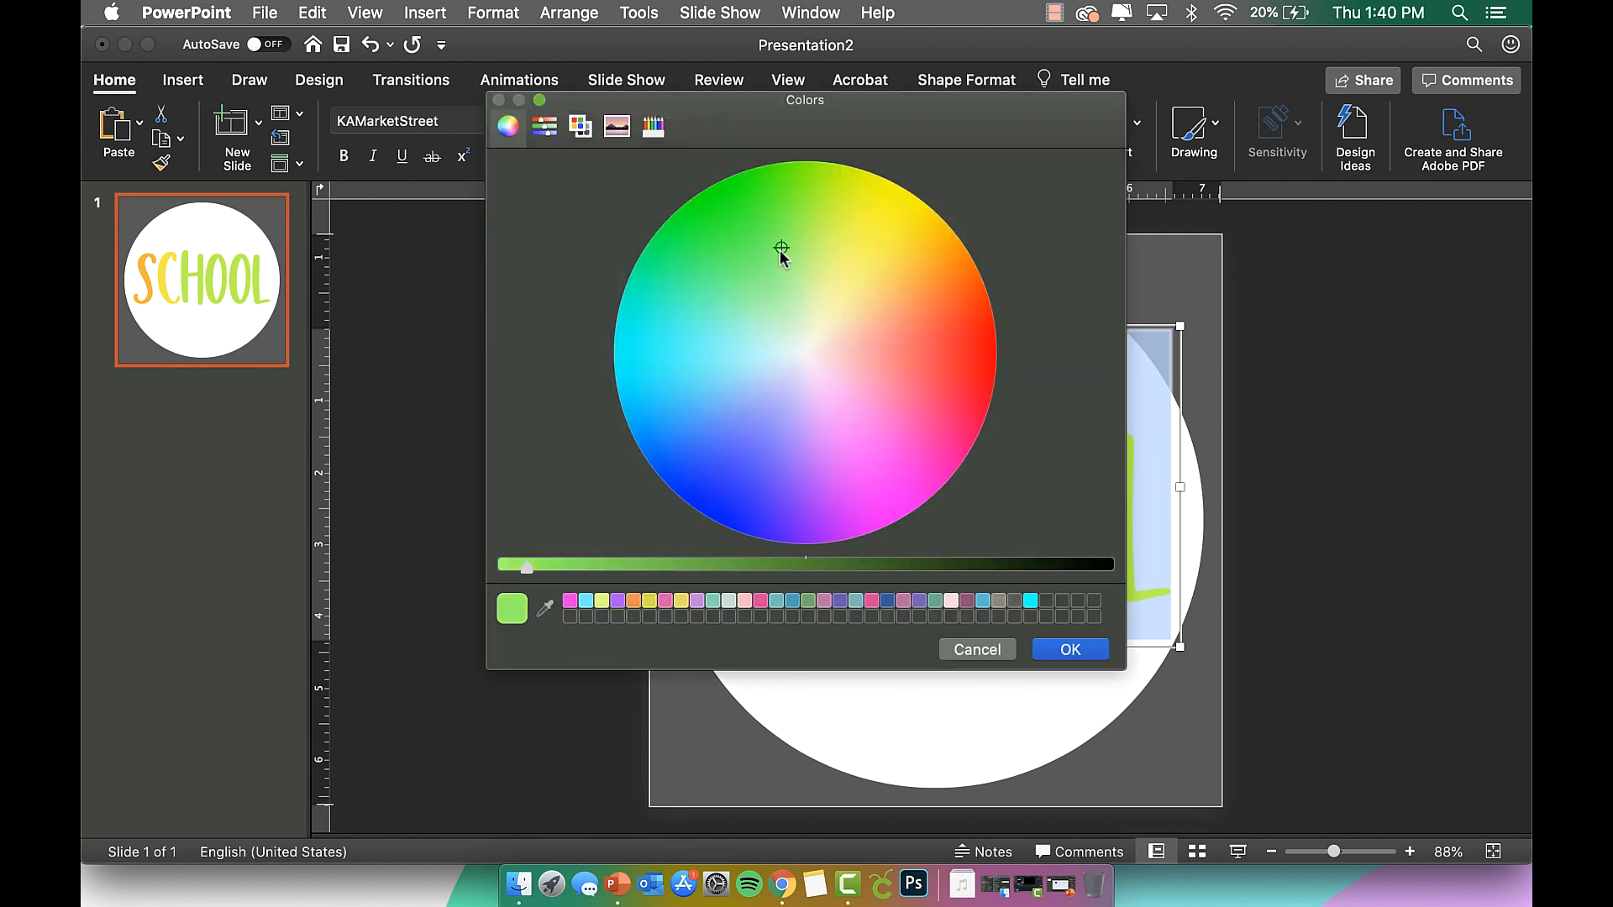
click(1069, 649)
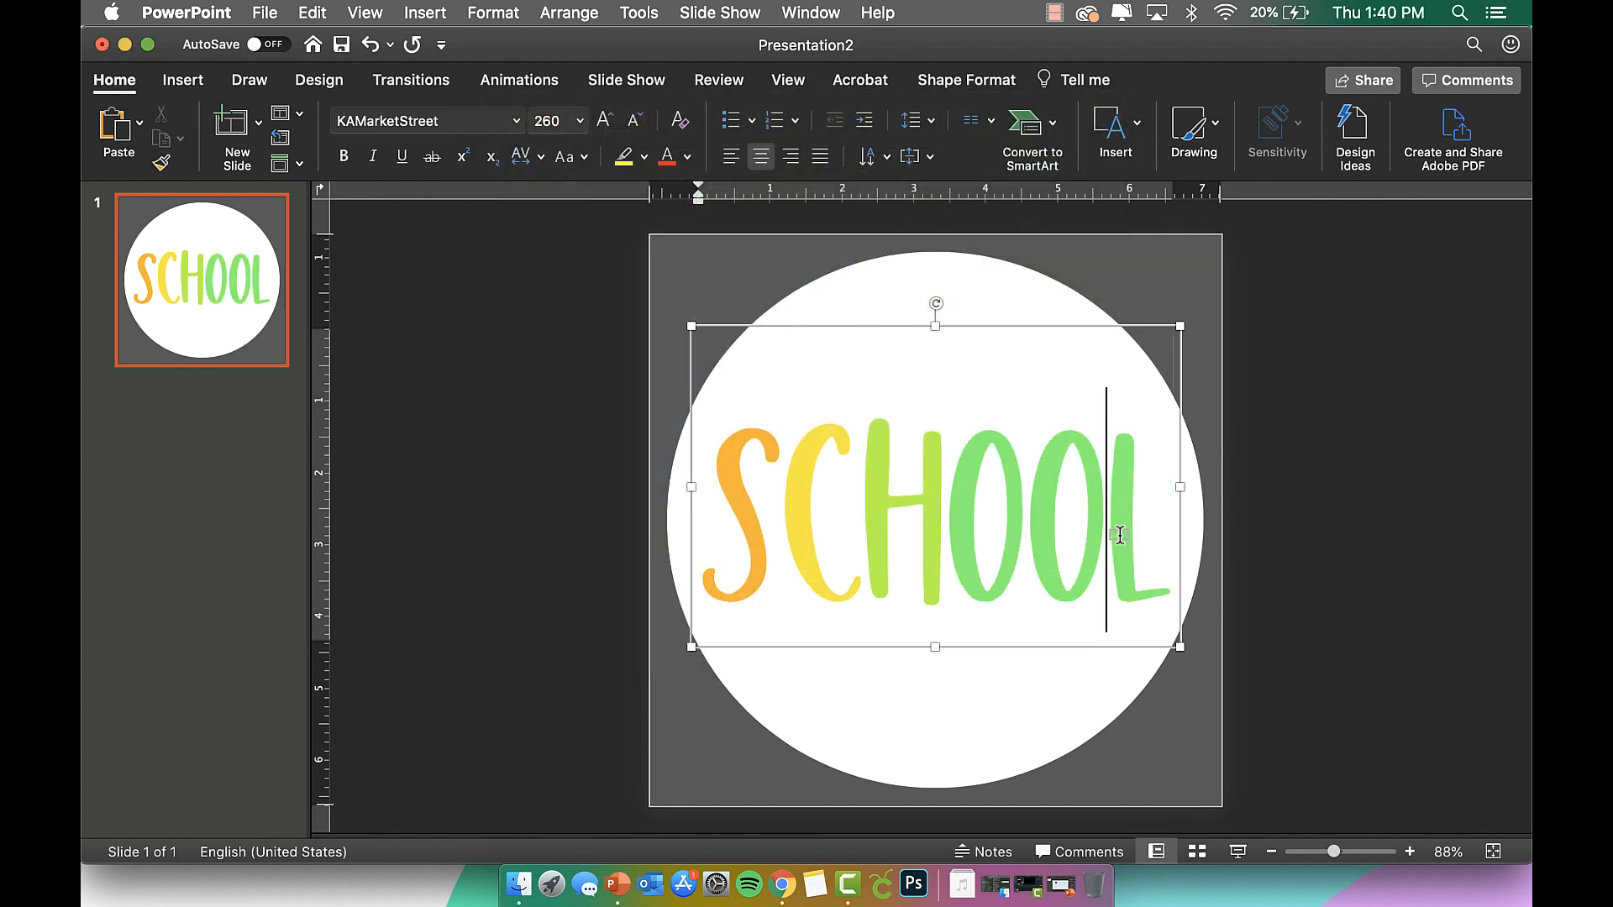
key(super+a)
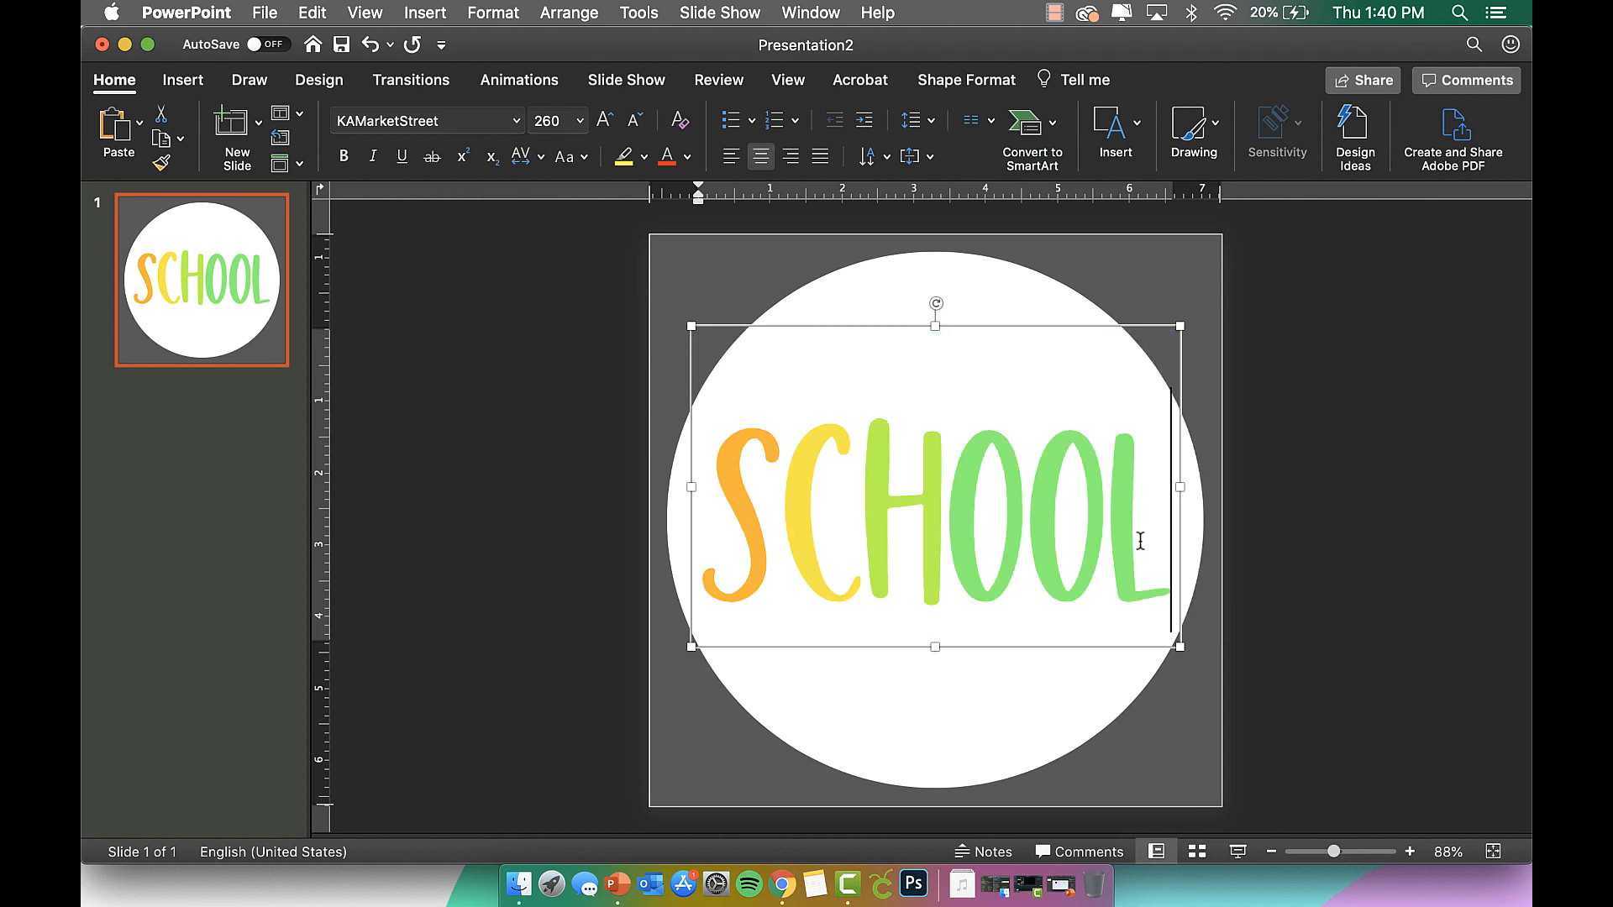
drag(1172, 517, 946, 515)
click(688, 160)
click(720, 470)
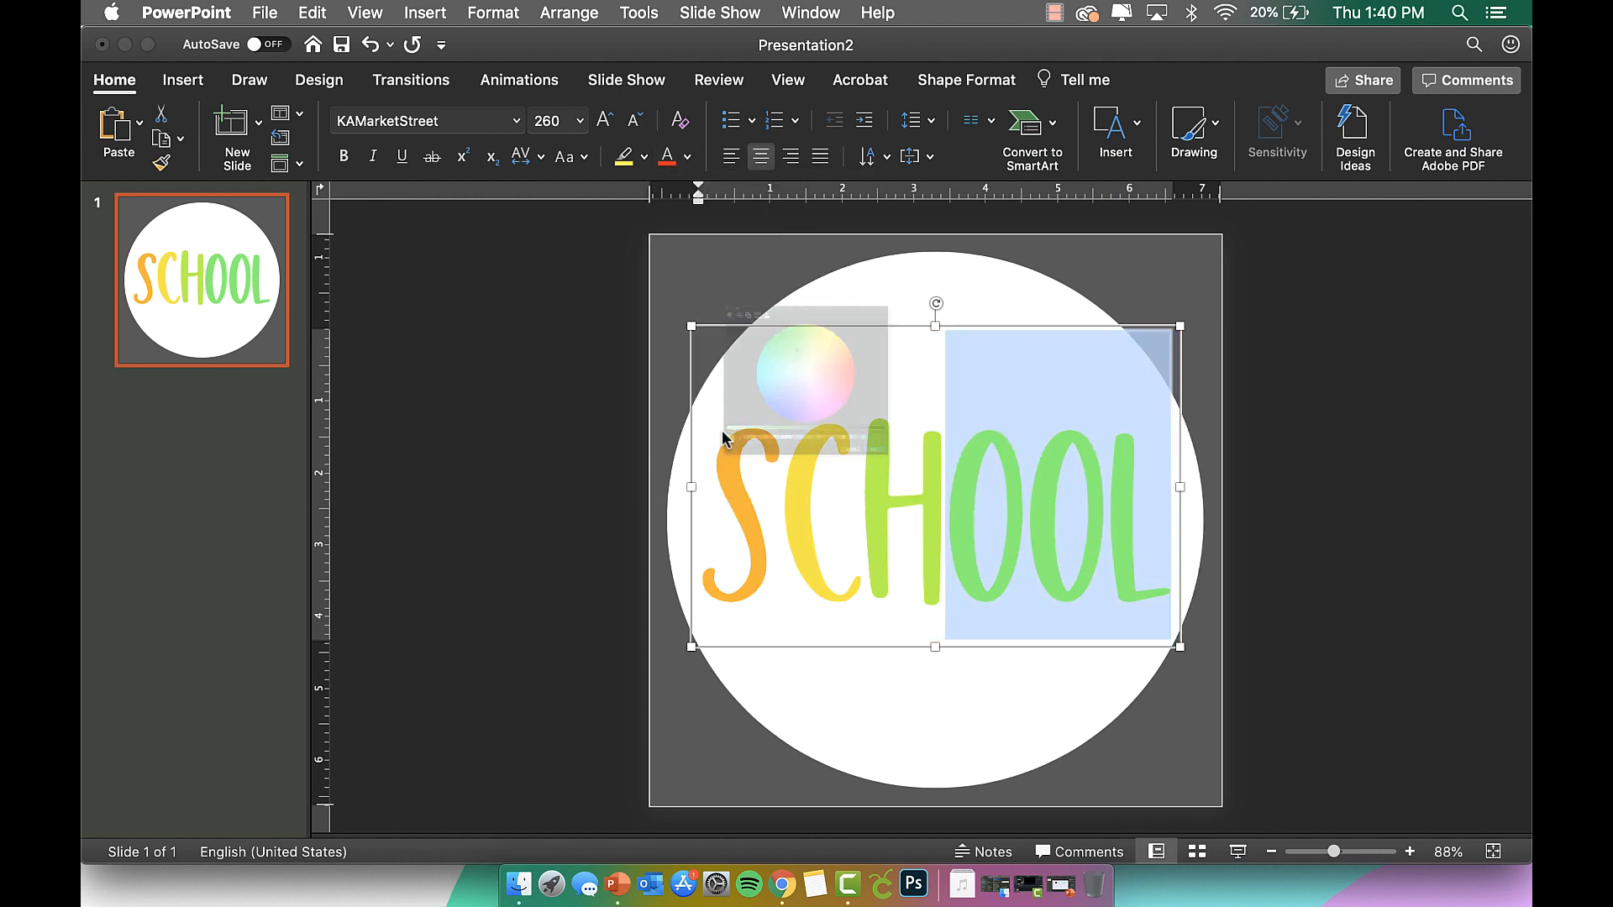
click(731, 317)
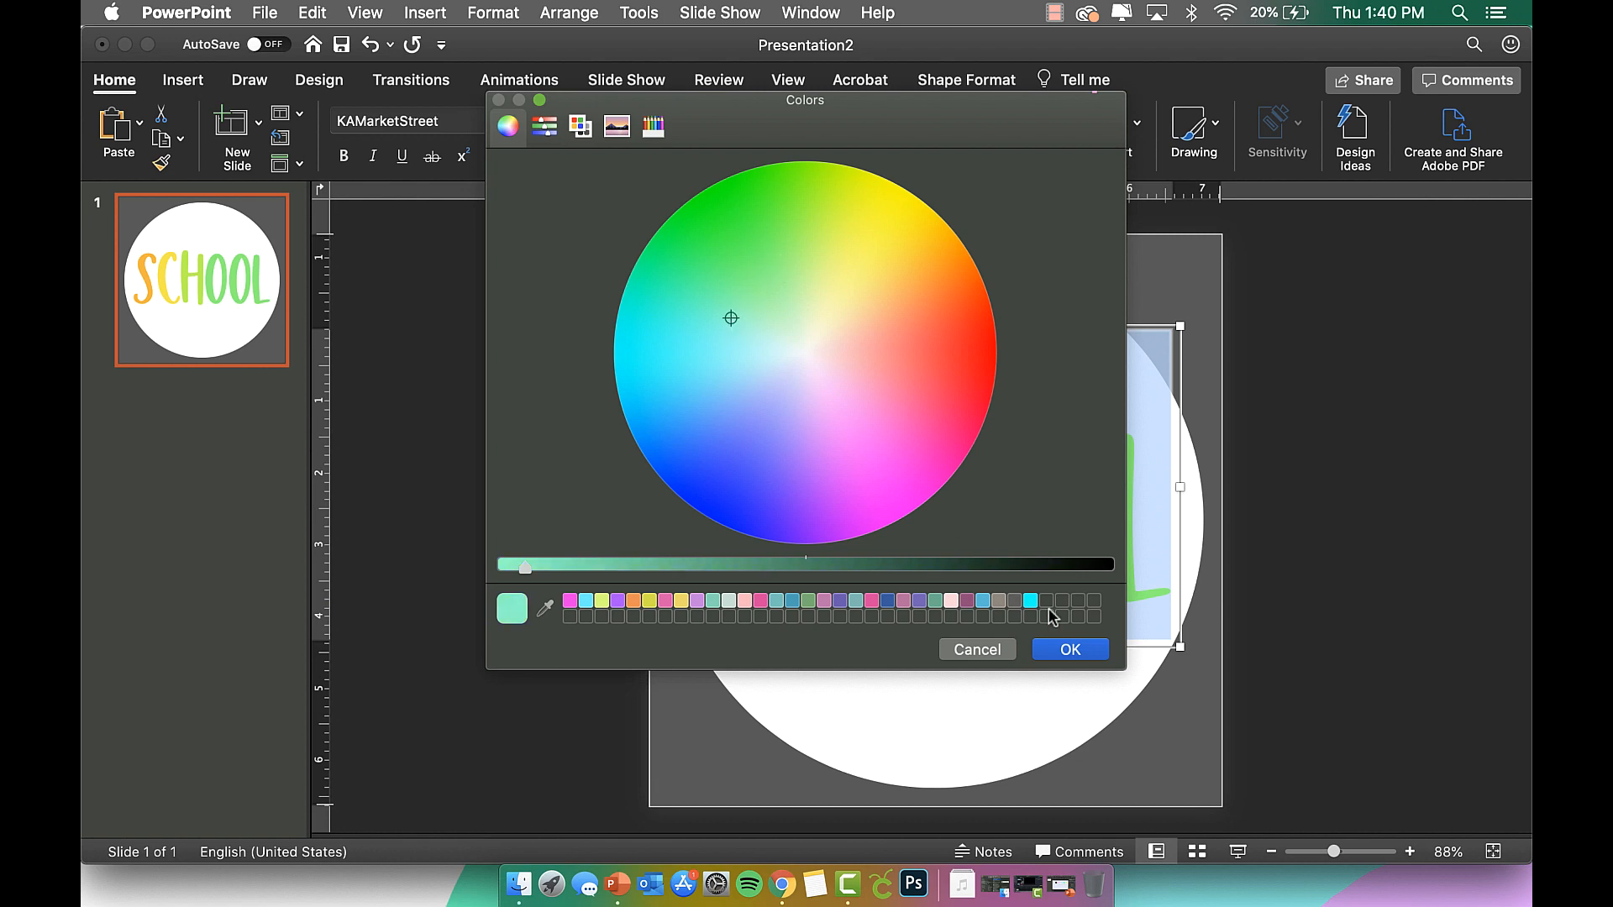
click(1072, 651)
Colour the last two letters OL periwinkle blue.
drag(1143, 527, 1051, 523)
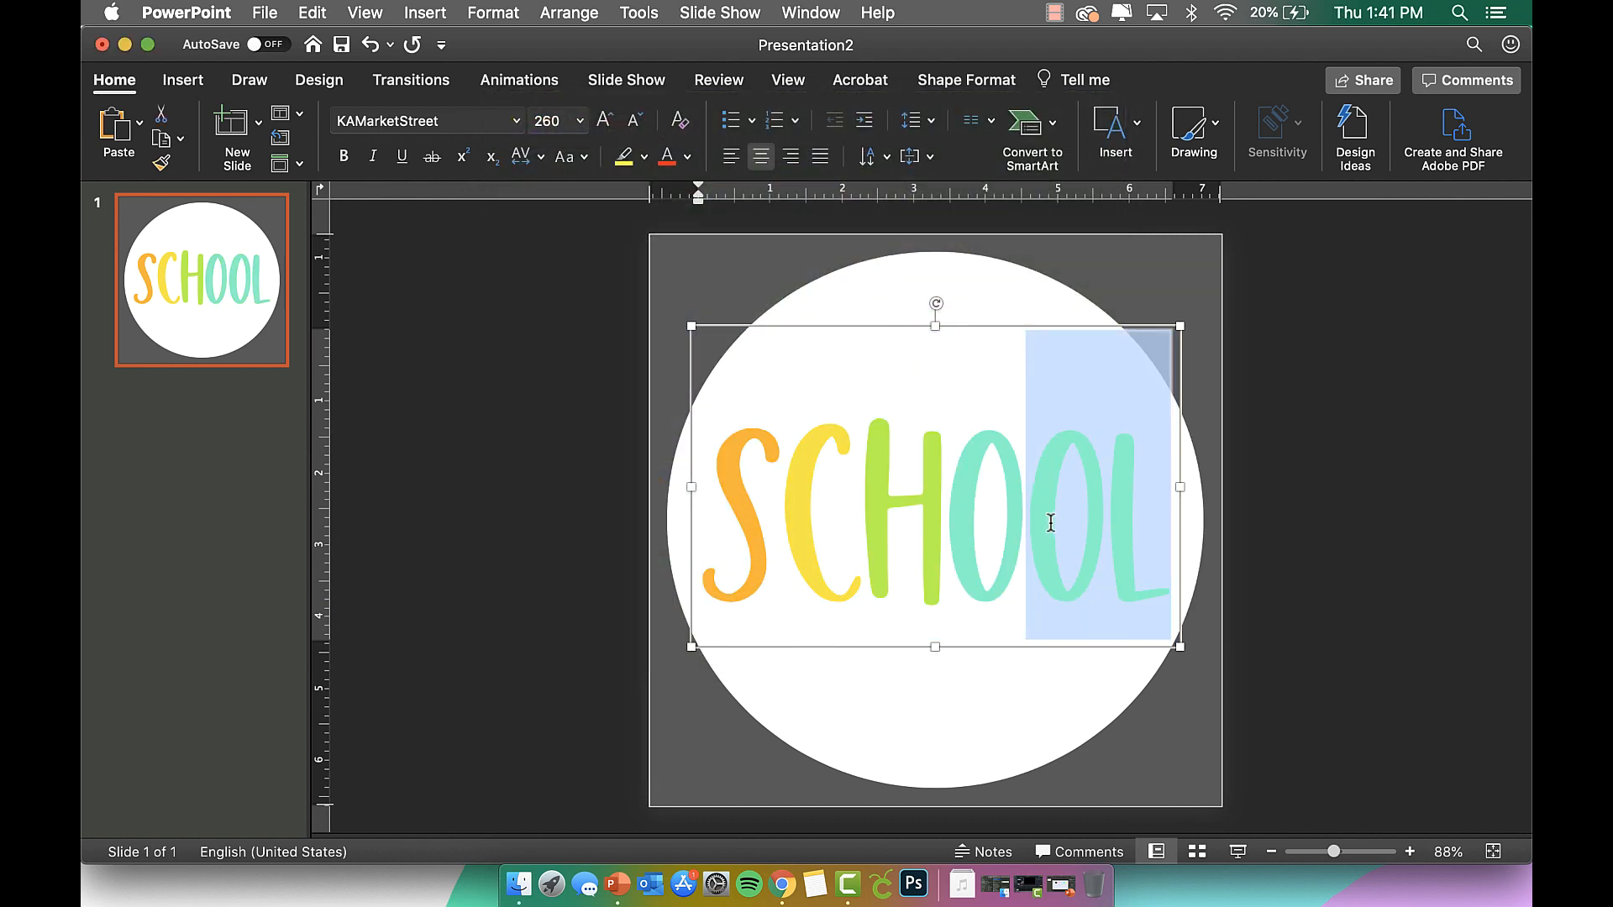
click(687, 156)
click(743, 471)
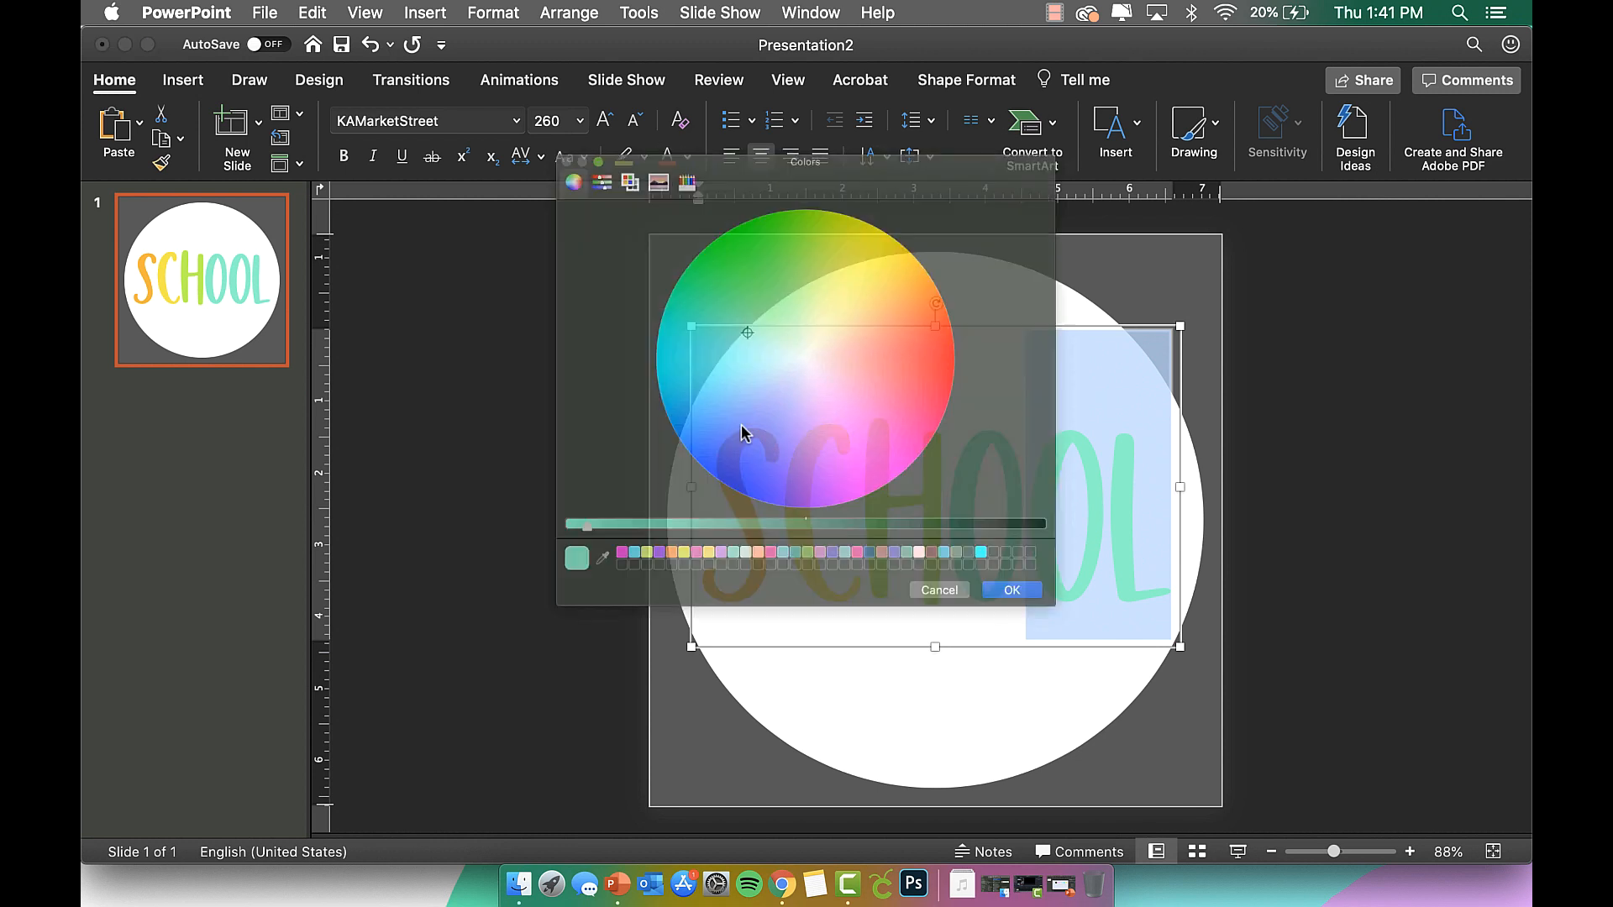
click(724, 383)
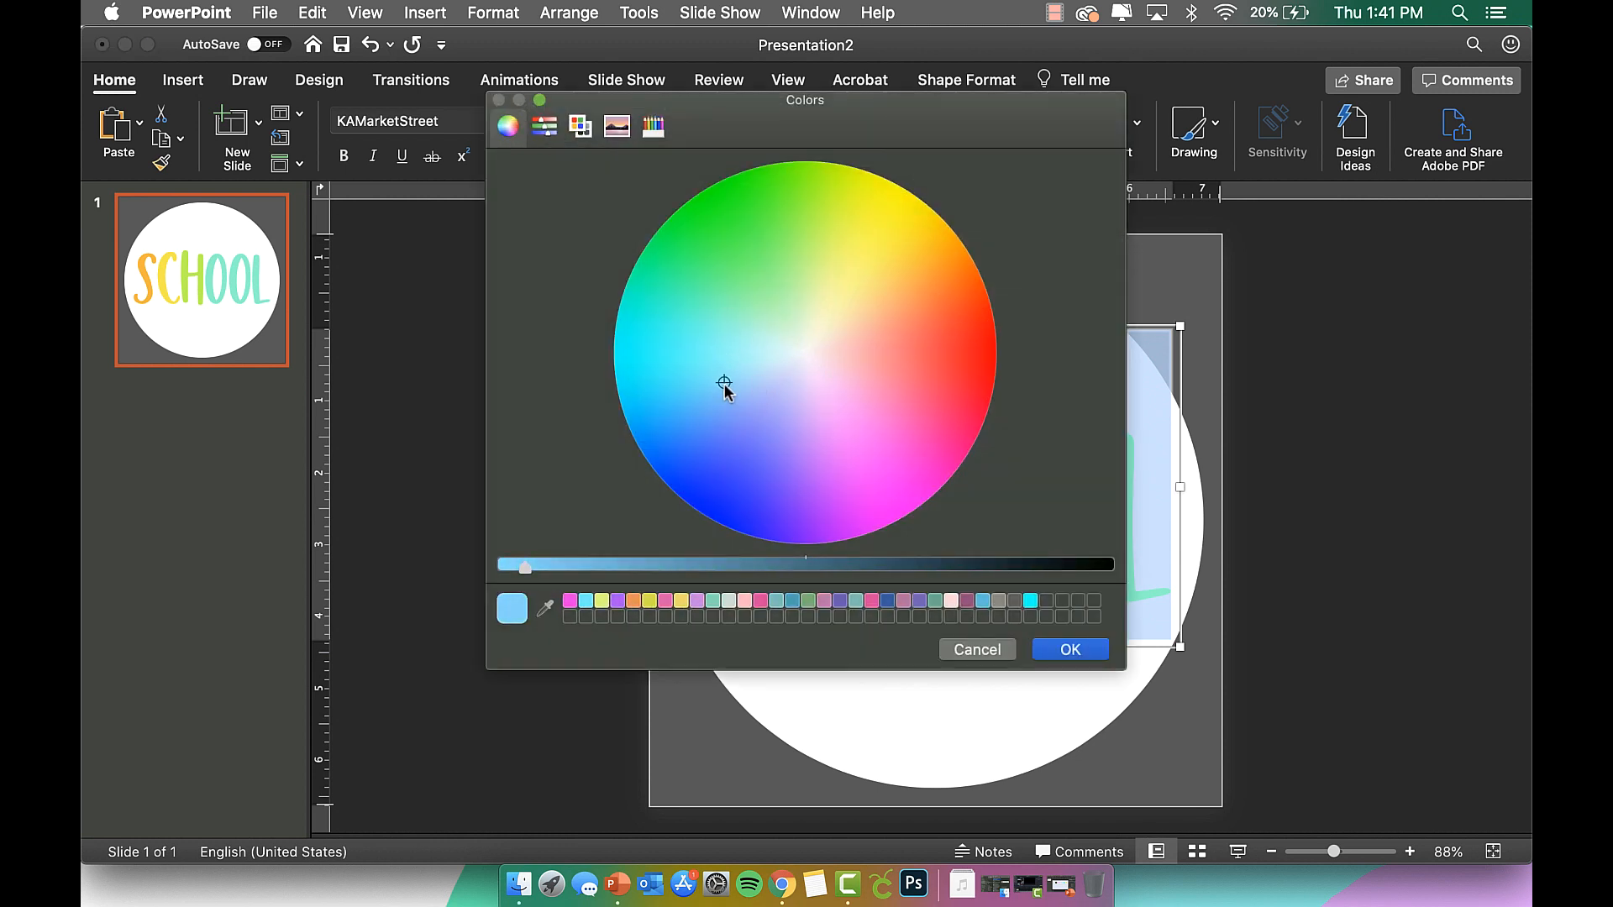
drag(724, 384, 753, 410)
click(1087, 652)
click(1134, 528)
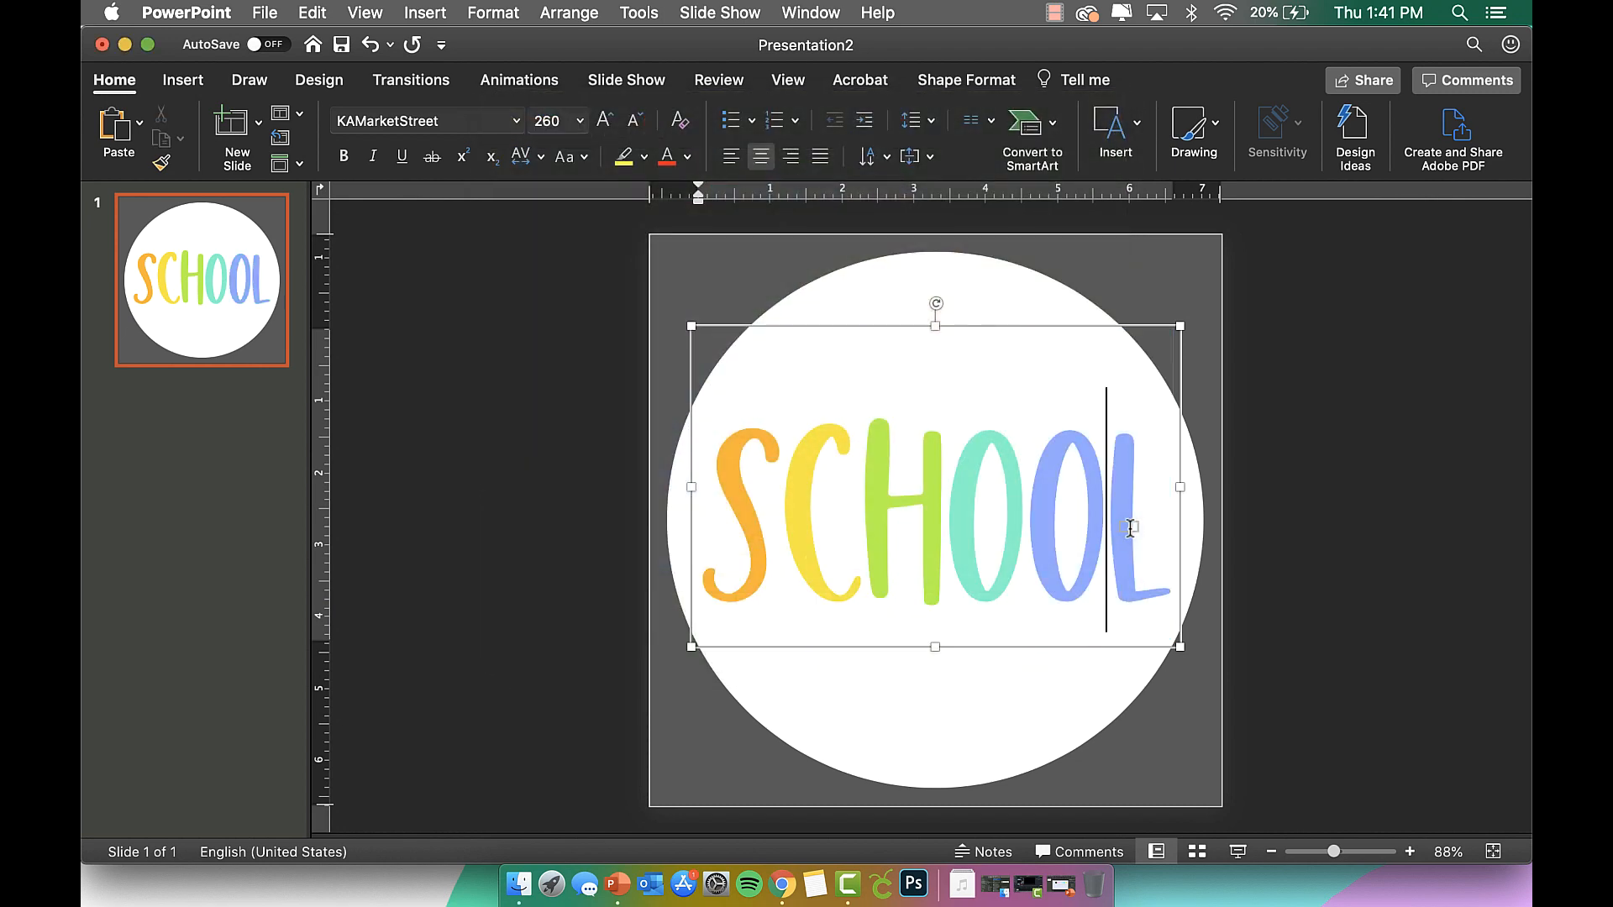
Colour the final L and the second O lavender.
drag(1142, 527, 1124, 531)
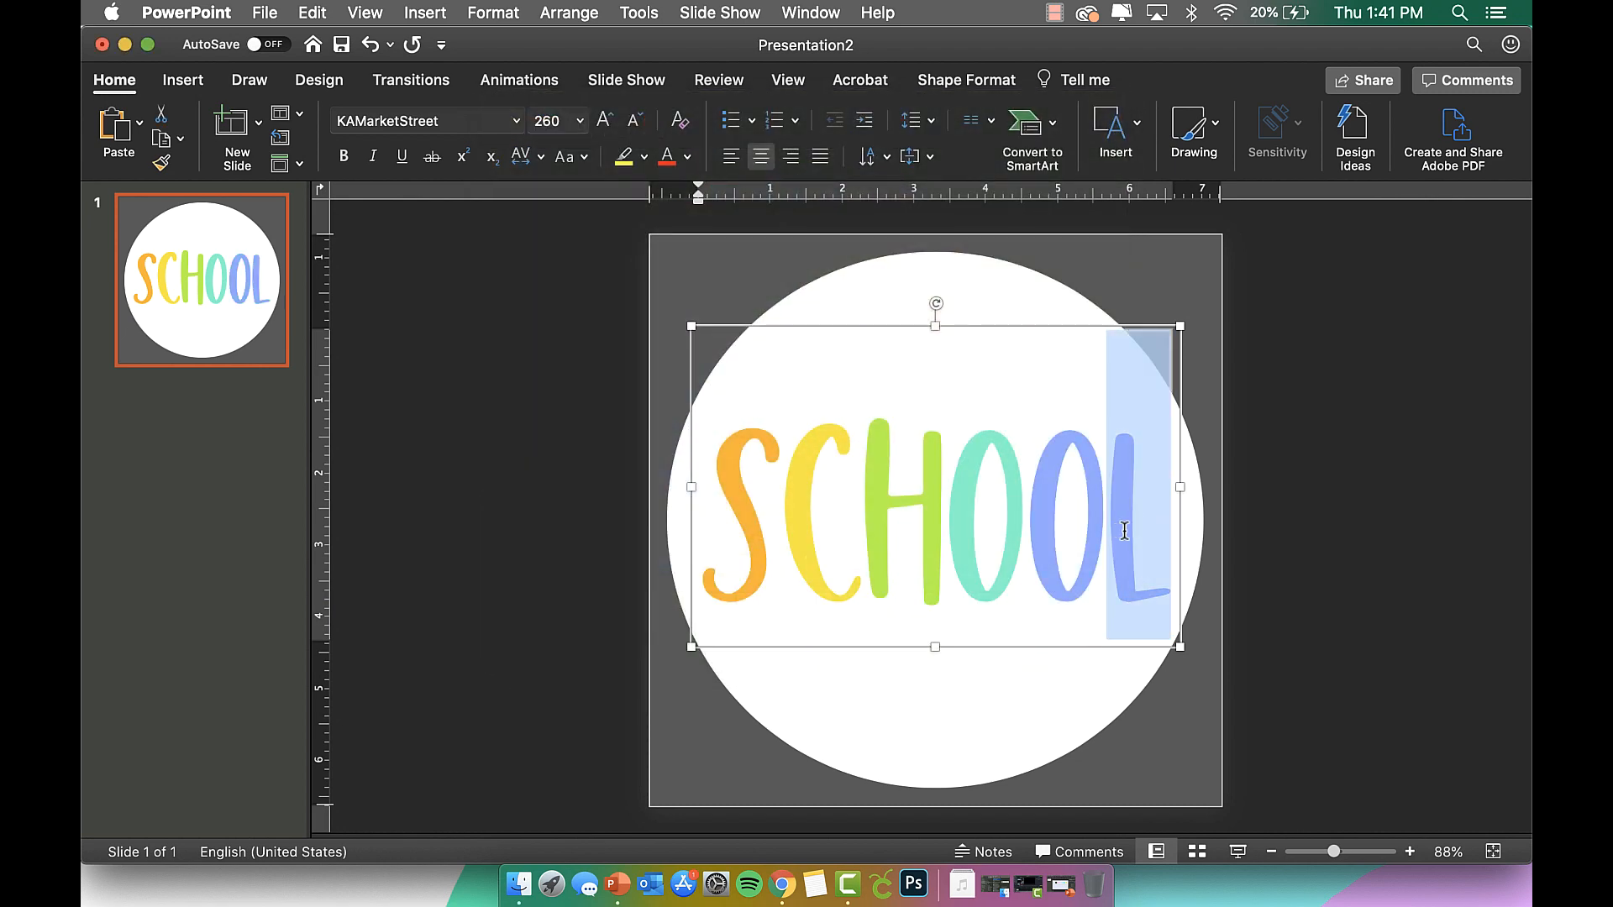
click(687, 156)
click(773, 476)
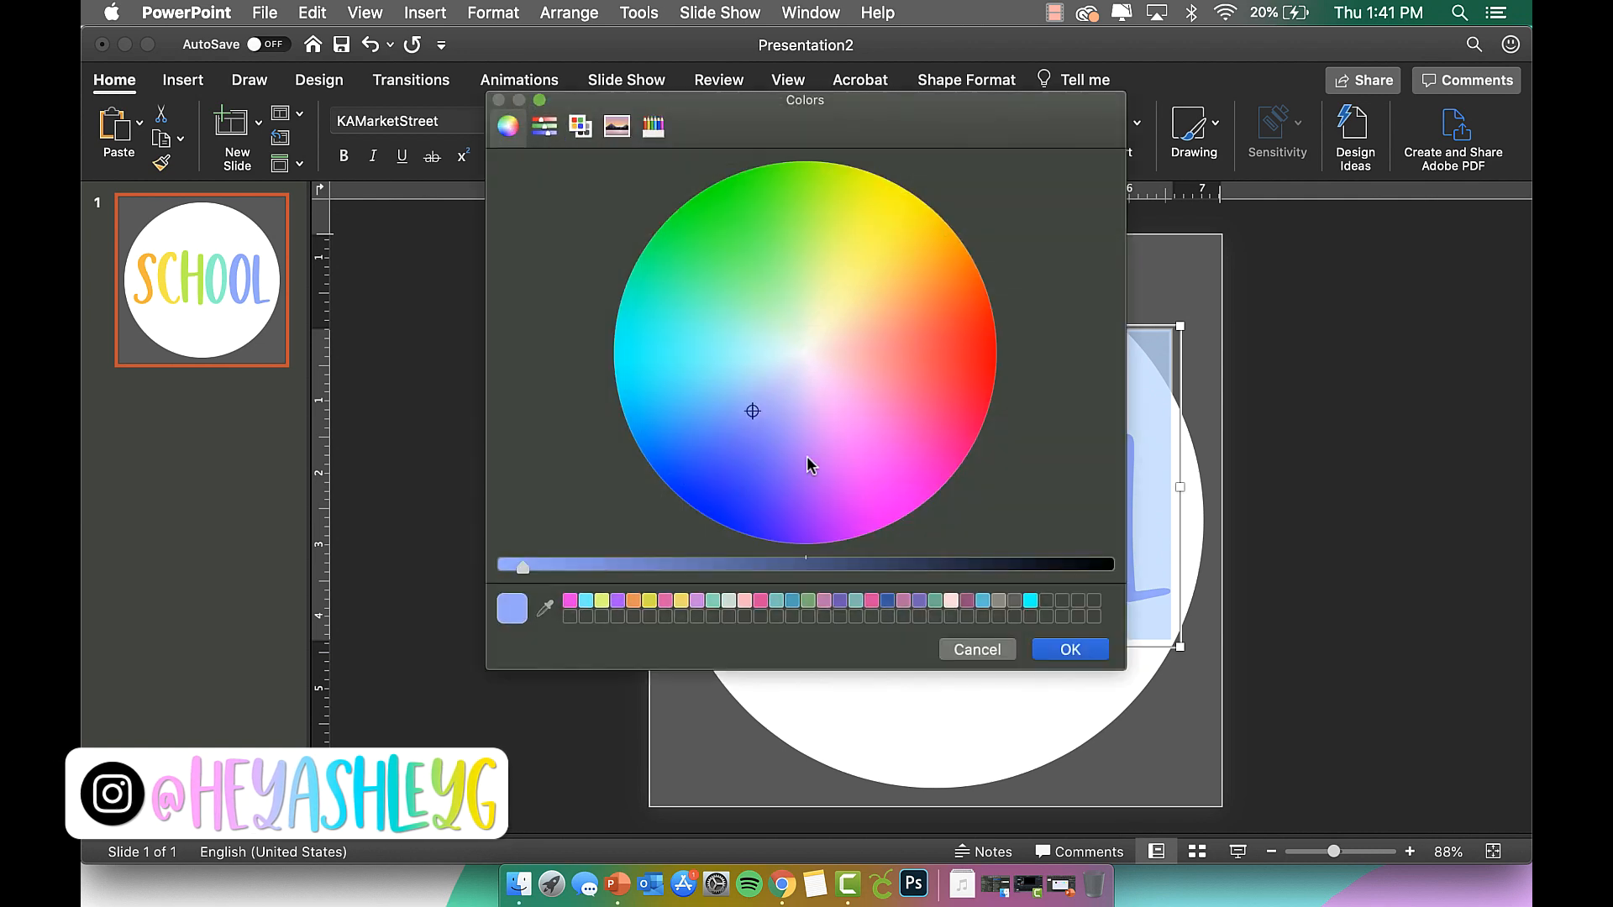
drag(757, 406, 804, 422)
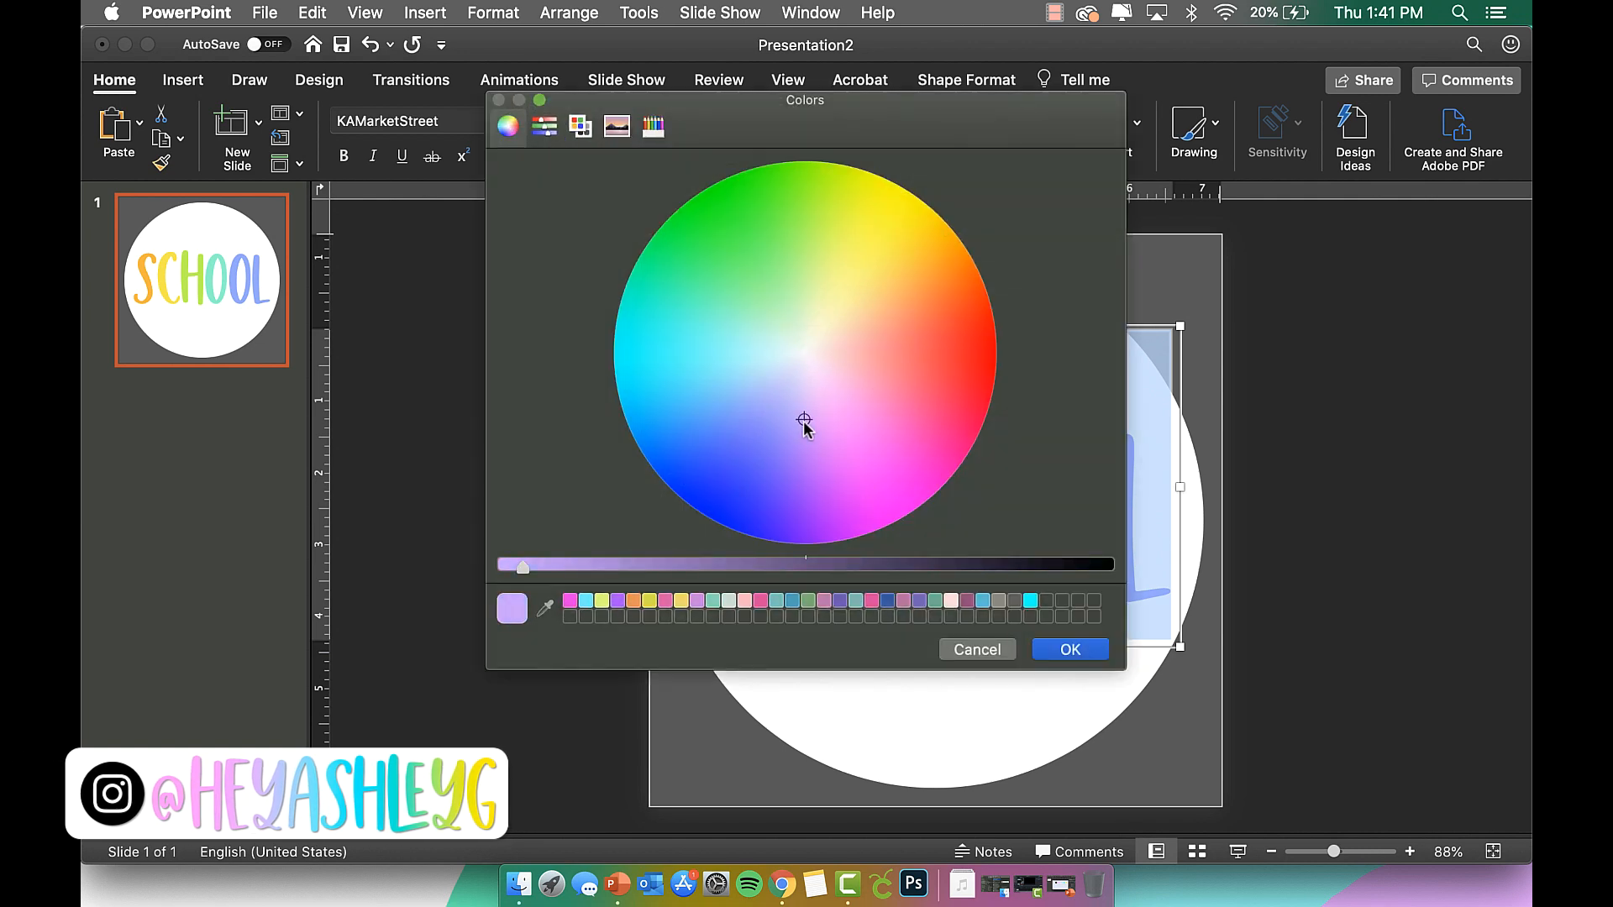
click(1070, 650)
click(1106, 558)
drag(1106, 558, 1056, 559)
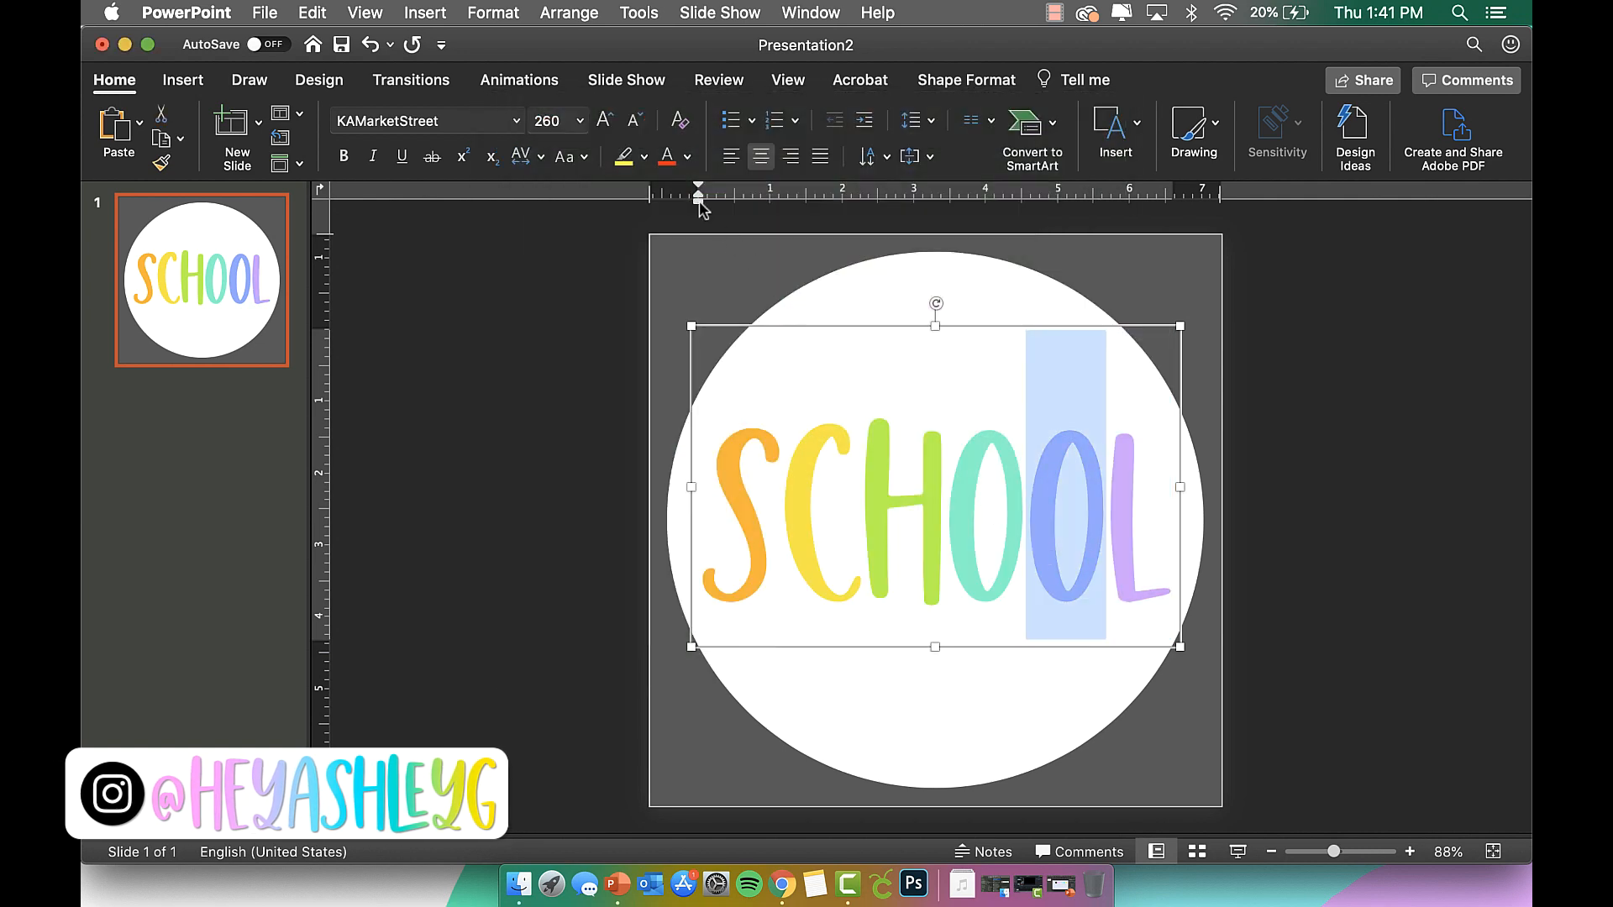
click(687, 156)
click(673, 430)
click(1119, 558)
Make the final L a pinkish lavender to finish the rainbow.
double_click(1137, 556)
click(1085, 560)
key(shift+Right)
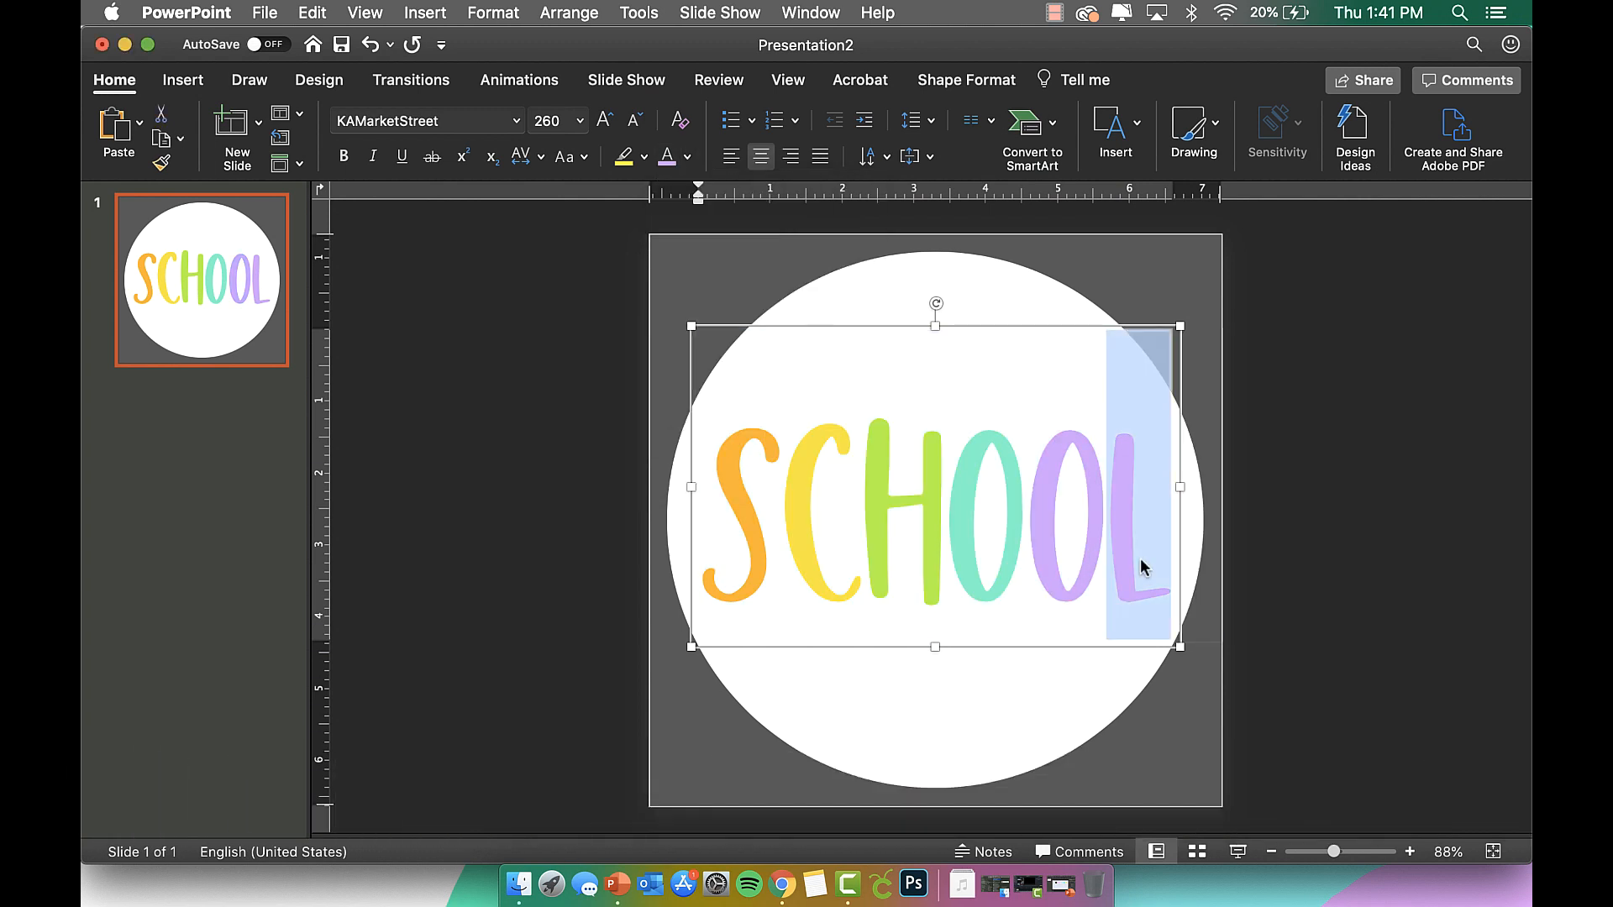
click(687, 156)
click(766, 475)
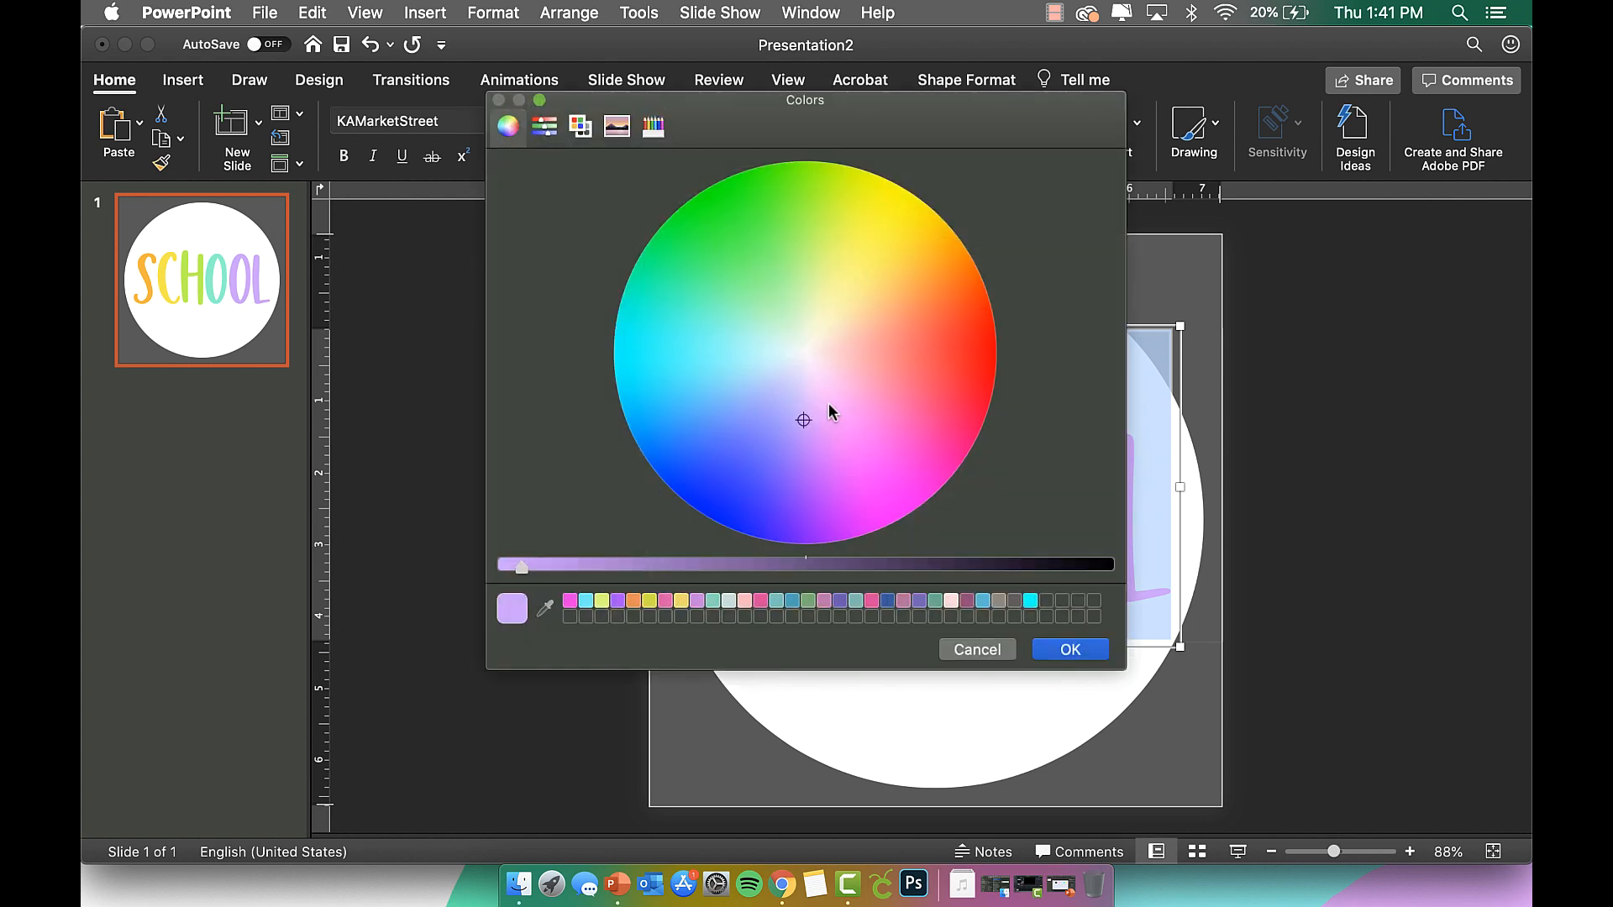
drag(801, 419, 832, 422)
click(1069, 651)
click(1284, 500)
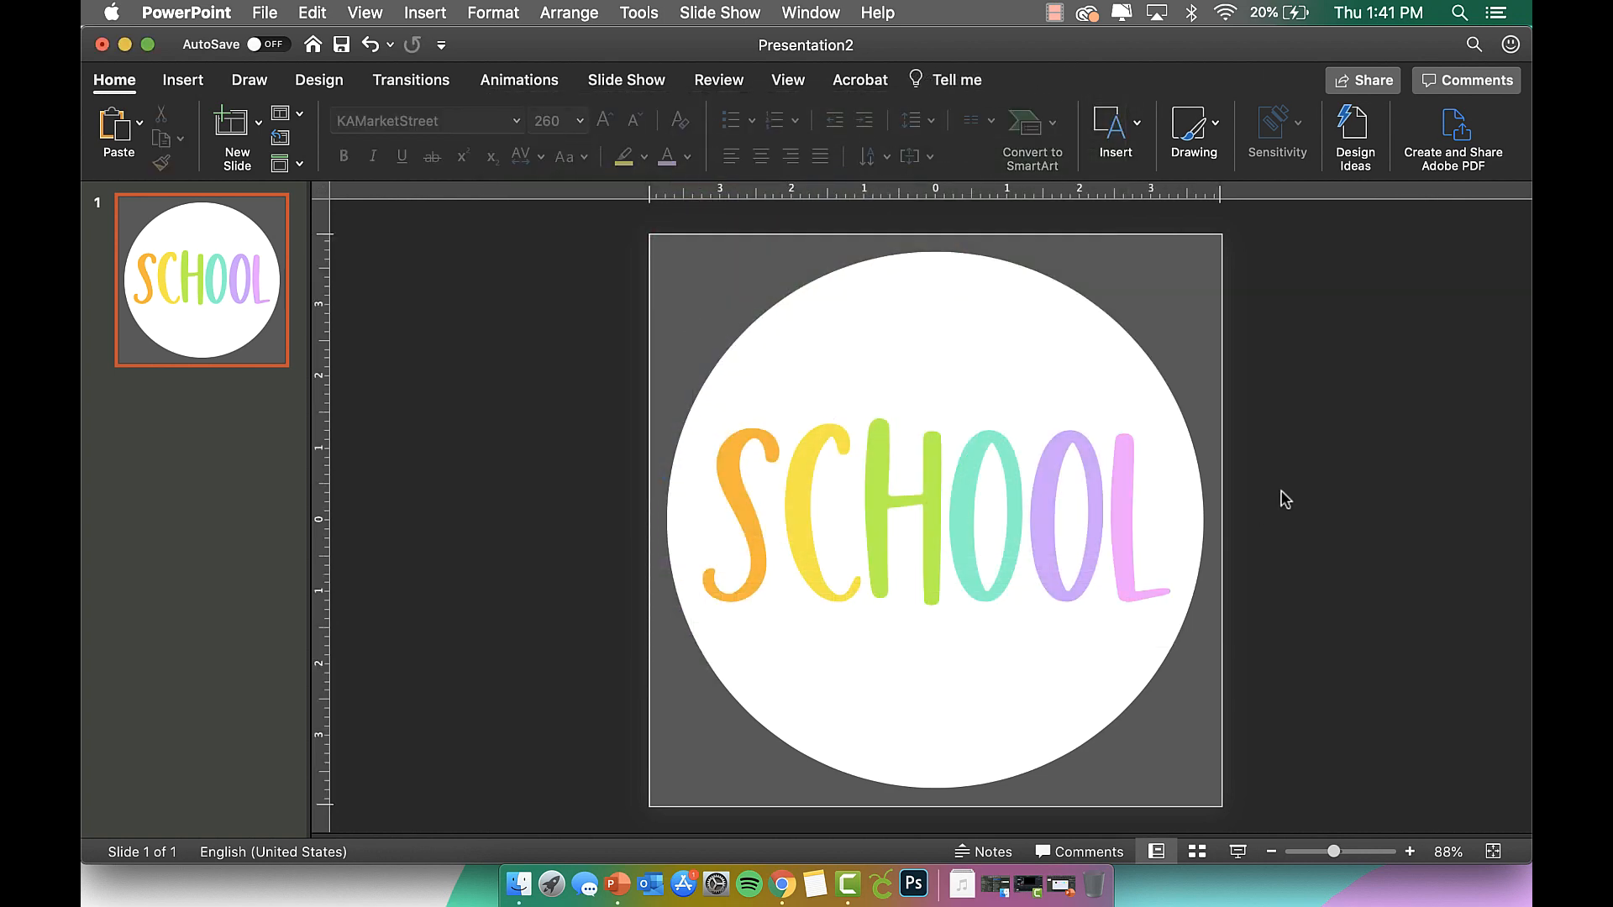
Apply an outer shadow preset to the SCHOOL text via the Format pane's text effects.
click(1006, 461)
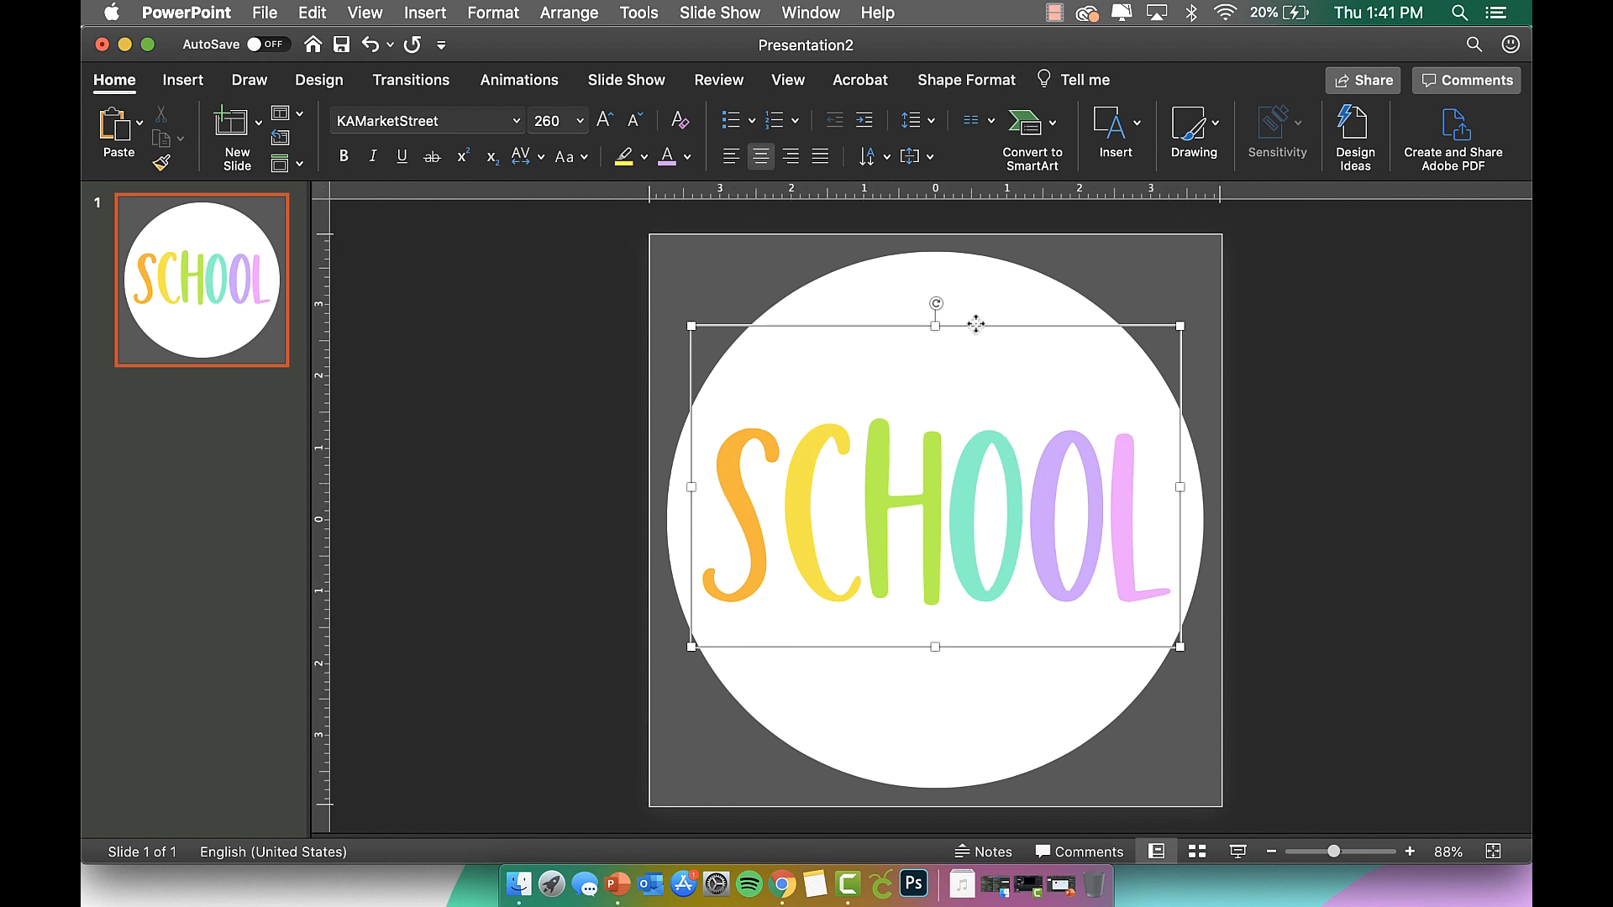
click(968, 80)
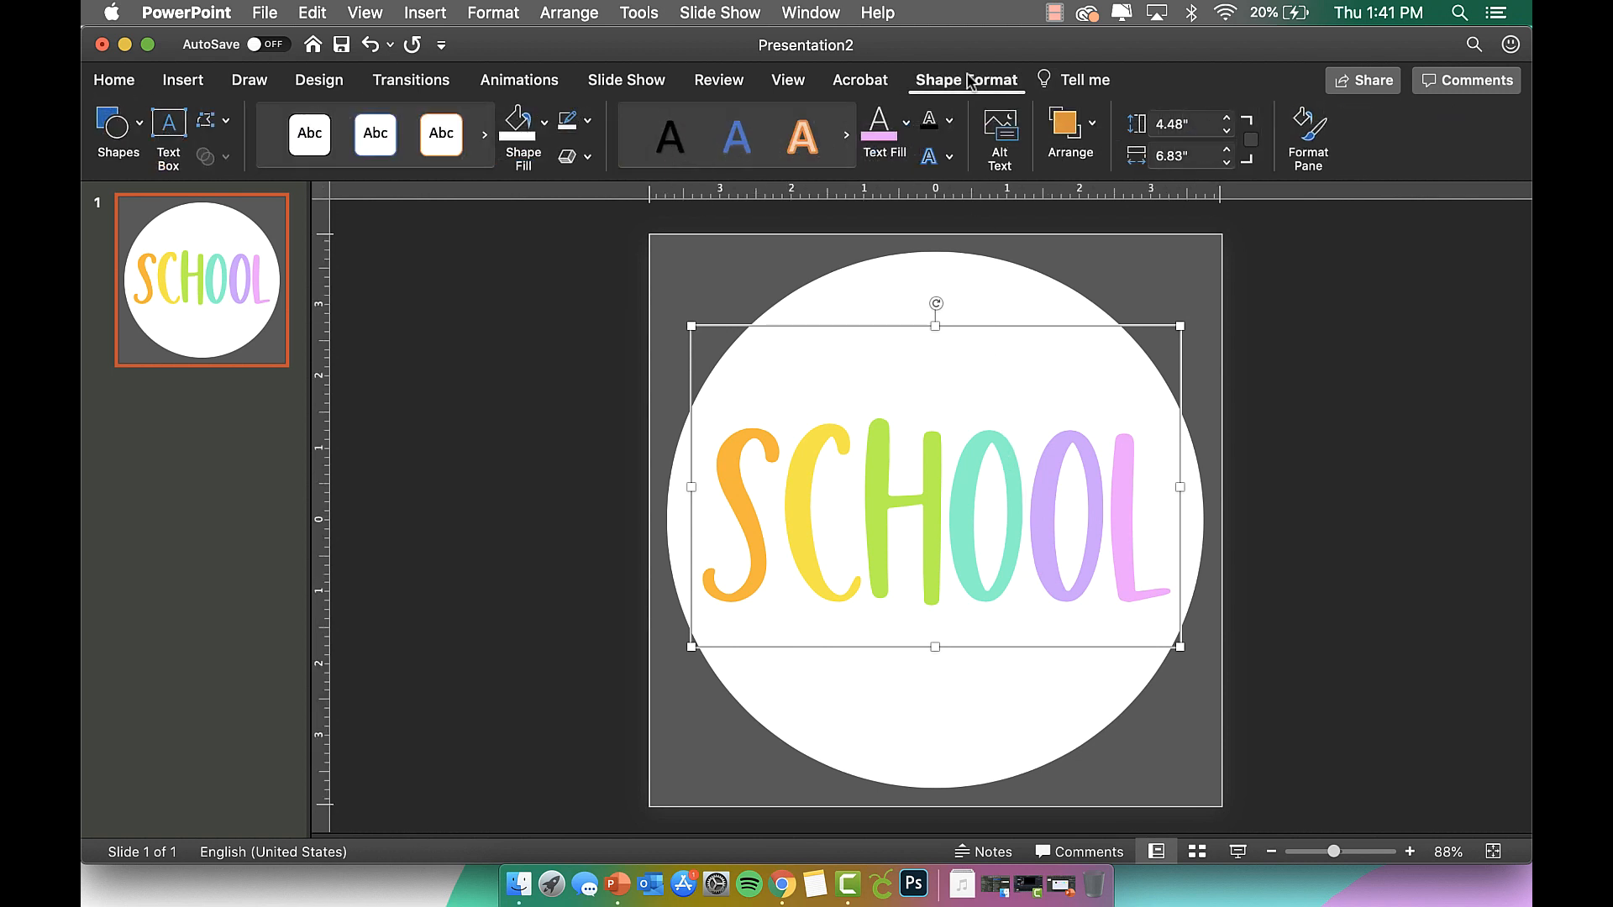
click(1311, 138)
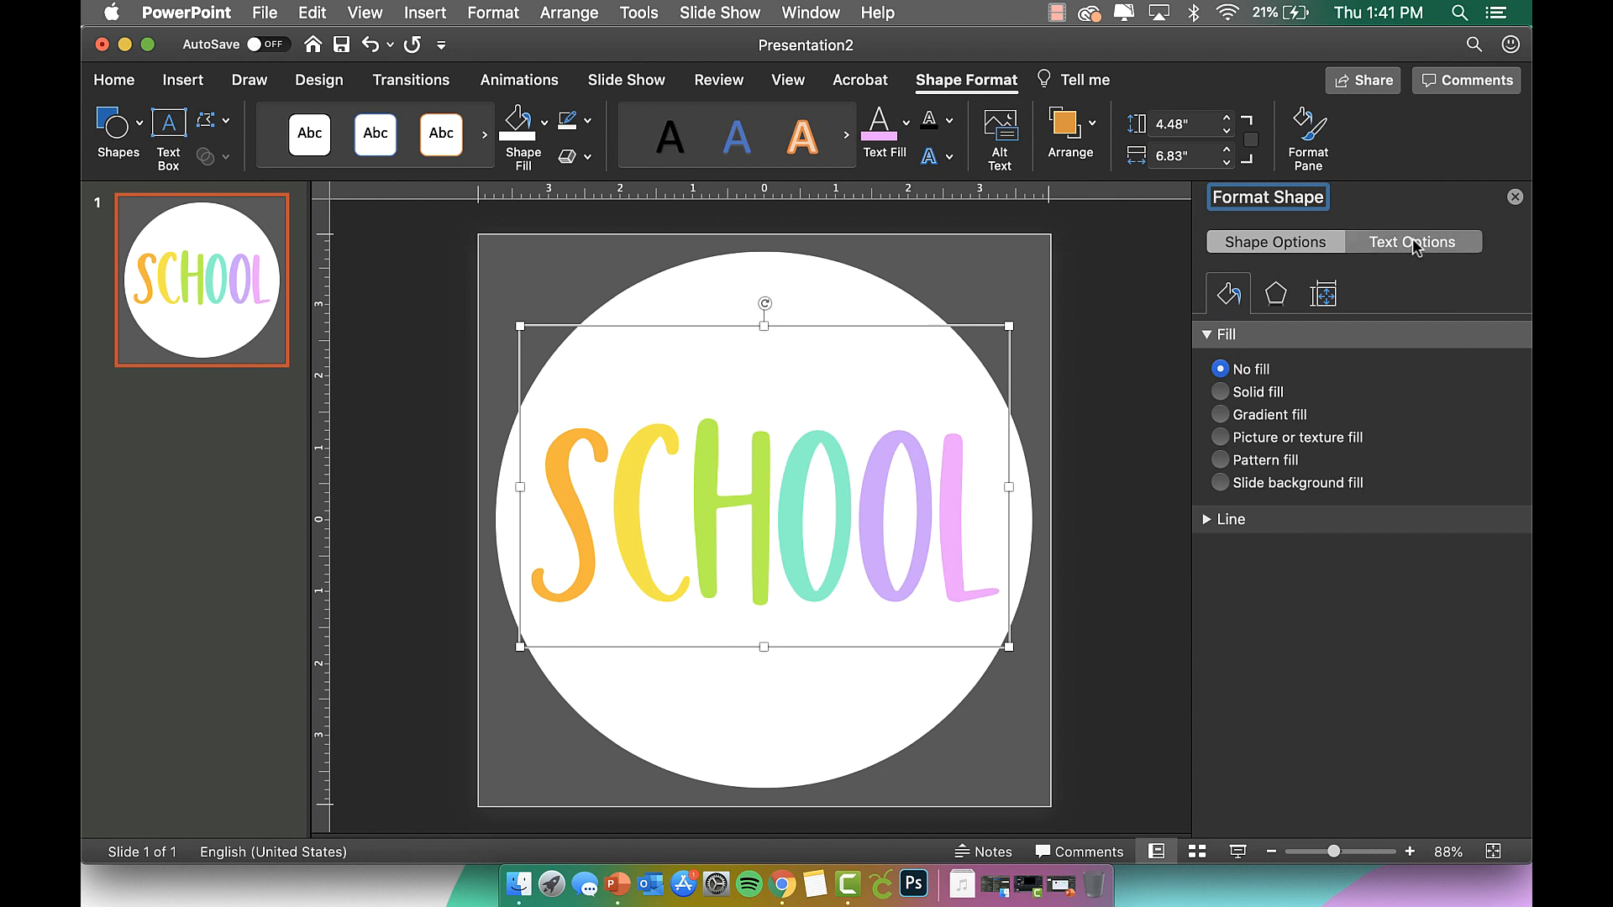
click(1413, 241)
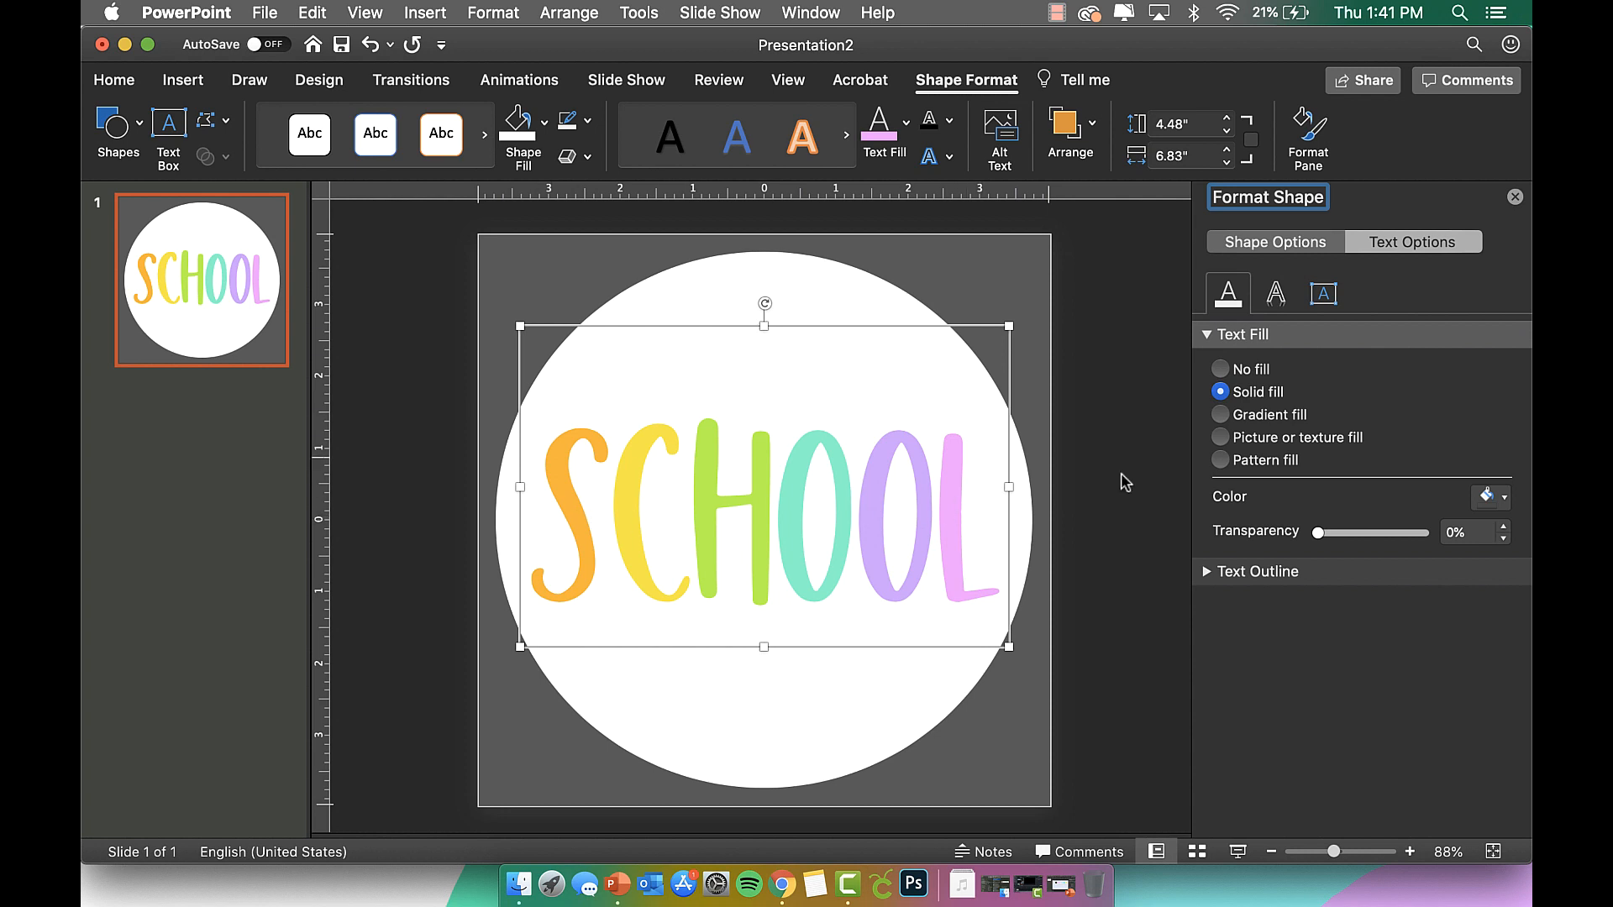
click(1276, 294)
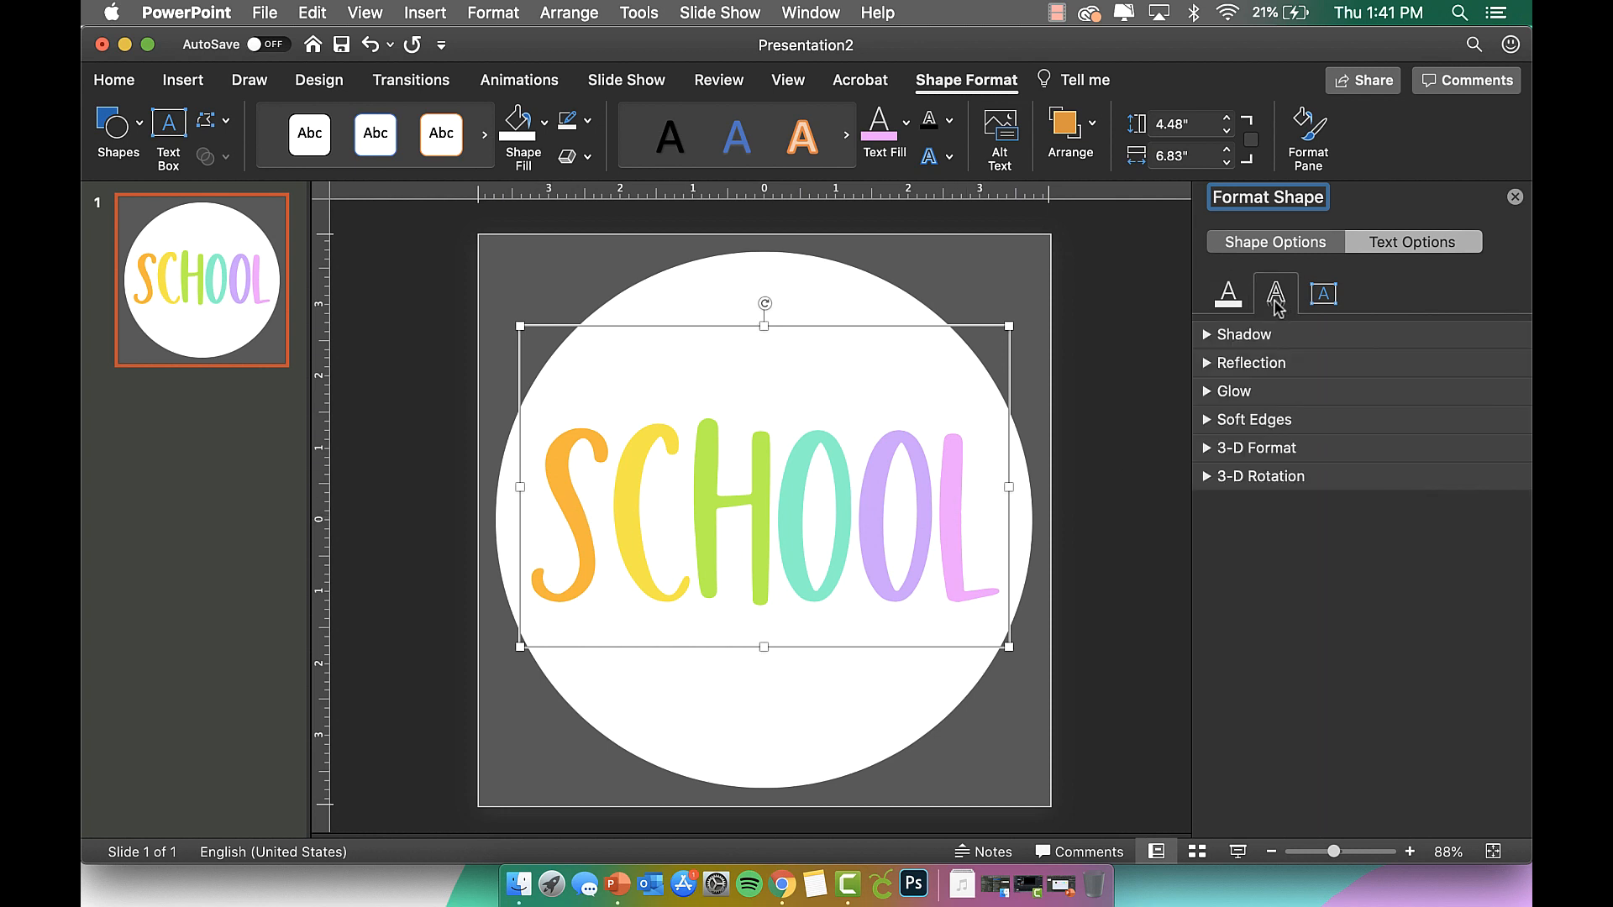
click(1255, 336)
click(1491, 373)
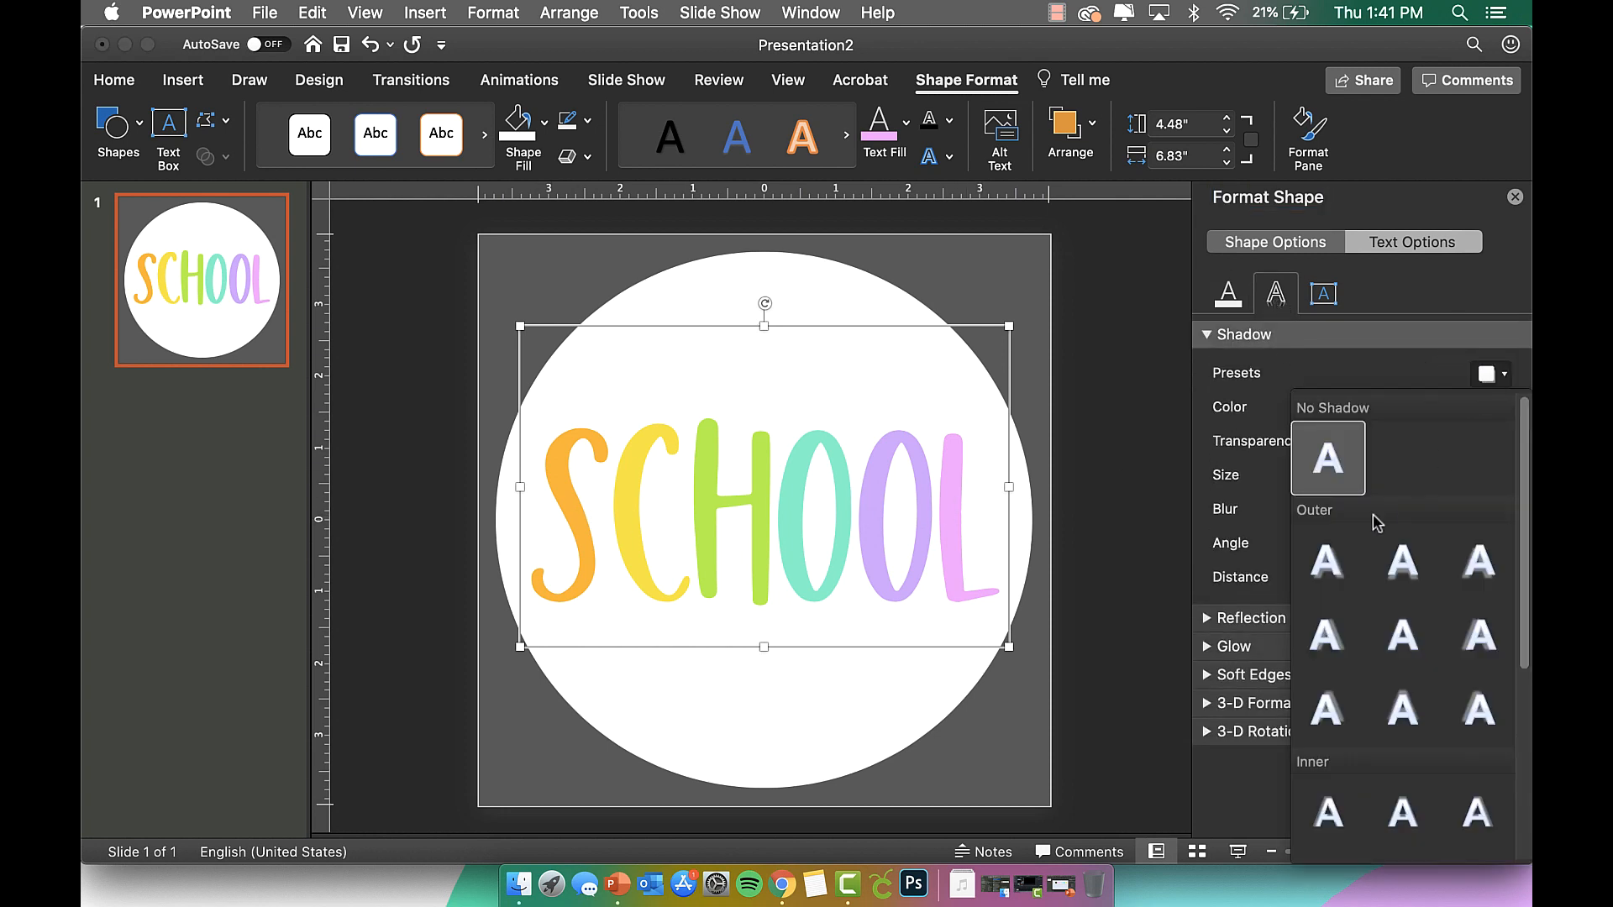
click(1328, 578)
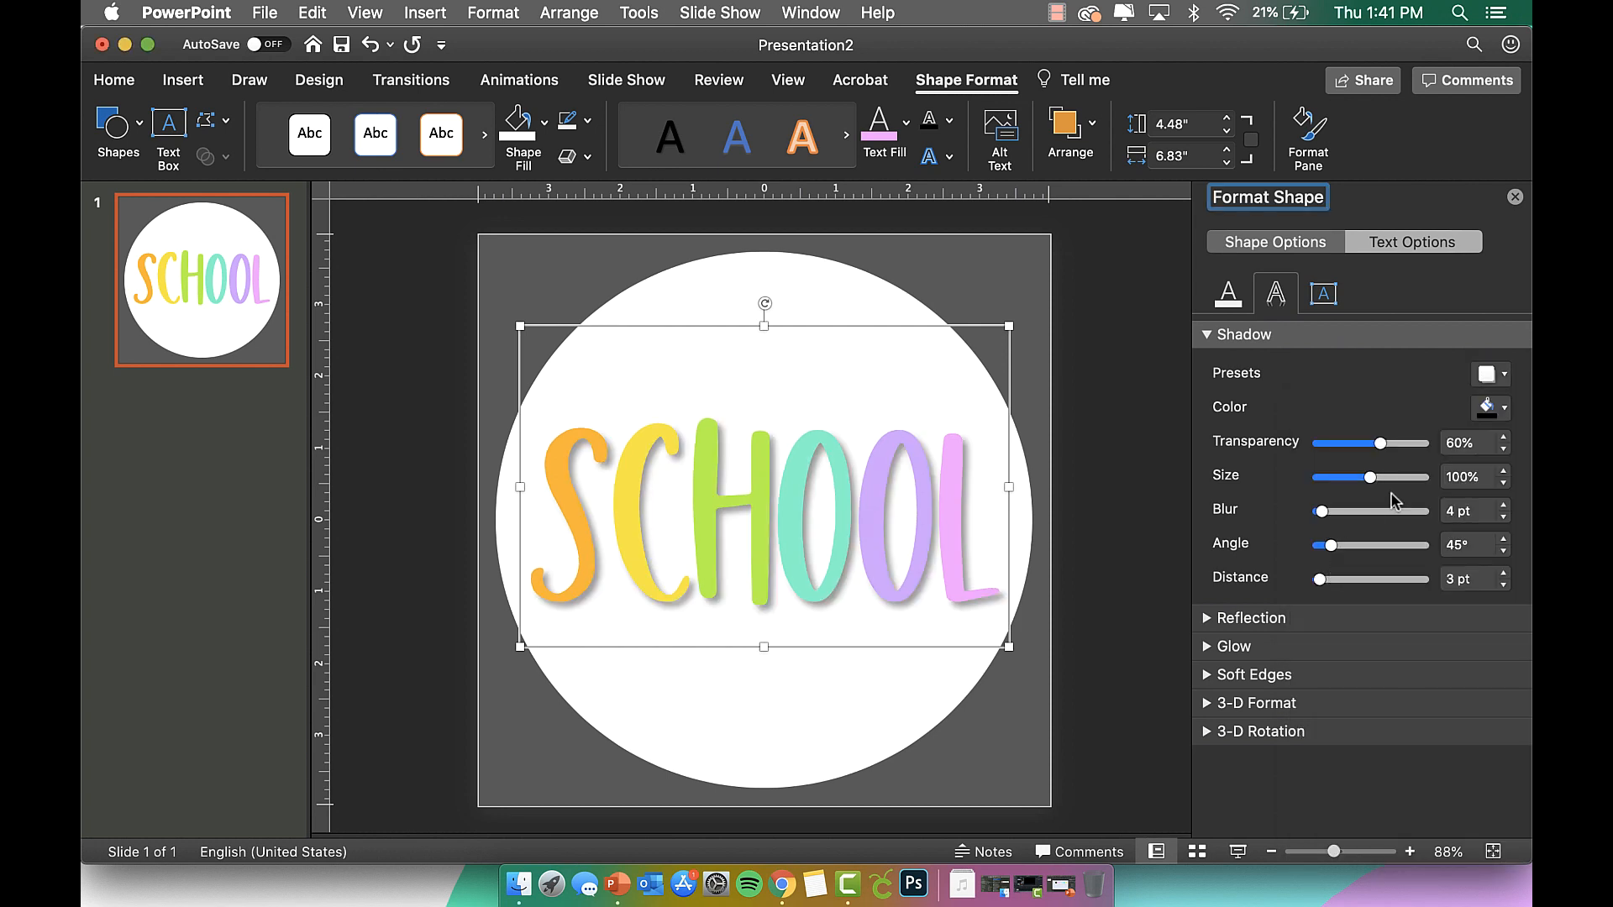
Set the shadow to 75% transparency and 2 pt distance, adjust the blur, and close the pane.
drag(1382, 445, 1401, 452)
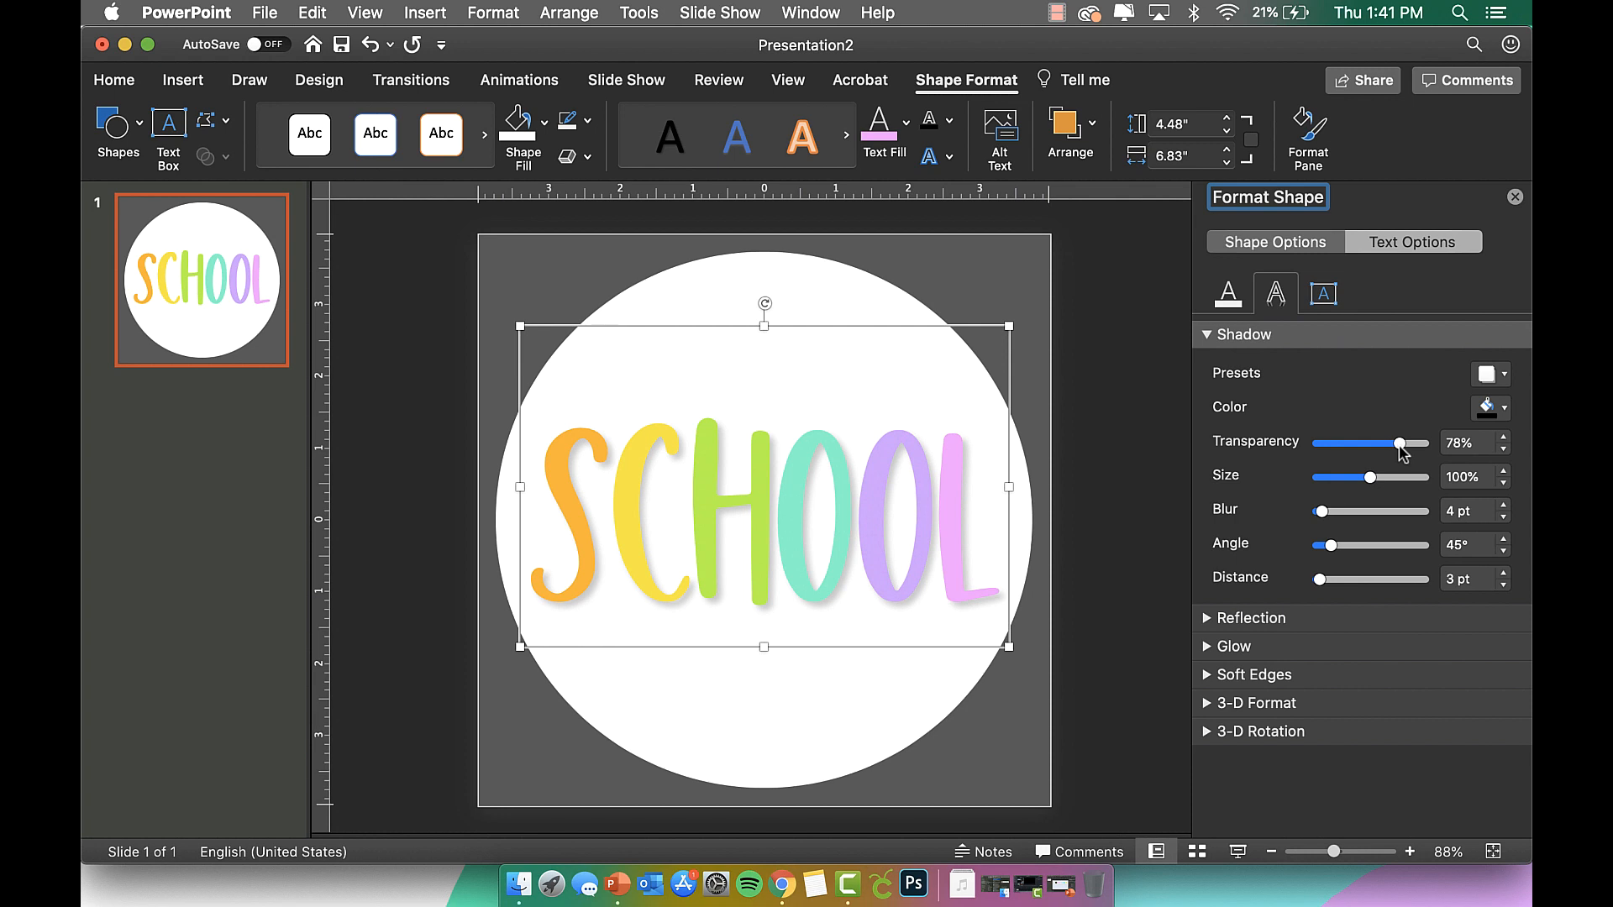
drag(1402, 451, 1399, 451)
click(1503, 587)
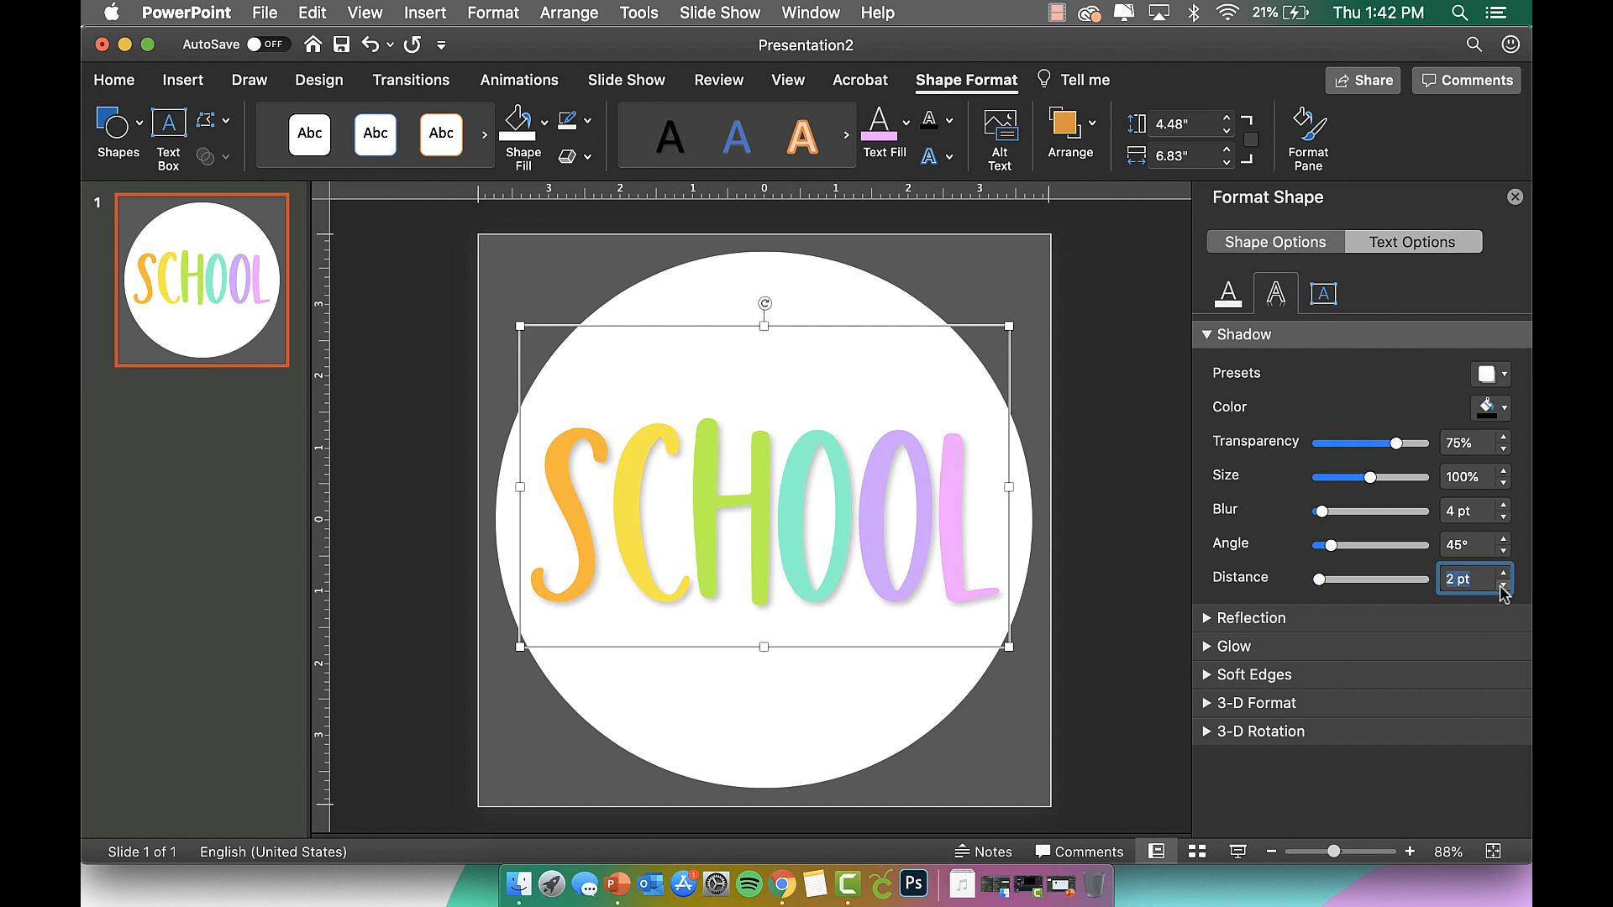
click(1502, 505)
click(1503, 519)
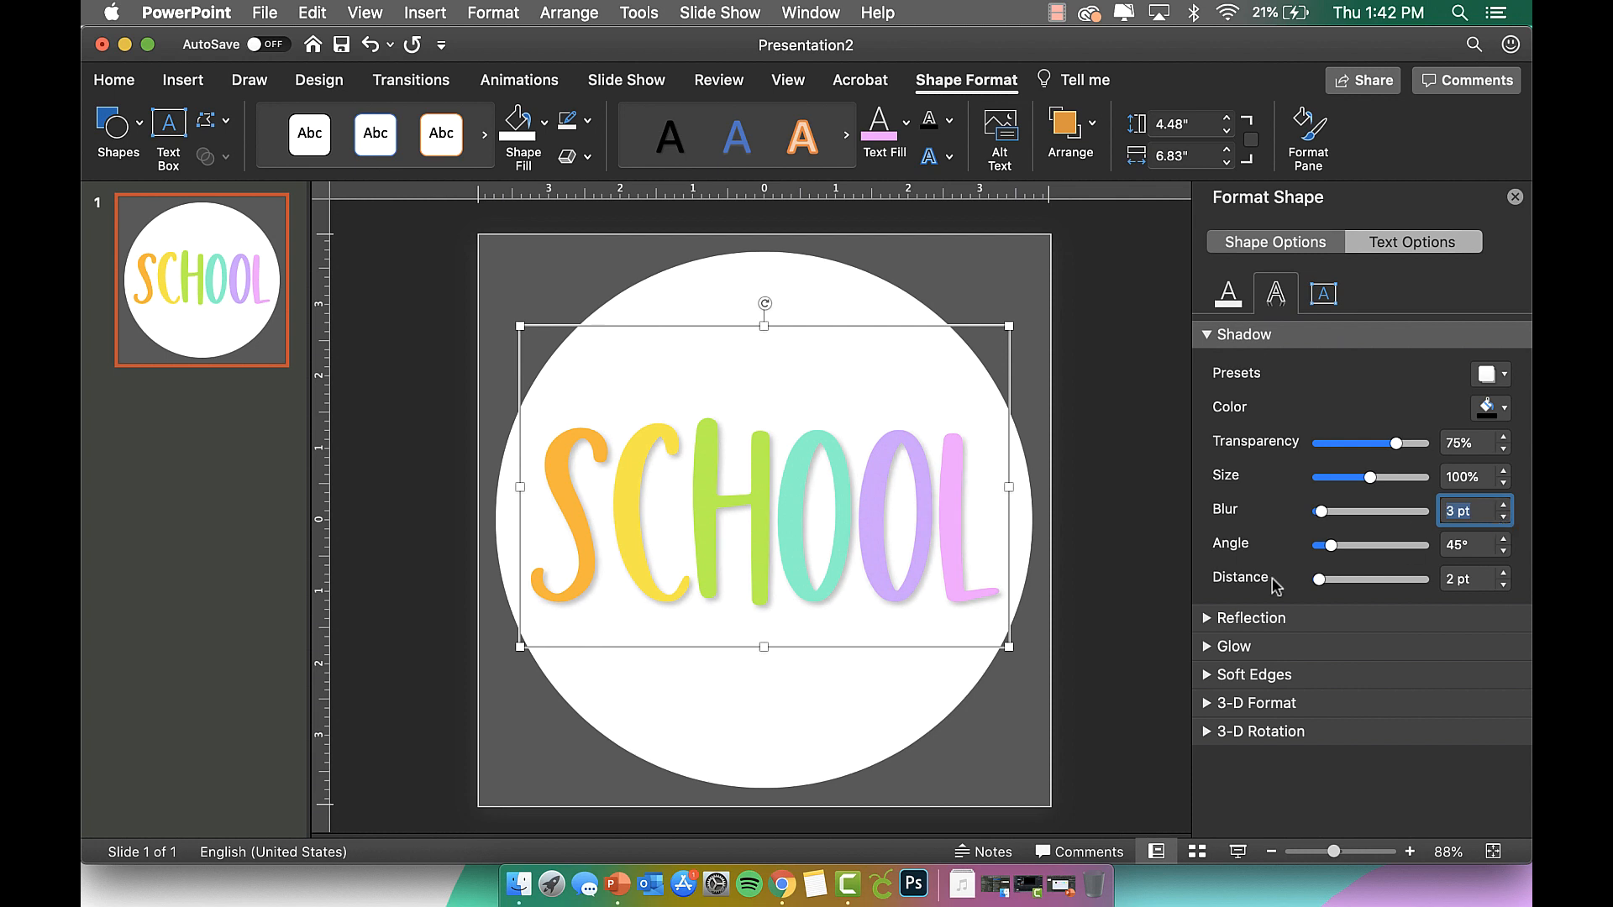
click(1134, 481)
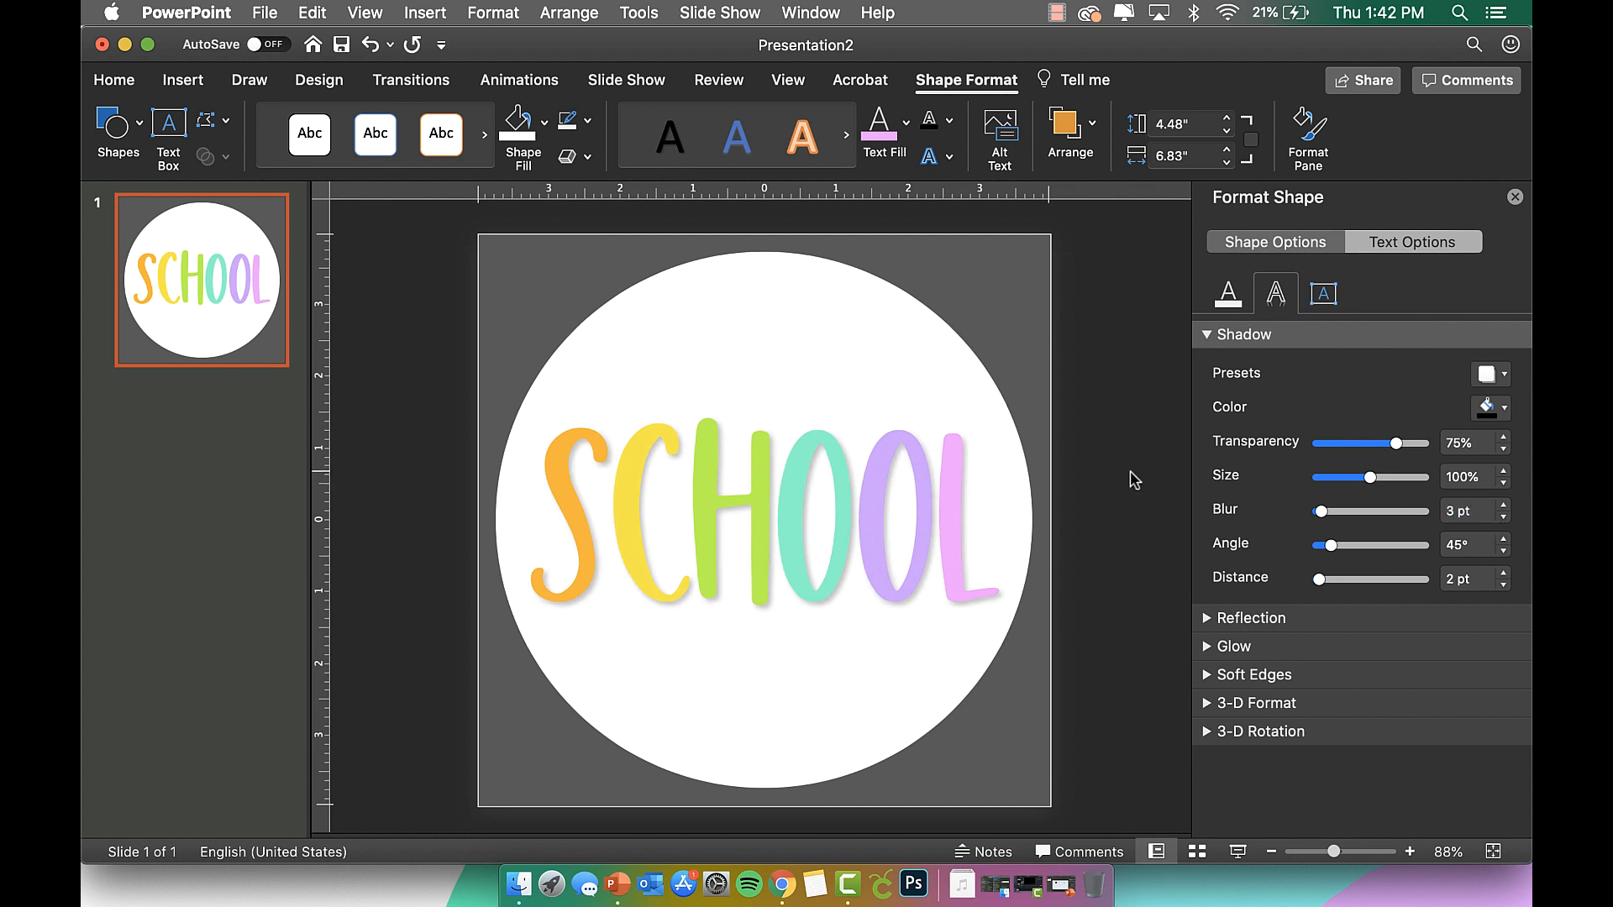
click(1515, 199)
click(968, 471)
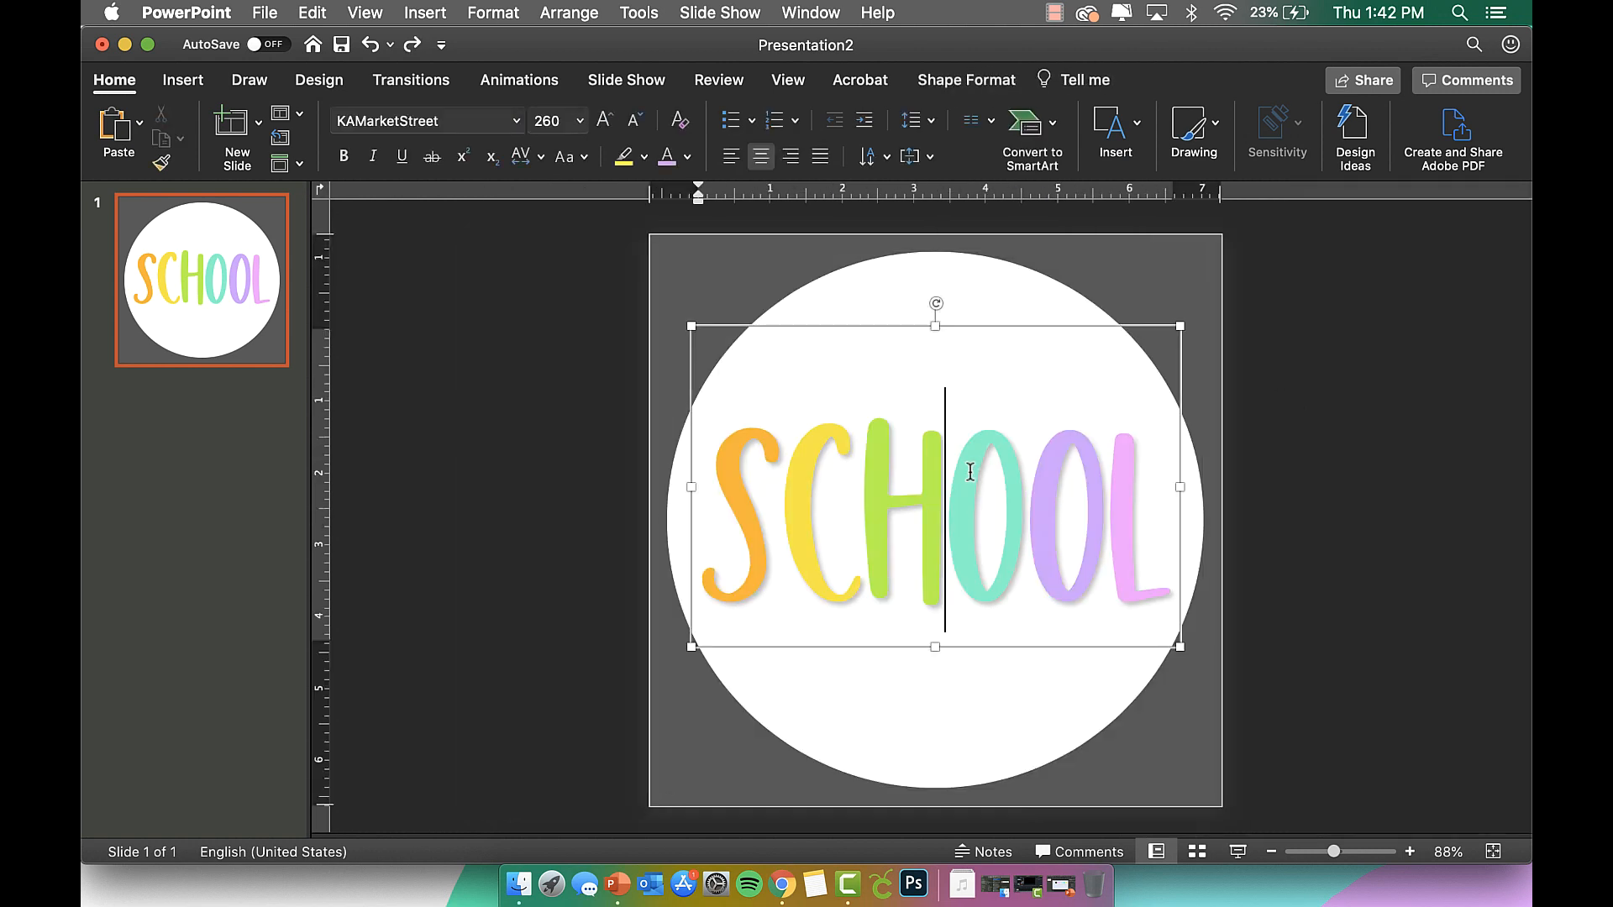
Group the white circle and the SCHOOL text box into one object.
shift+click(877, 275)
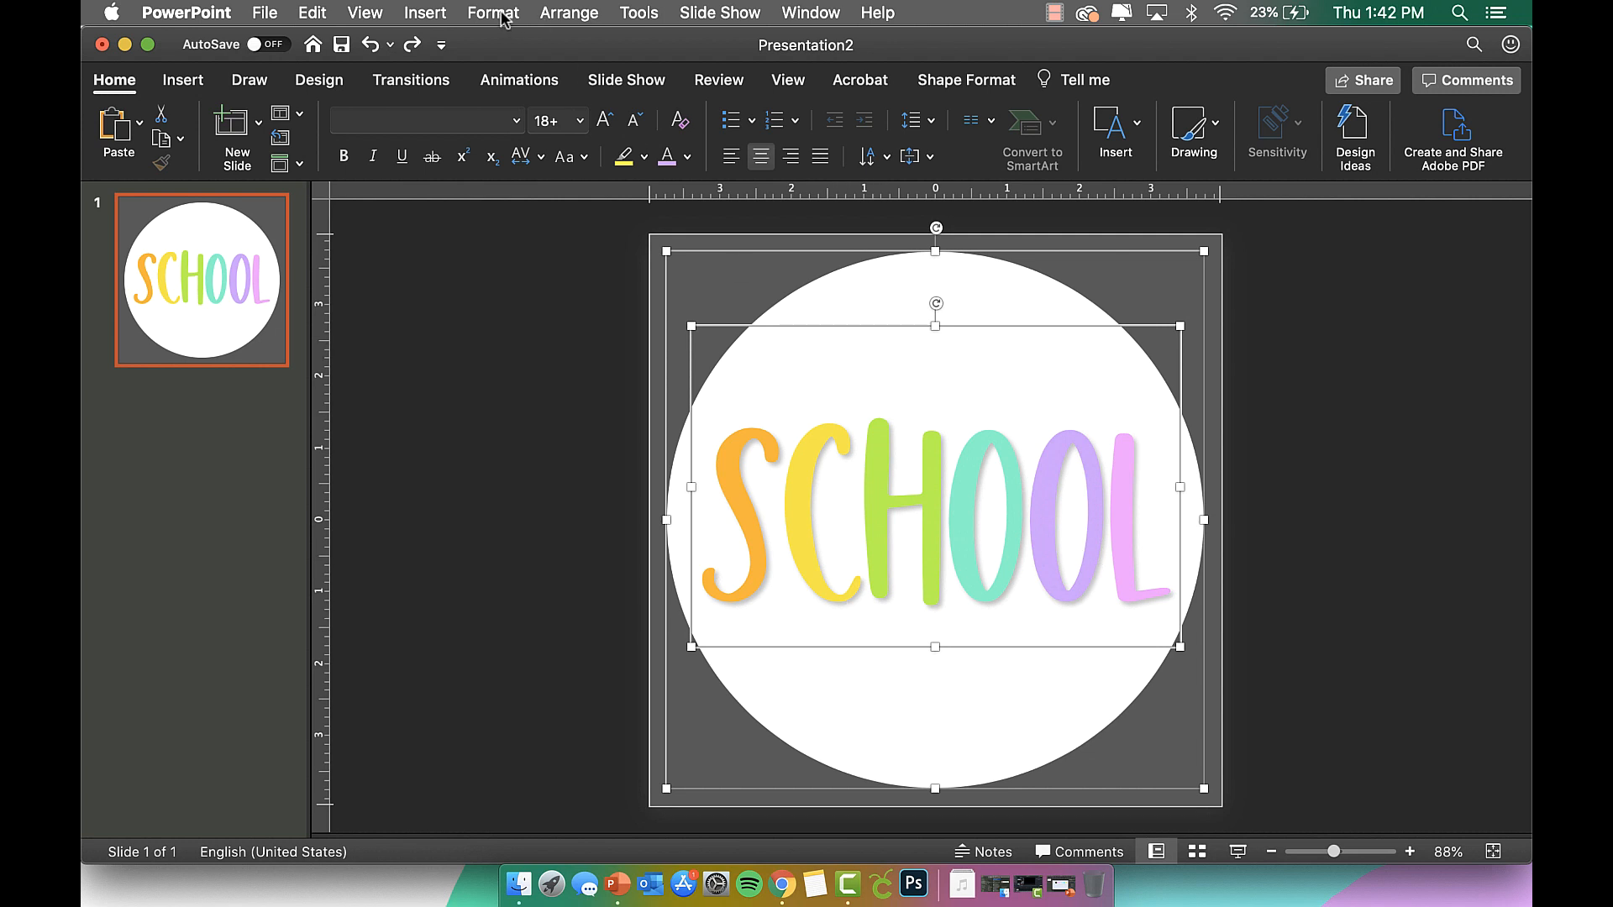
click(572, 12)
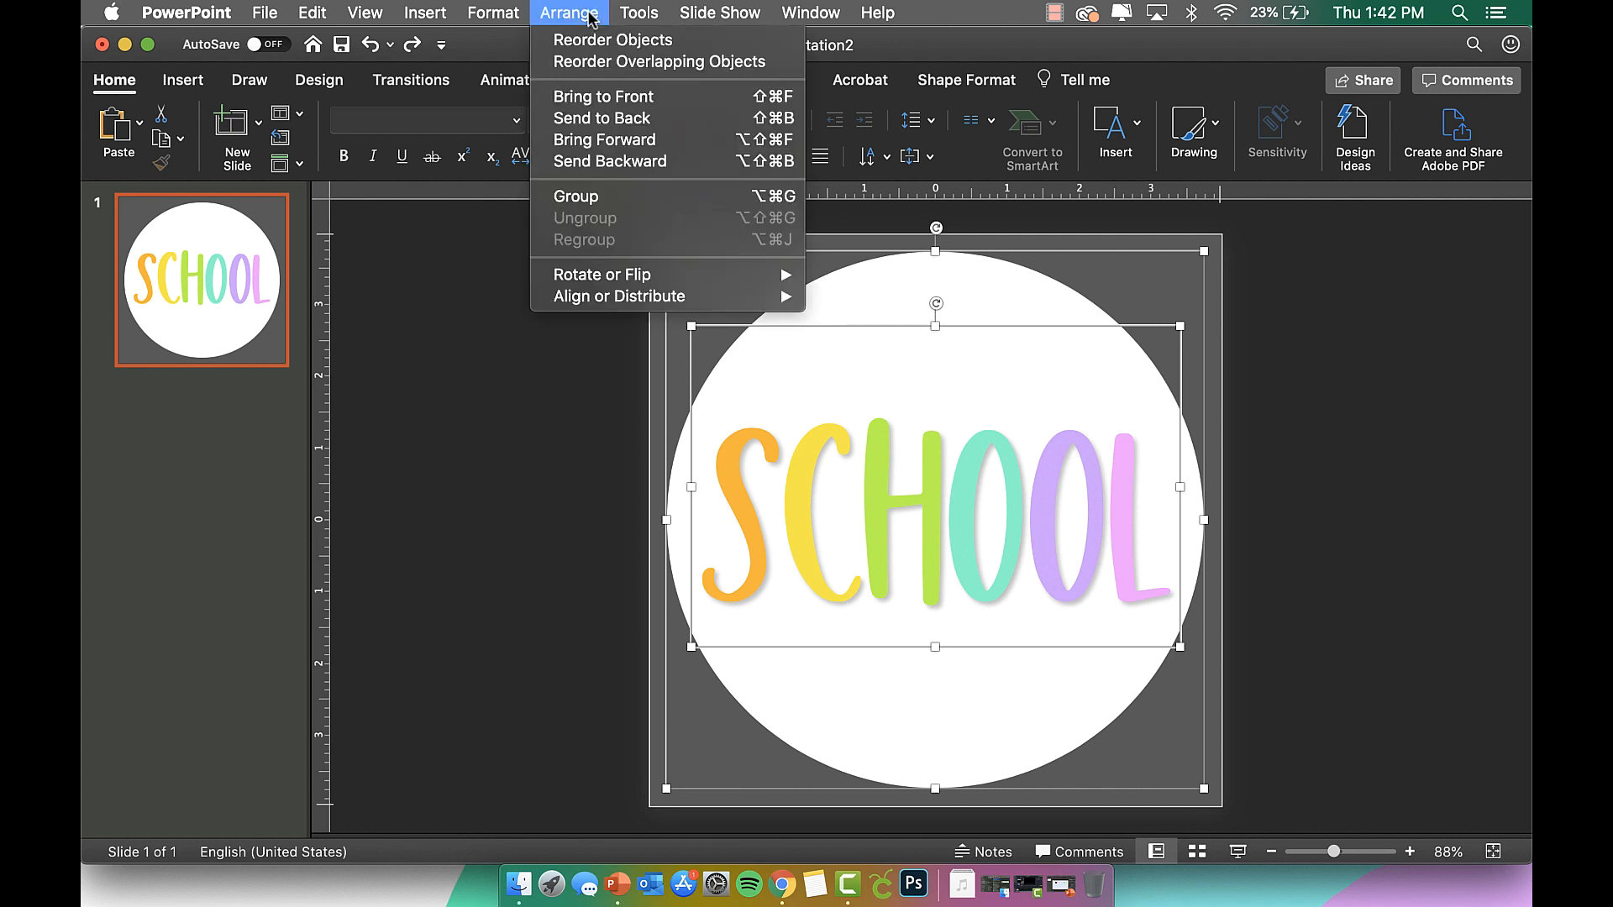
click(640, 195)
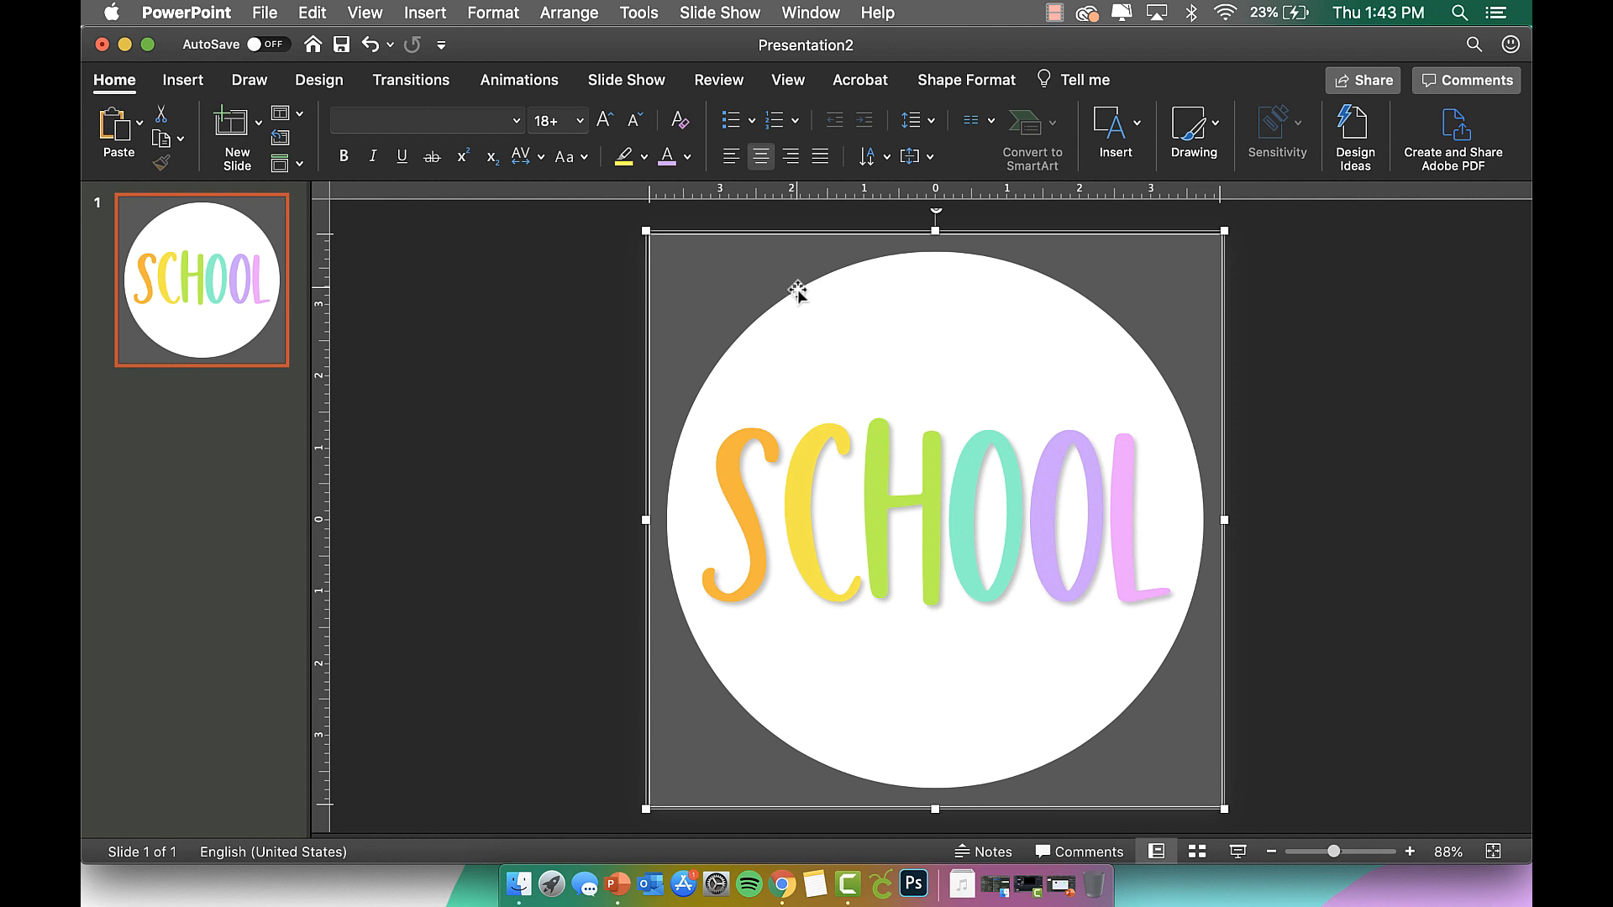
Check the grouped icon's and text box's context menus, then select the full icon.
right_click(812, 318)
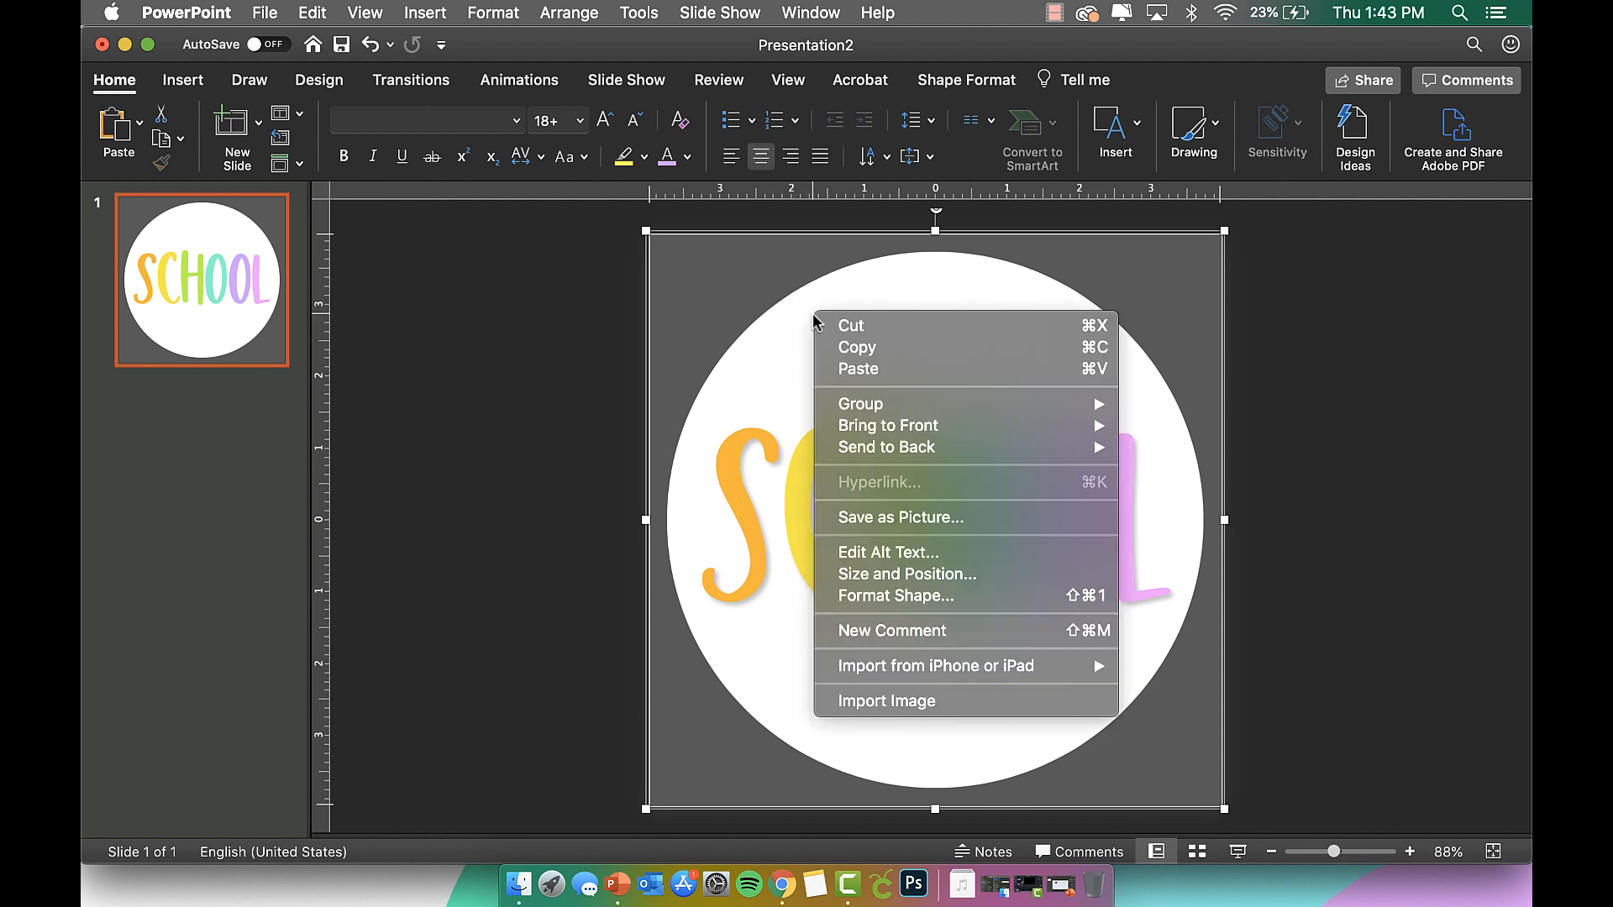
click(511, 412)
click(859, 361)
click(859, 327)
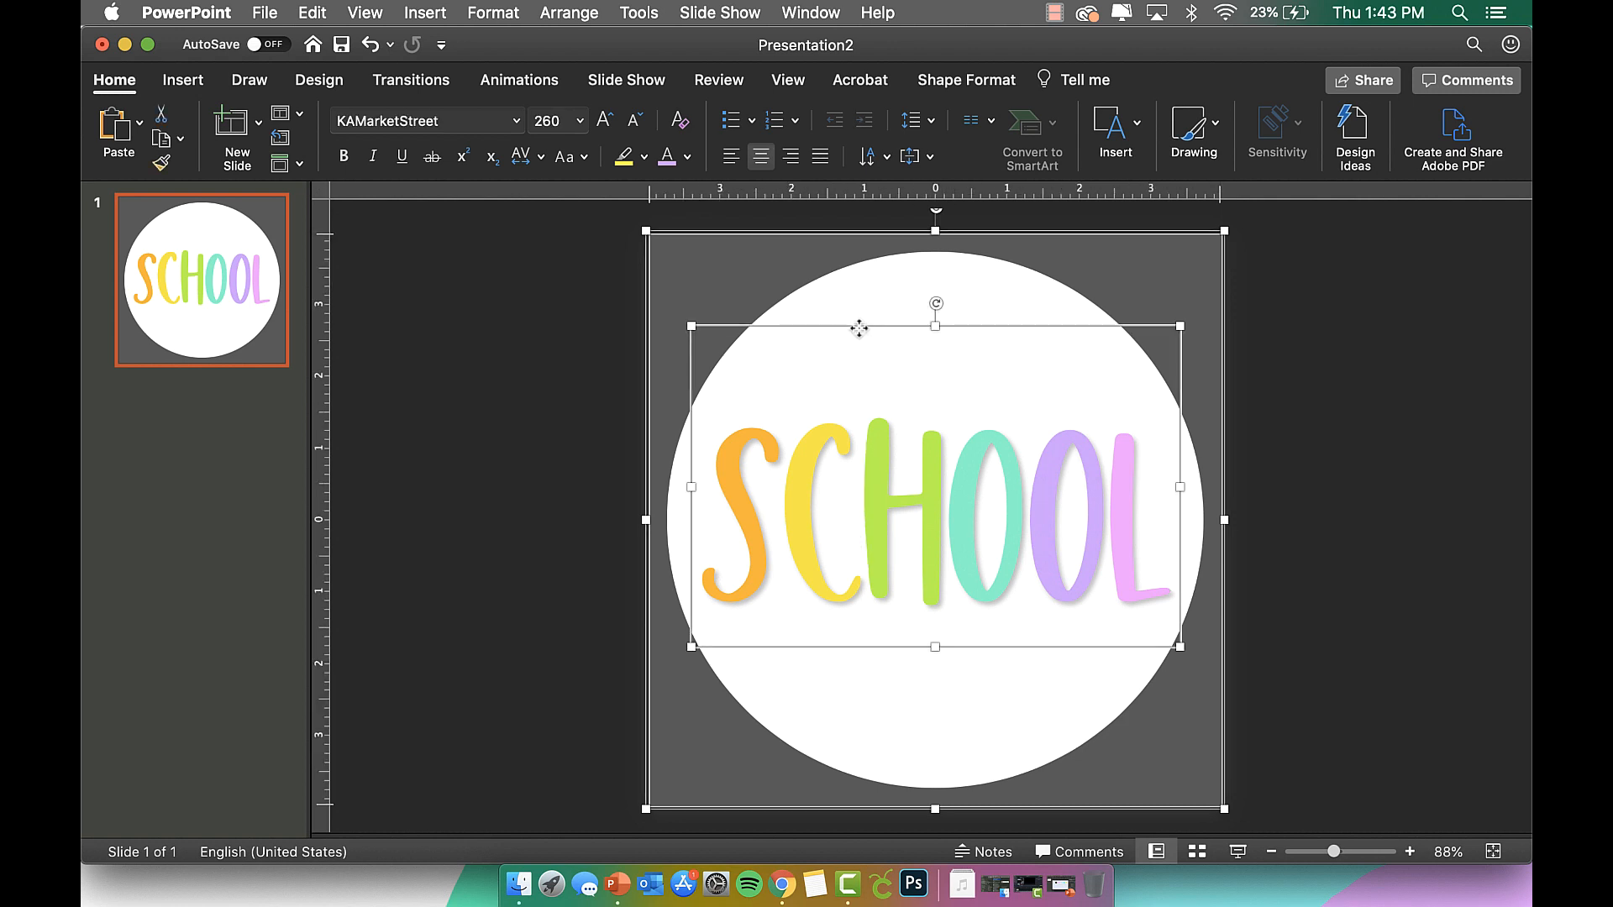
right_click(858, 328)
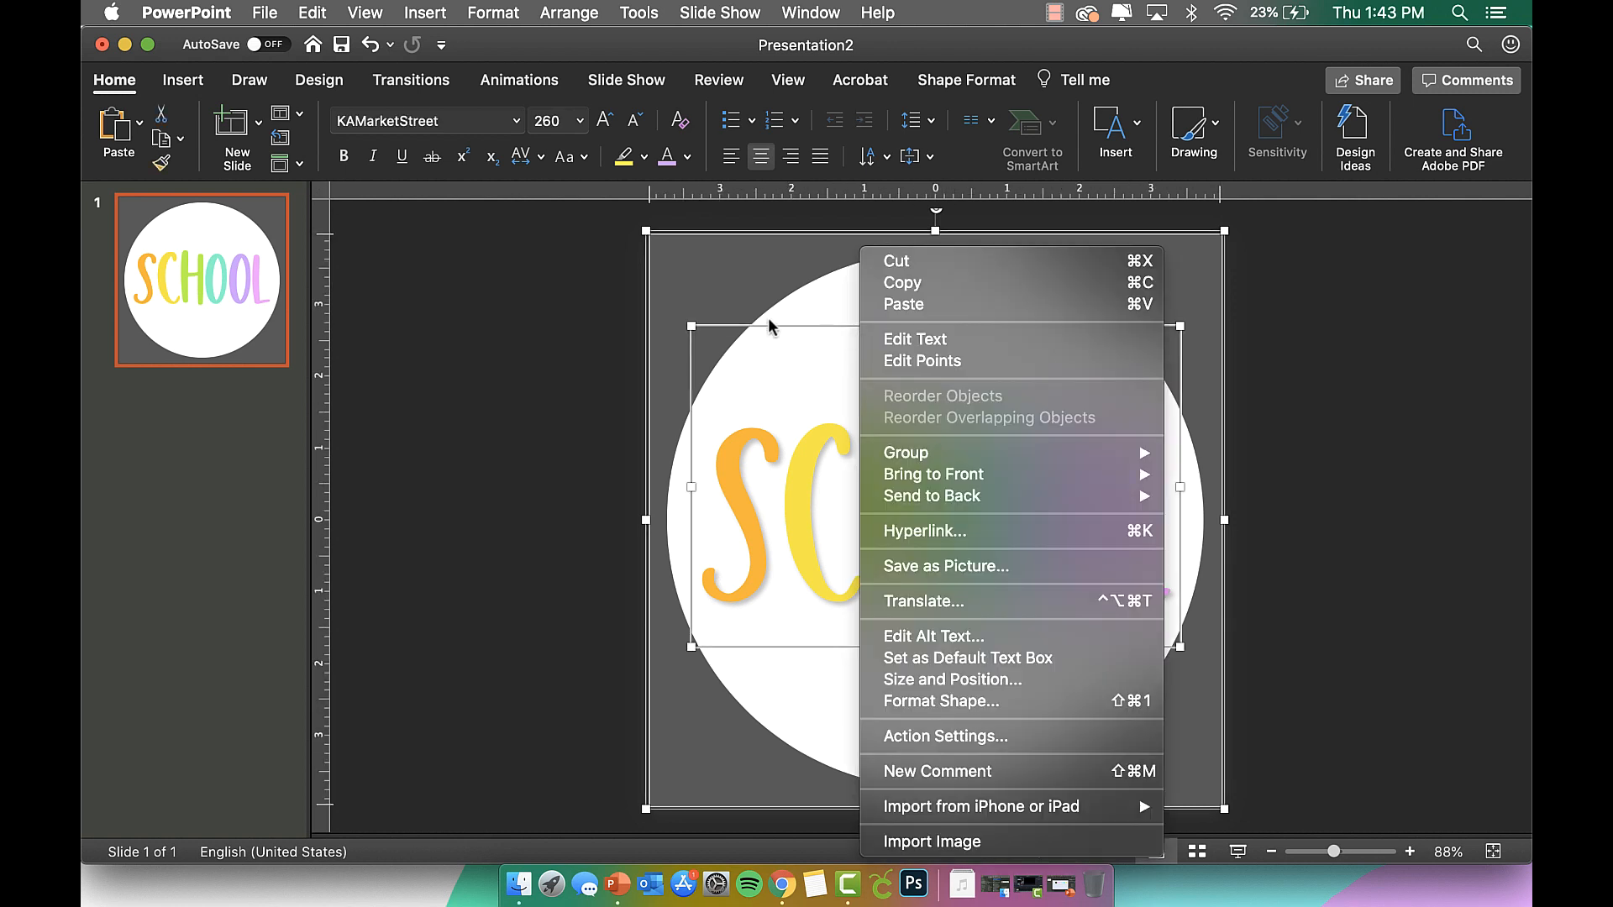
click(567, 379)
click(724, 289)
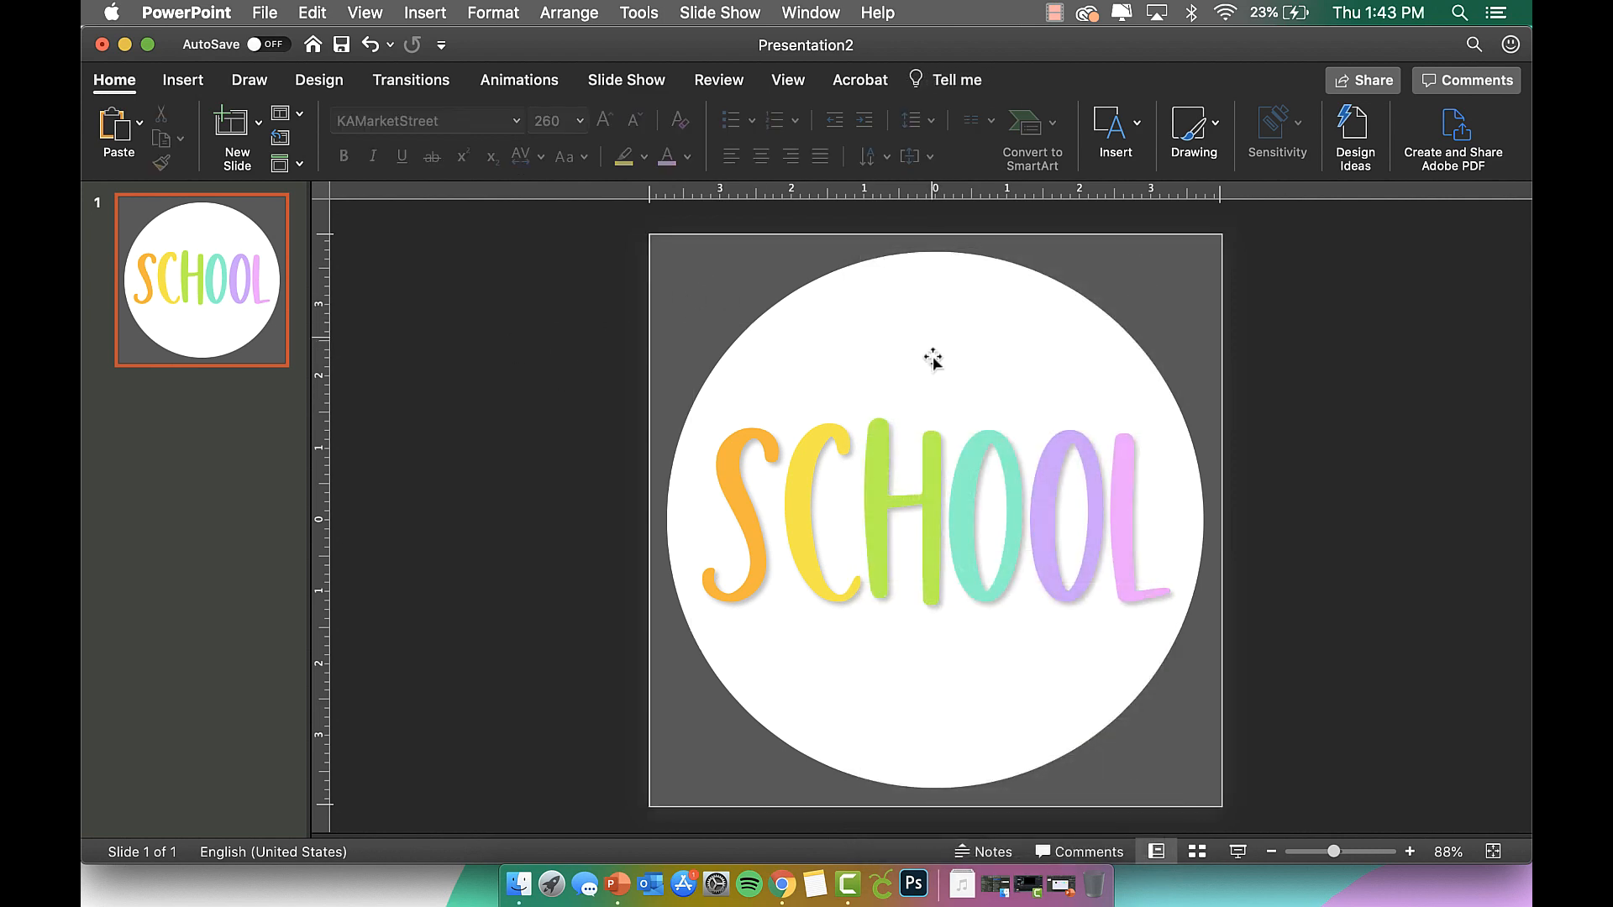
click(930, 320)
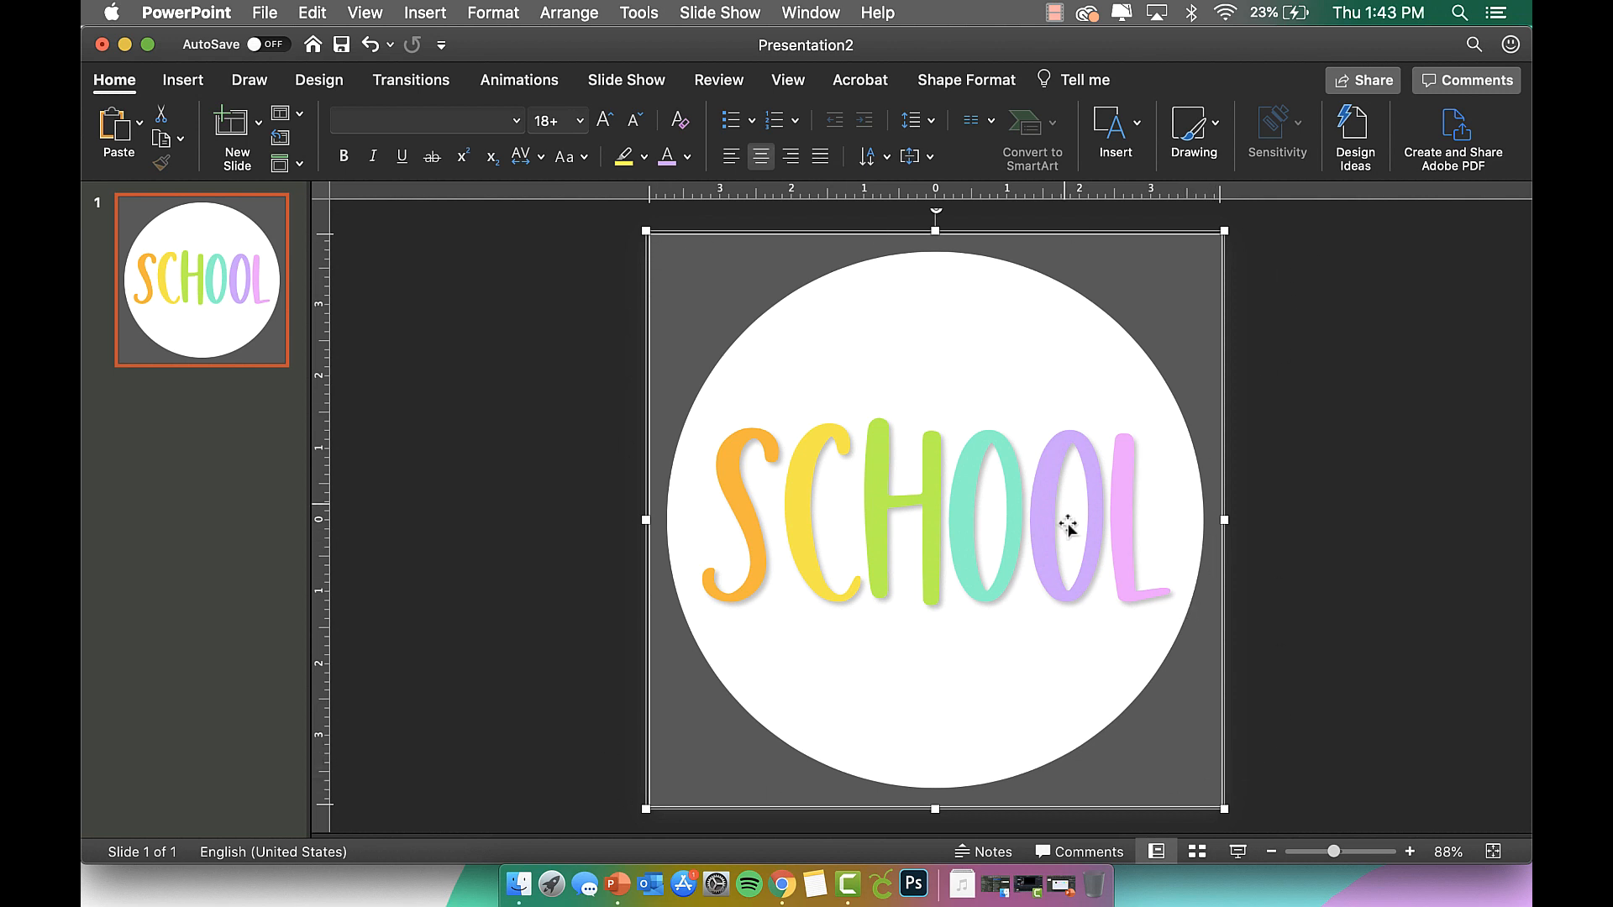
Save the grouped SCHOOL icon as a picture named School Icon.png in Downloads.
right_click(961, 230)
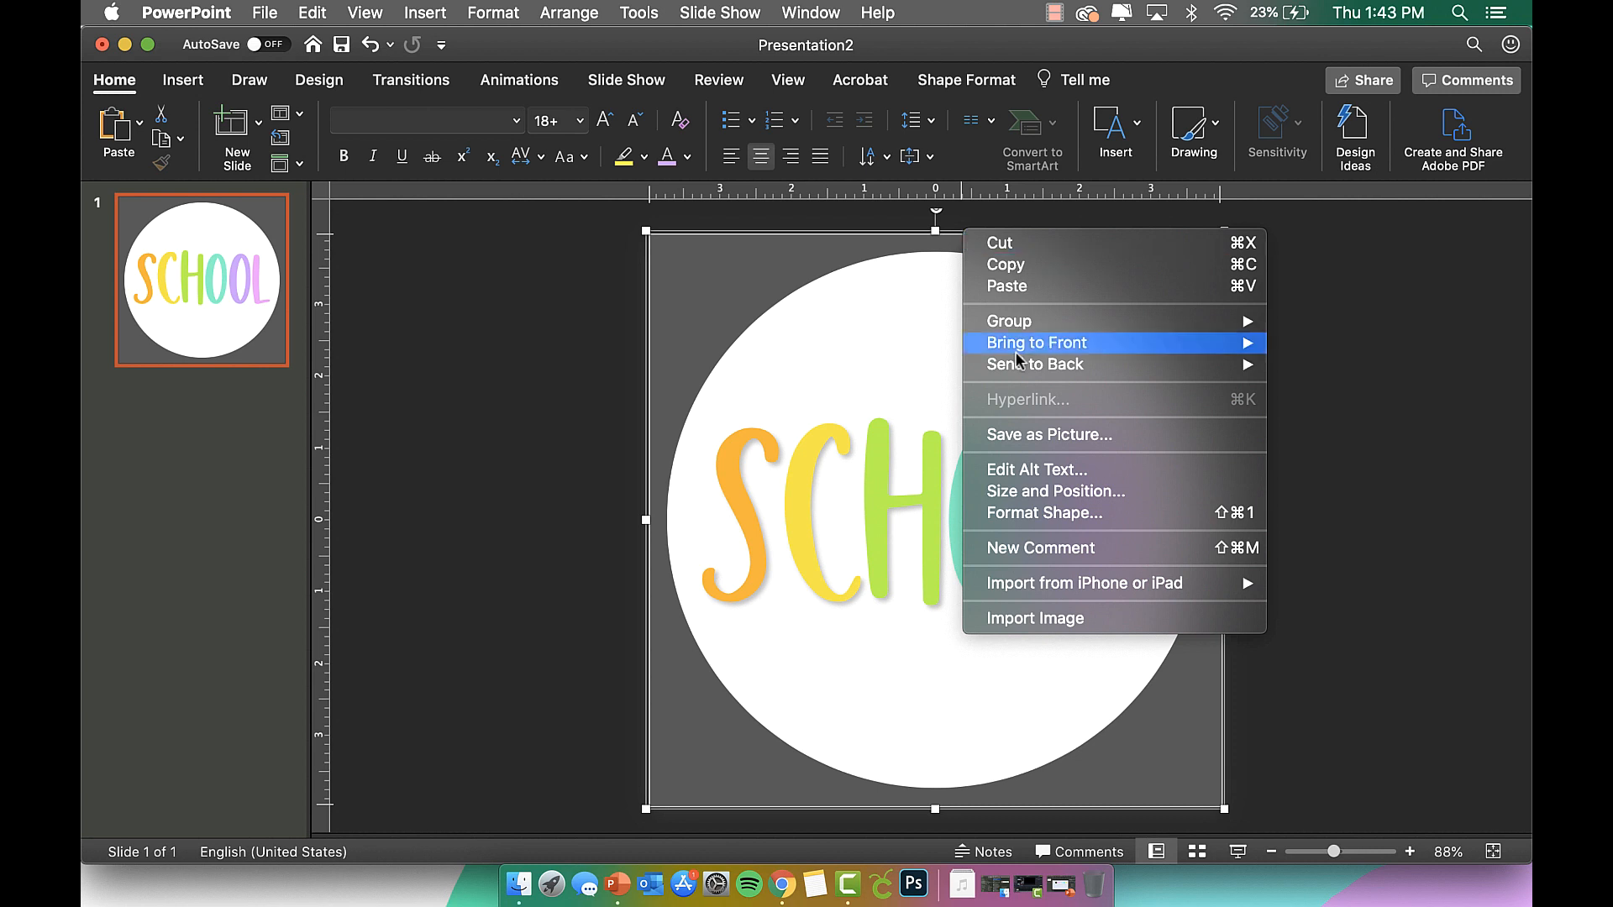
click(1023, 436)
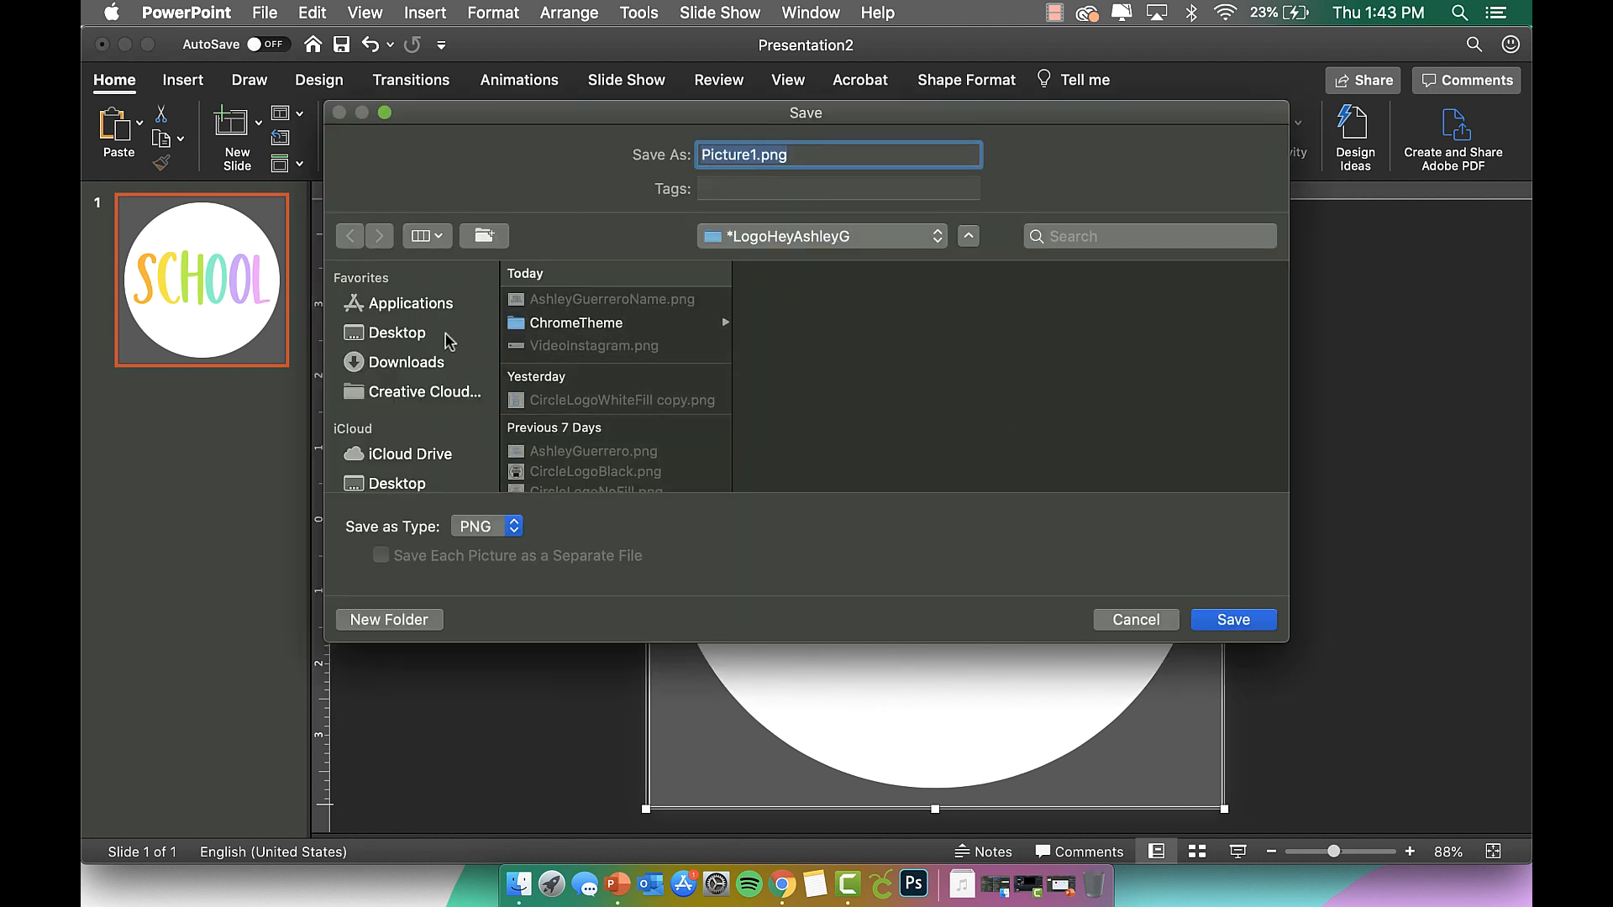
click(443, 370)
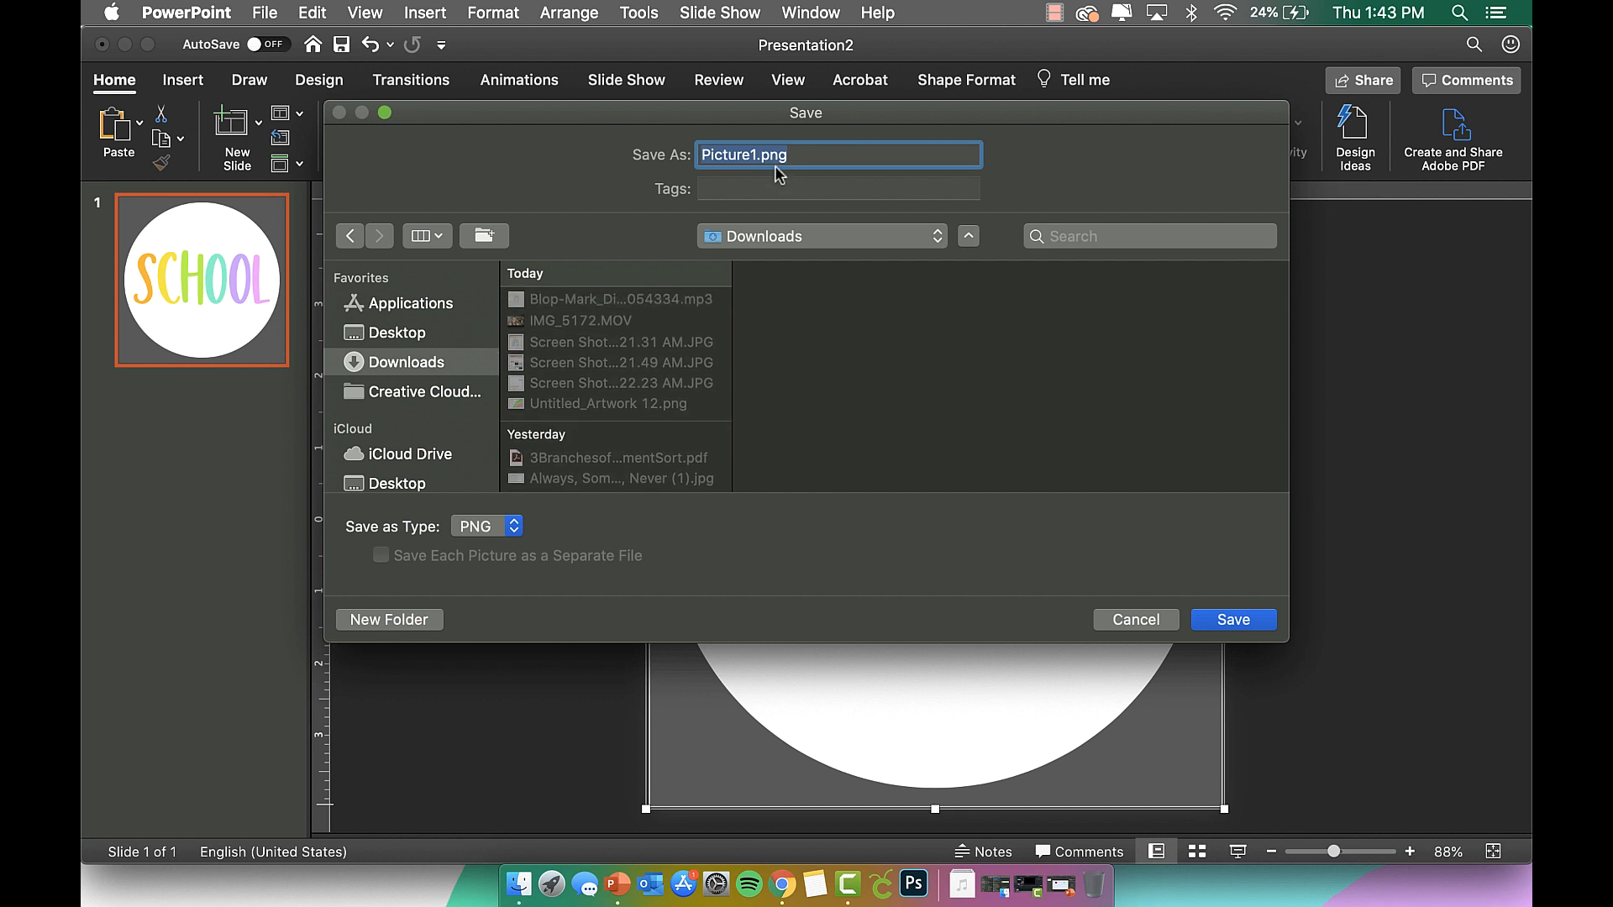
text(SCHO)
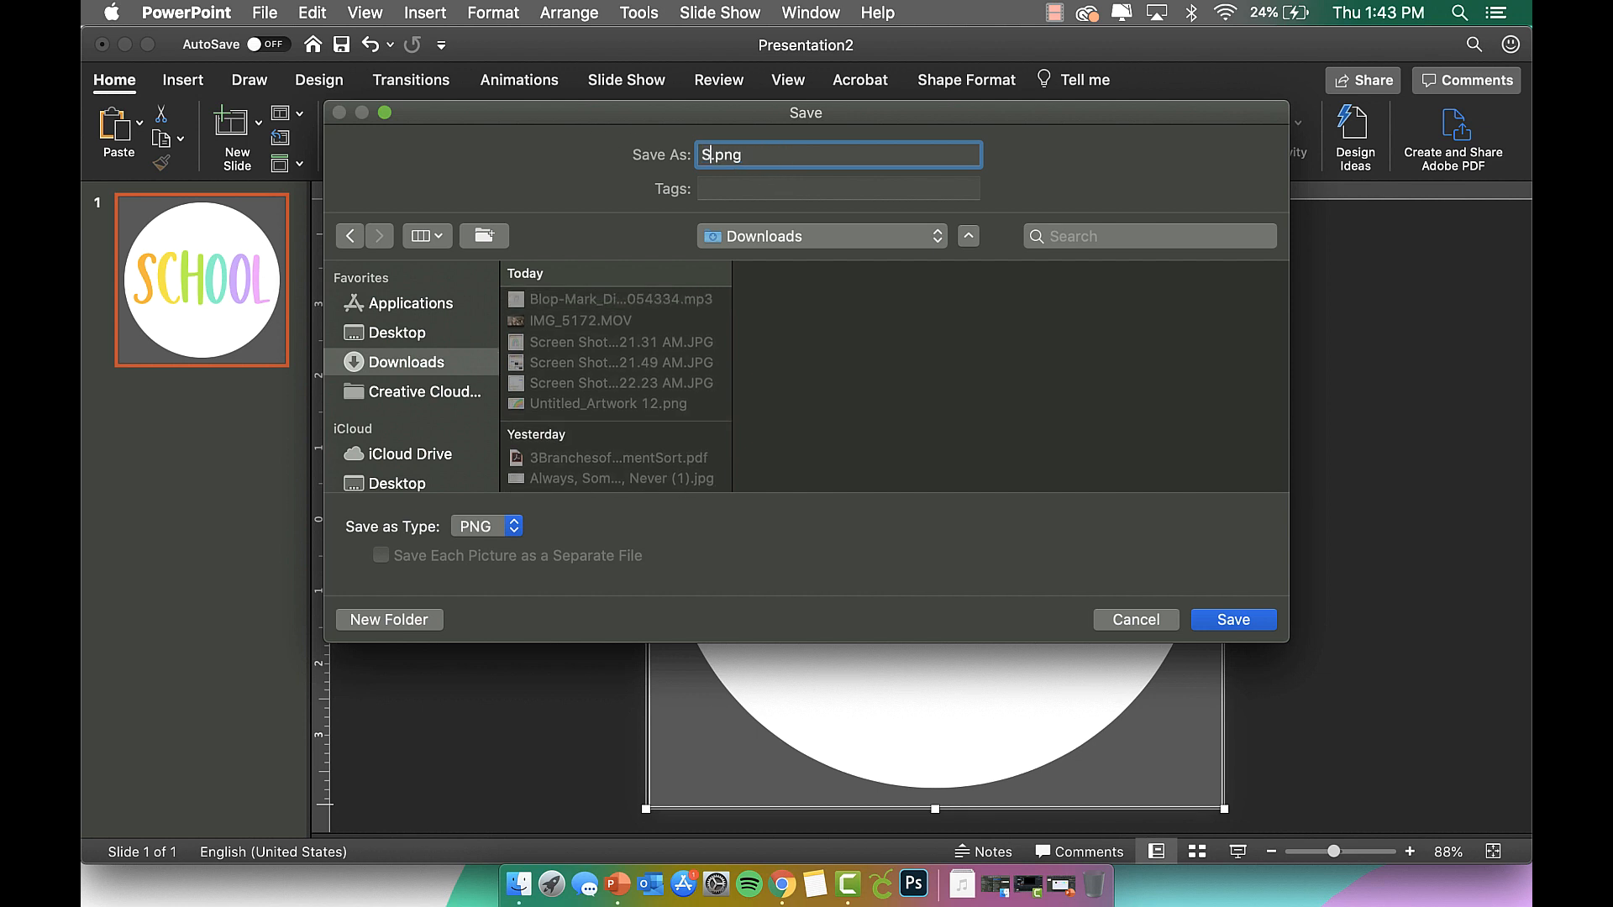
text(OL)
key(BackSpace)
key(BackSpace)
key(BackSpace)
key(BackSpace)
key(BackSpace)
text(sc)
key(BackSpace)
key(BackSpace)
text(choolIcon)
key(BackSpace)
key(BackSpace)
key(BackSpace)
key(BackSpace)
text(Icon)
click(1233, 619)
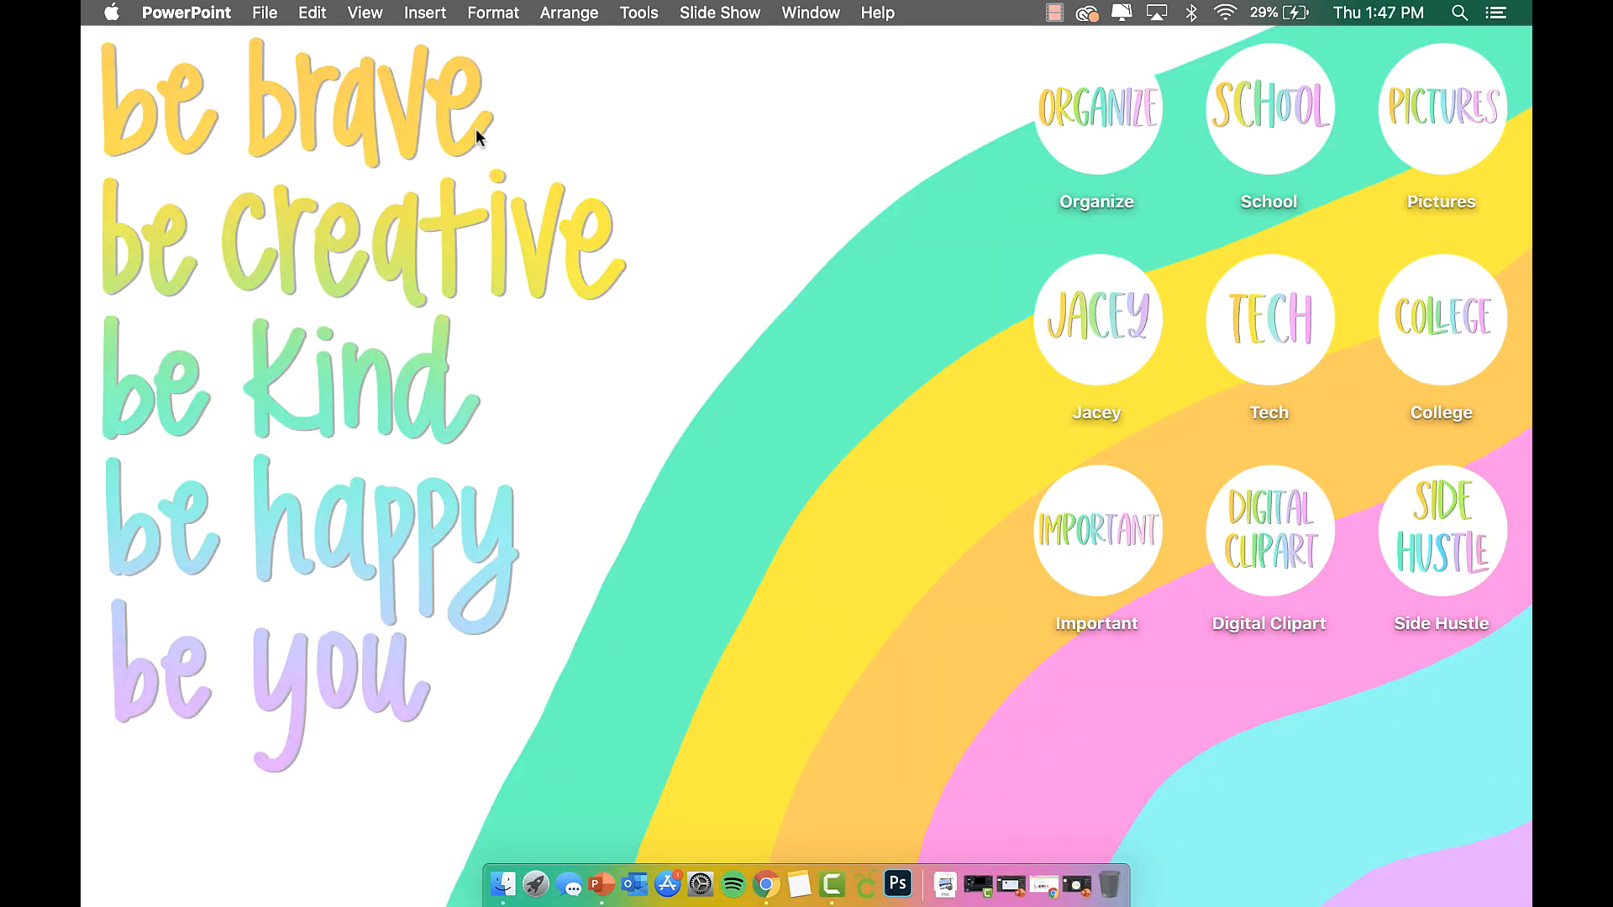
Create an untitled desktop folder, then open School Icon.png from Downloads in Preview.
right_click(567, 152)
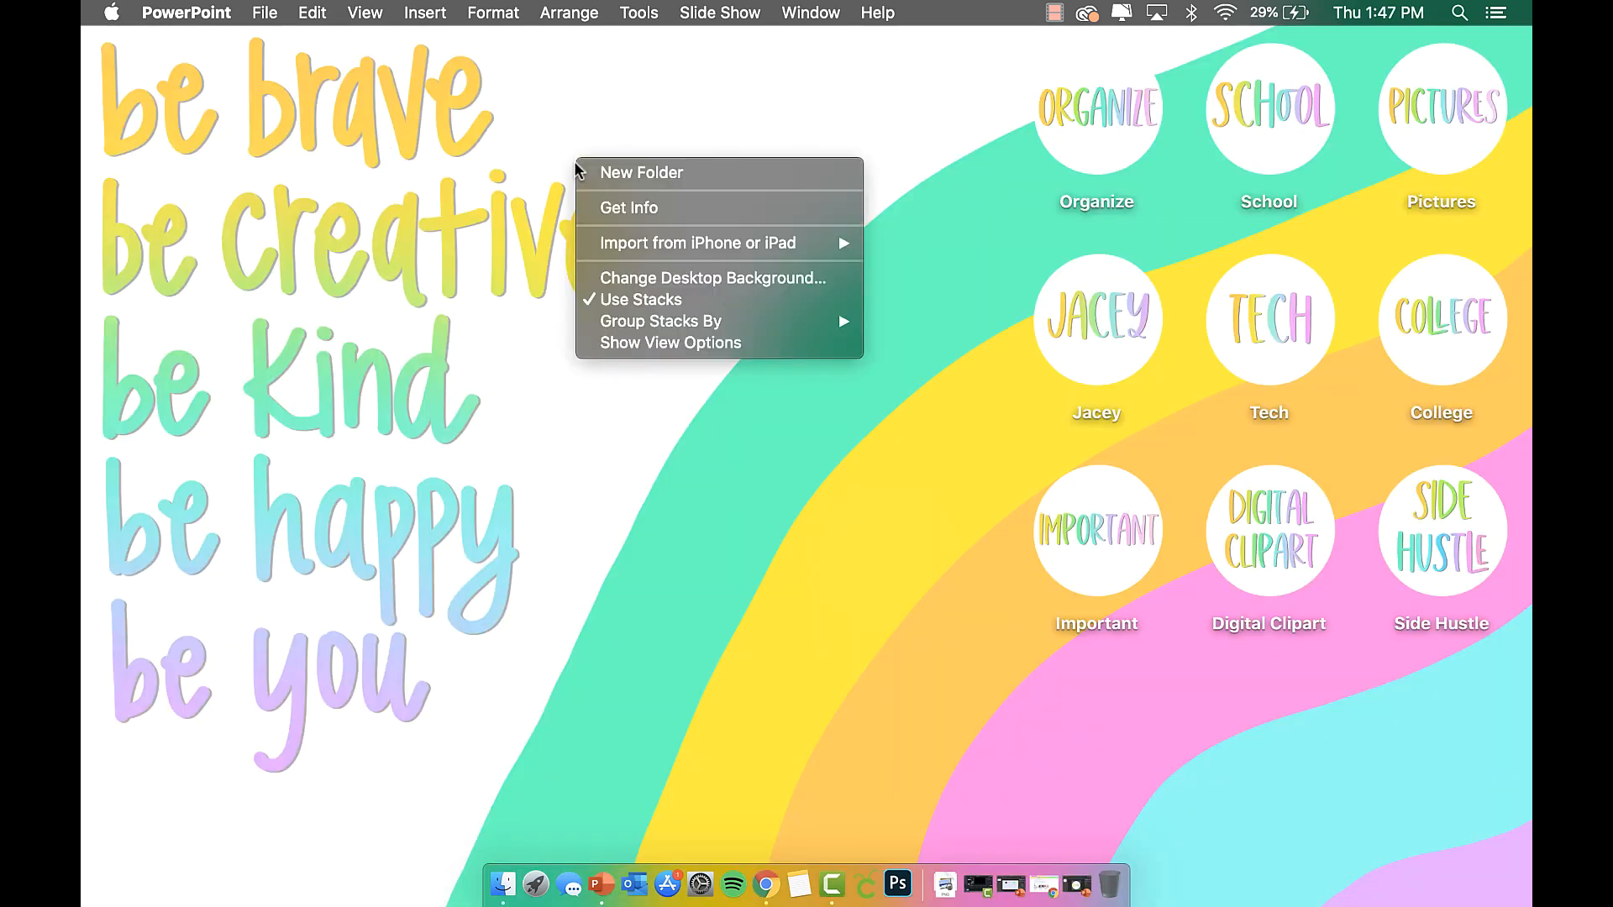
click(600, 168)
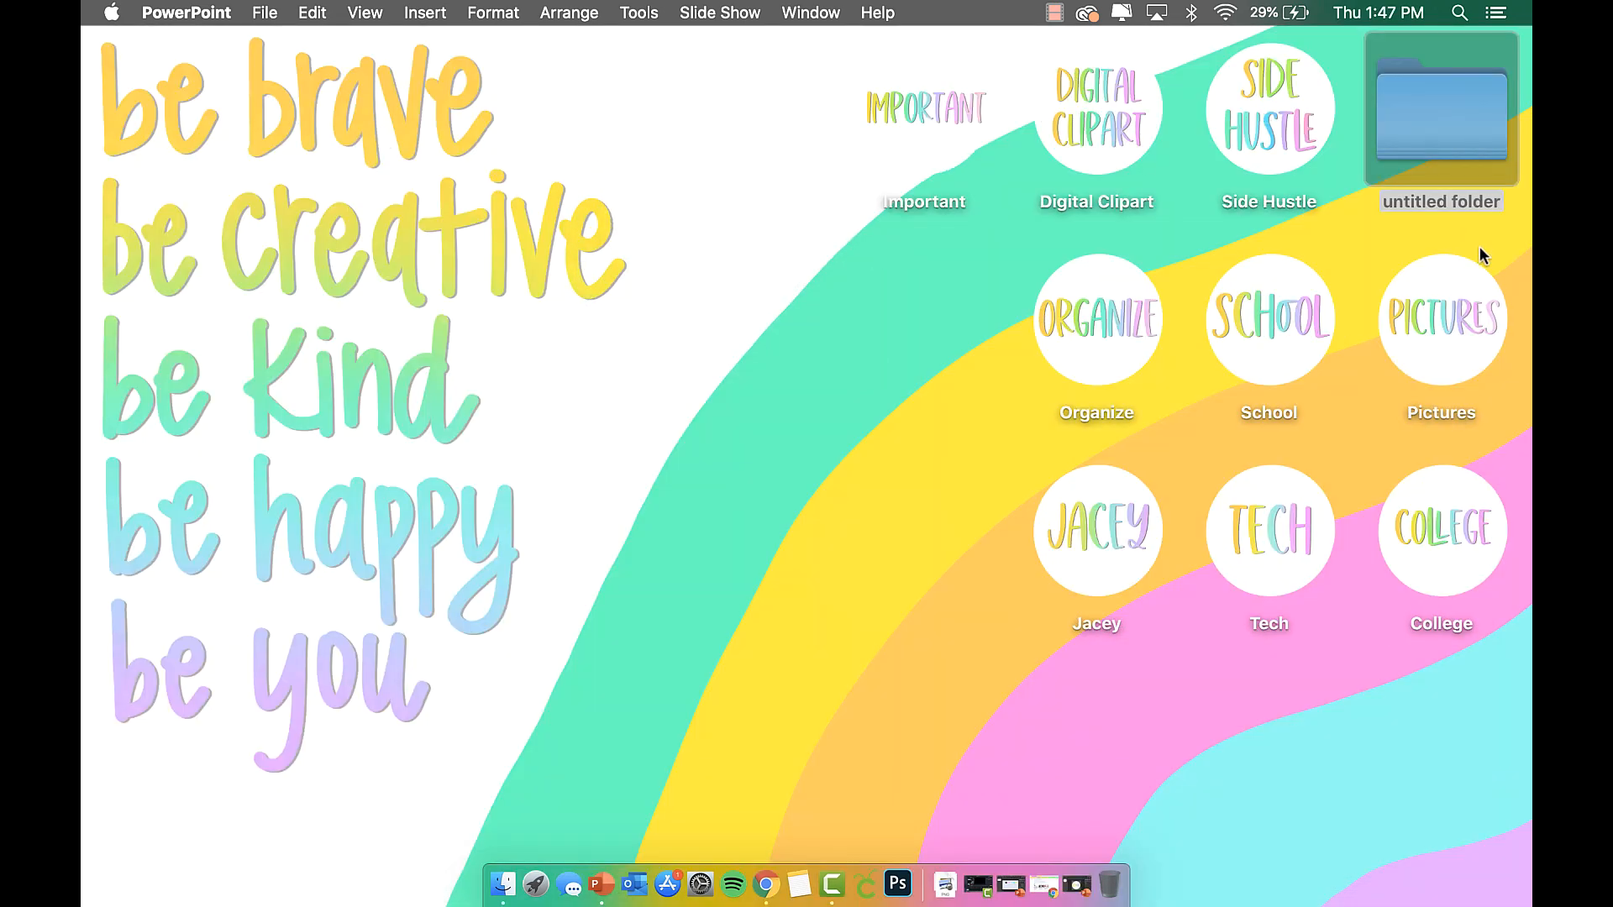
click(1454, 151)
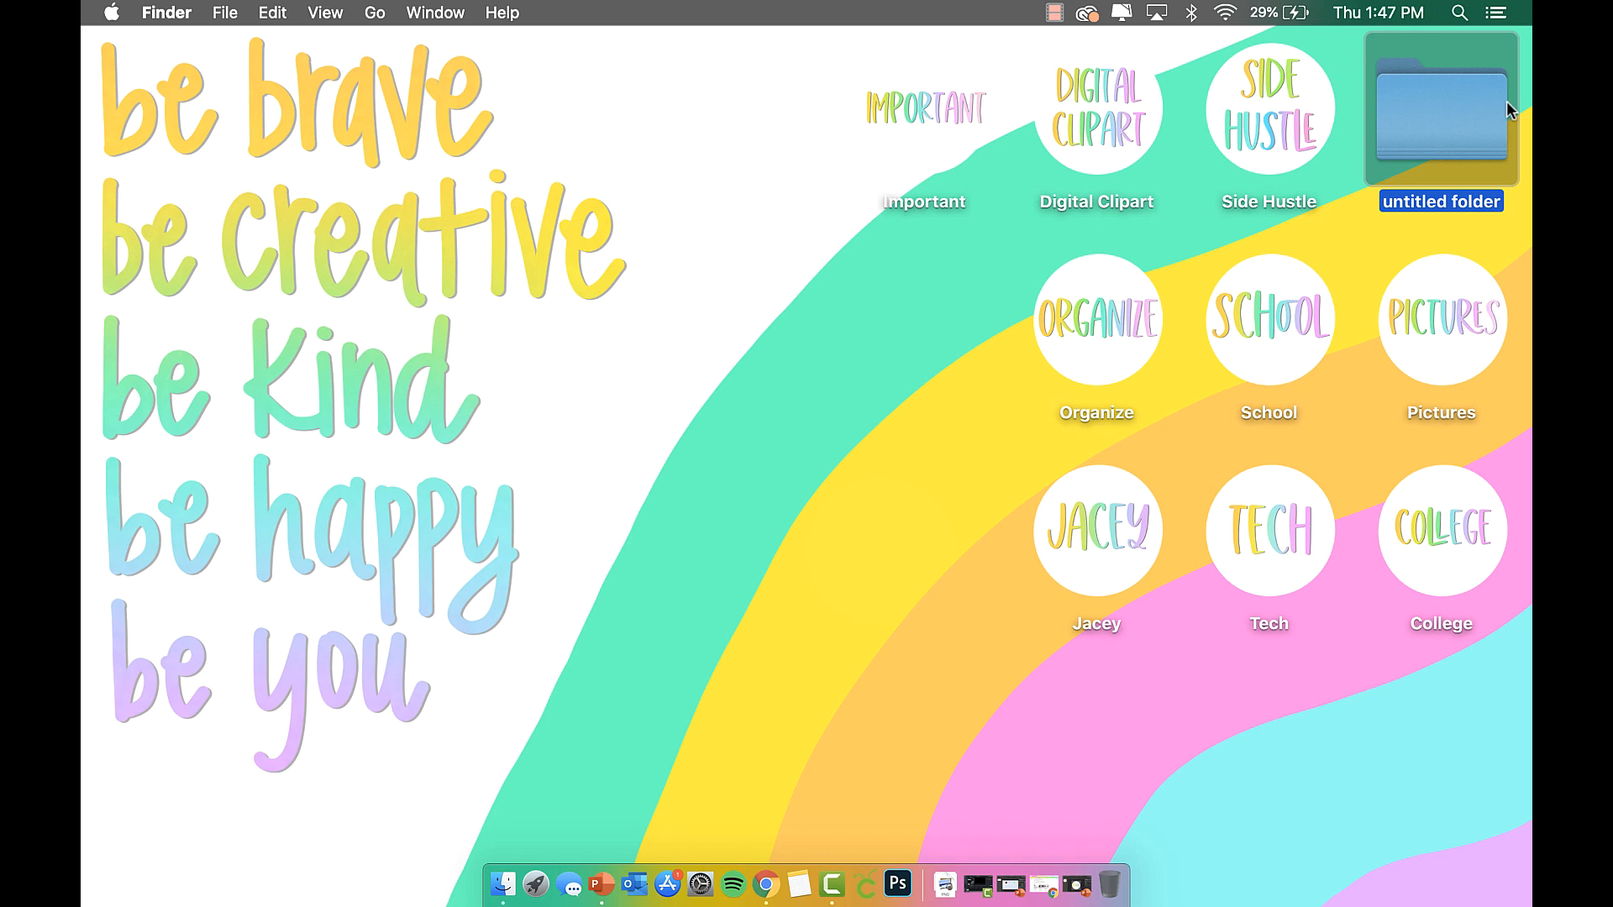
click(501, 884)
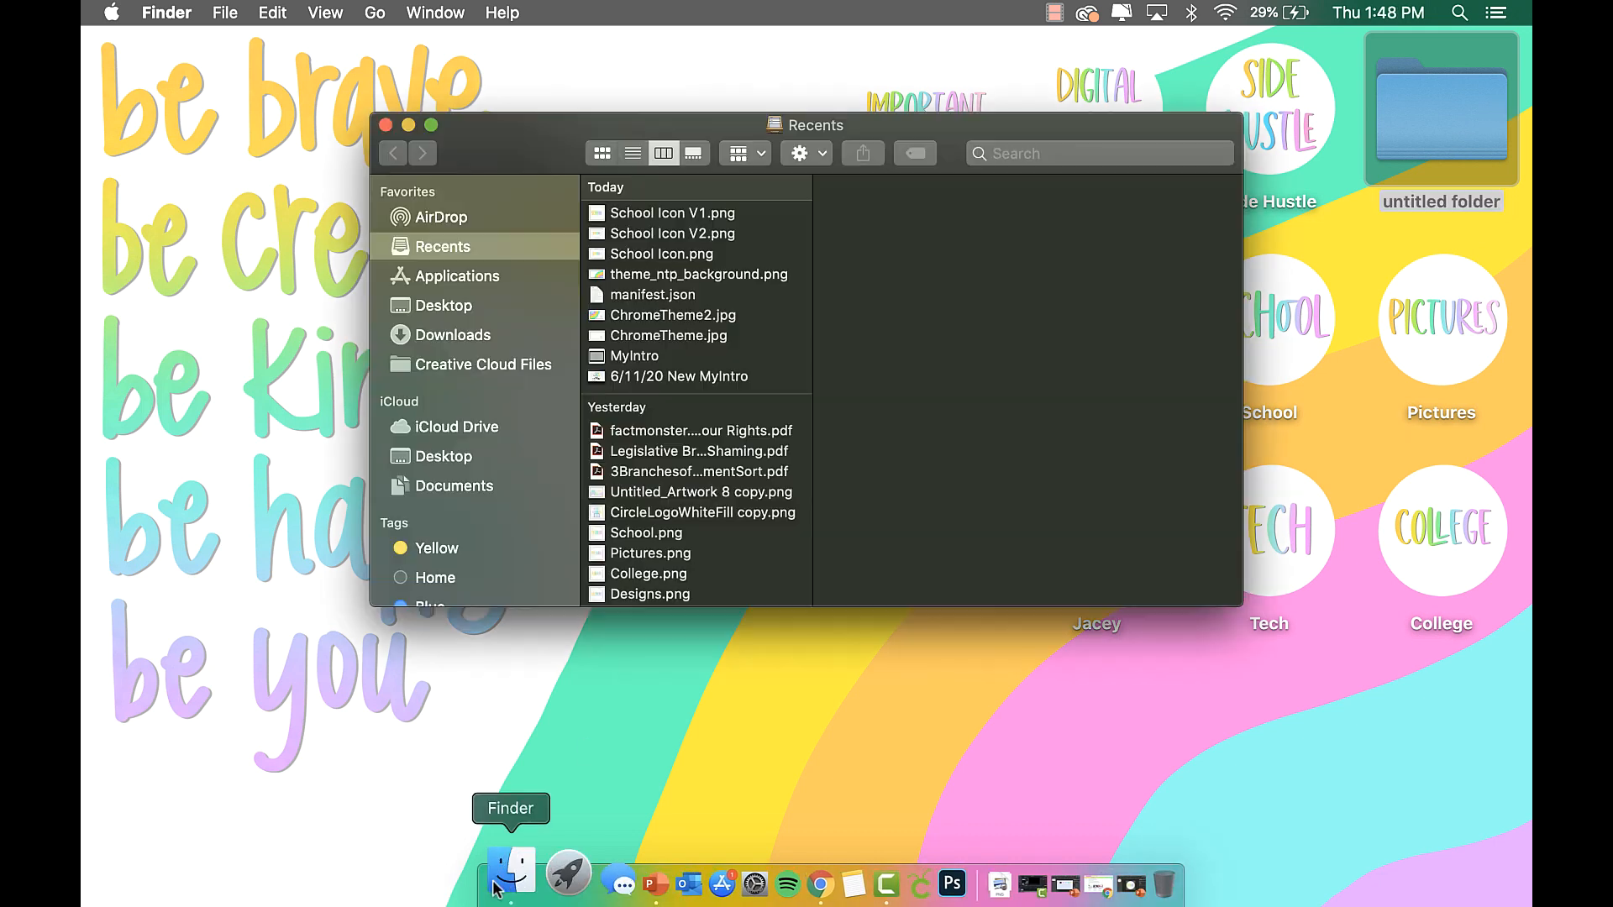
click(520, 338)
click(706, 255)
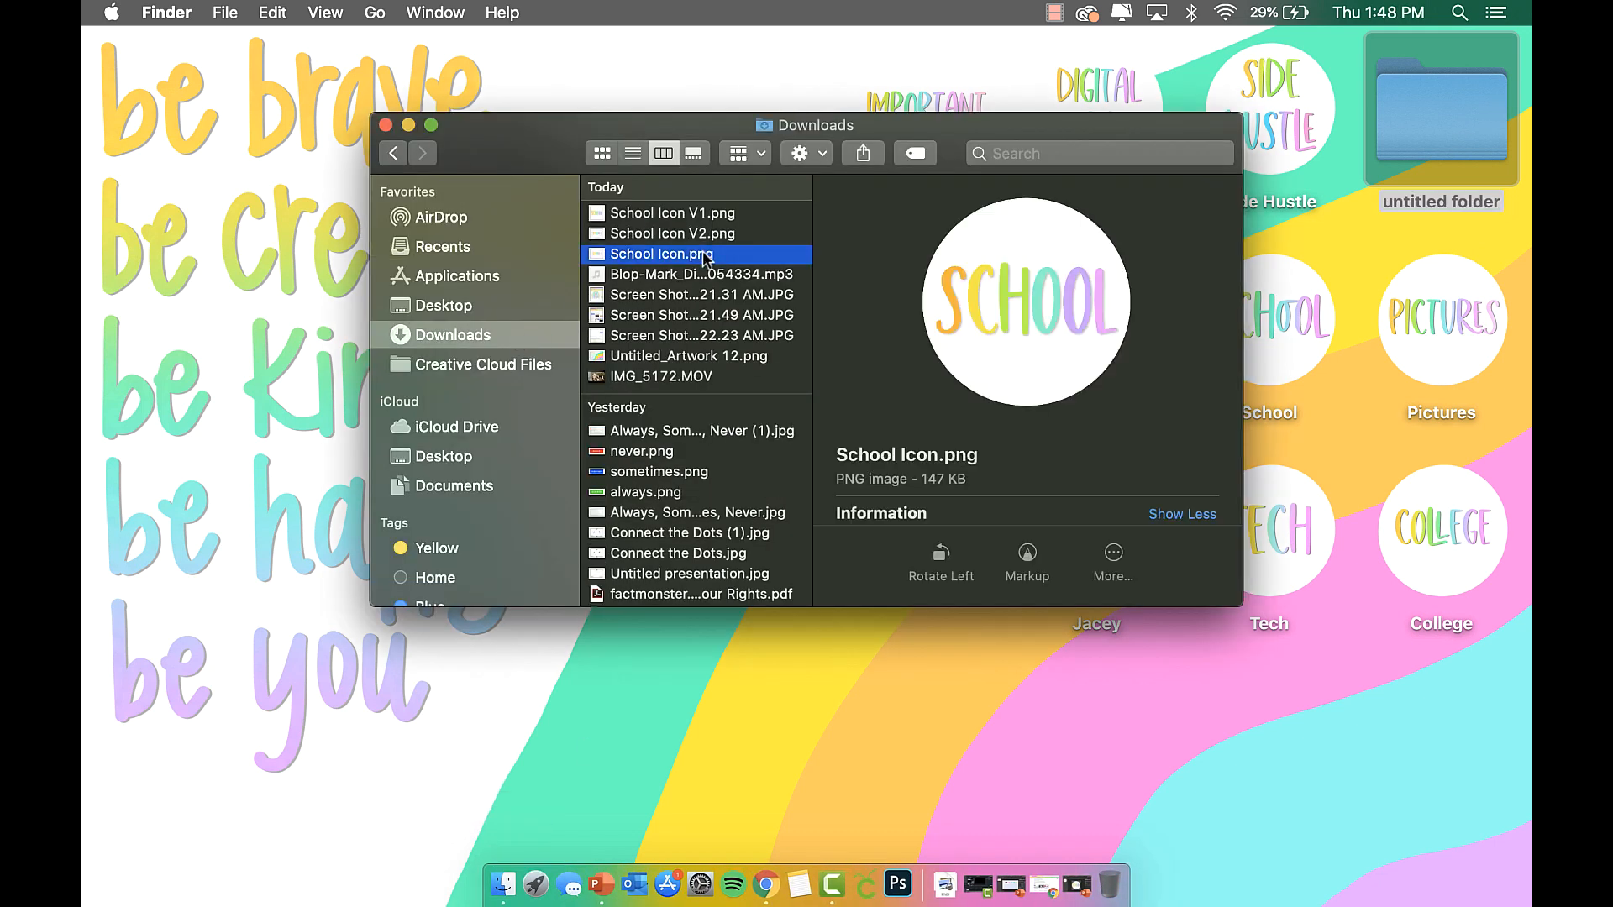
double_click(706, 255)
click(439, 12)
Copy the School Icon image in Preview.
click(439, 13)
click(282, 13)
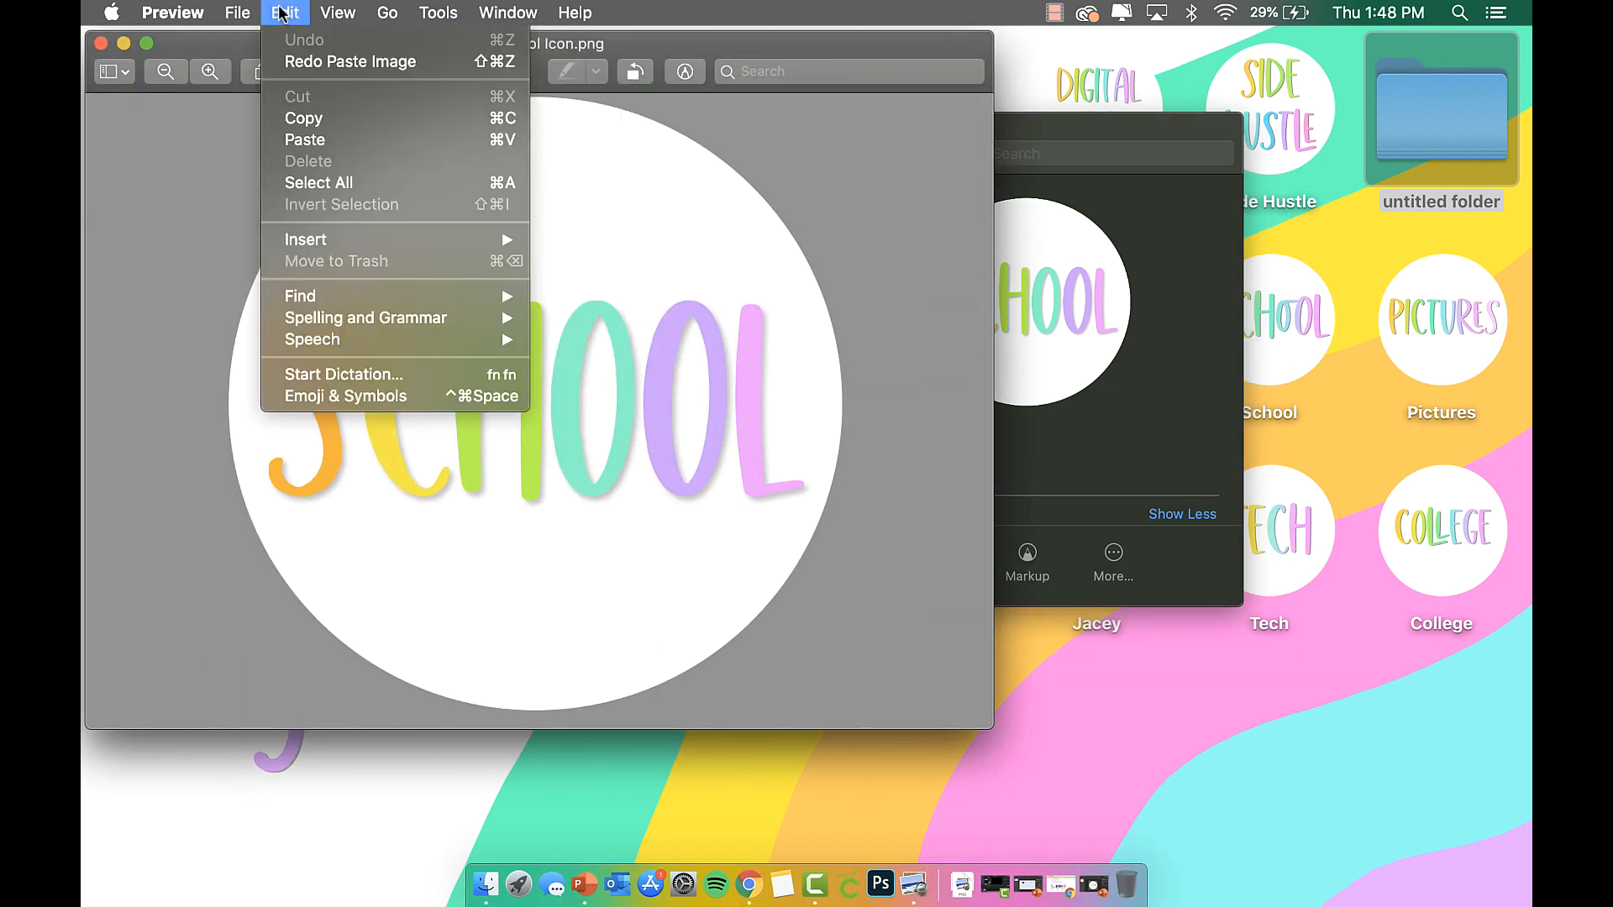
click(320, 115)
Paste the copied image as the untitled folder's icon in its Get Info window.
click(1442, 127)
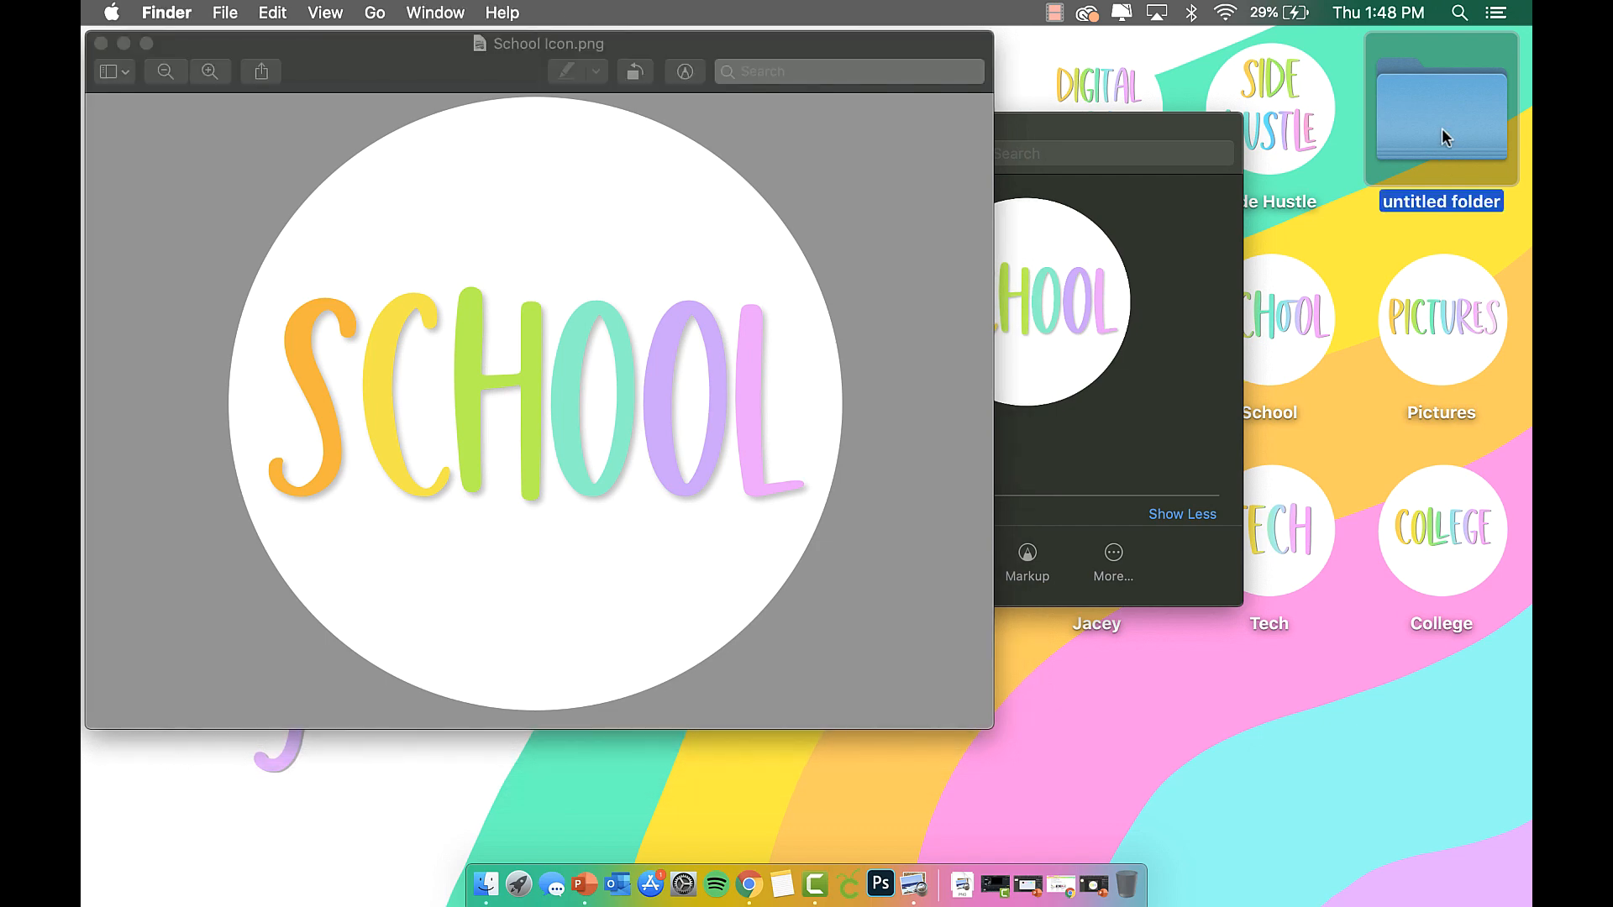
right_click(1441, 128)
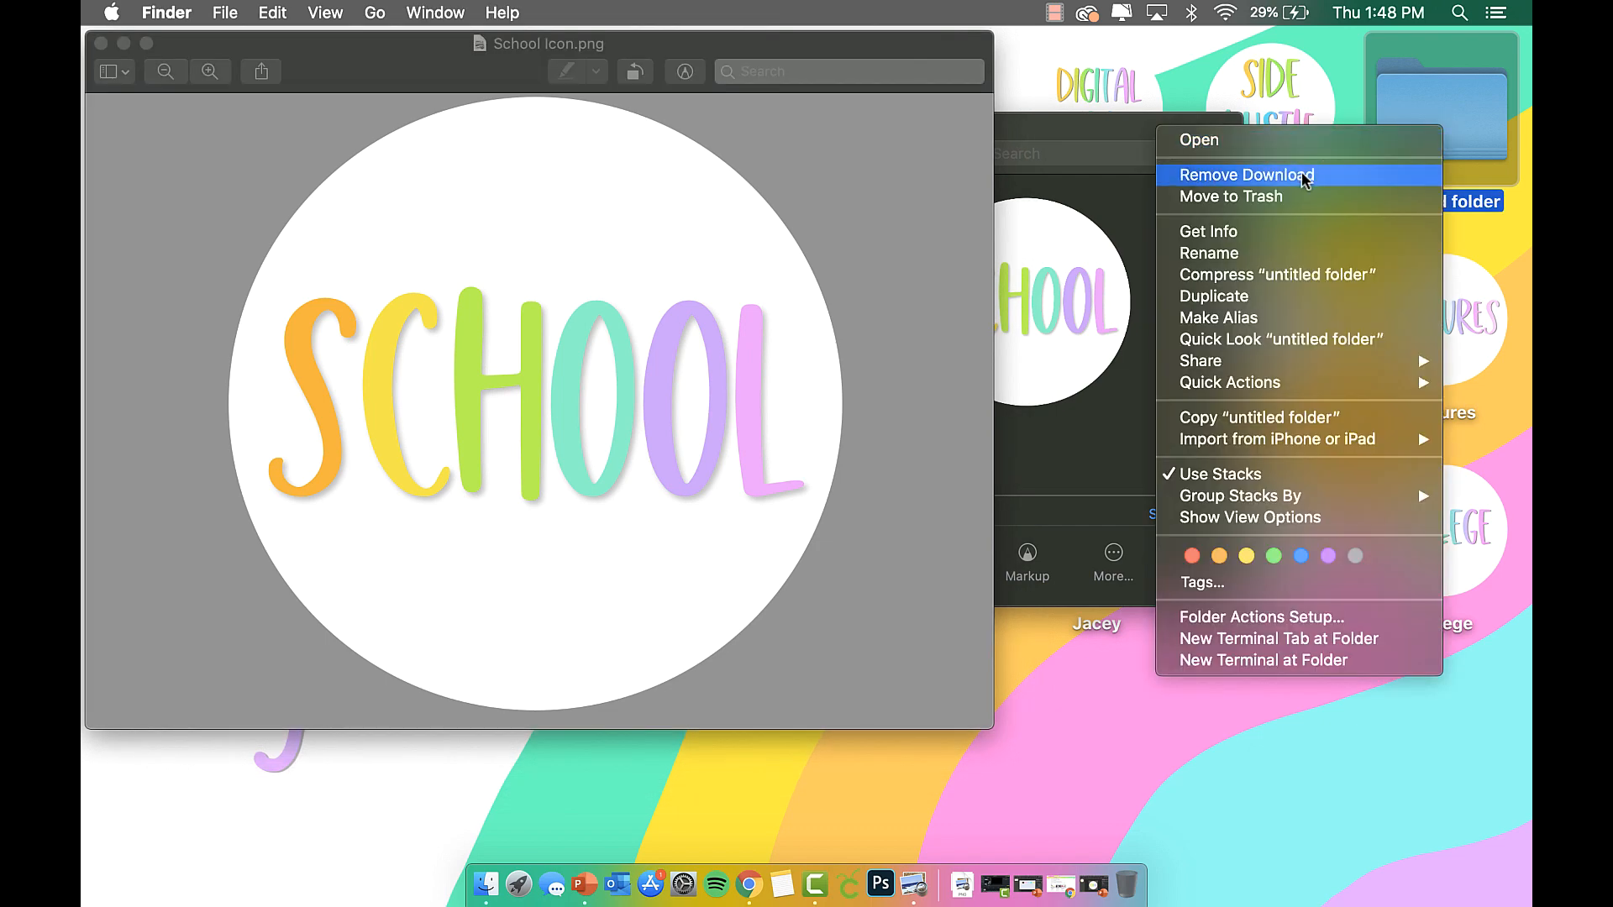
click(1272, 229)
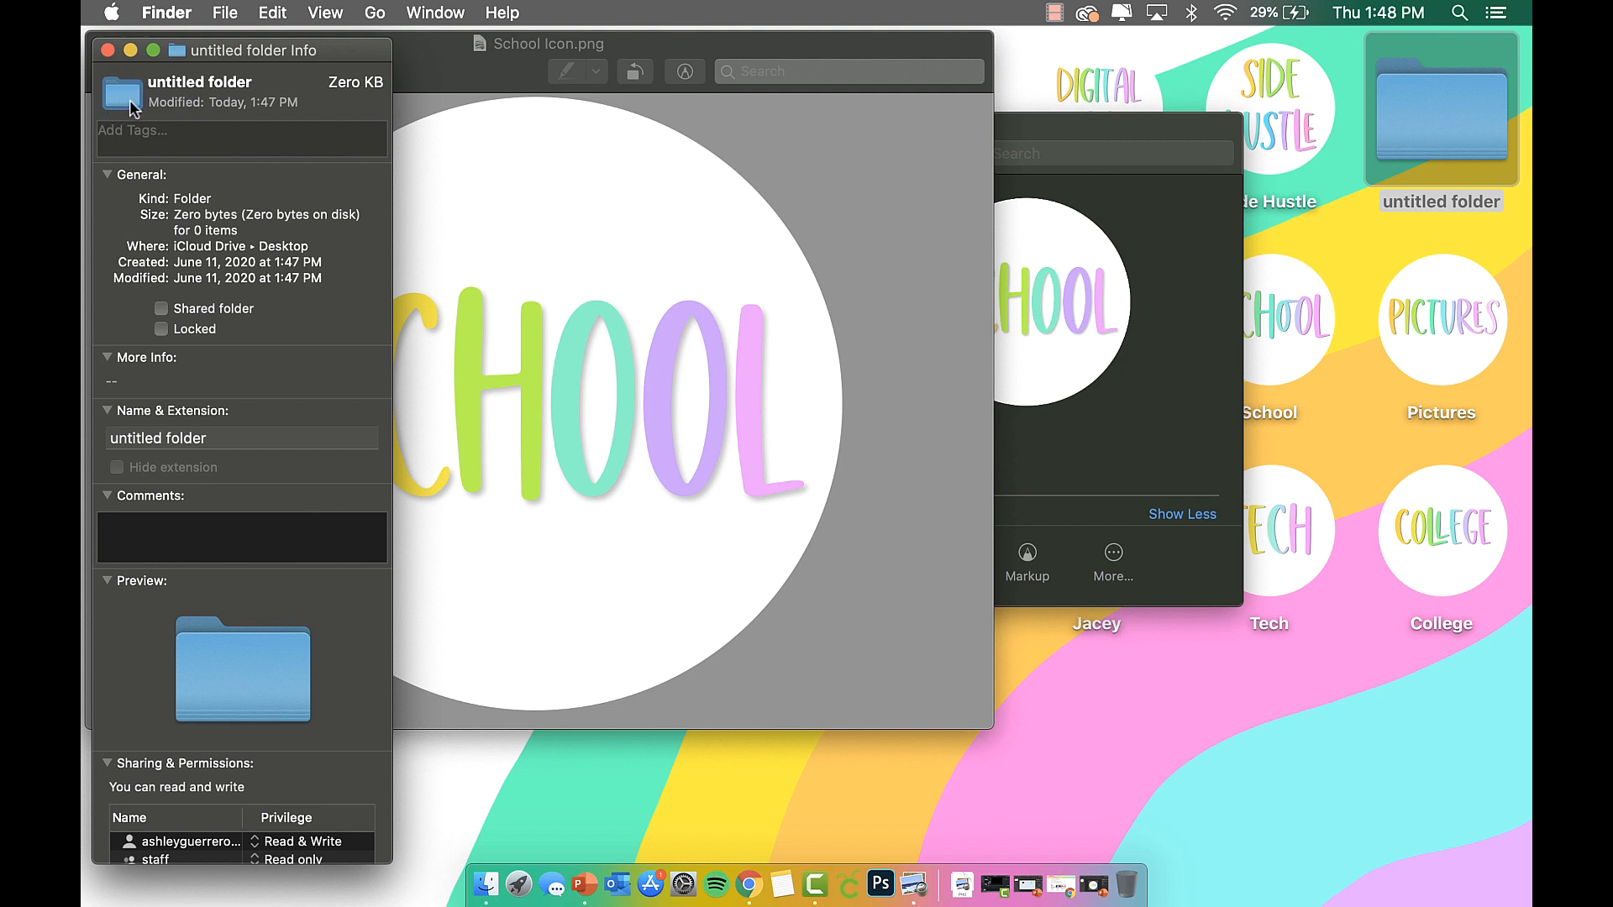
click(280, 12)
click(312, 139)
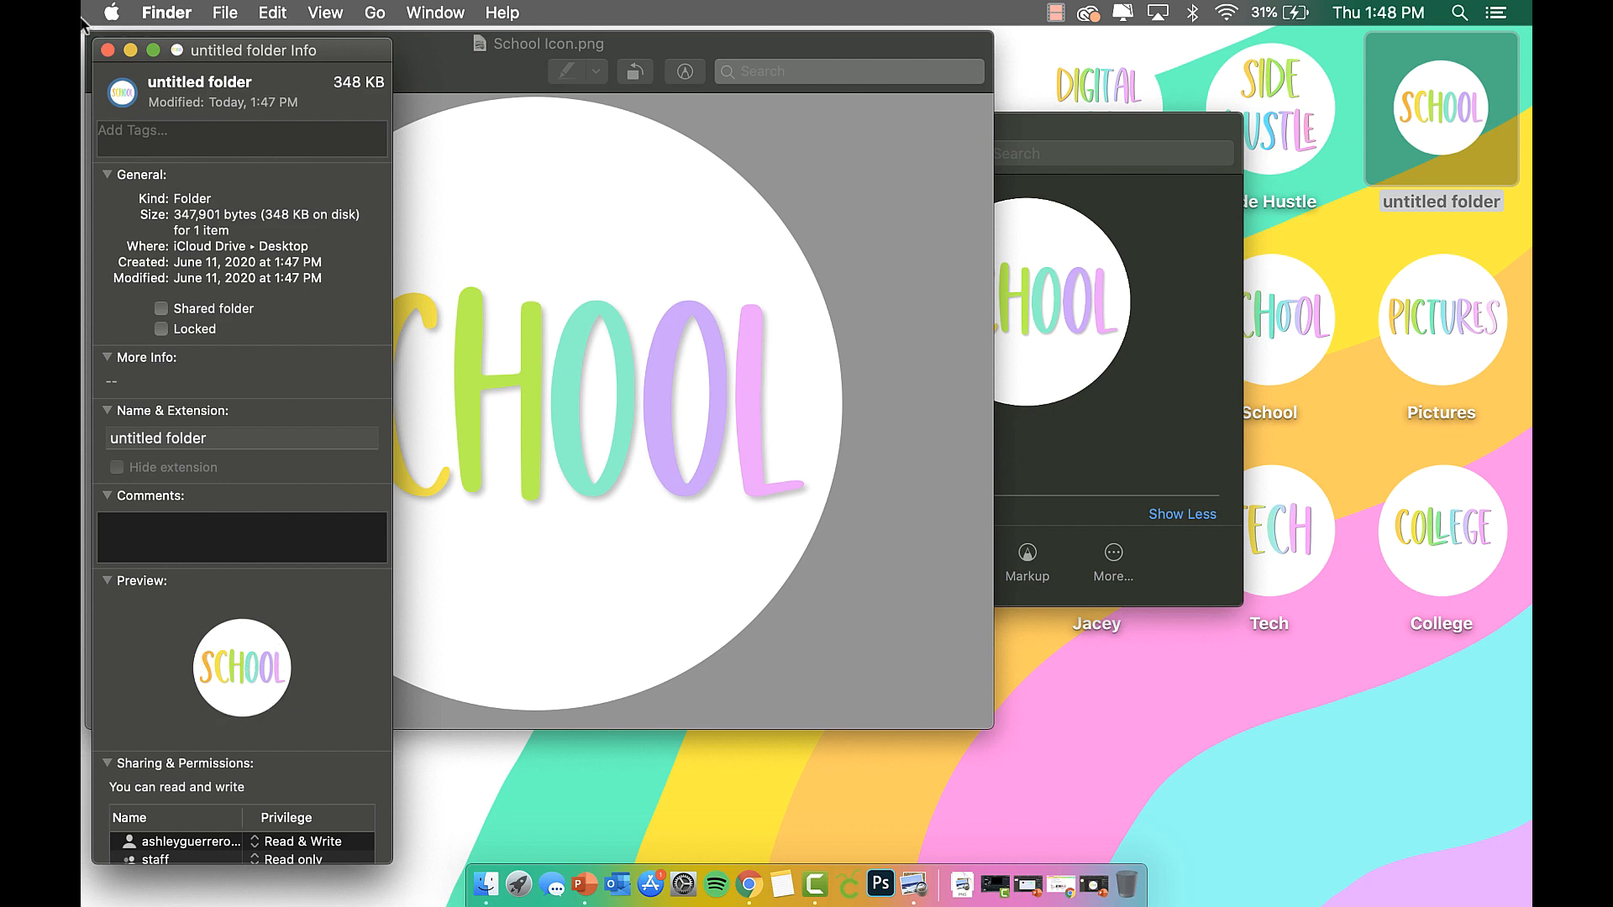
click(108, 51)
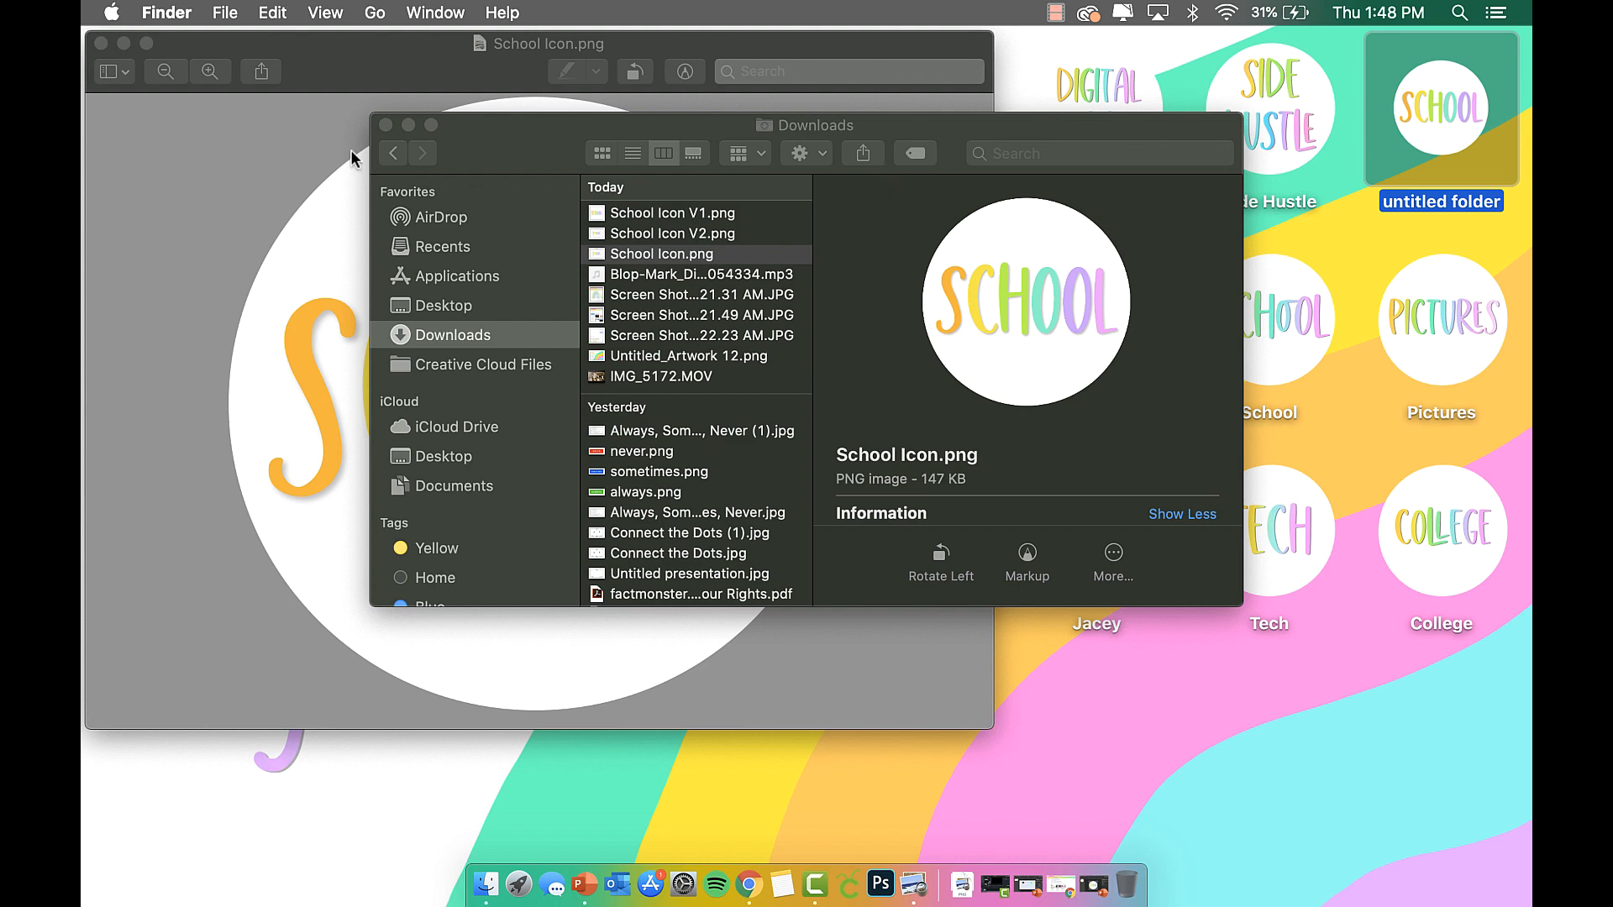
click(387, 126)
Raise the desktop icon size from 124×124 to 128×128 in the desktop View Options.
right_click(1384, 89)
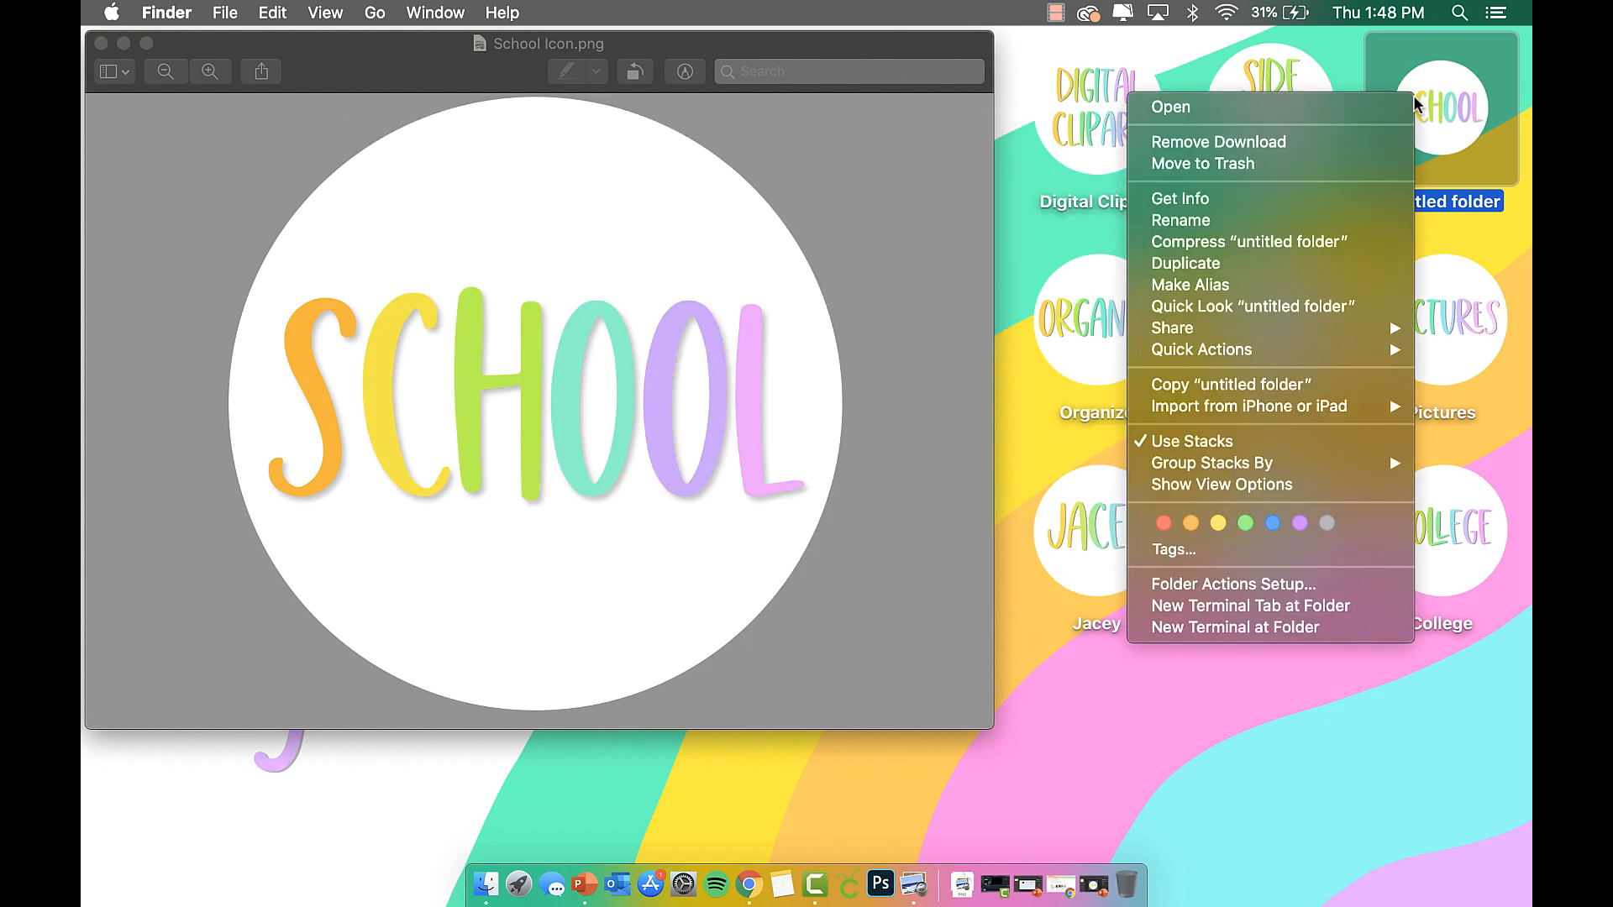
click(1246, 485)
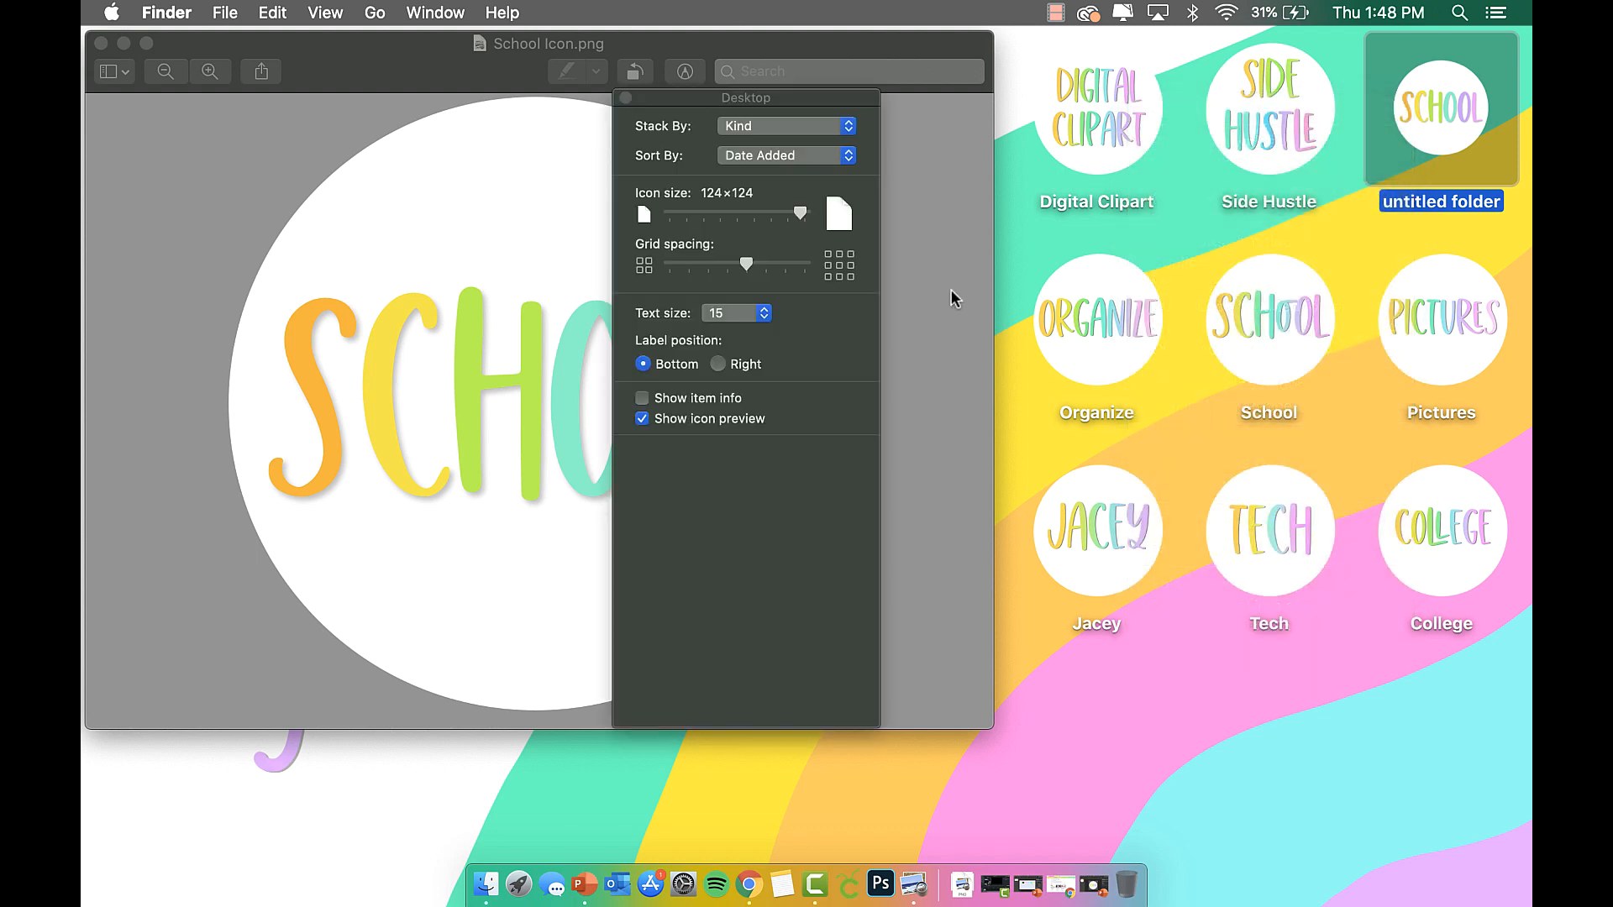
drag(799, 216, 805, 216)
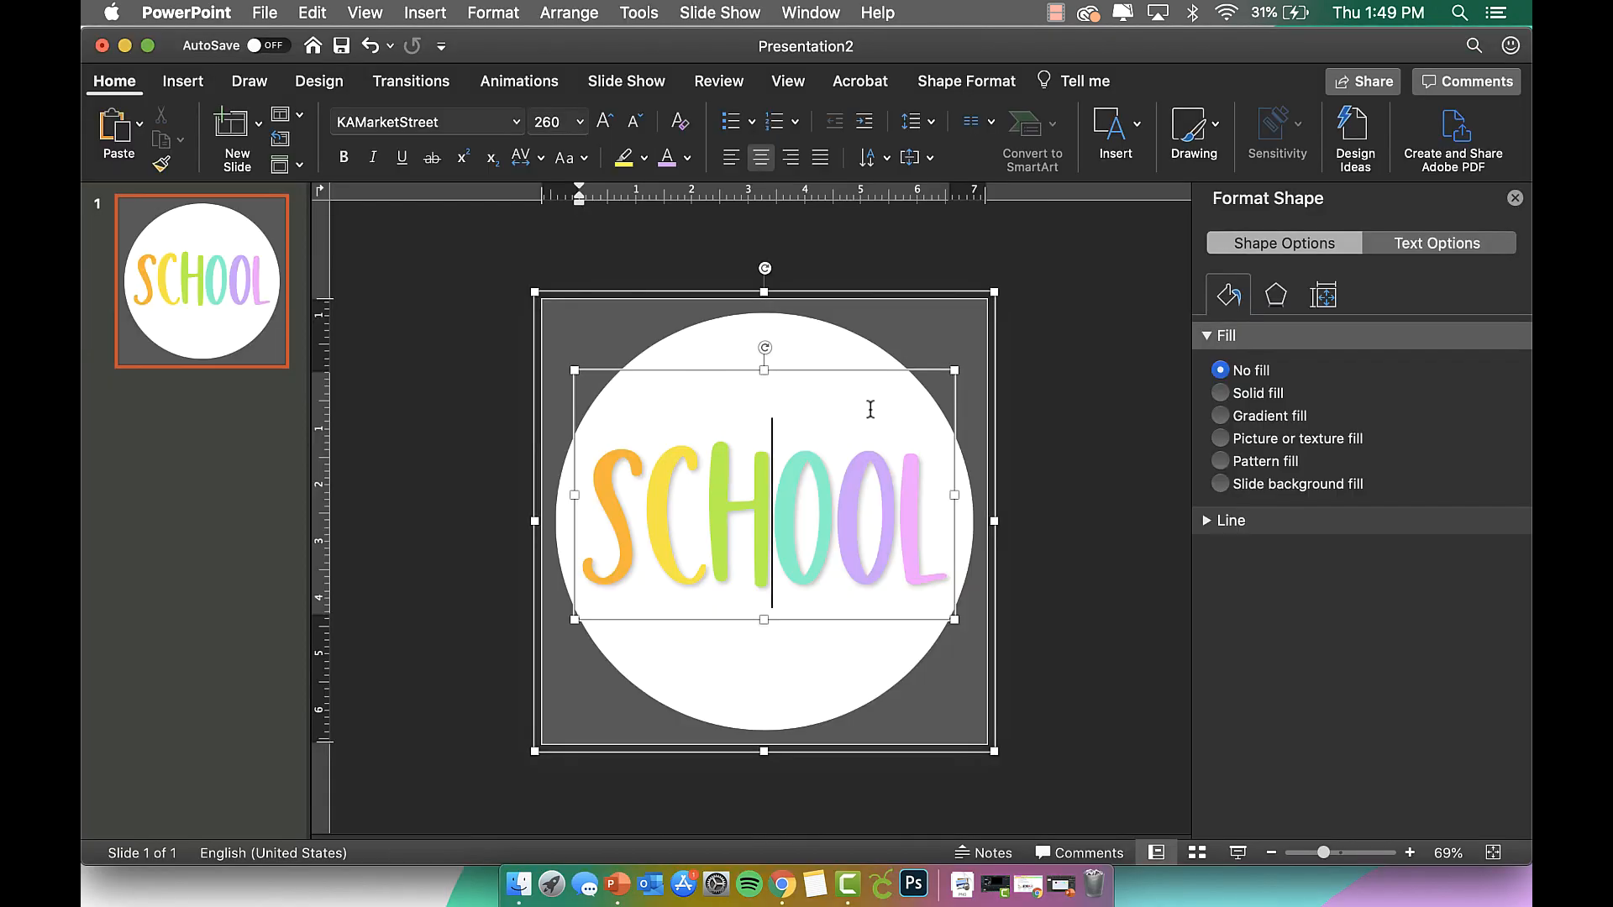
Enlarge the white circle behind SCHOOL slightly and re-centre it on the slide.
click(1032, 391)
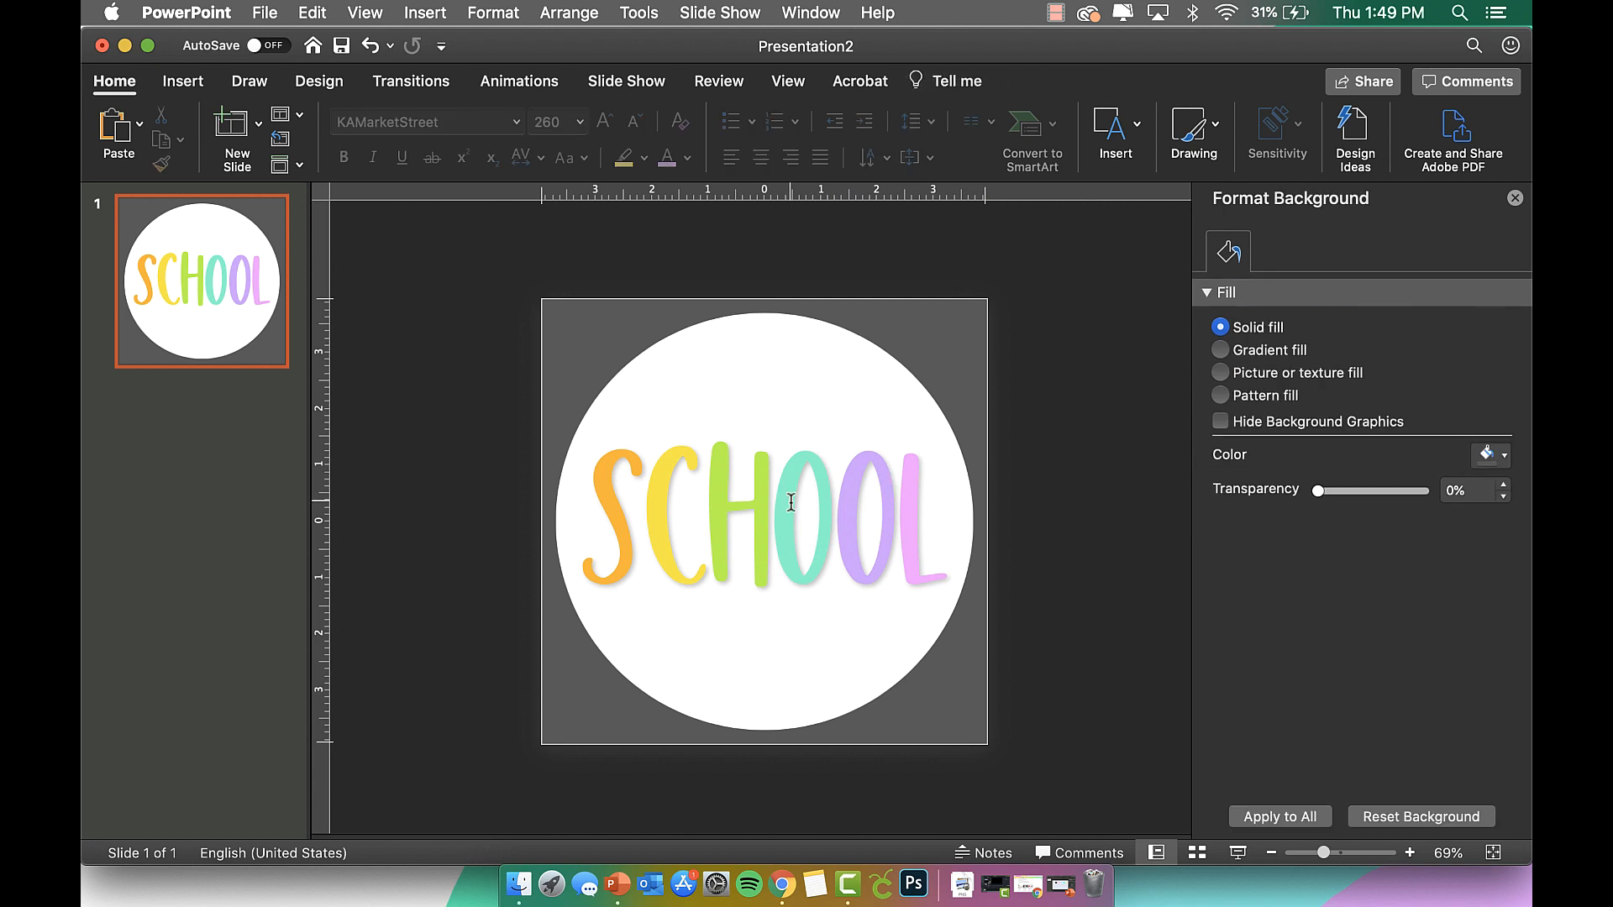
click(760, 473)
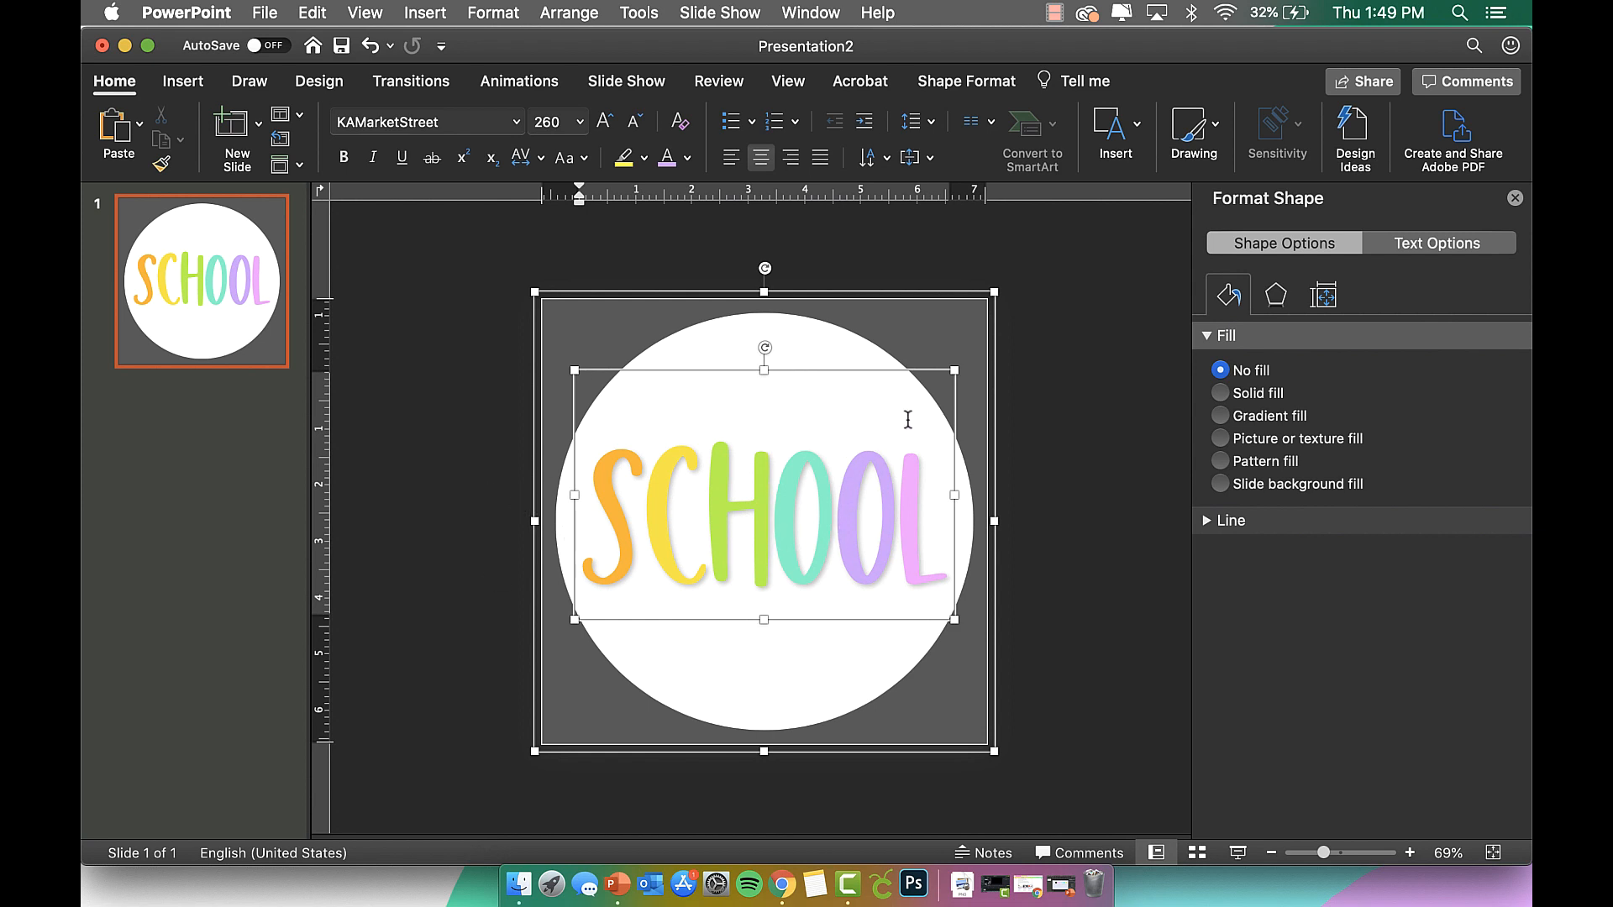
click(846, 347)
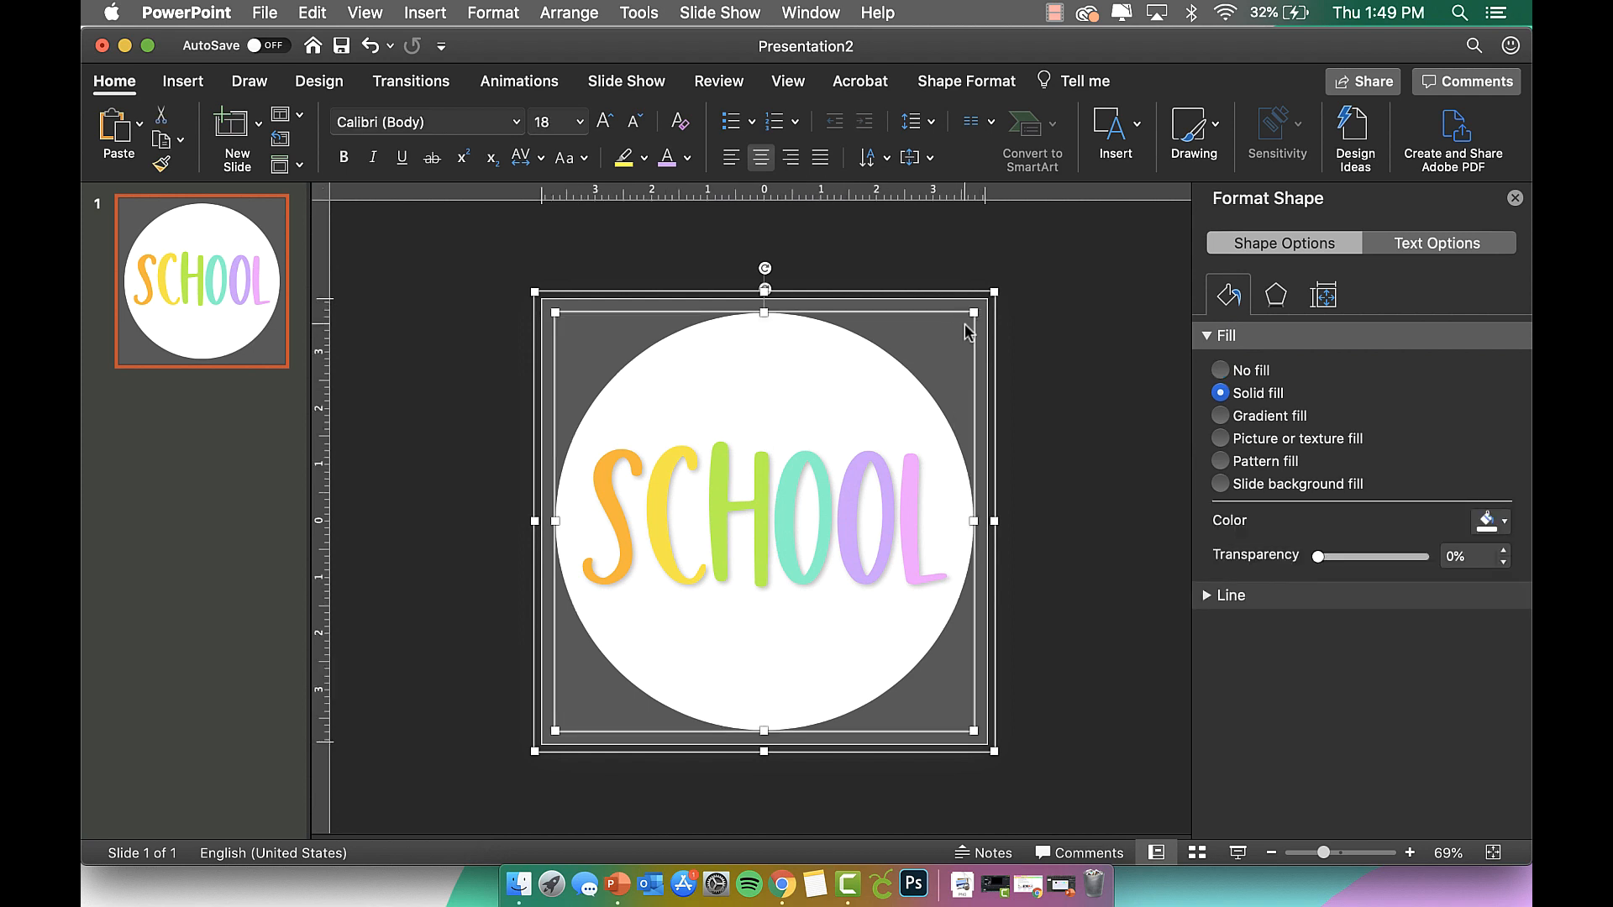
drag(975, 313, 983, 302)
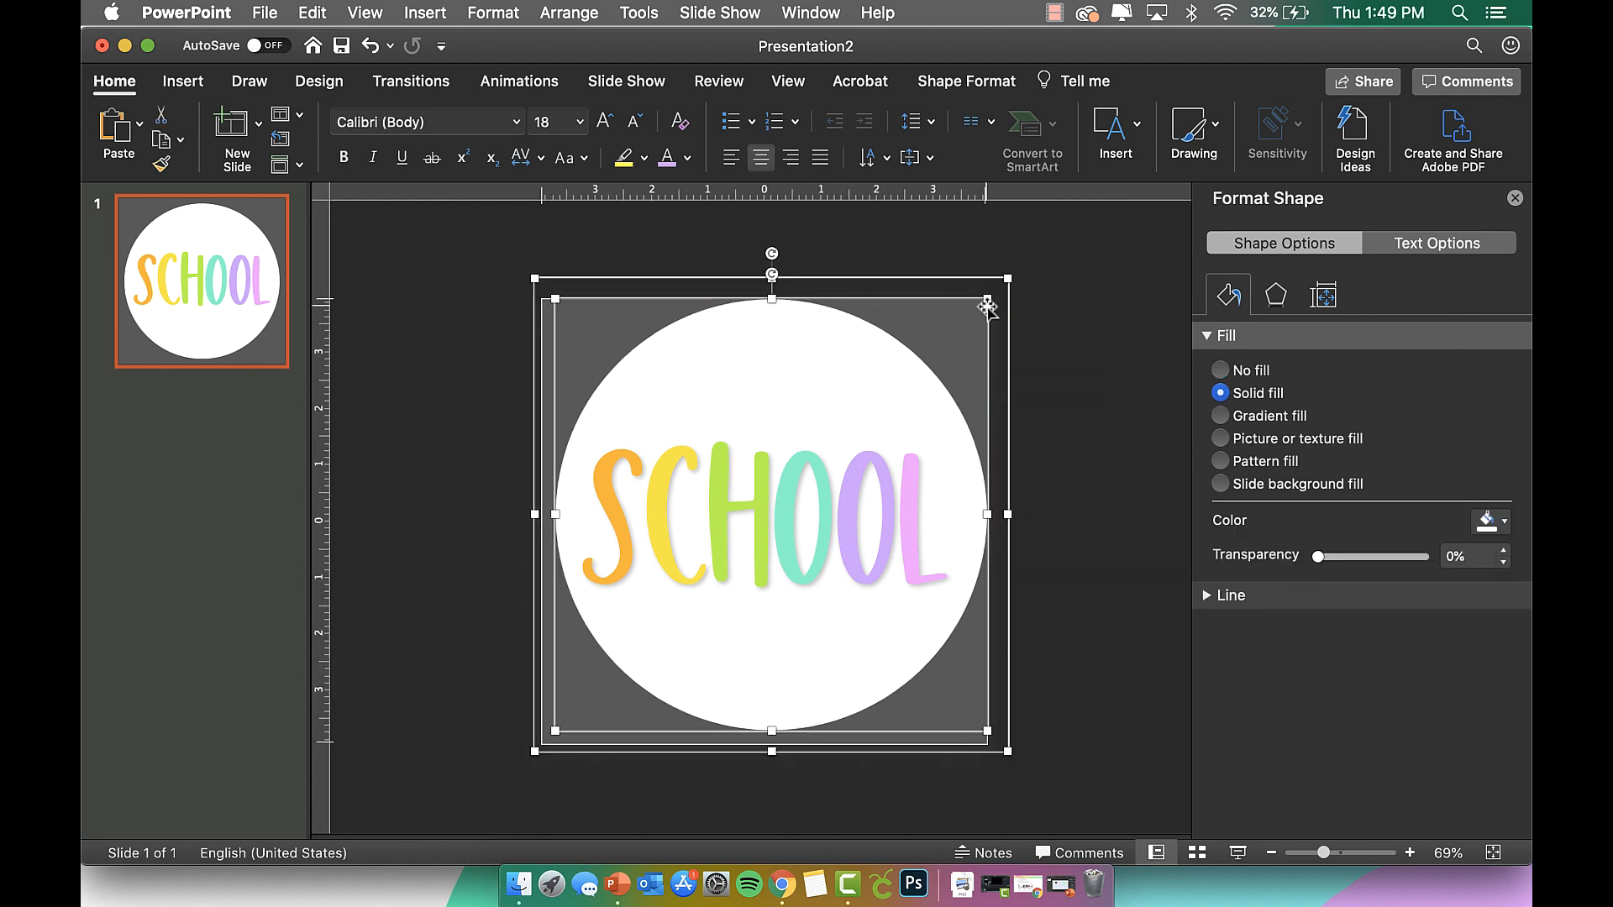
drag(912, 367, 900, 375)
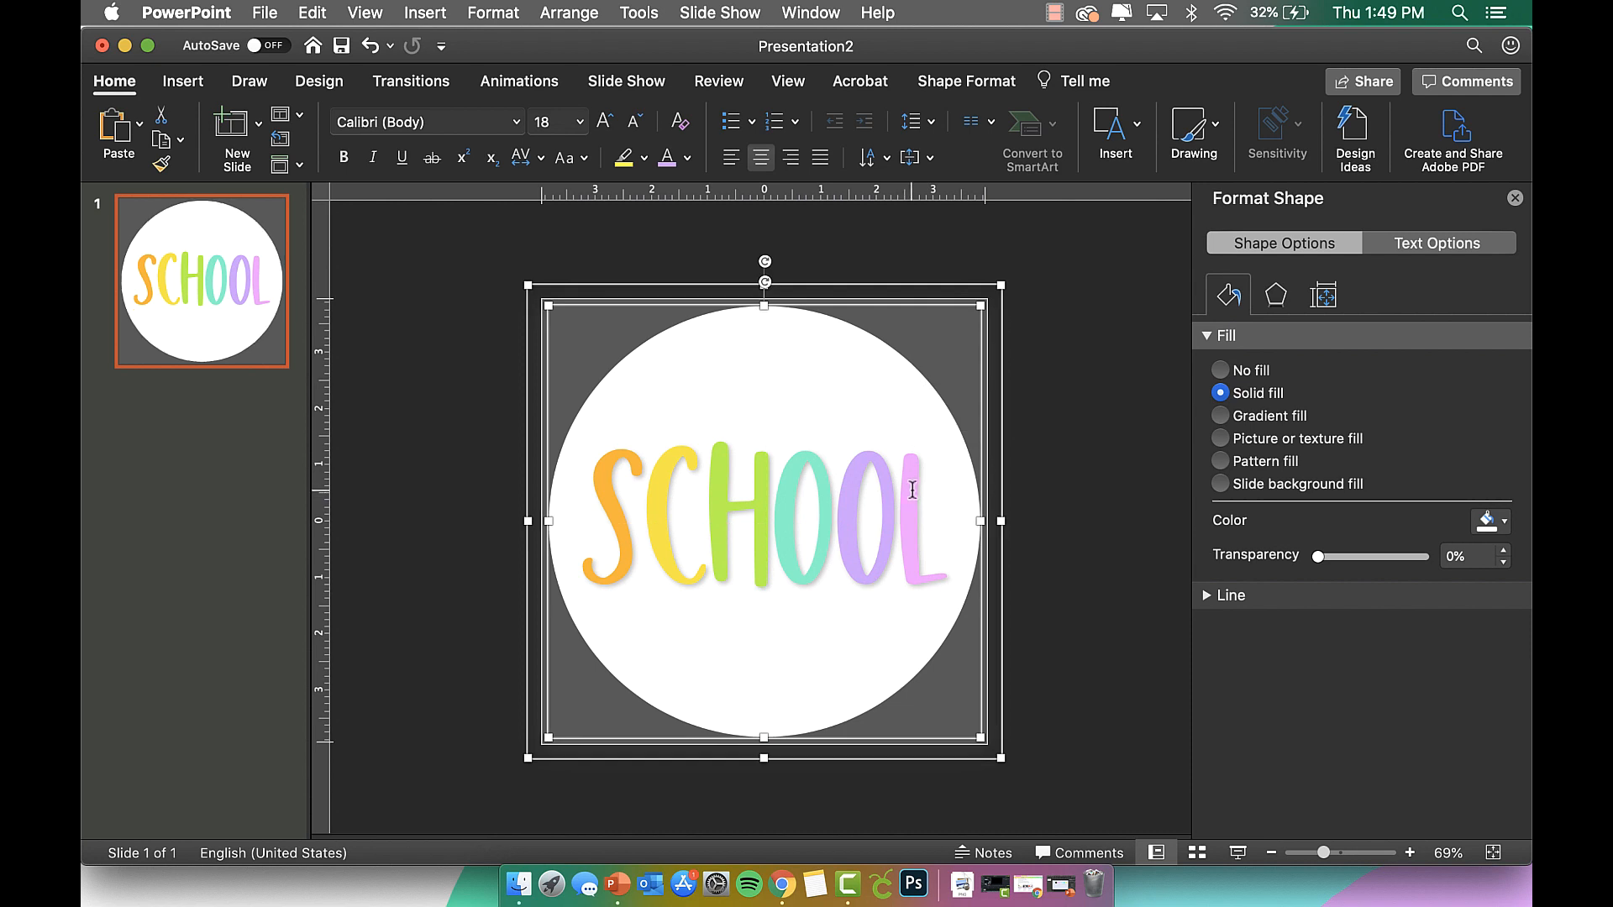
click(882, 531)
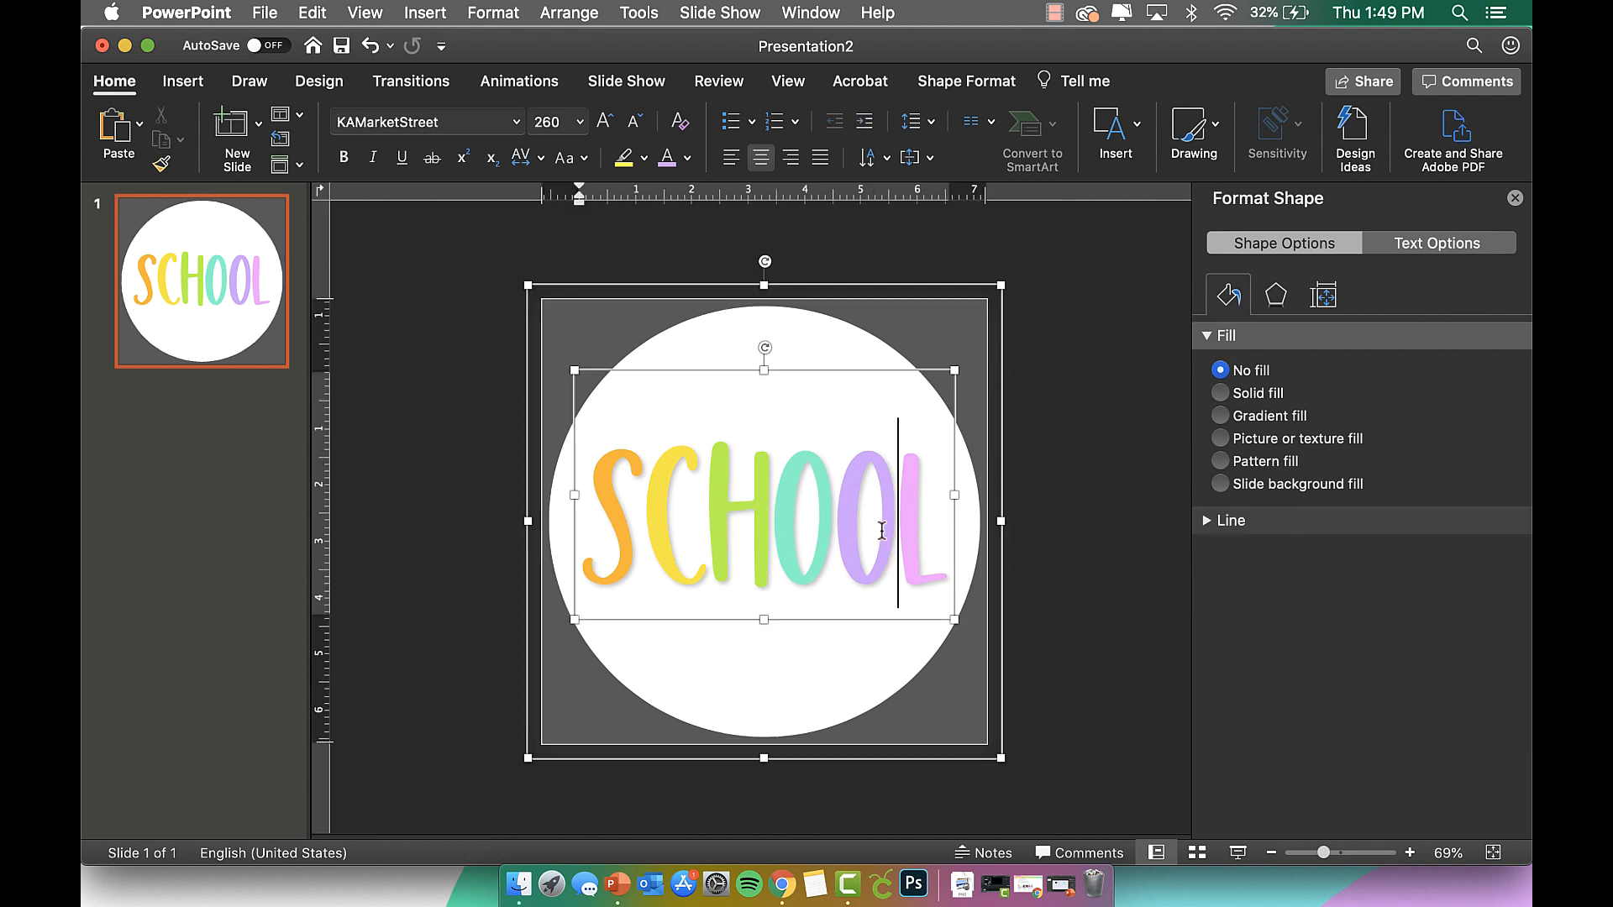
click(895, 372)
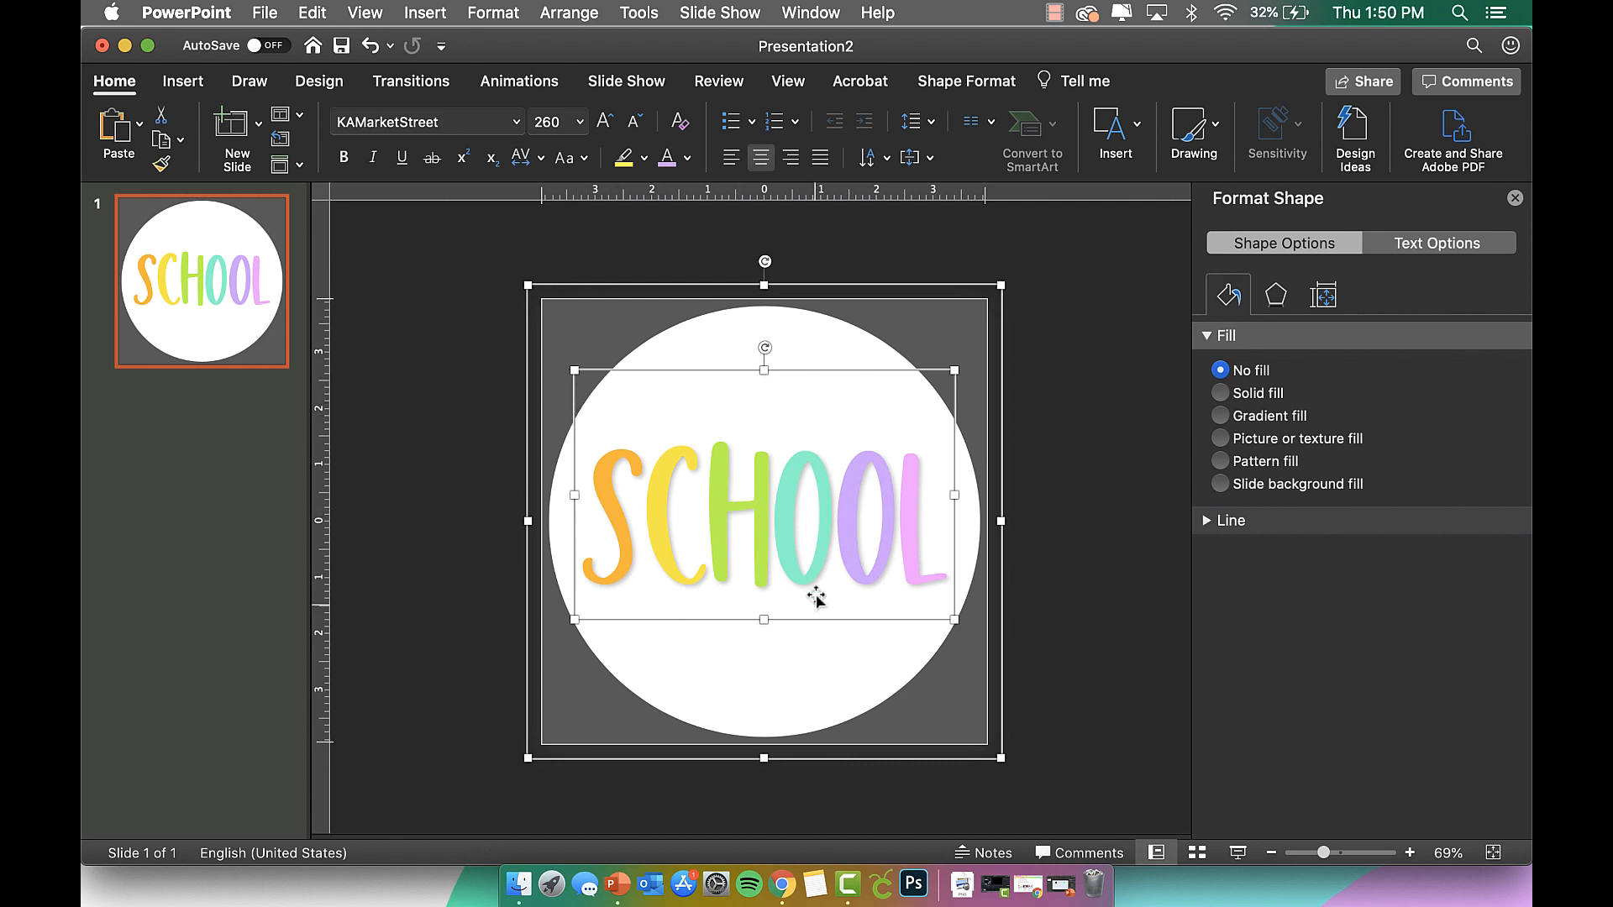
click(1083, 651)
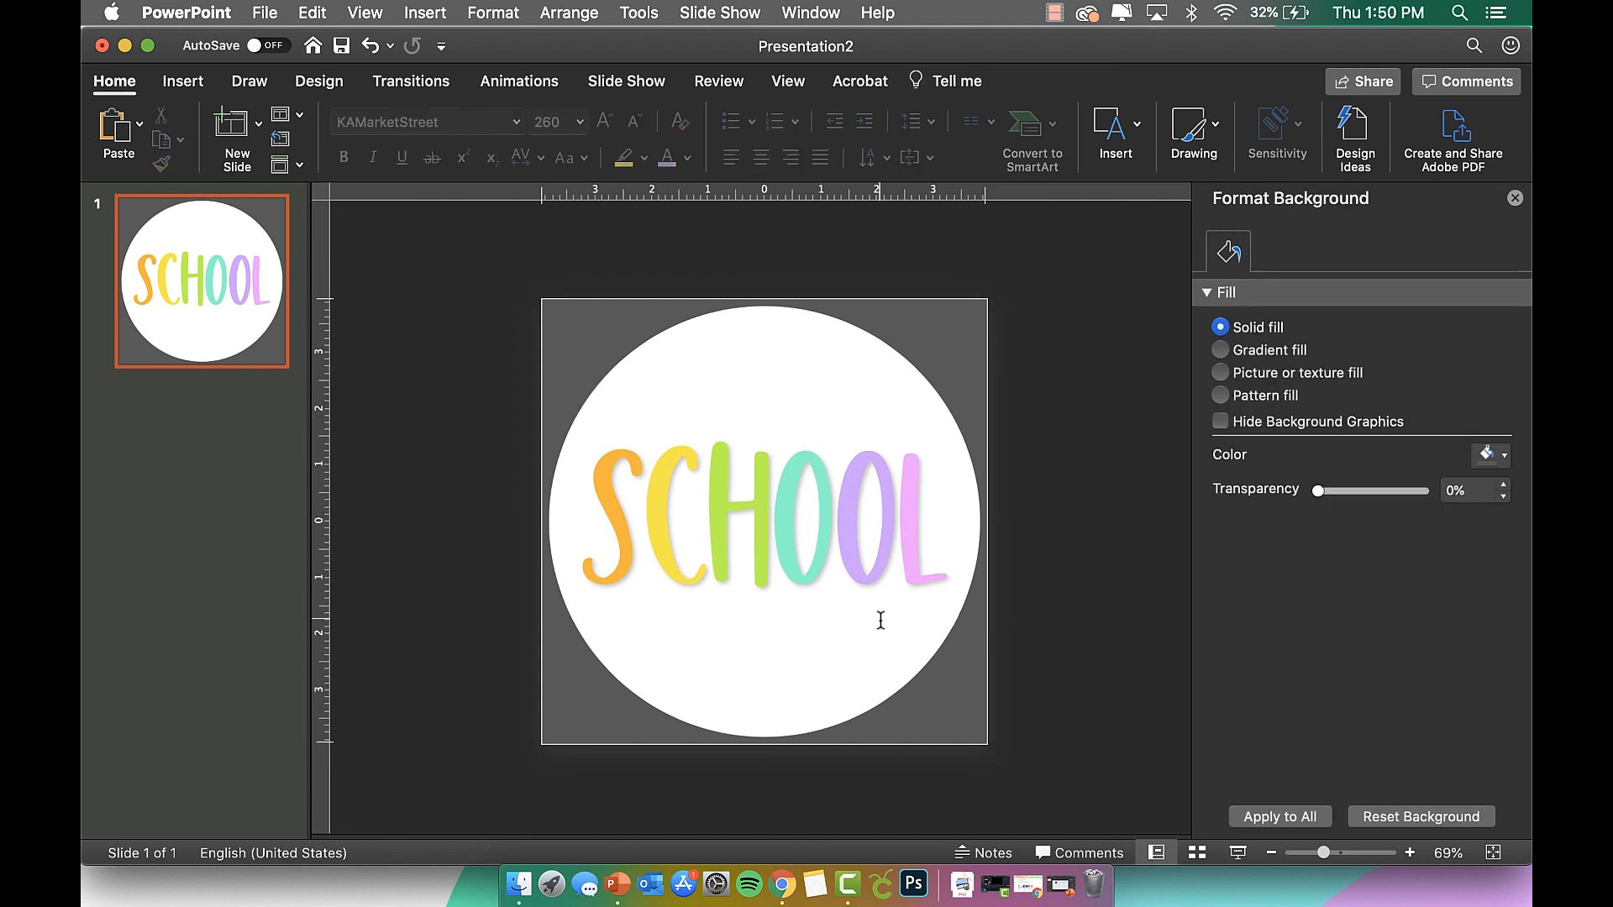
Reduce the SCHOOL text to 240 pt and move it lower in the circle.
click(739, 543)
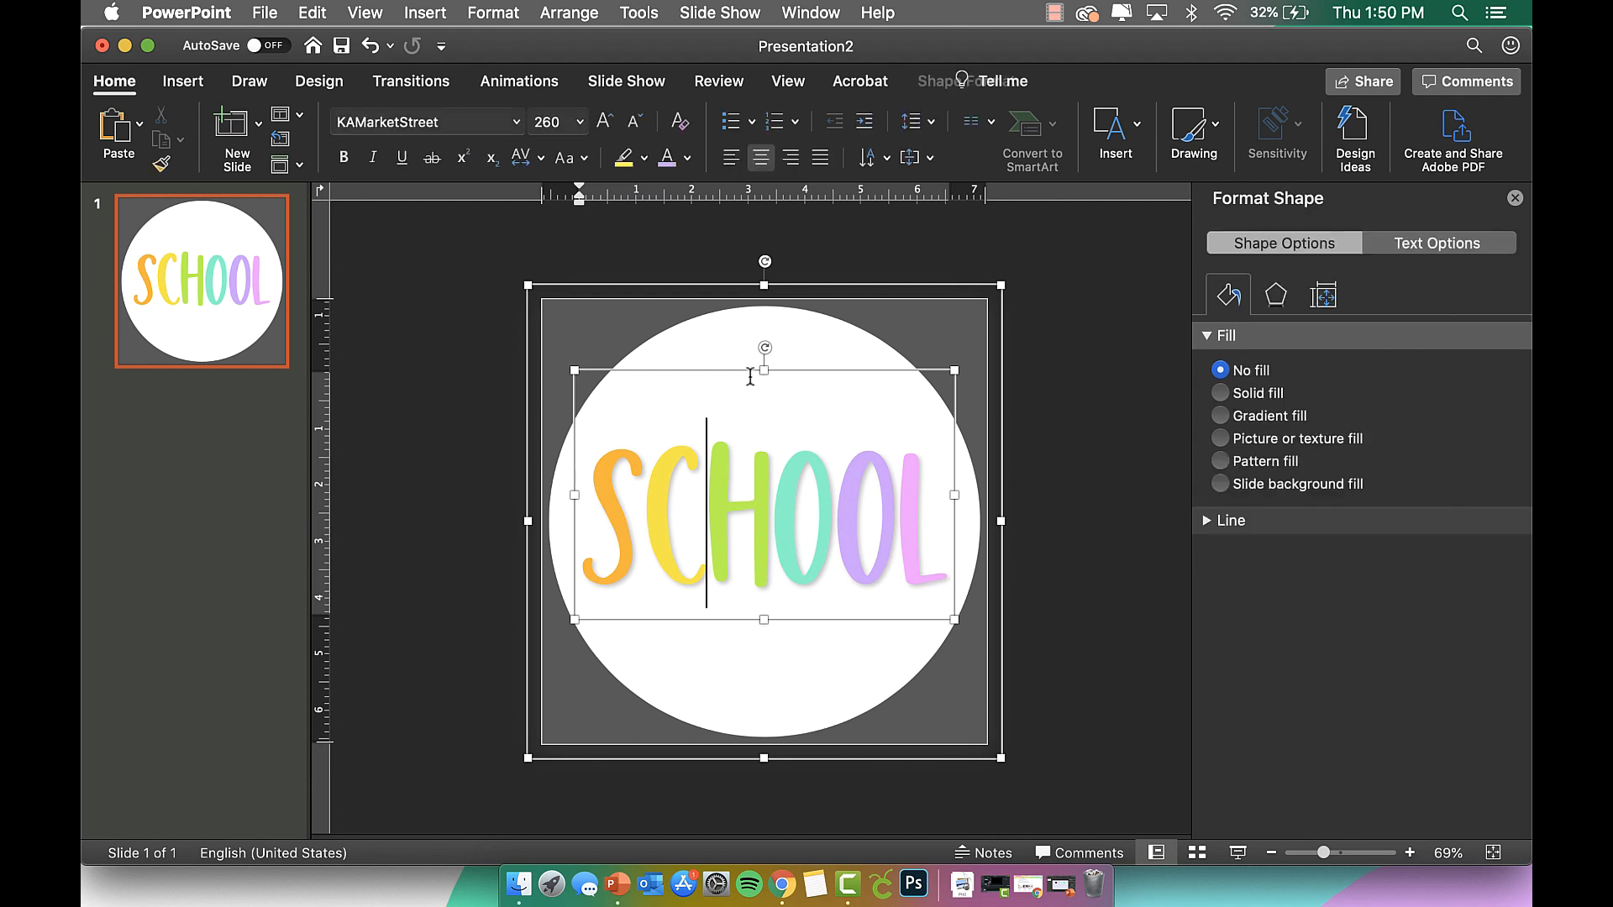
click(579, 125)
click(548, 123)
click(548, 123)
text(2)
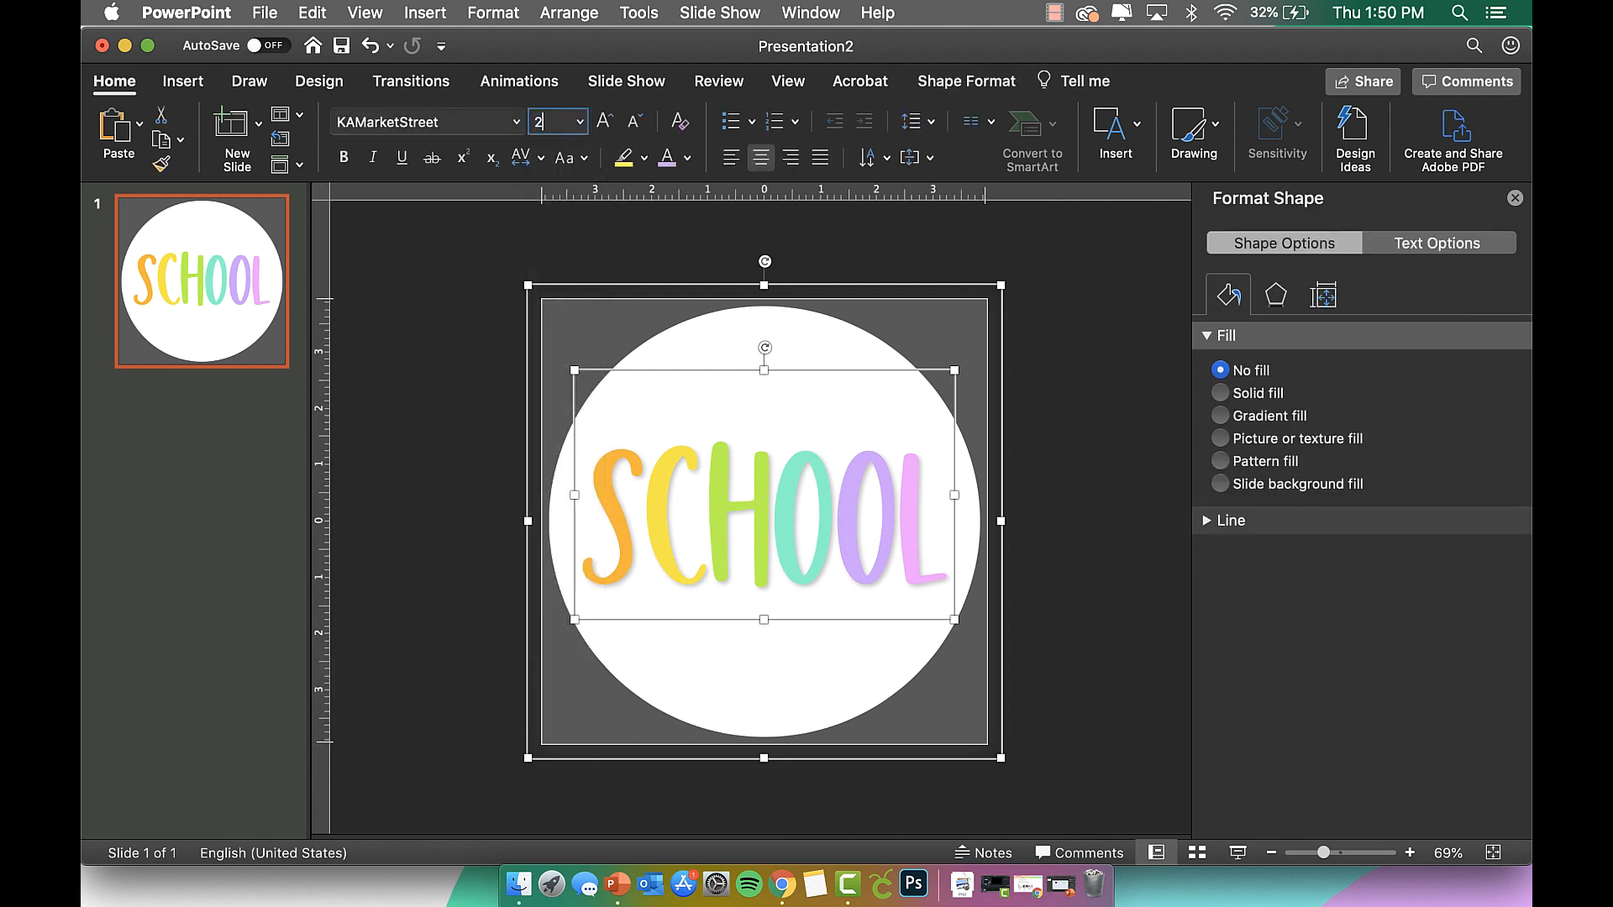
text(40)
key(Return)
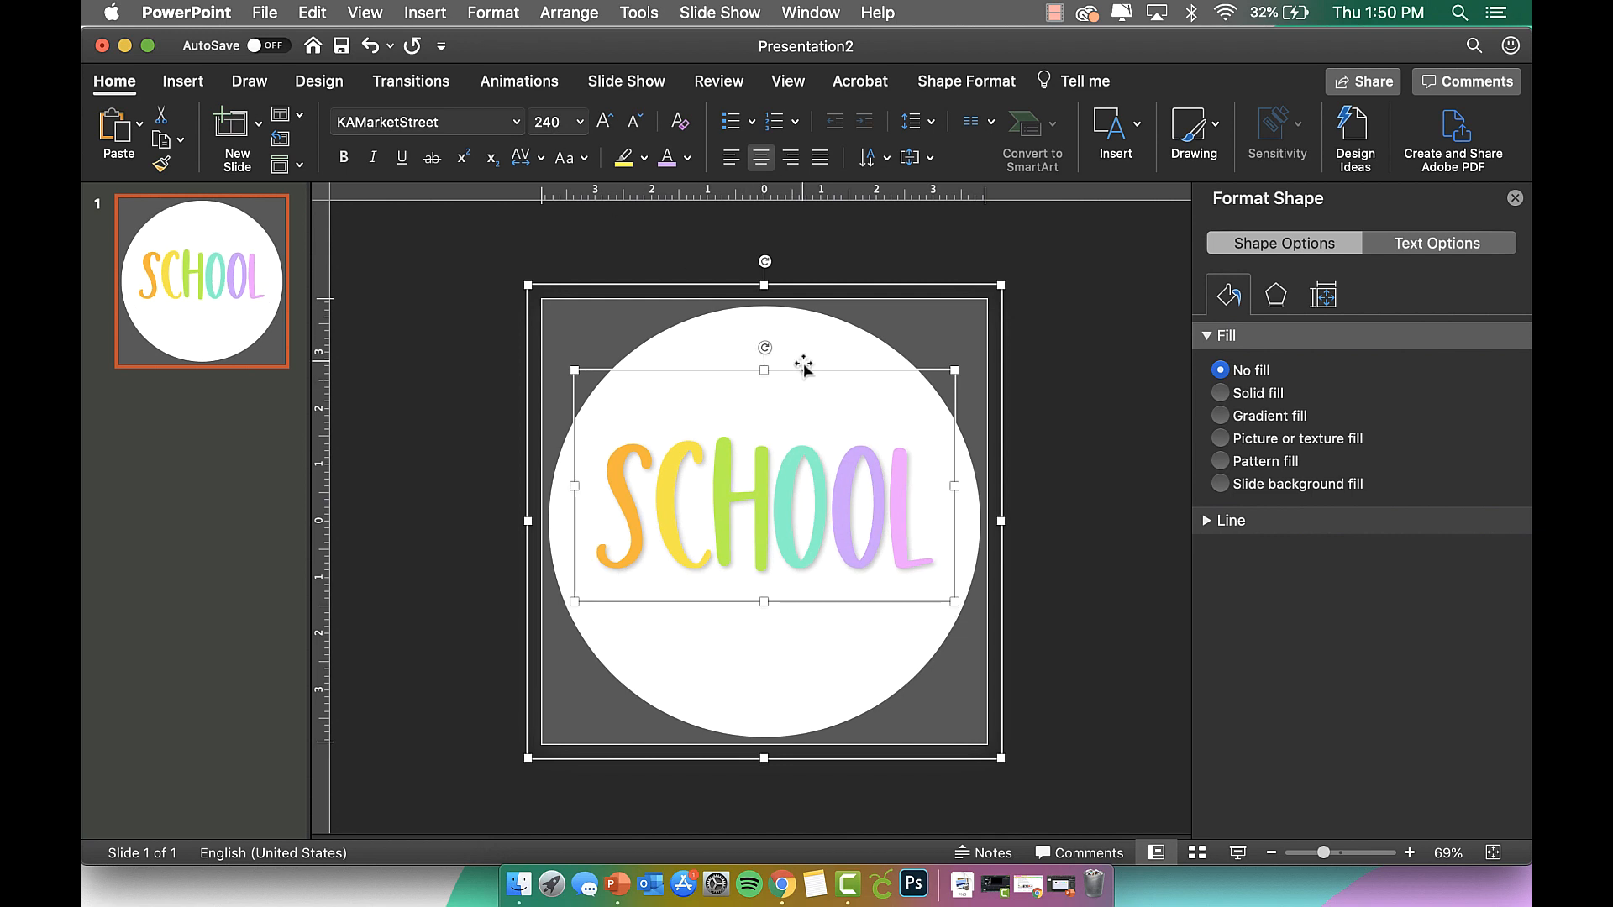
drag(803, 369, 804, 395)
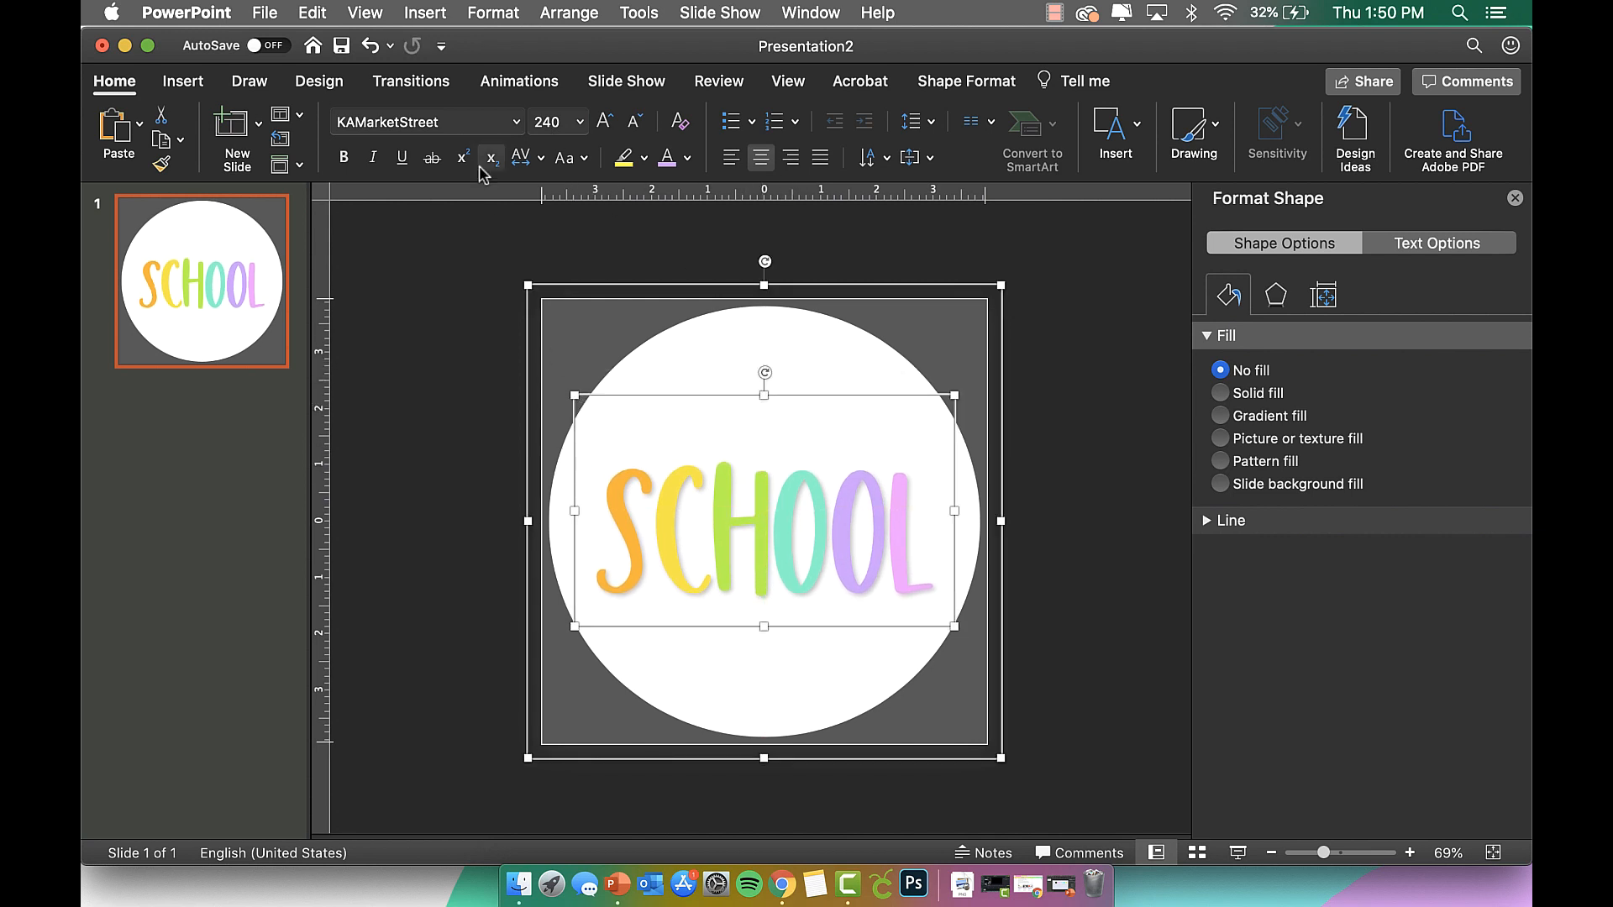
Reduce the SCHOOL text further to 220 pt and reposition it in the circle.
click(546, 123)
text(22)
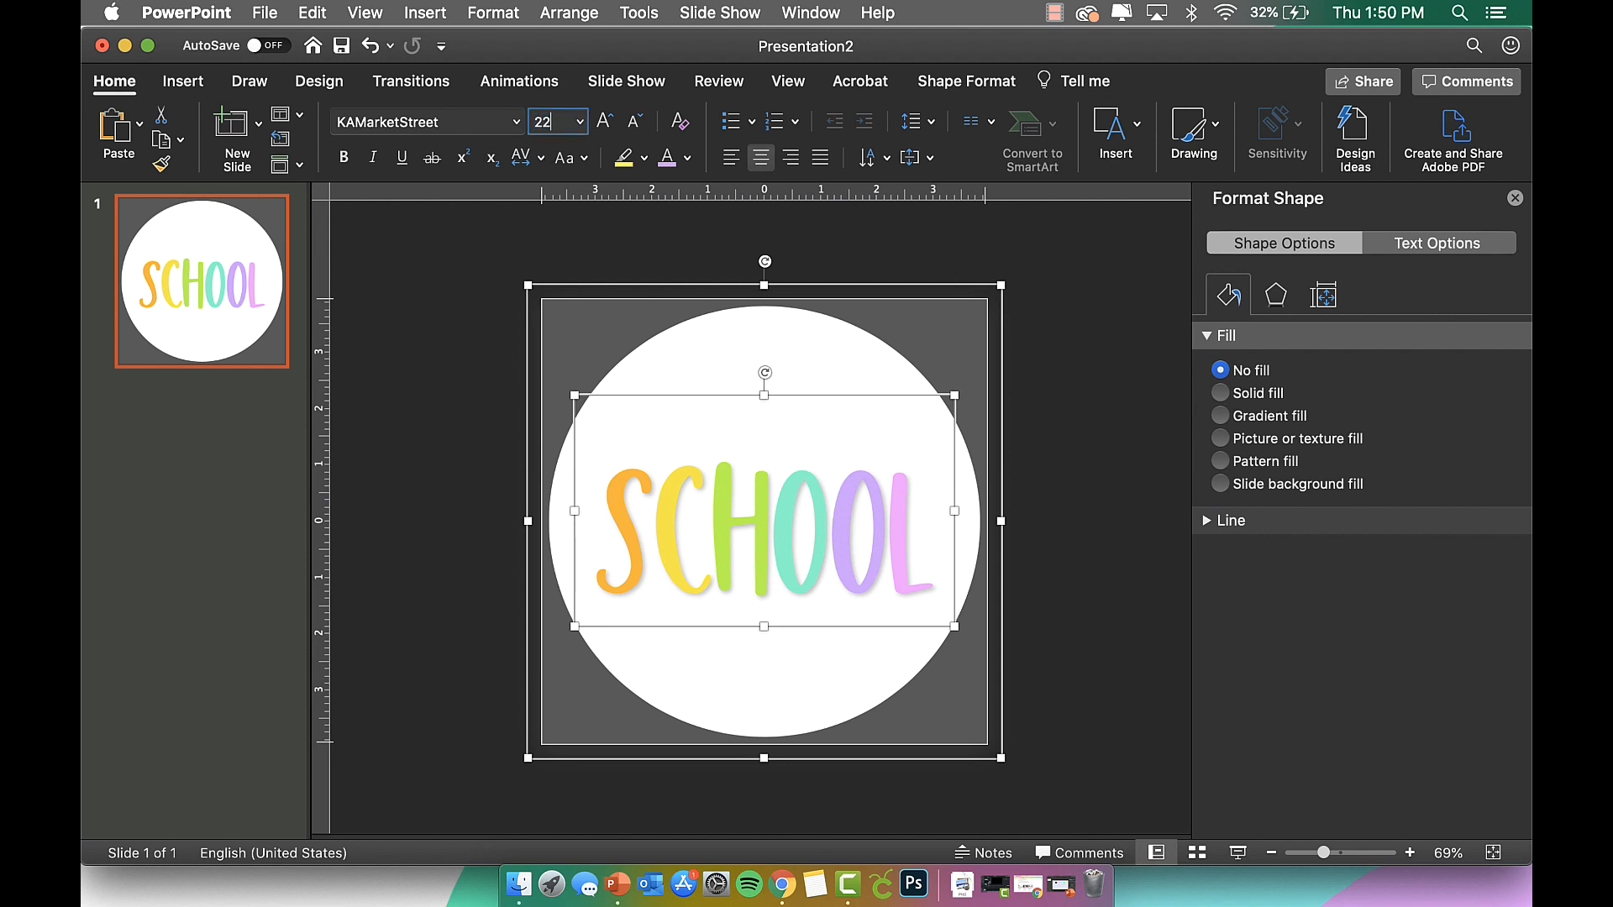
key(Return)
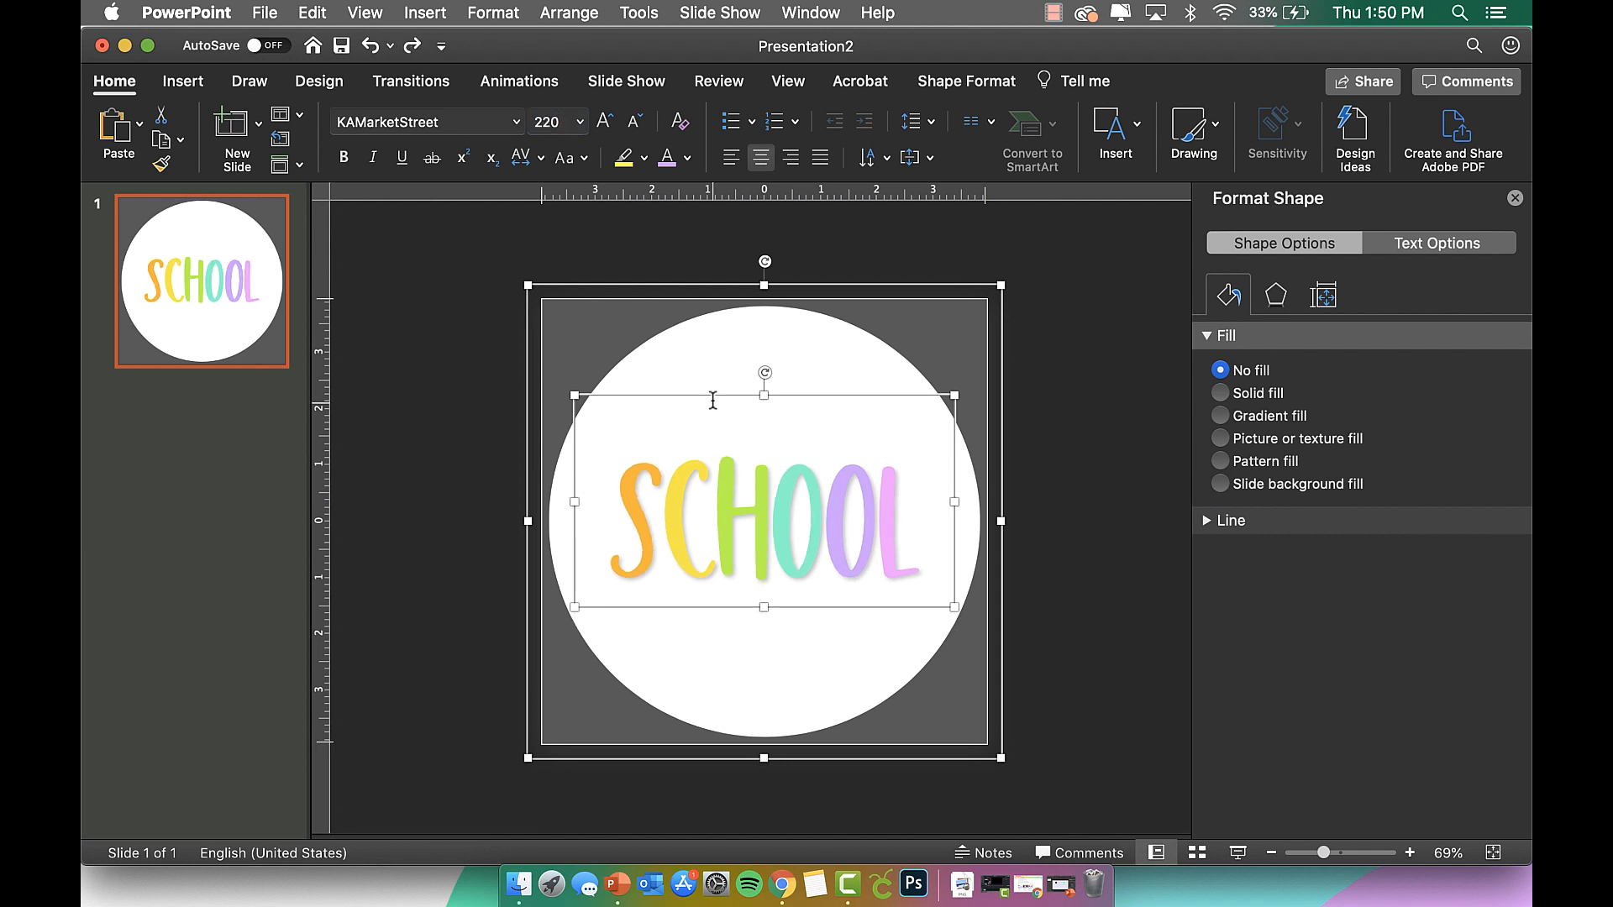
drag(715, 398, 715, 418)
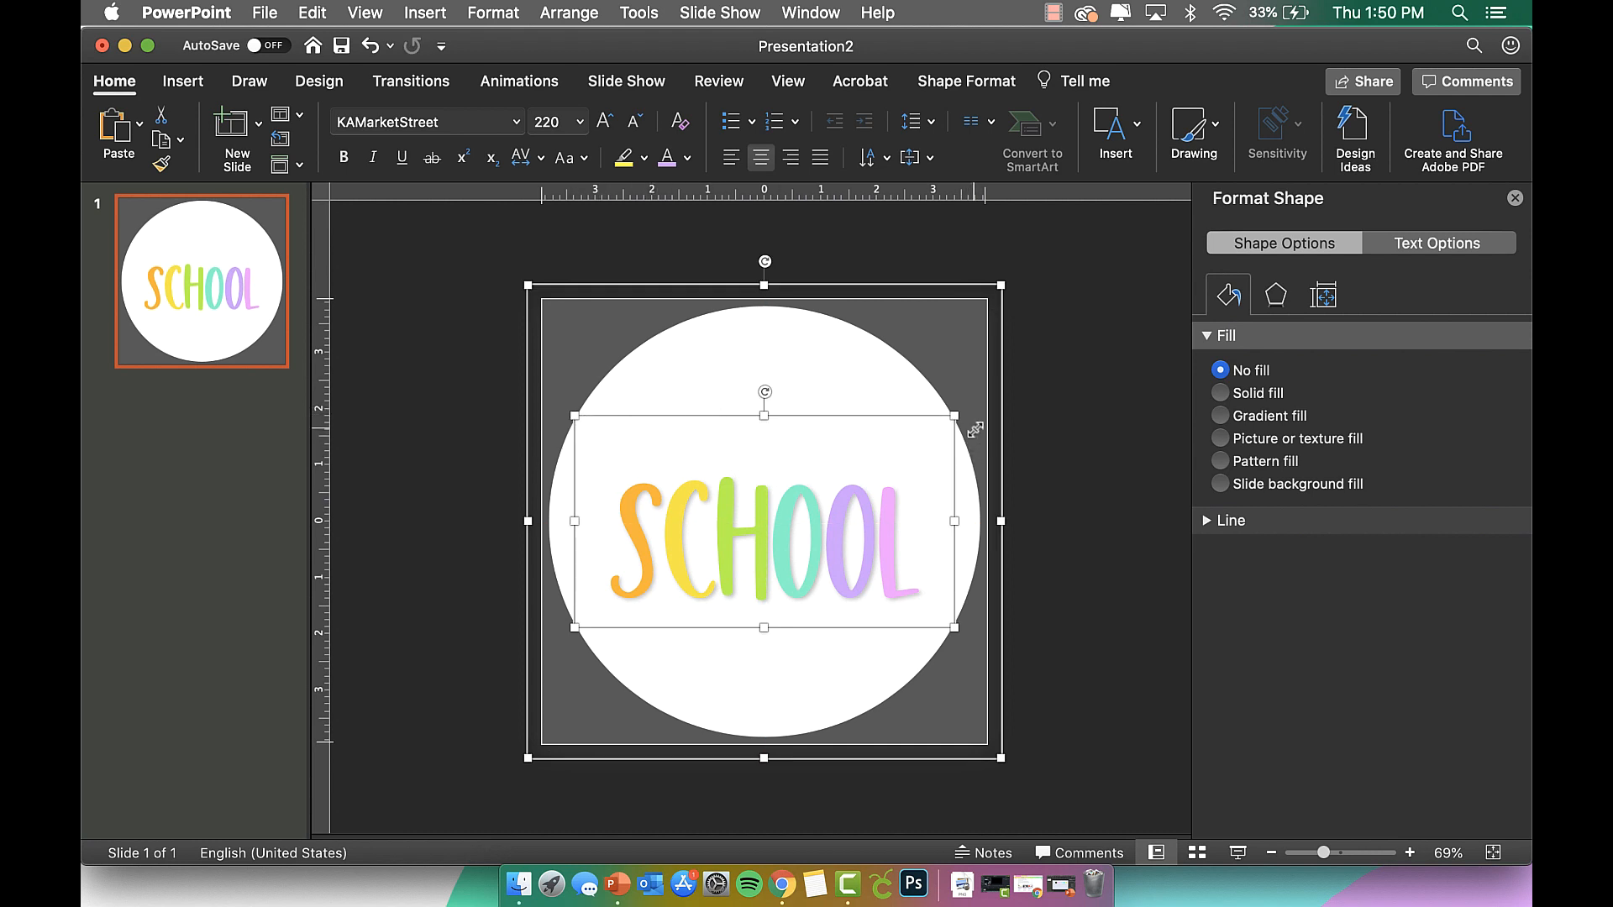
click(916, 388)
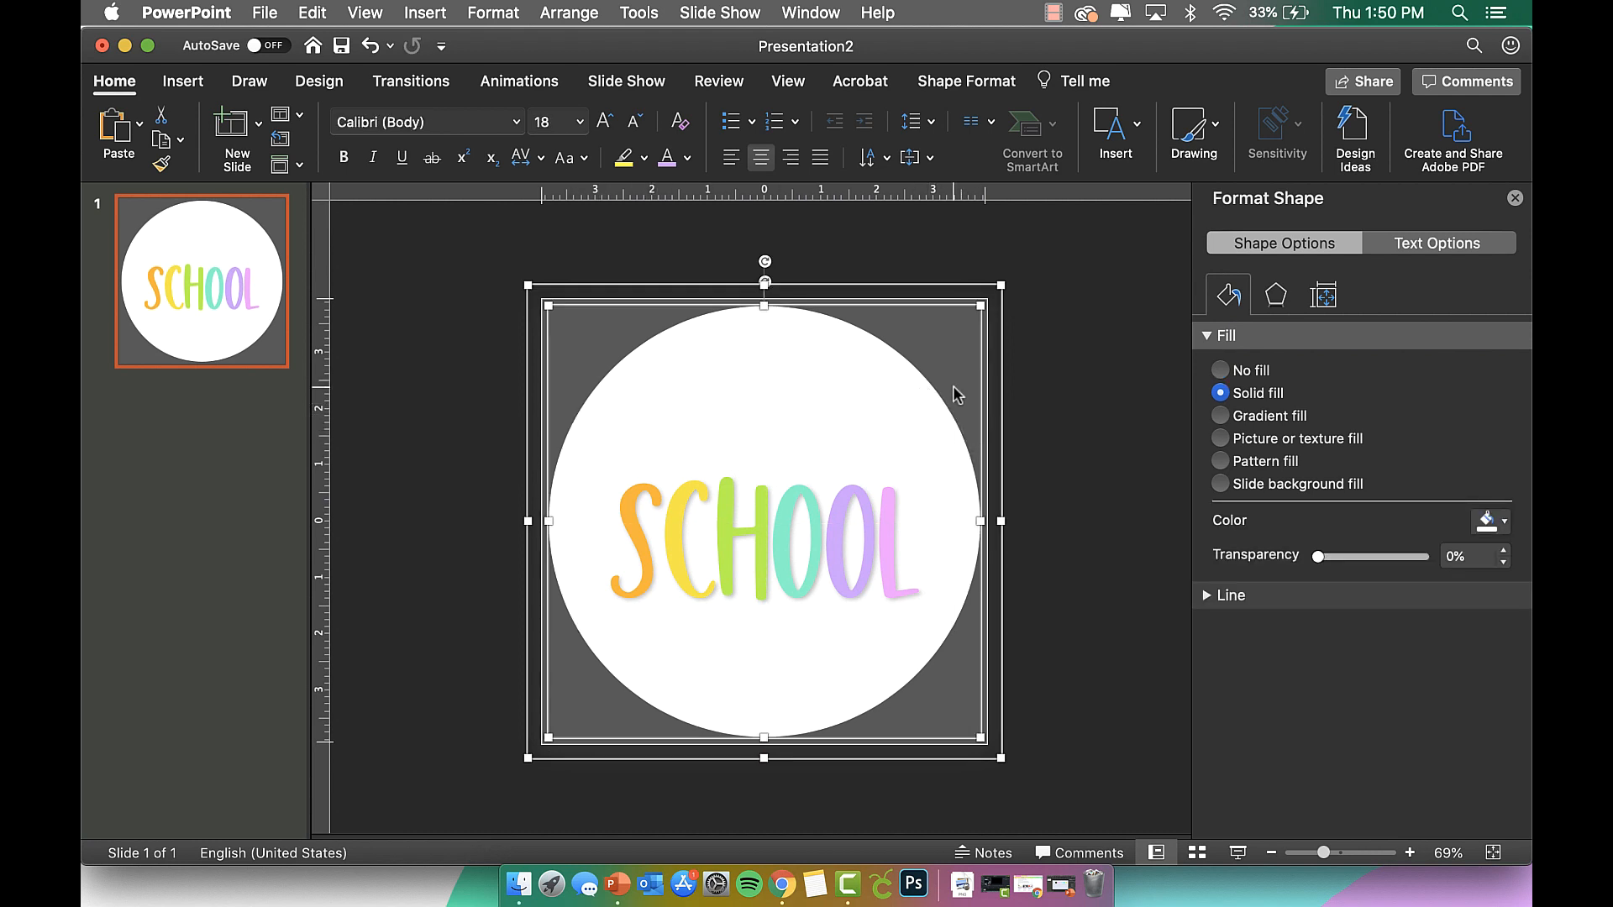
click(786, 520)
drag(814, 415, 813, 402)
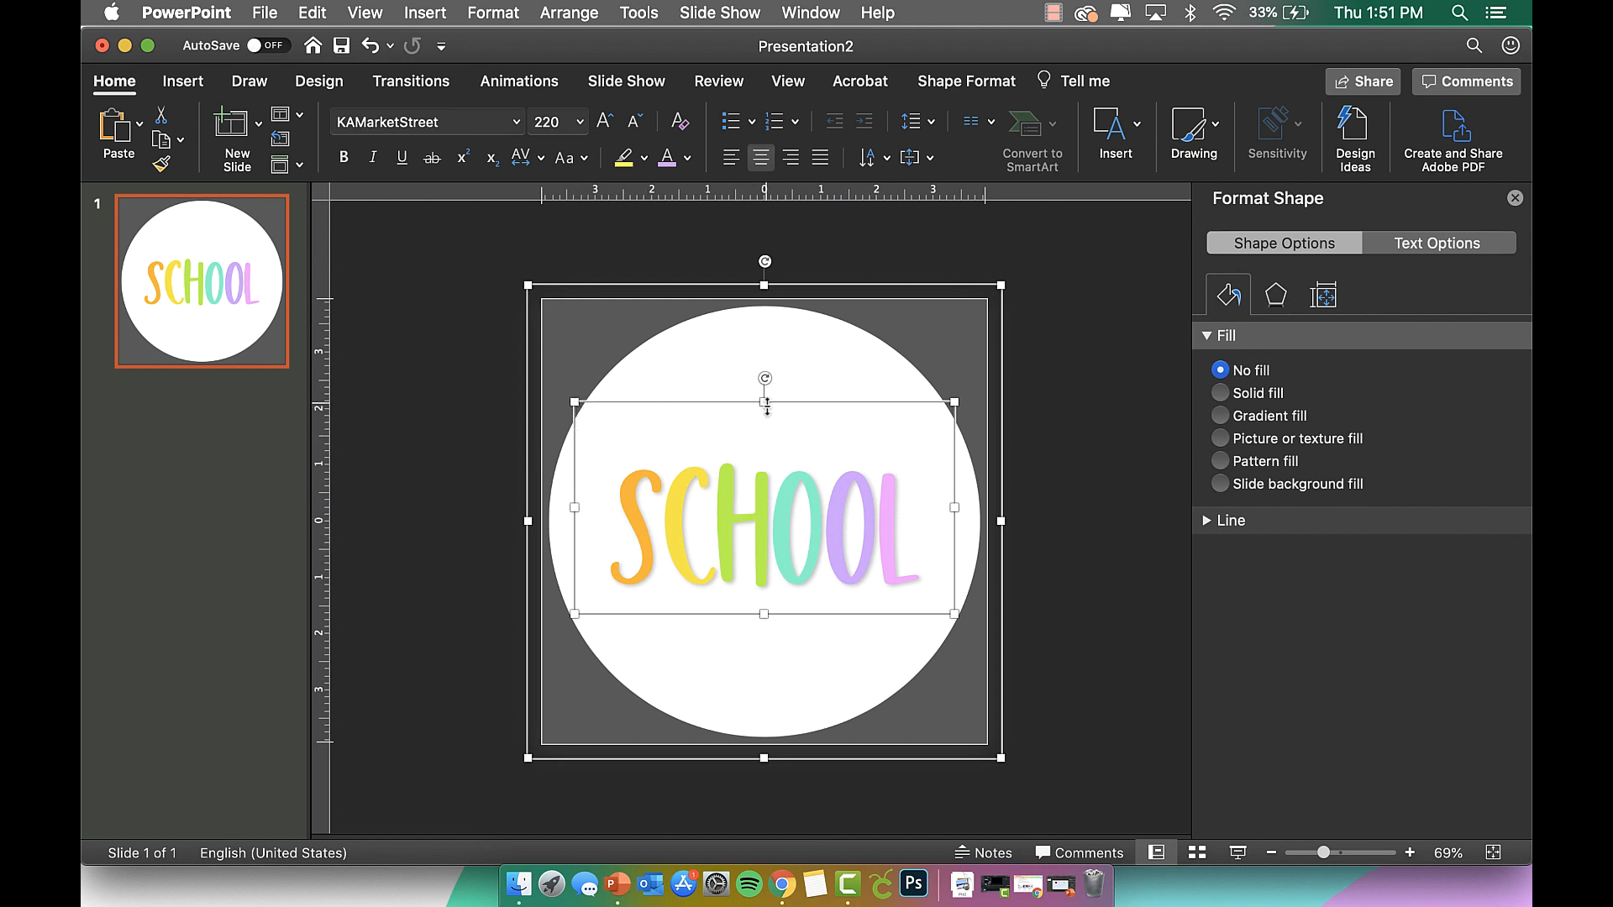
Set the SCHOOL text back to 260 pt and move it up to centre.
click(565, 123)
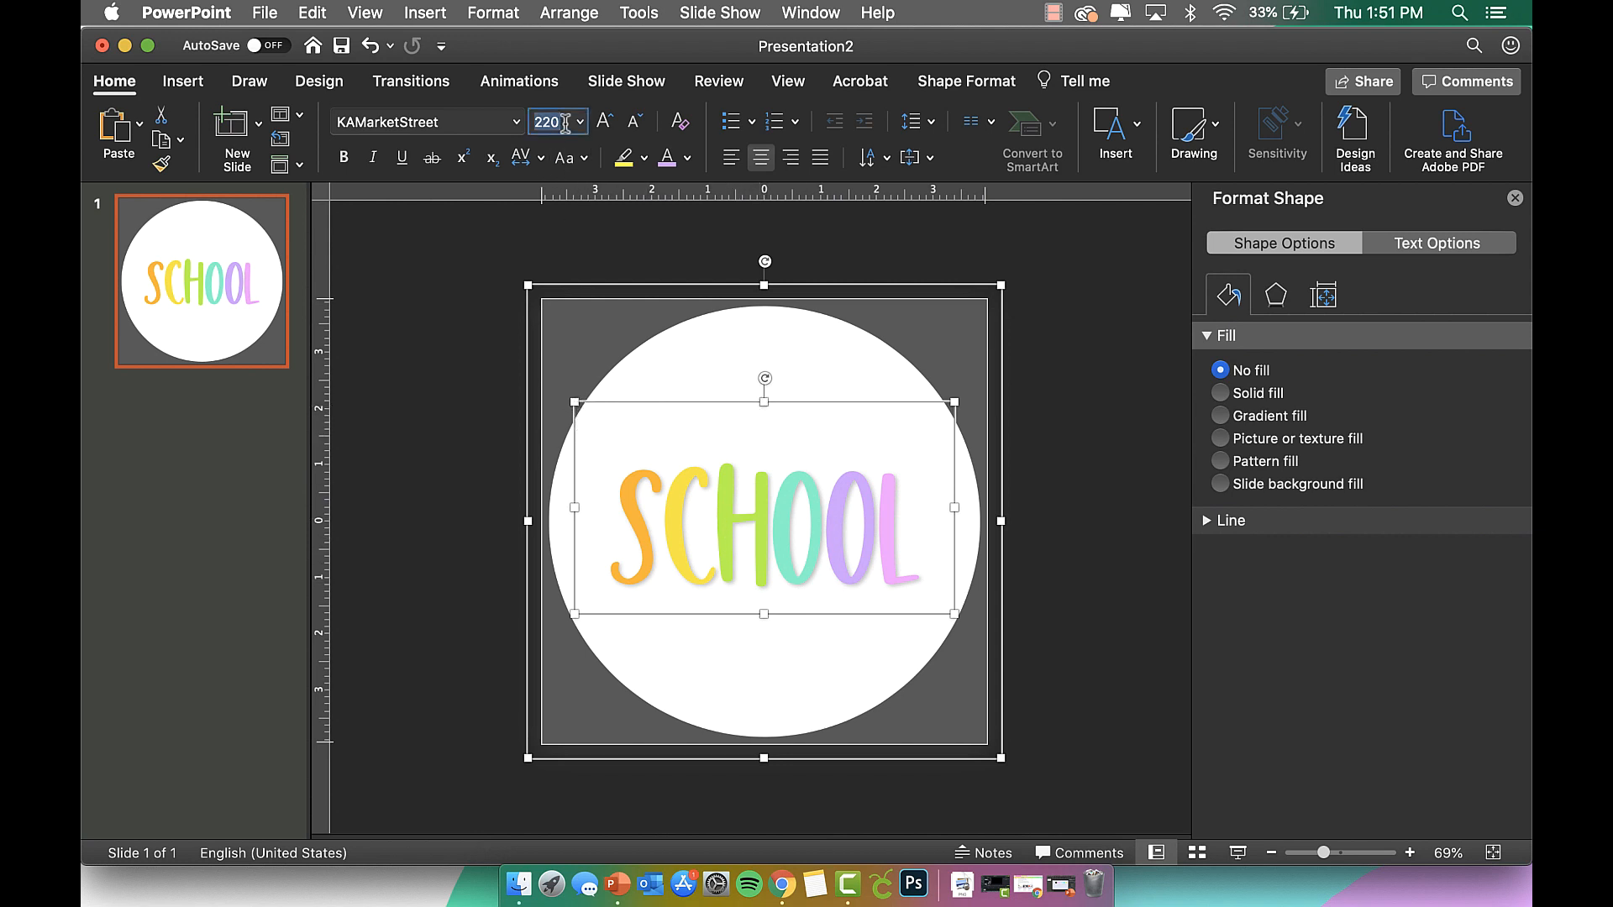
text(260)
key(Return)
drag(791, 403, 791, 376)
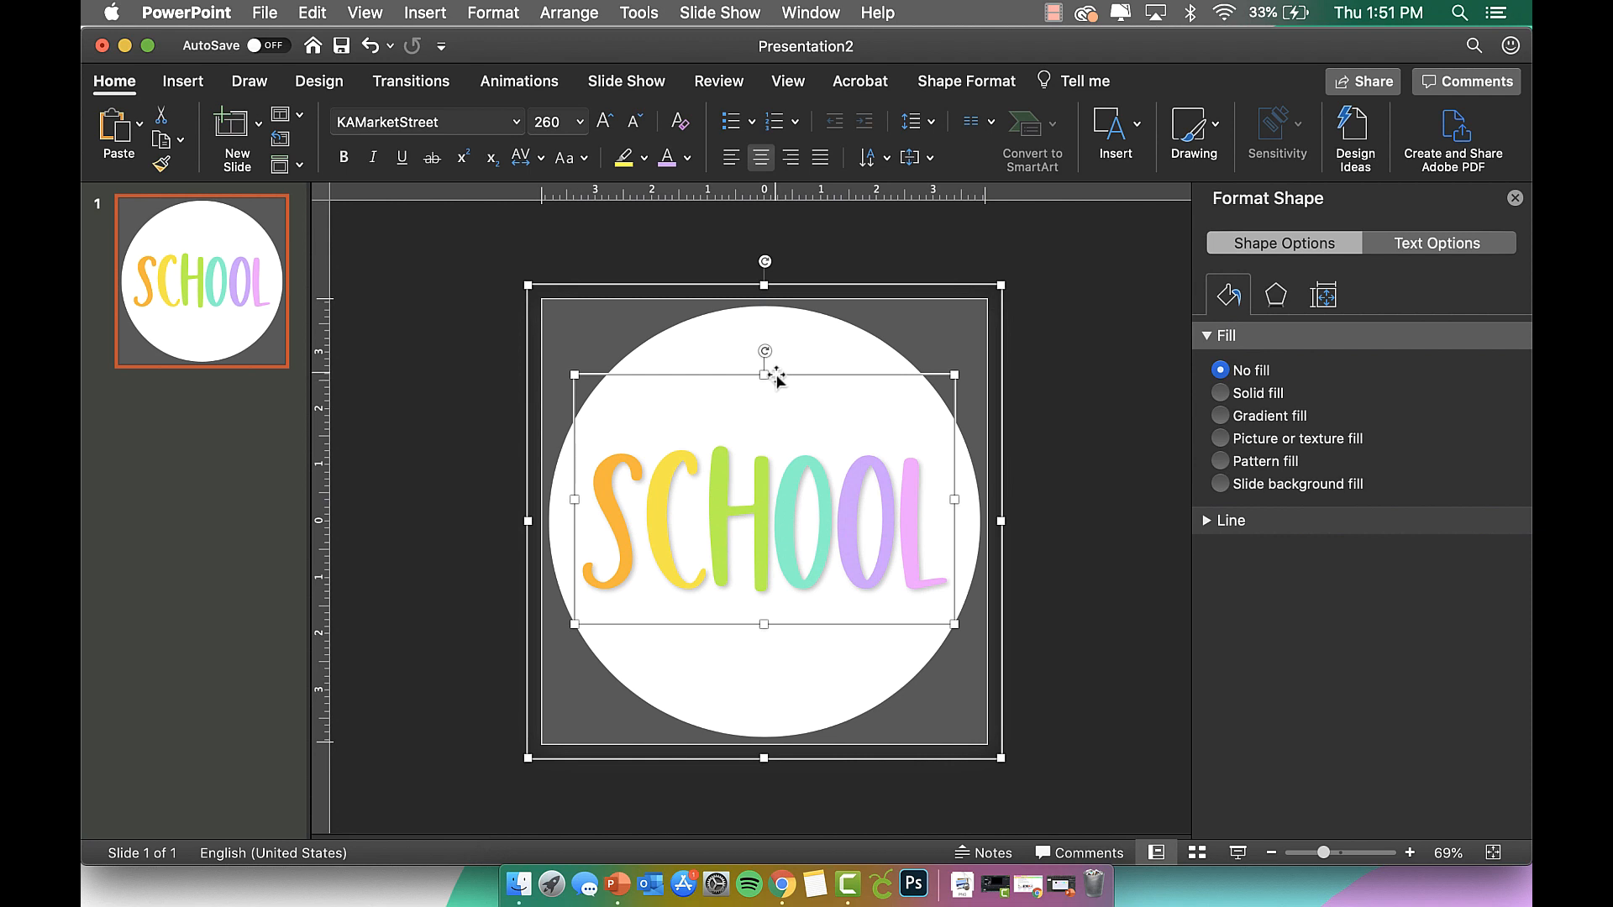
right_click(776, 380)
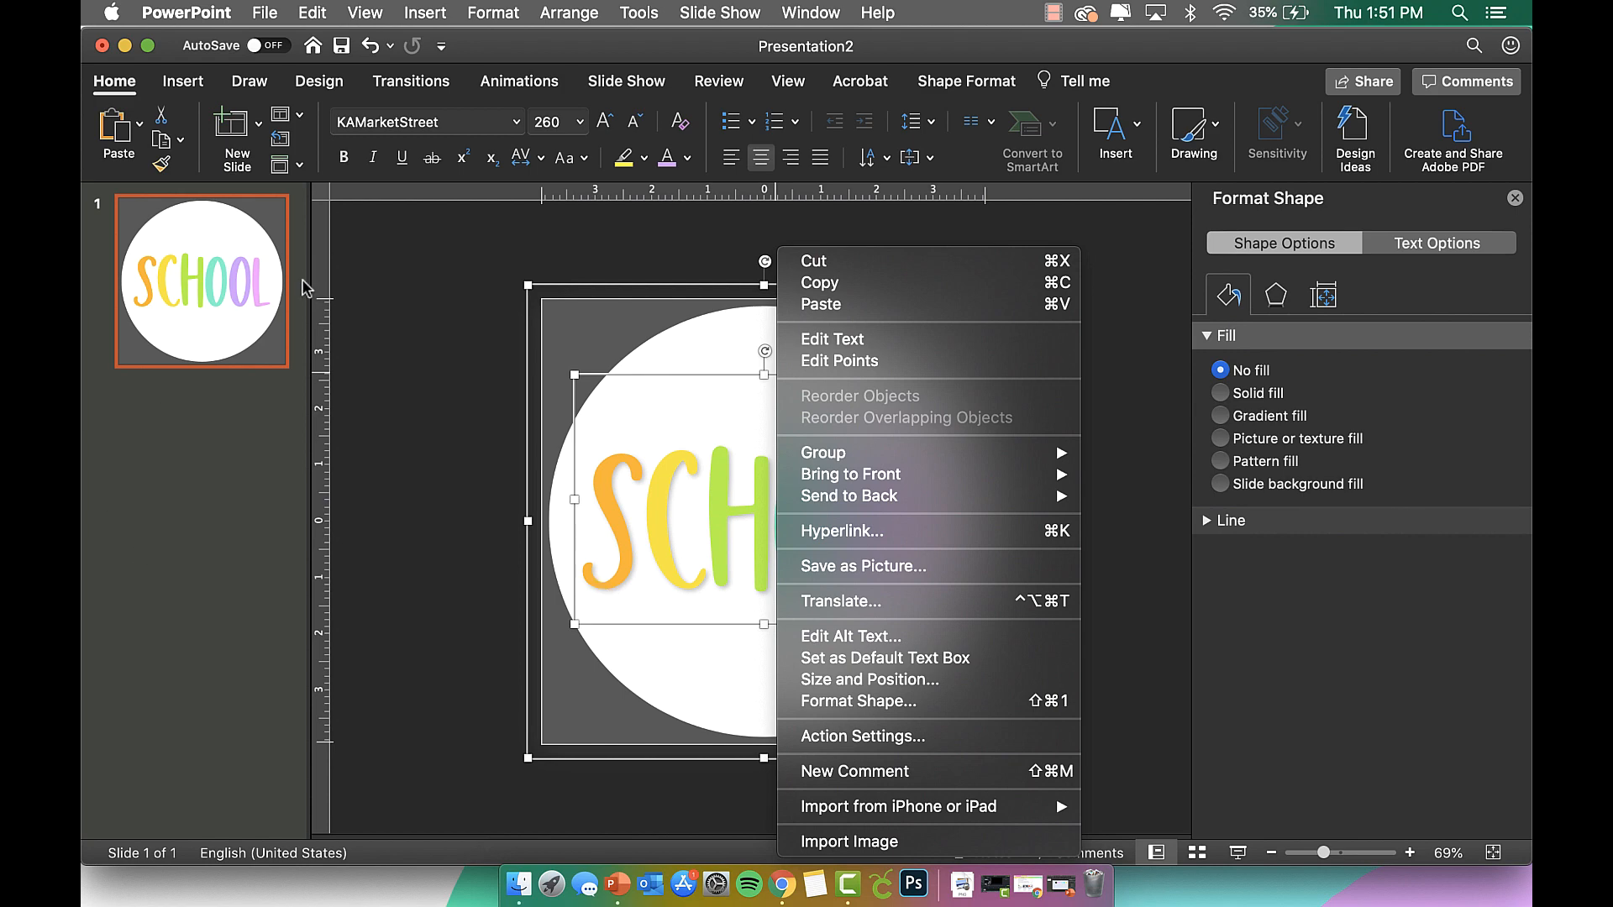
Duplicate the slide and delete the white circle from slide 2.
click(269, 295)
click(242, 304)
right_click(242, 304)
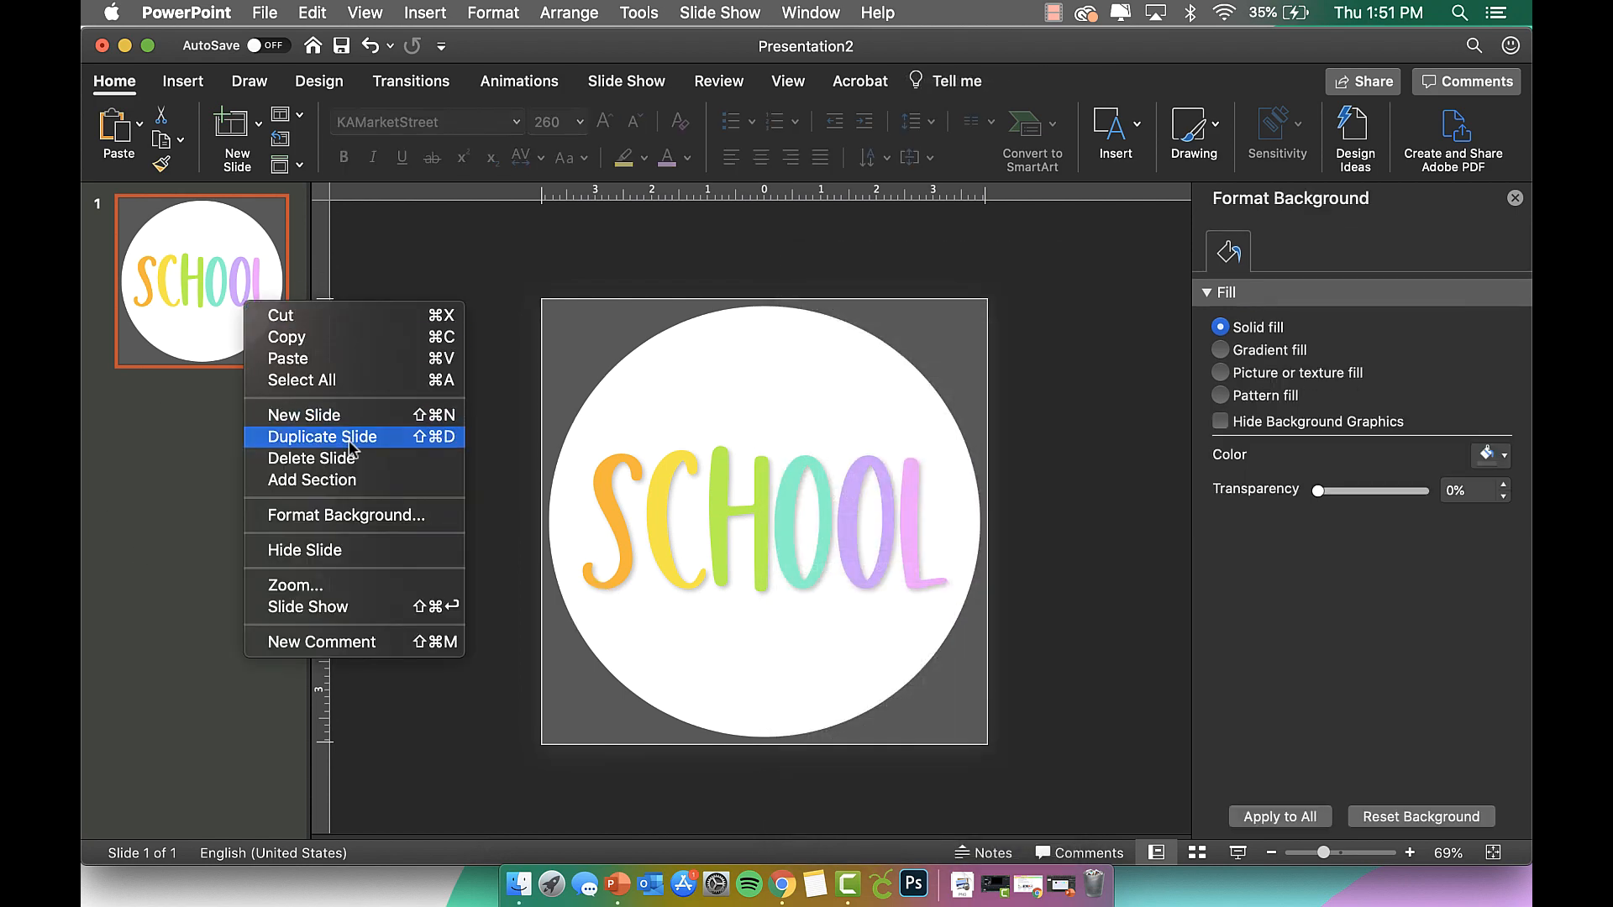
click(350, 437)
click(683, 359)
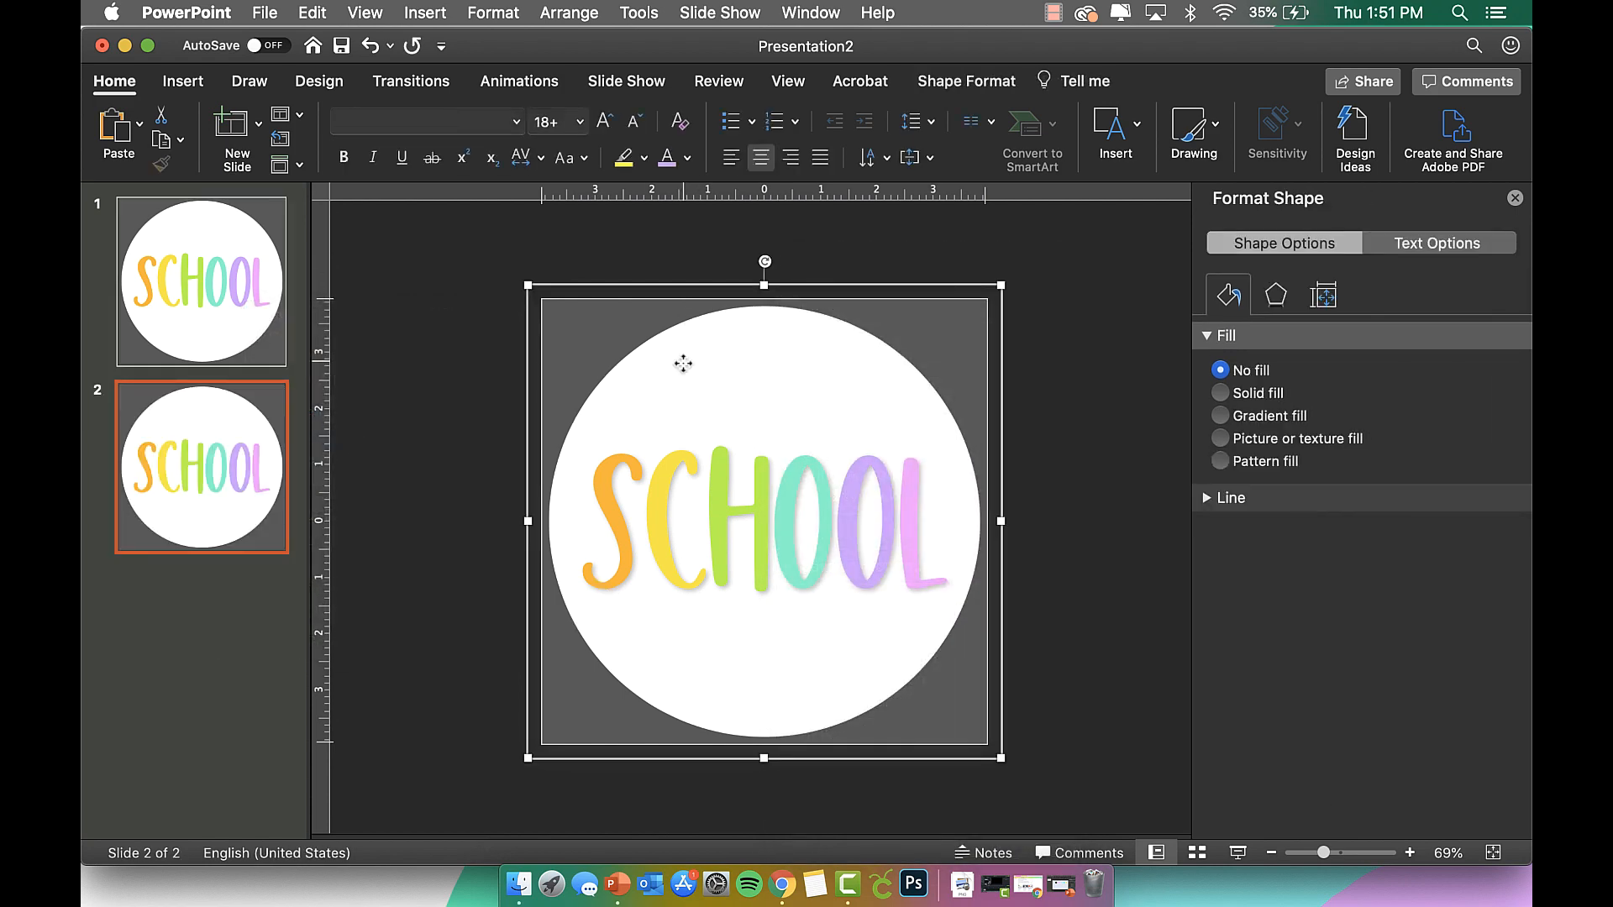
key(Delete)
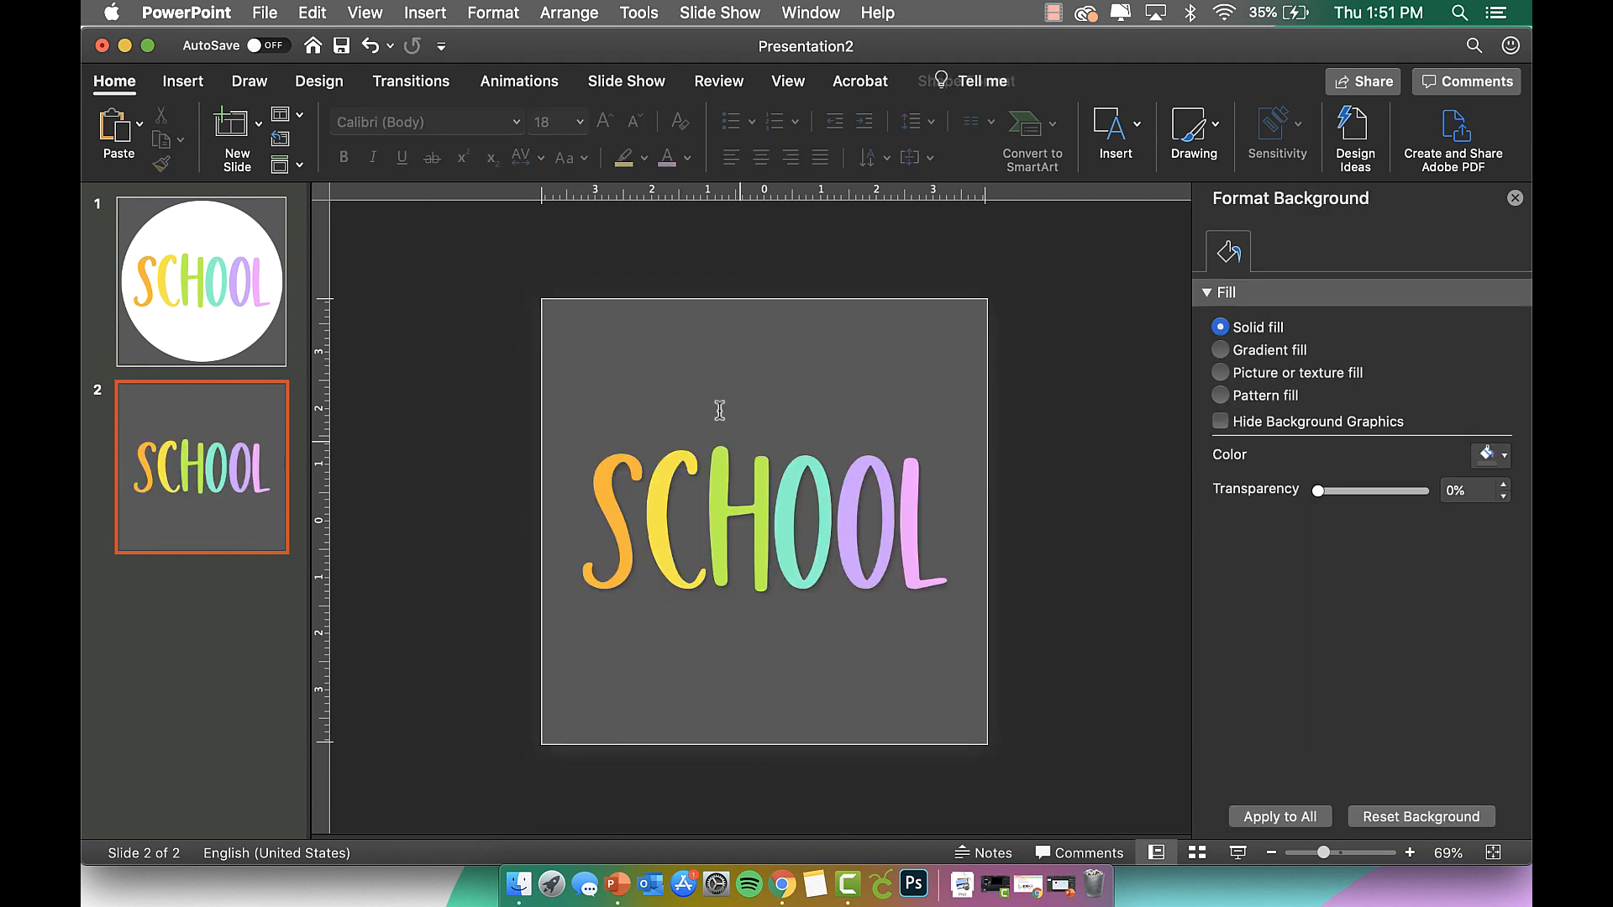
Save the SCHOOL lettering as a PNG picture, then return to slide 1.
click(777, 517)
right_click(797, 382)
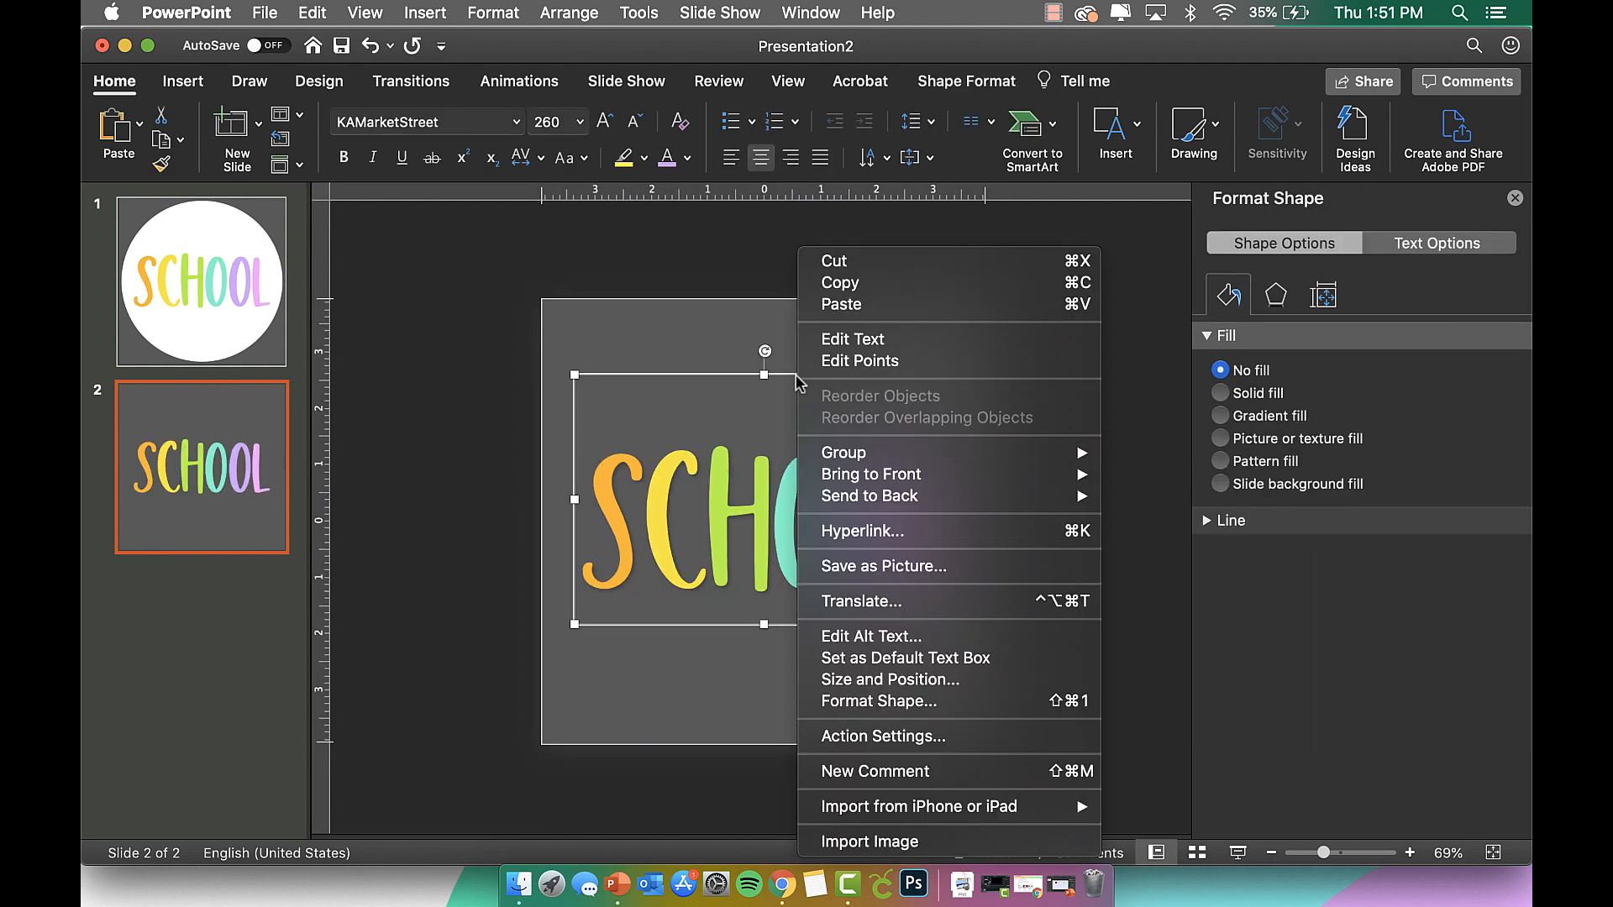
click(901, 567)
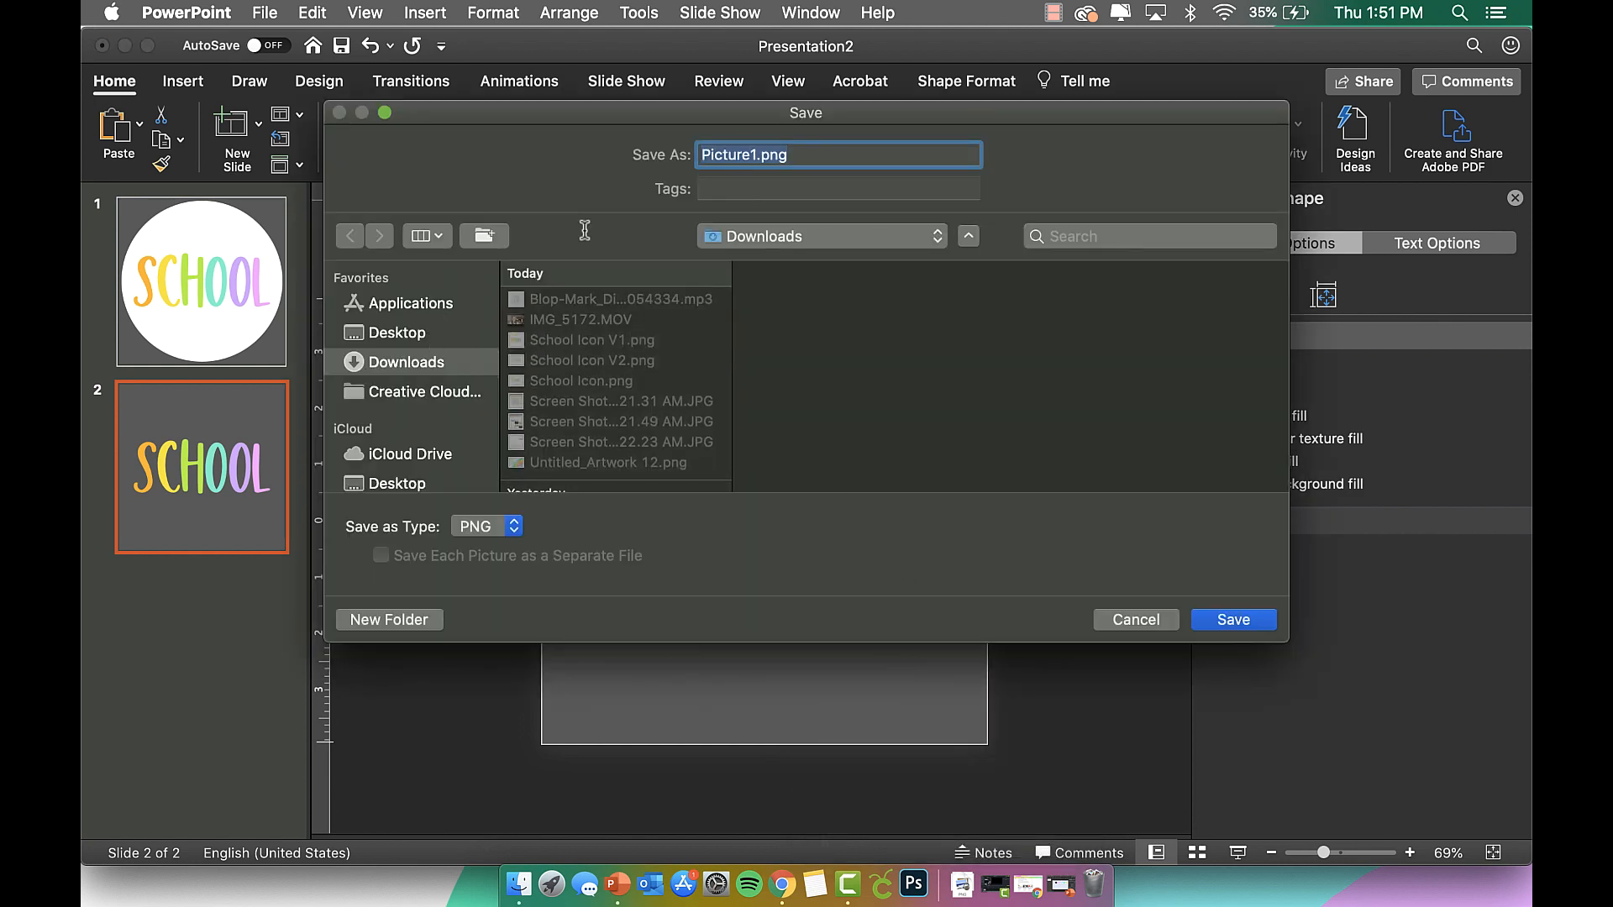
text(school label)
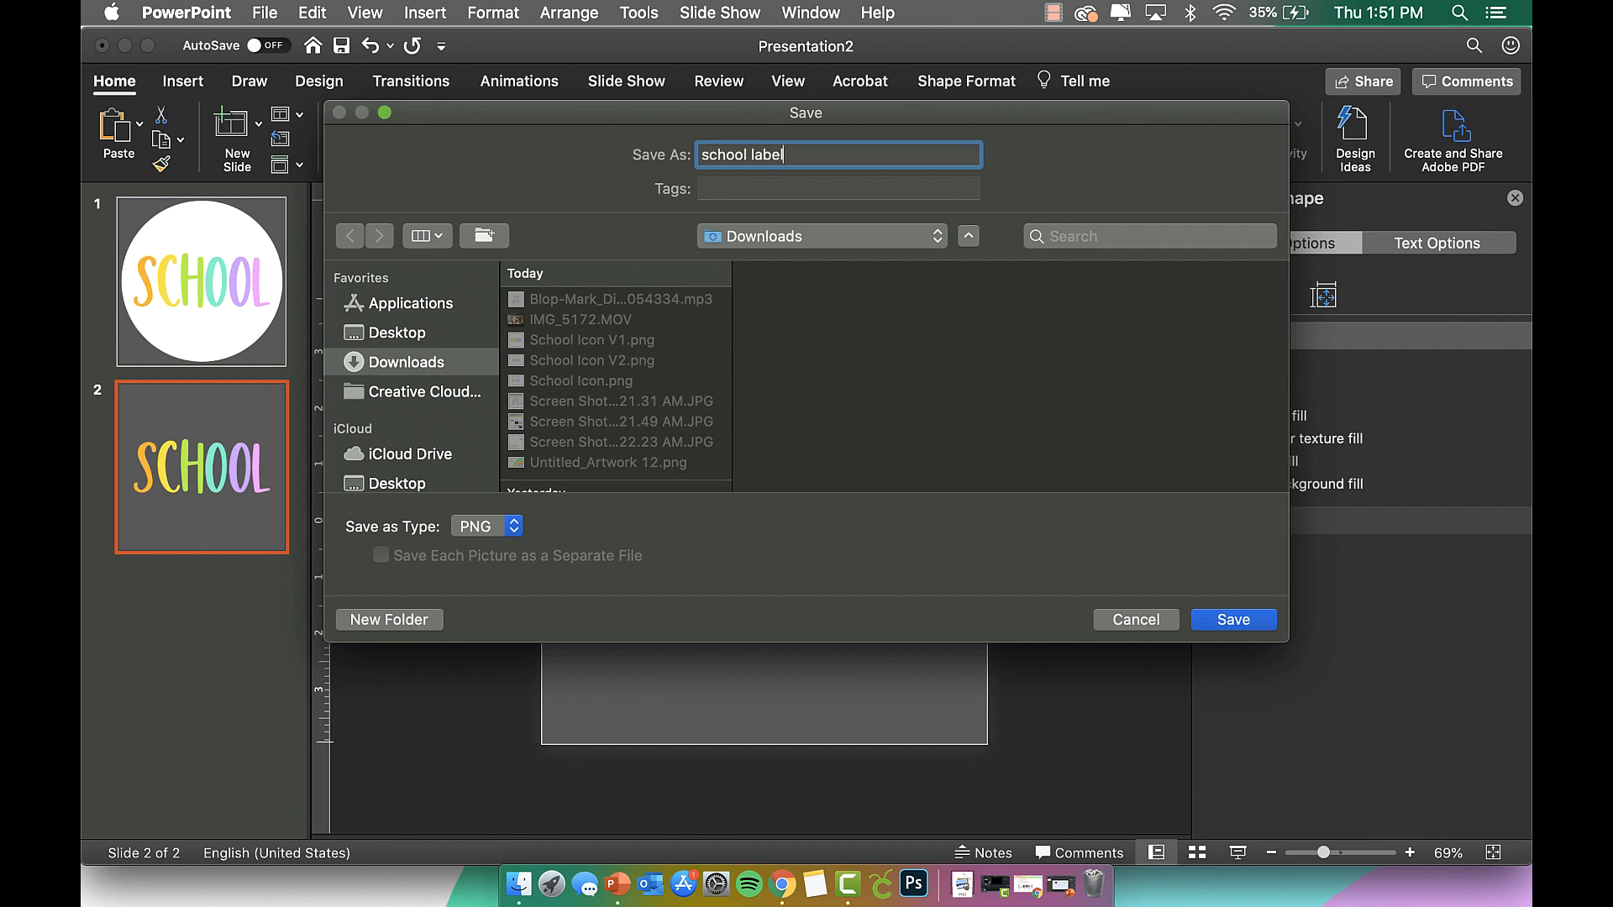
key(Return)
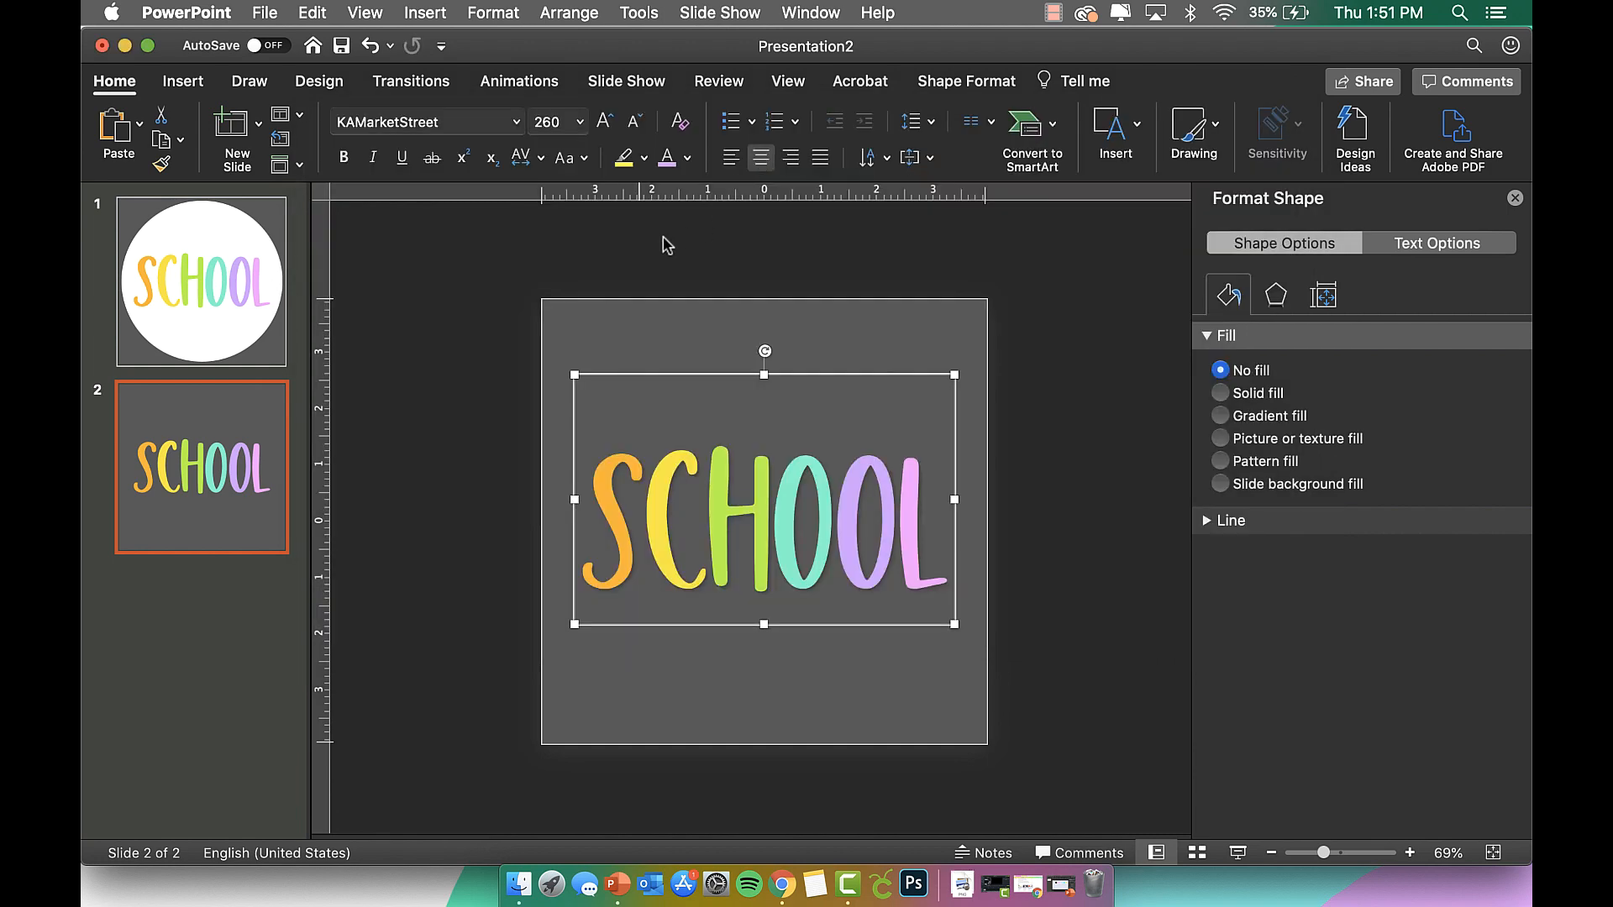
click(209, 300)
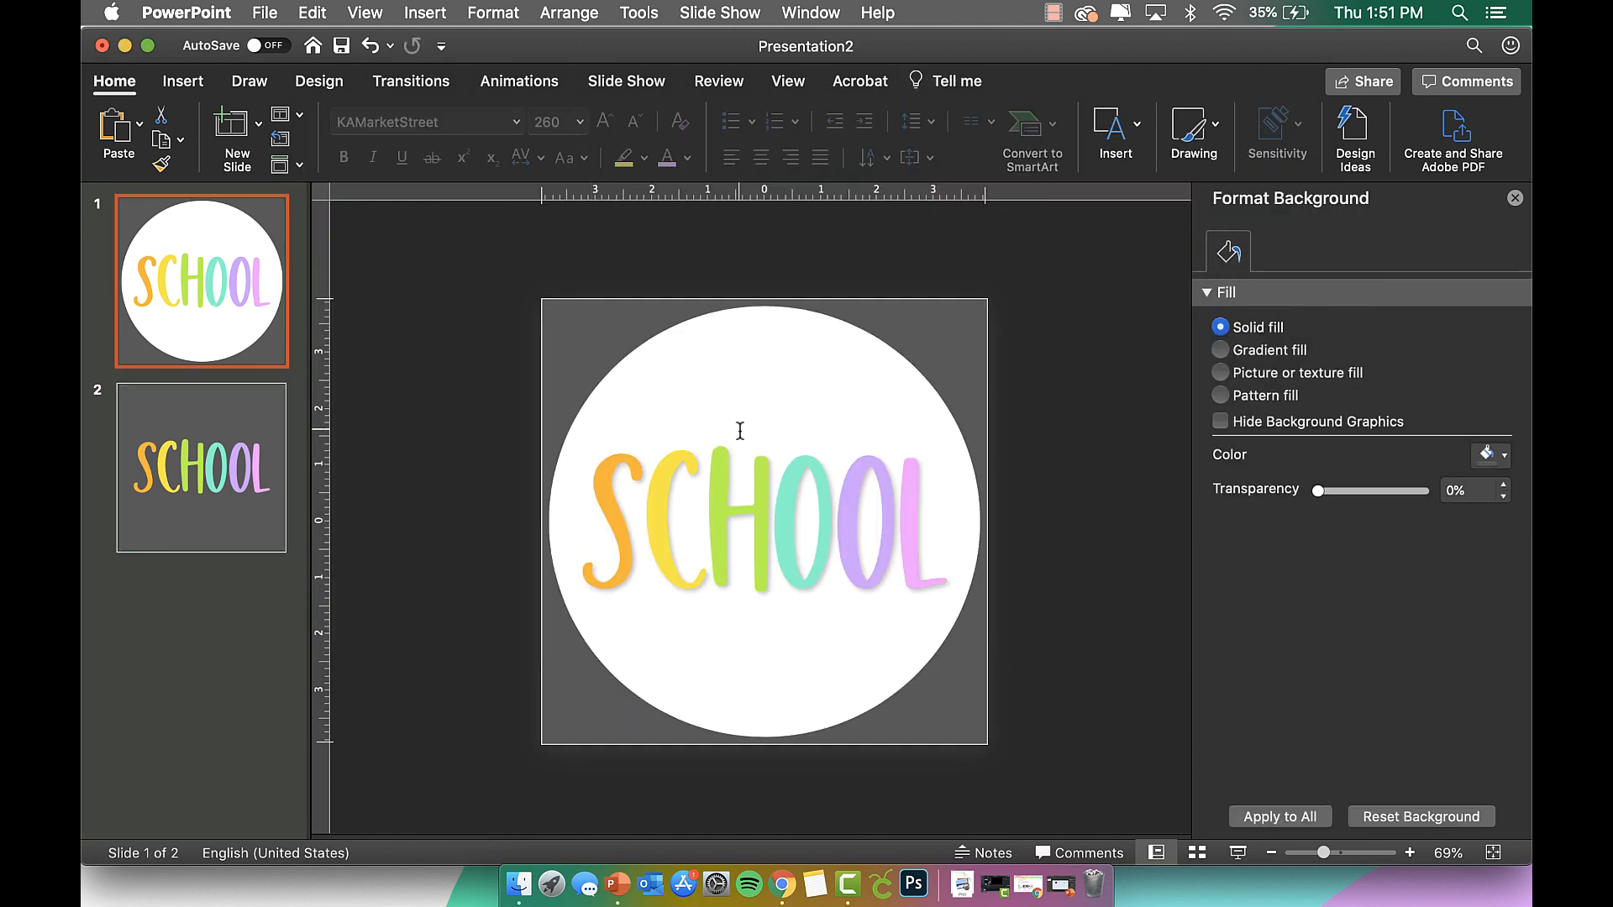
Delete the editable SCHOOL text on slide 1 and drag school label.png from Downloads onto it.
click(739, 429)
key(Delete)
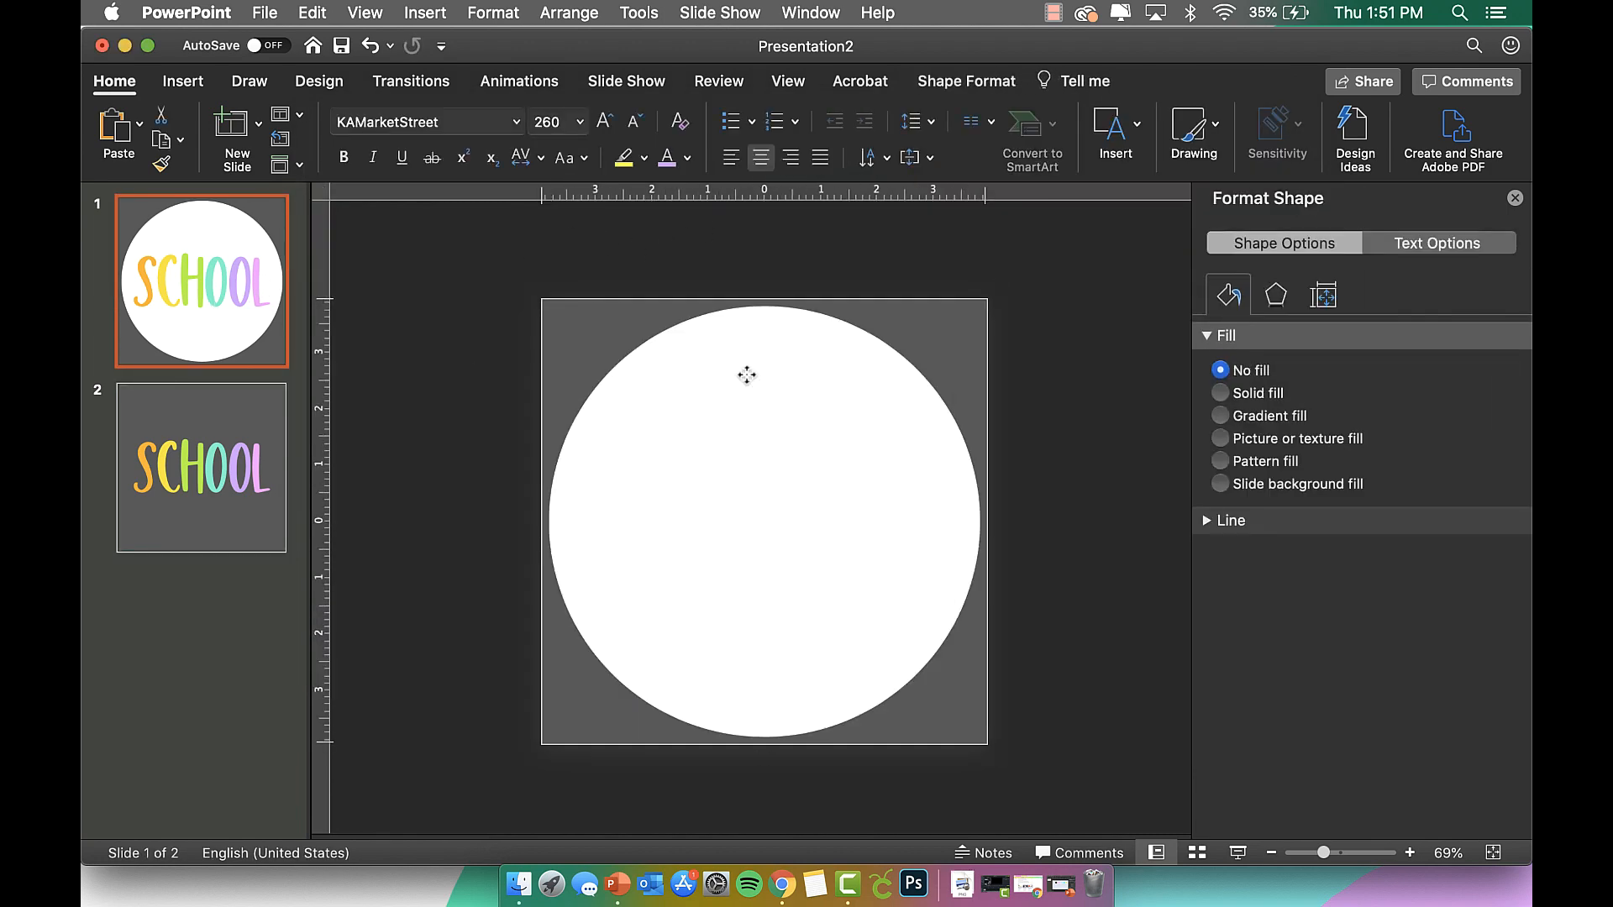
click(519, 884)
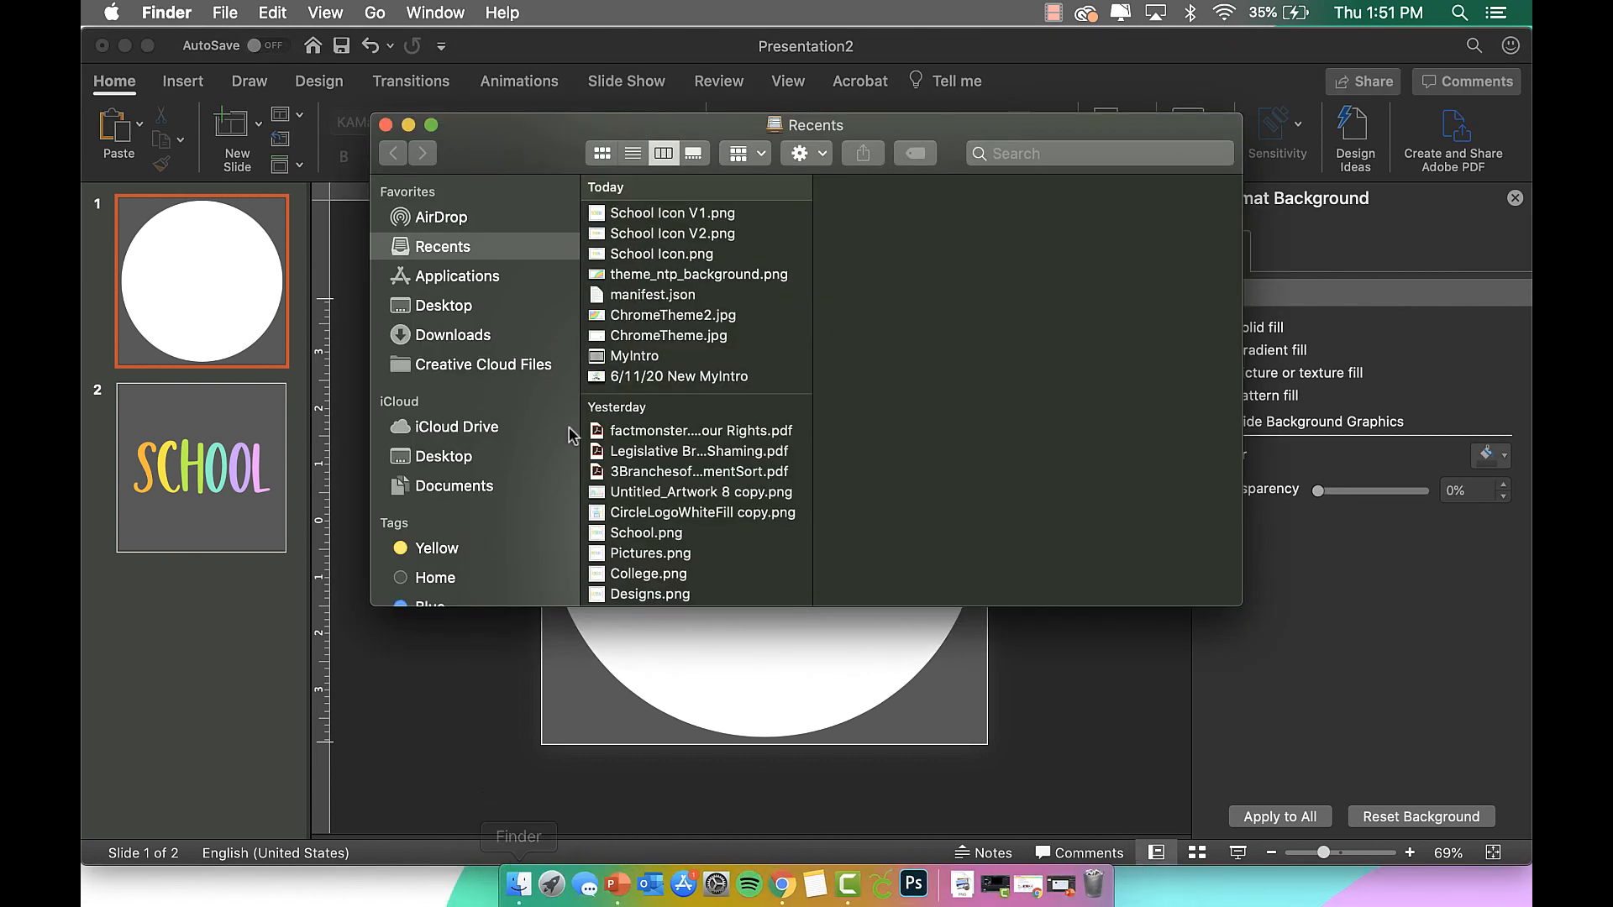
click(490, 308)
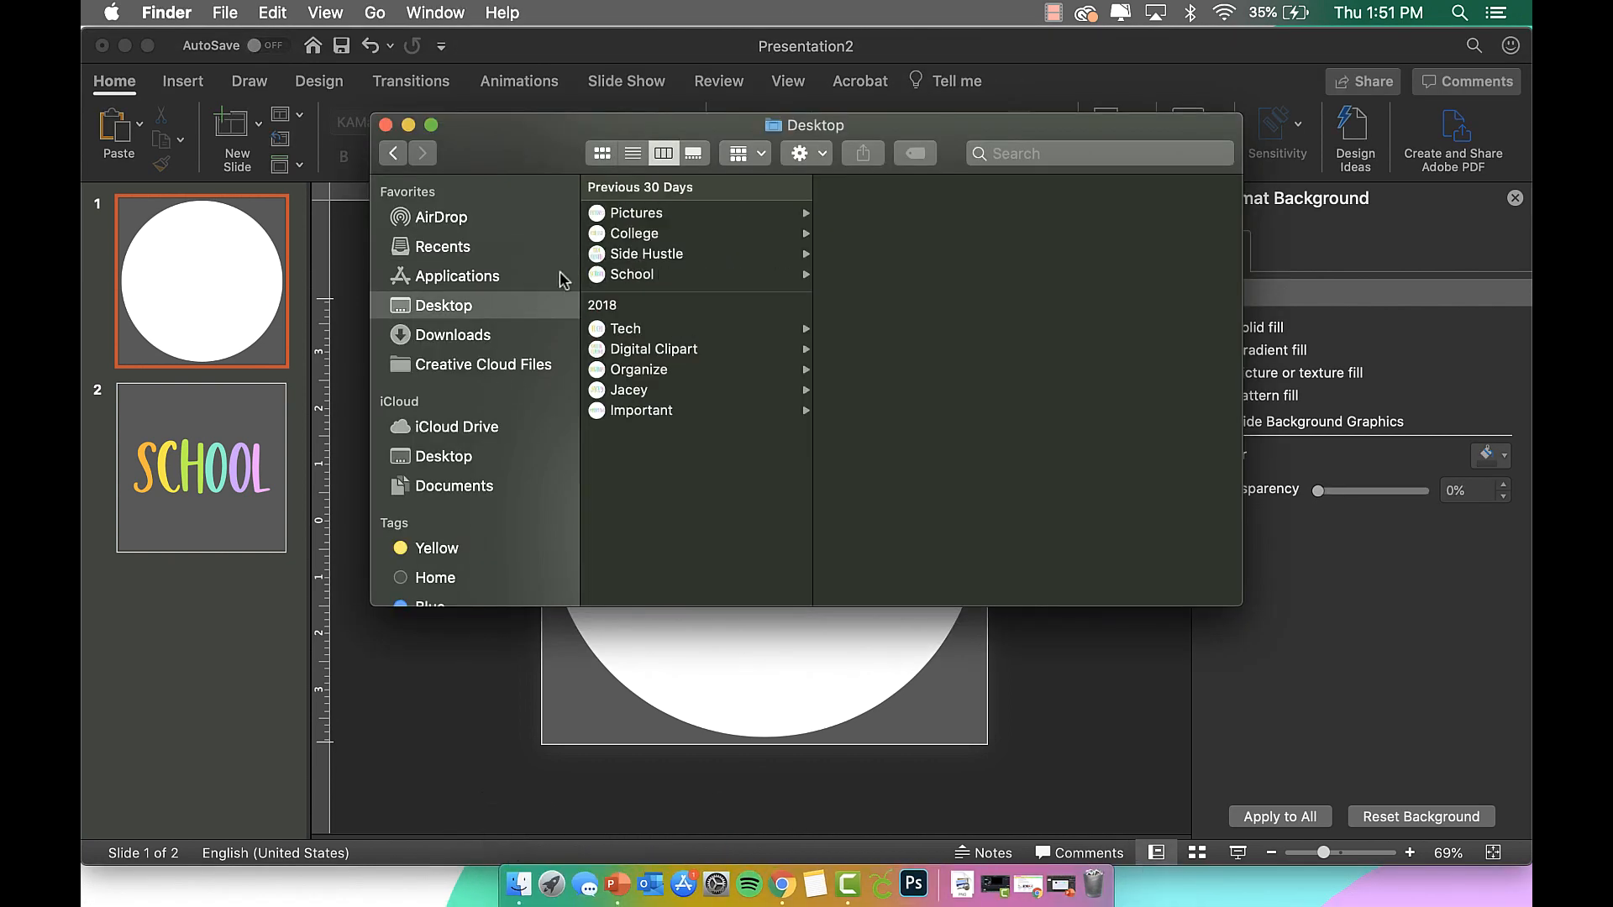
click(514, 334)
click(697, 214)
drag(698, 215, 783, 653)
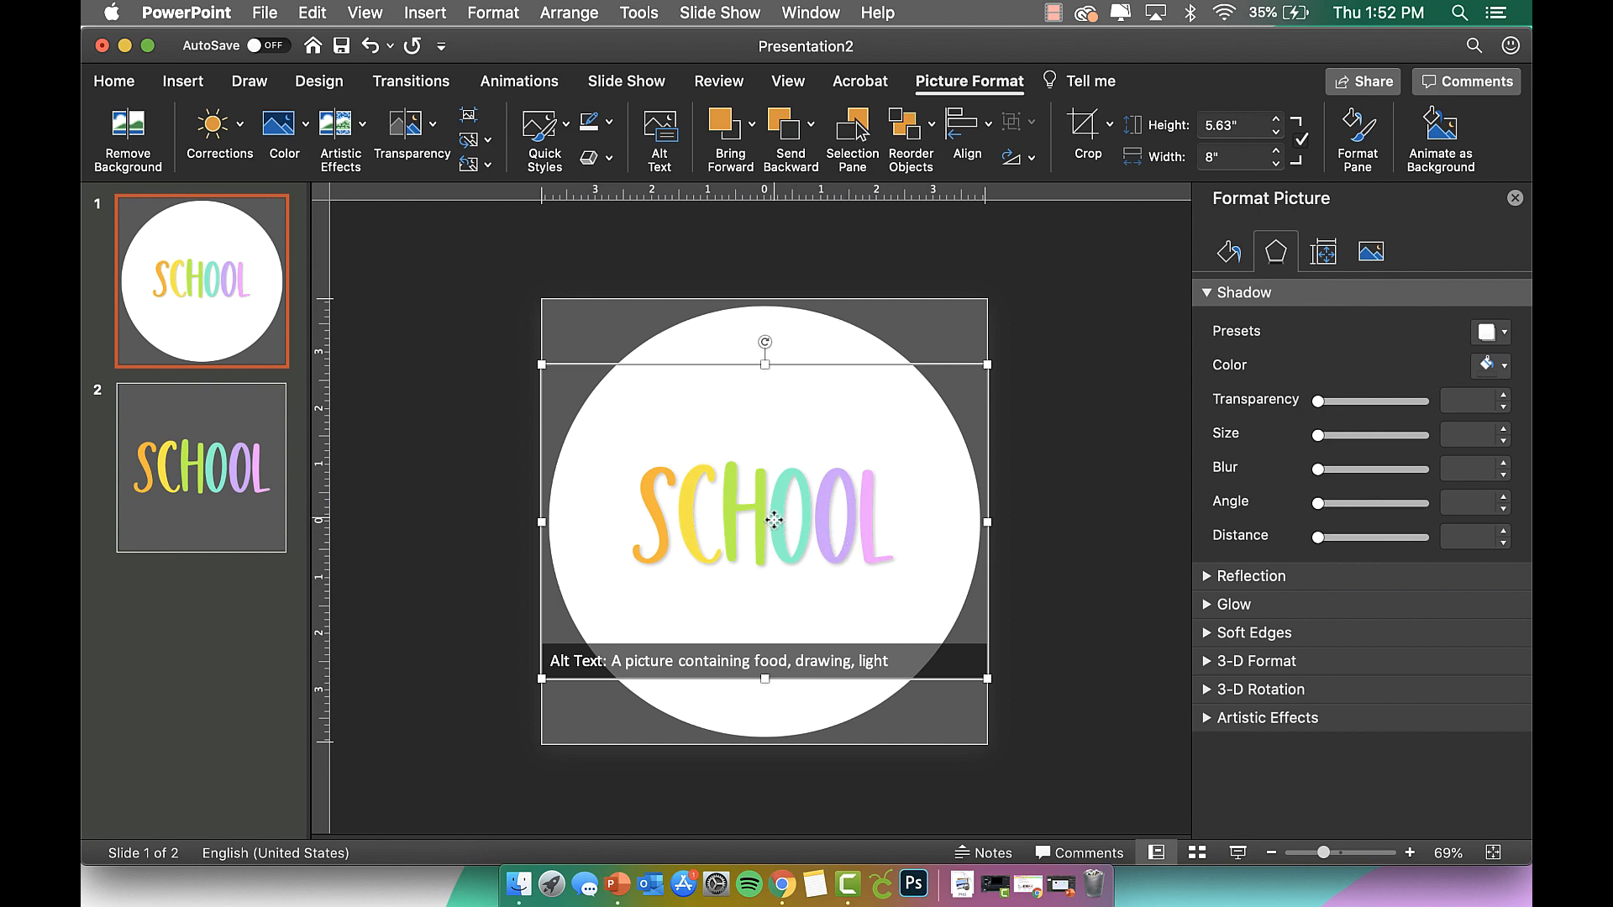
Crop the empty space off the top, left, right and bottom of the SCHOOL picture.
click(800, 397)
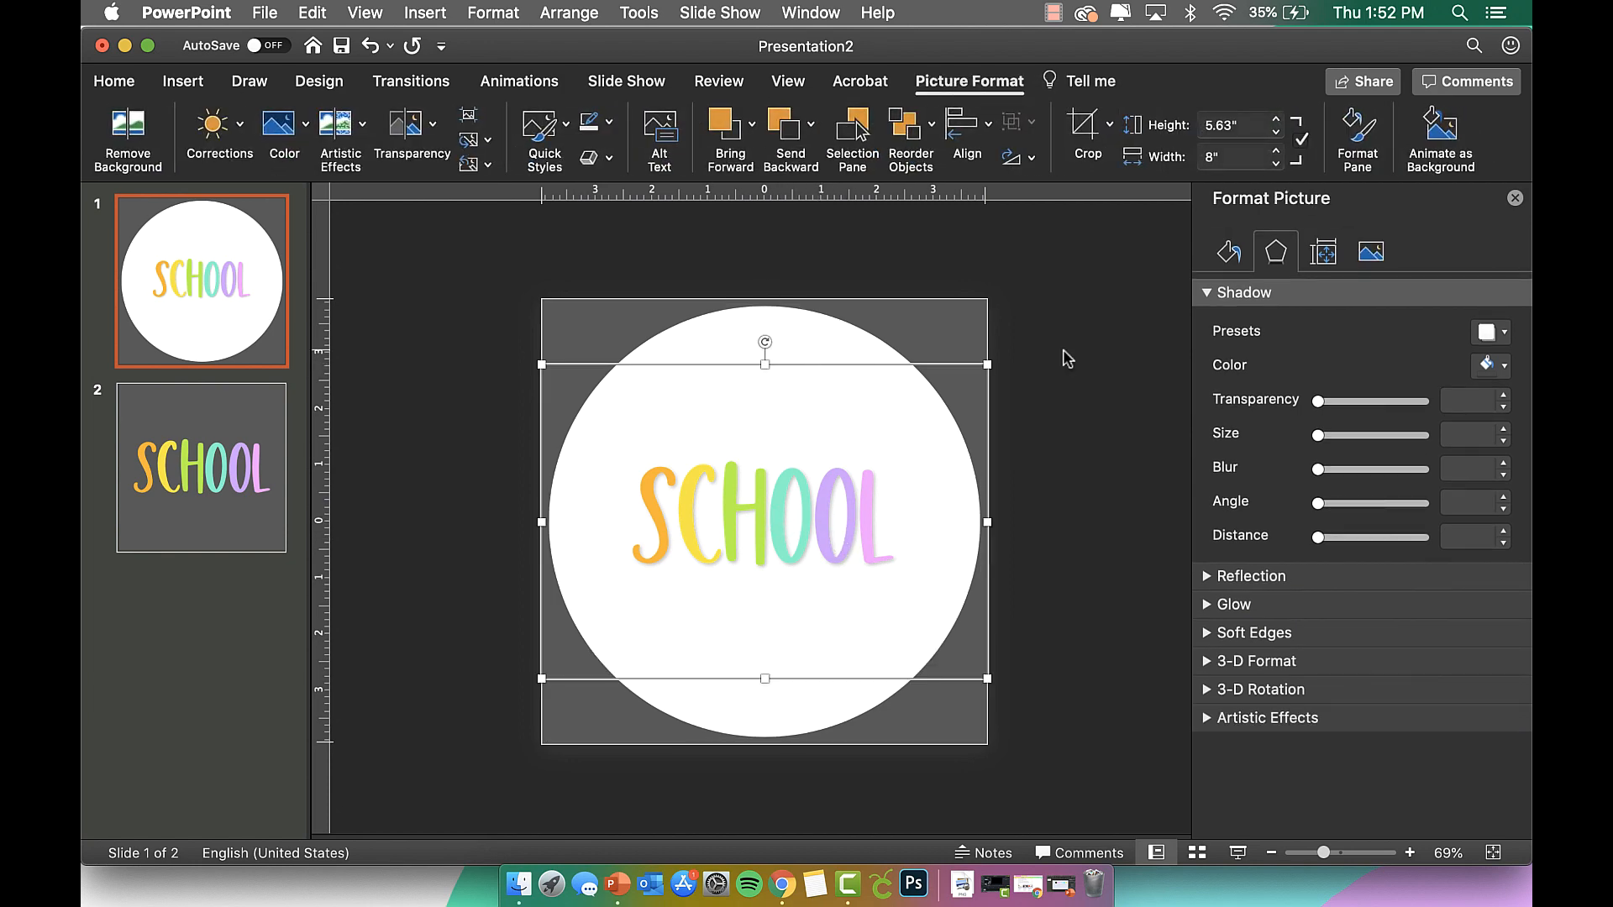
click(1110, 127)
click(1126, 162)
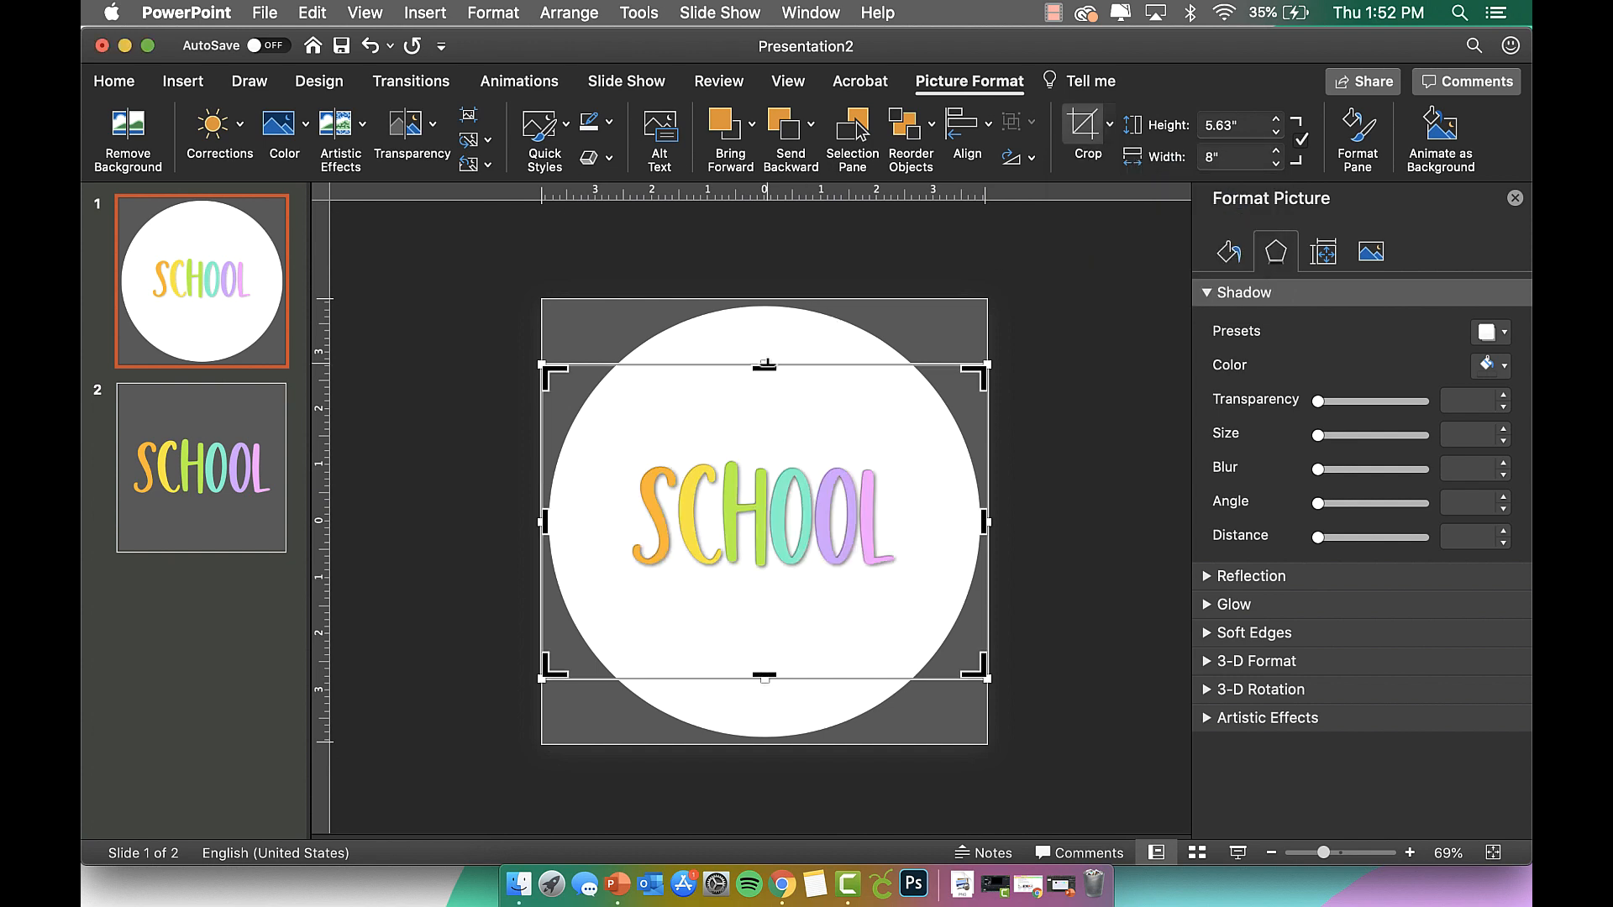
drag(765, 367, 763, 445)
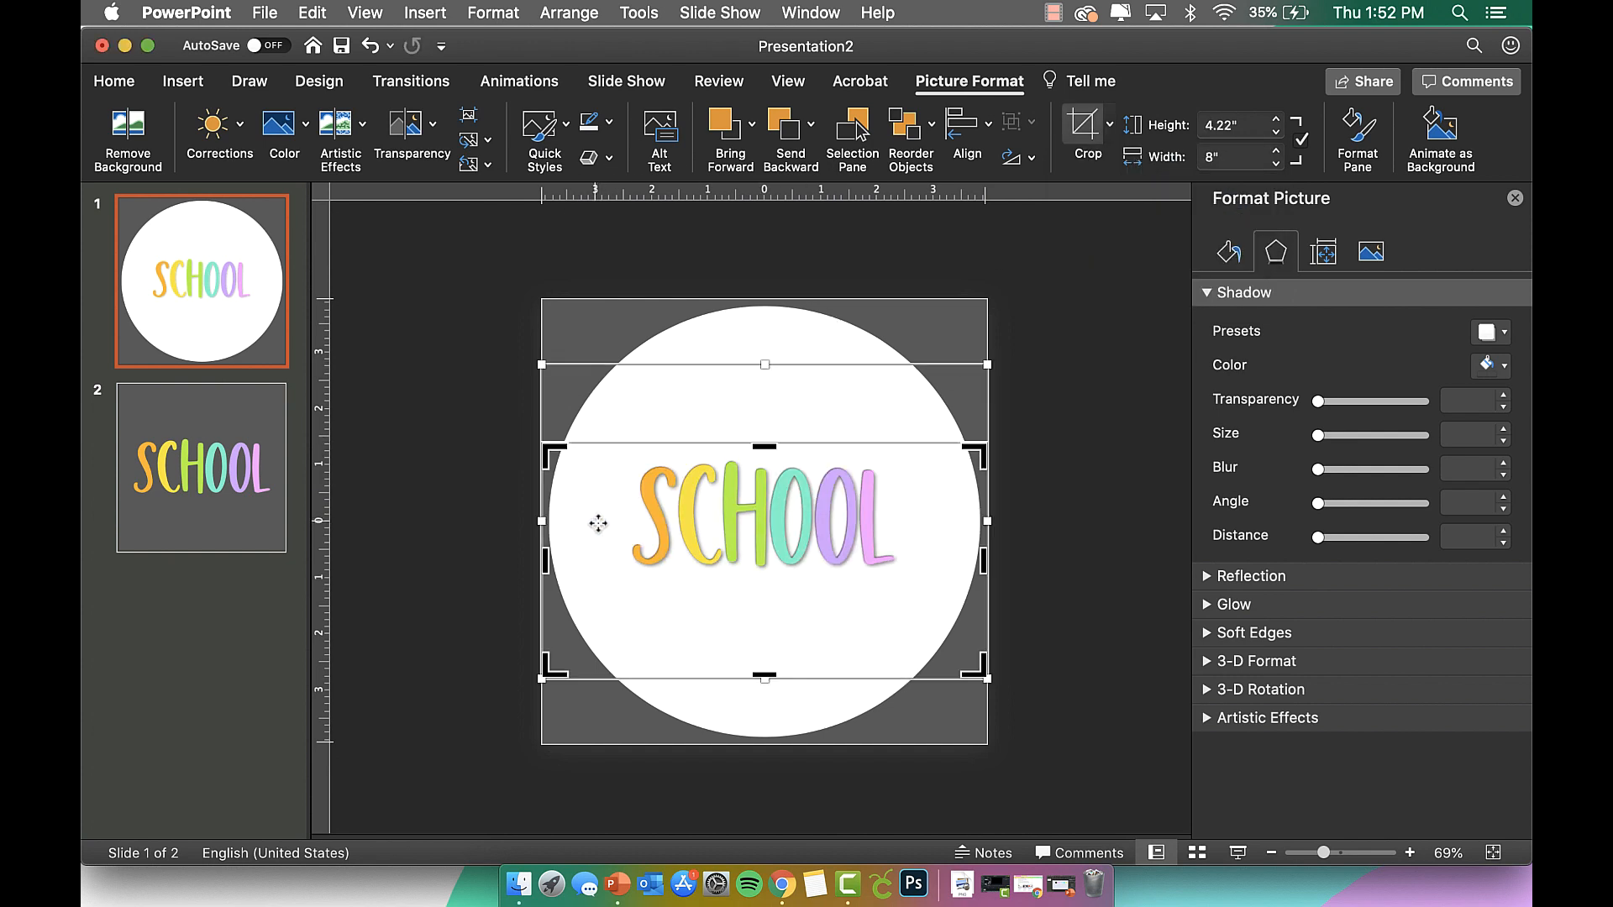
drag(548, 563, 620, 548)
drag(983, 561, 905, 558)
drag(765, 677, 763, 575)
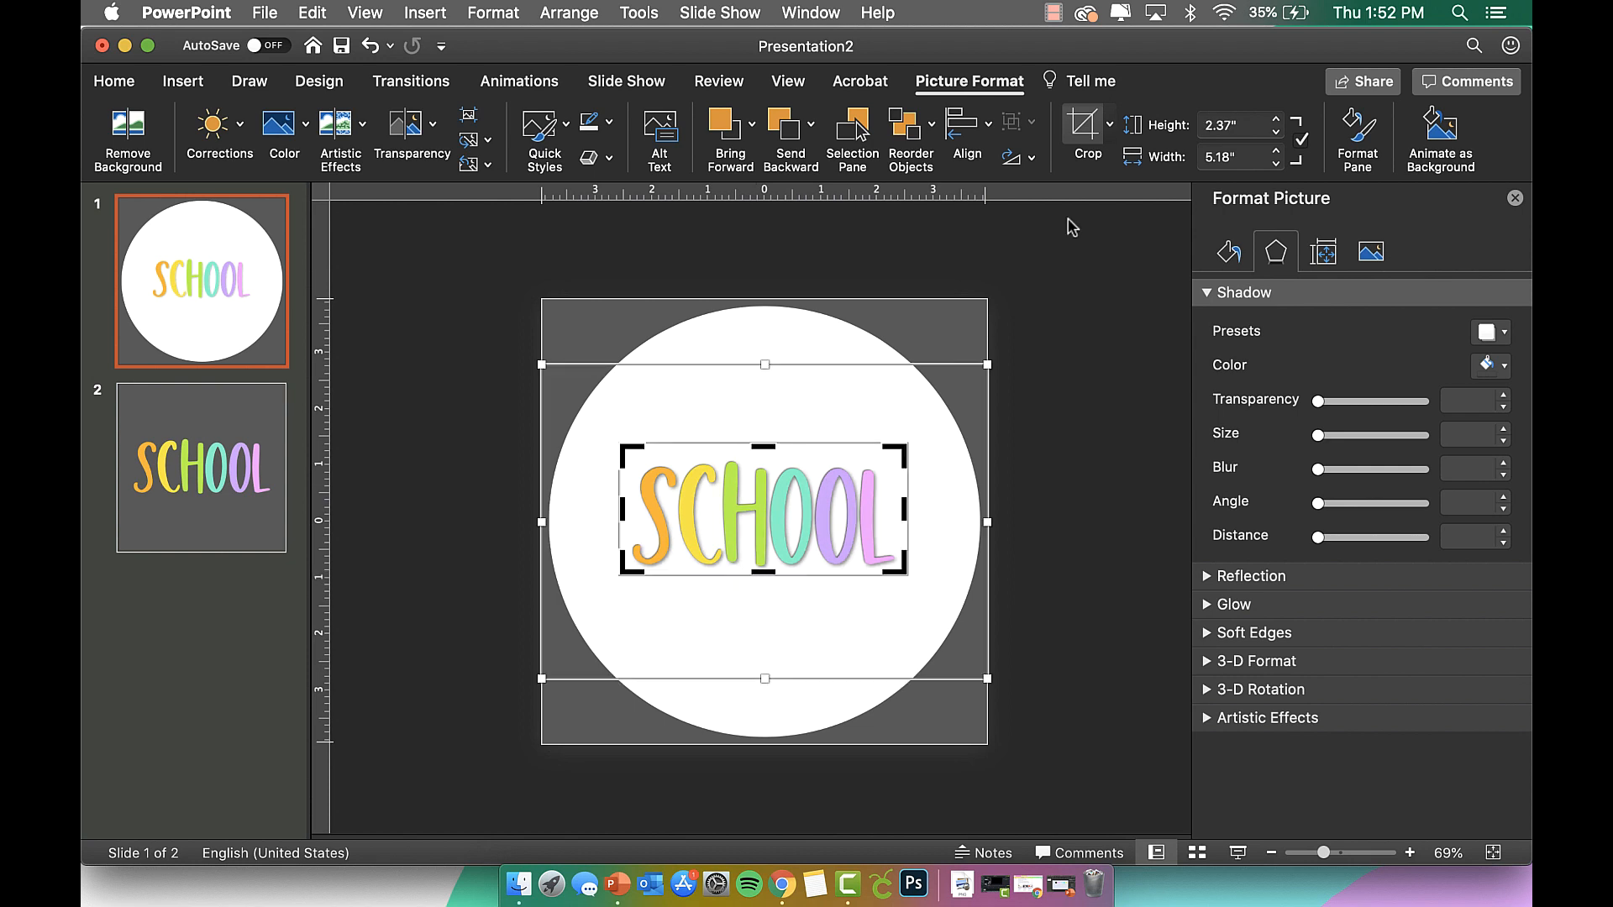
click(1087, 128)
Enlarge the SCHOOL picture to span the circle and move it toward centre.
drag(908, 446, 1006, 398)
drag(911, 504, 847, 535)
drag(963, 415, 1003, 395)
drag(923, 468, 907, 478)
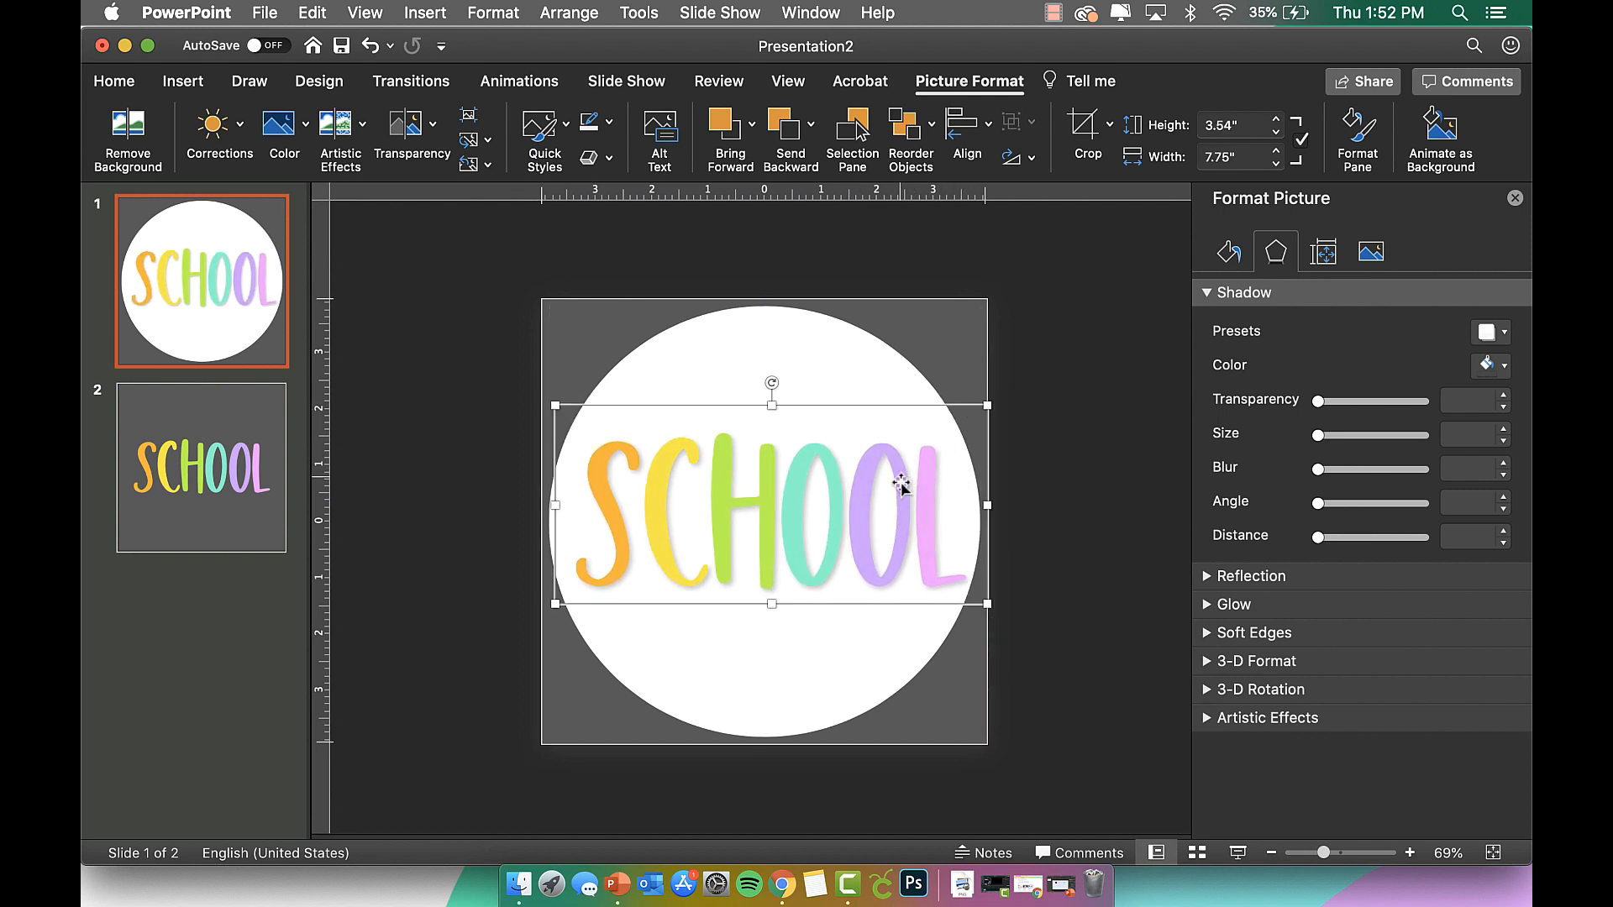
Trim more off the right, top and left, then centre the 6.88 × 3.05 in picture in the circle.
click(1088, 124)
drag(983, 509, 971, 510)
drag(763, 409, 762, 429)
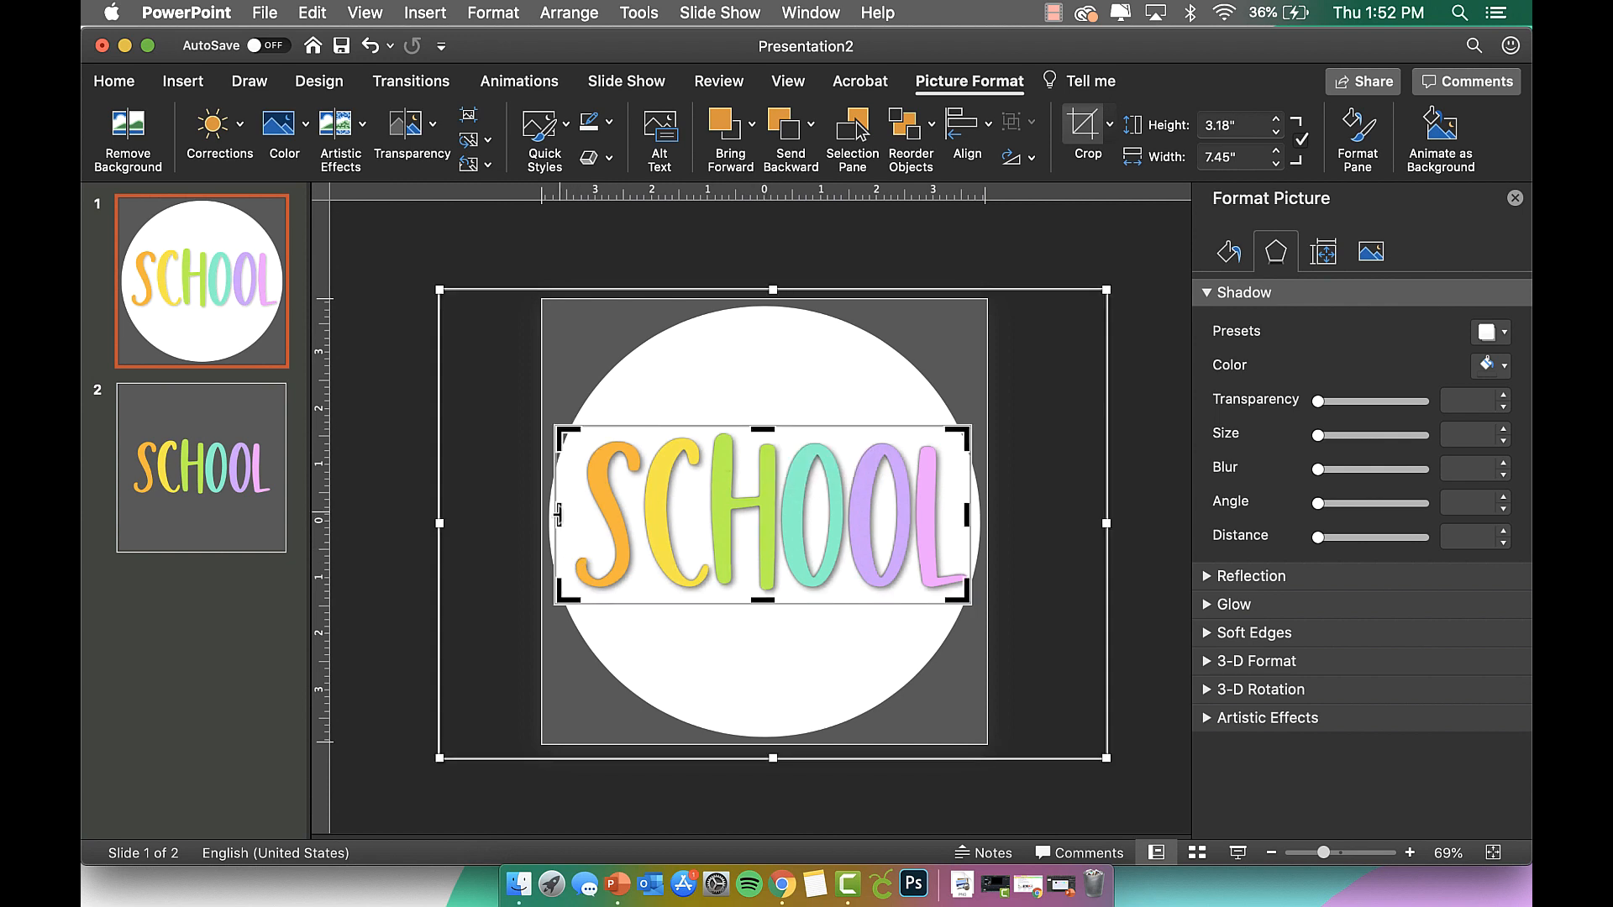
drag(562, 514, 573, 515)
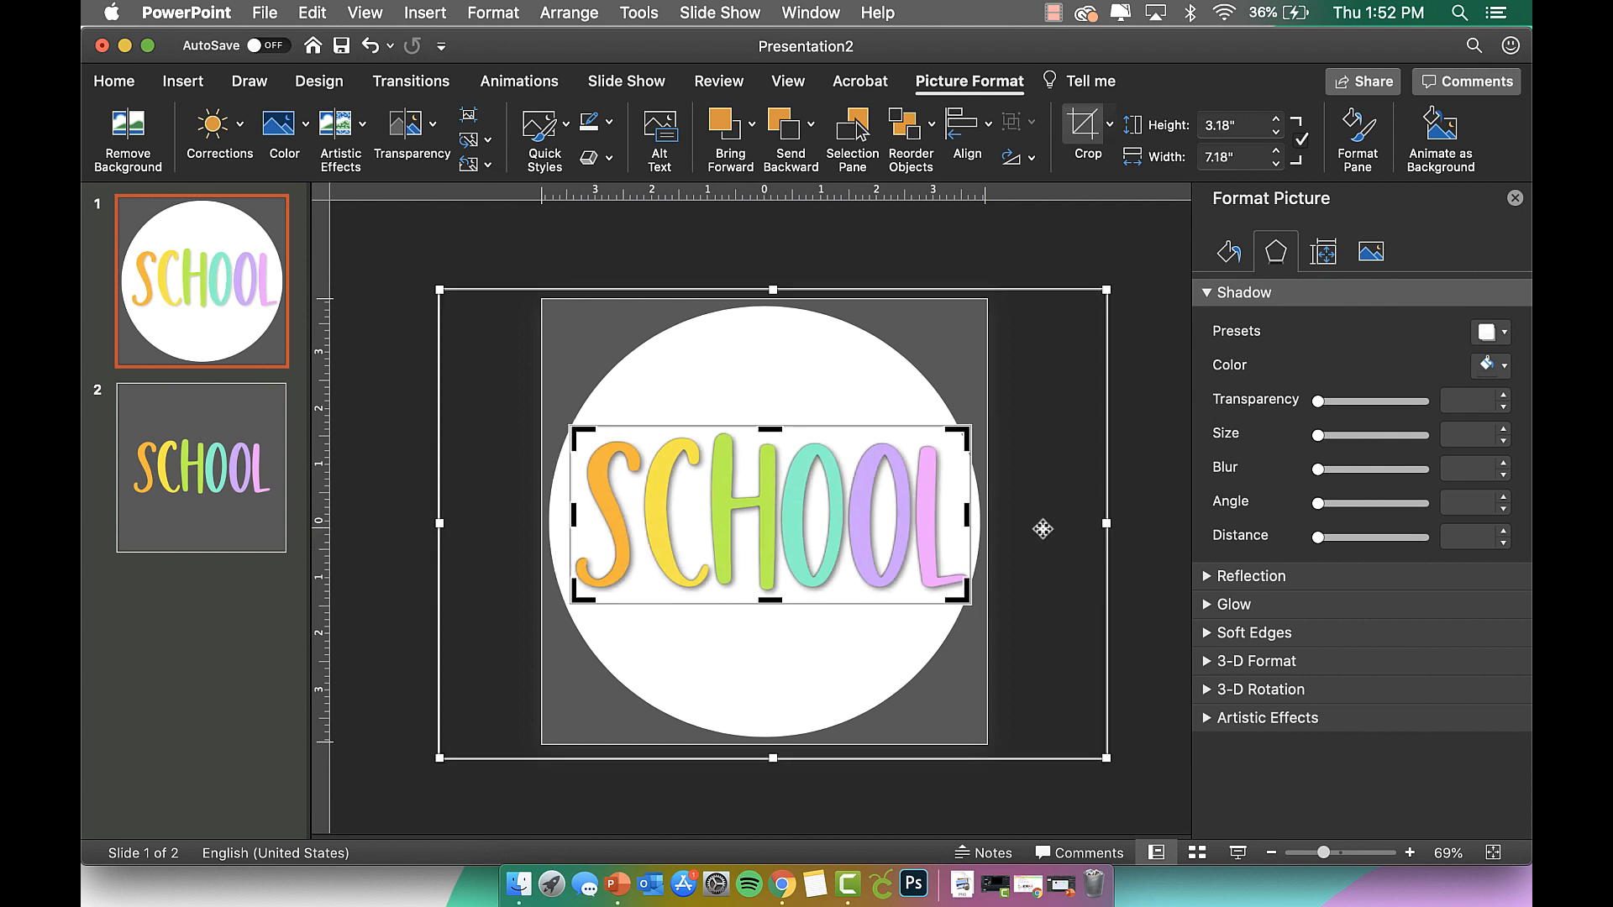
click(1084, 124)
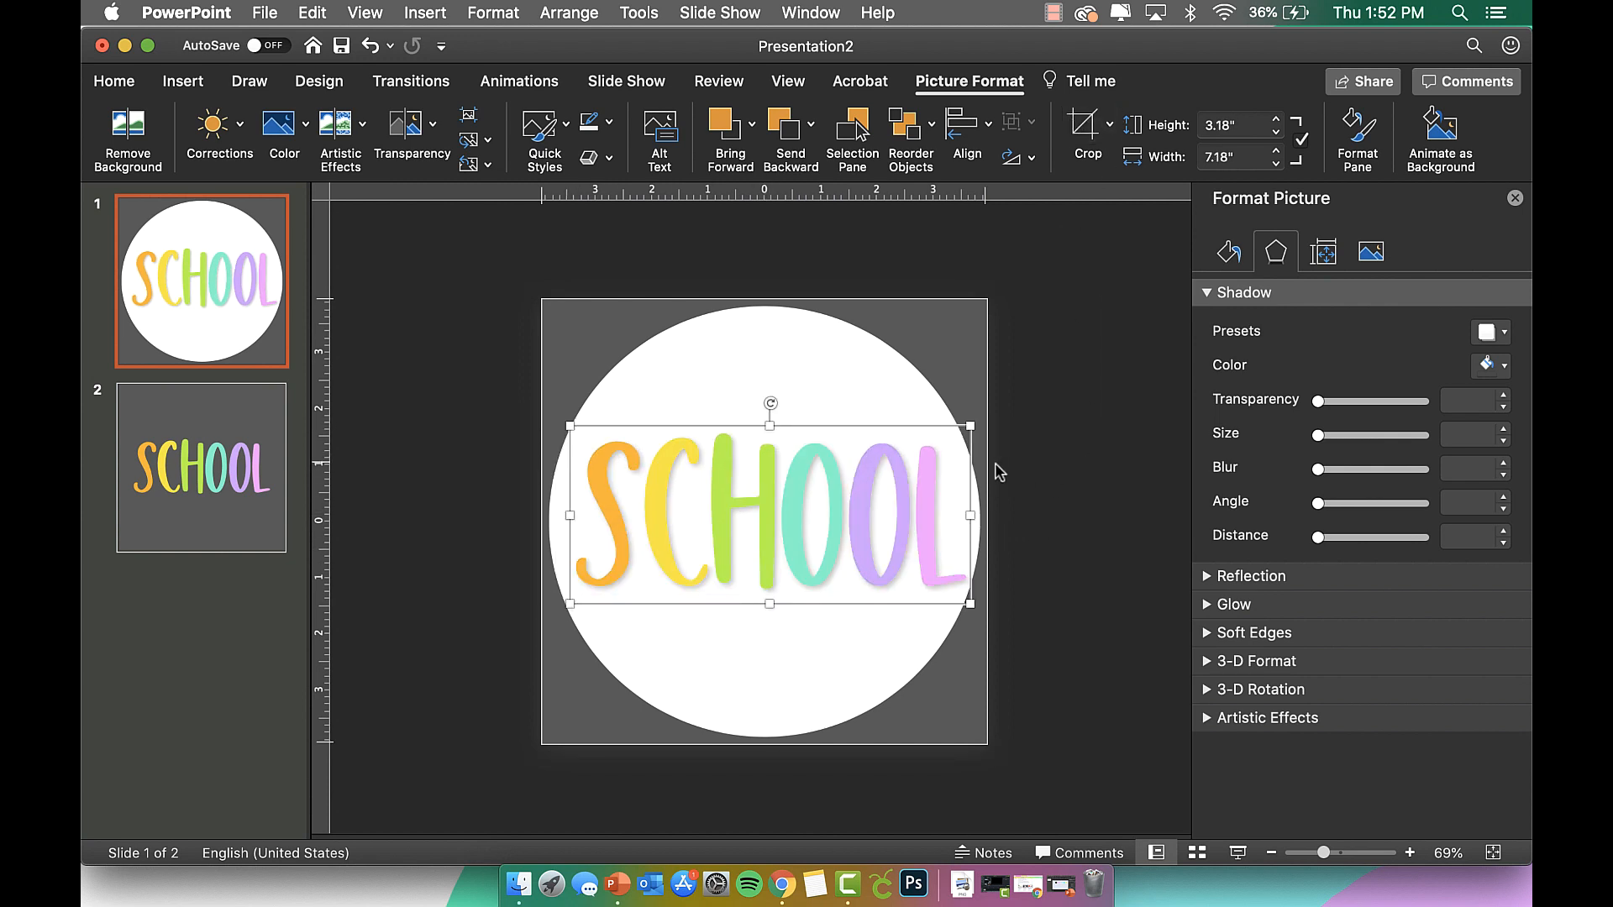
drag(972, 425, 953, 434)
drag(877, 499, 877, 497)
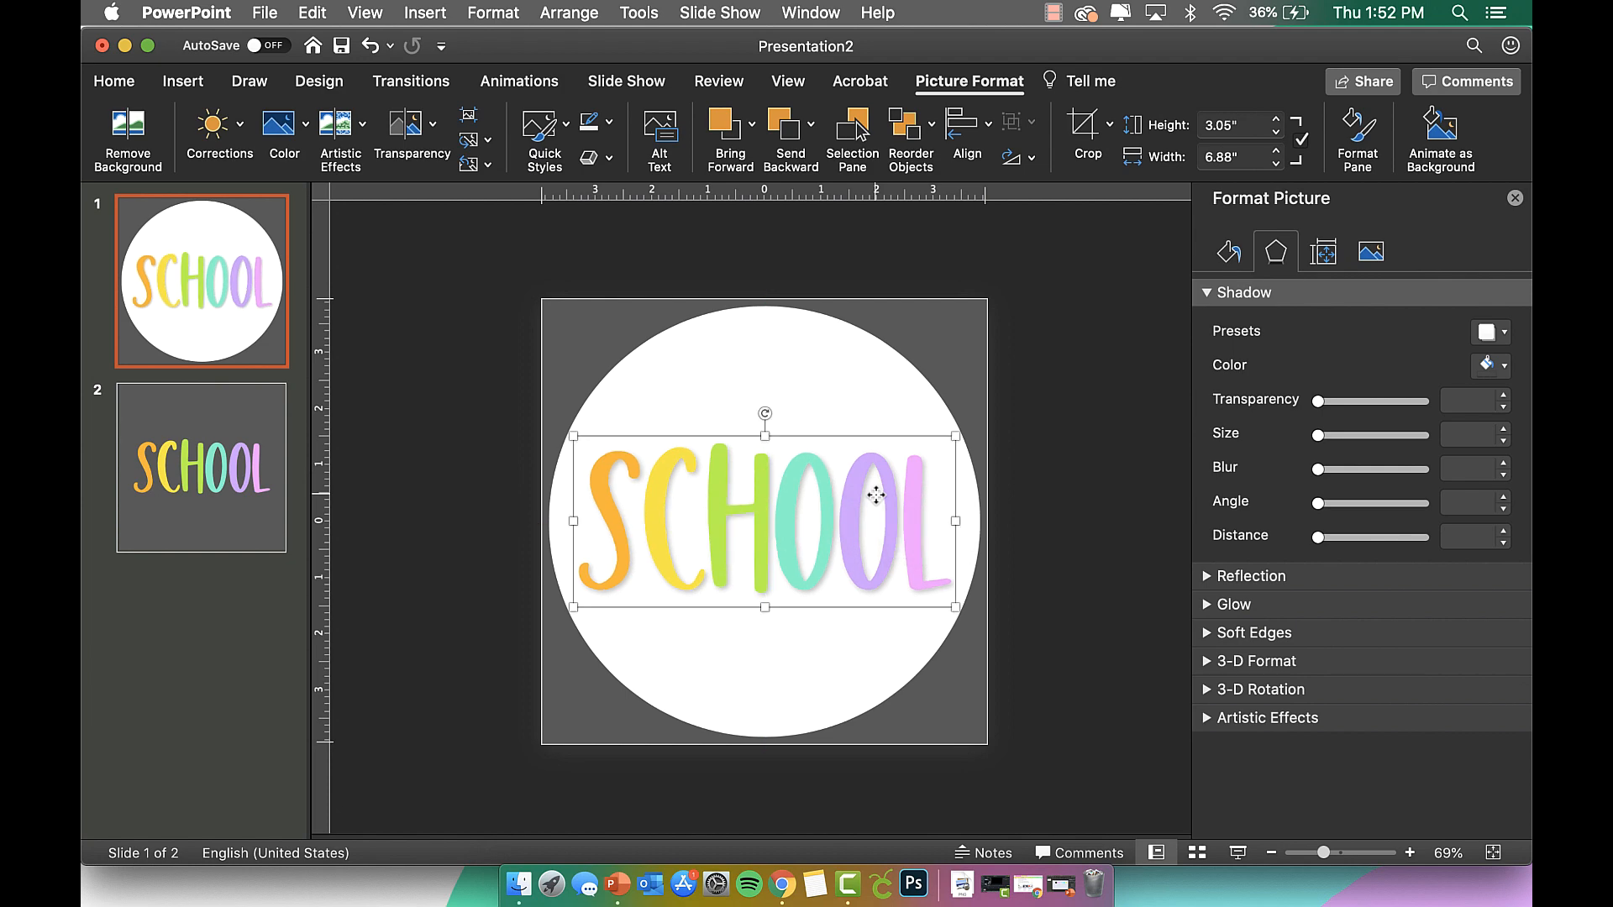
click(1053, 516)
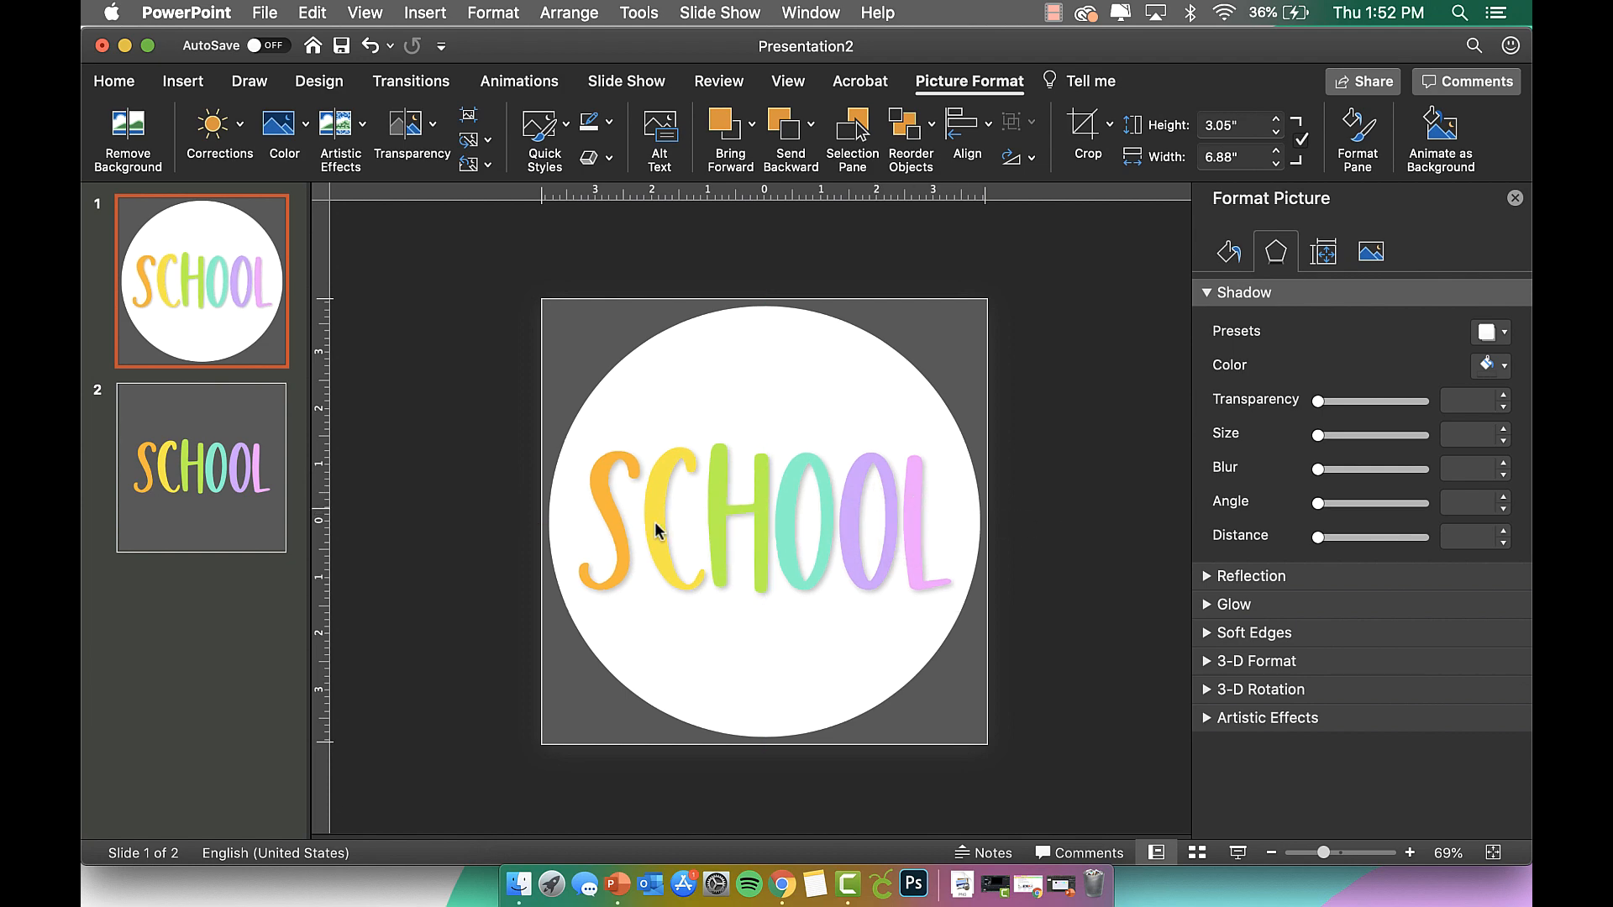
Group the SCHOOL picture with the white circle.
click(706, 458)
shift+click(716, 357)
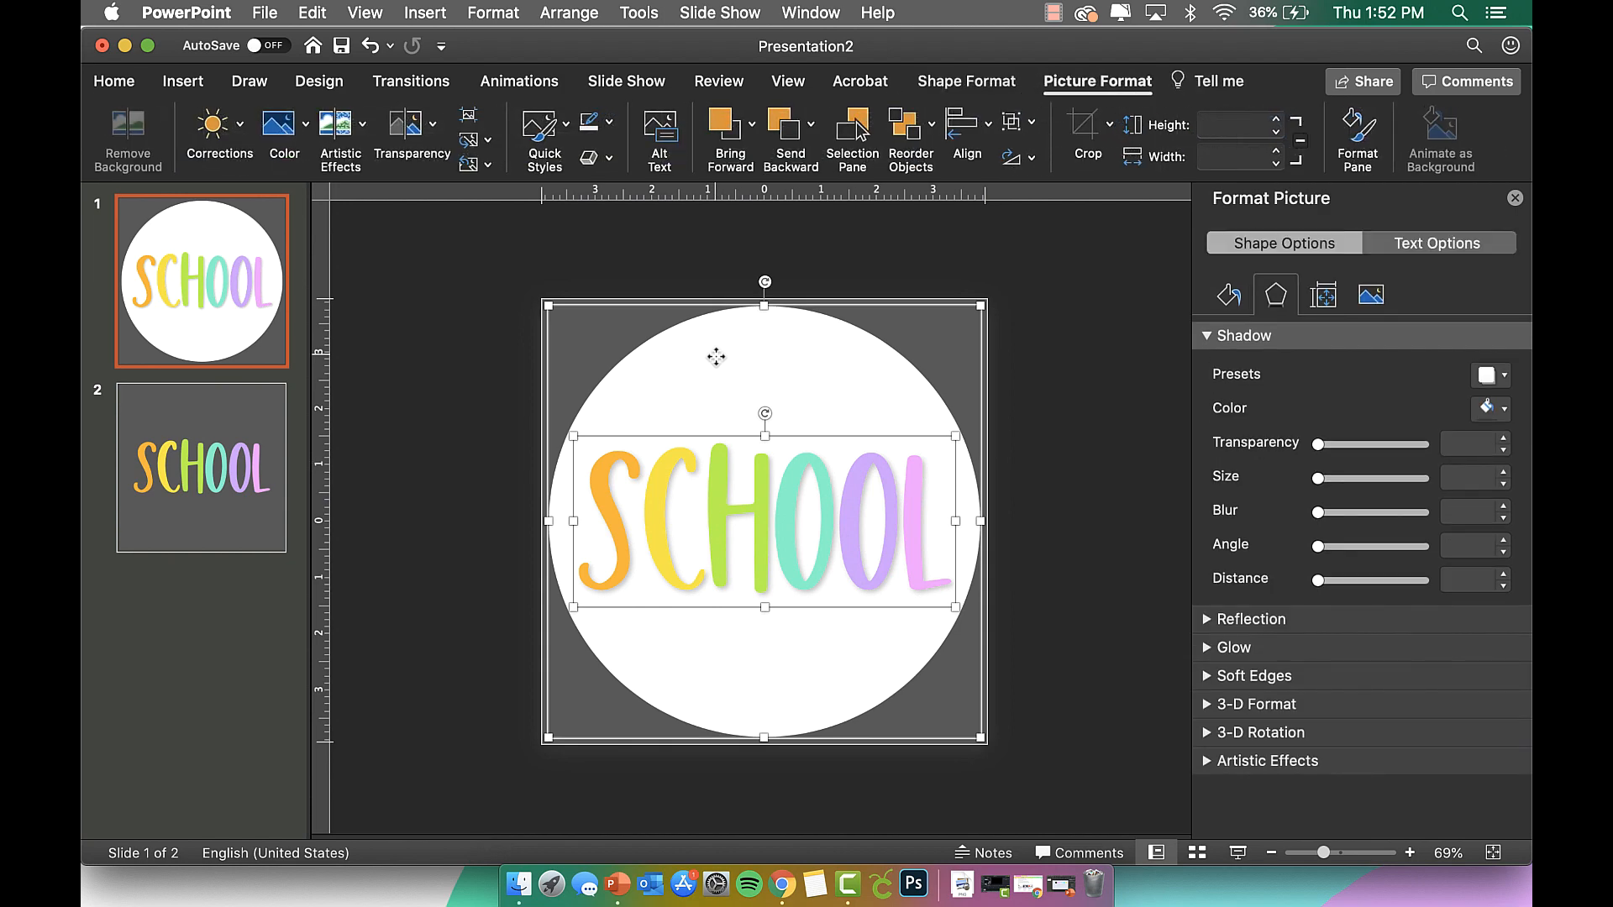
key(super+alt+g)
Save the grouped icon as a picture named School Icon Version 2.png.
right_click(716, 357)
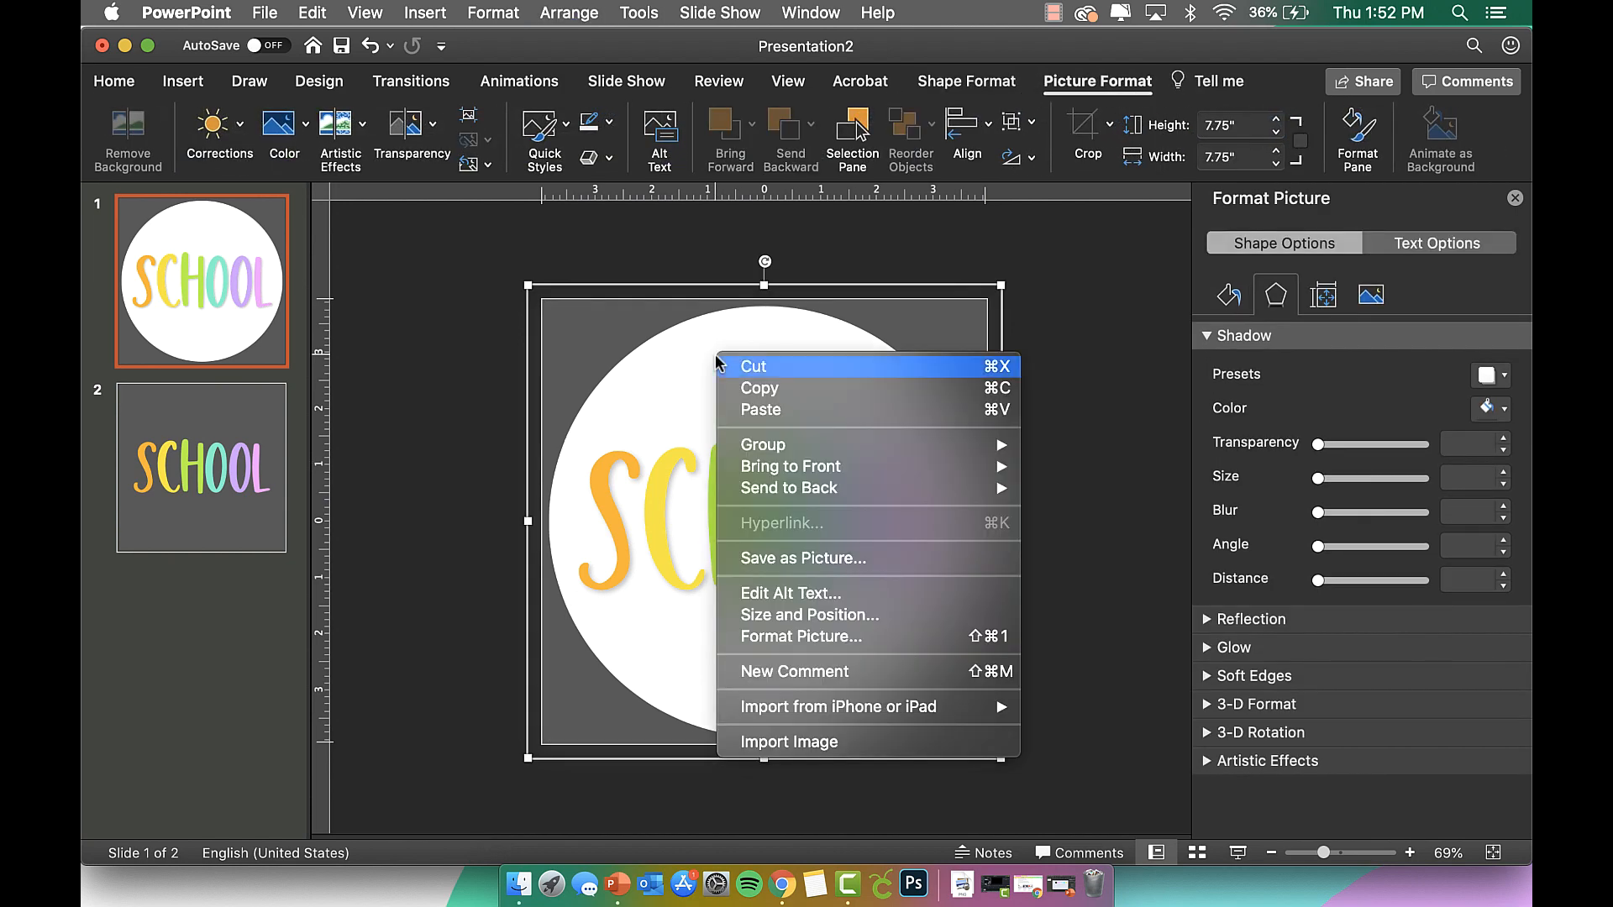
click(872, 561)
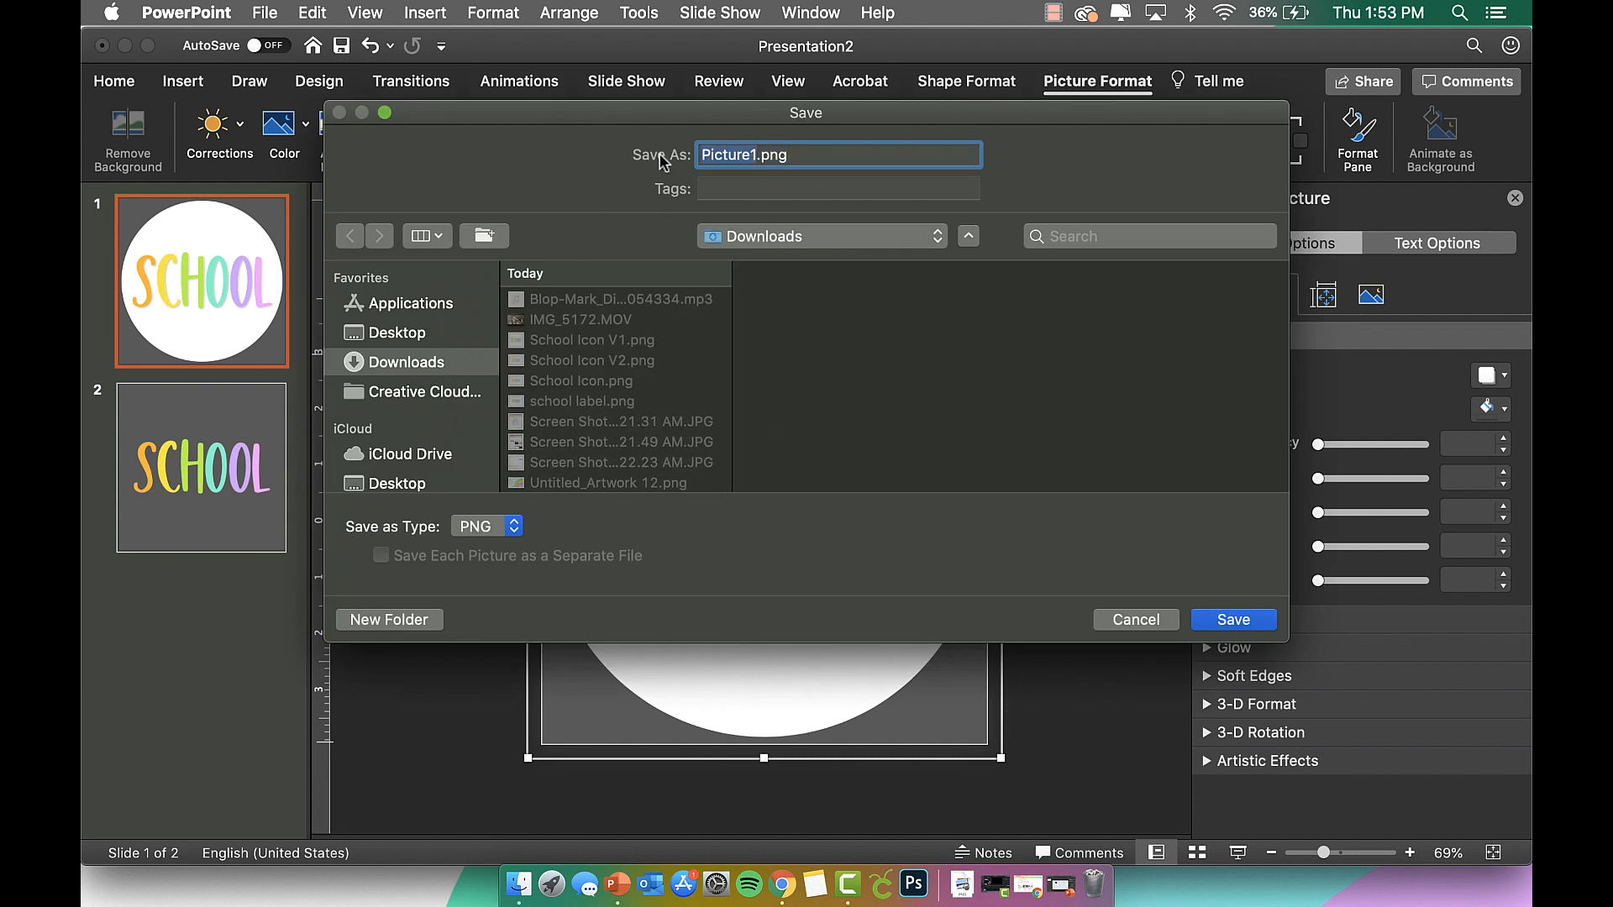
text(School Icon V)
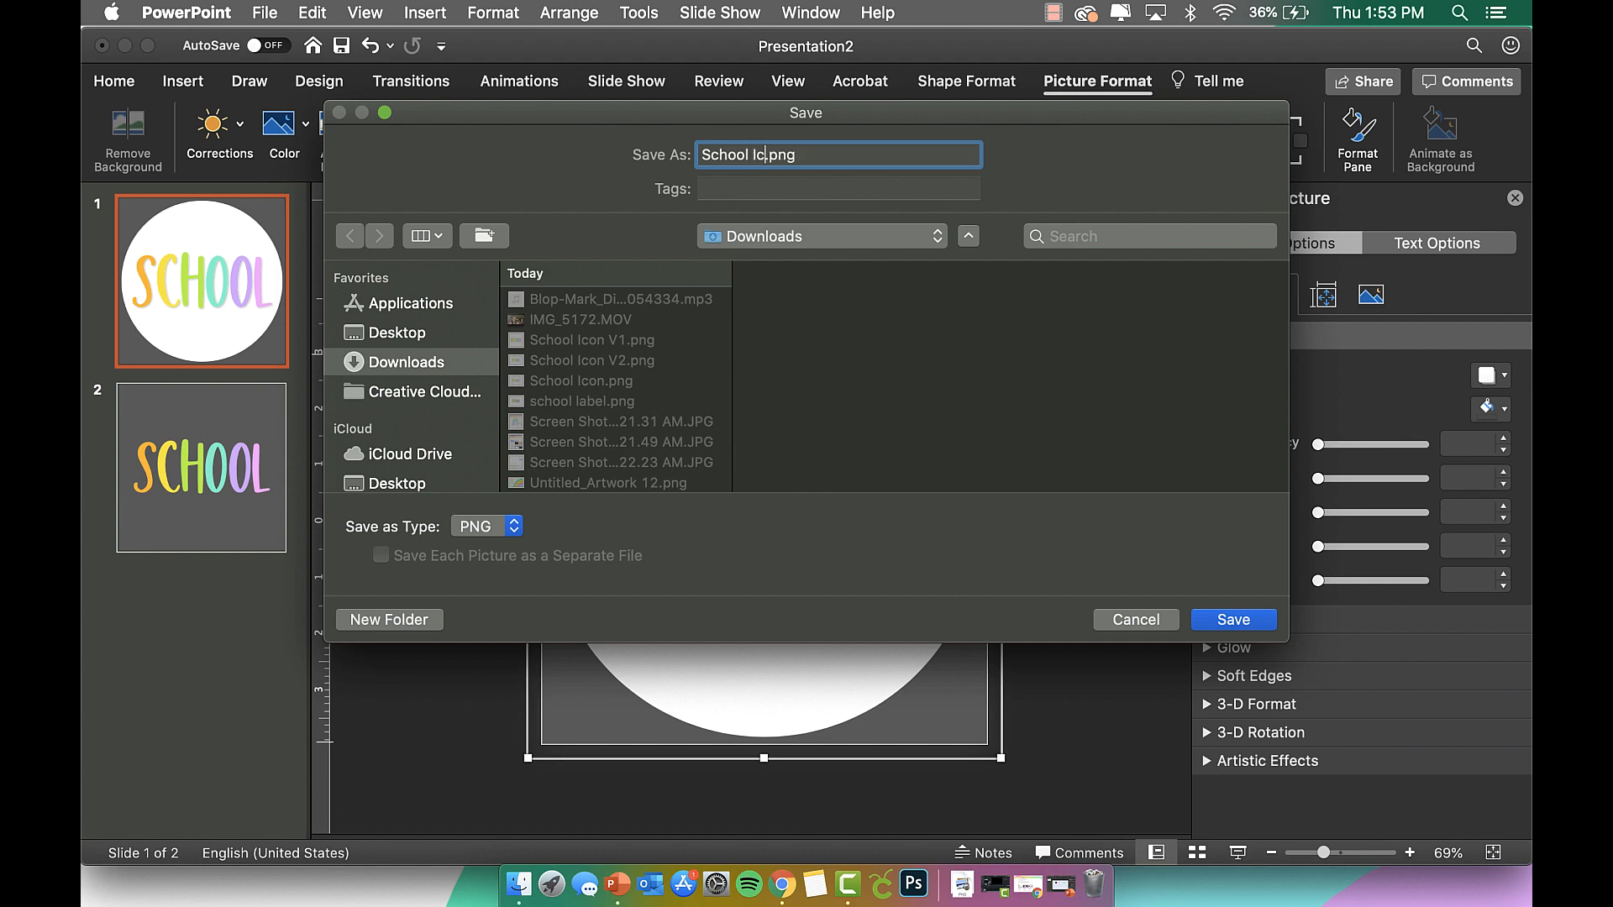
text(ersion 2)
key(Return)
Open School Icon.png and School Icon Version 2.png from Downloads in adjacent Preview windows, compare them, then close both.
click(520, 891)
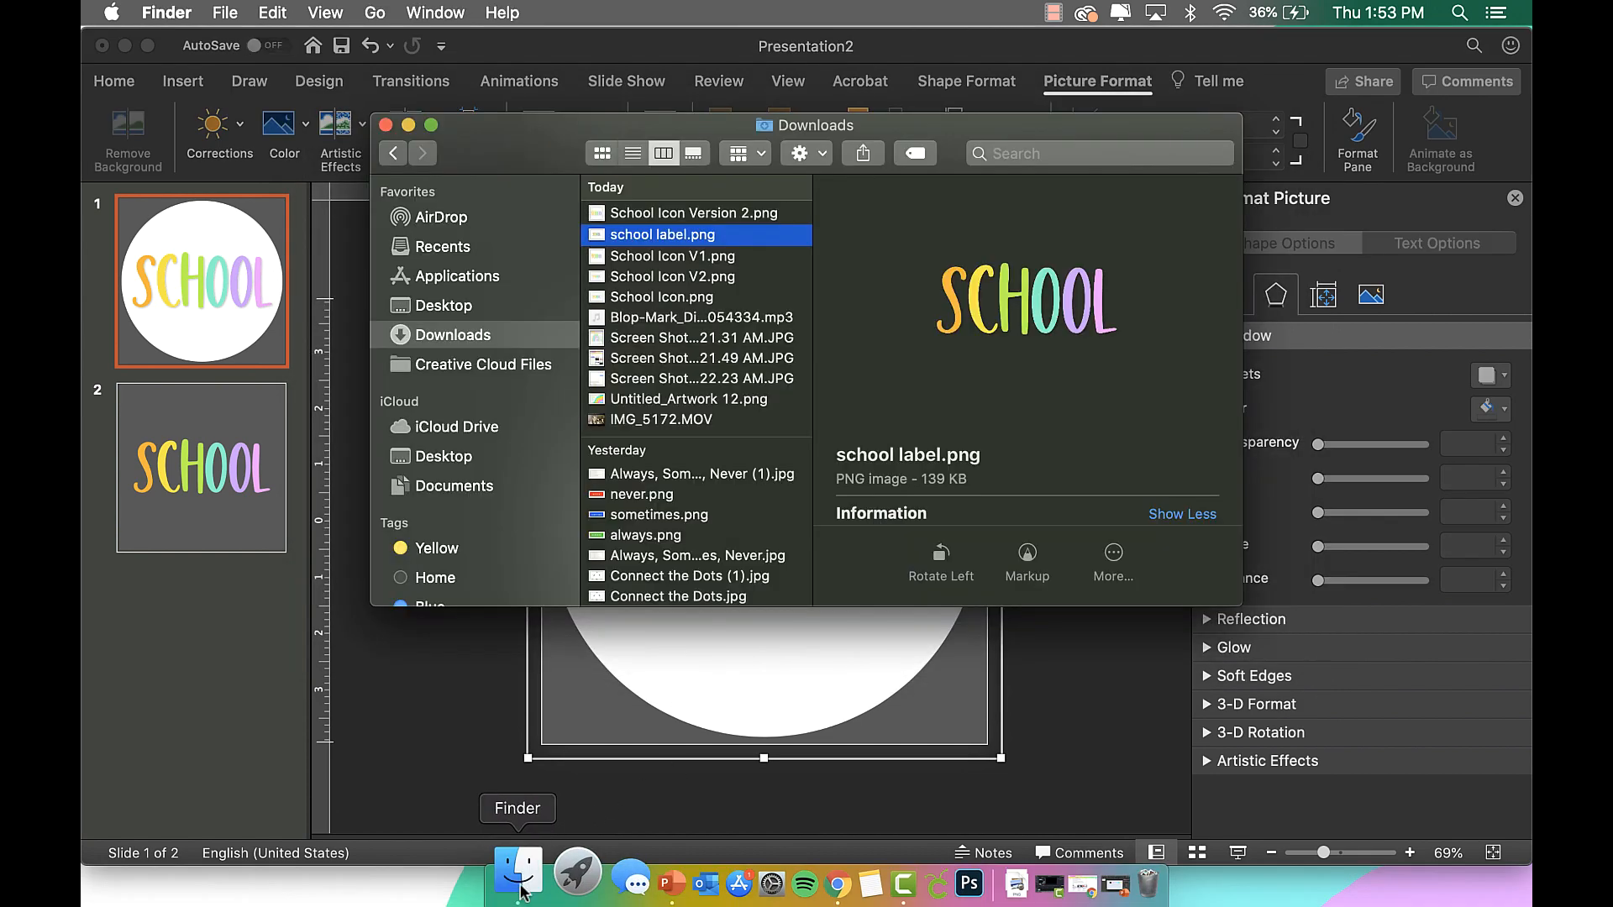
click(734, 217)
click(719, 300)
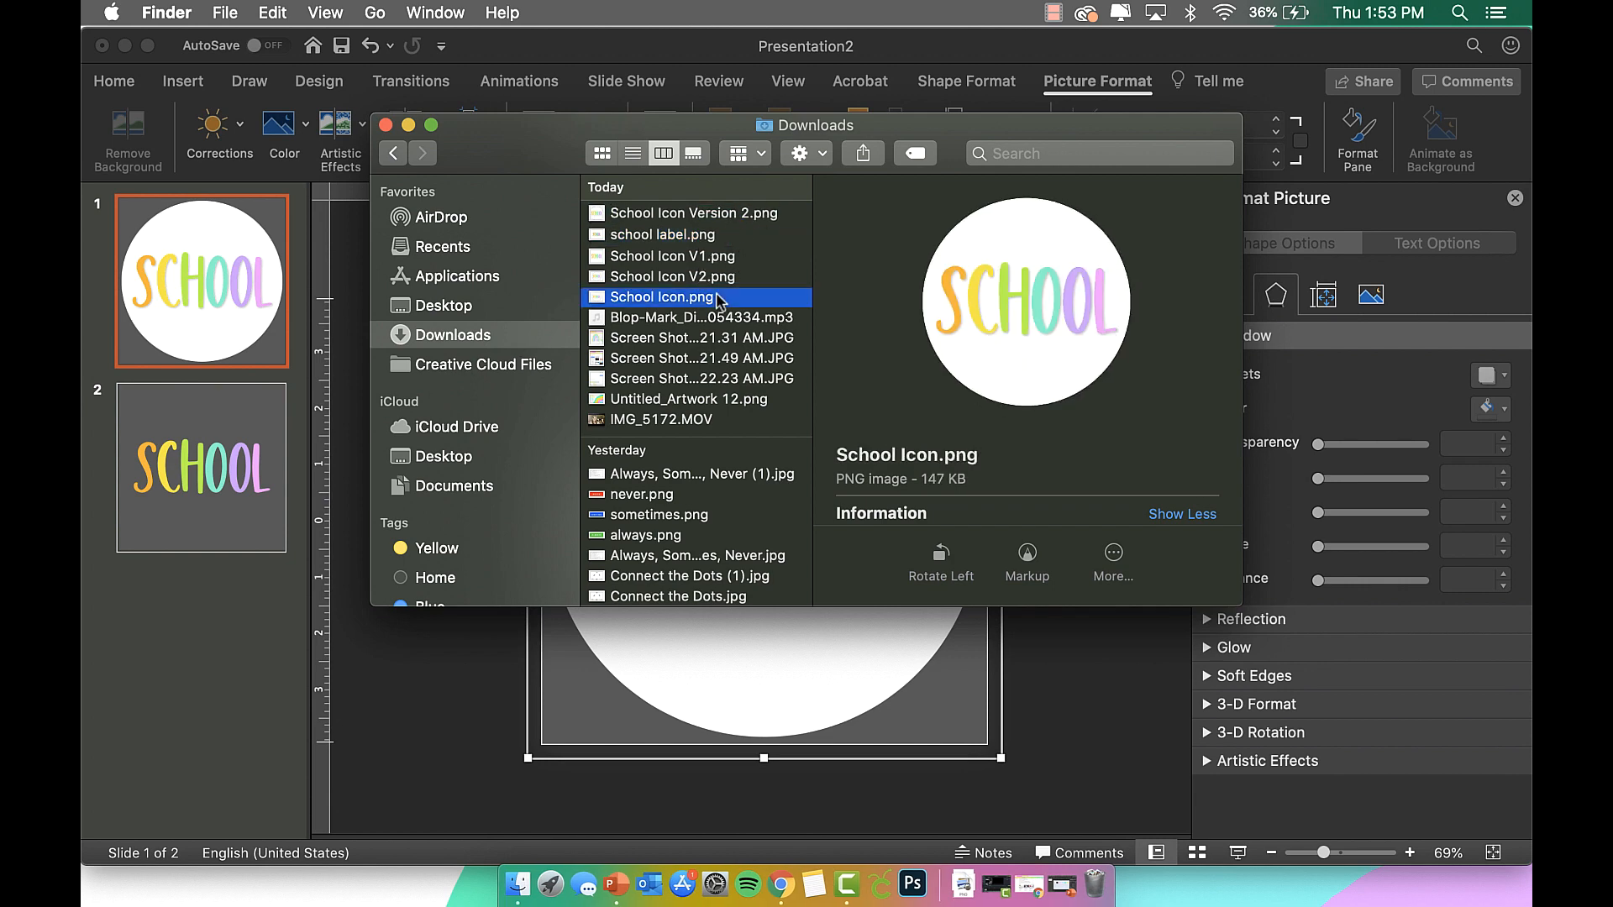
double_click(719, 299)
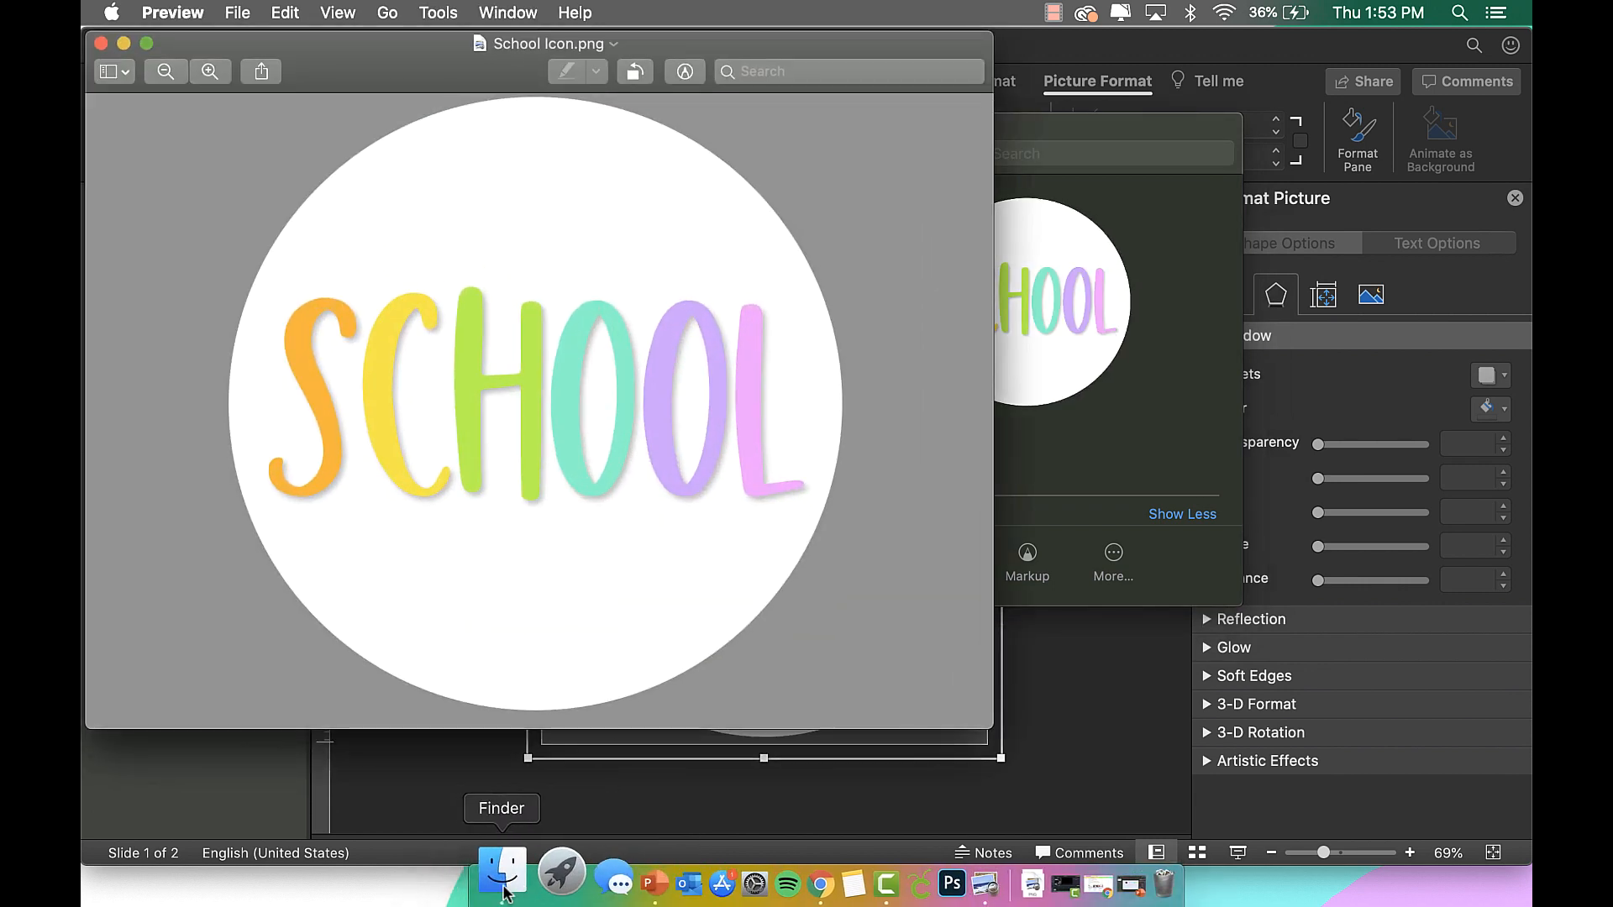
click(506, 889)
double_click(744, 212)
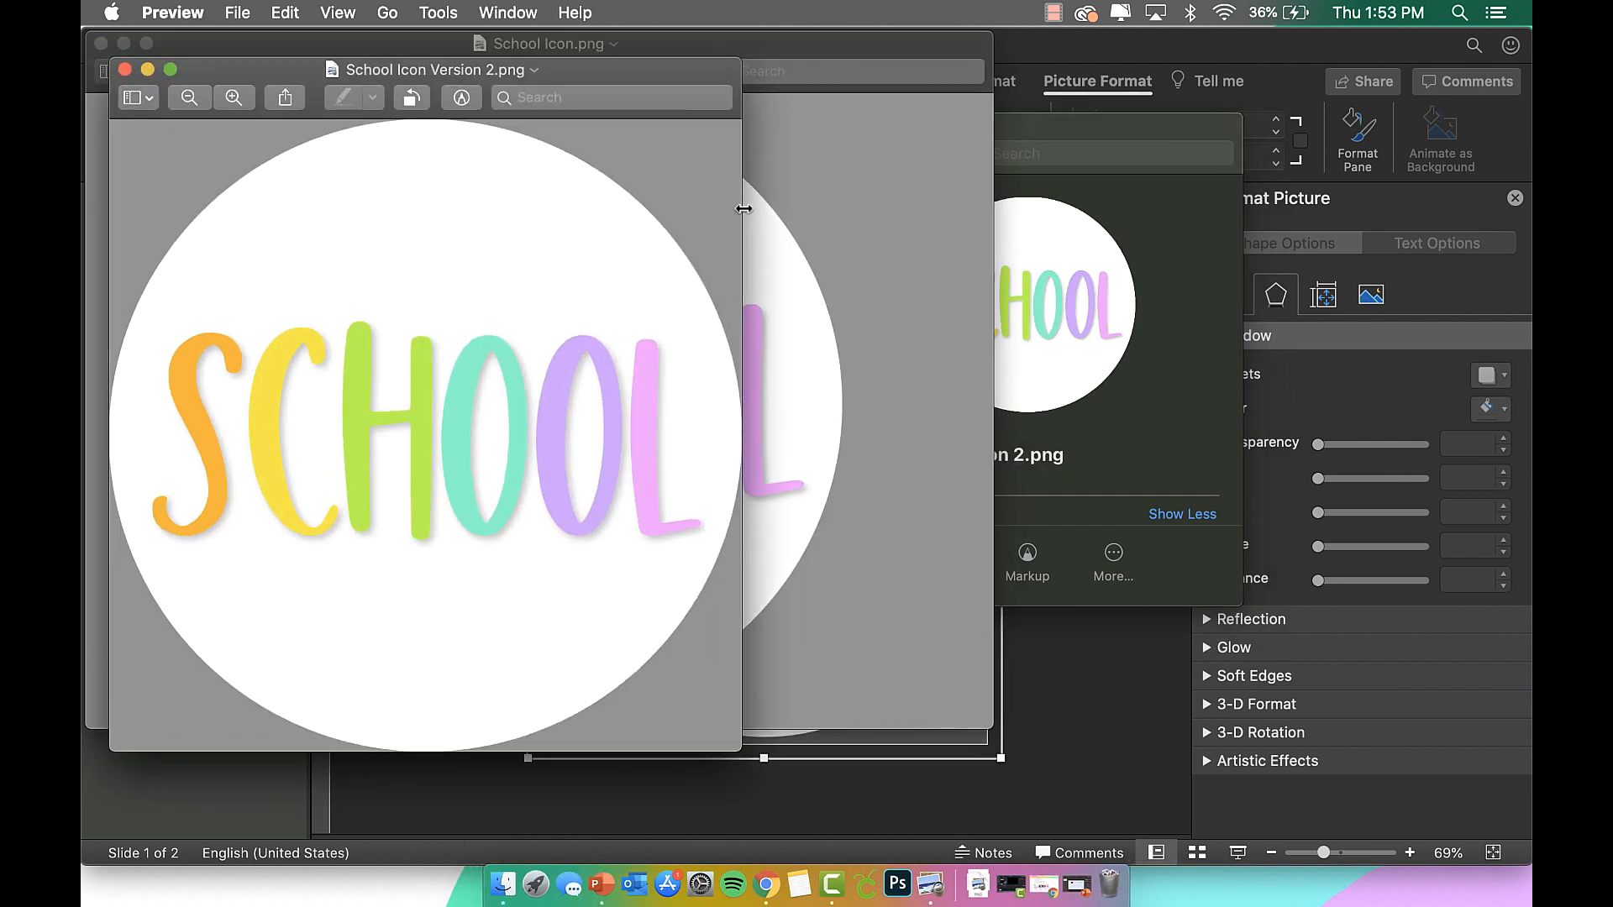
drag(548, 74, 1314, 39)
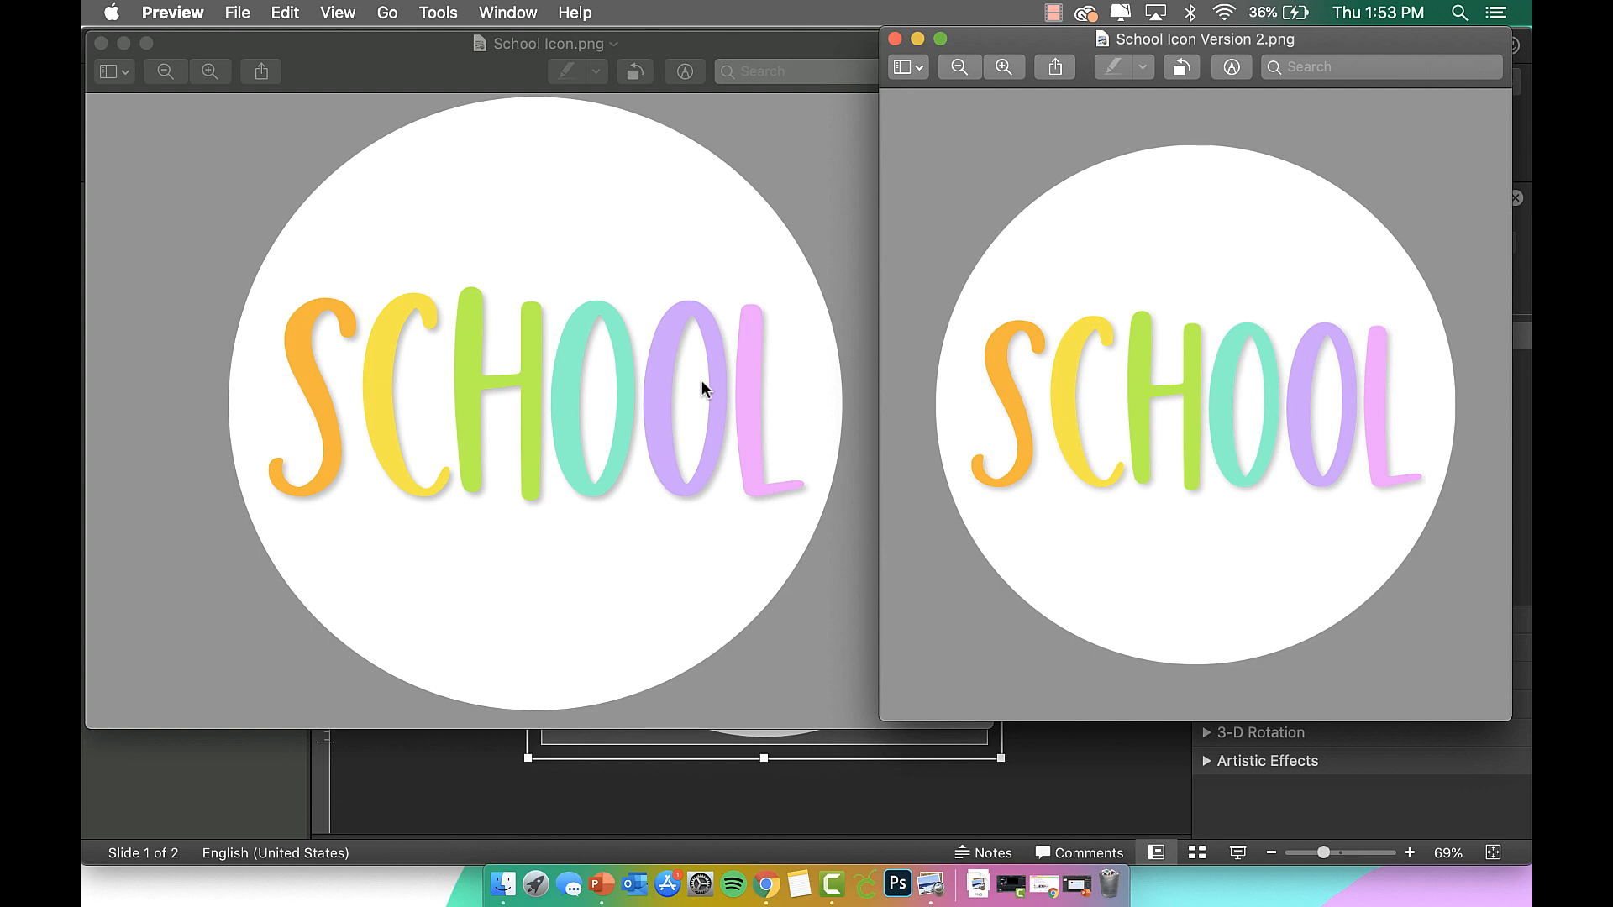
click(101, 43)
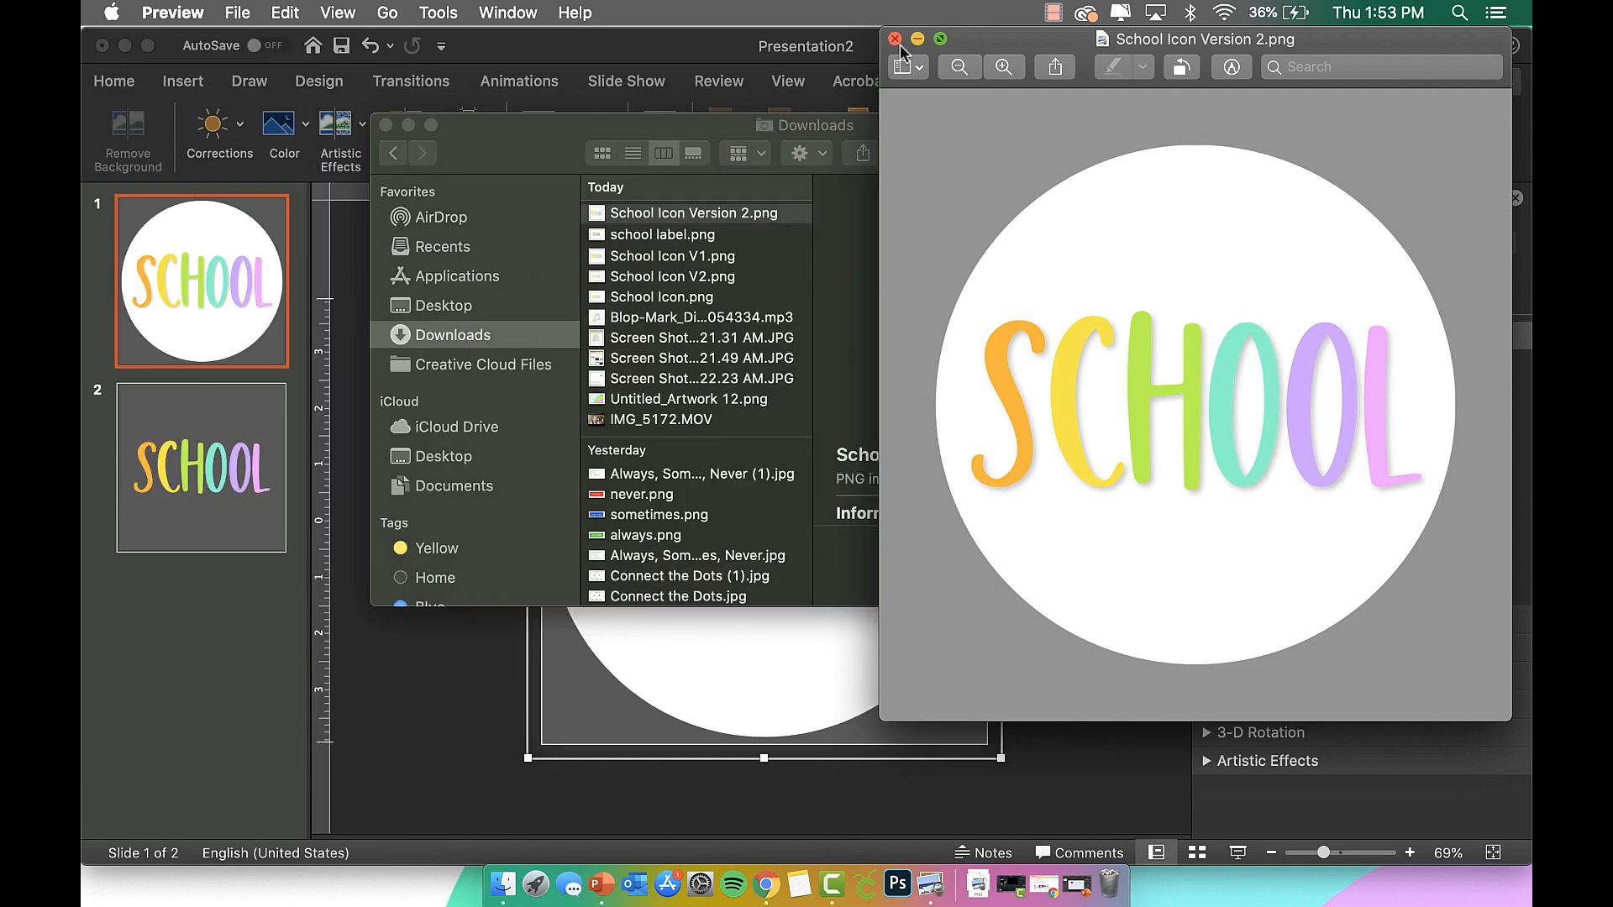
click(895, 40)
Create an untitled folder on the desktop and open its Get Info window.
click(409, 125)
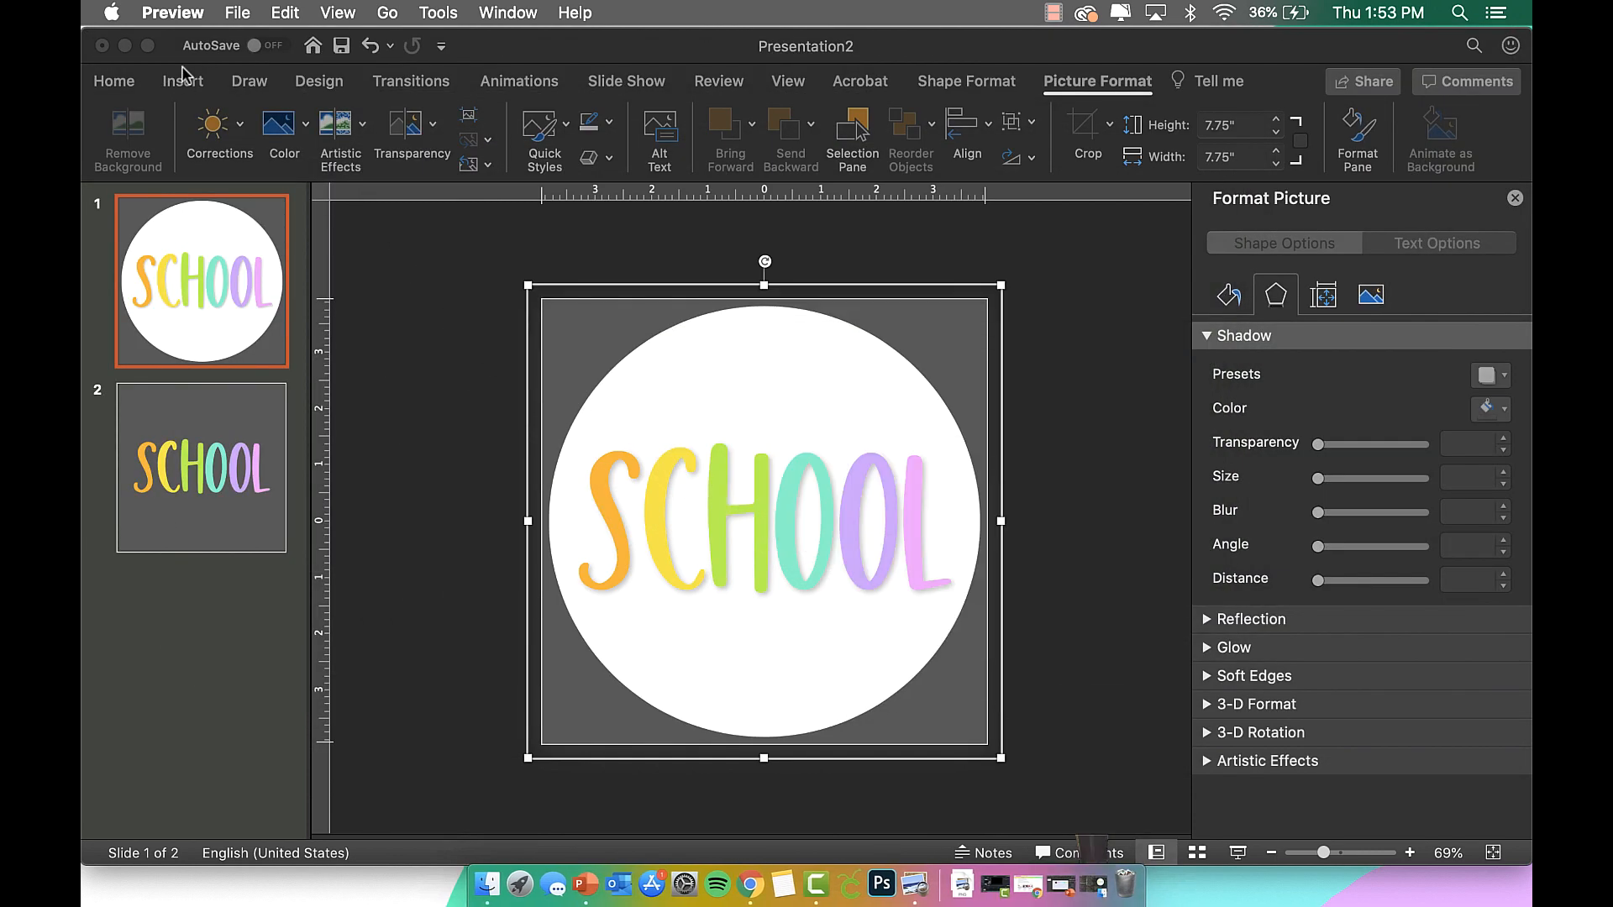
click(124, 45)
right_click(814, 217)
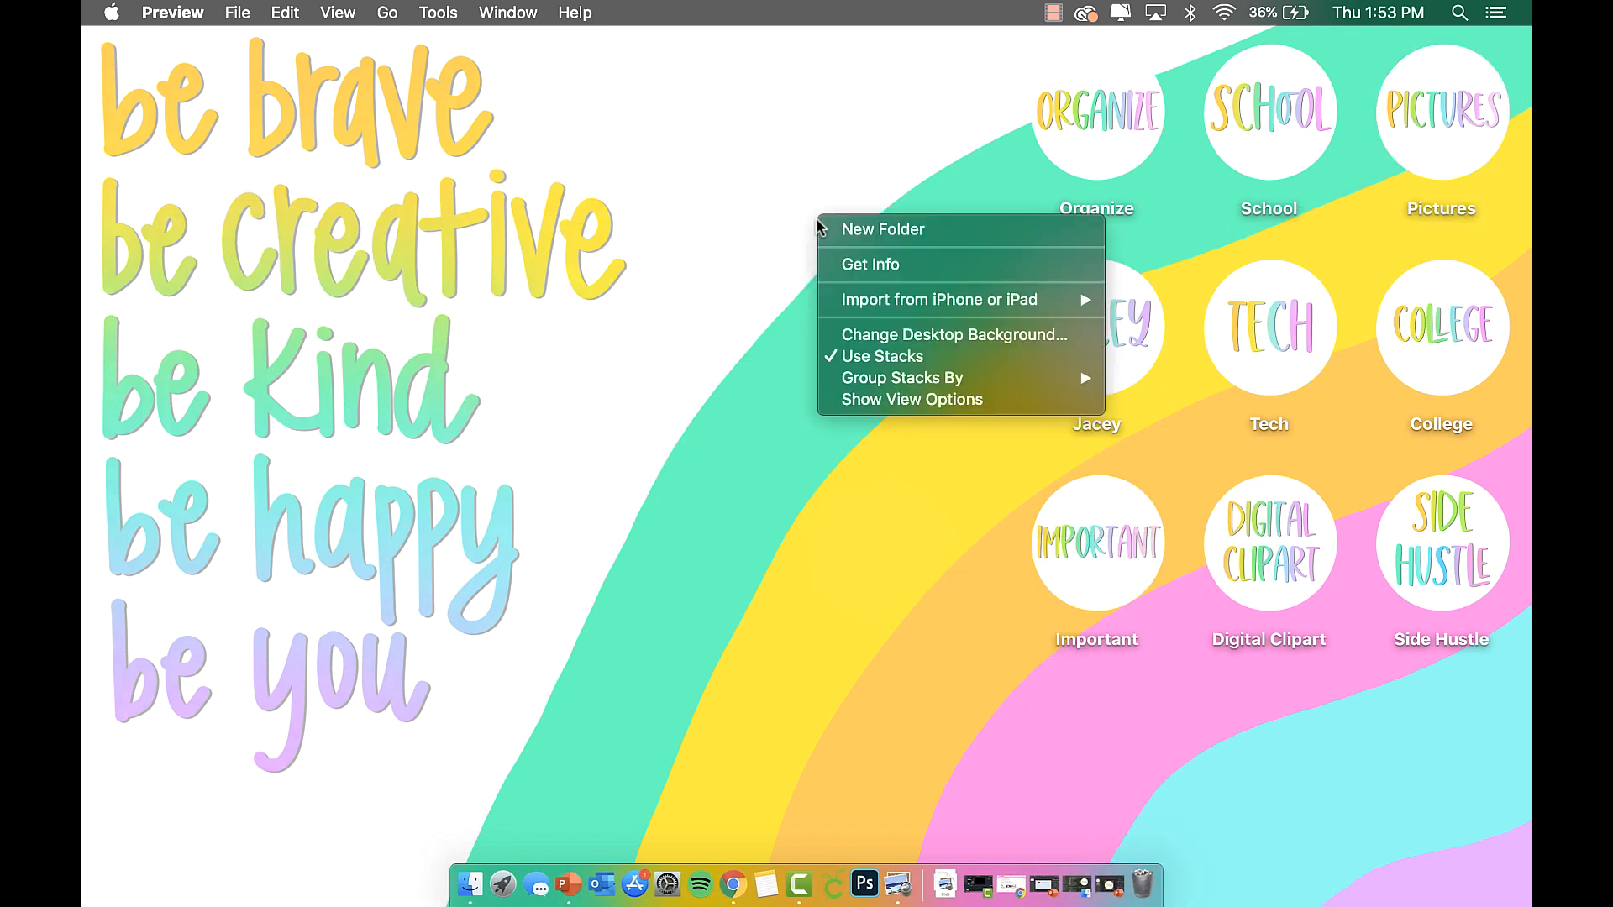
click(858, 224)
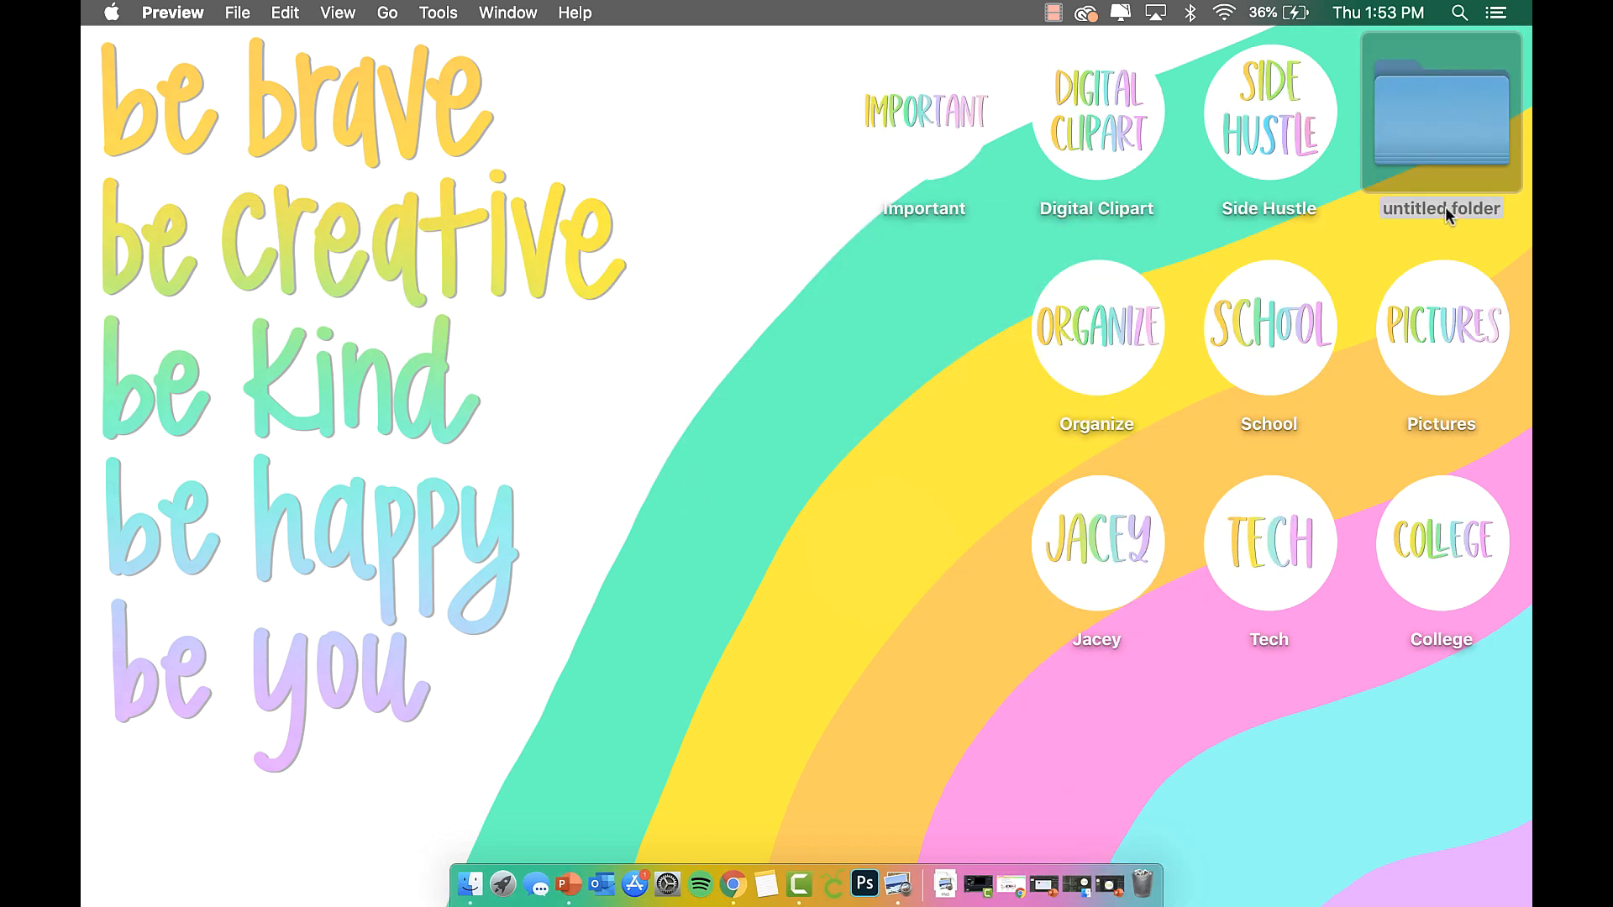
right_click(1420, 130)
click(1269, 219)
Copy the School Icon Version 2.png image in Preview and paste it as the folder's icon.
click(472, 885)
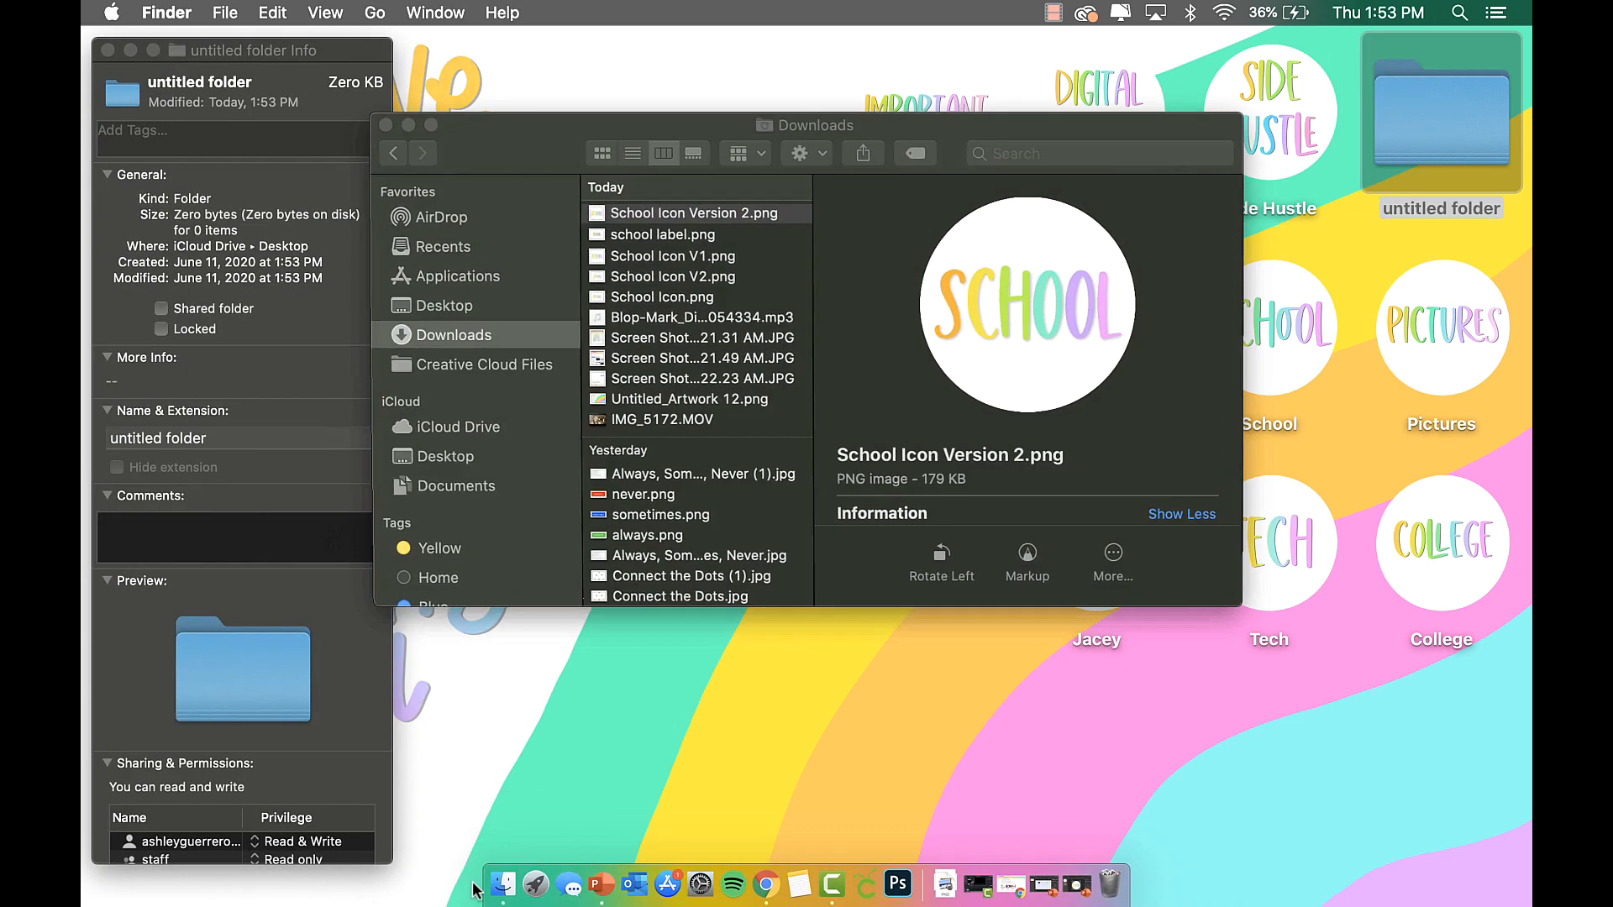
click(713, 278)
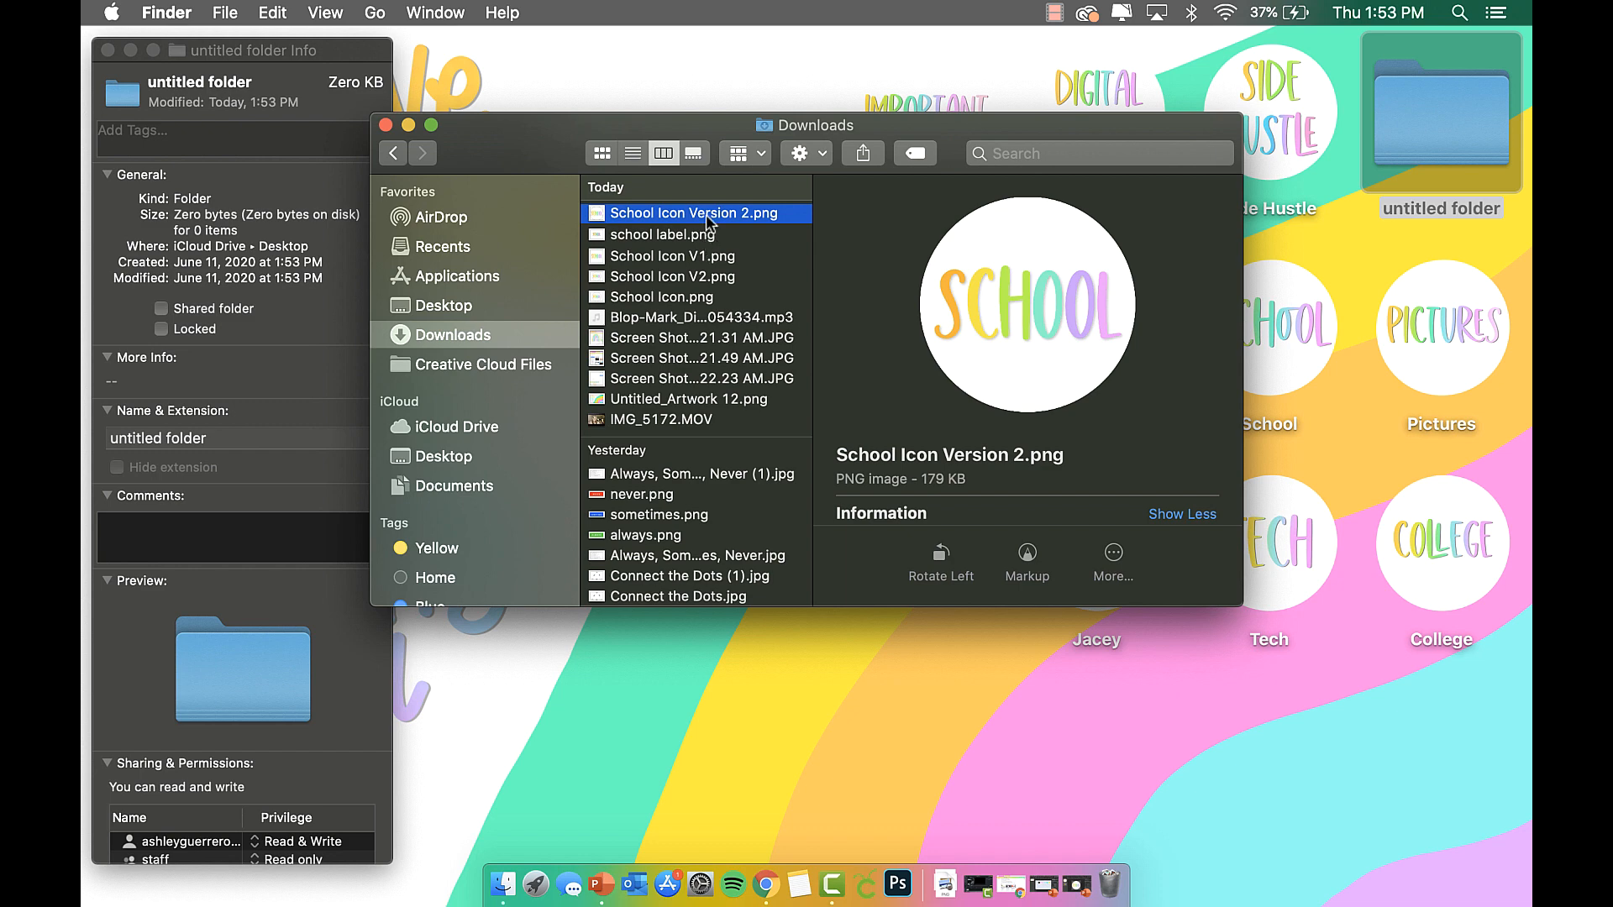
double_click(706, 214)
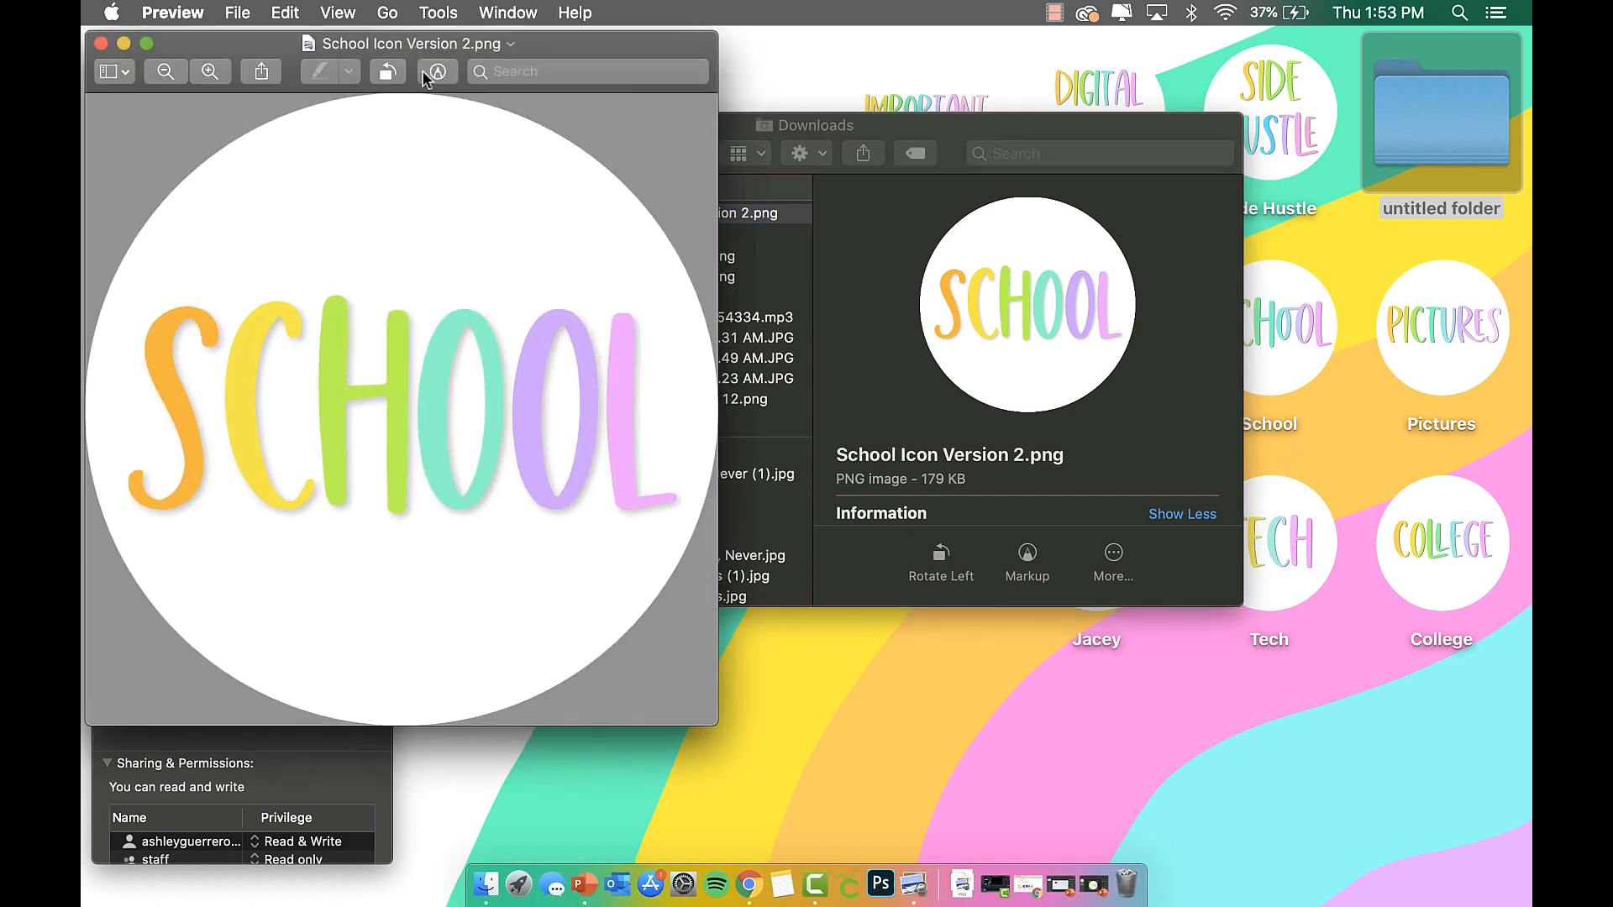
click(283, 13)
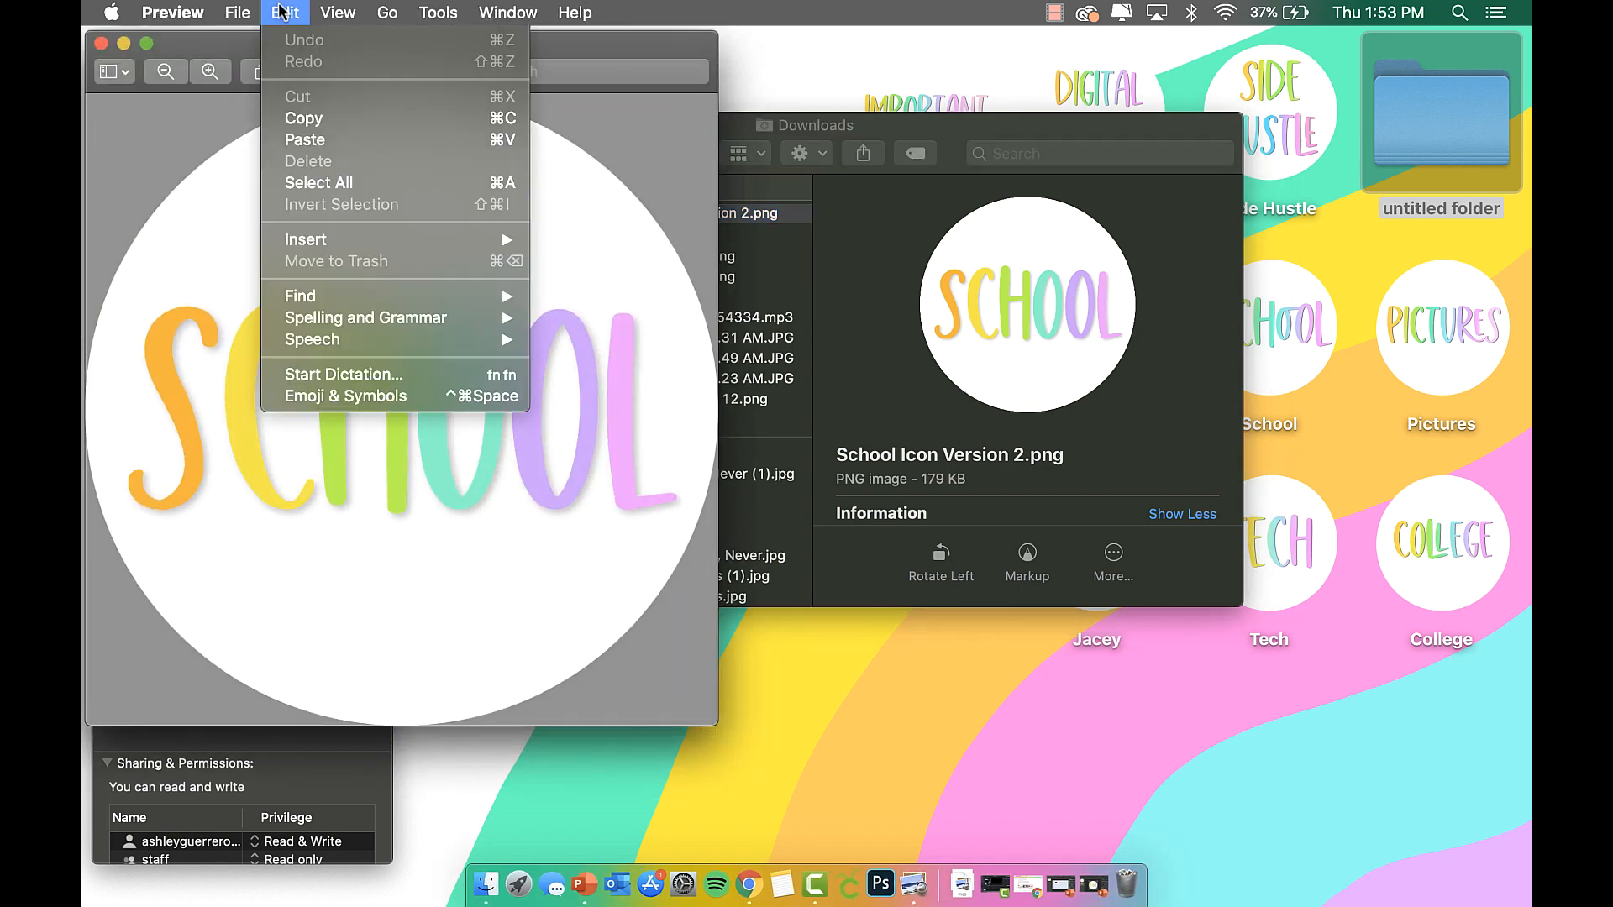
click(310, 118)
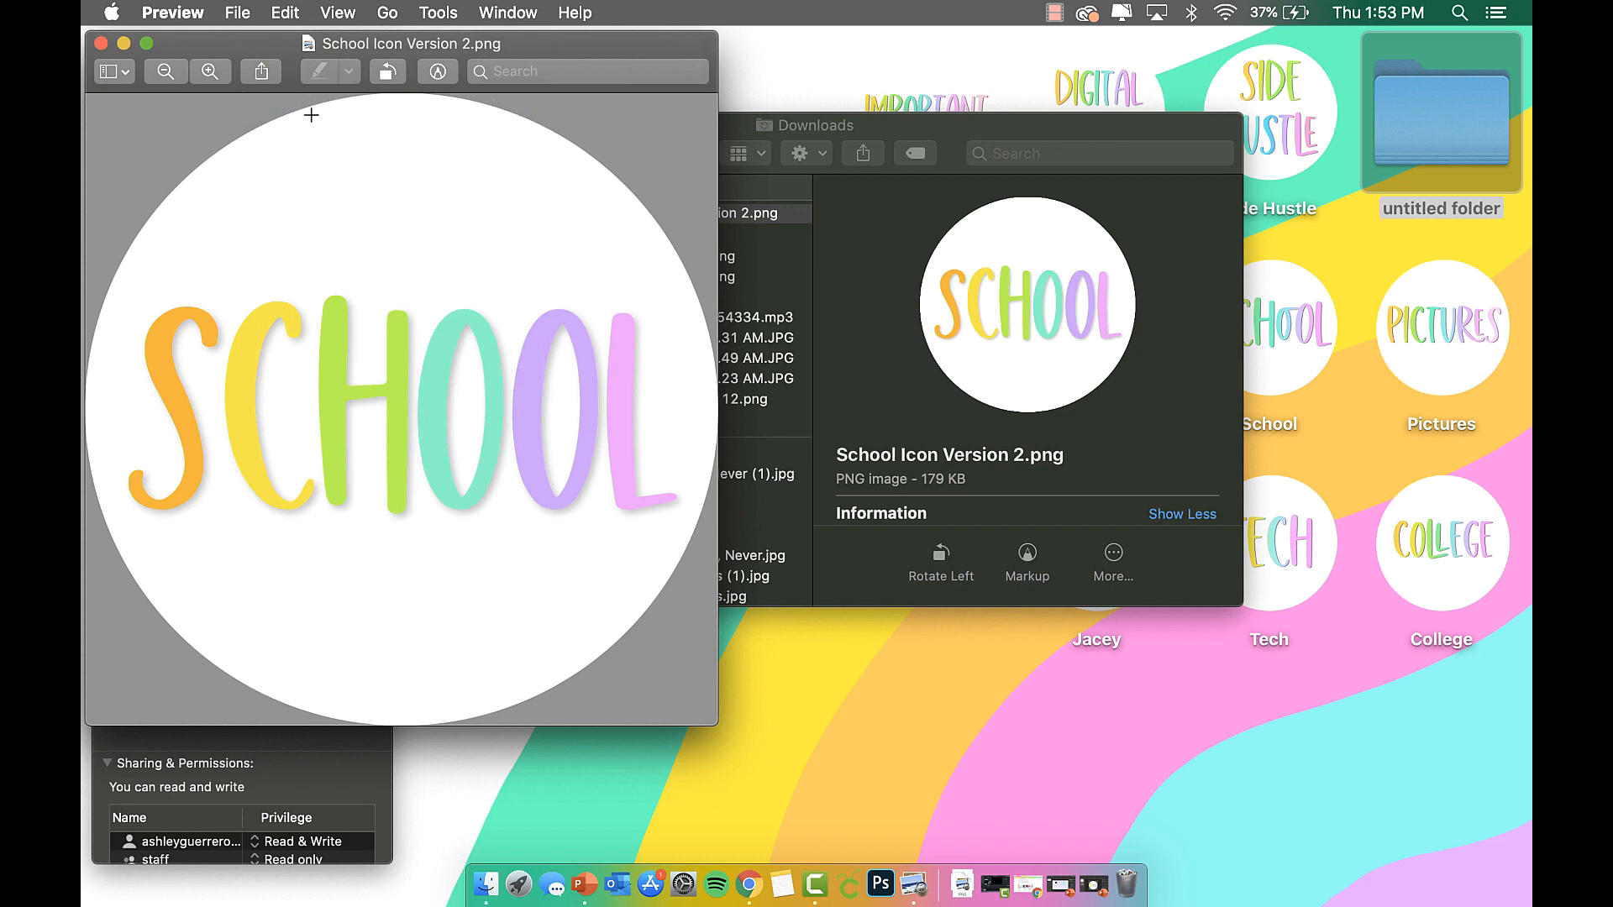
click(101, 42)
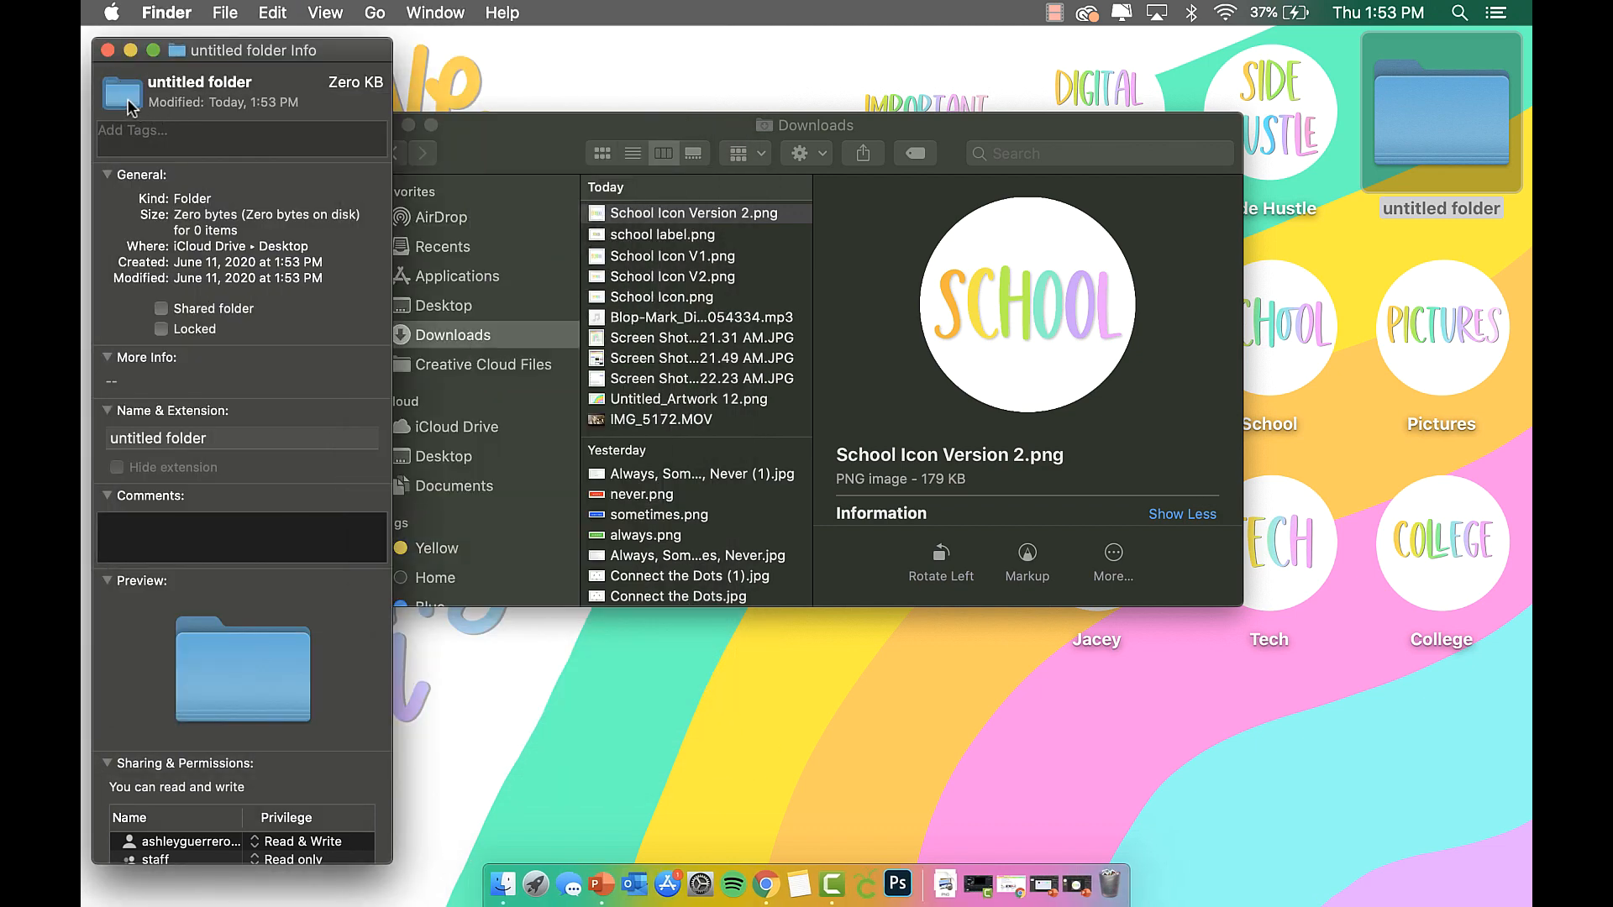
key(super+v)
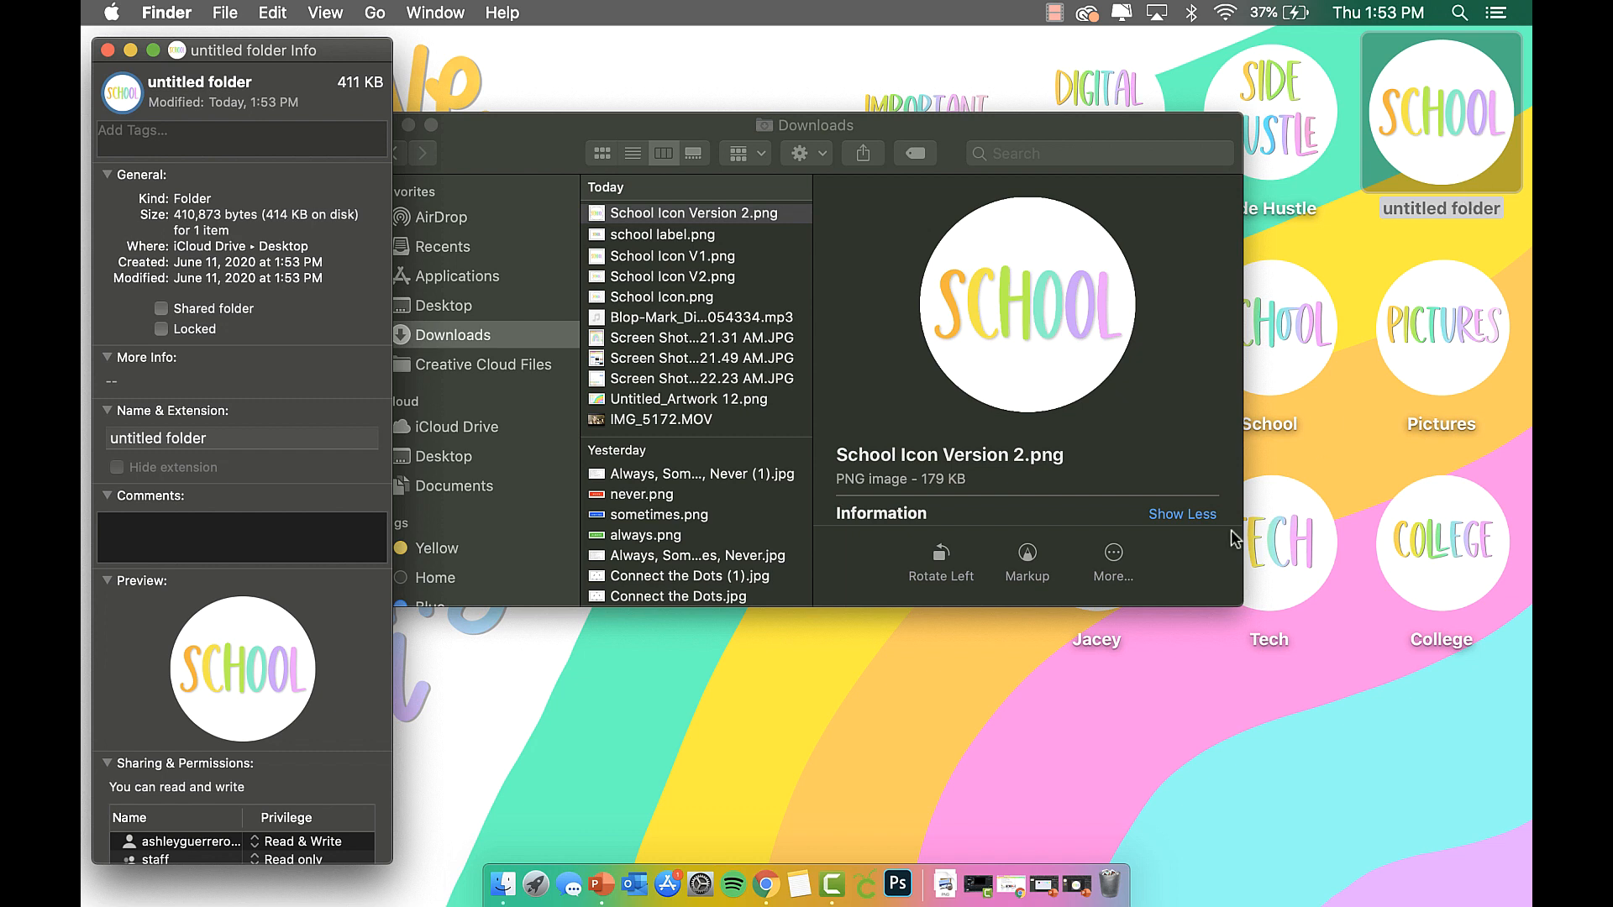
right_click(758, 714)
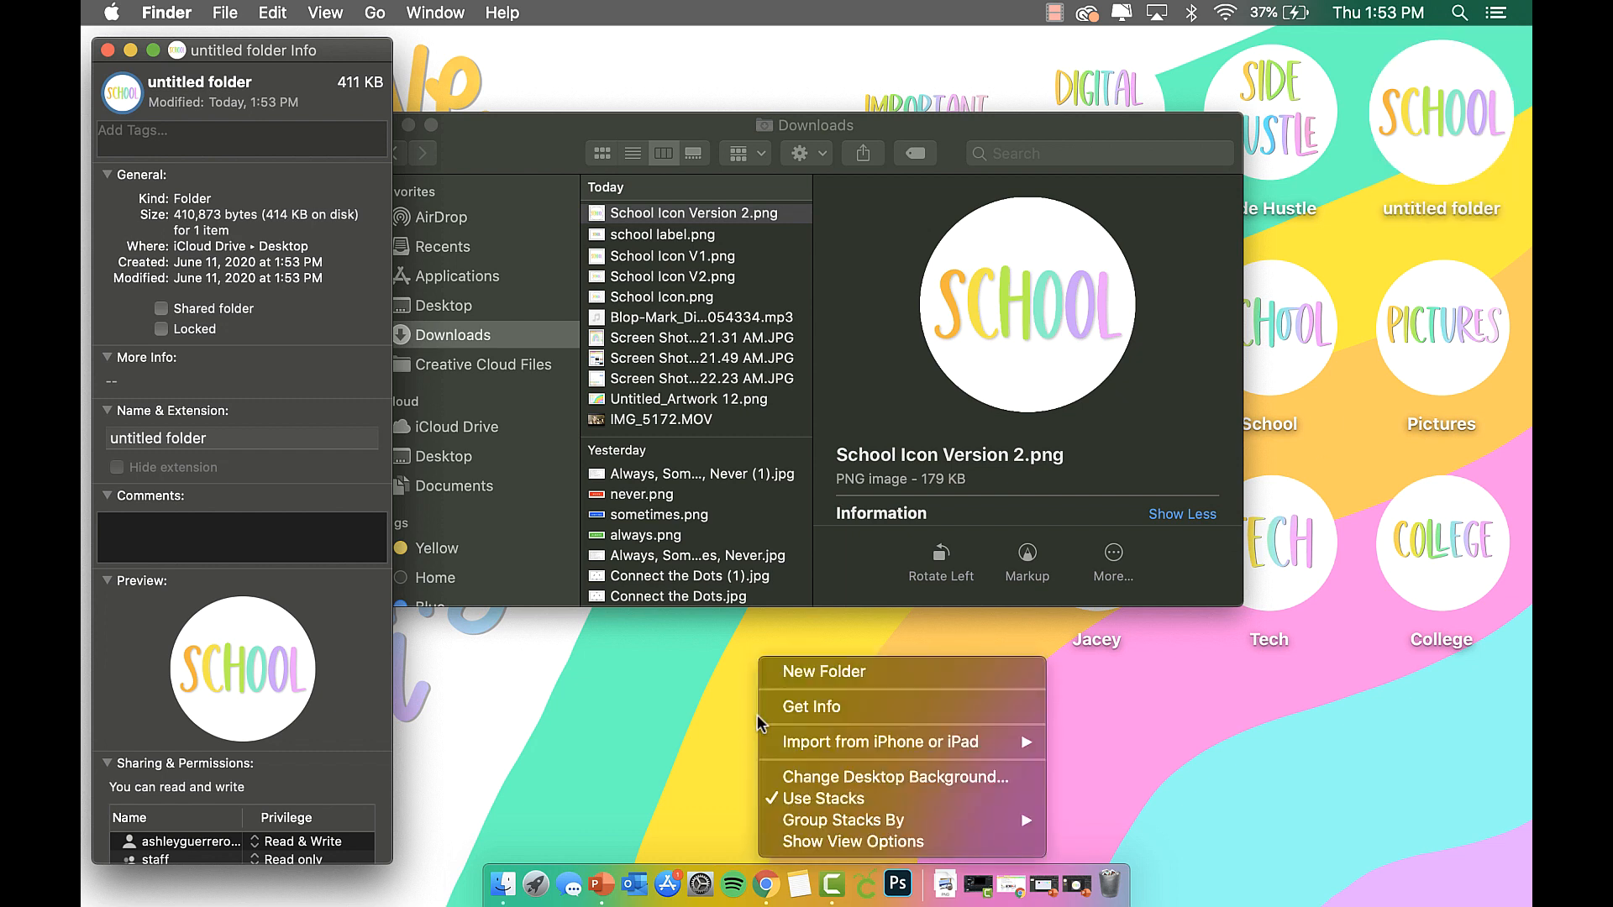
Create untitled folder 2 on the desktop and copy the School Icon.png image from Preview.
click(871, 669)
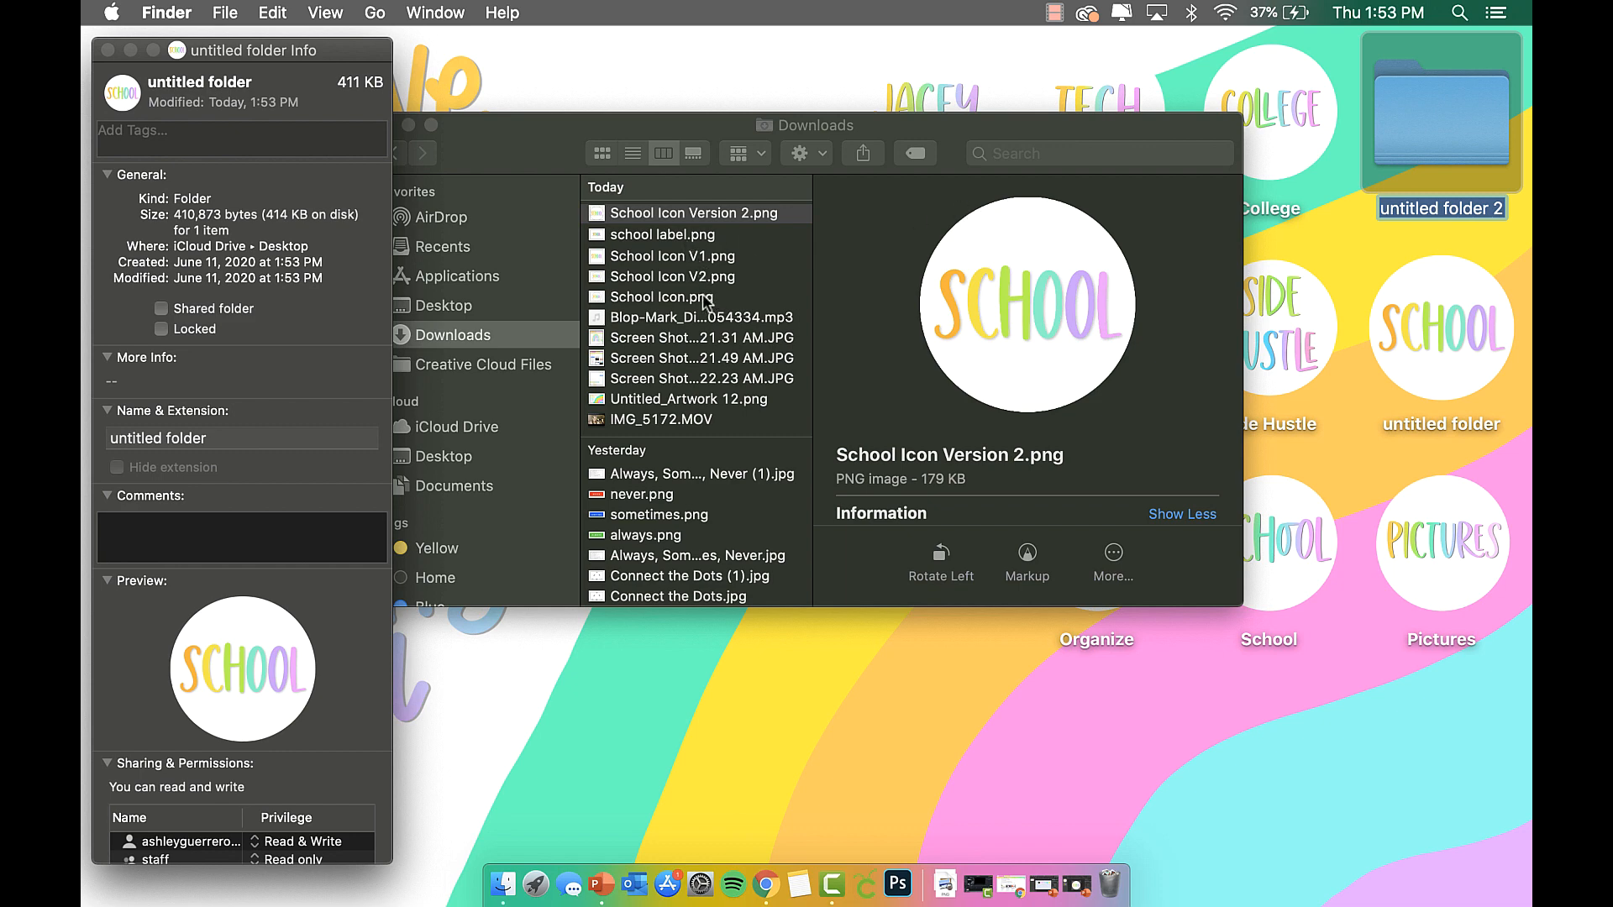
double_click(663, 298)
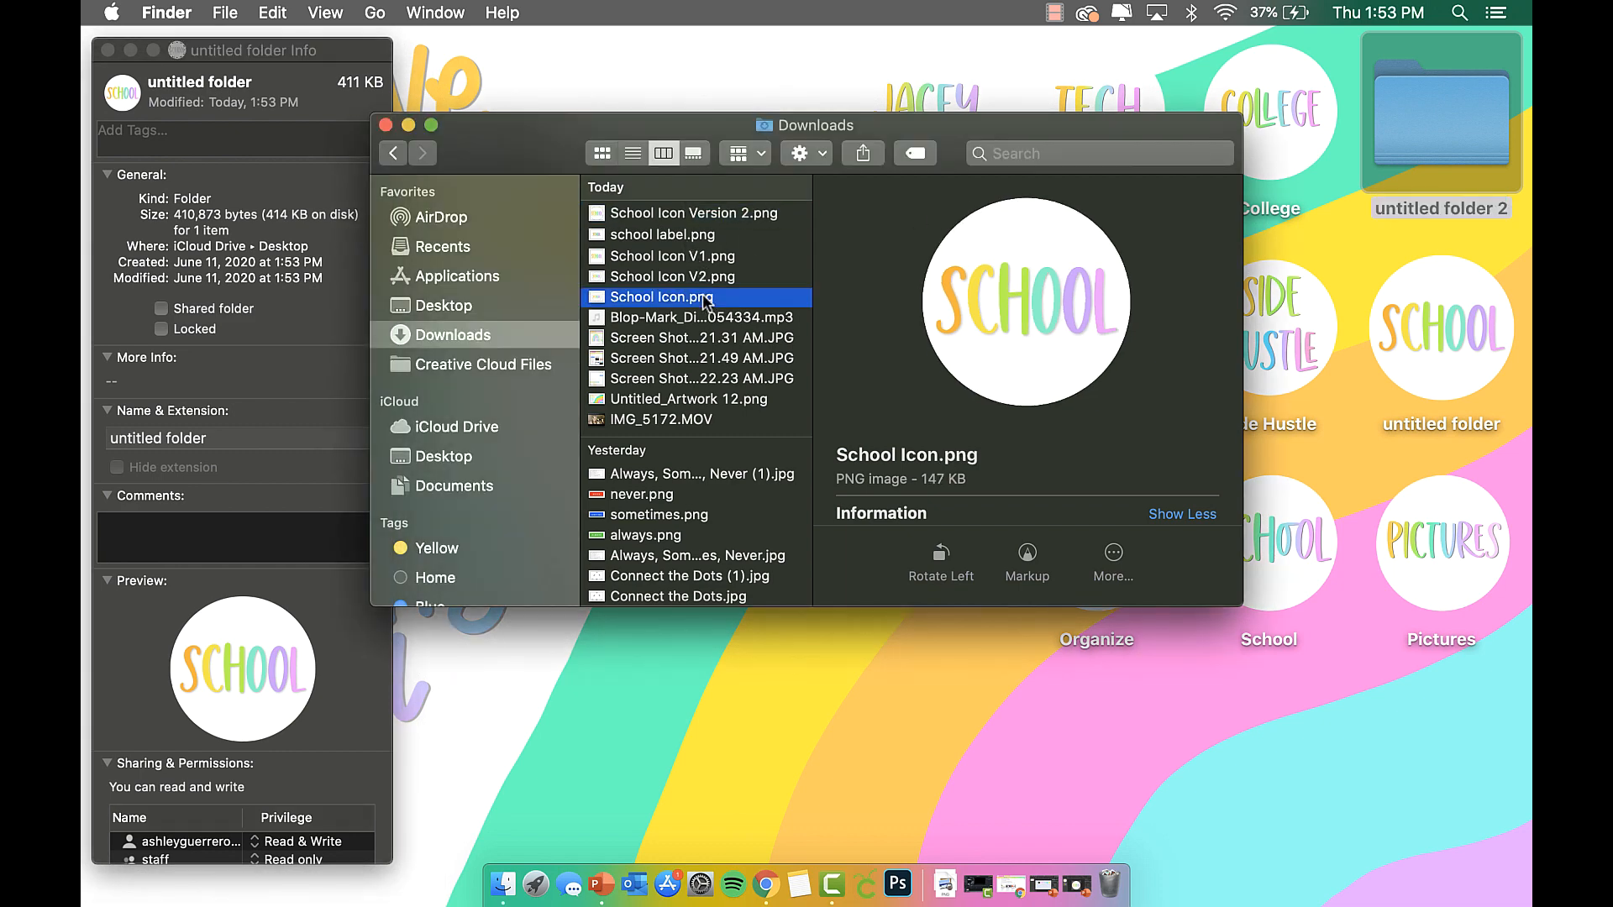
click(284, 10)
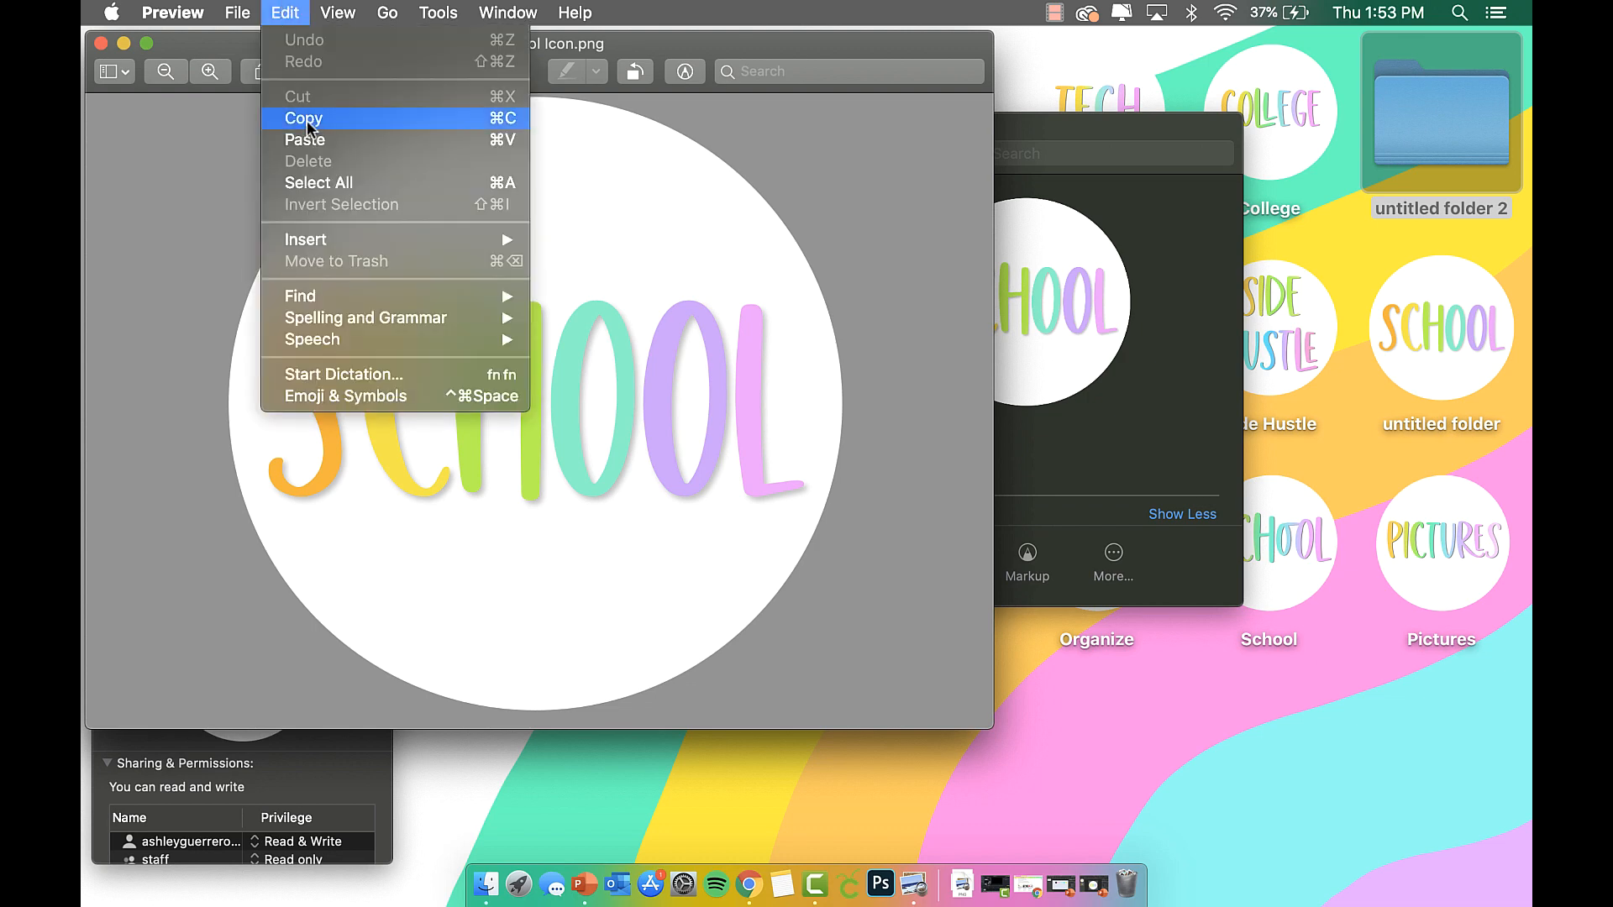
click(278, 114)
click(101, 42)
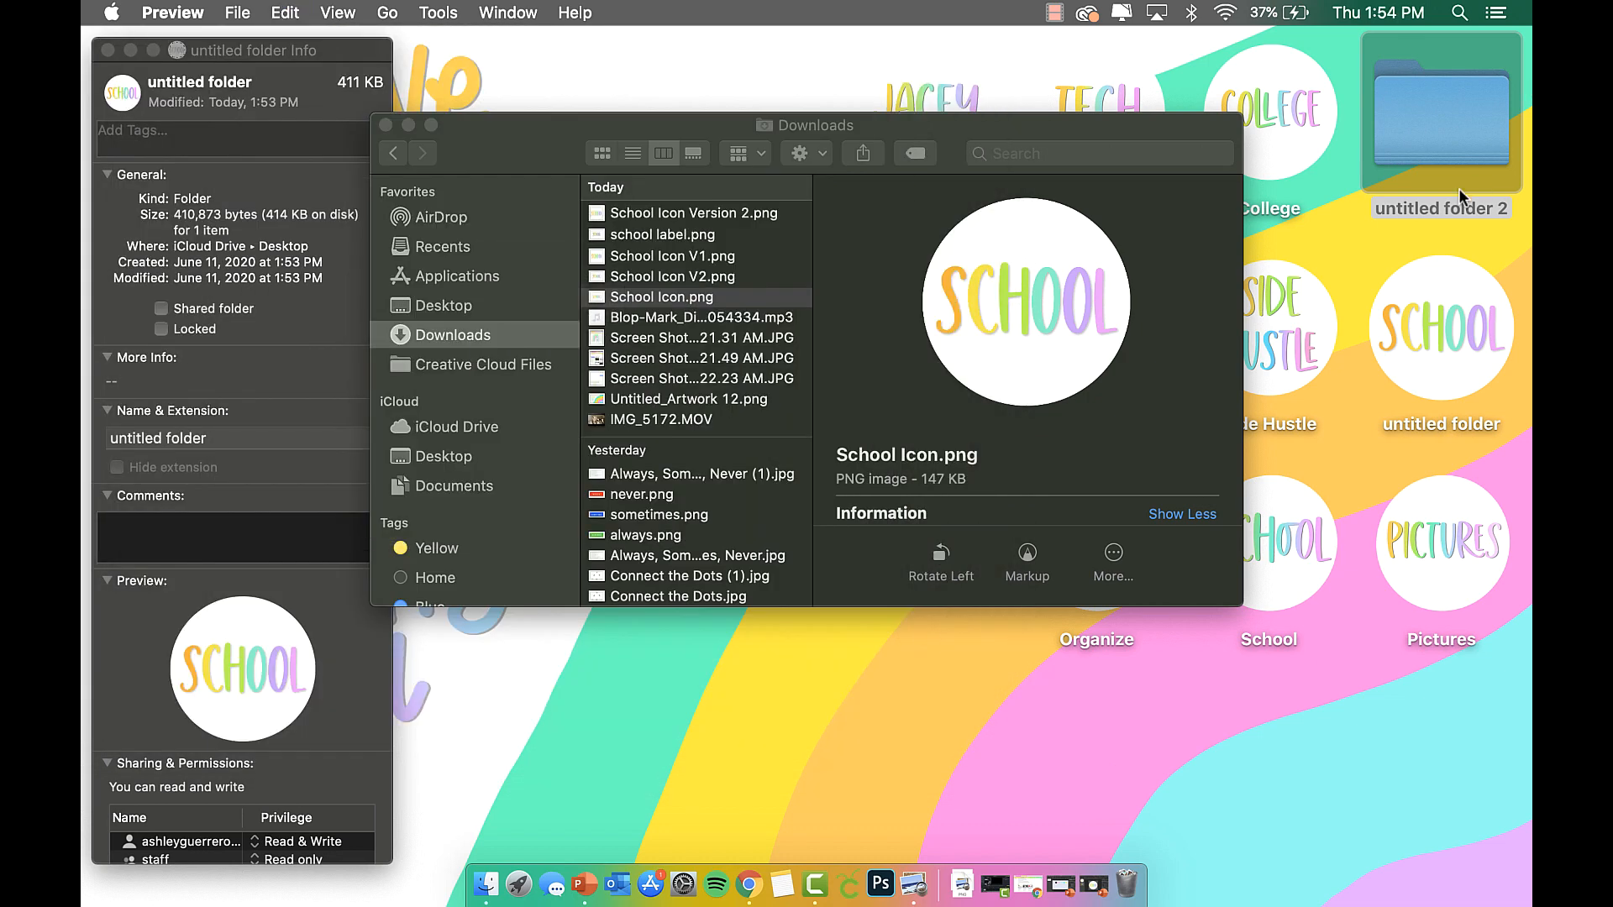
Paste the copied SCHOOL image as untitled folder 2's icon in its Get Info window.
right_click(1433, 133)
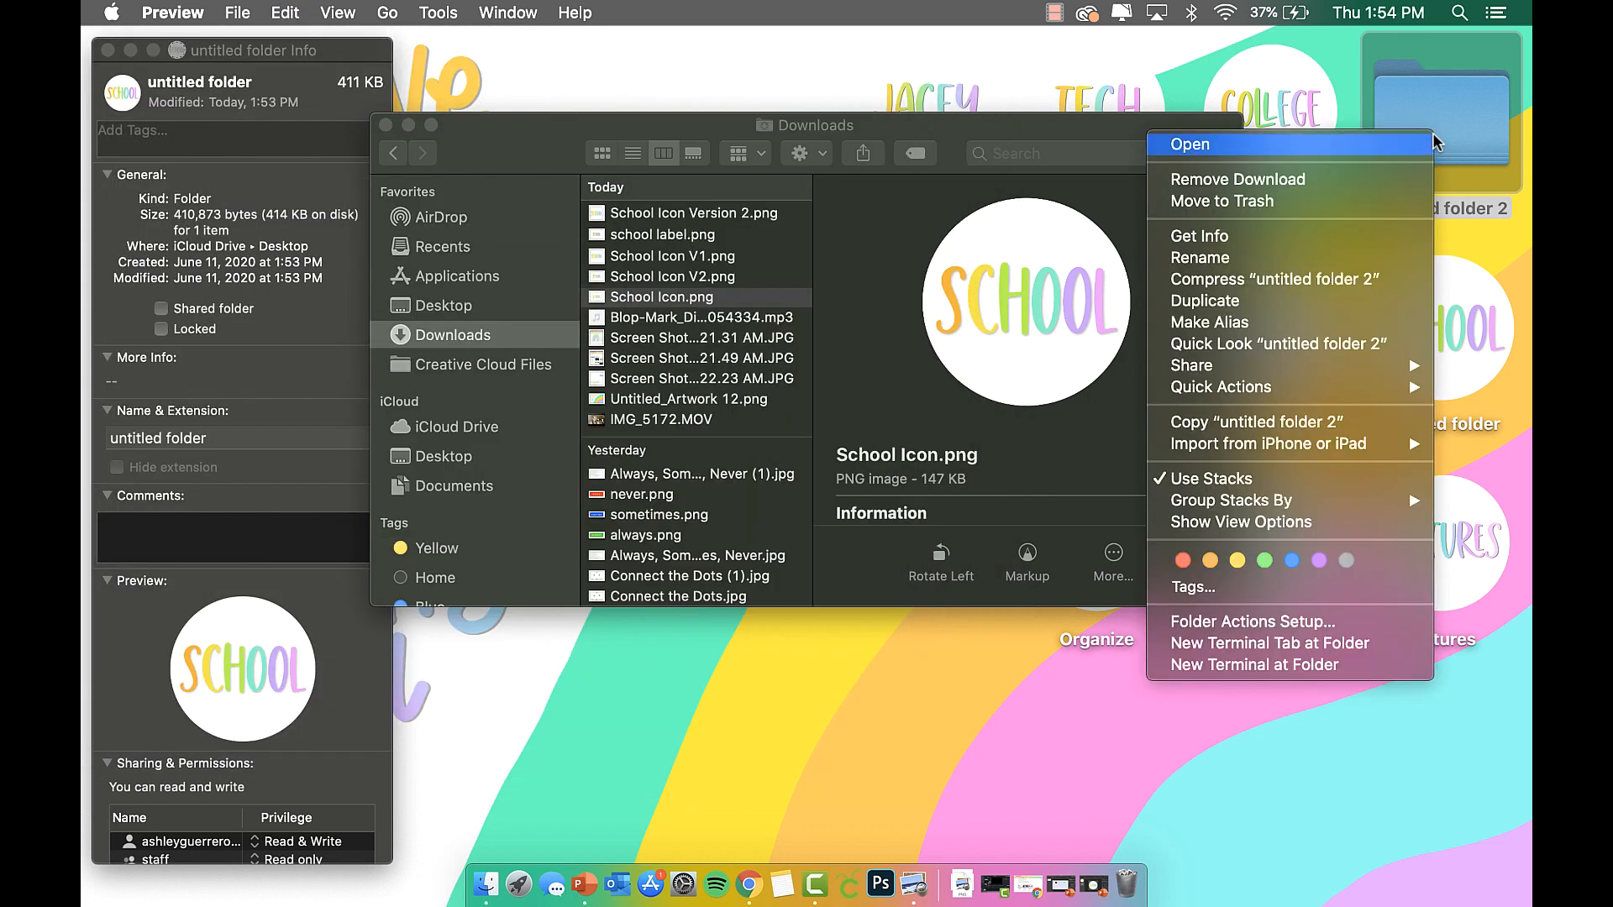
click(1321, 237)
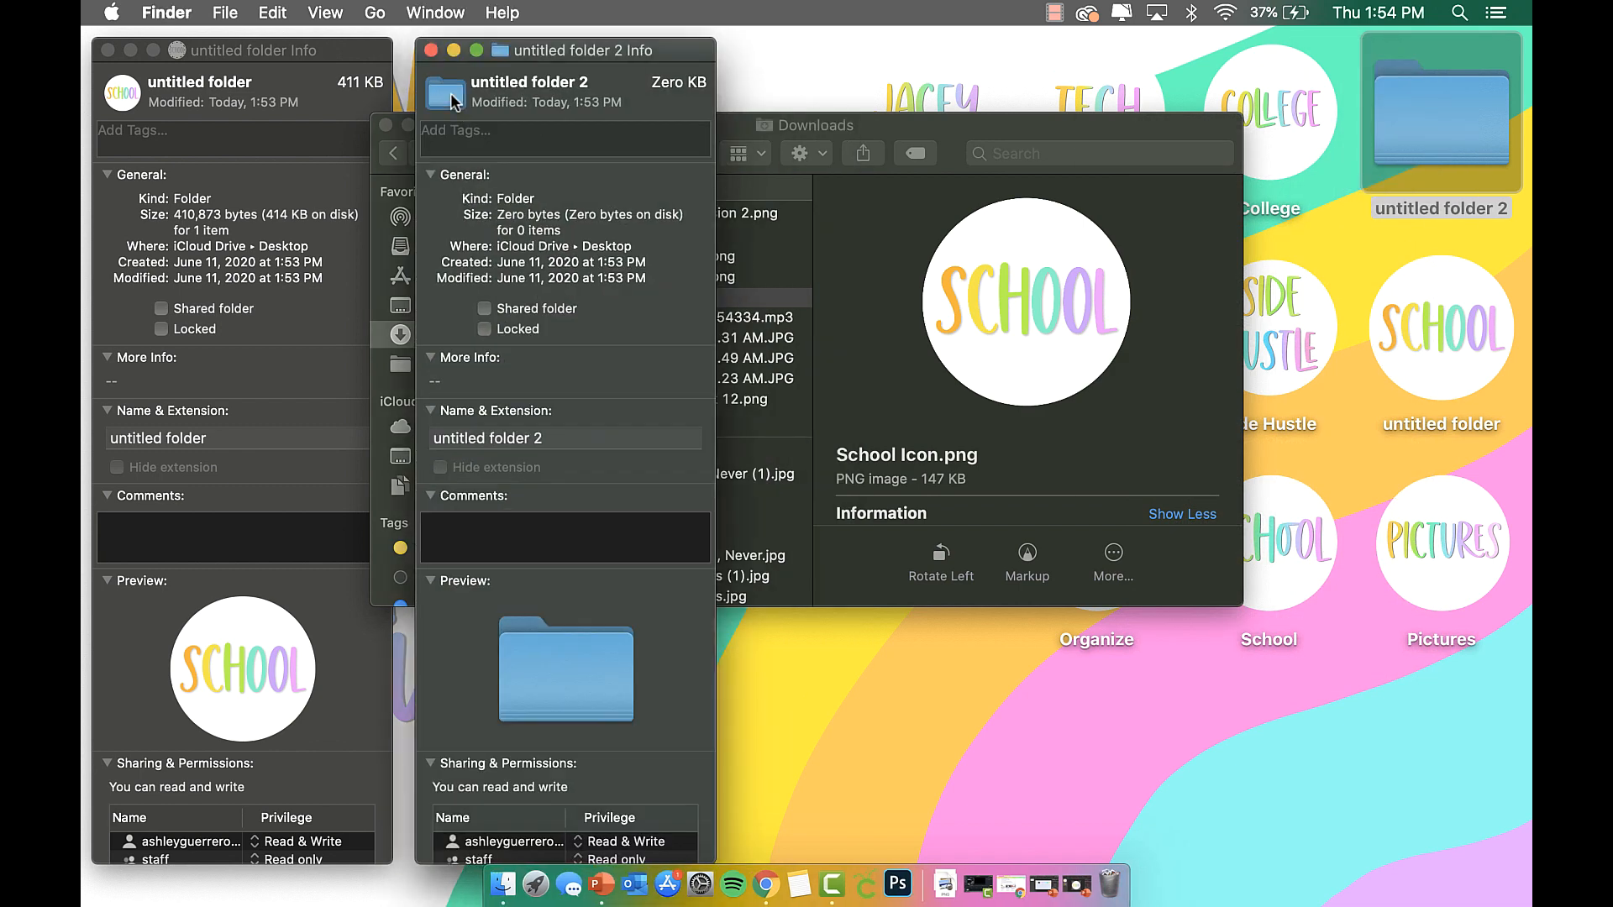
key(super+v)
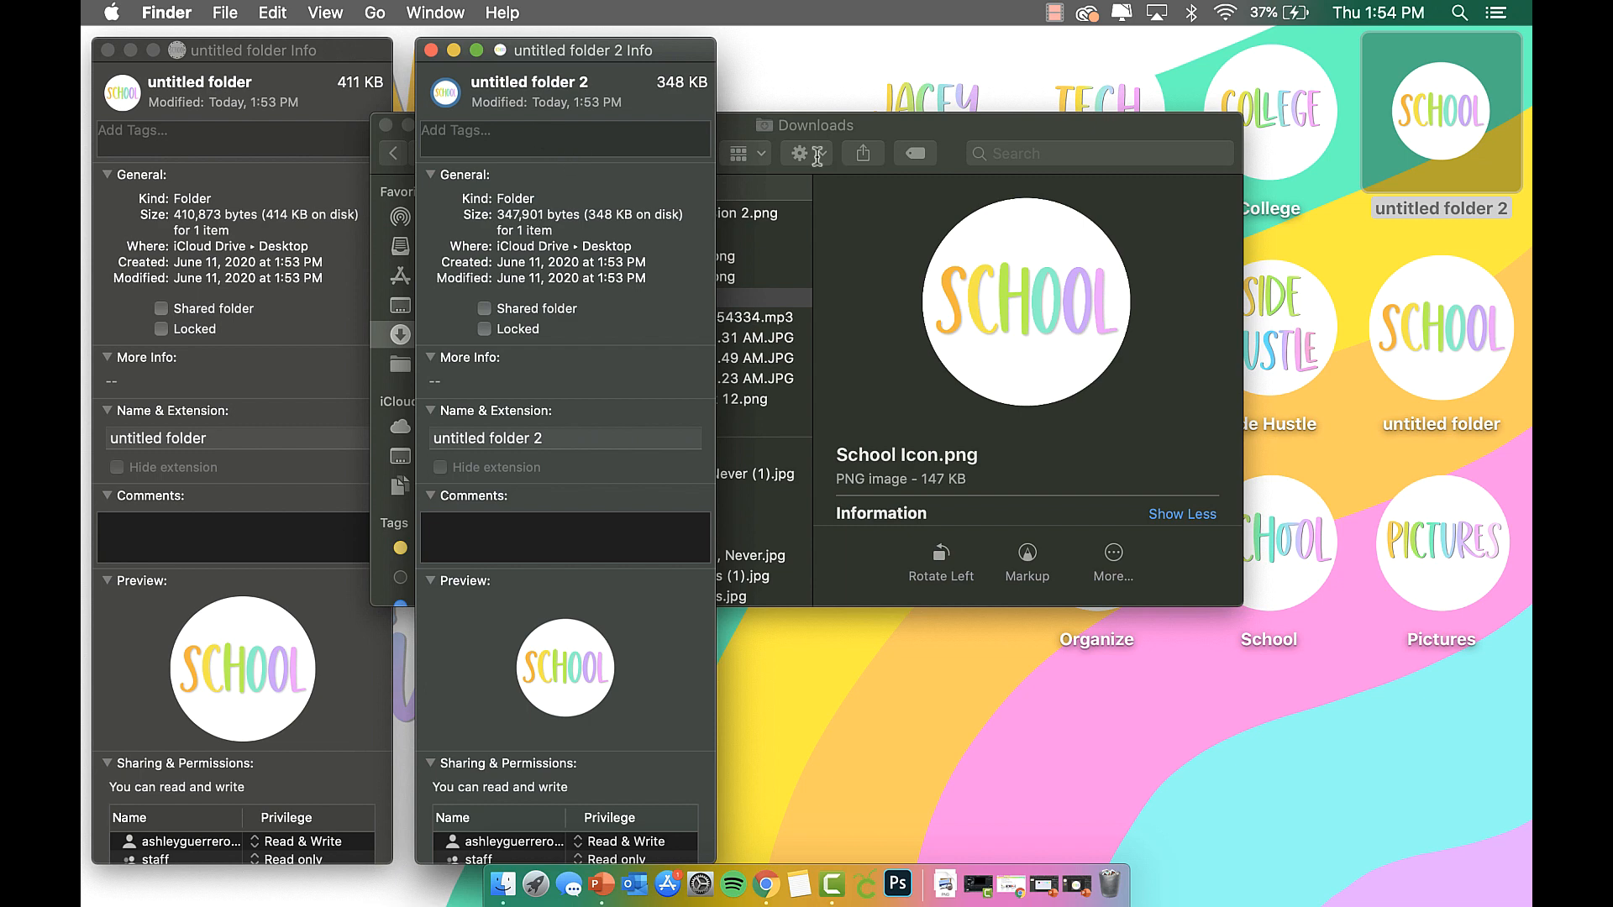
Close the untitled folder 2 Info window.
click(431, 50)
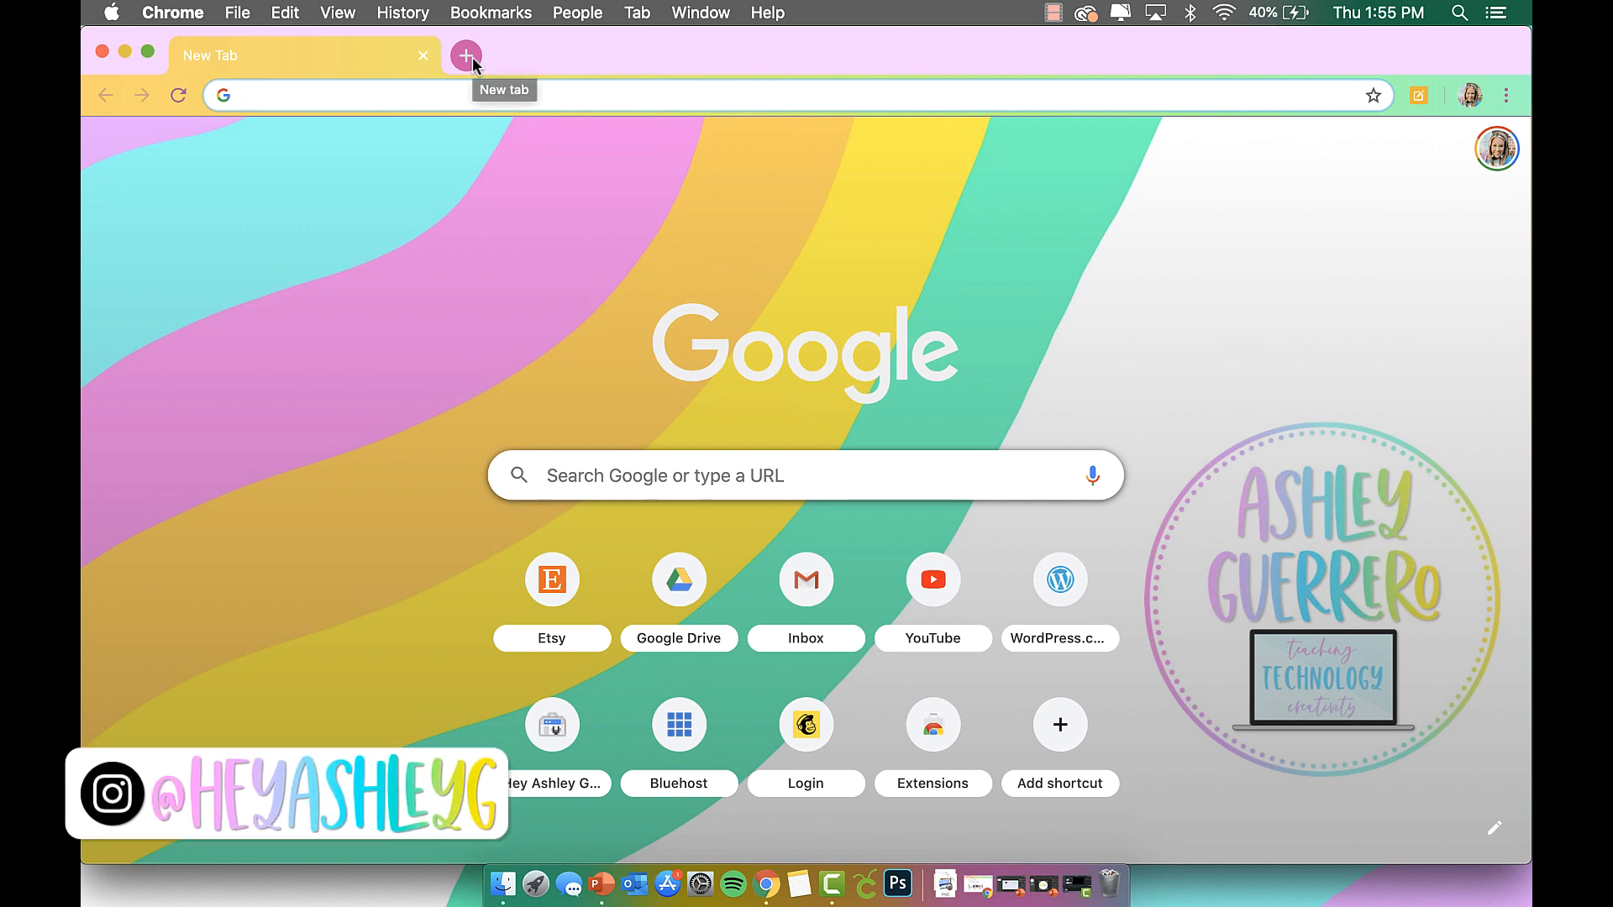
Go to drive.google.com and create a new Google Drawings document from New > More.
text(dr)
key(Return)
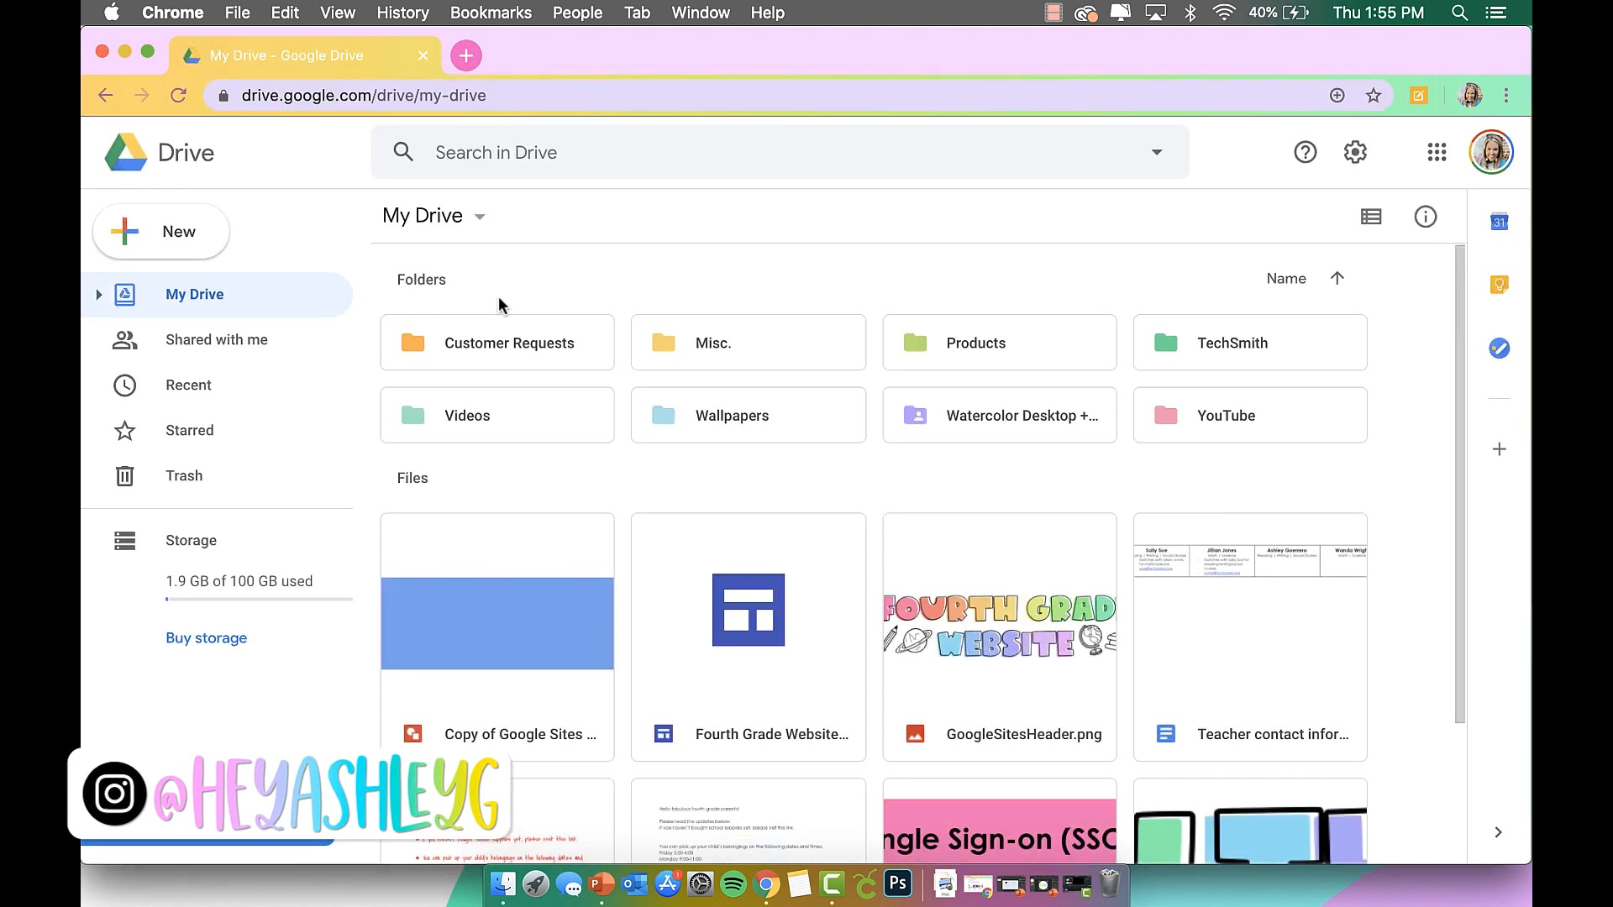
click(178, 241)
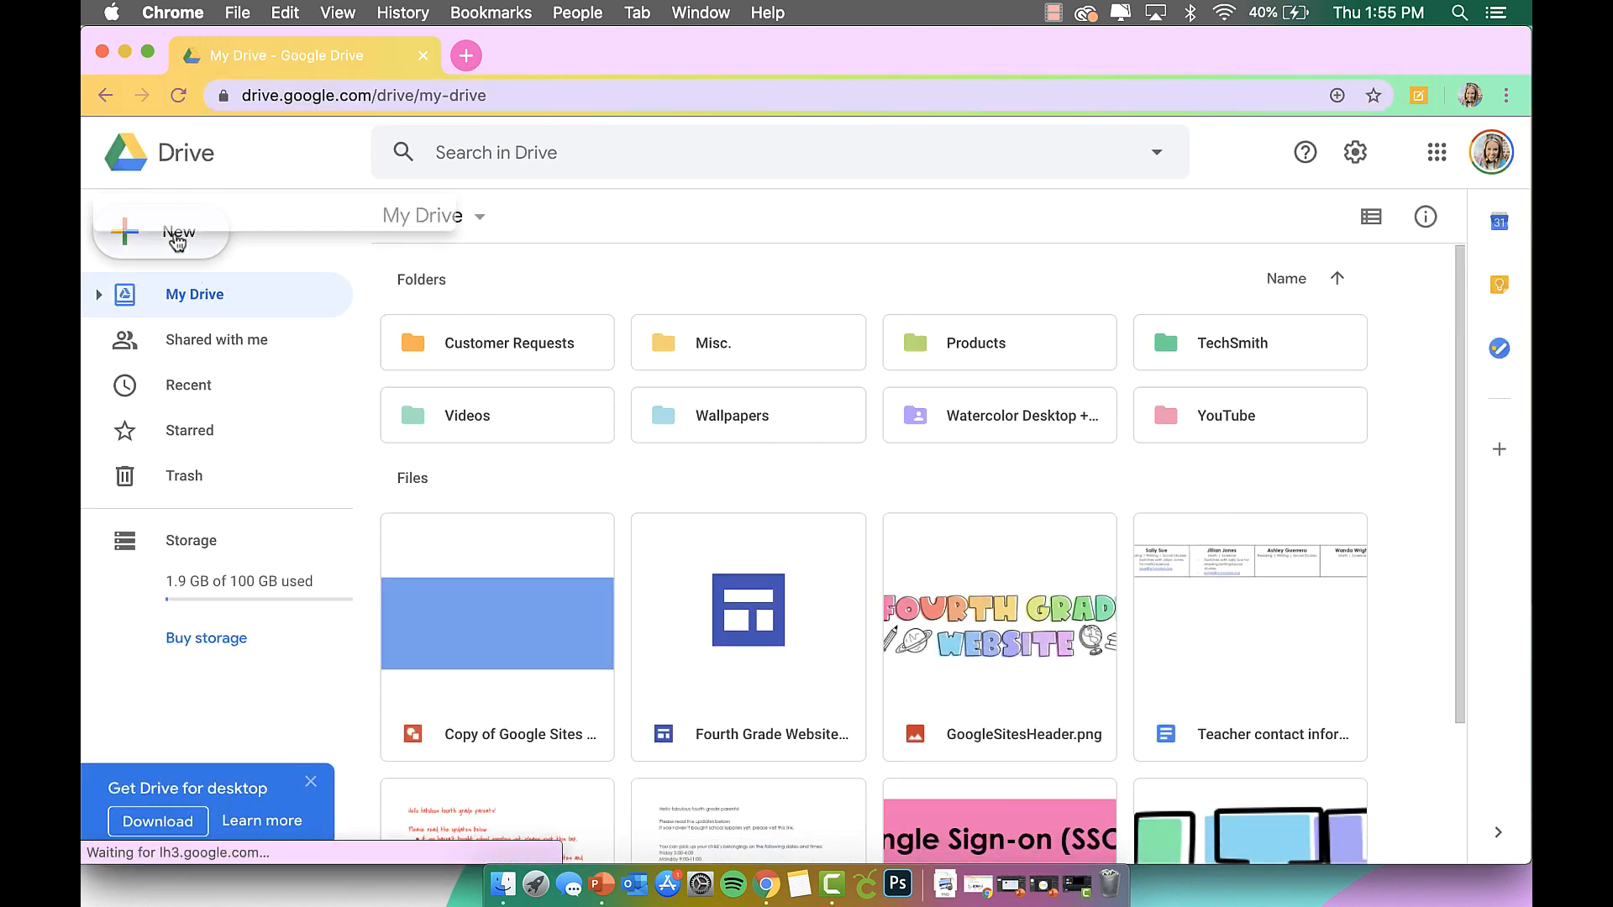
mouse_move(224, 515)
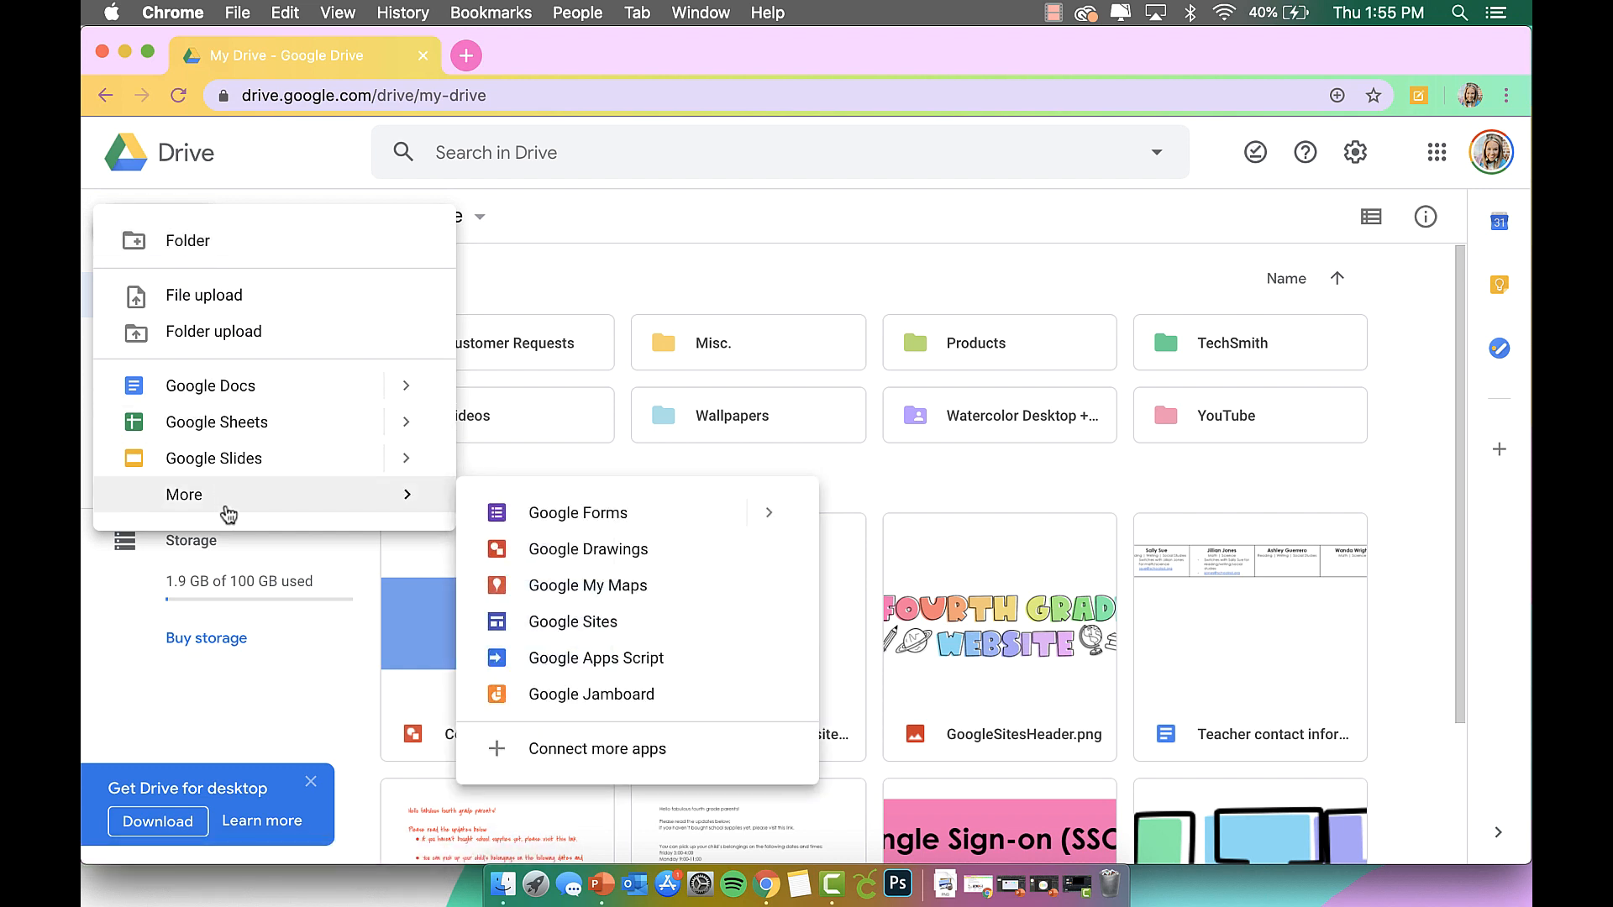
click(542, 559)
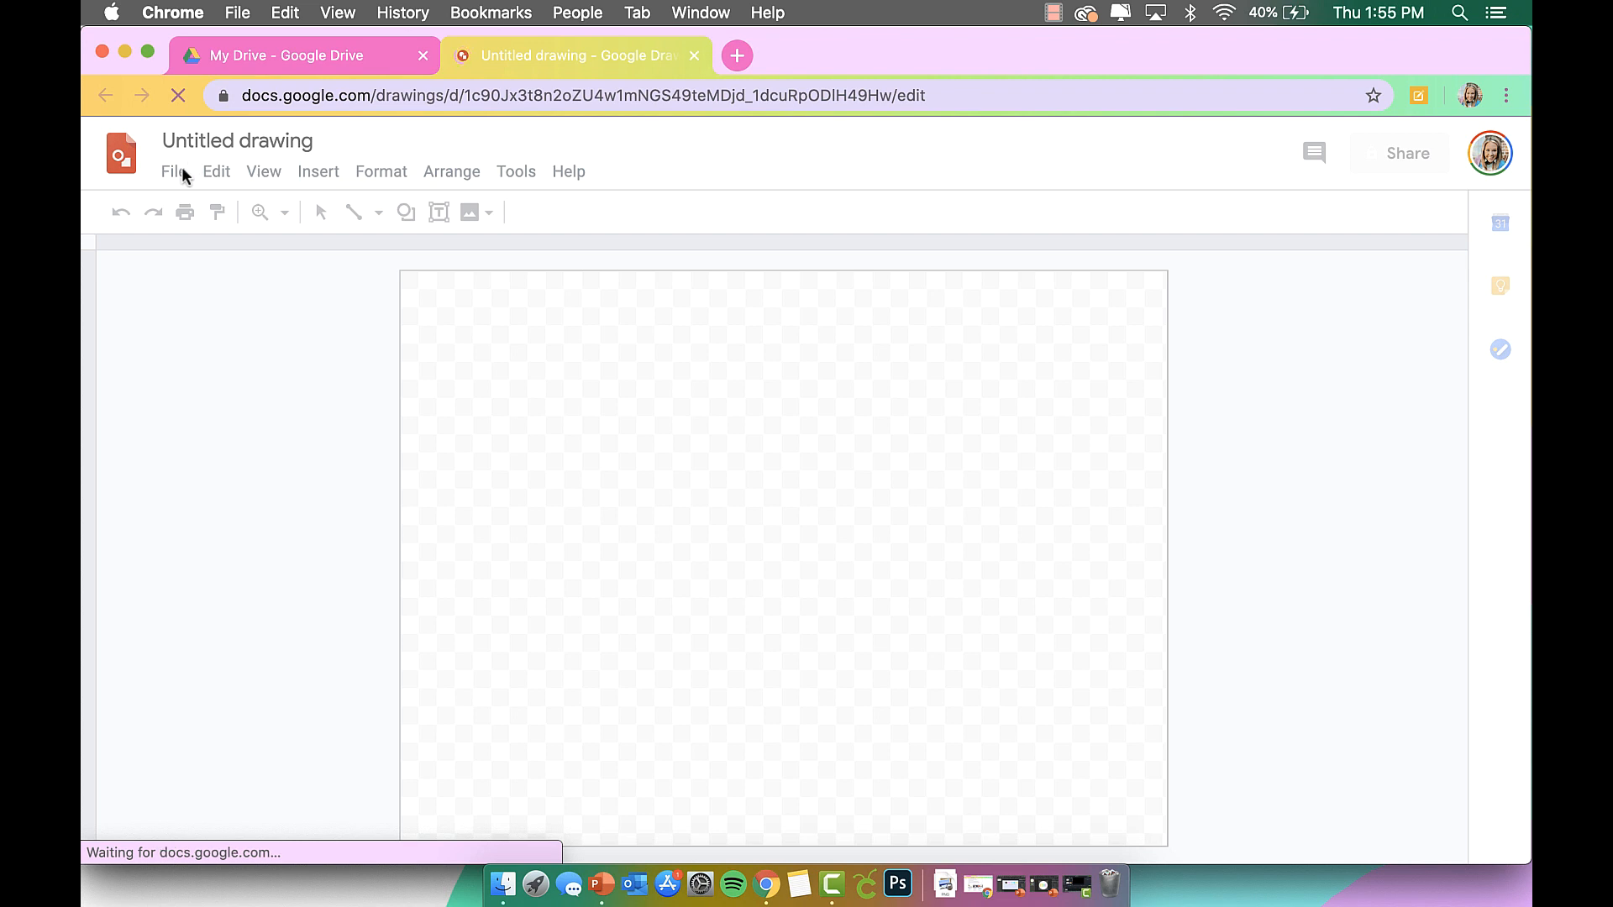
Set Page setup to a Custom size of 8 × 8 inches and apply it.
click(182, 172)
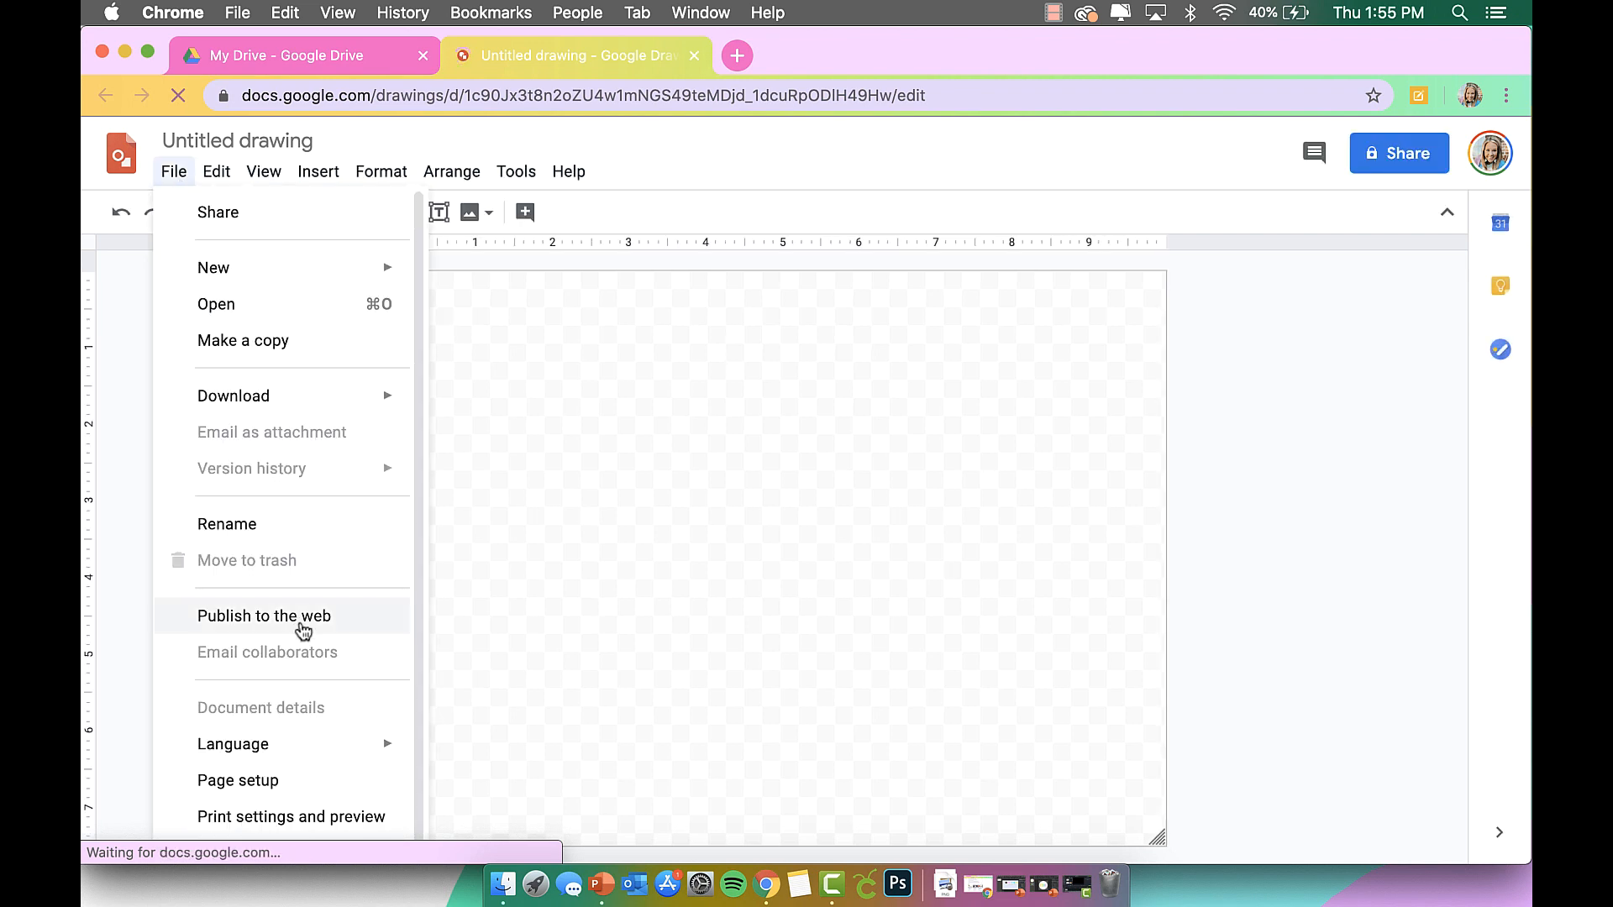
click(300, 819)
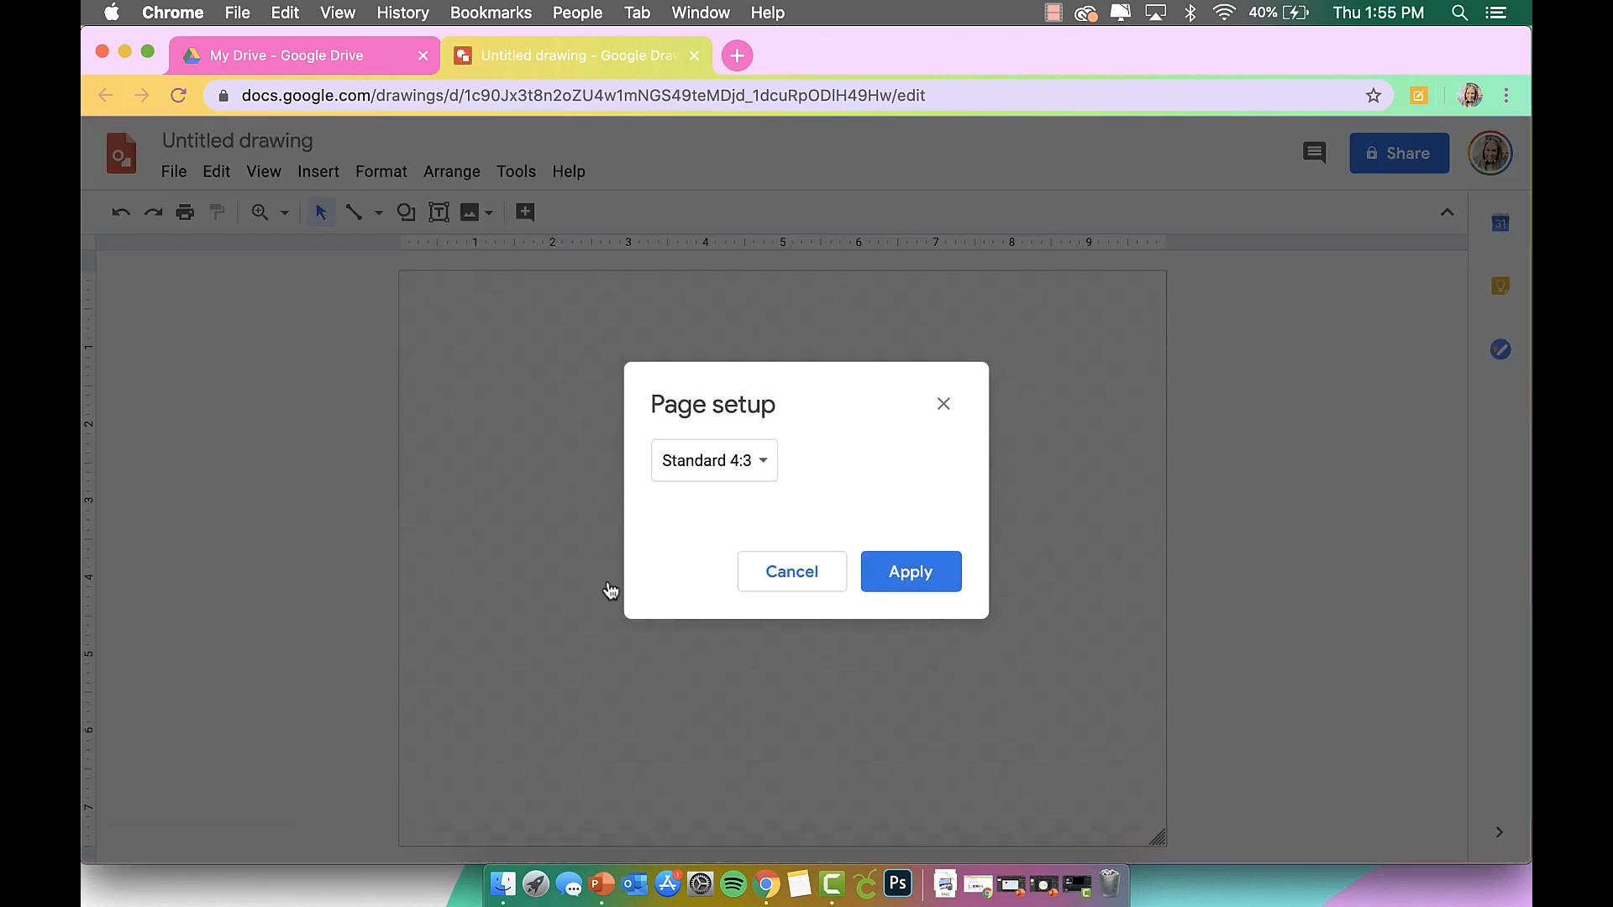
click(735, 457)
click(741, 571)
double_click(699, 523)
text(8)
key(Tab)
text(8)
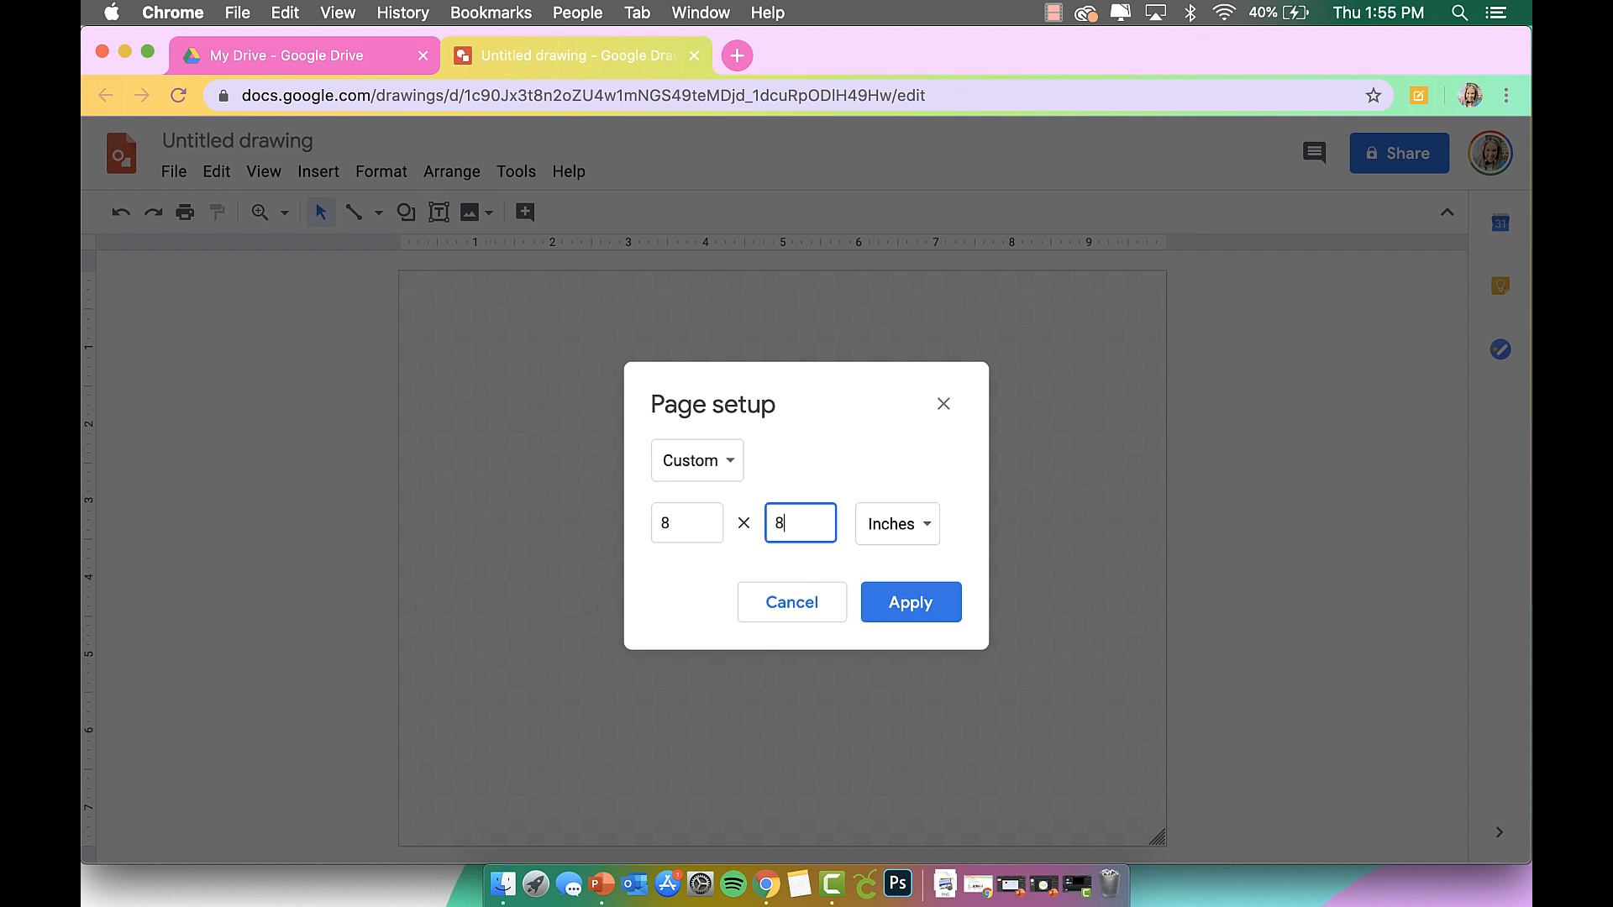
click(924, 605)
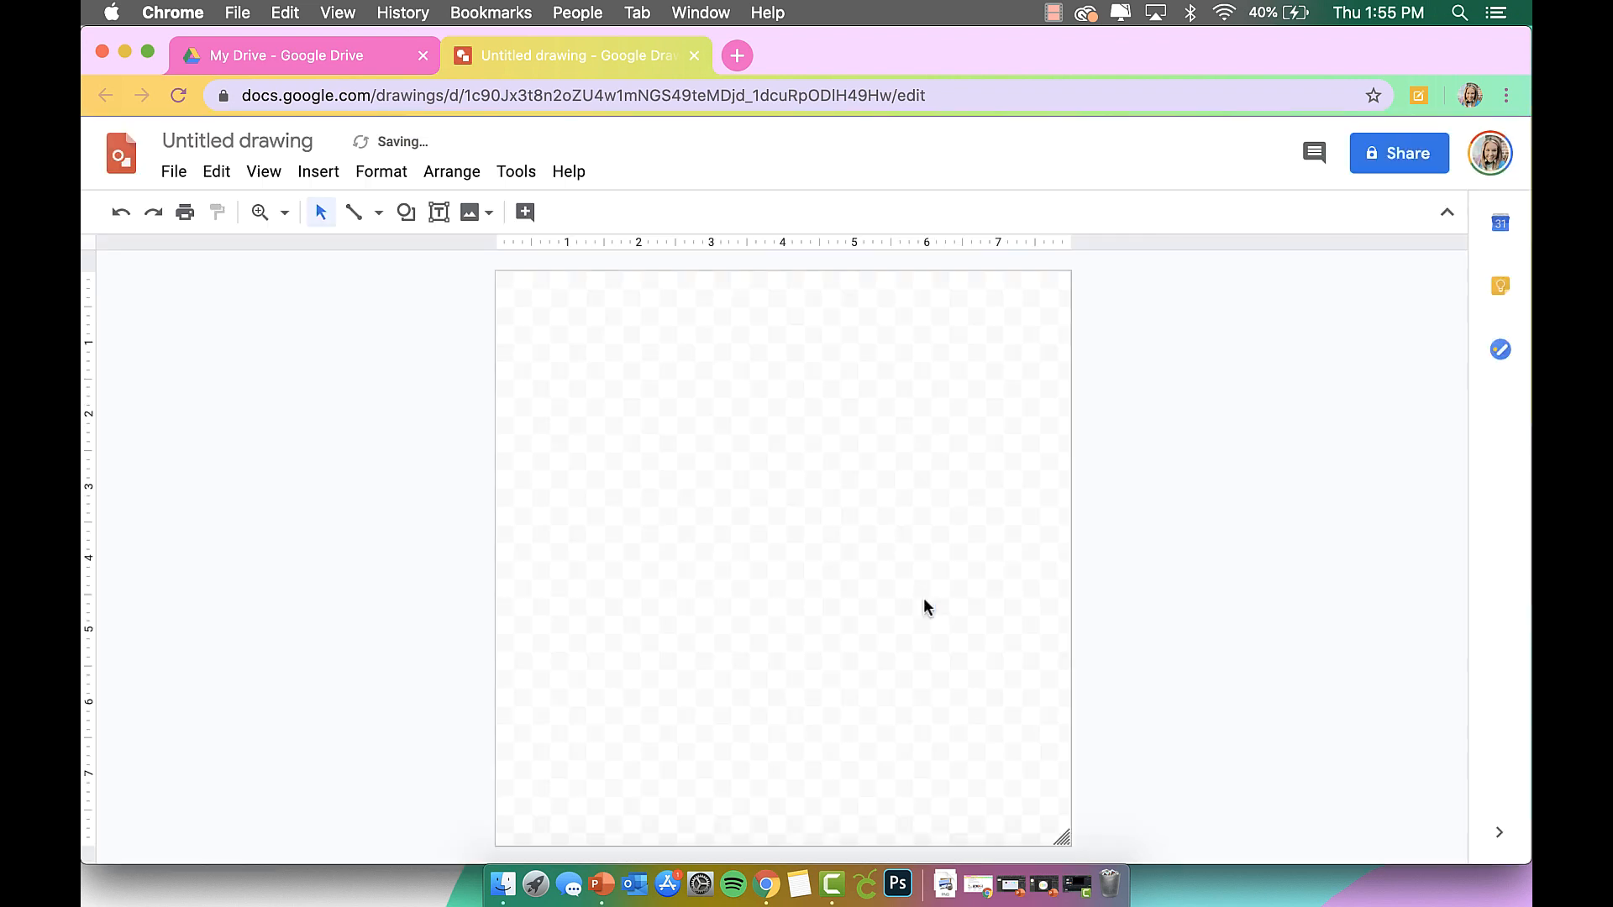
Draw an oval circle and resize and centre it to fill the page.
click(407, 213)
mouse_move(418, 252)
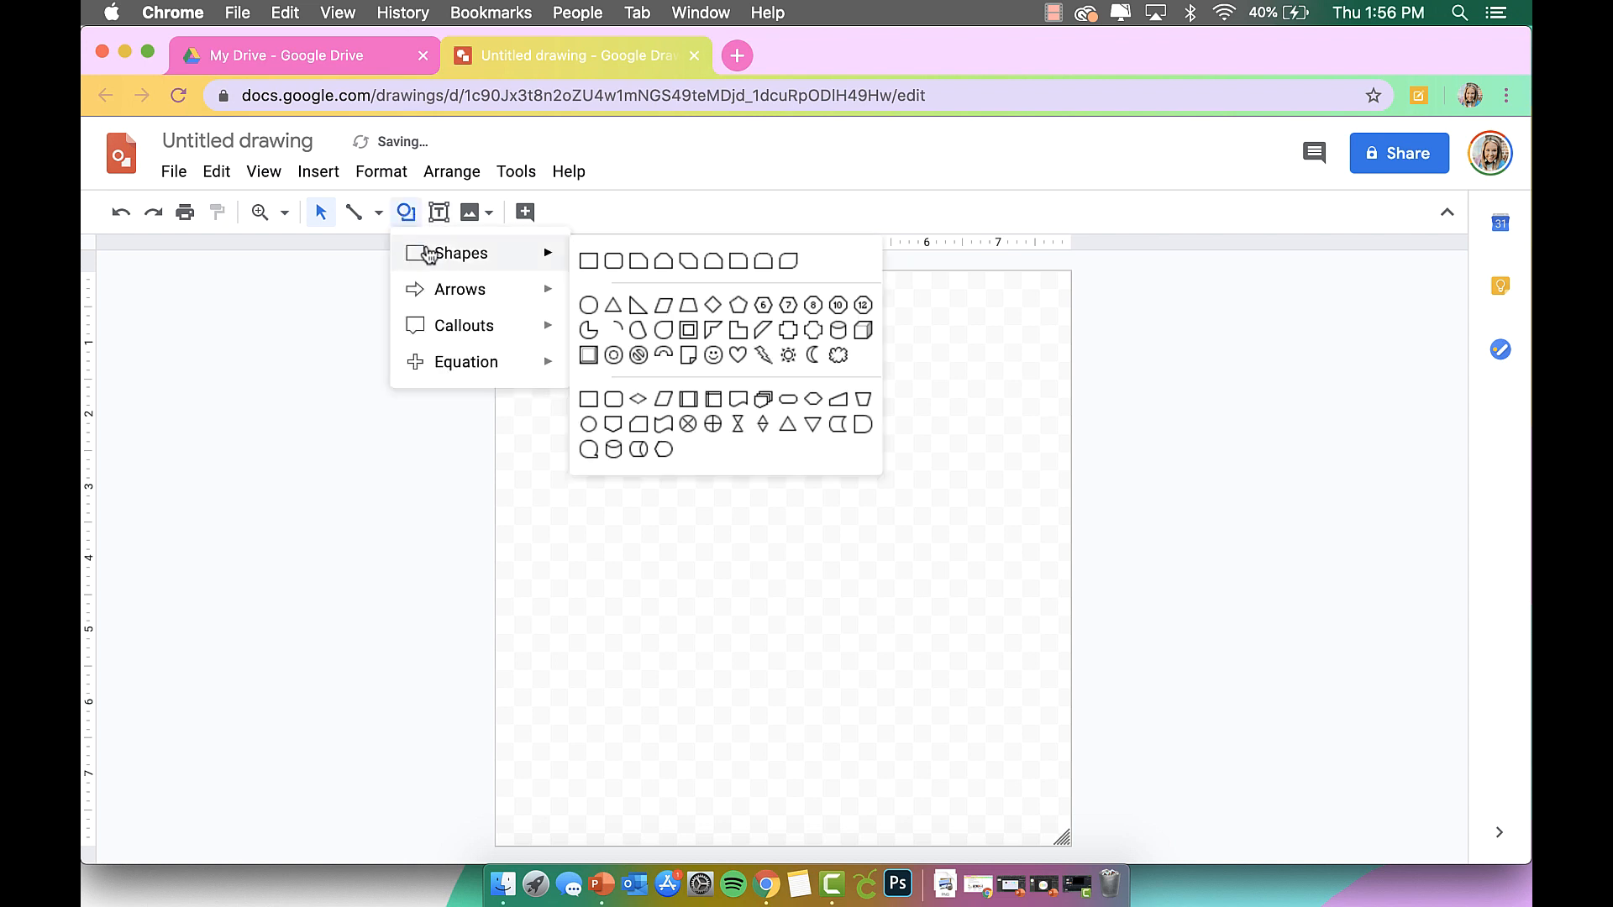
click(588, 262)
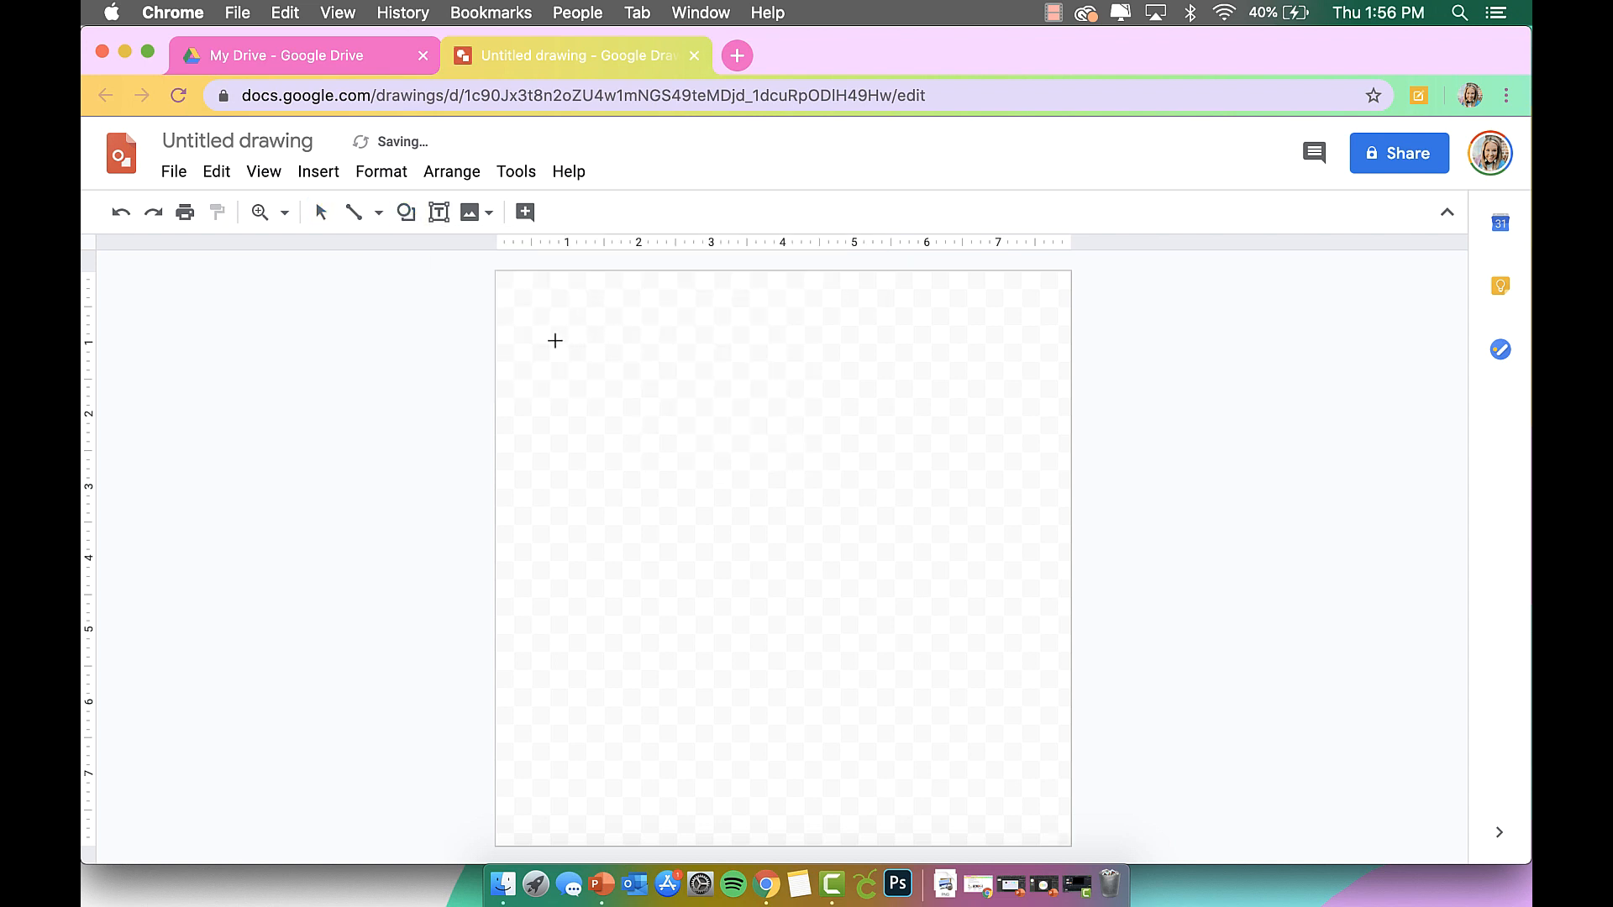
mouse_move(531, 307)
mouse_down()
mouse_move(842, 630)
mouse_move(961, 828)
mouse_up()
drag(893, 691, 864, 671)
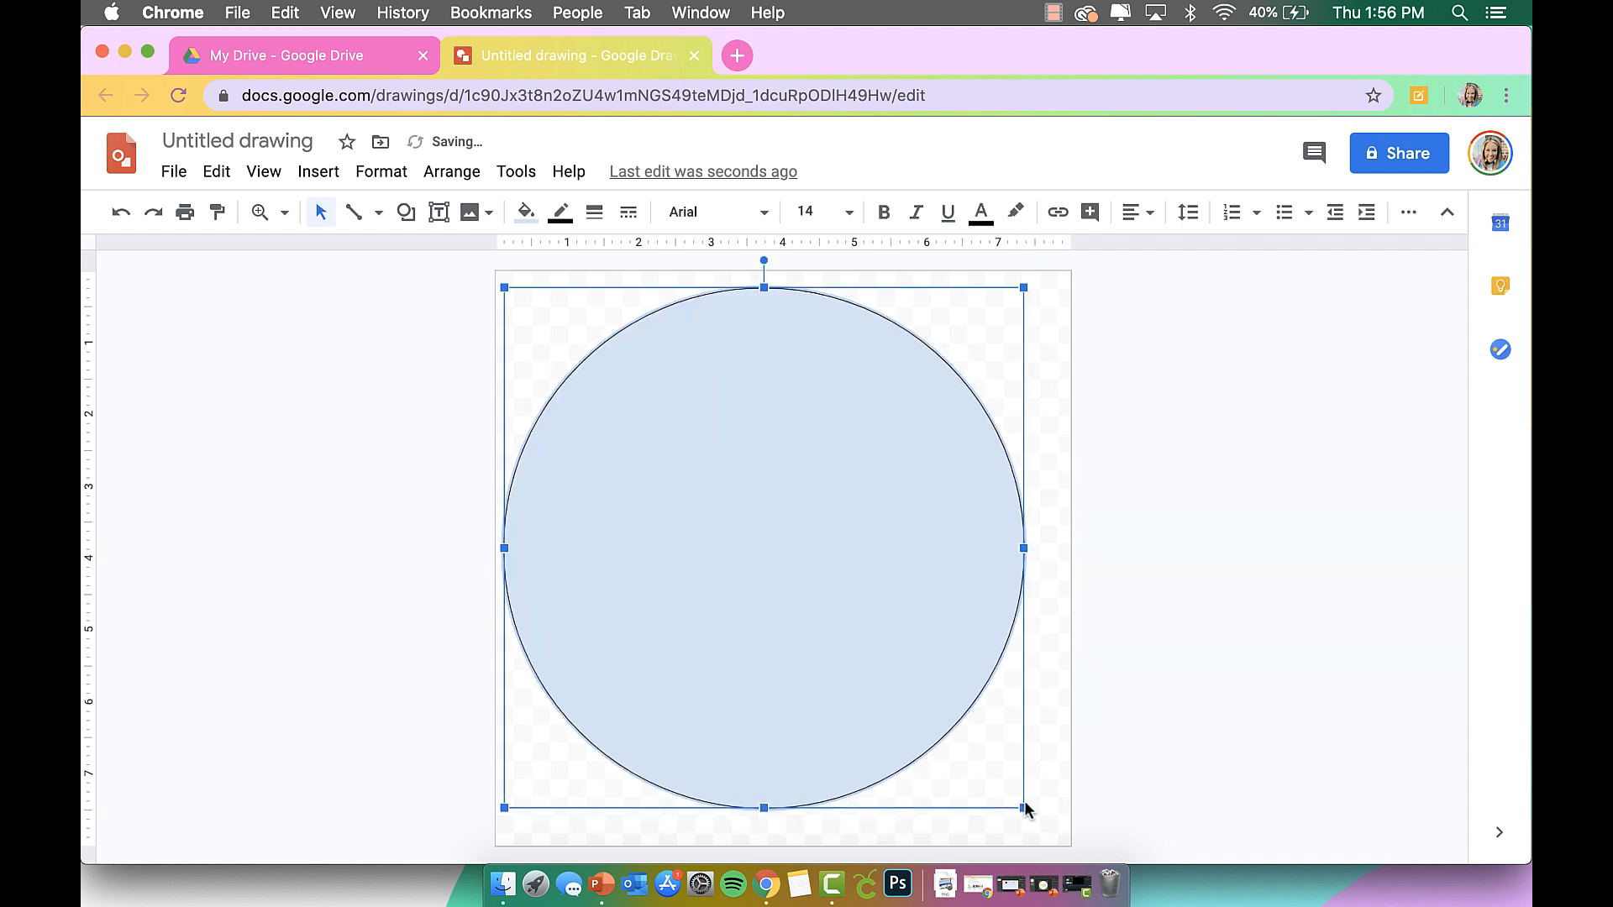
drag(1025, 809, 1051, 835)
drag(906, 700, 912, 697)
Give the circle a white fill and a transparent outline.
click(525, 212)
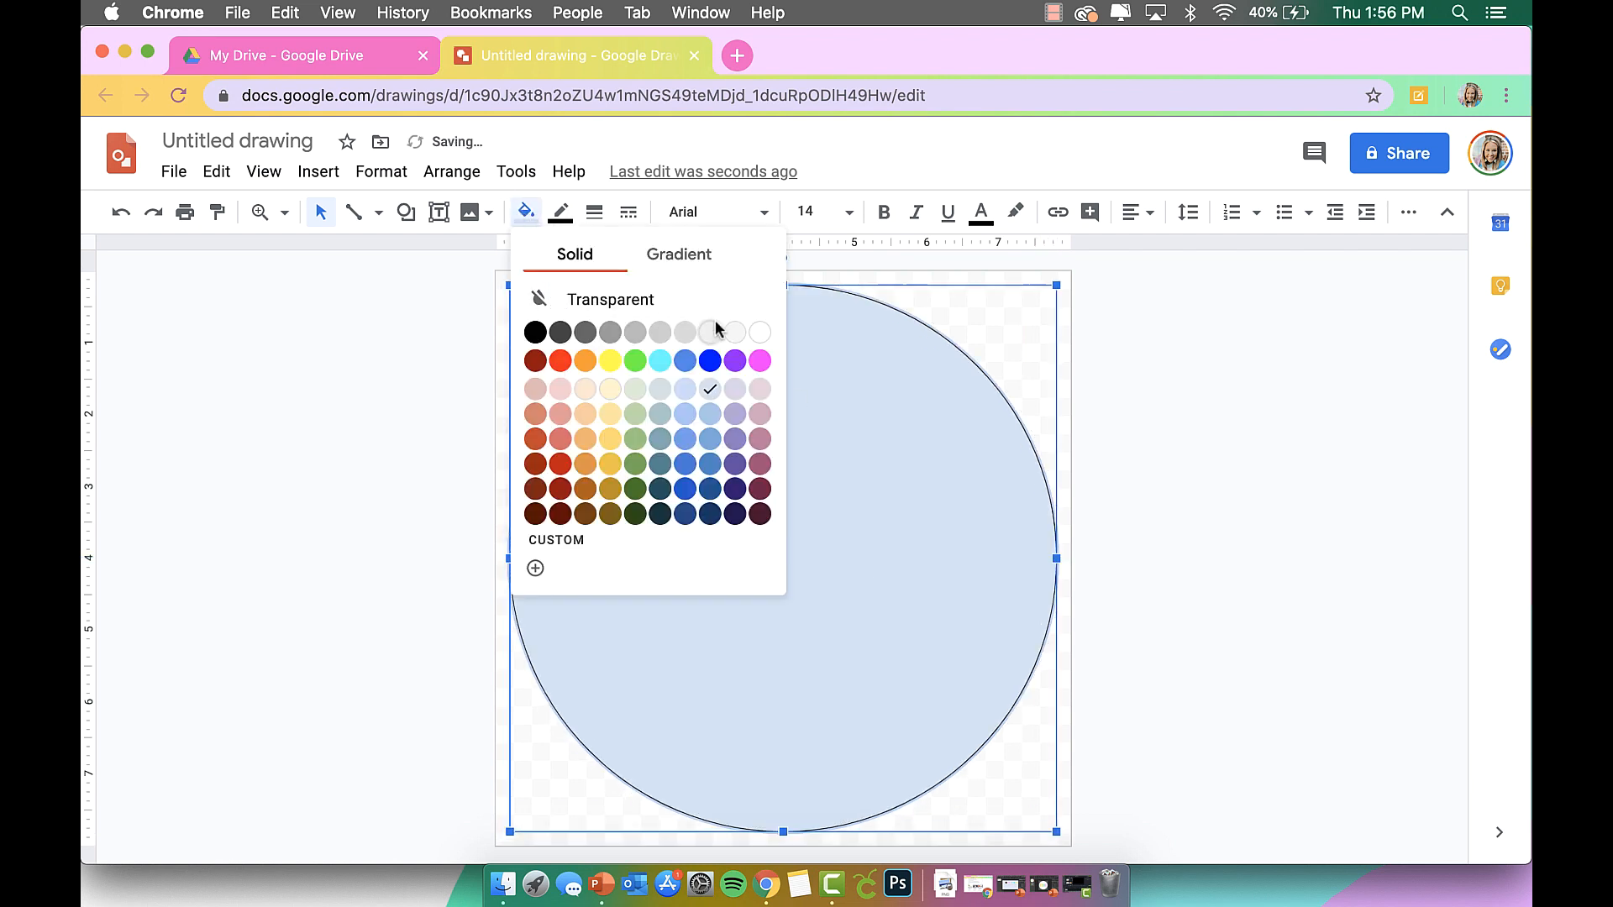
click(760, 333)
click(576, 217)
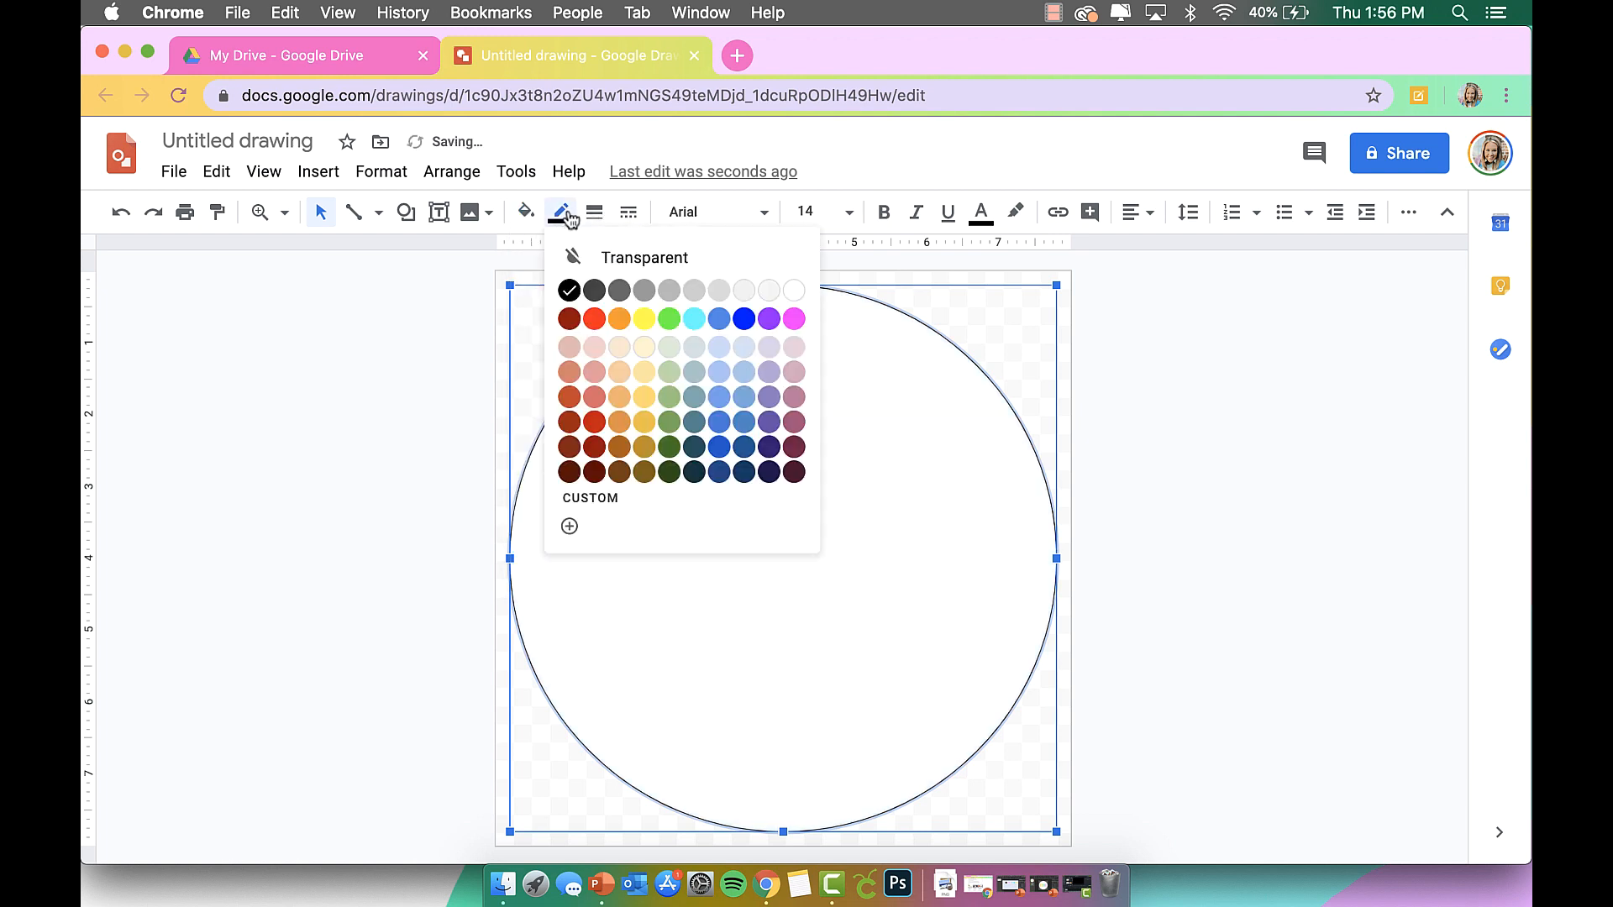
click(602, 254)
click(1284, 441)
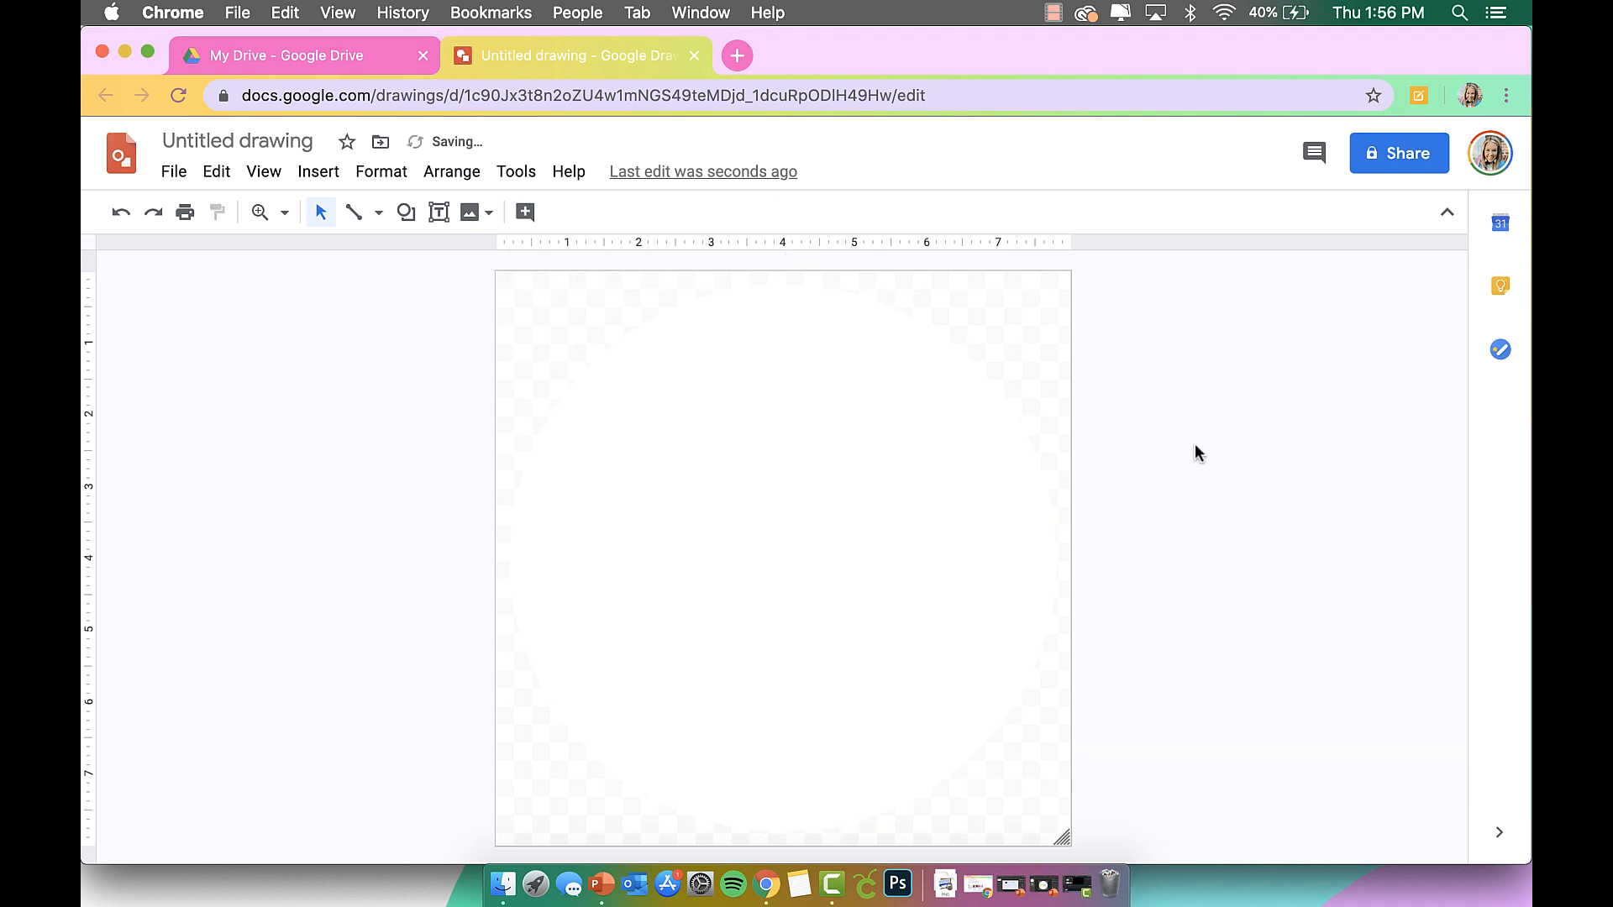
click(816, 541)
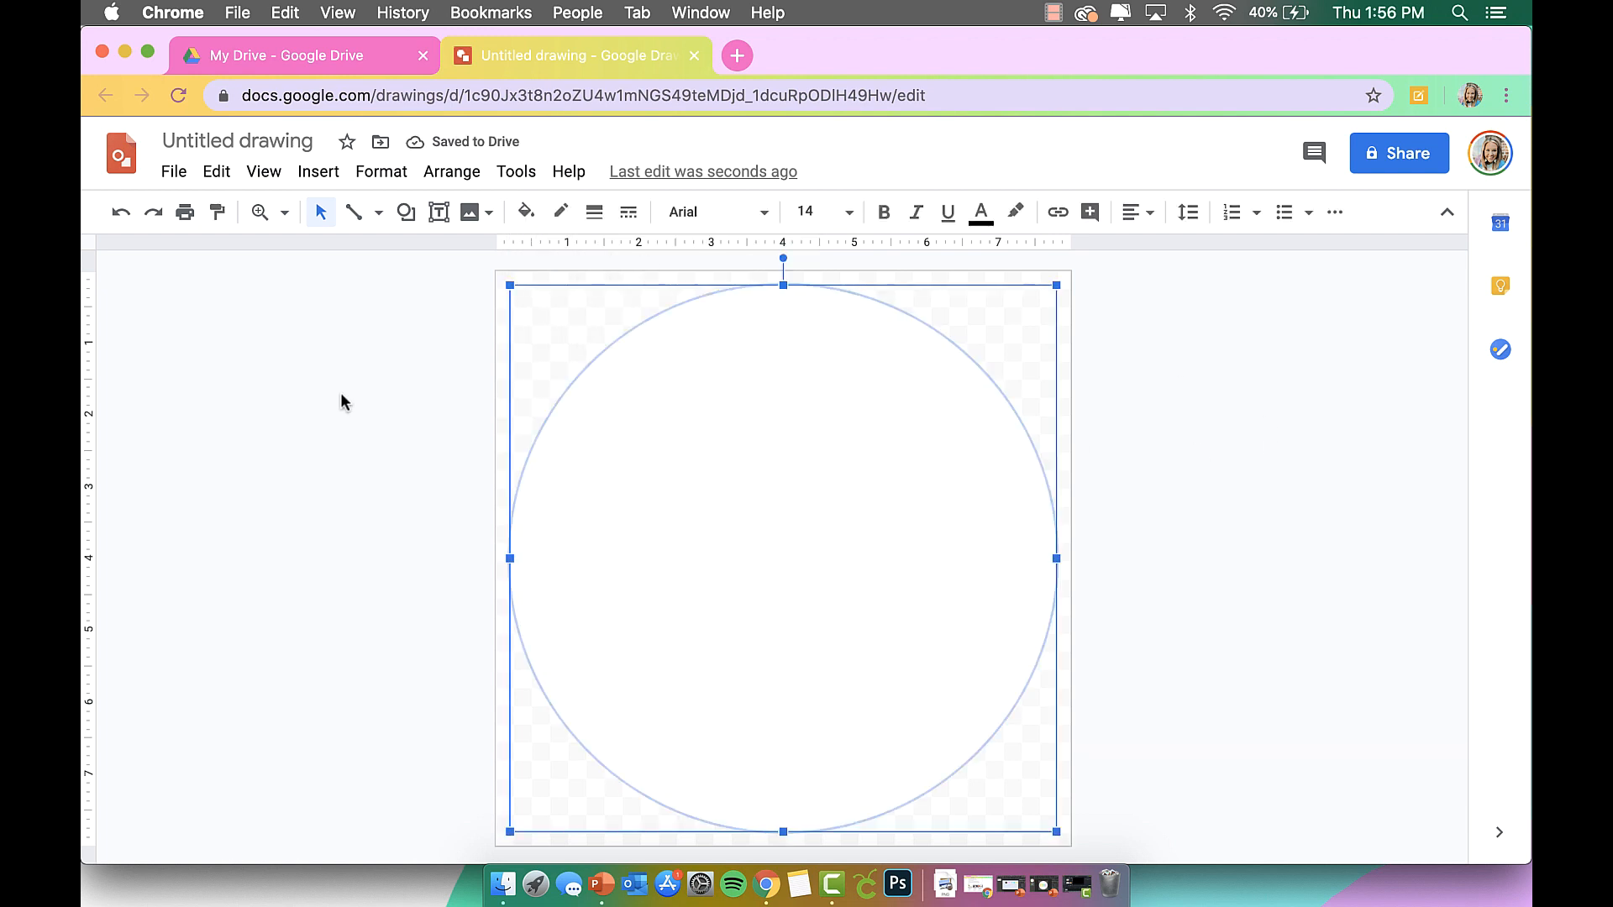
click(328, 326)
Draw a text box across the middle of the circle.
click(447, 222)
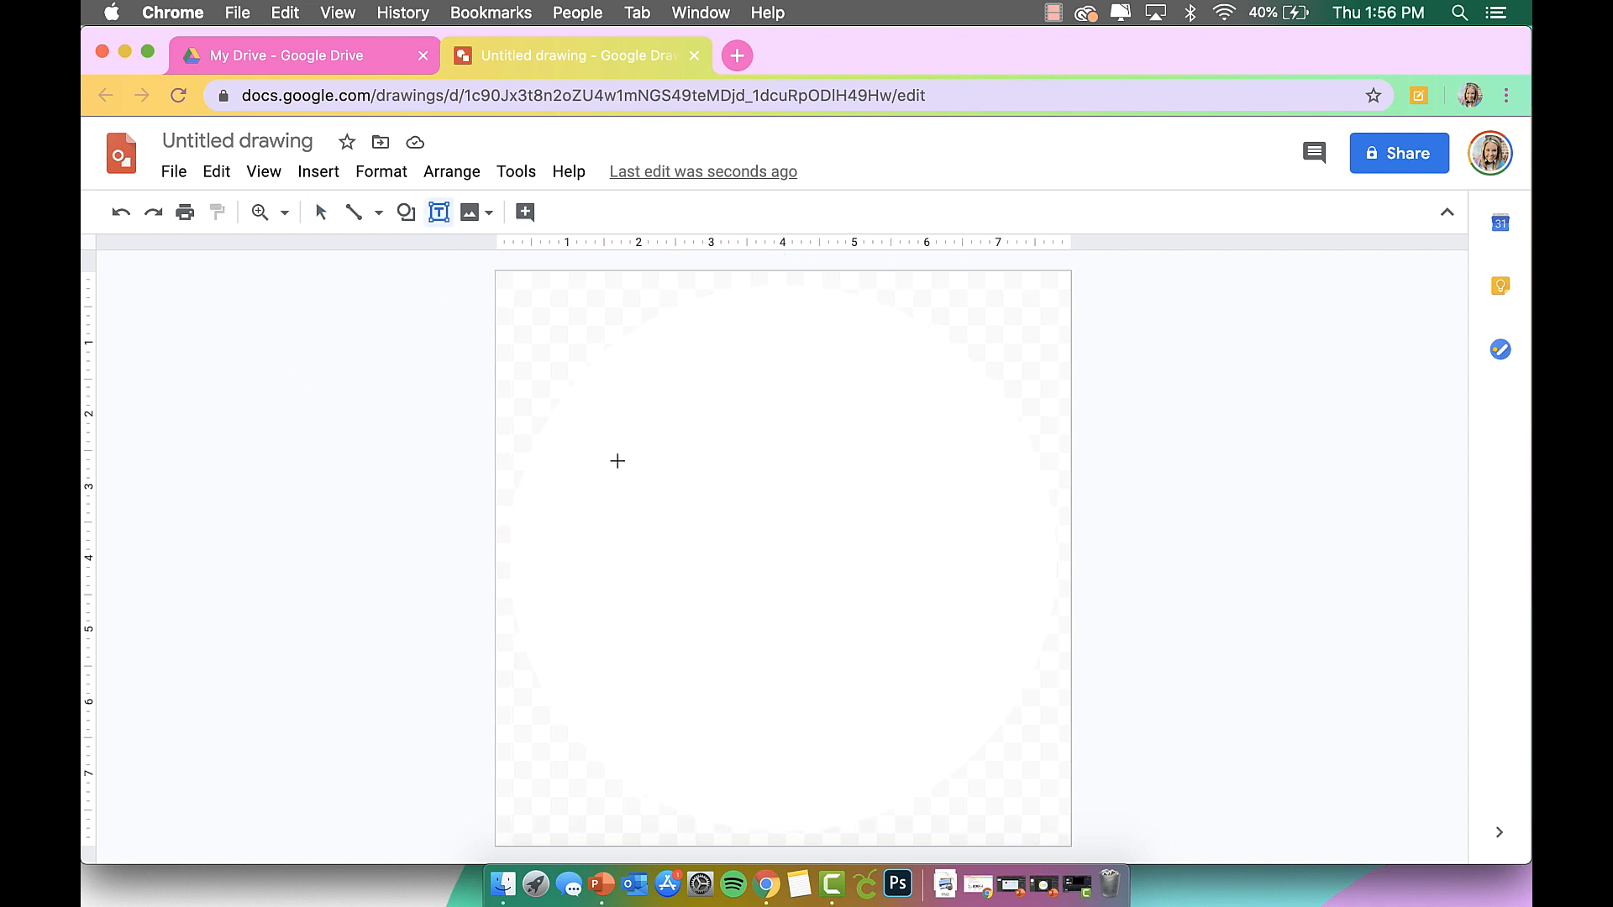
drag(553, 470, 1029, 634)
click(738, 220)
In More fonts, filter to Handwriting fonts sorted by Trending.
mouse_move(842, 410)
scroll(799, 544, down, 5)
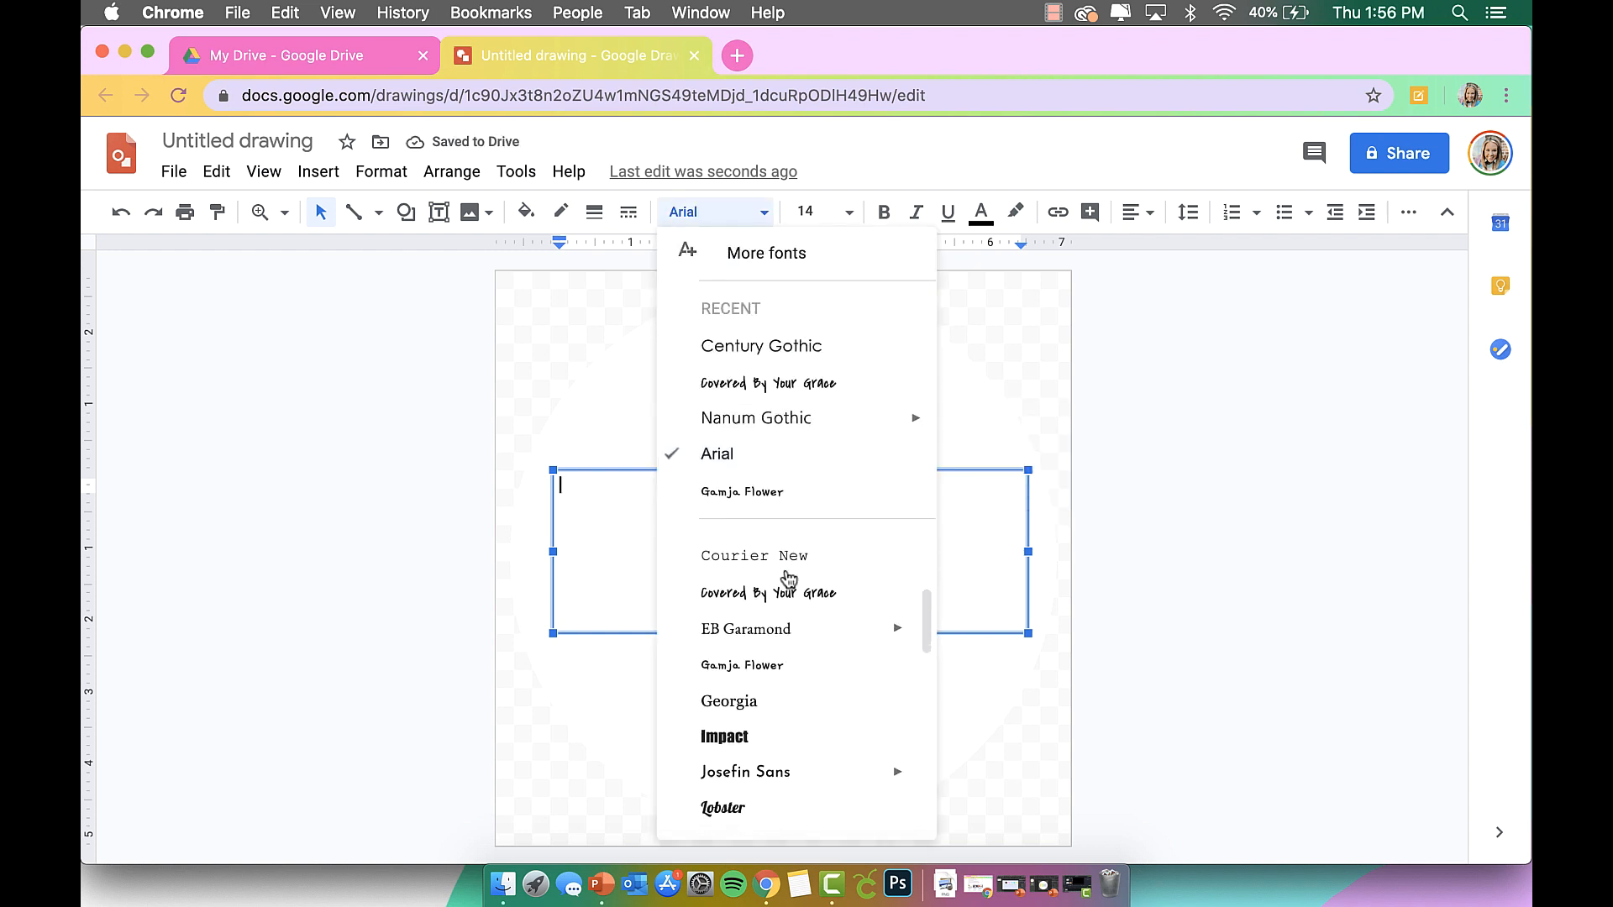
scroll(788, 578, down, 8)
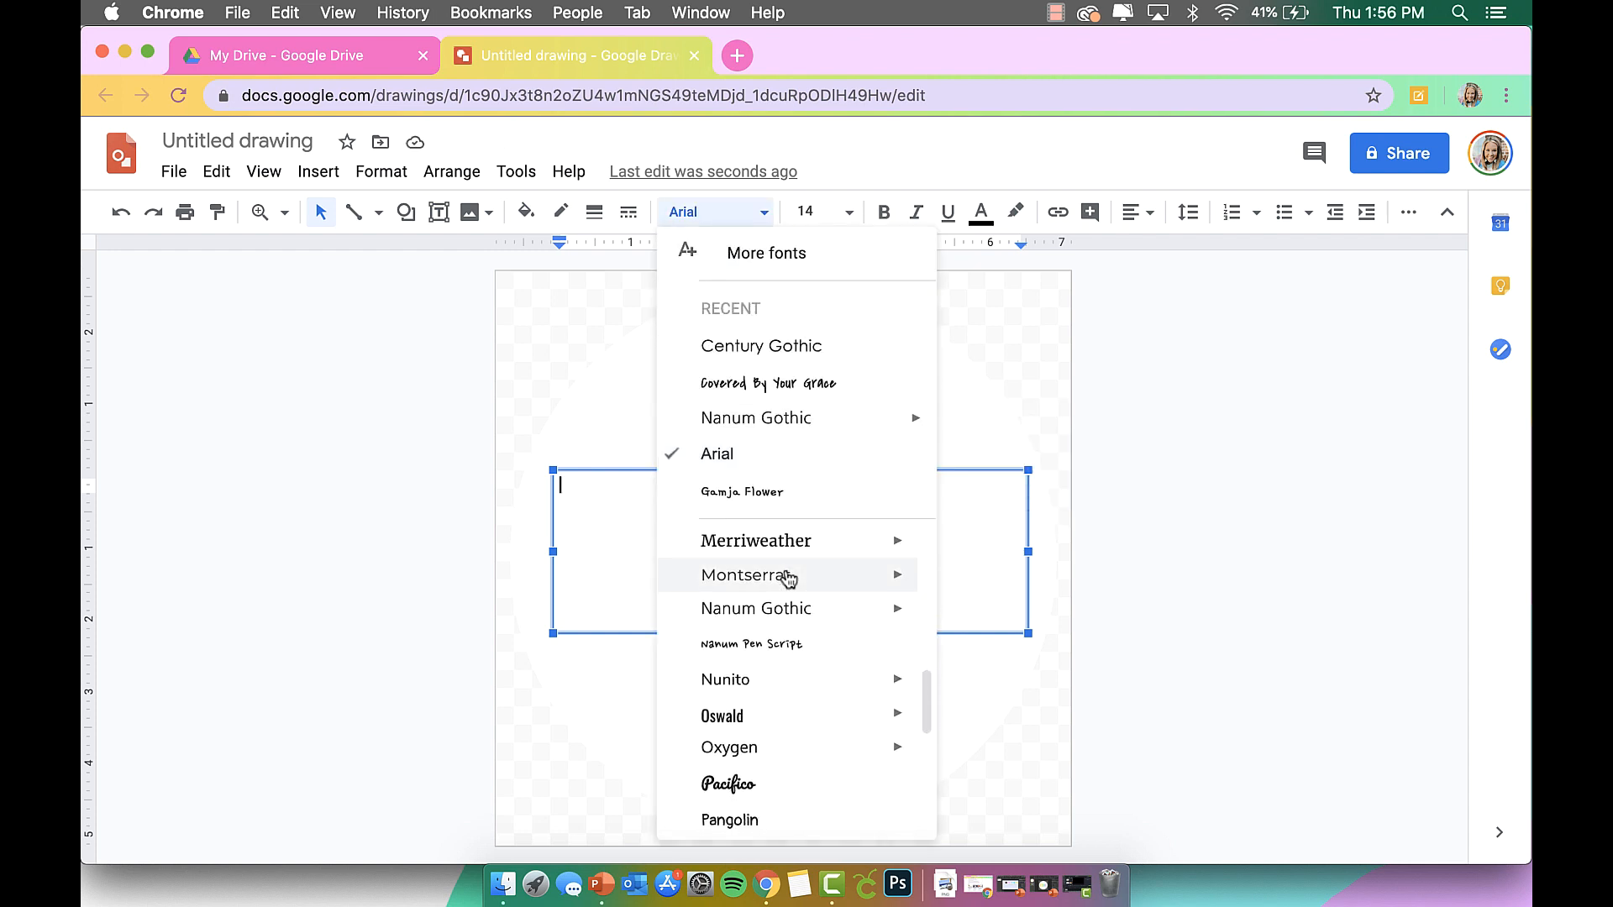
scroll(788, 578, down, 4)
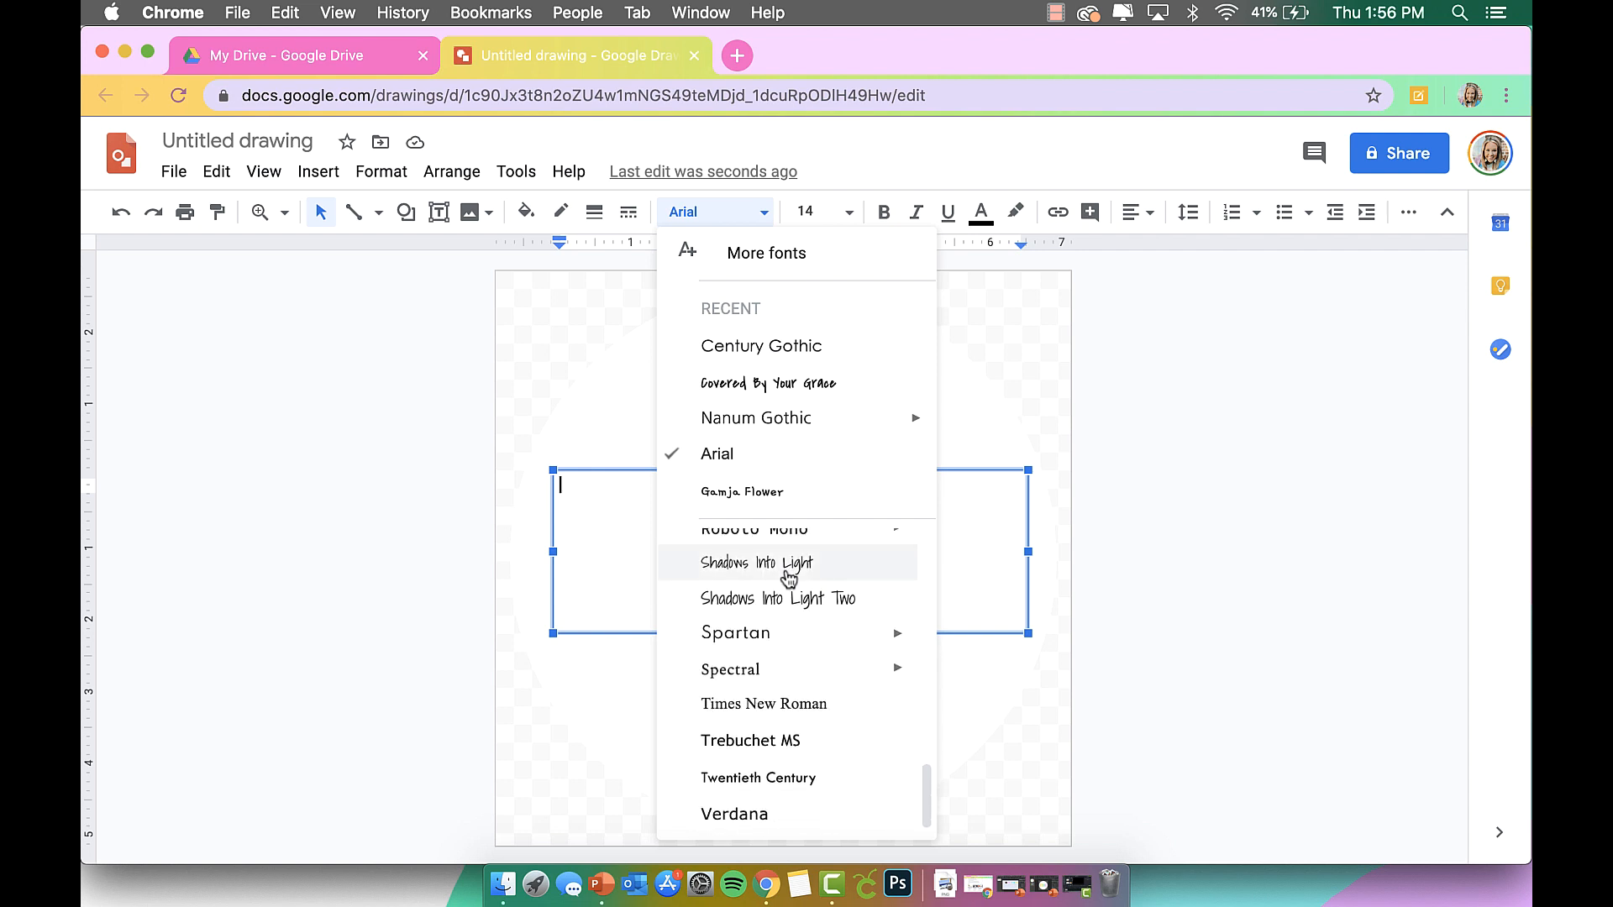
scroll(788, 578, up, 15)
click(748, 256)
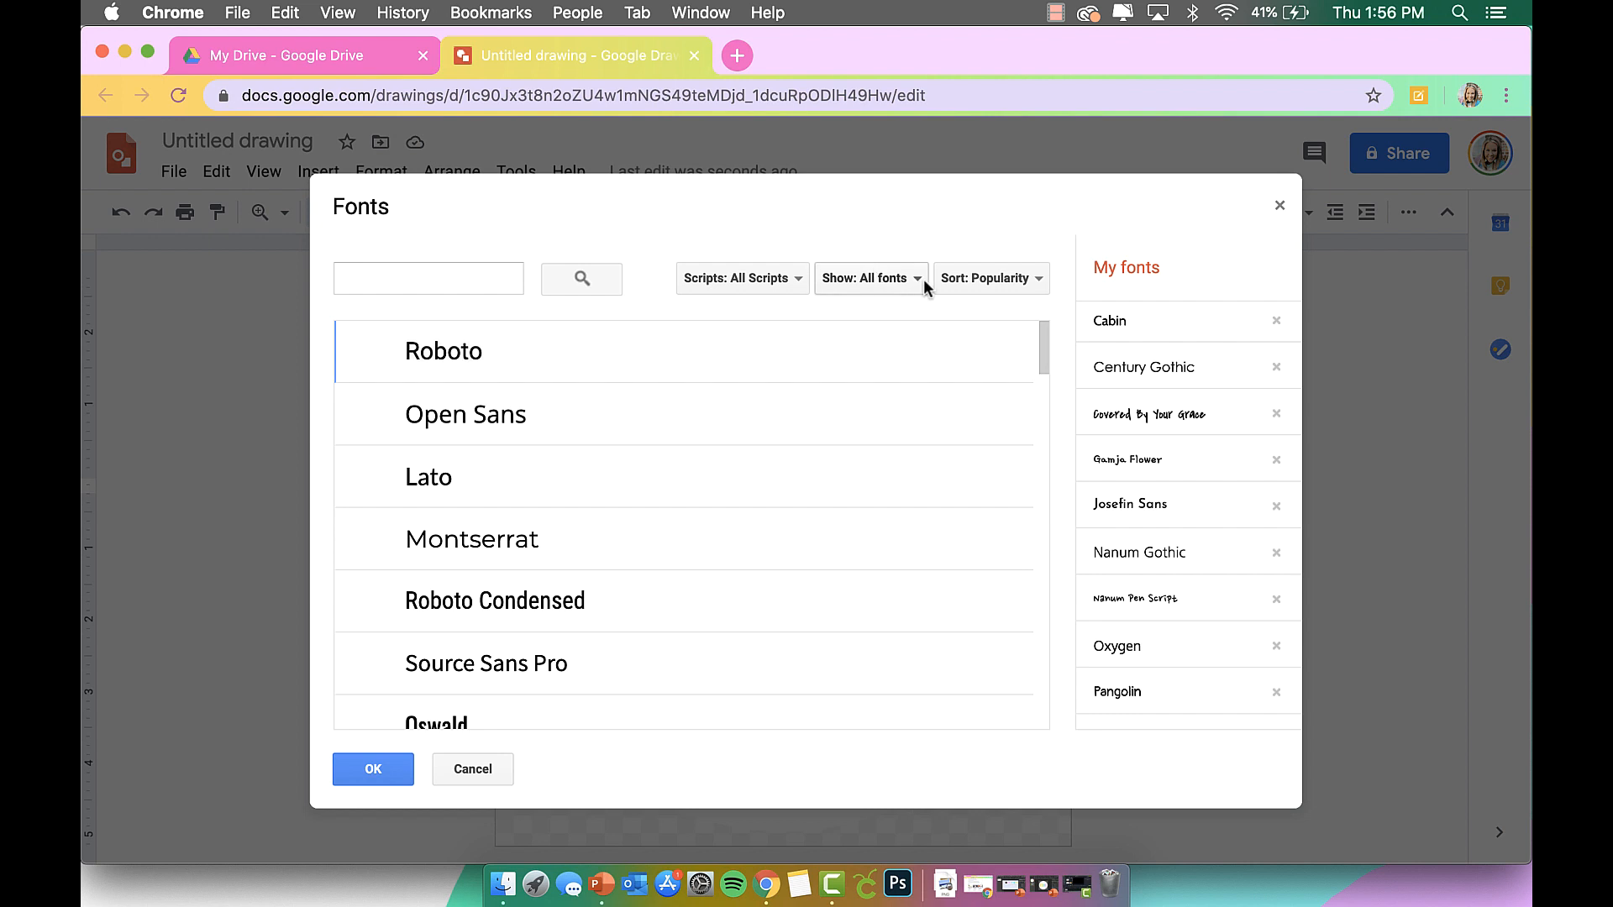
click(972, 273)
click(882, 285)
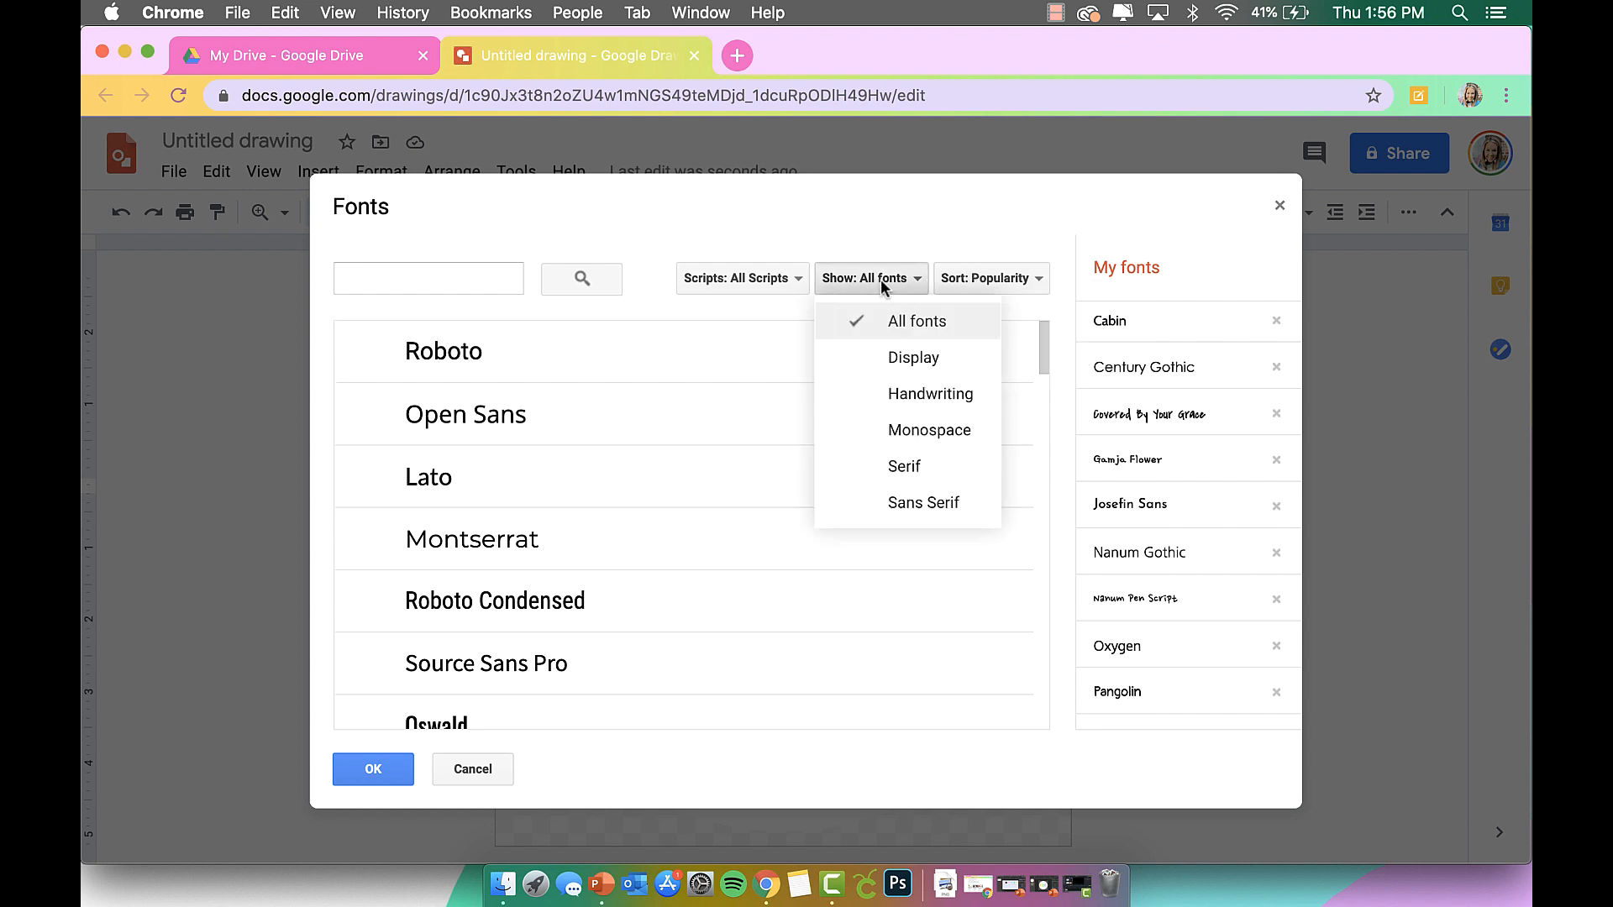
click(926, 395)
click(991, 281)
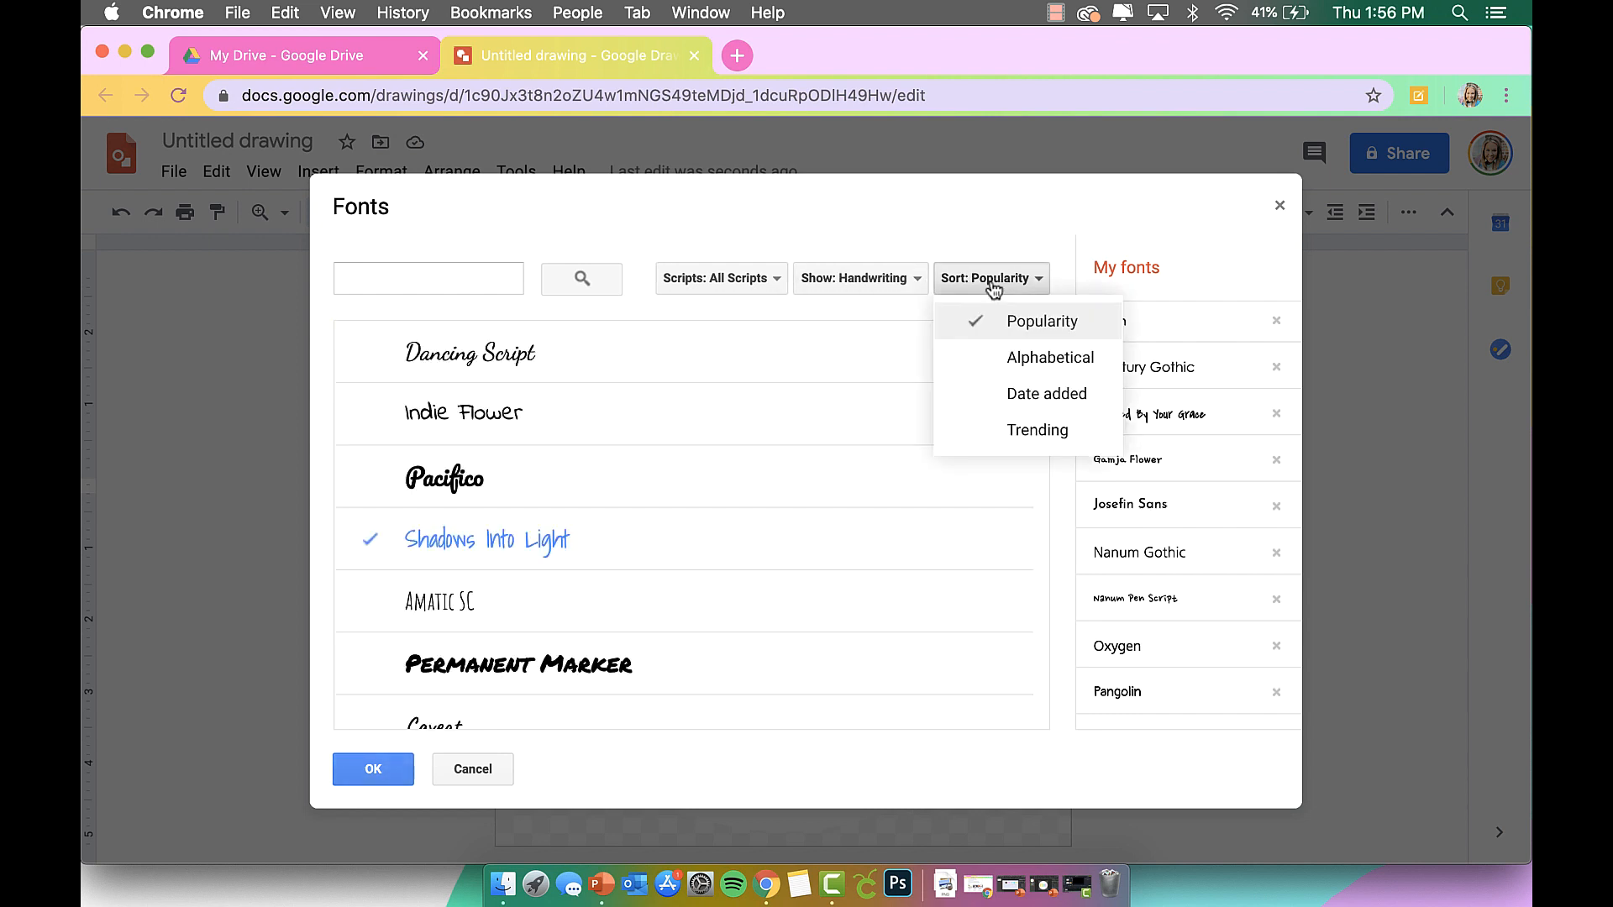
click(1046, 426)
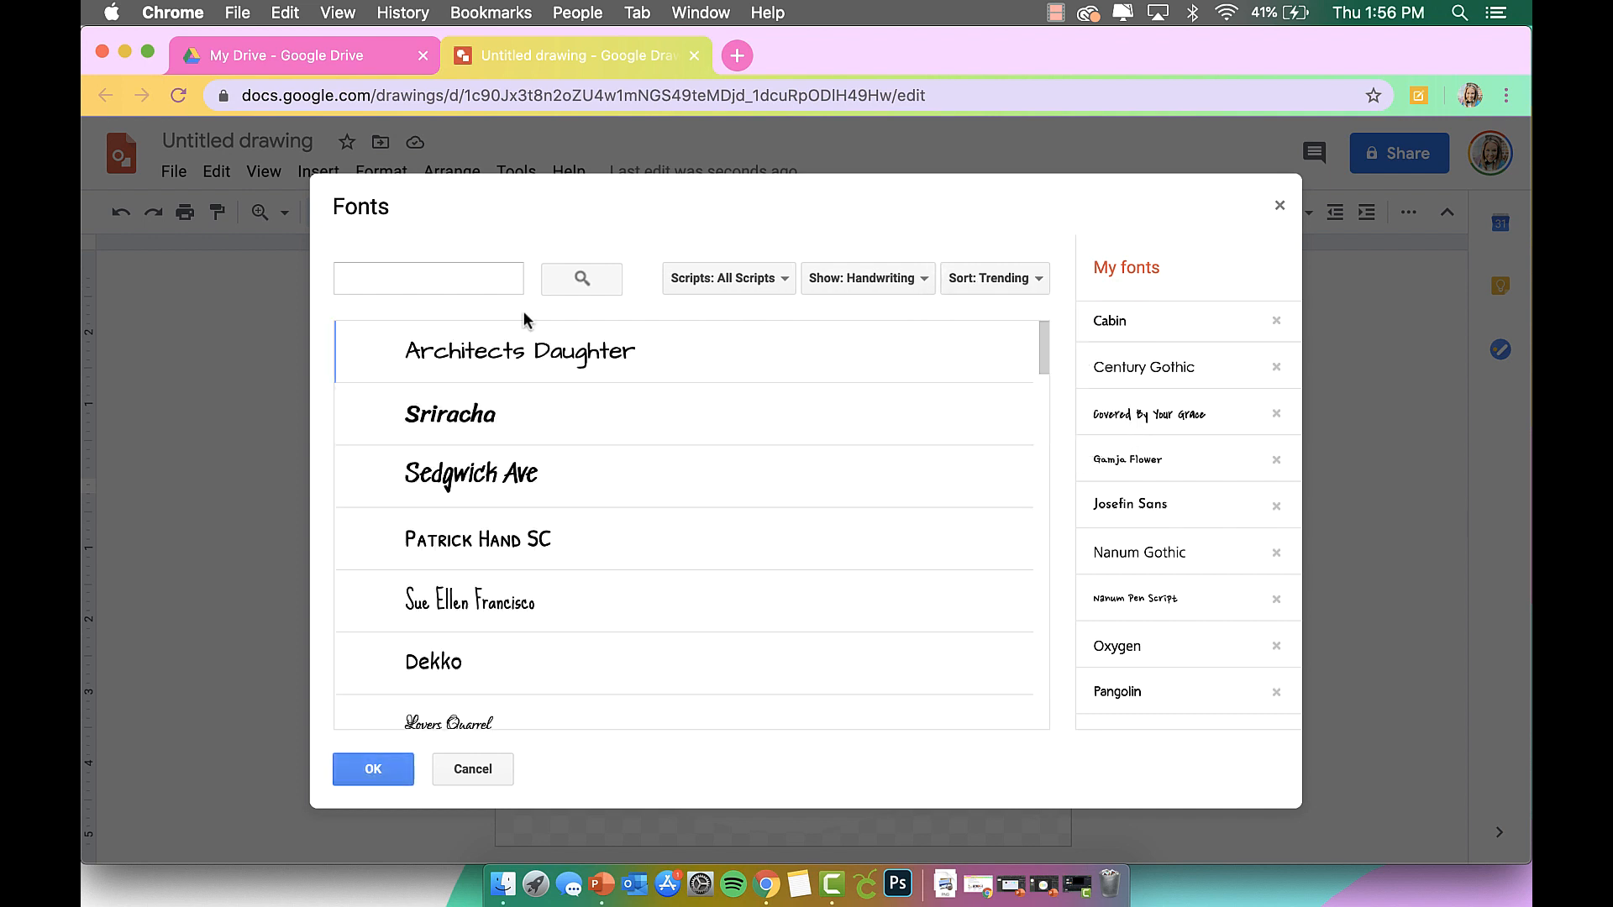
Select Gochi Hand from the handwriting list and confirm with OK.
scroll(534, 396, down, 3)
scroll(536, 397, down, 5)
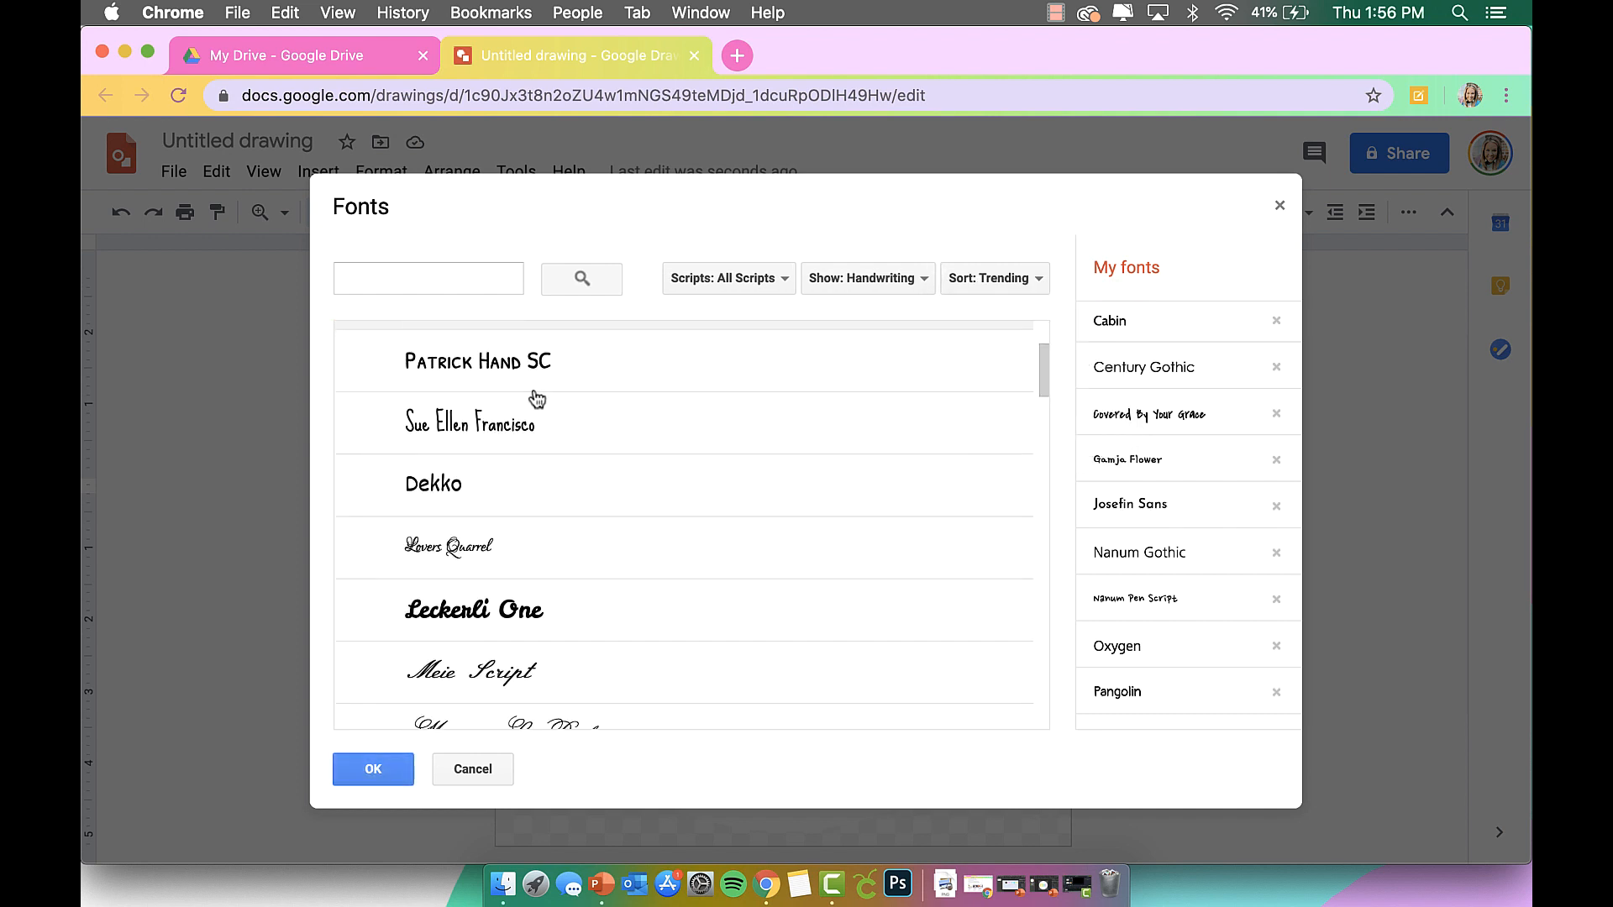
scroll(536, 397, down, 5)
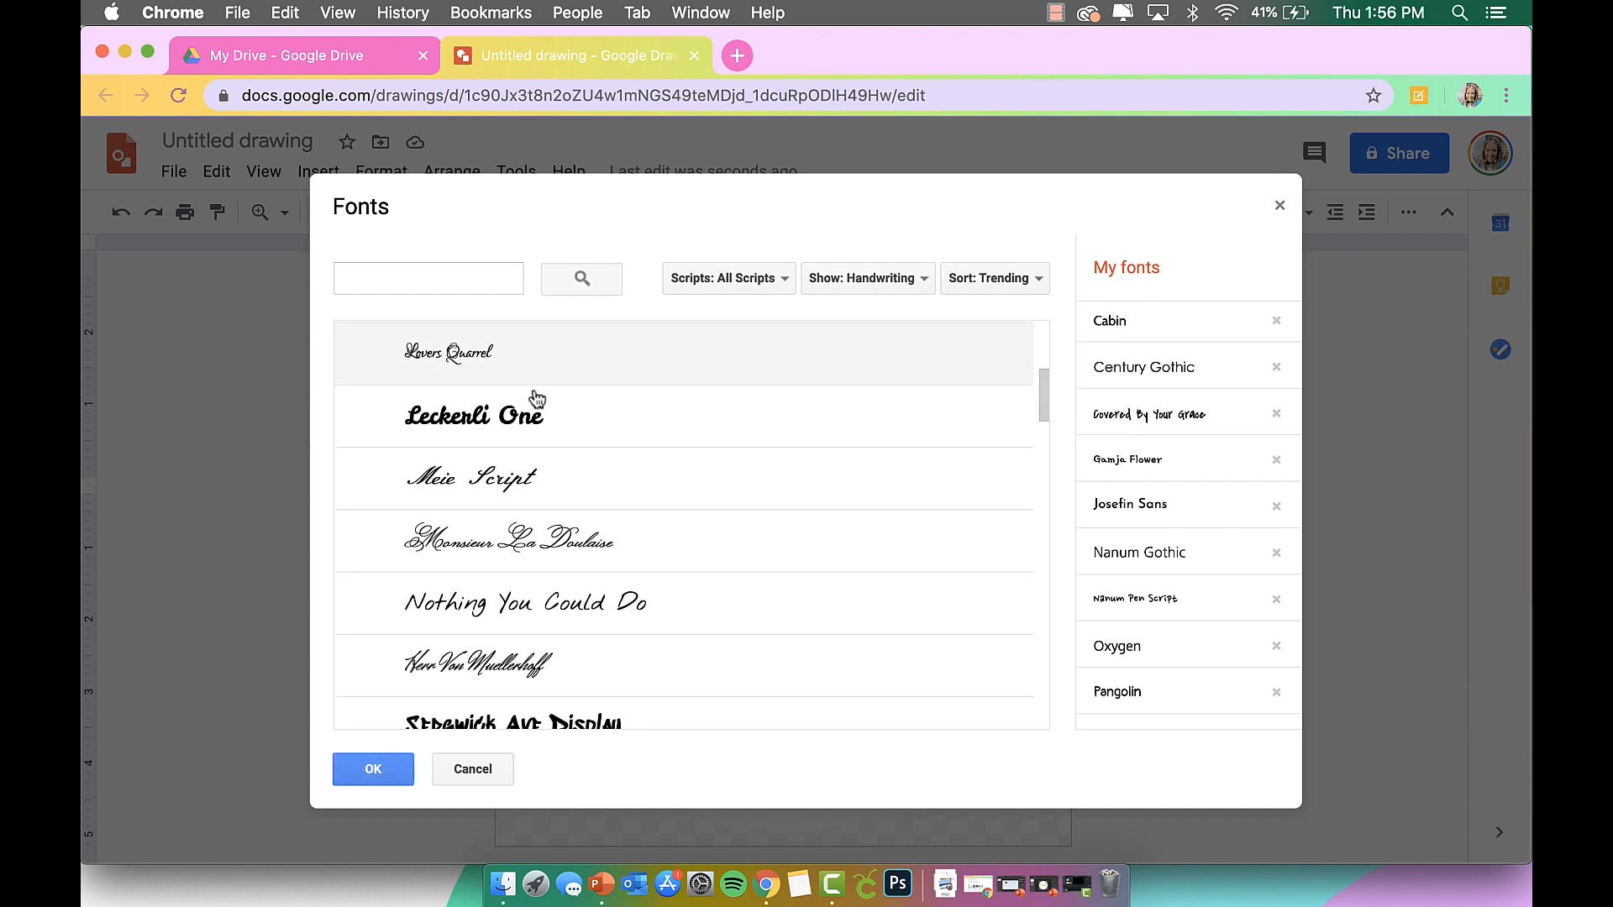
scroll(536, 397, down, 5)
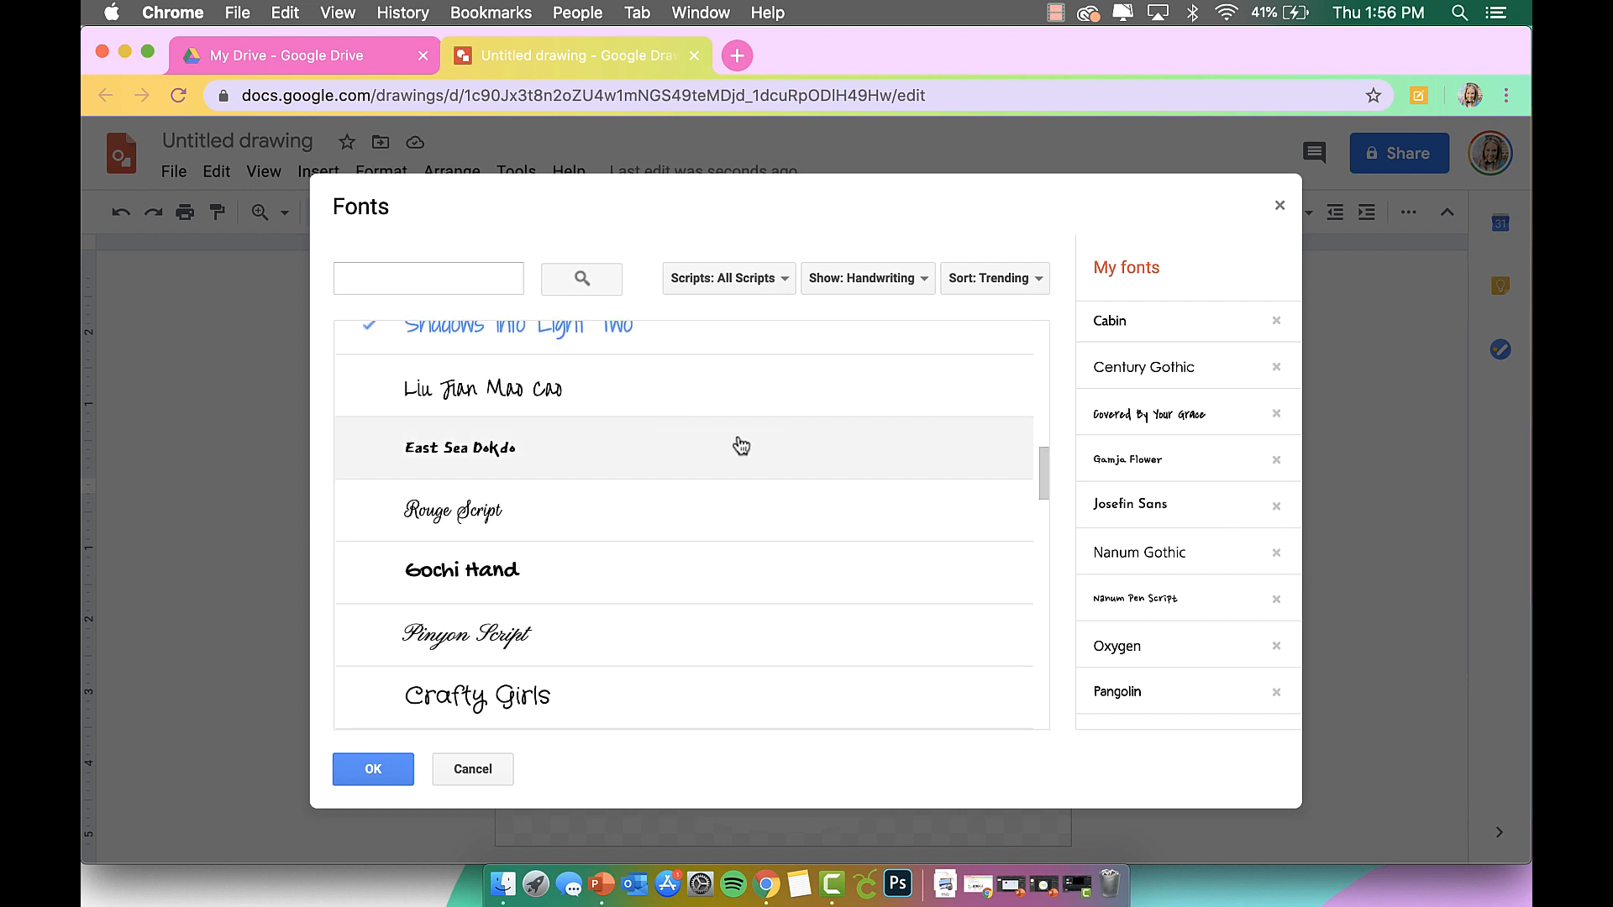
scroll(737, 446, down, 1)
click(561, 525)
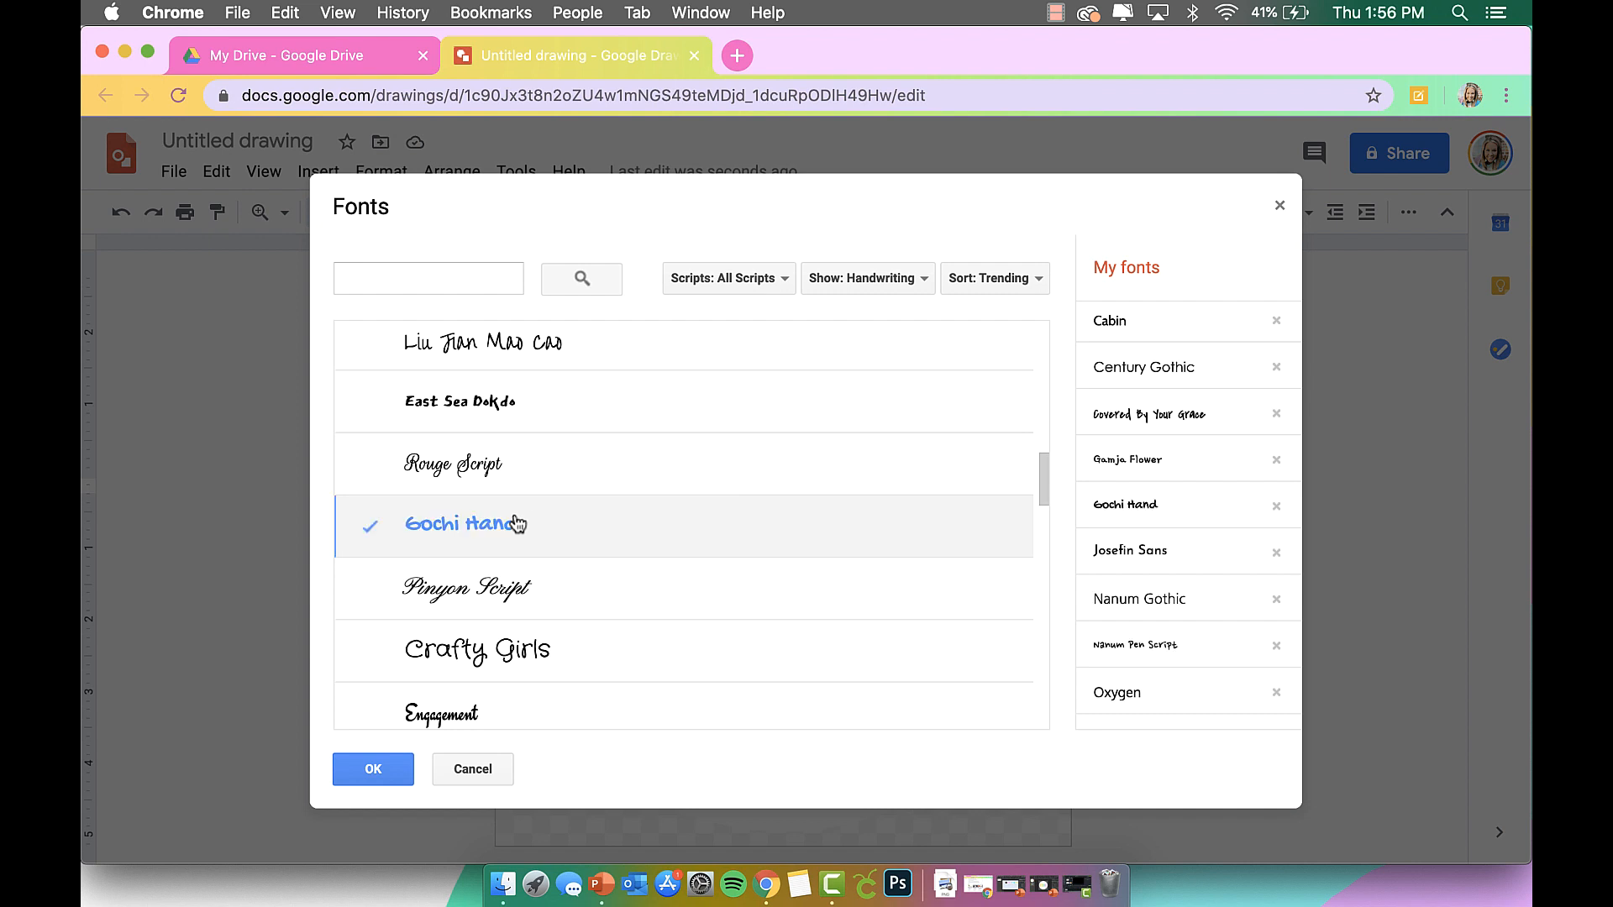
click(379, 771)
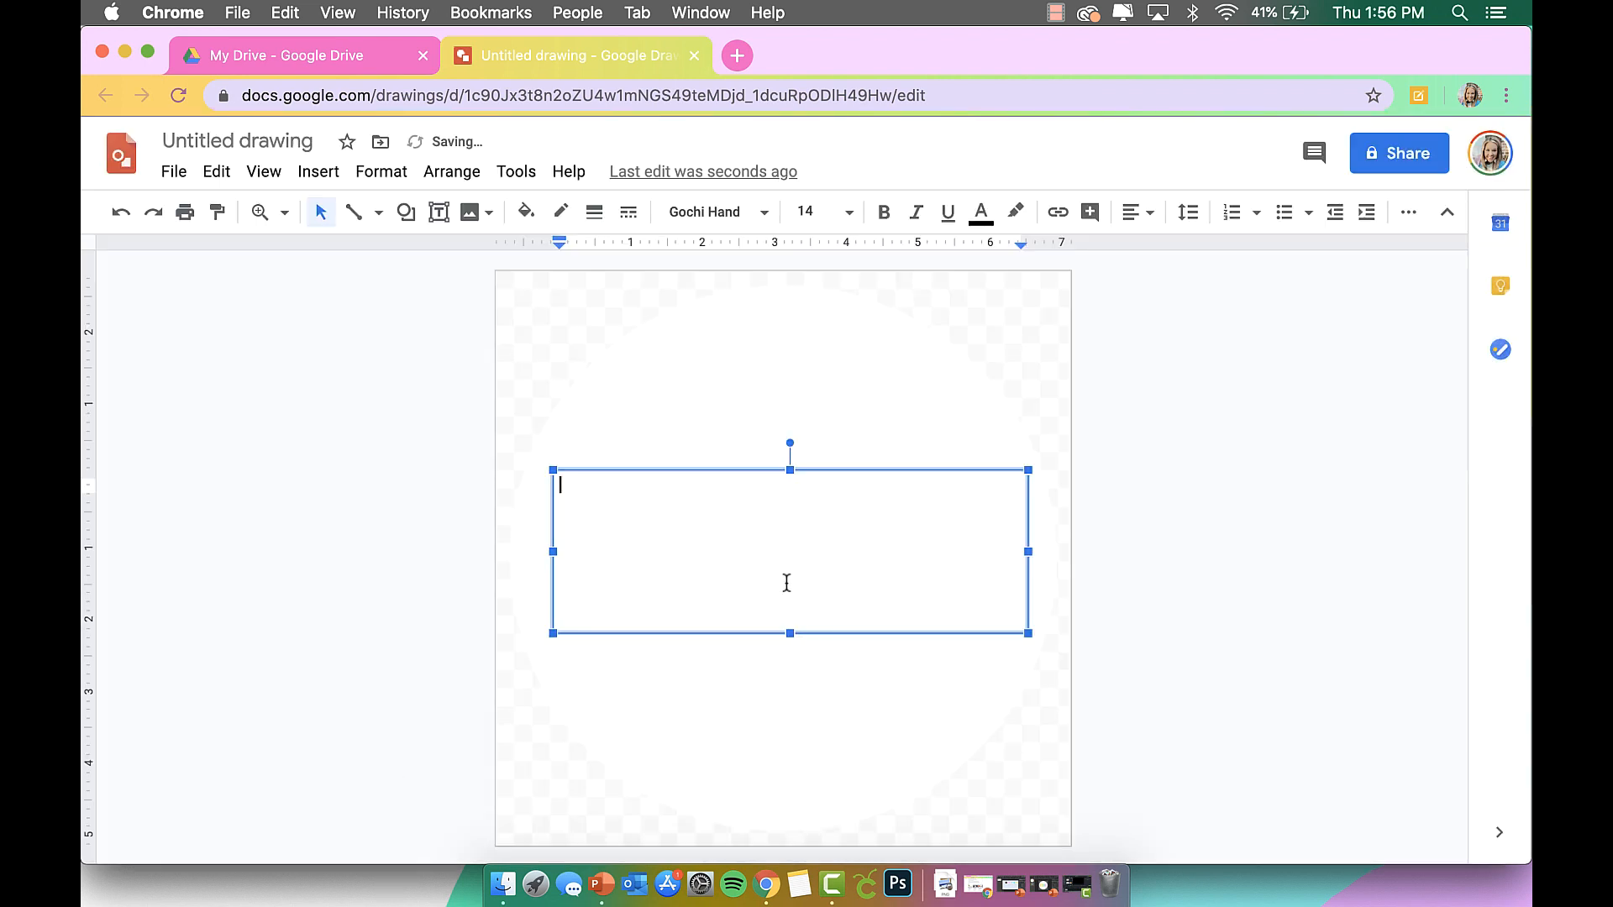
Set size 36 with centre and middle alignment, then type 'school'.
click(847, 212)
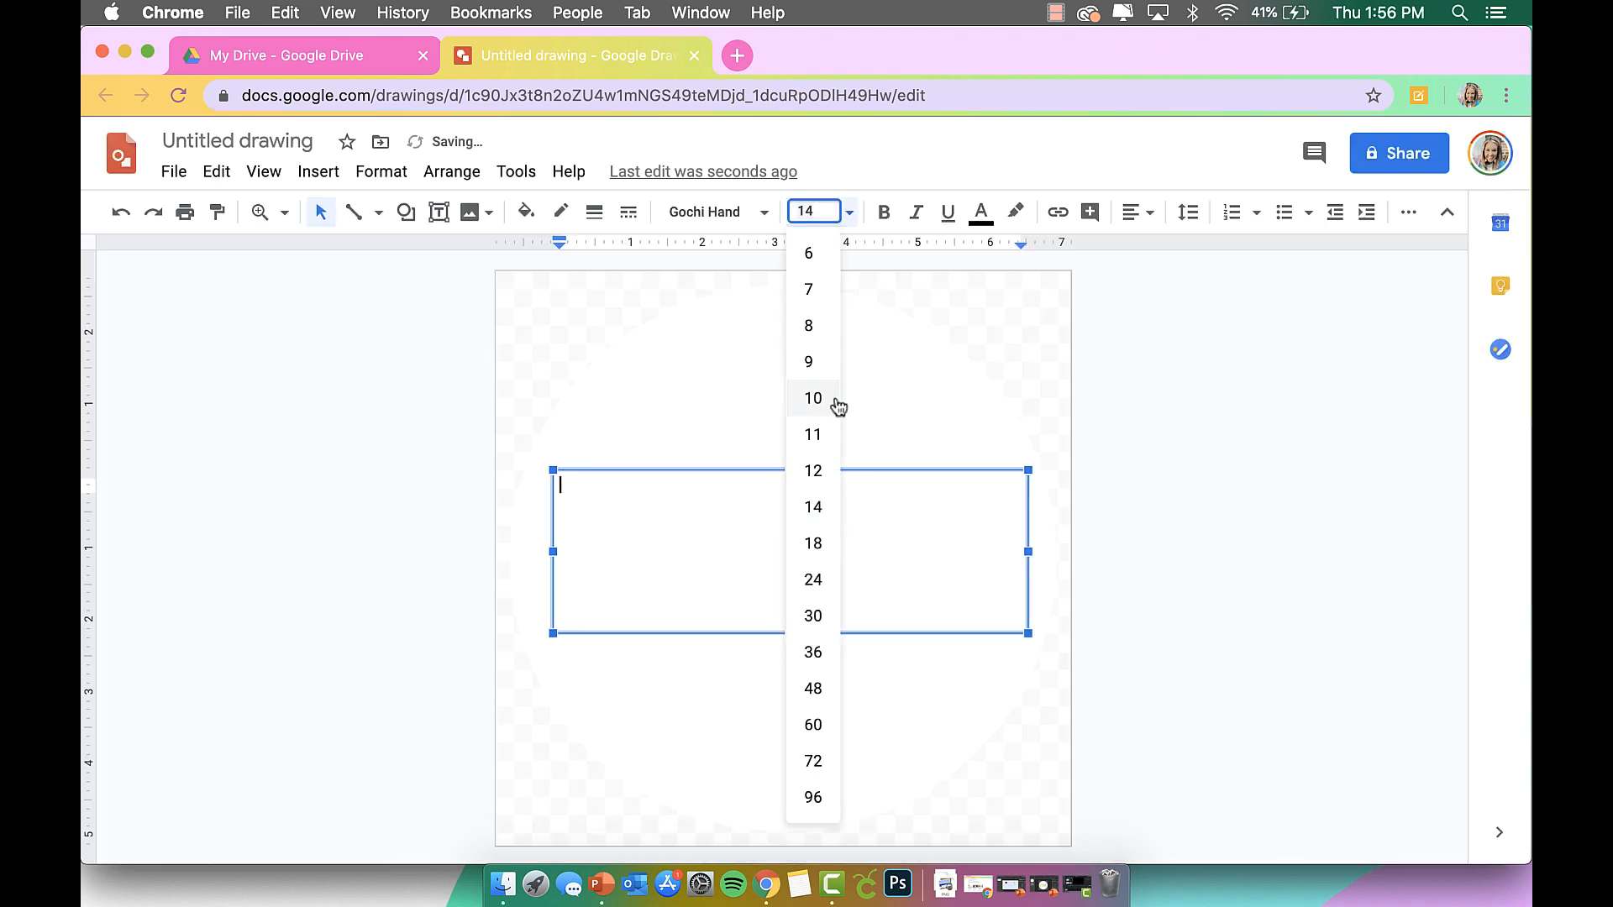
click(821, 653)
click(1138, 212)
click(1162, 245)
click(1147, 220)
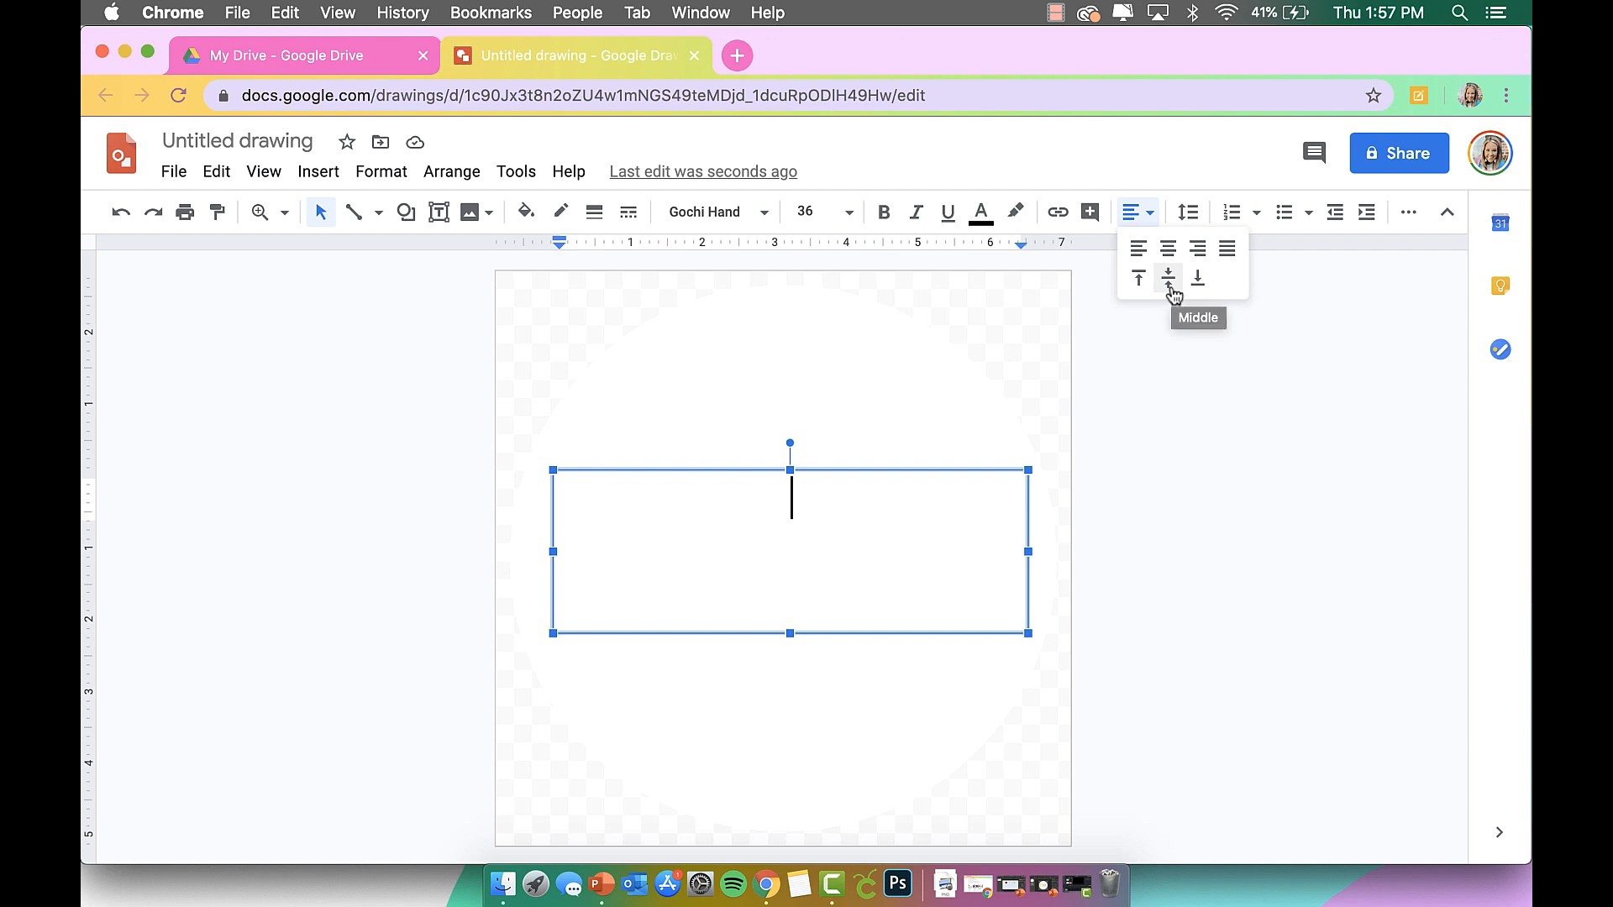
click(1170, 286)
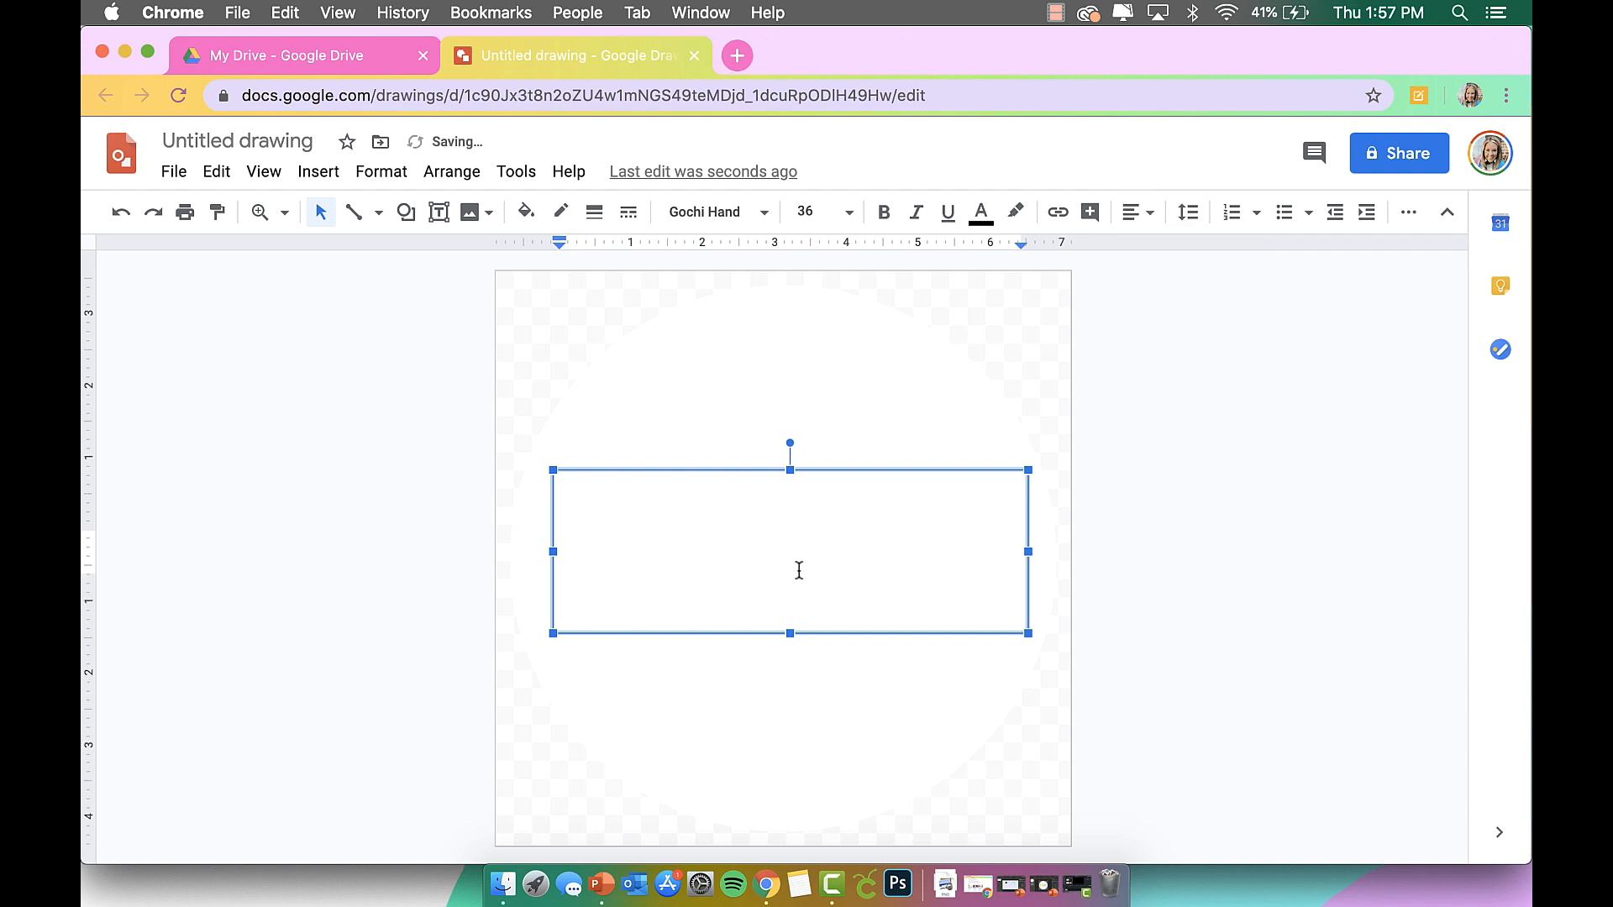
text(school)
Enlarge the word SCHOOL to 160 pt font size.
double_click(799, 564)
click(798, 214)
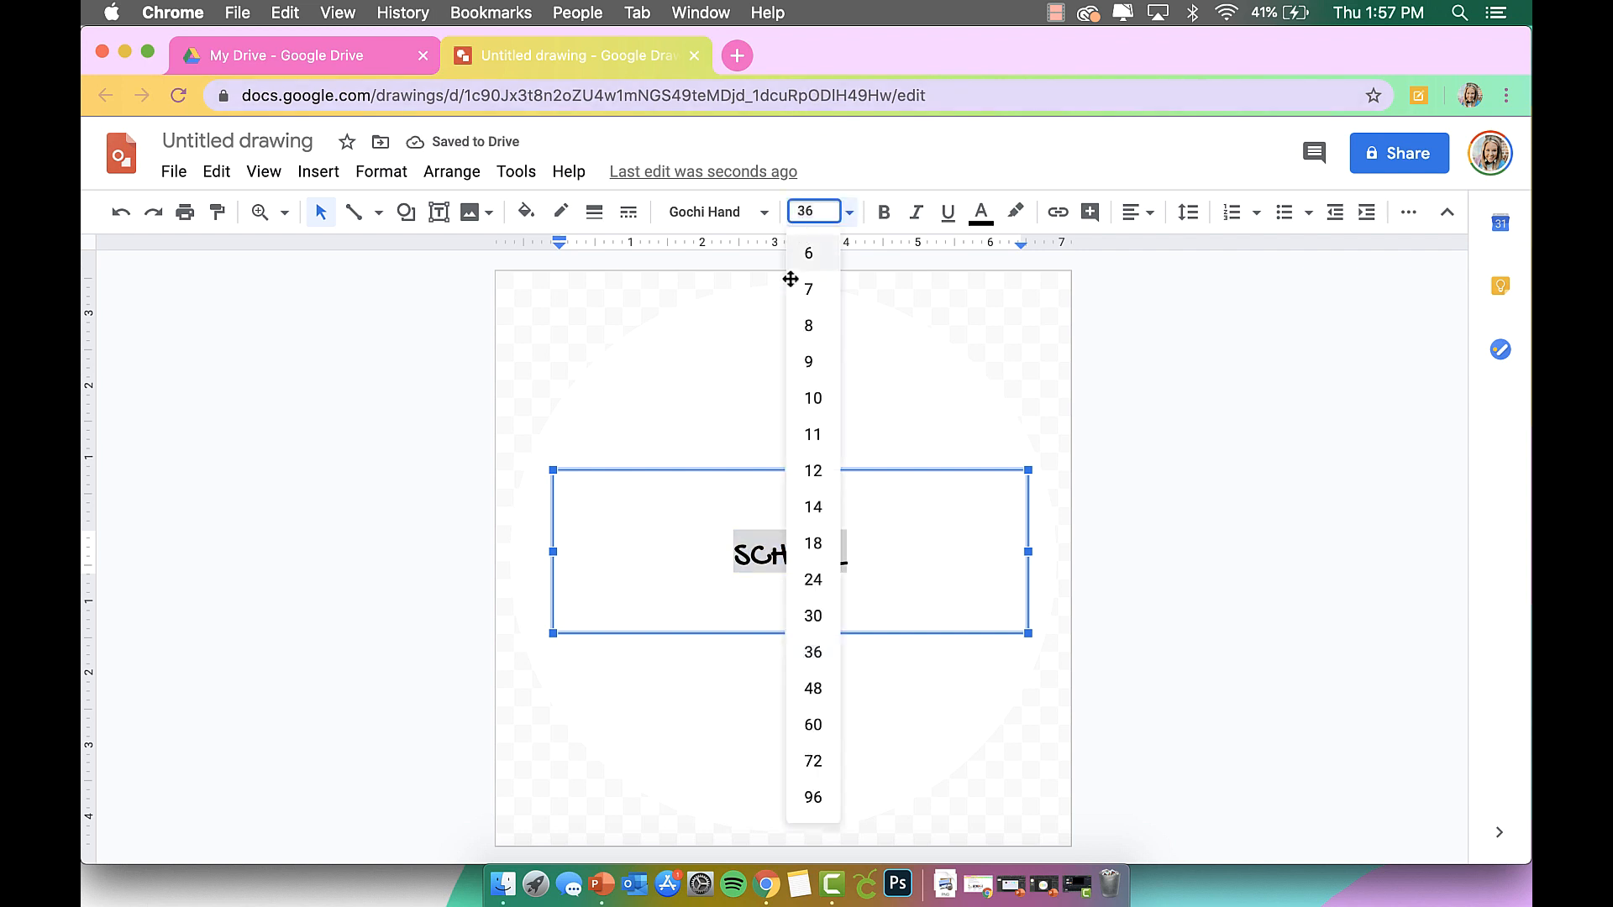
click(817, 801)
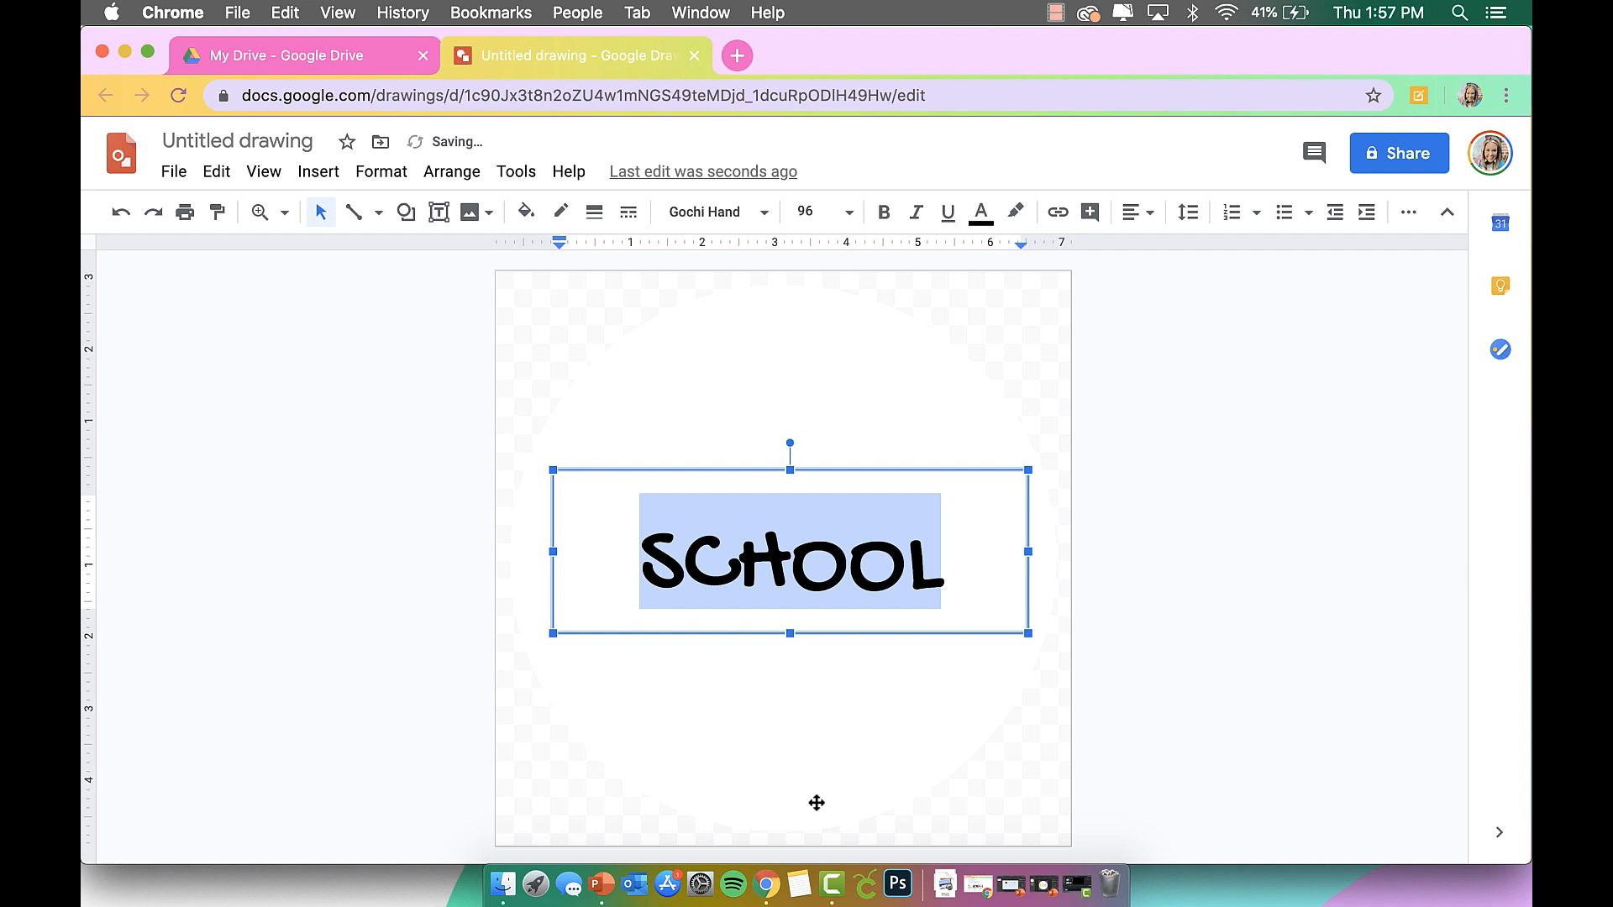
click(813, 212)
text(120)
key(Return)
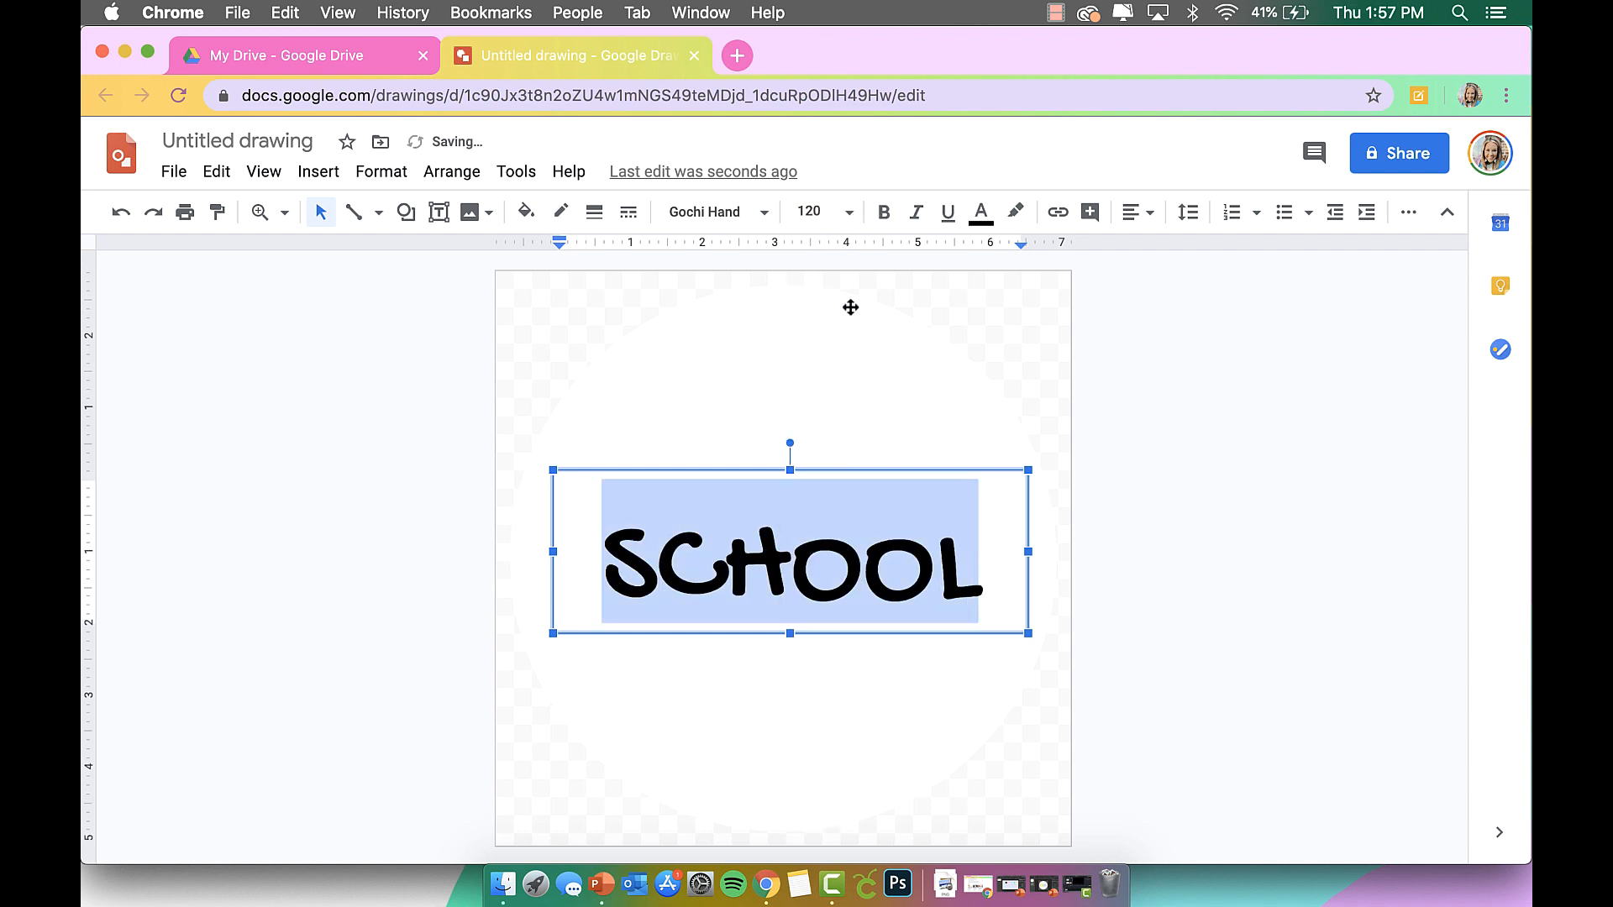
click(800, 206)
text(160)
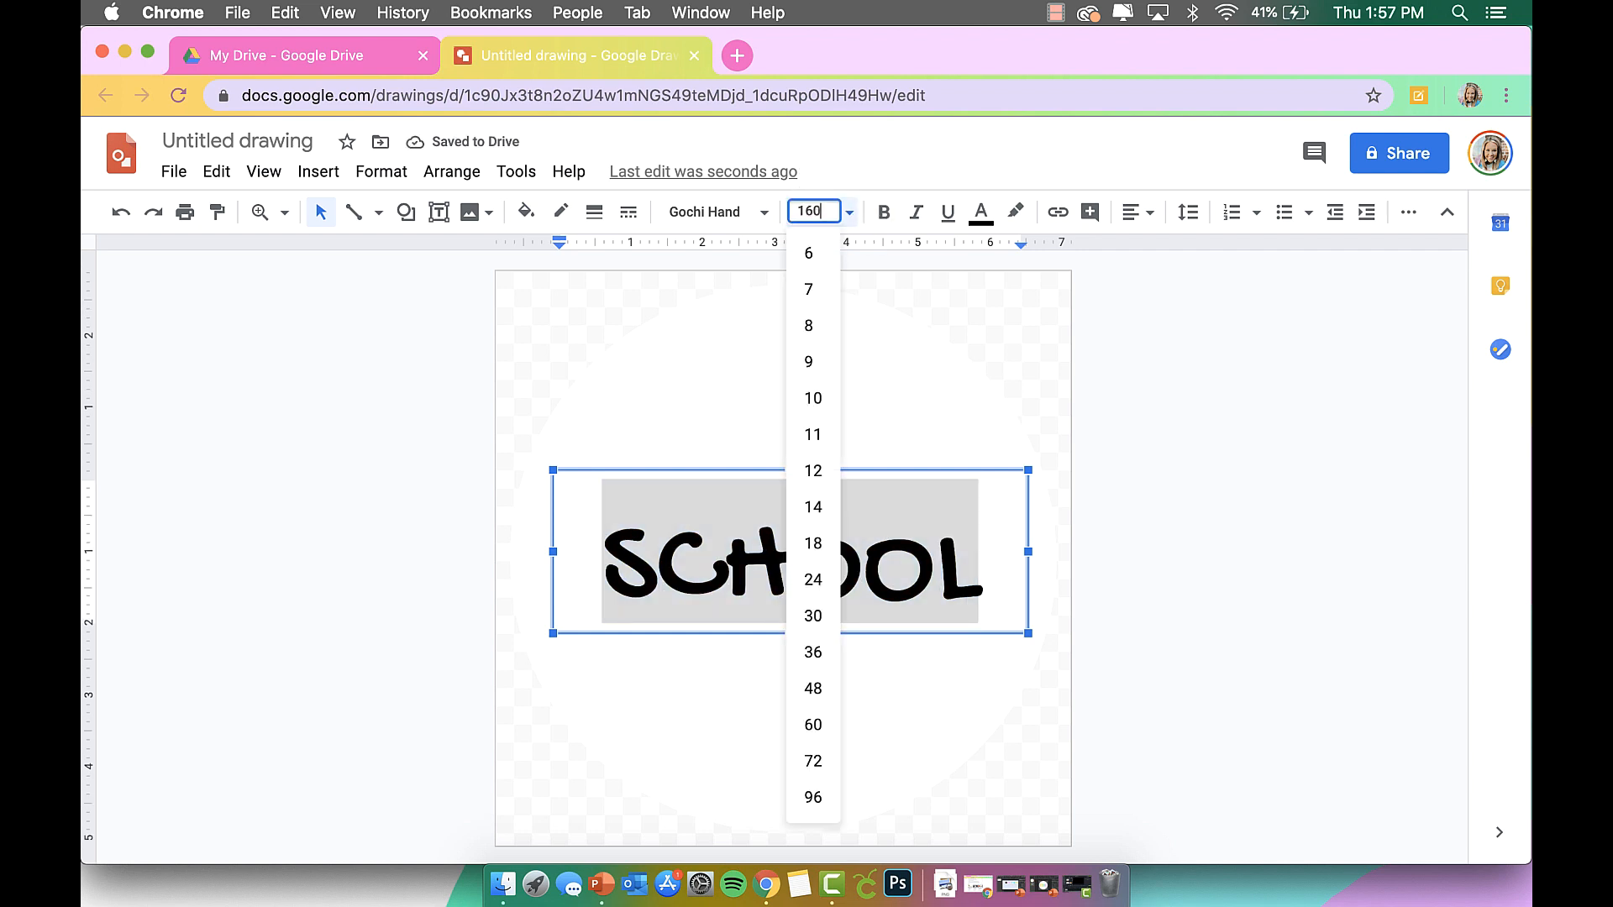
key(Return)
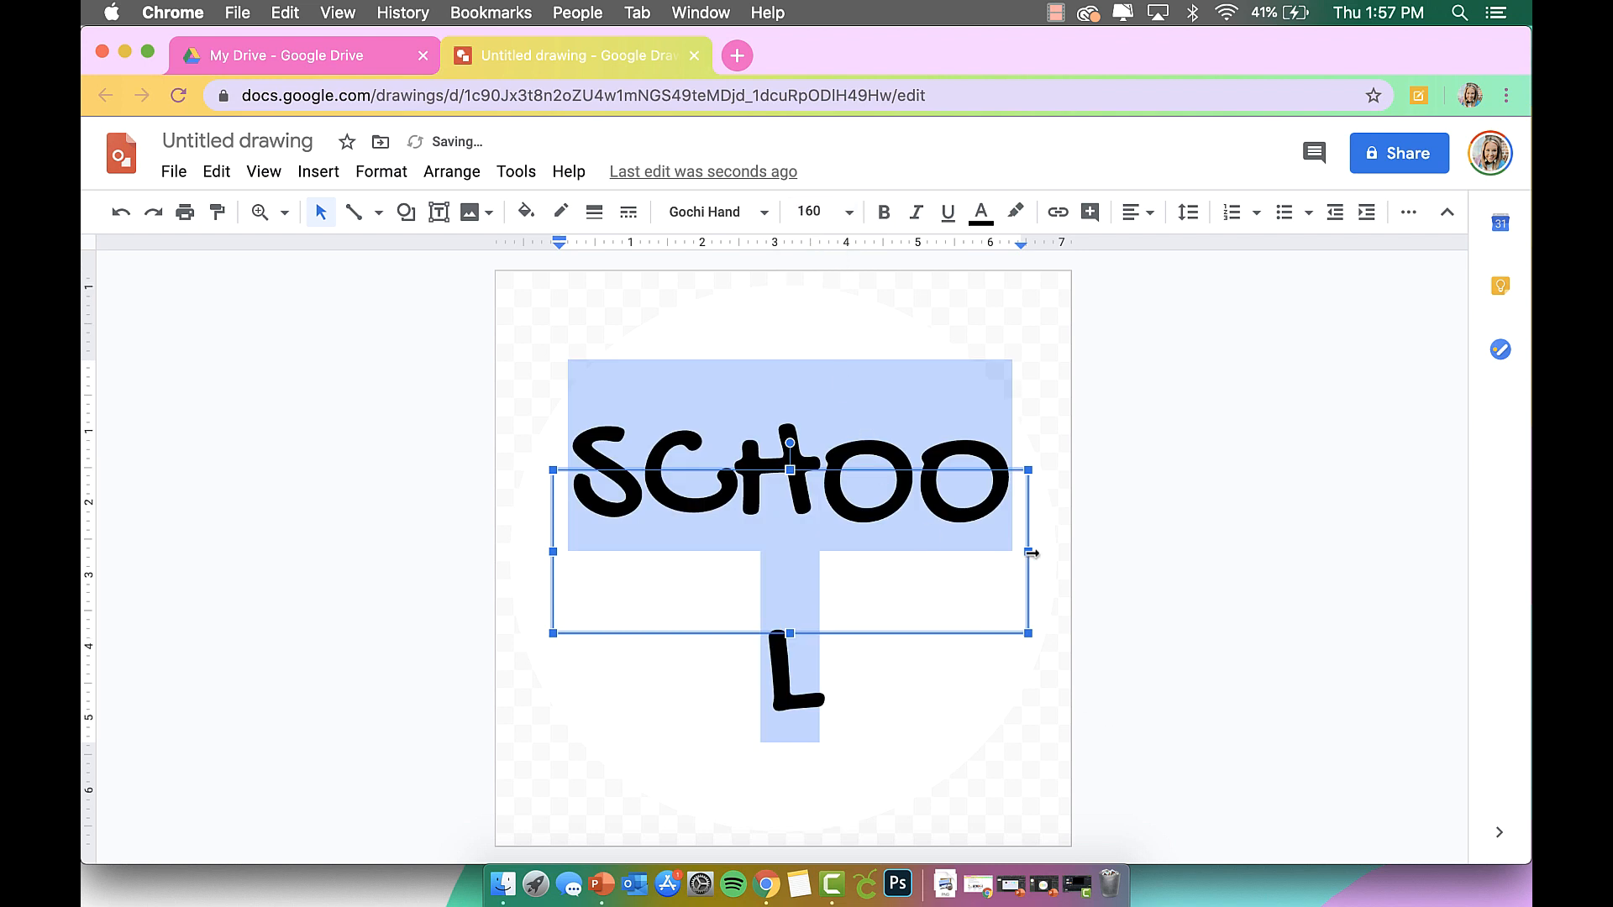
Widen and heighten the text box so SCHOOL fits one line, nudging it up slightly.
drag(1031, 553, 1057, 552)
drag(552, 557, 527, 559)
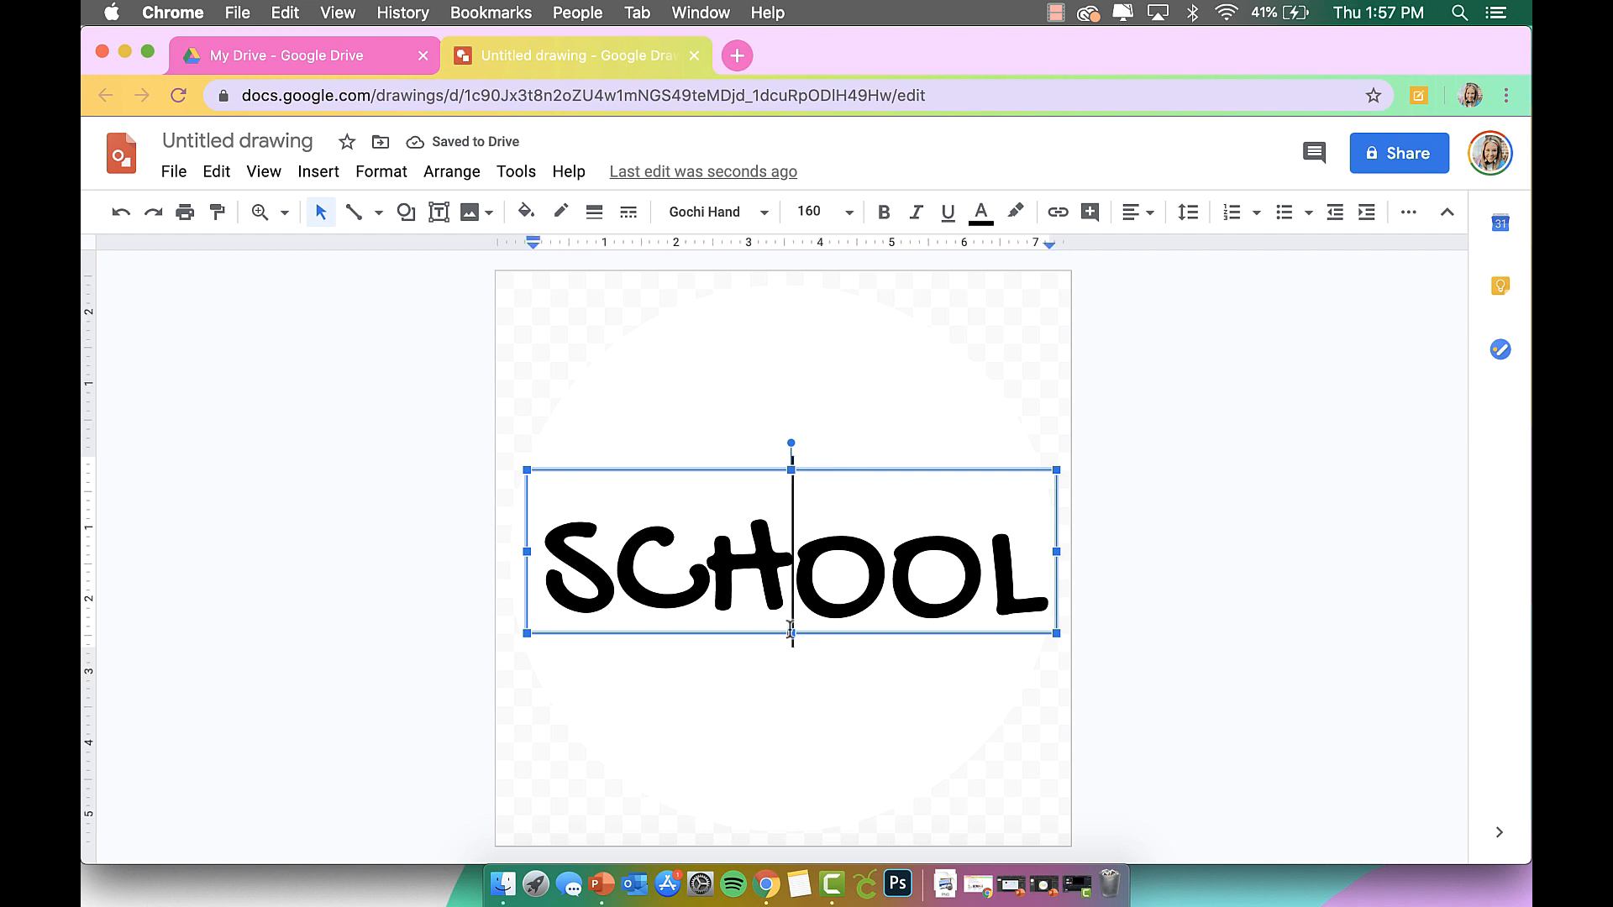
drag(791, 635, 792, 661)
mouse_move(840, 470)
mouse_down()
mouse_move(835, 436)
mouse_move(828, 464)
mouse_up()
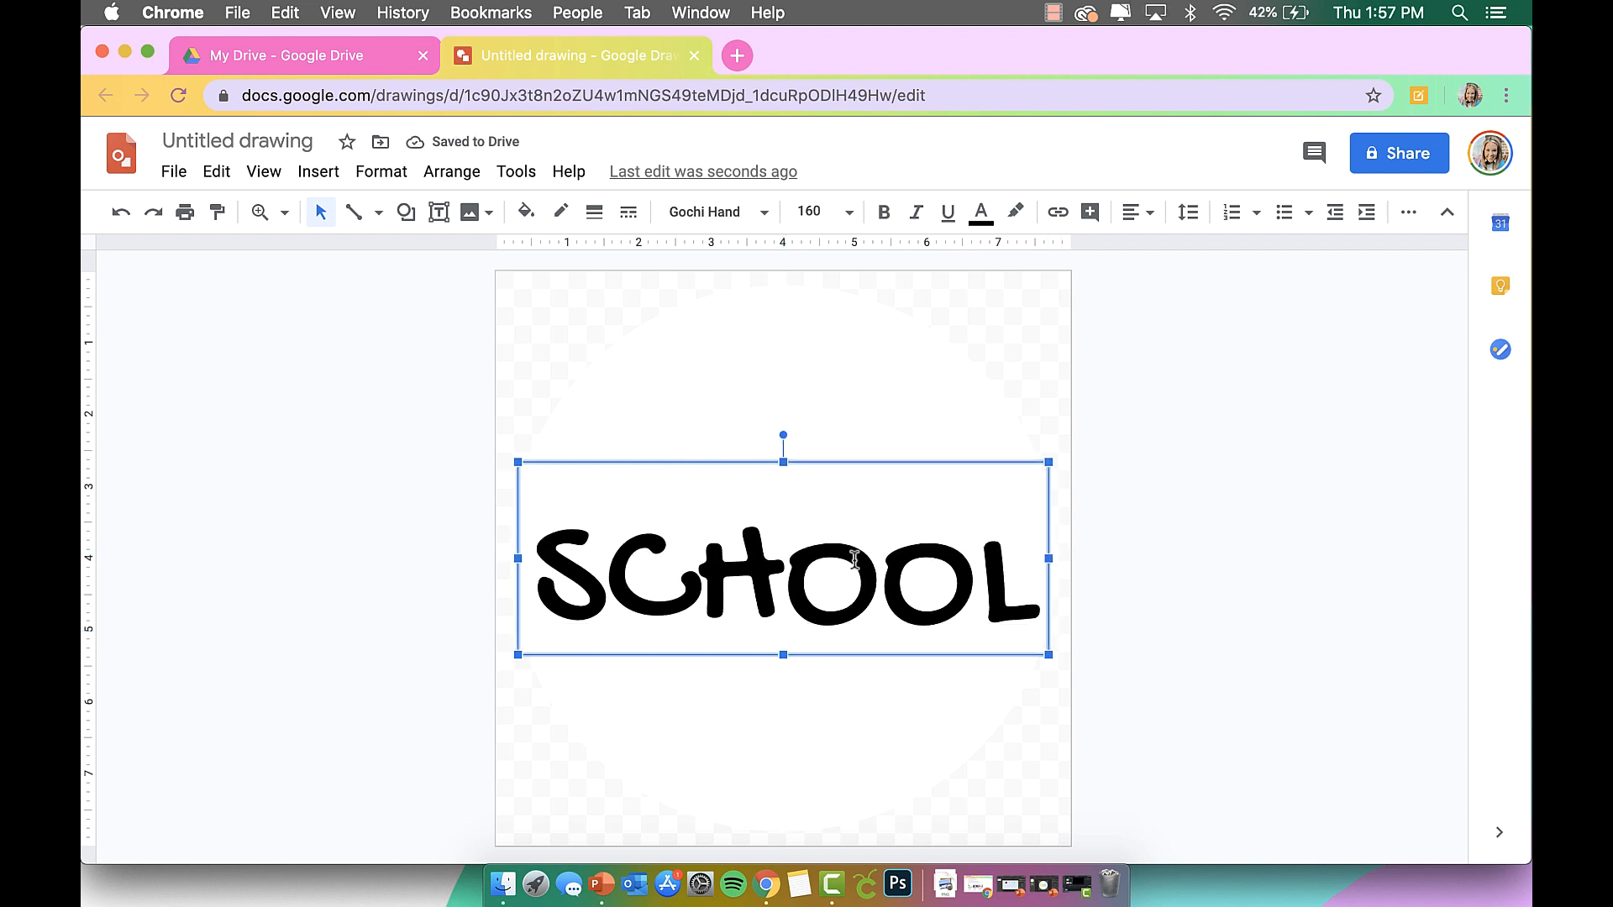
key(Up)
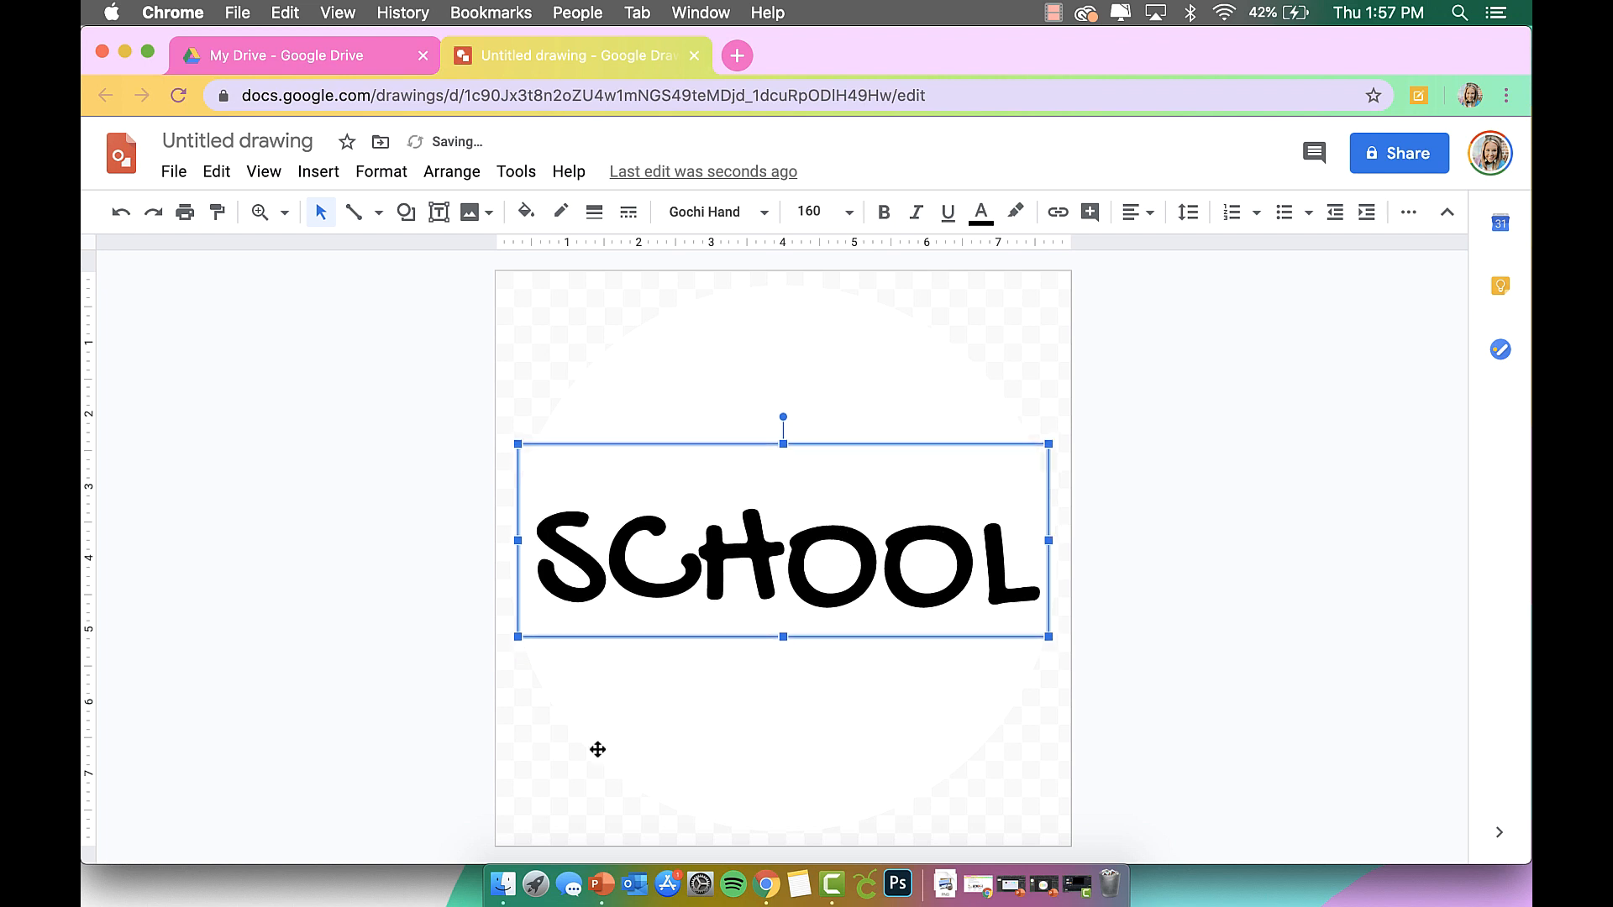
Colour SCHOOL orange-yellow with a custom colour, then recolour CHOOL yellow.
drag(550, 566, 1019, 613)
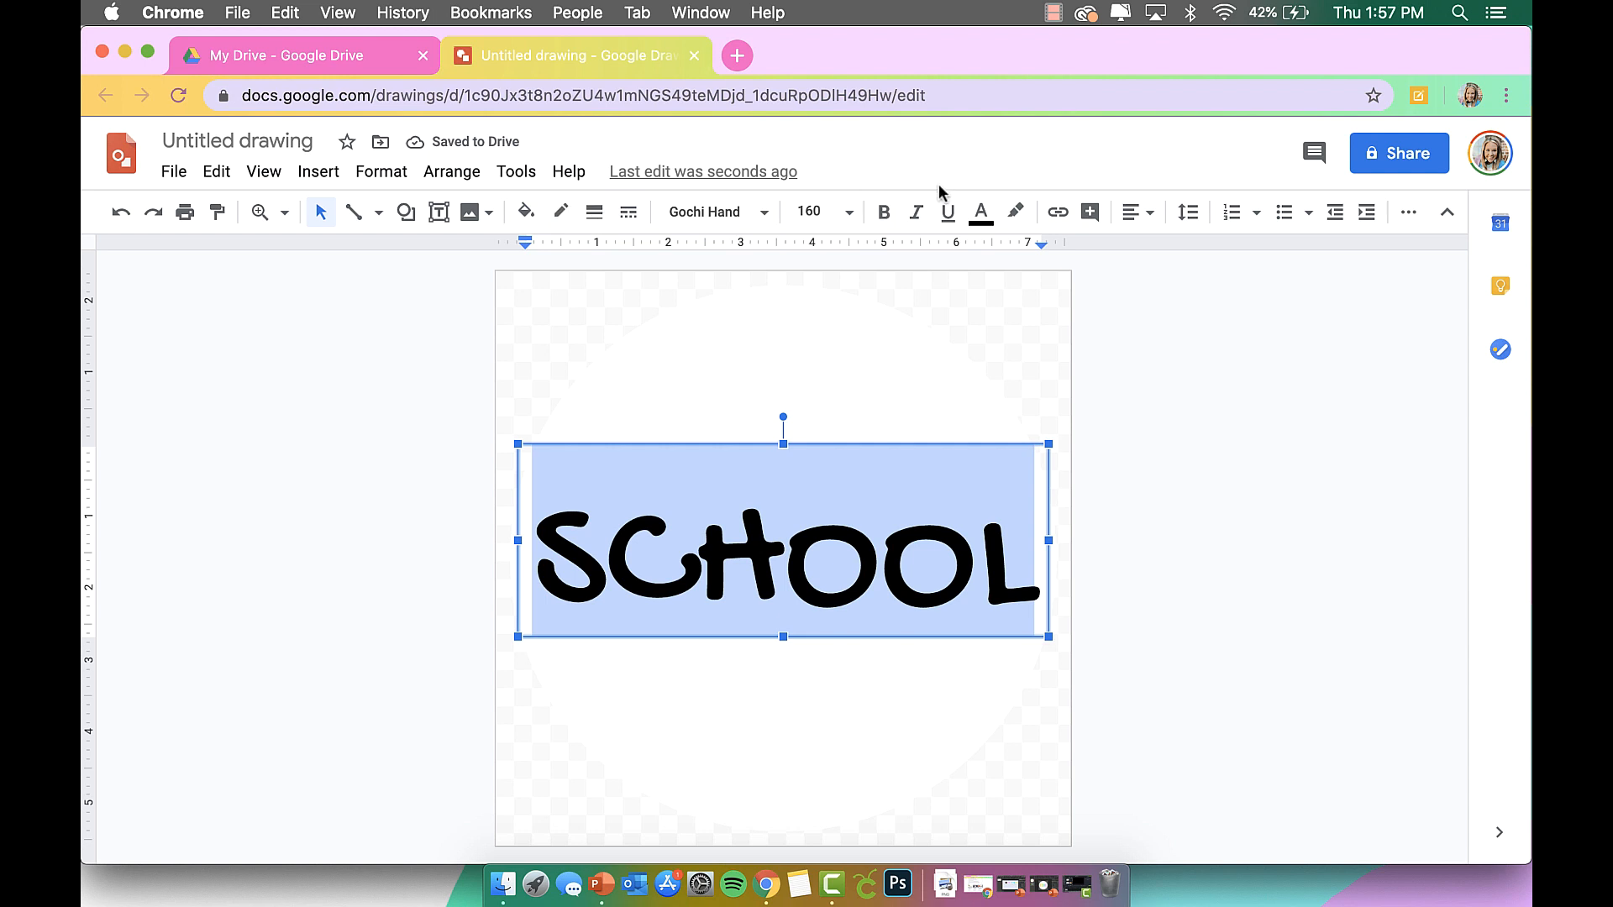
click(981, 212)
click(1006, 470)
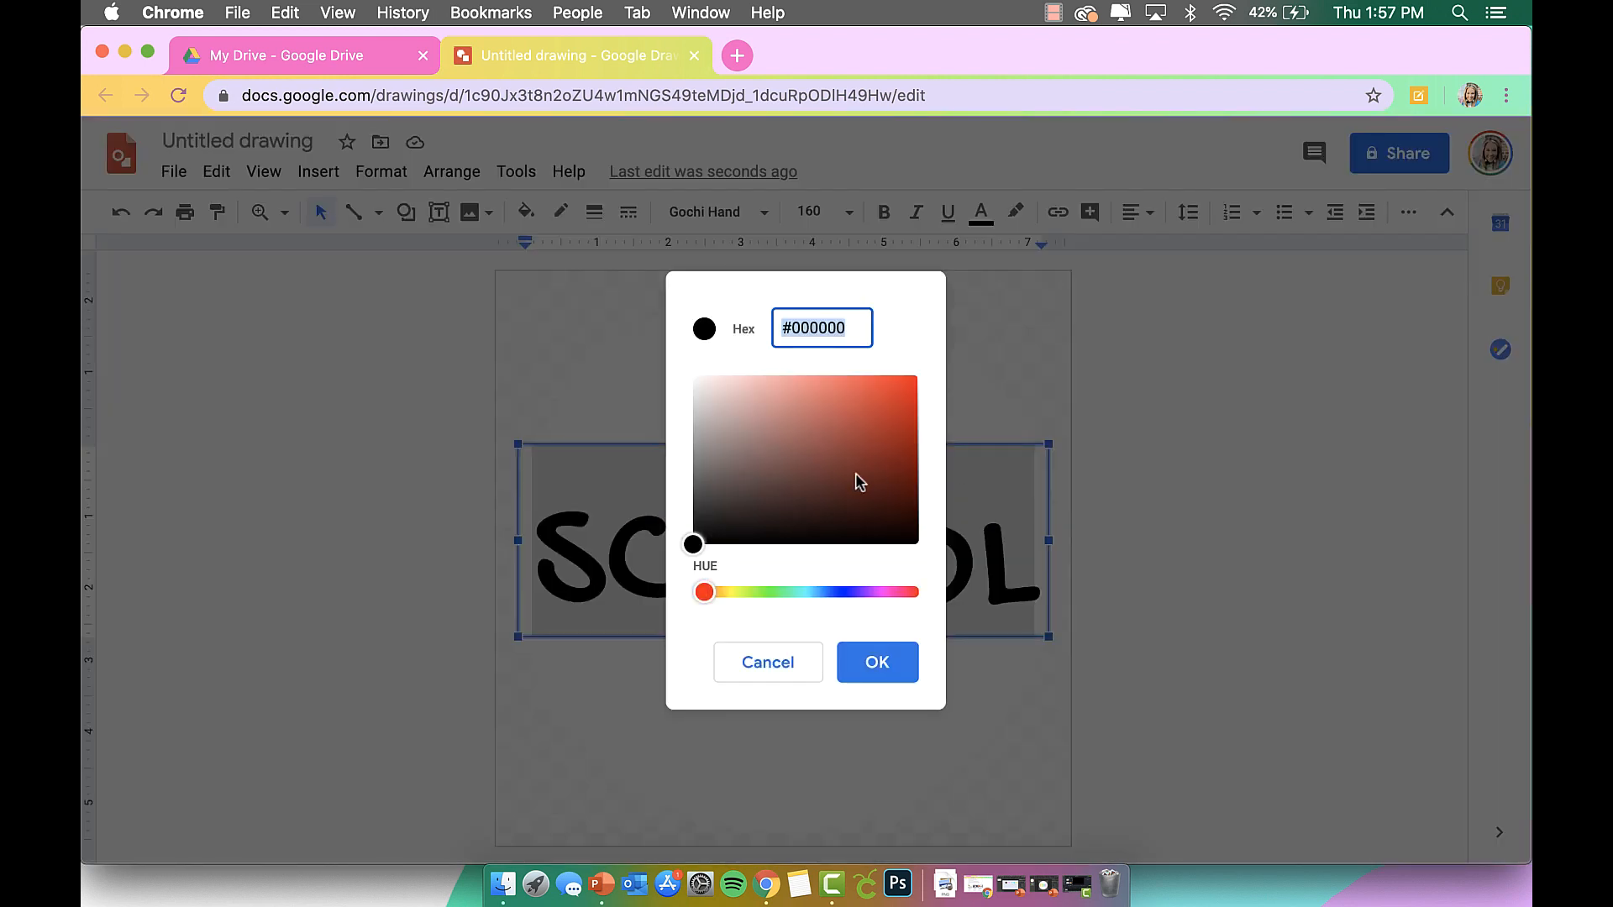
drag(706, 542, 792, 409)
drag(706, 592, 729, 592)
drag(796, 379, 921, 371)
click(881, 663)
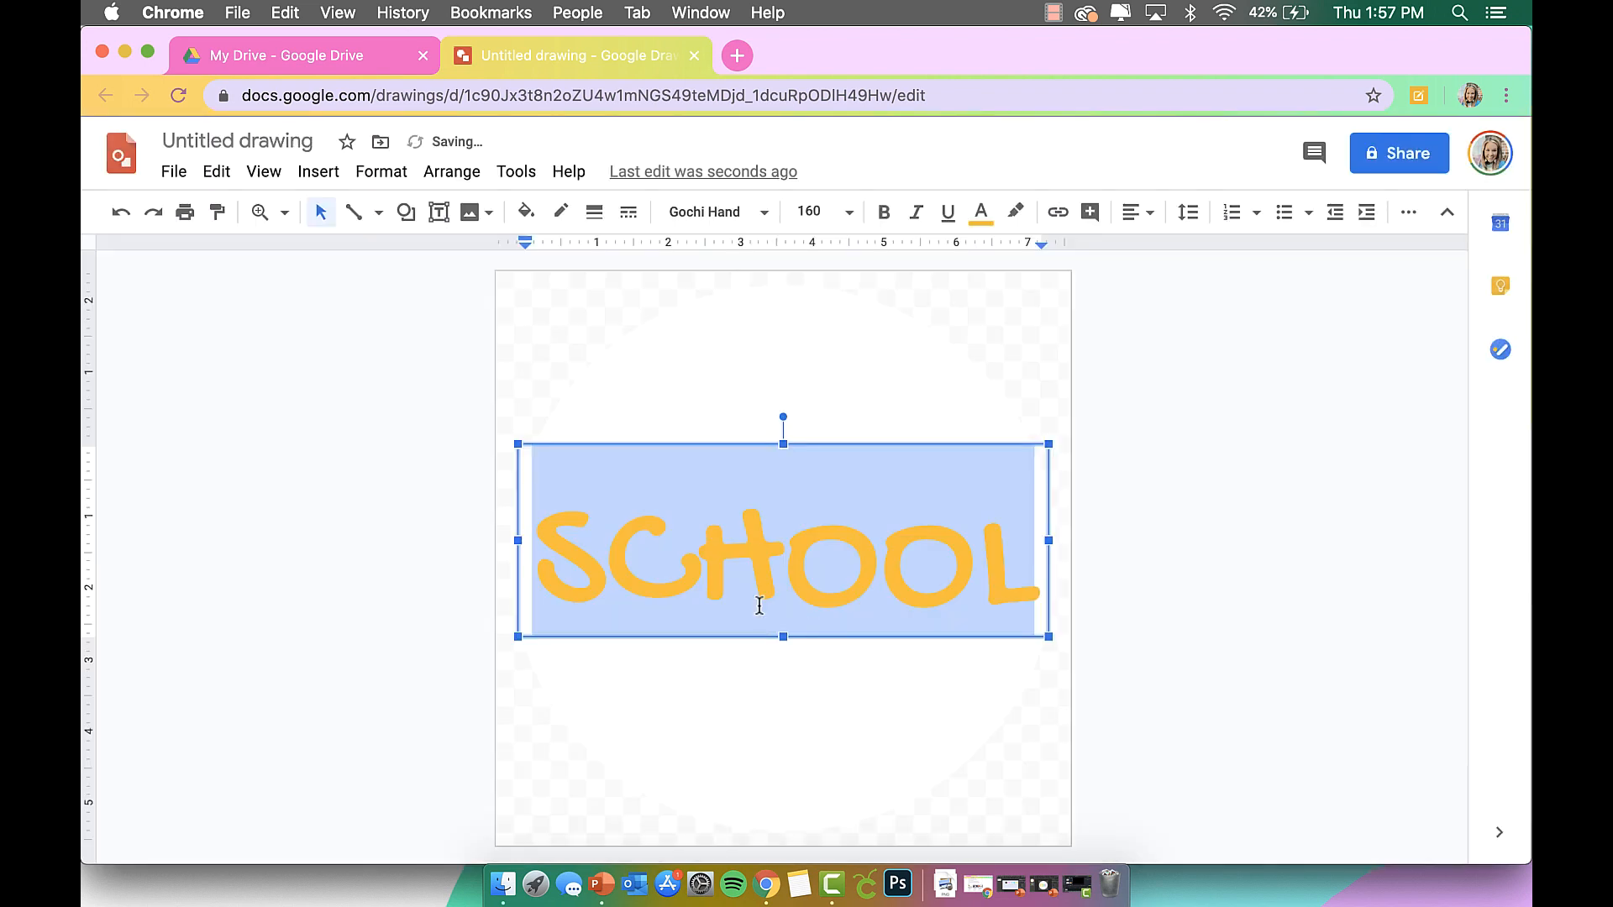
drag(632, 559, 1014, 574)
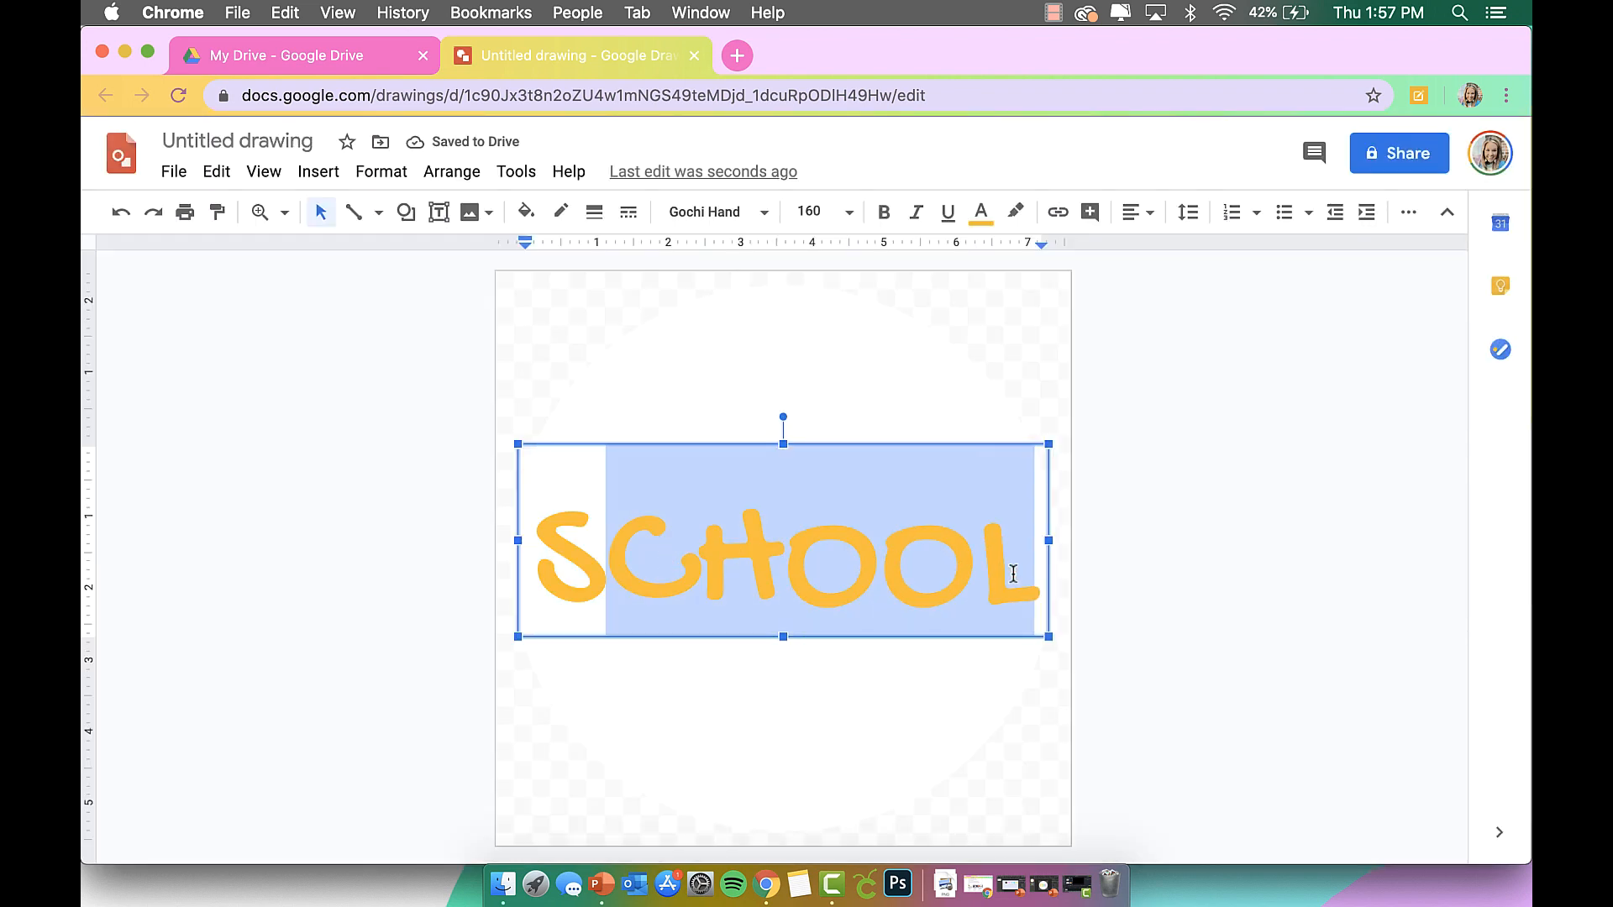
click(981, 212)
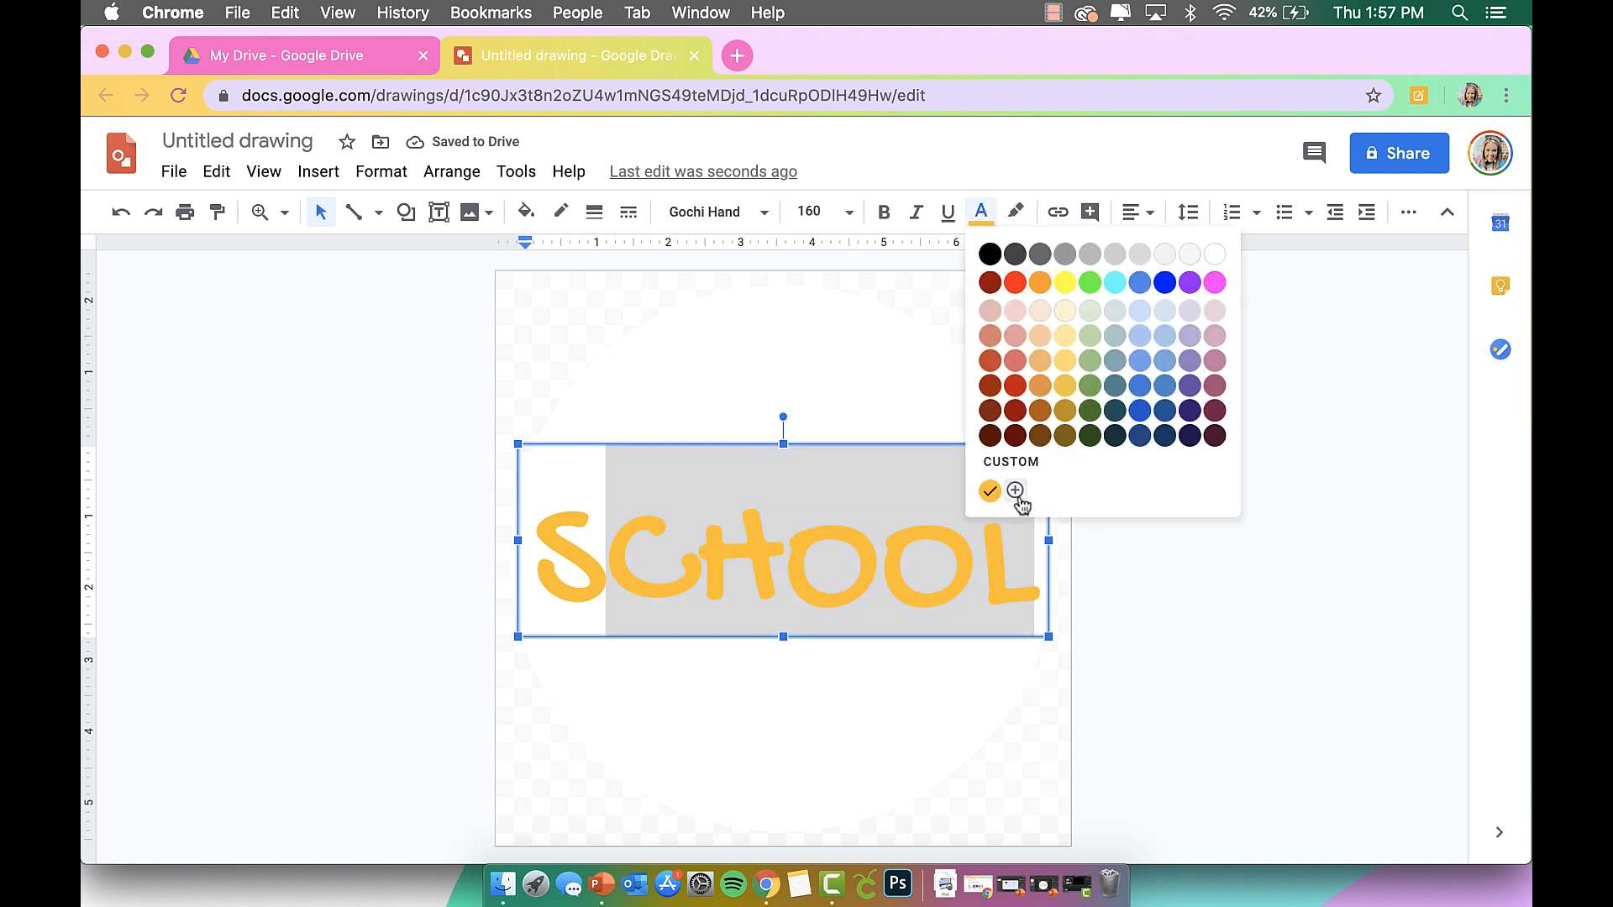
click(1013, 463)
drag(731, 592, 1027, 557)
click(875, 664)
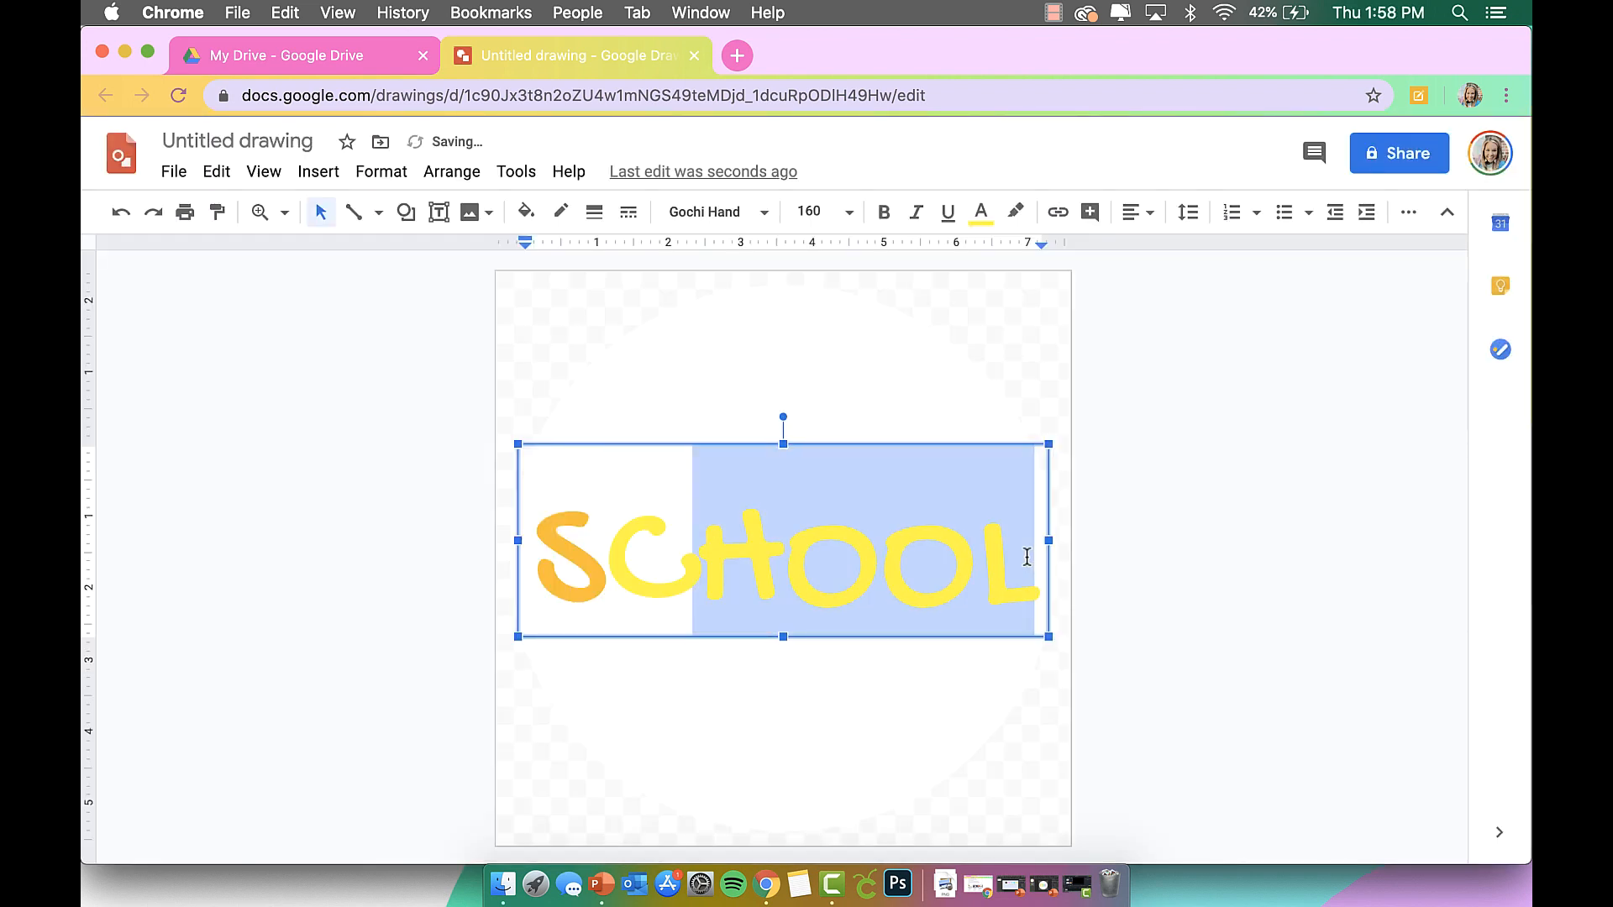
Recolour HOOL yellow-green, then the end letters mint green.
click(983, 214)
click(995, 475)
mouse_move(738, 593)
mouse_down()
mouse_move(885, 572)
mouse_move(1021, 590)
mouse_up()
click(886, 659)
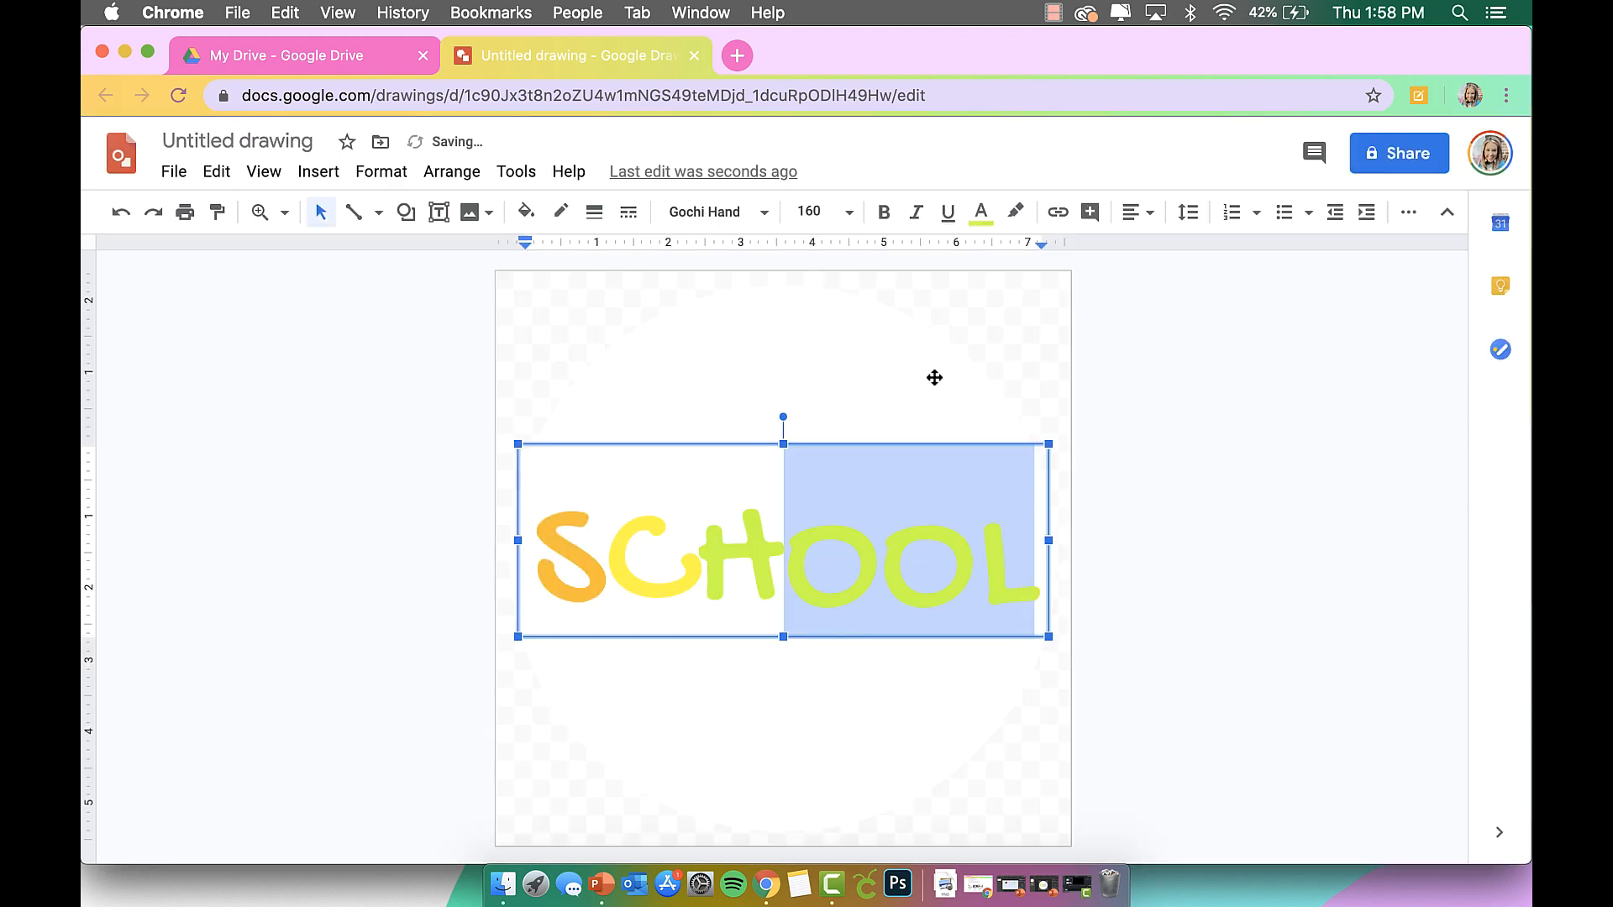
click(981, 211)
click(1065, 479)
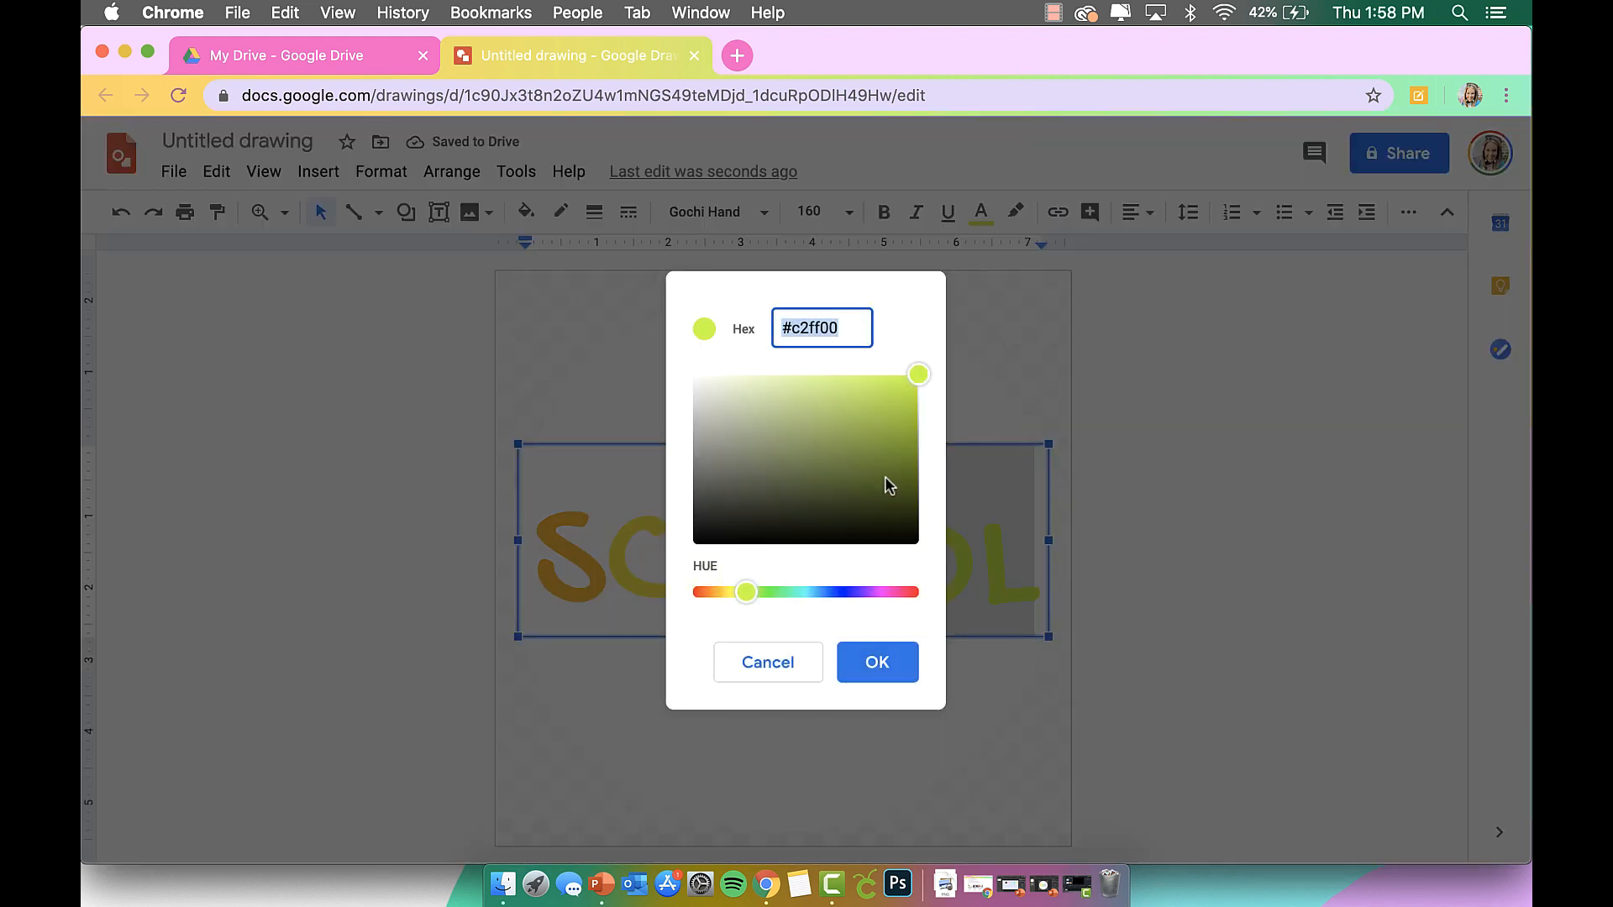
drag(760, 592, 800, 604)
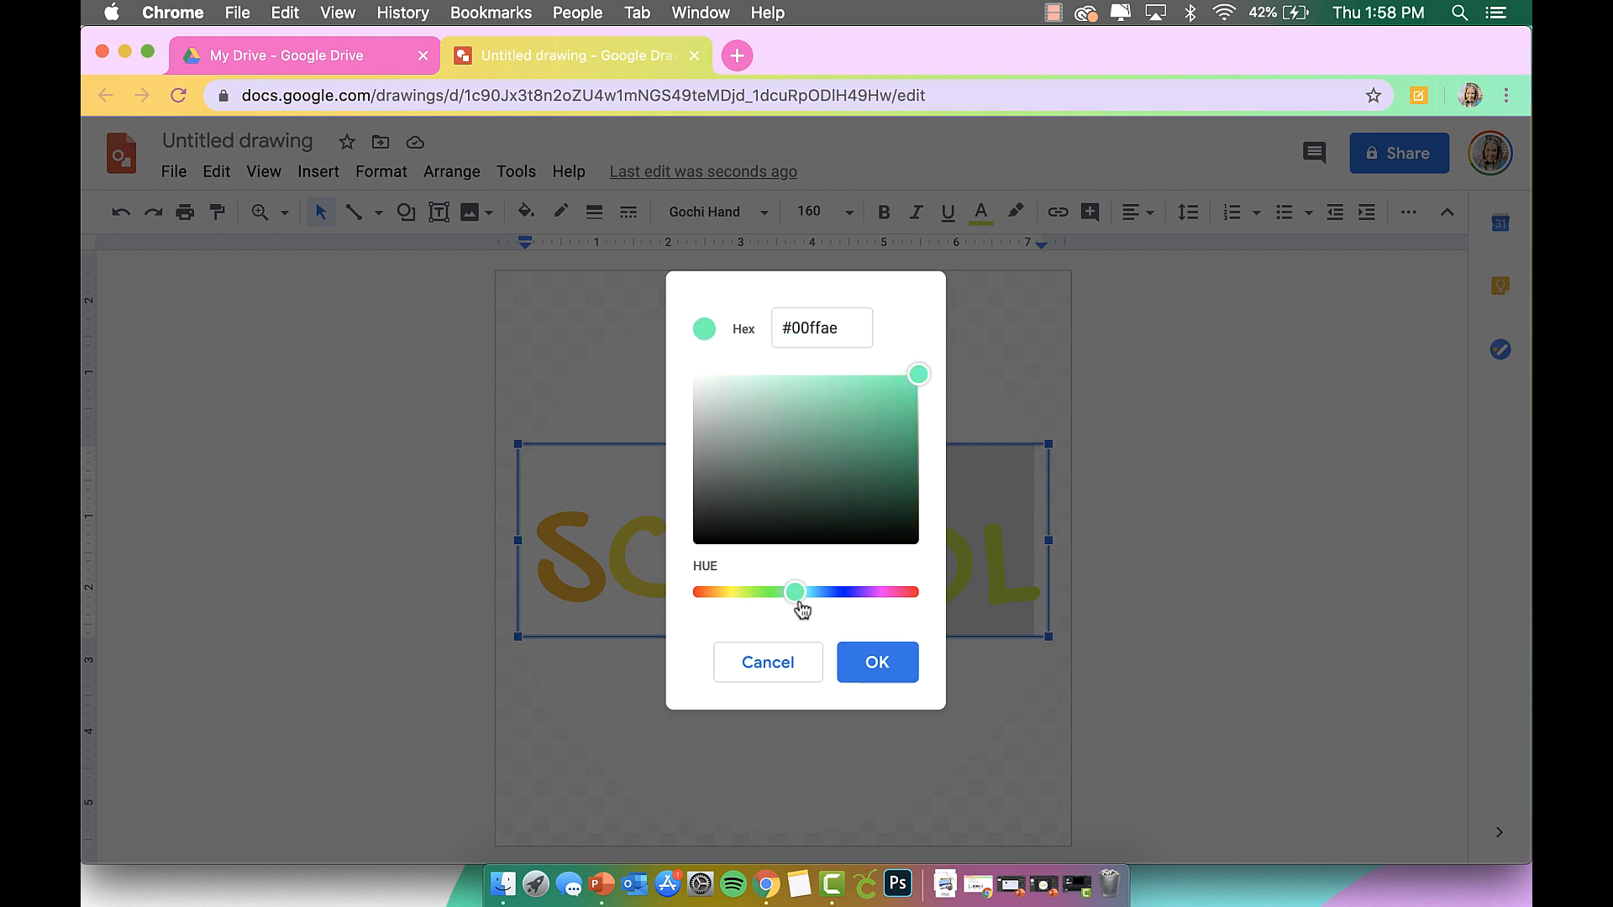
click(878, 663)
Colour the final OL a pastel light purple.
drag(881, 572, 1038, 588)
click(980, 211)
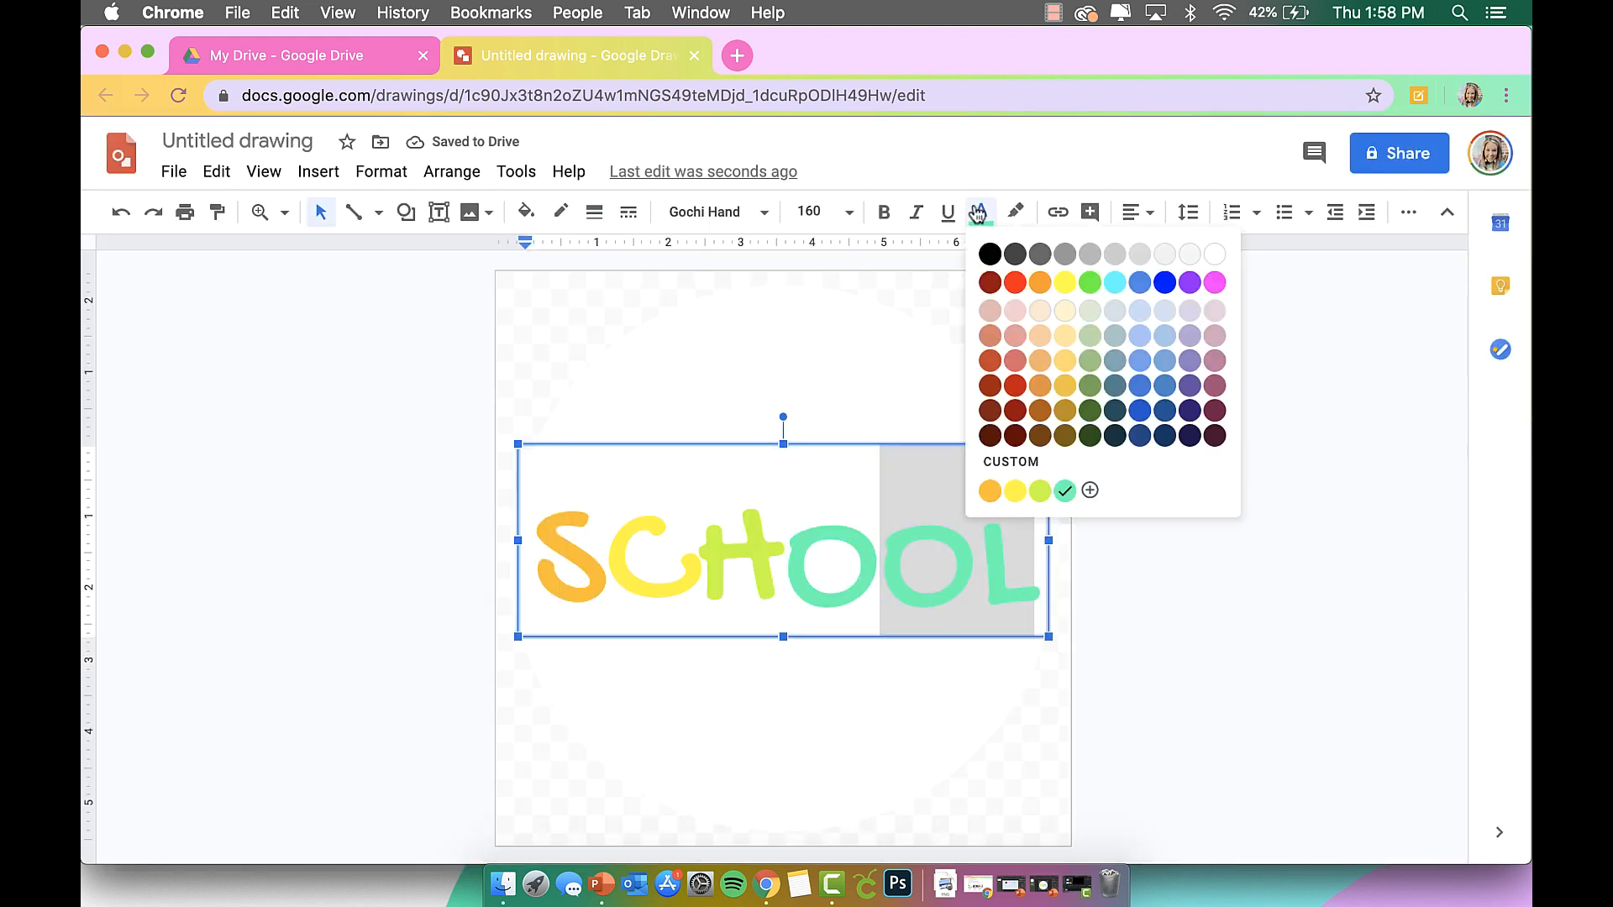
click(1042, 461)
click(803, 592)
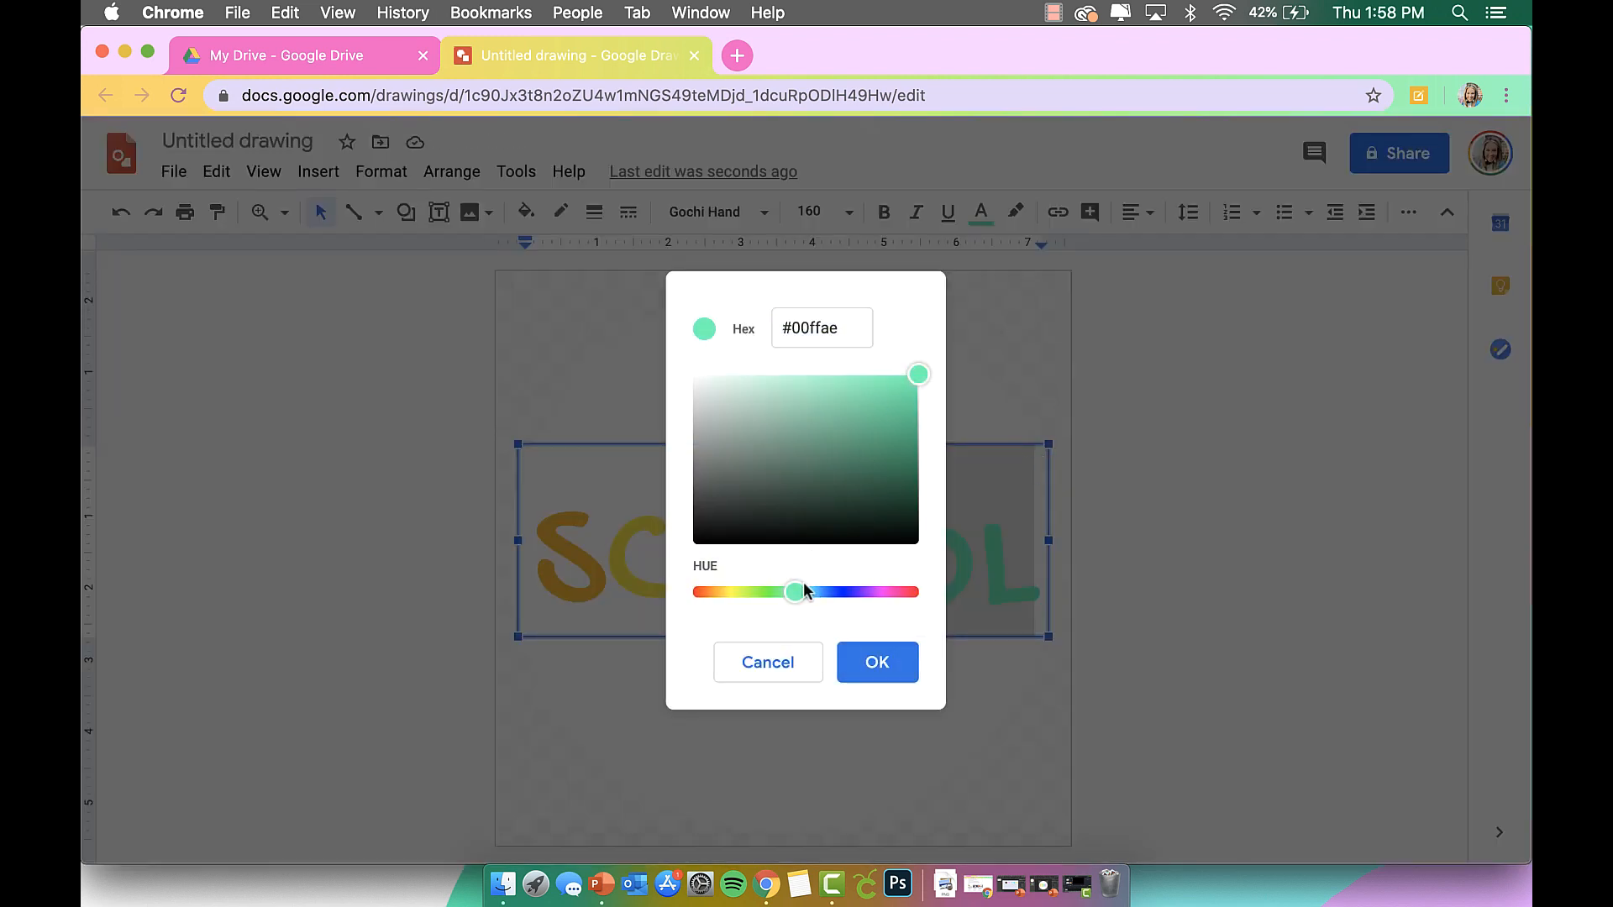
drag(806, 592, 865, 597)
drag(919, 380, 821, 376)
click(875, 663)
Colour the last letter L pink and reselect the whole SCHOOL text box.
click(993, 578)
drag(976, 577, 1016, 577)
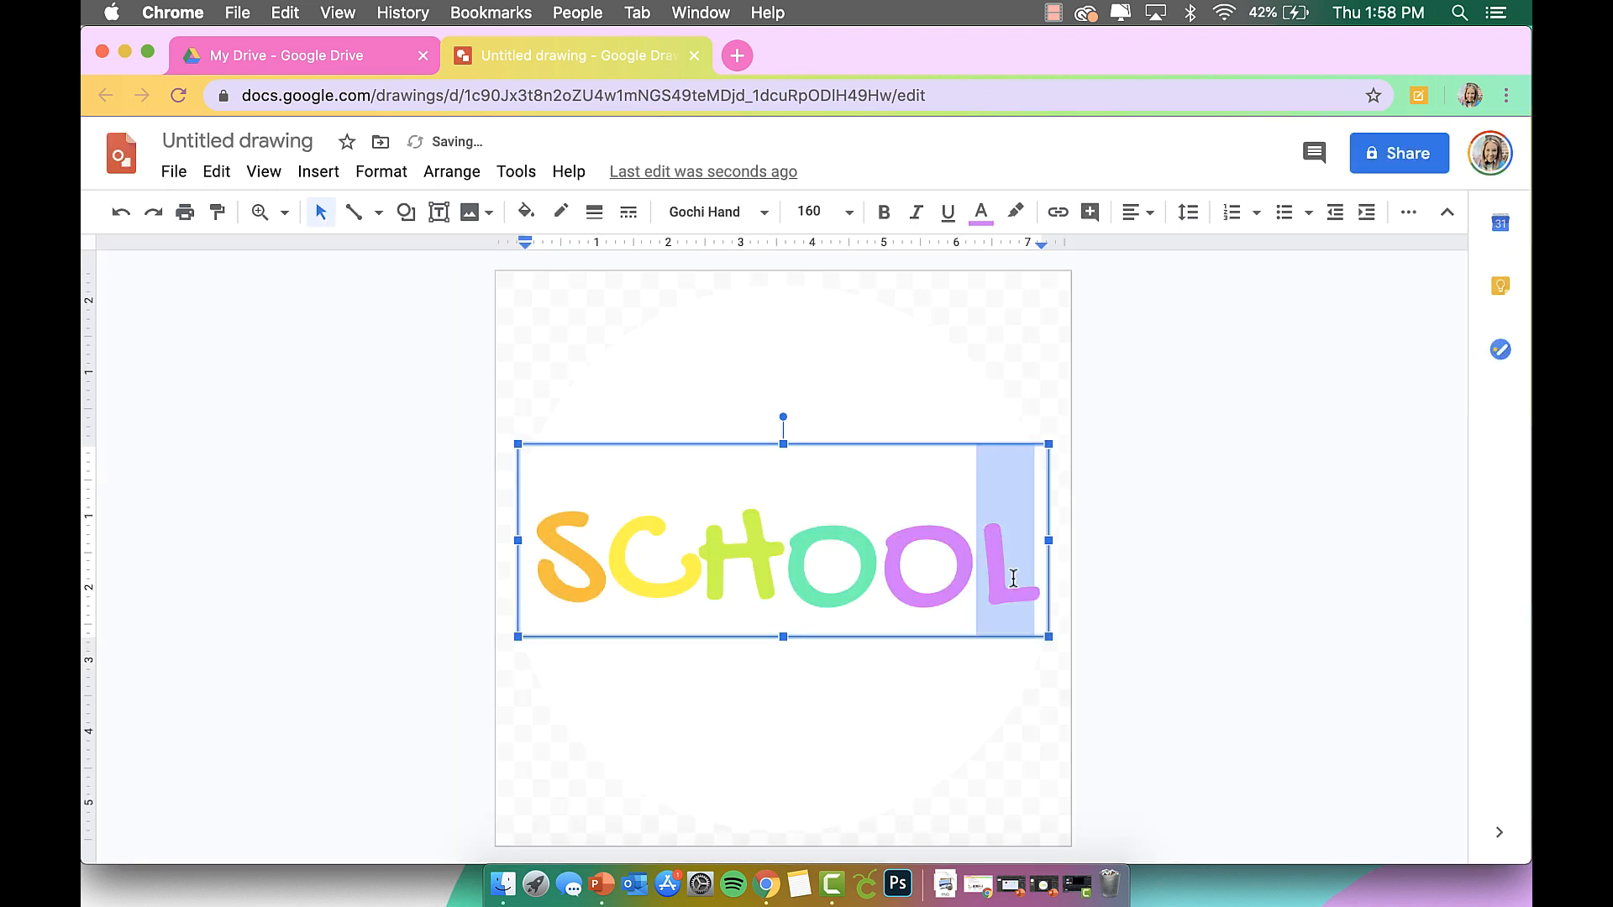
click(994, 212)
click(1055, 487)
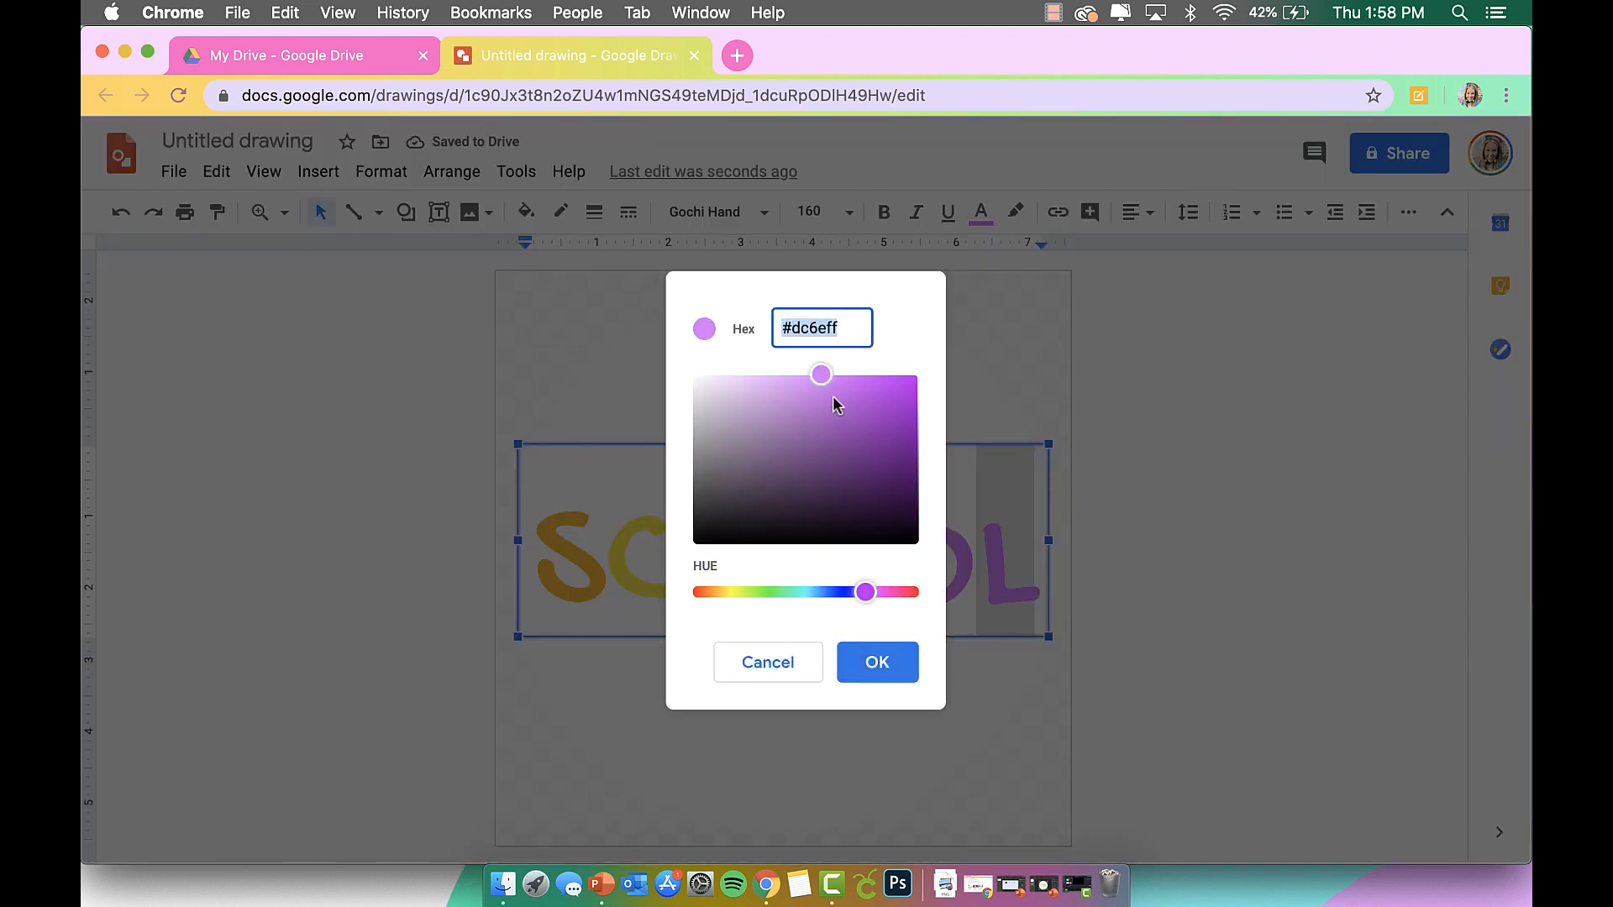
mouse_move(866, 592)
mouse_down()
mouse_move(909, 596)
mouse_move(891, 596)
mouse_up()
click(901, 671)
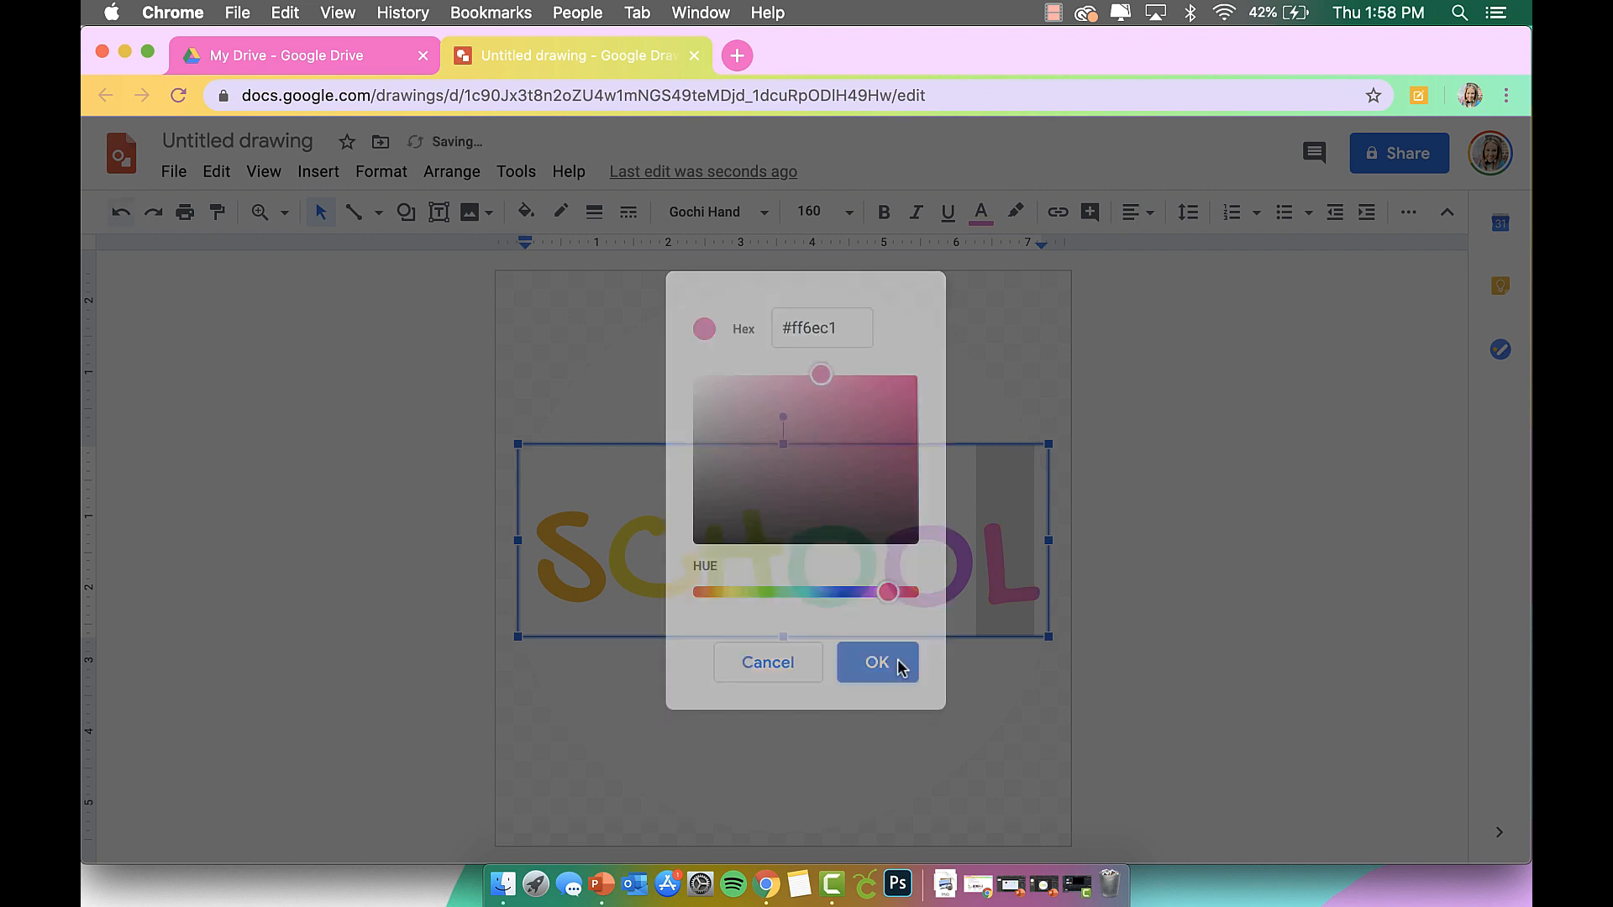
click(1136, 604)
click(862, 522)
click(855, 444)
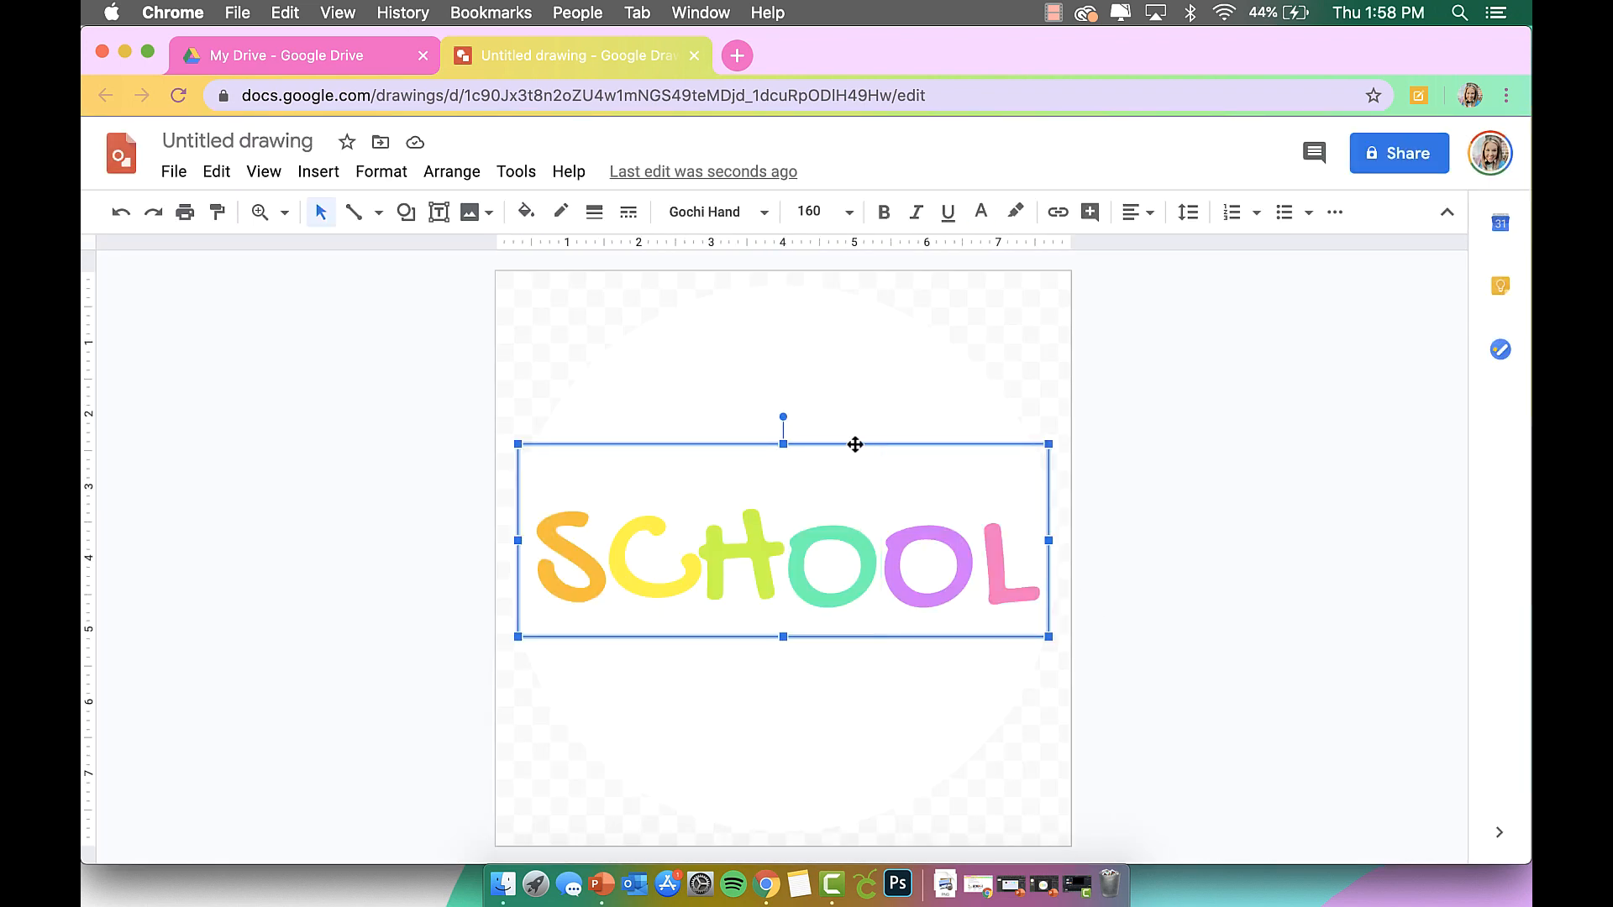
Turn on a drop shadow for the SCHOOL text in Format options.
click(515, 174)
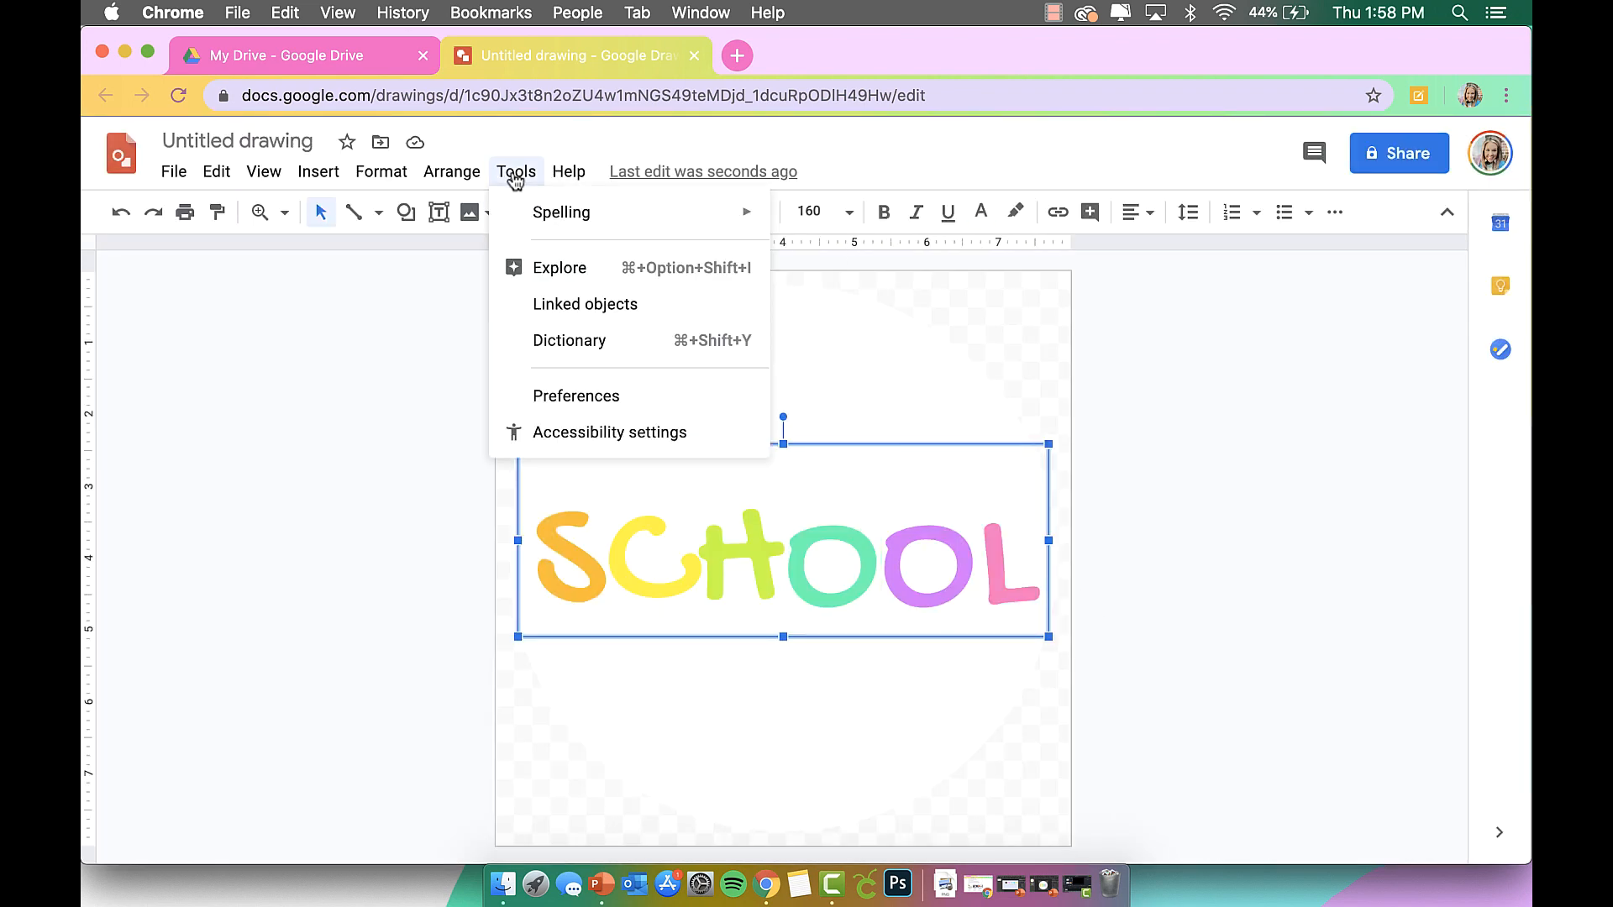
mouse_move(378, 176)
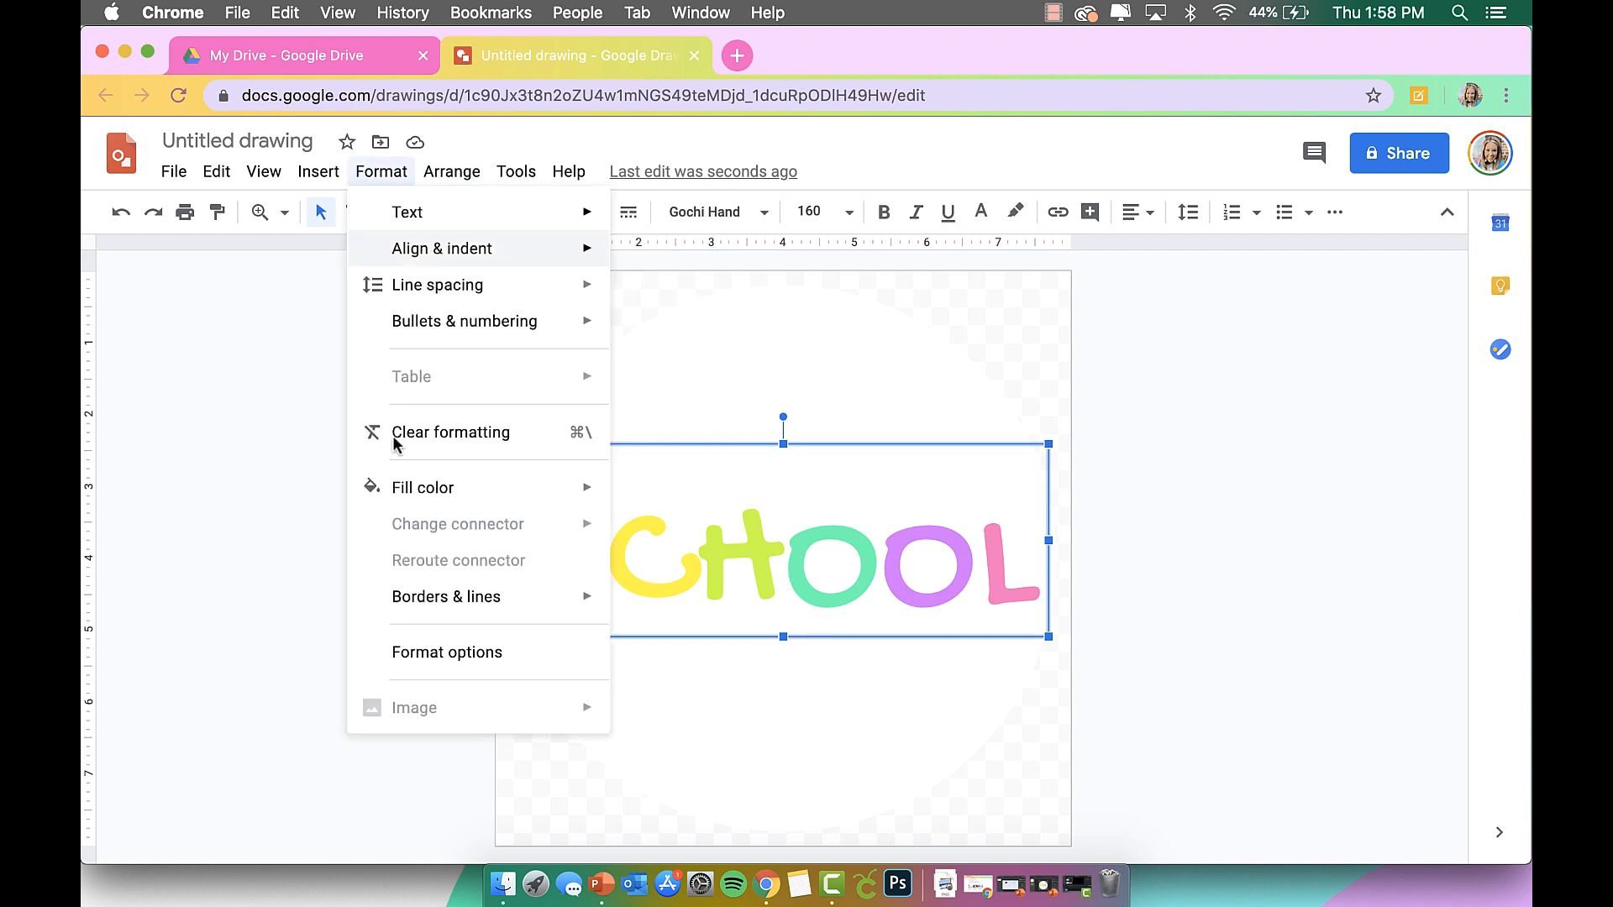
click(428, 657)
click(1438, 491)
click(1193, 497)
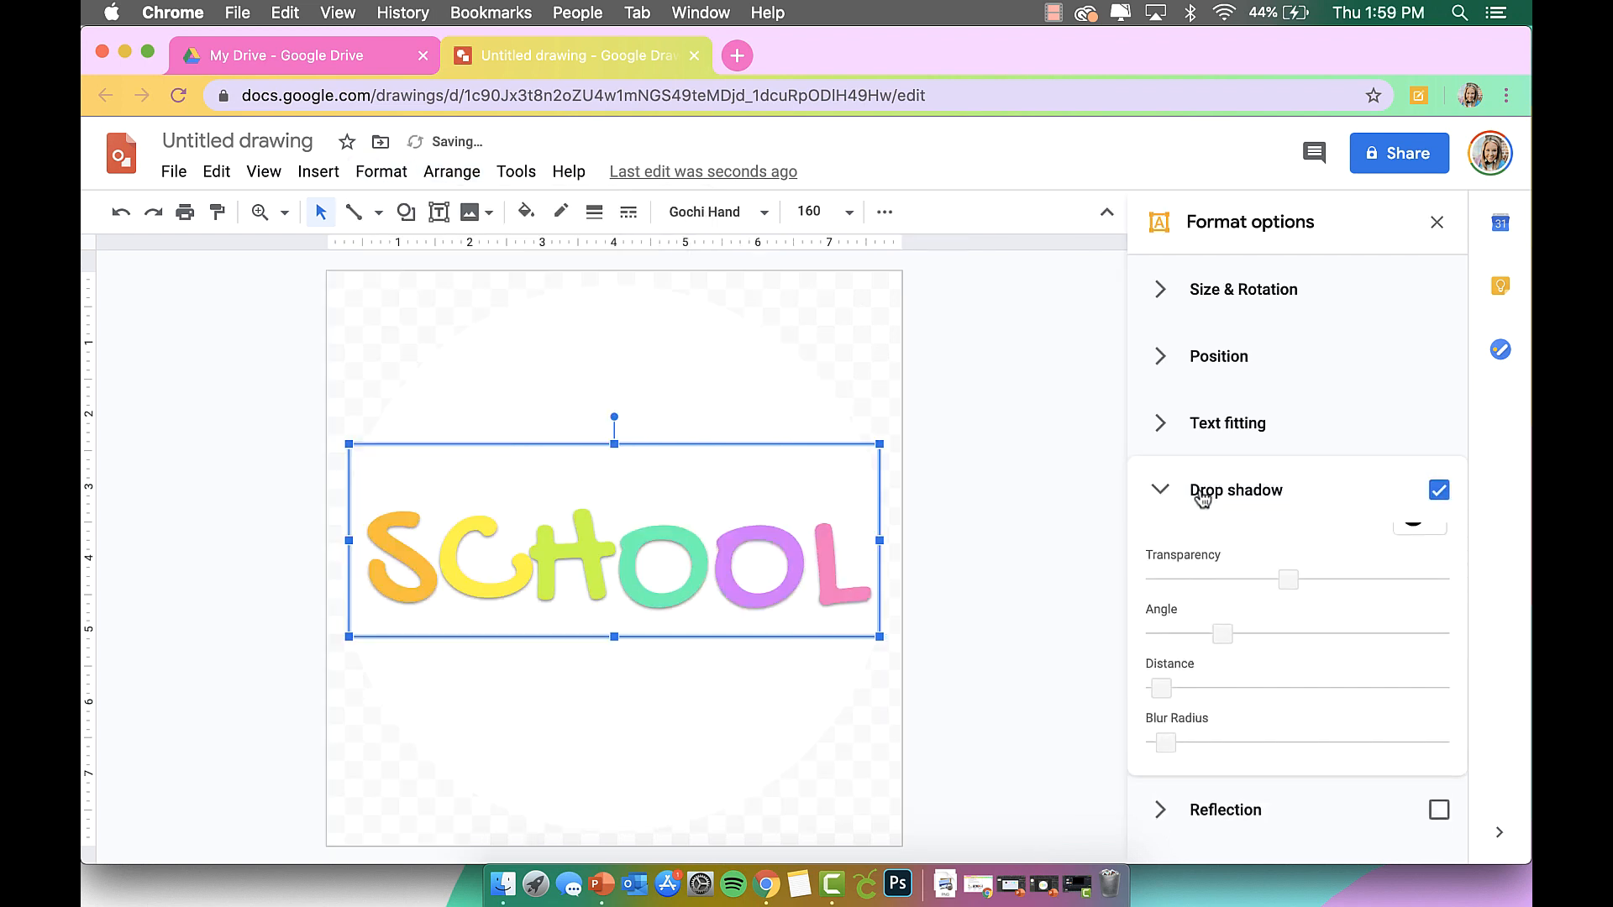
Soften the shadow by adjusting its transparency, setting a 51° angle, and slightly increasing distance and blur.
mouse_move(1293, 603)
mouse_down()
mouse_move(1319, 598)
mouse_move(1253, 603)
mouse_move(1267, 601)
mouse_up()
drag(1168, 713, 1170, 712)
drag(1267, 604, 1314, 601)
click(1216, 652)
drag(1216, 653, 1186, 653)
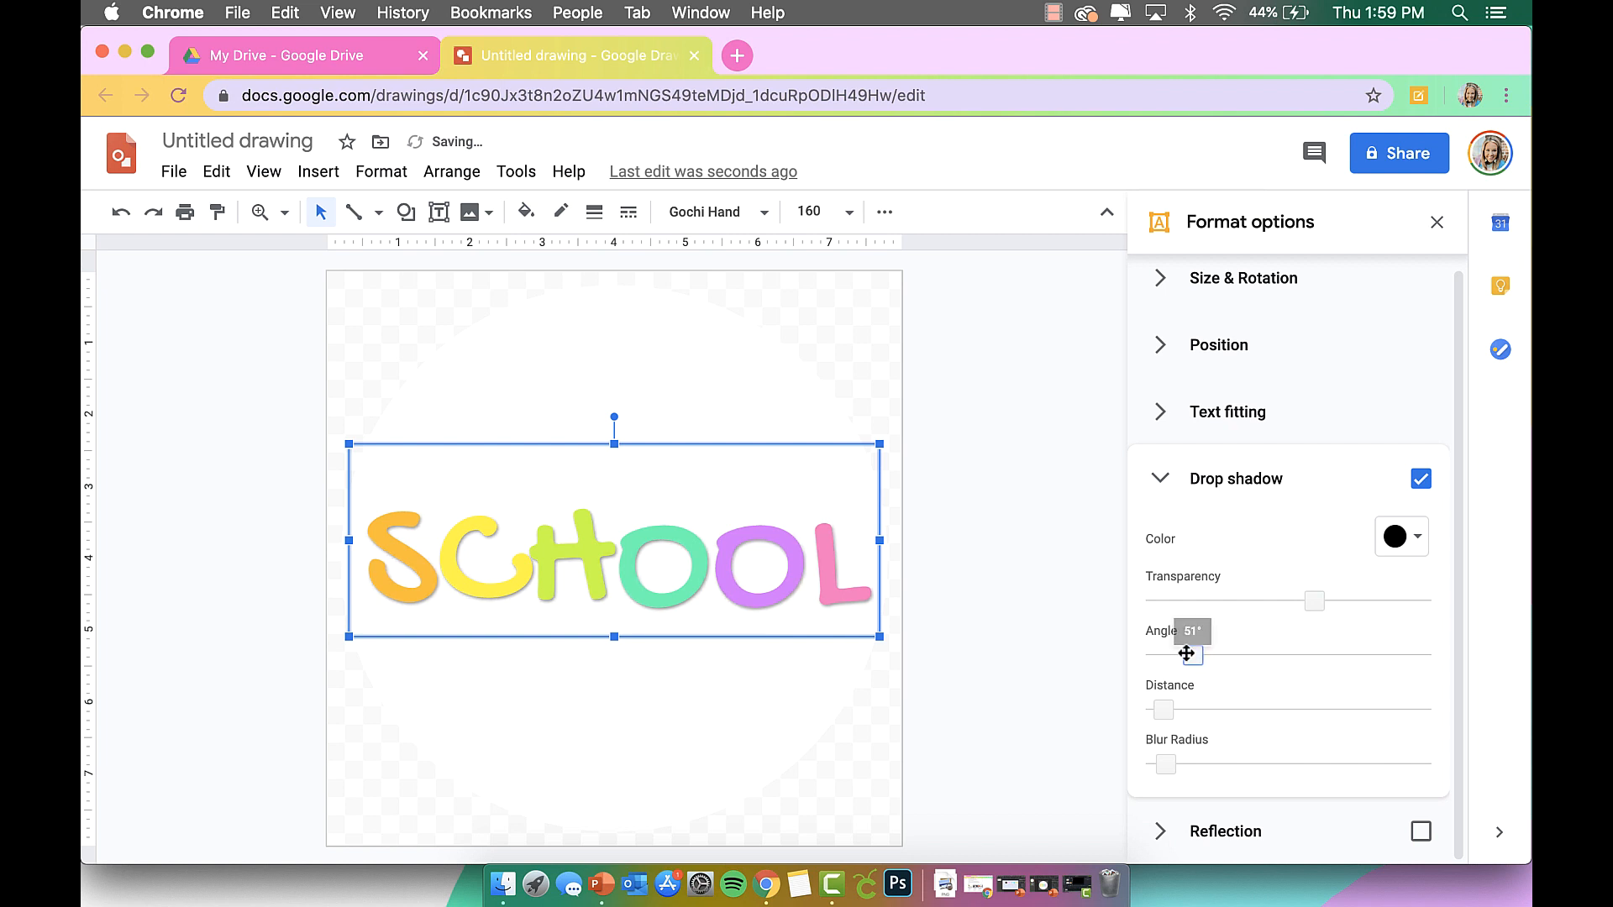
drag(1171, 764, 1178, 763)
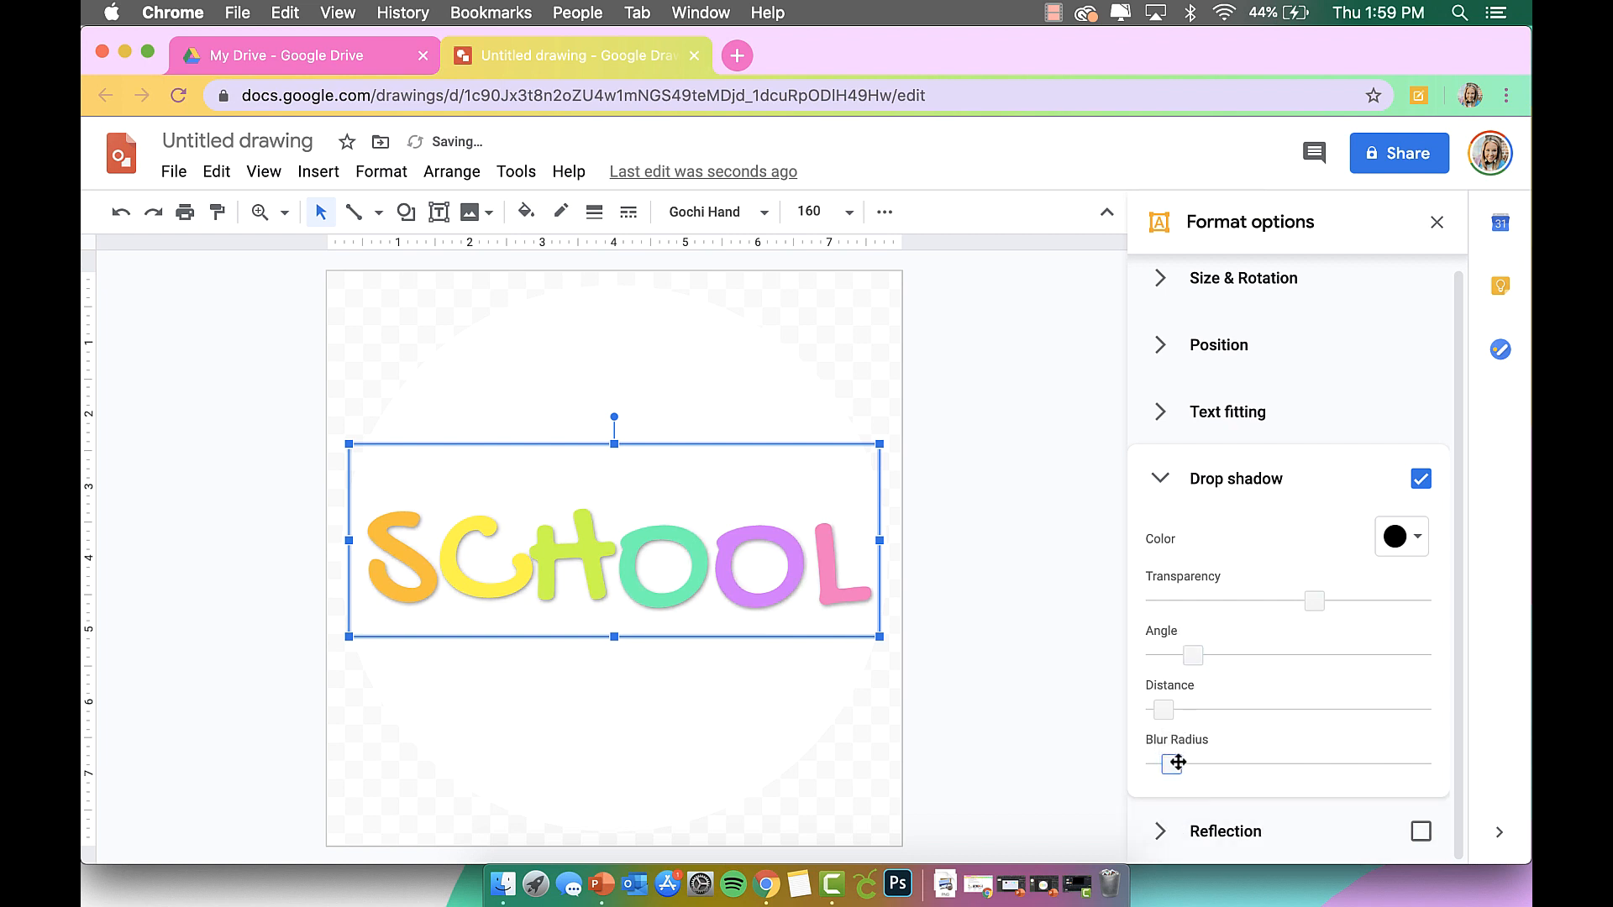
drag(1315, 600, 1278, 598)
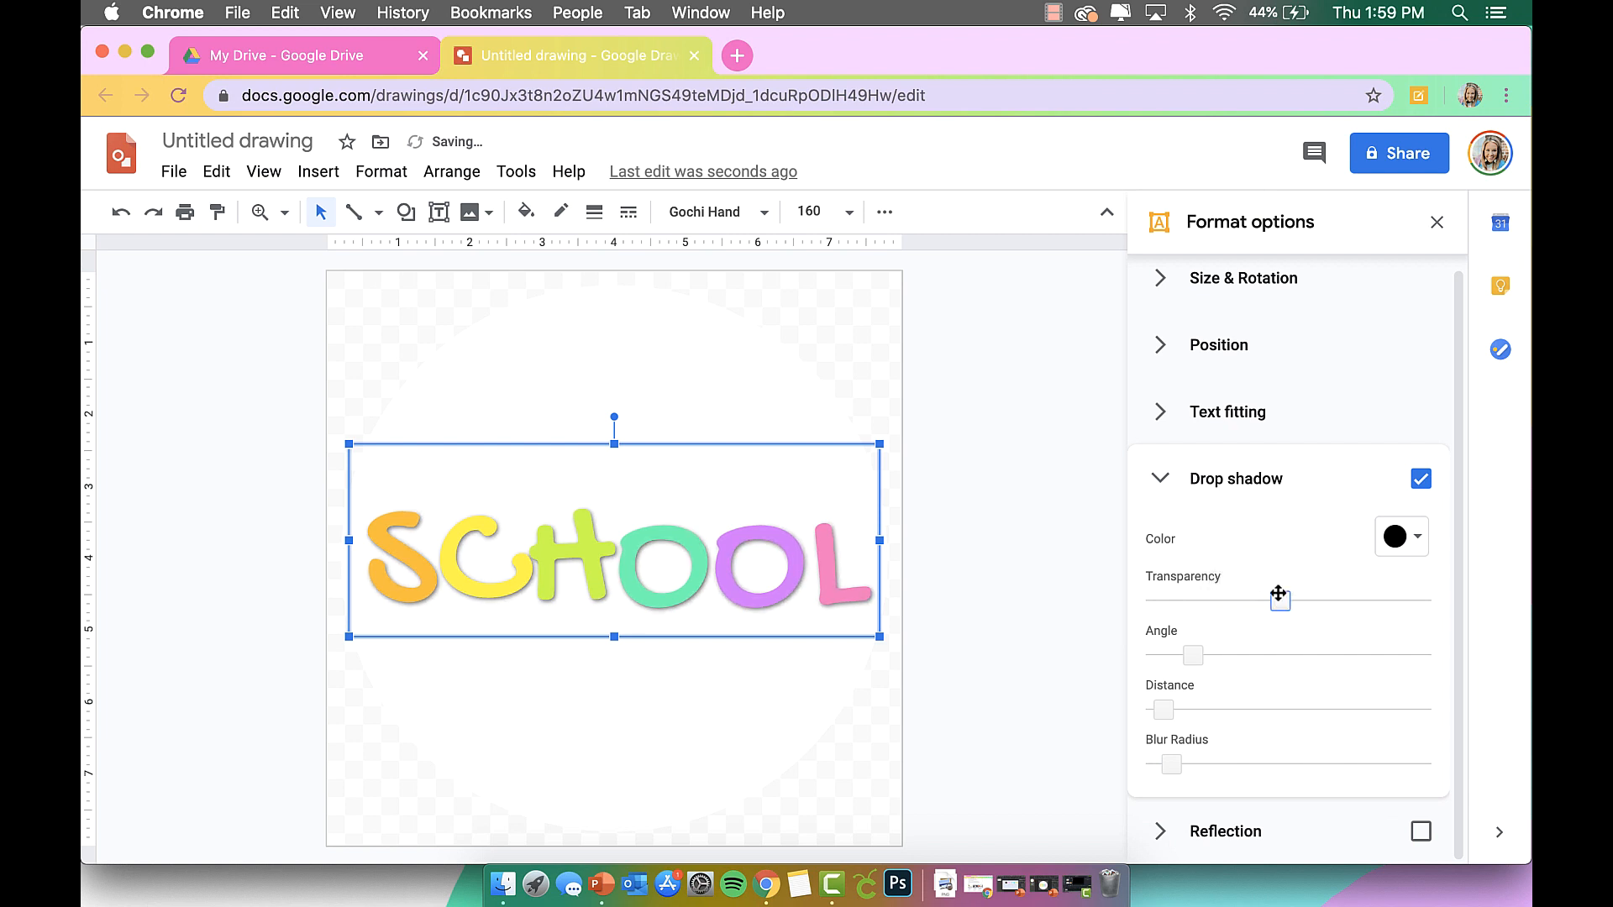
Close the format panel and rename the drawing to 'School Icon'.
click(1036, 577)
click(1442, 219)
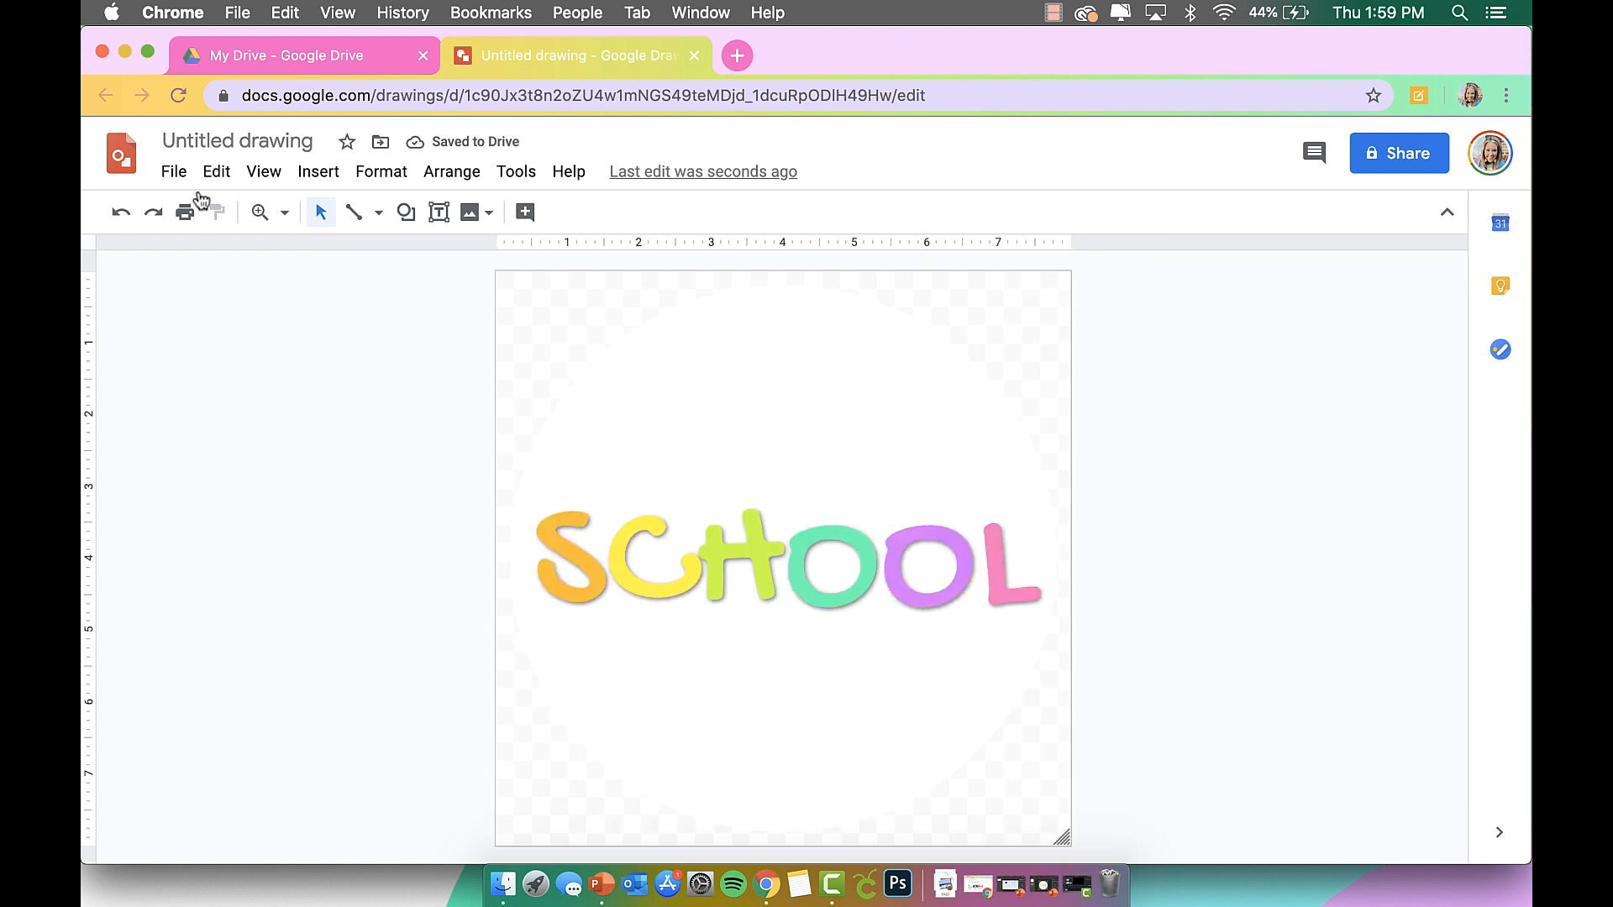
click(204, 138)
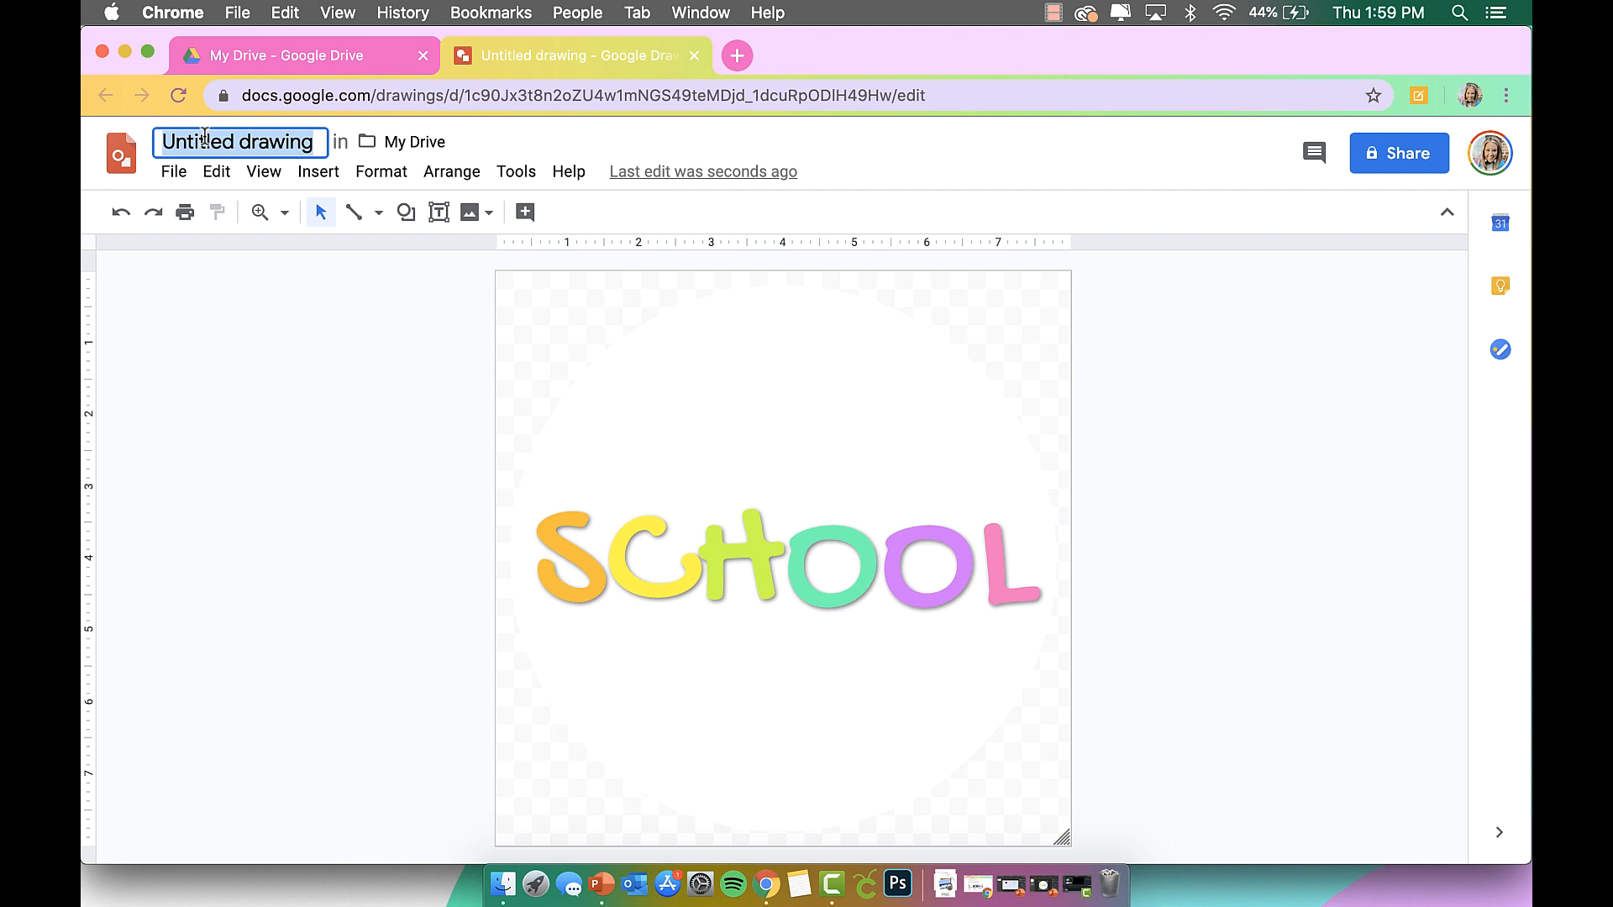
text(School)
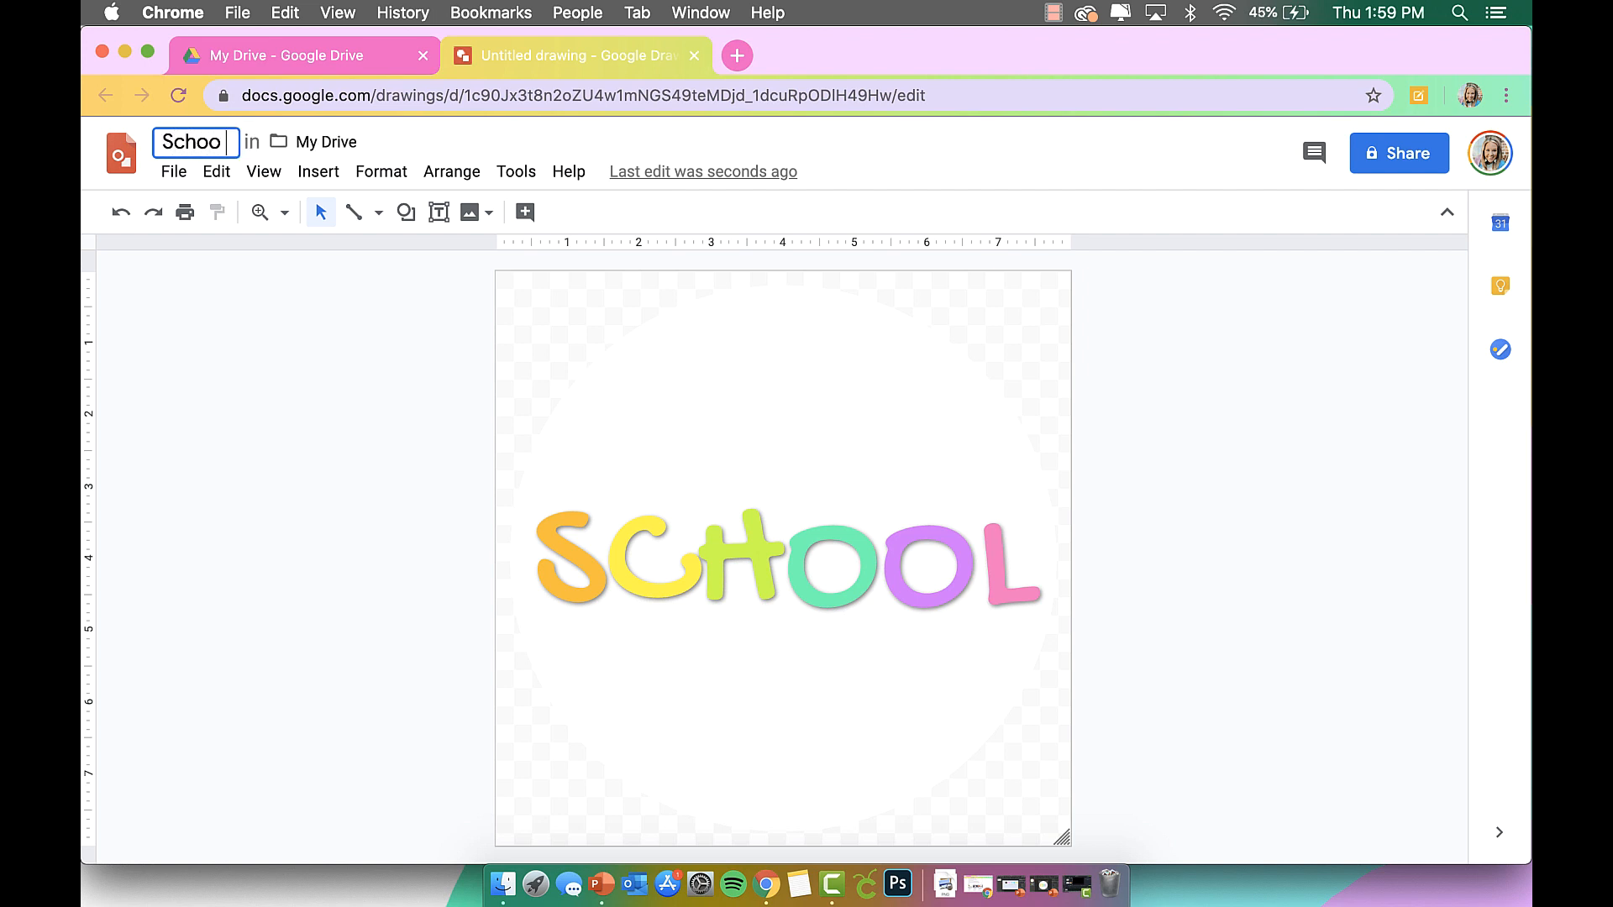
text( Icon)
Download the drawing as a PNG, School Icon (1).png, and bring up a Finder window.
click(227, 380)
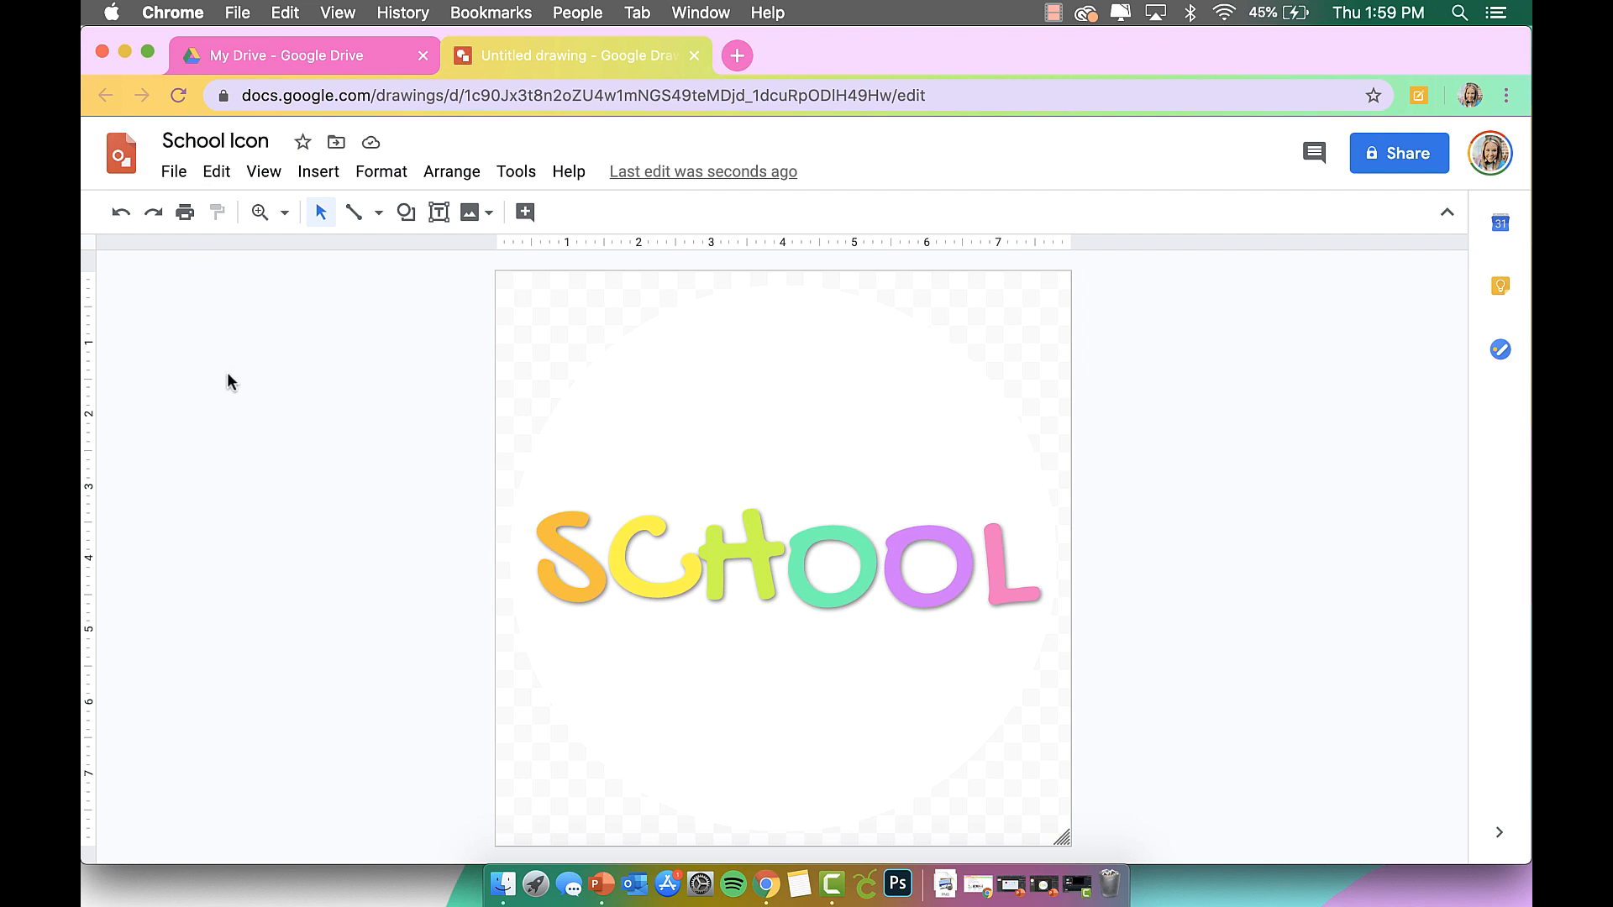
click(174, 171)
mouse_move(252, 395)
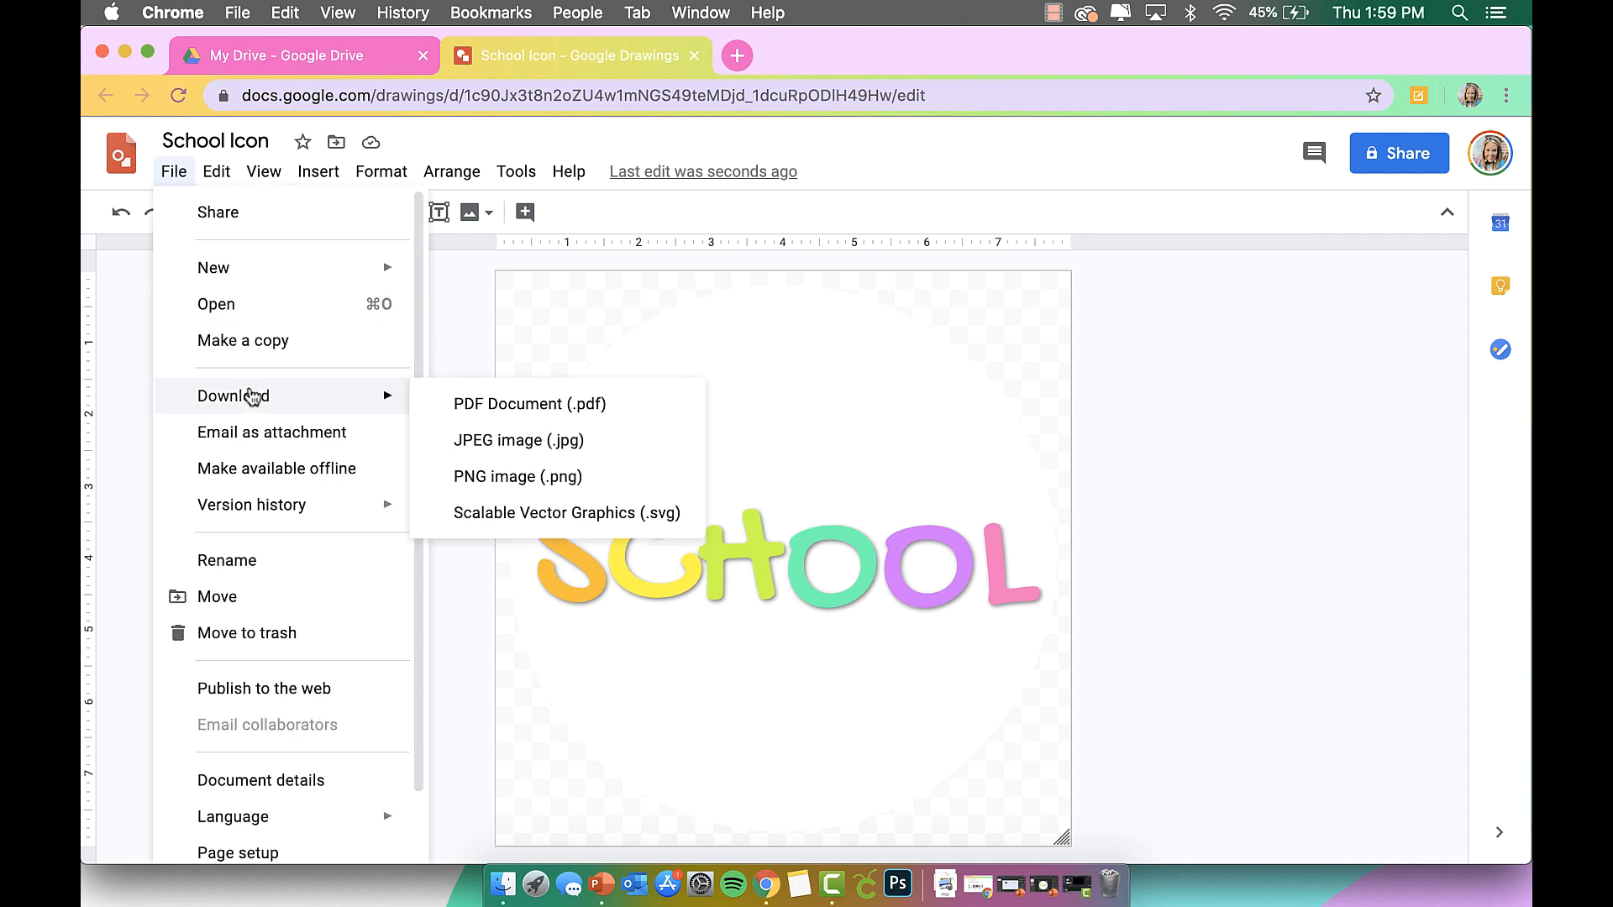
click(501, 484)
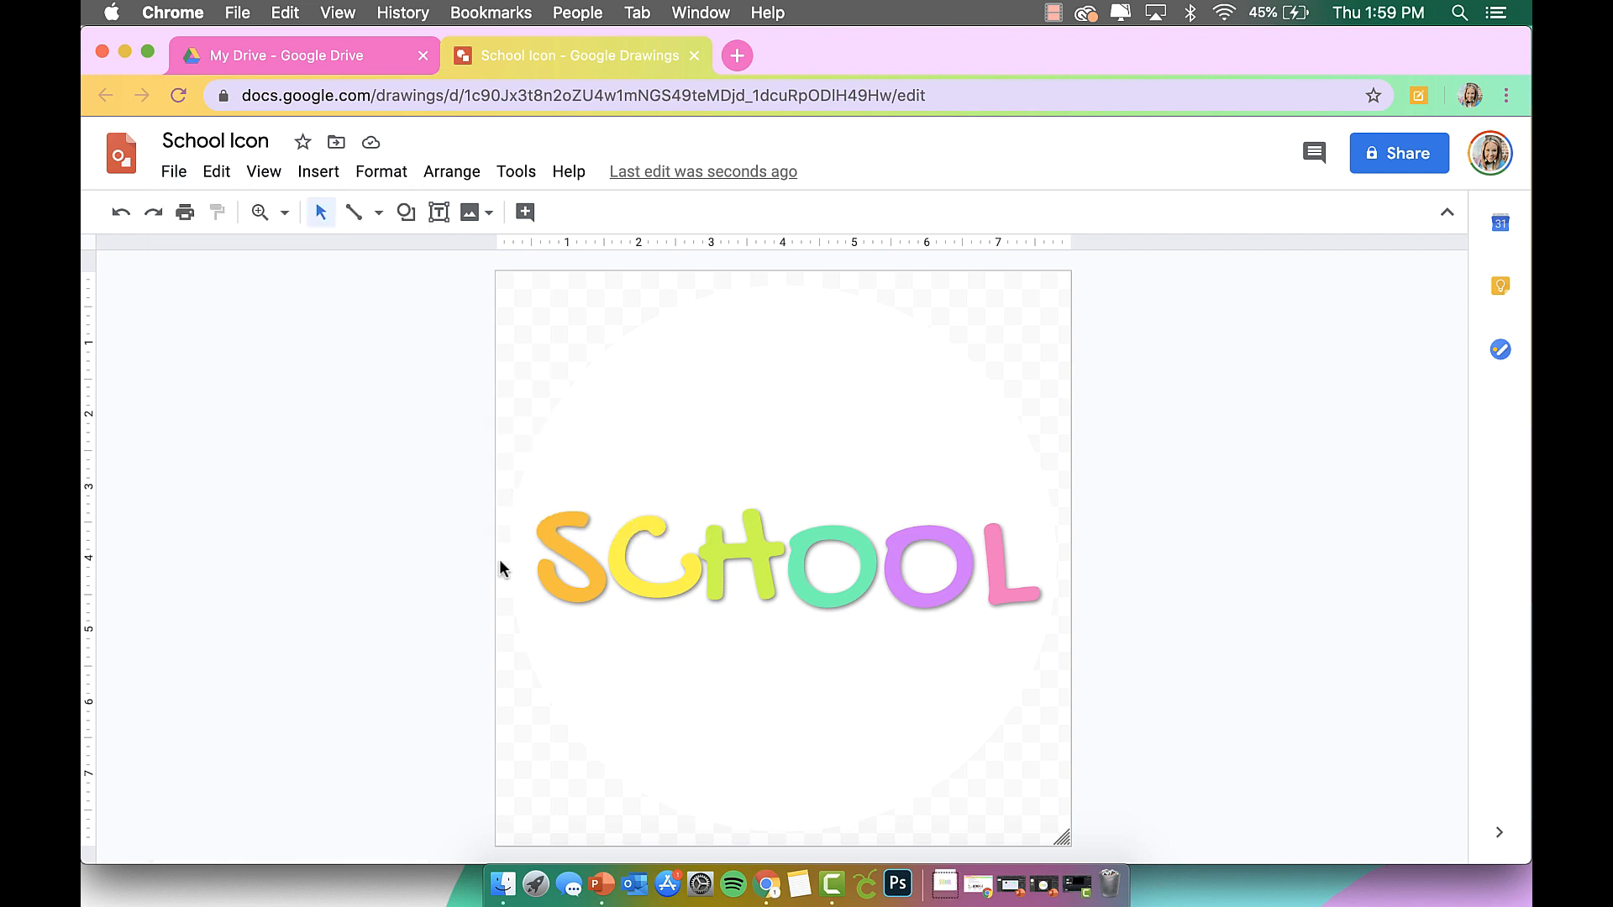
click(503, 883)
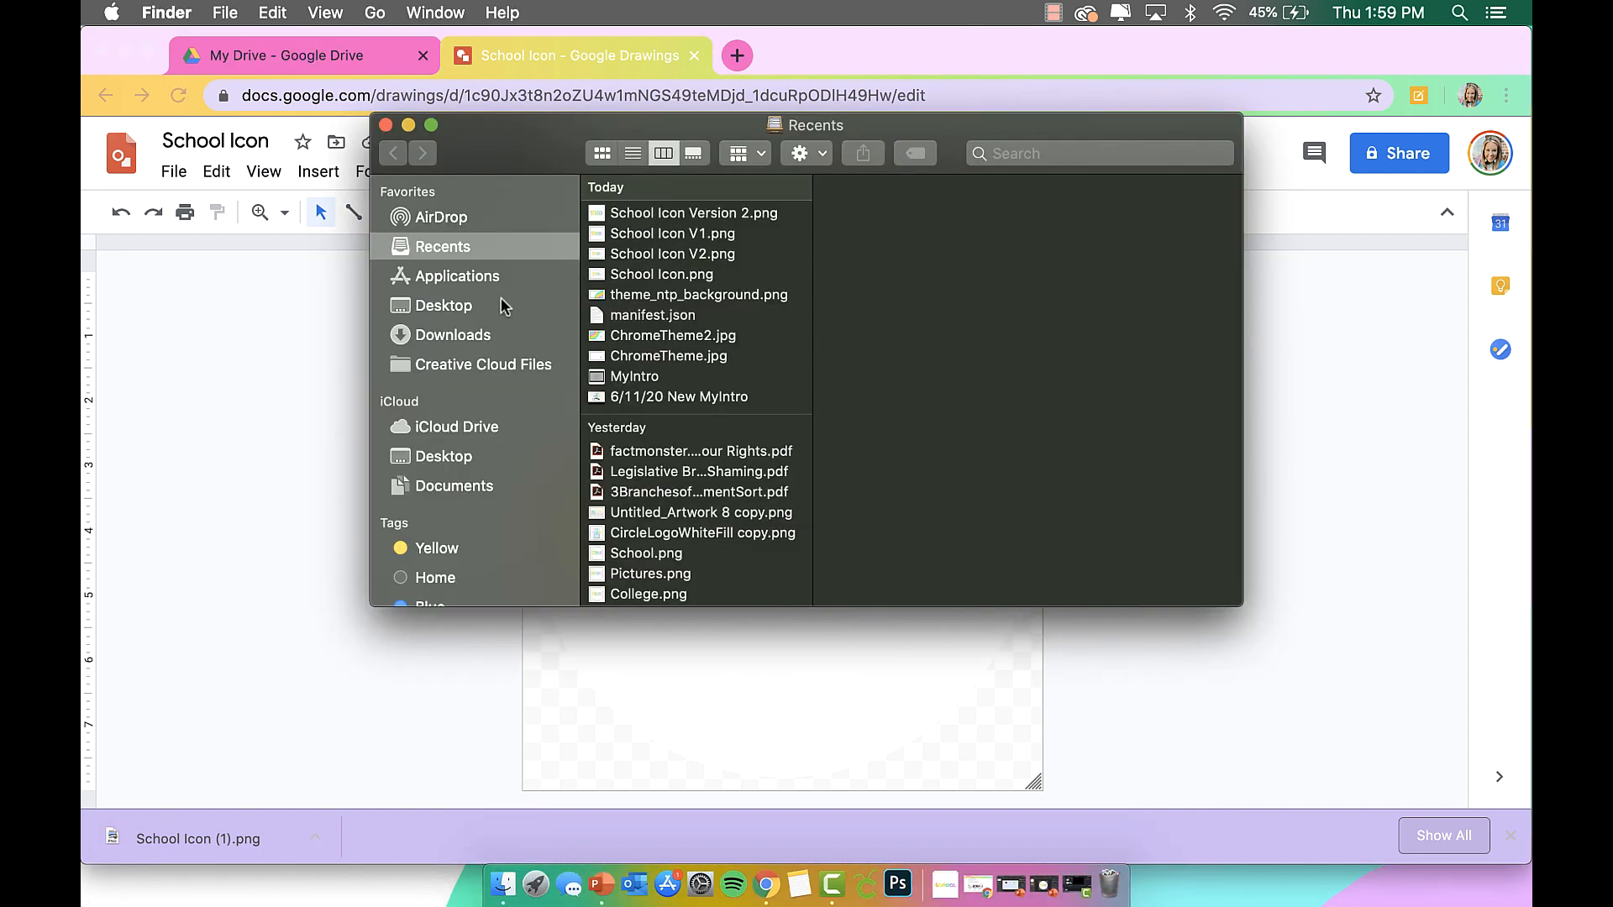
Preview School Icon (1).png from Downloads, then hide Preview, Finder and Chrome.
click(491, 336)
double_click(670, 215)
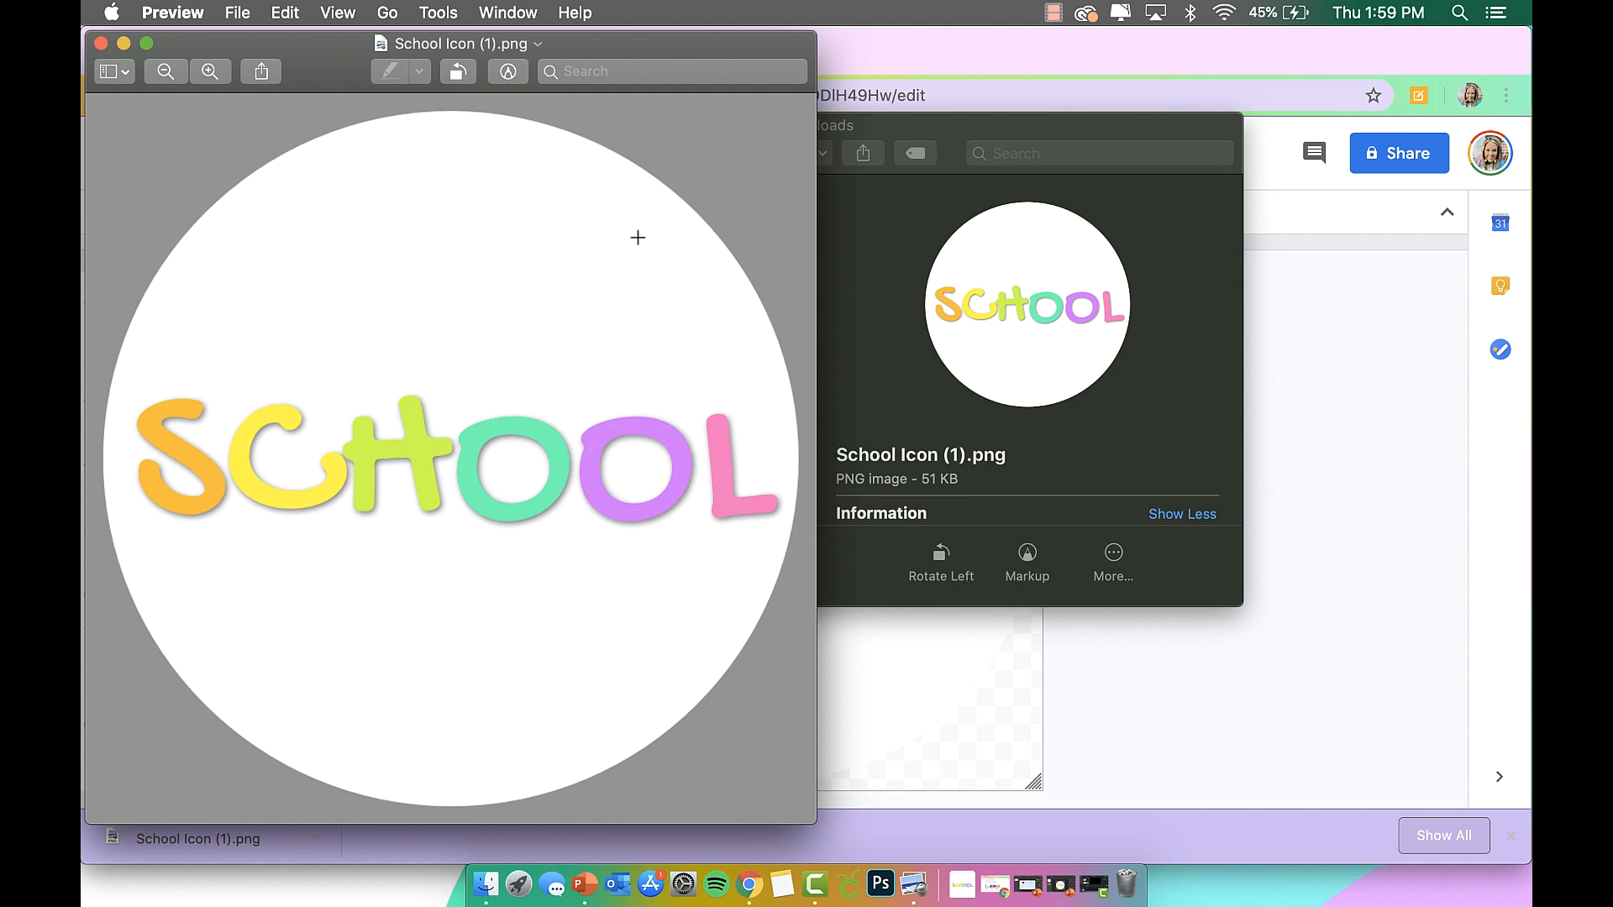
click(100, 43)
click(408, 125)
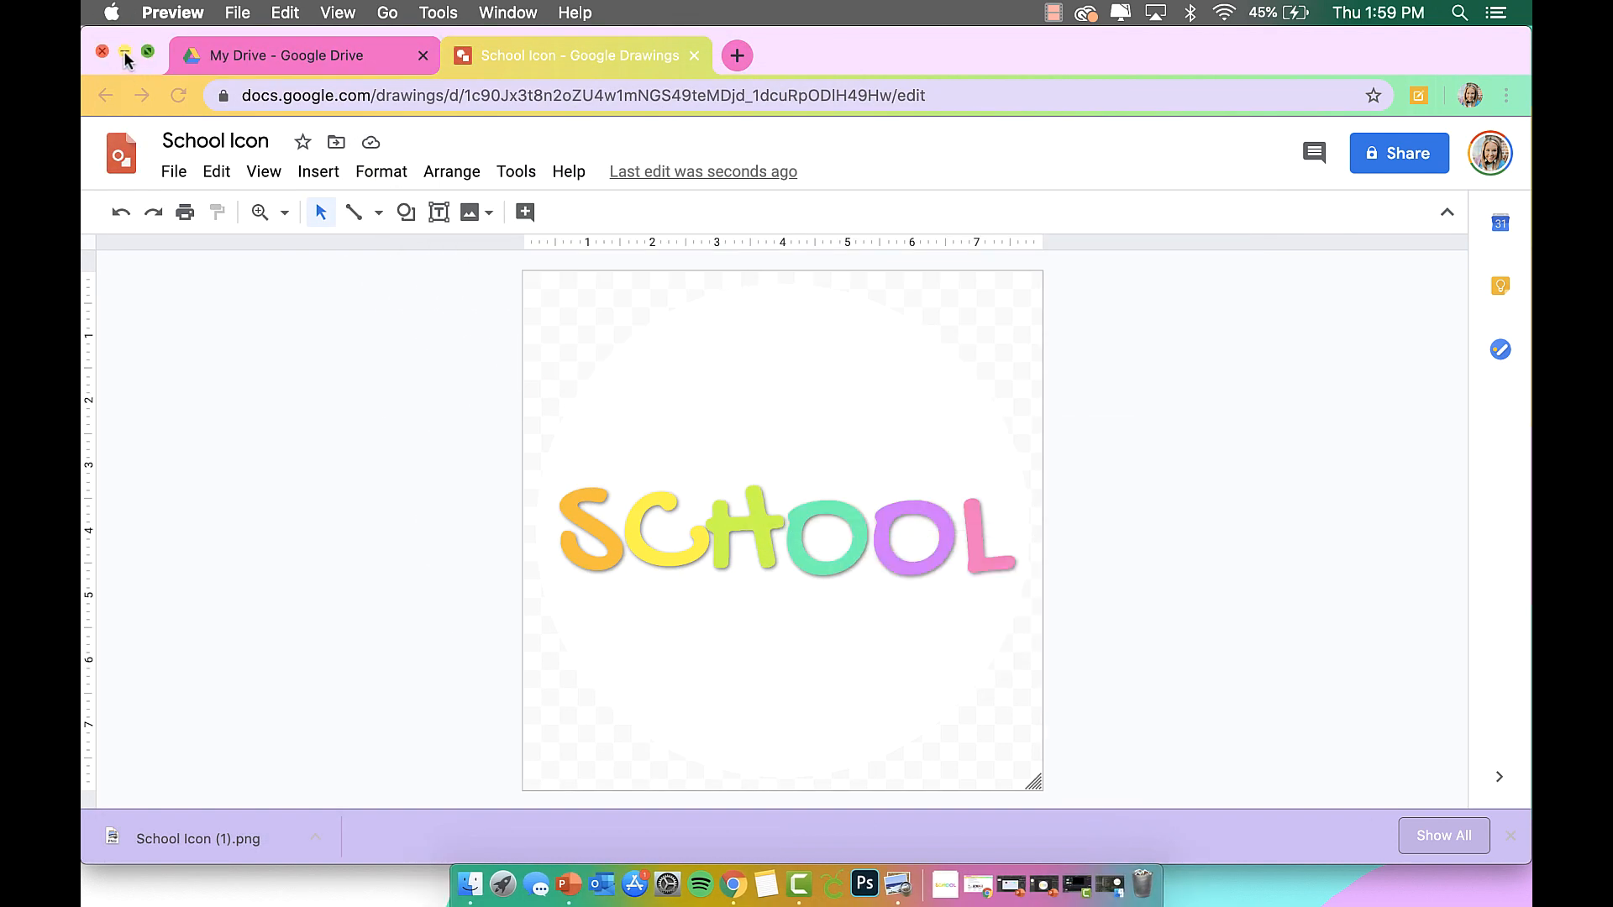
click(125, 55)
Create untitled folder 3 on the desktop and open its Get Info window.
right_click(791, 544)
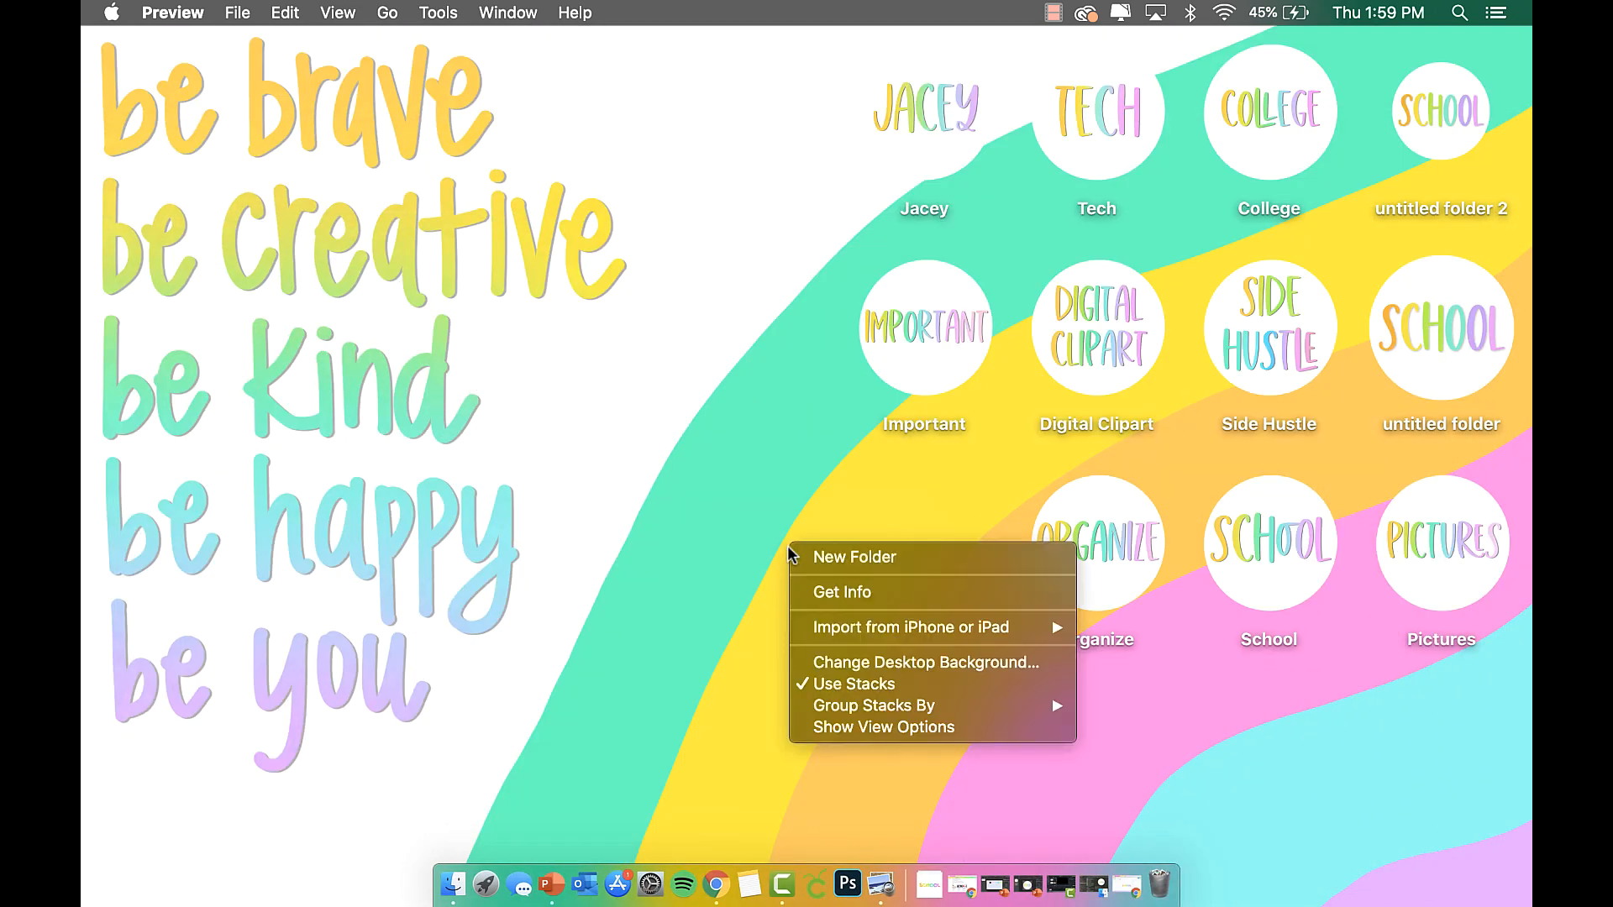
click(832, 558)
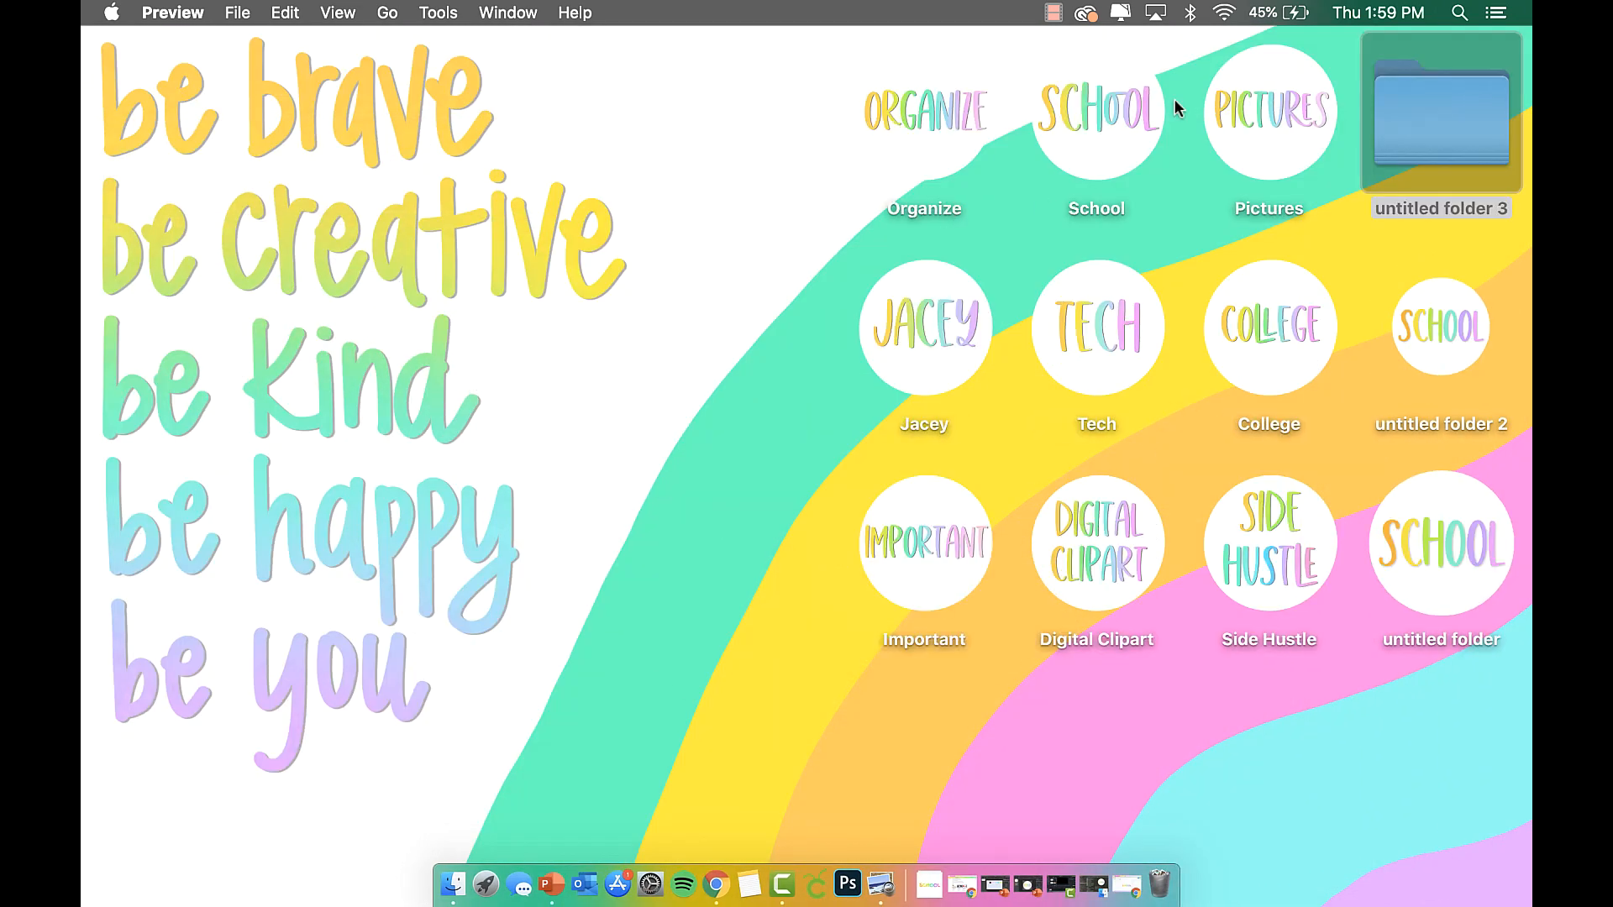
right_click(1419, 116)
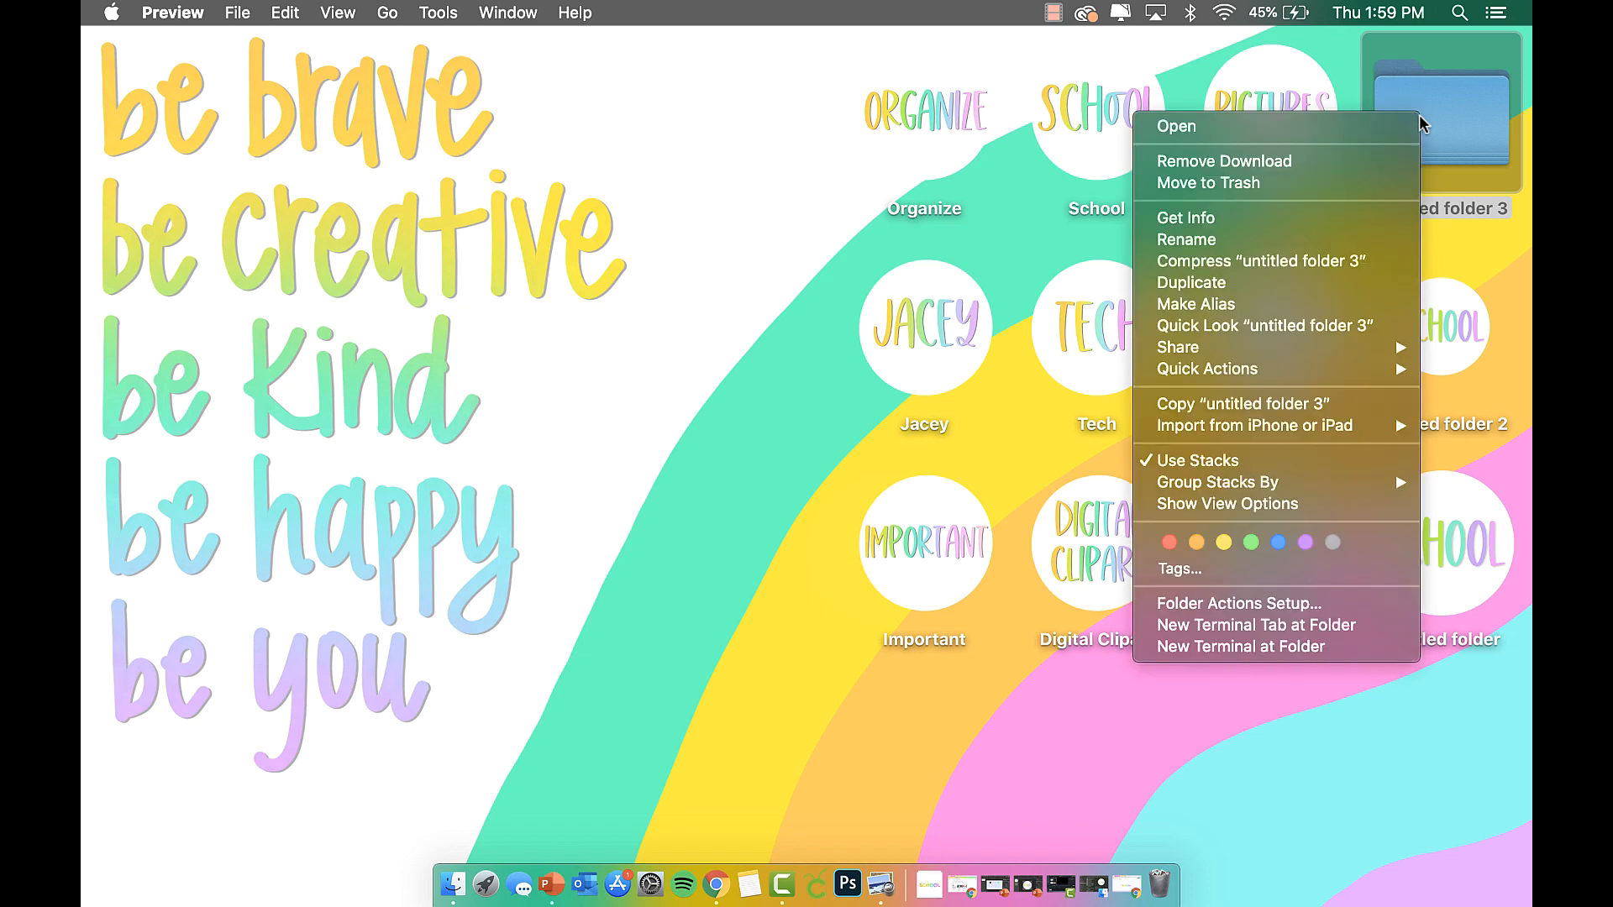
click(1232, 220)
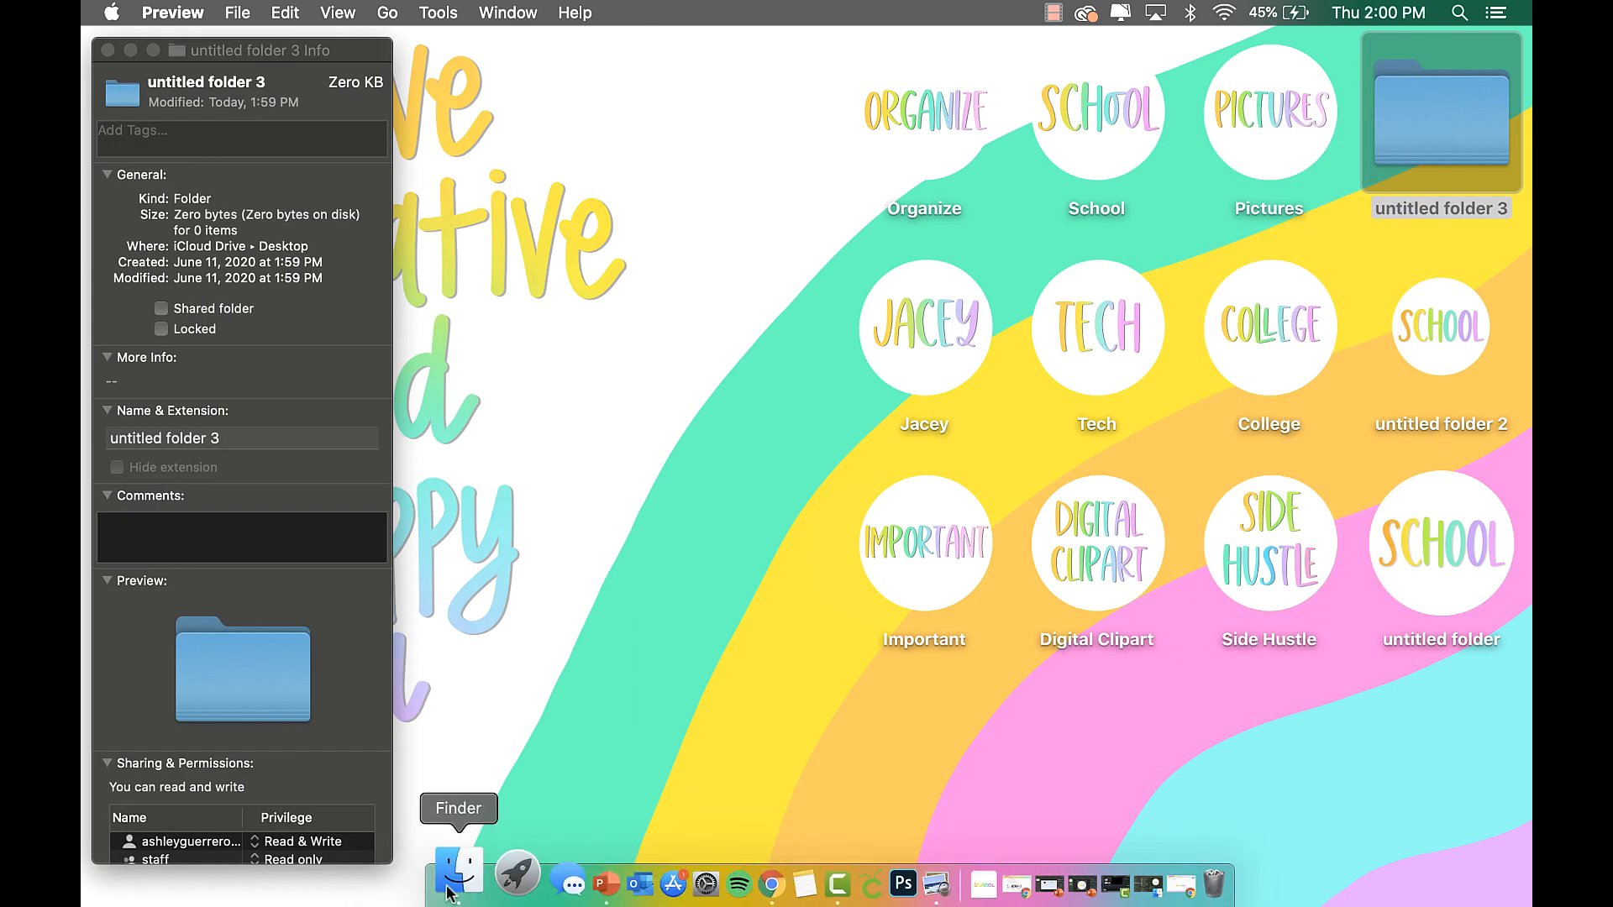
Copy the School Icon (1).png image from Downloads in Preview.
click(450, 887)
double_click(698, 215)
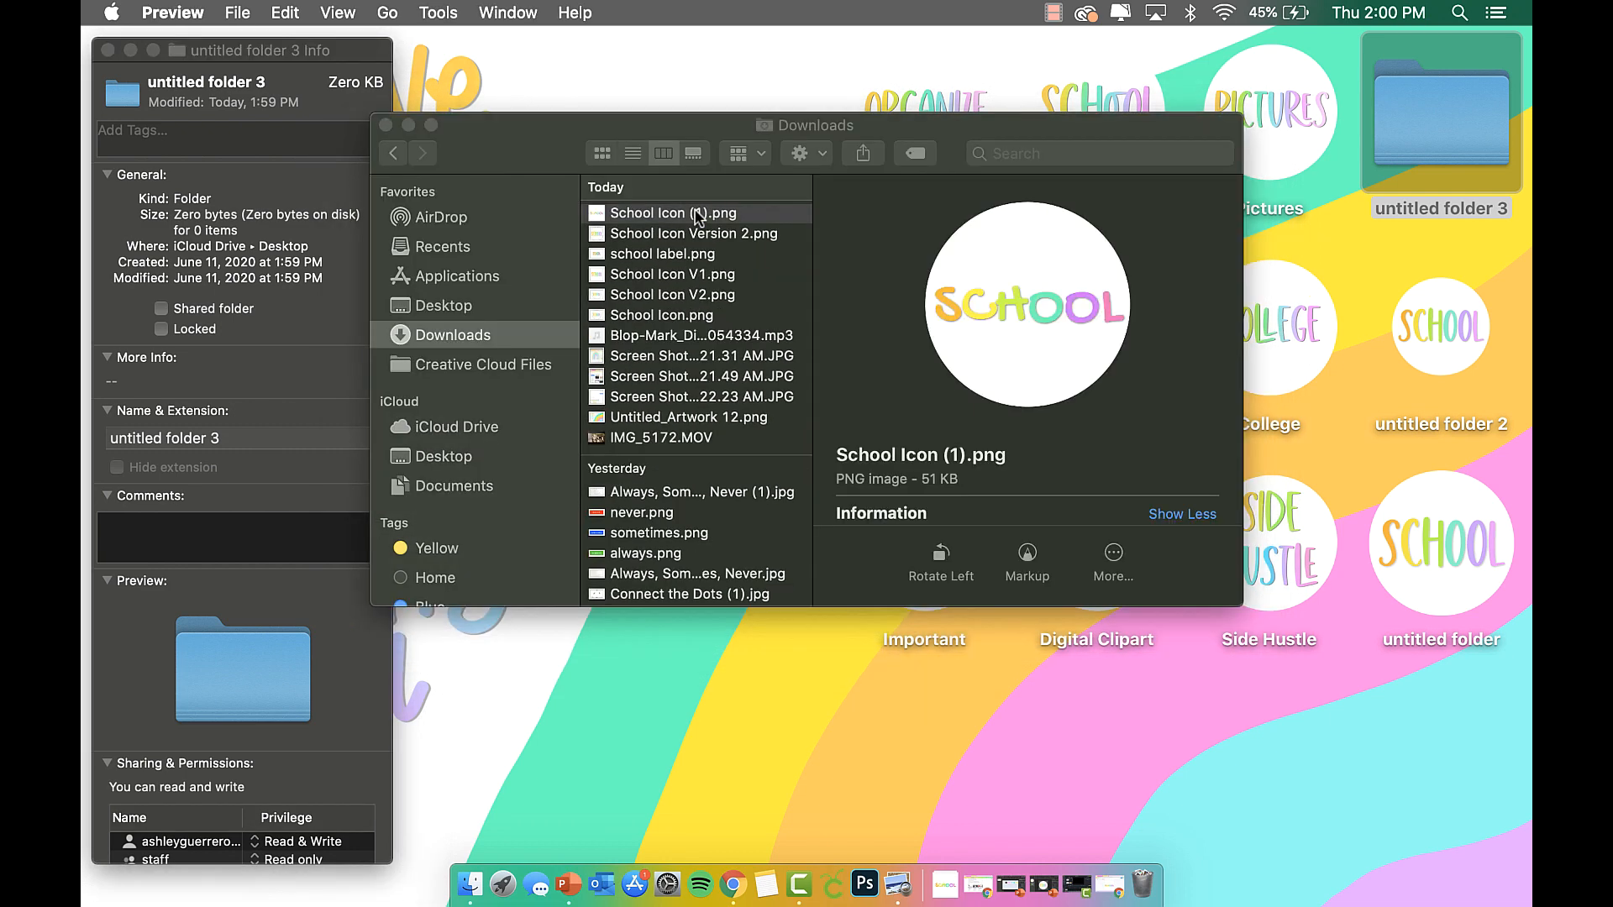
click(284, 11)
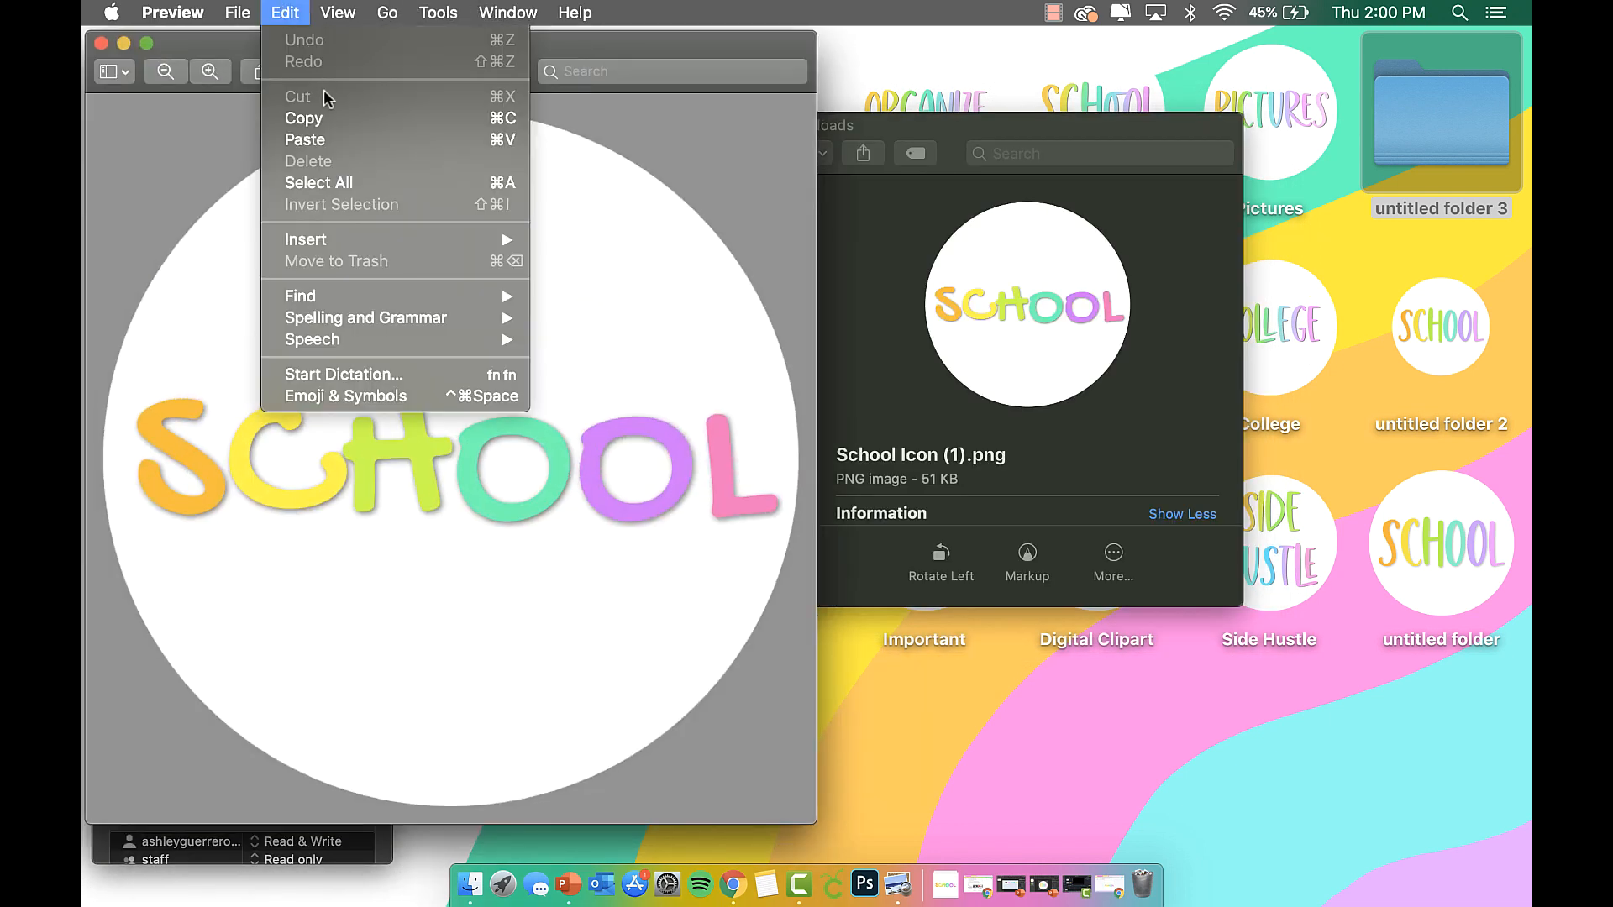
click(328, 116)
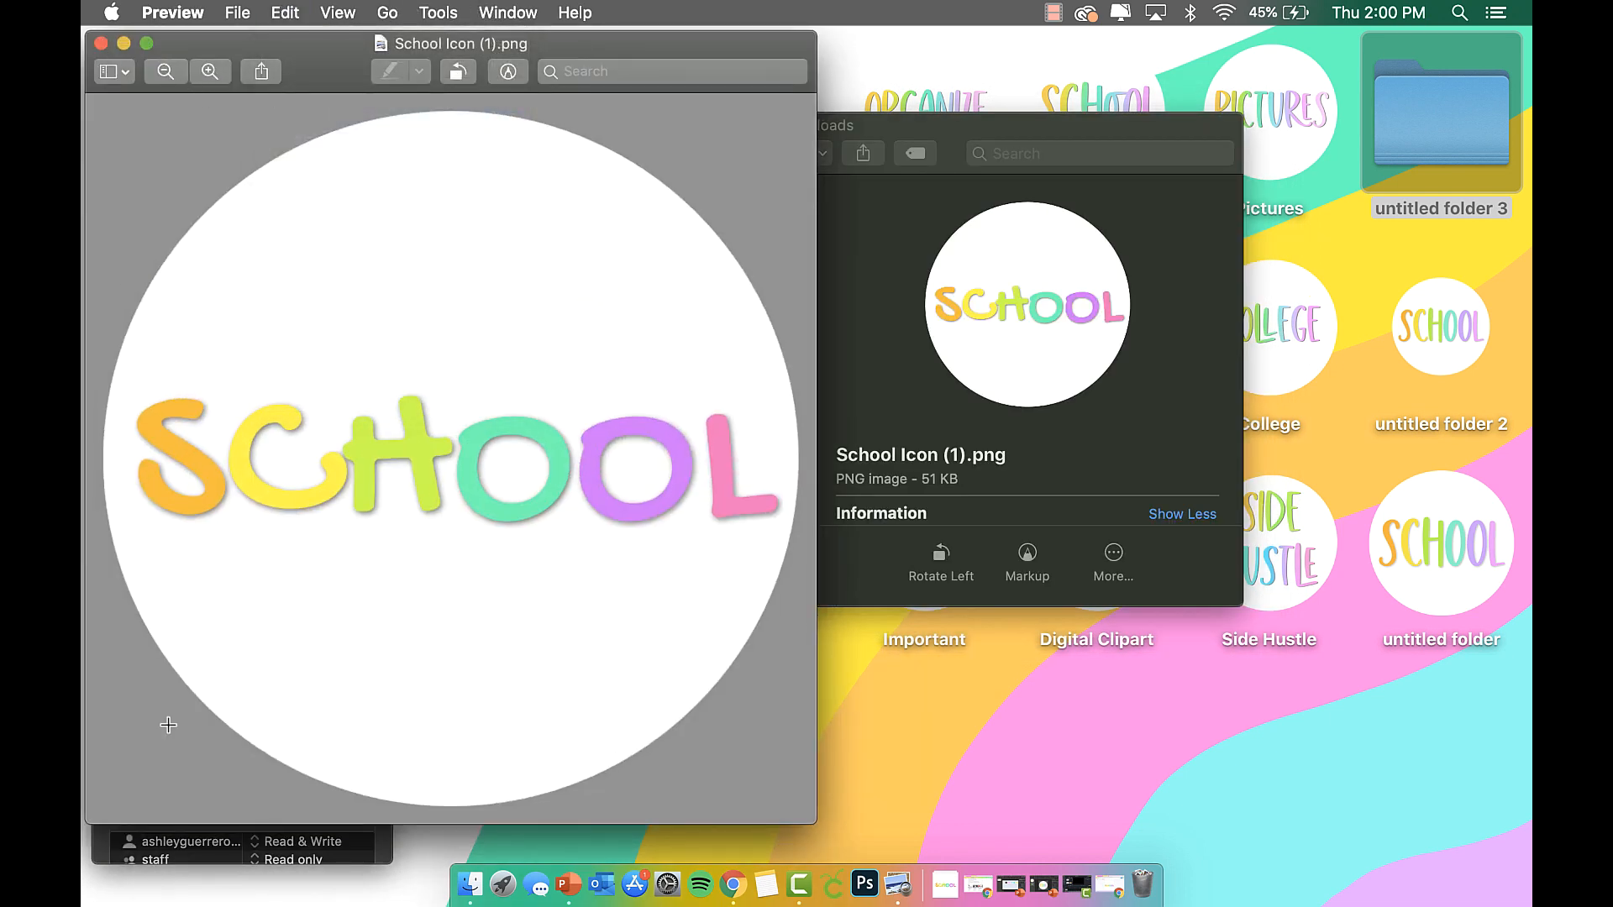
Paste the SCHOOL image as untitled folder 3's icon and close the open windows.
click(174, 854)
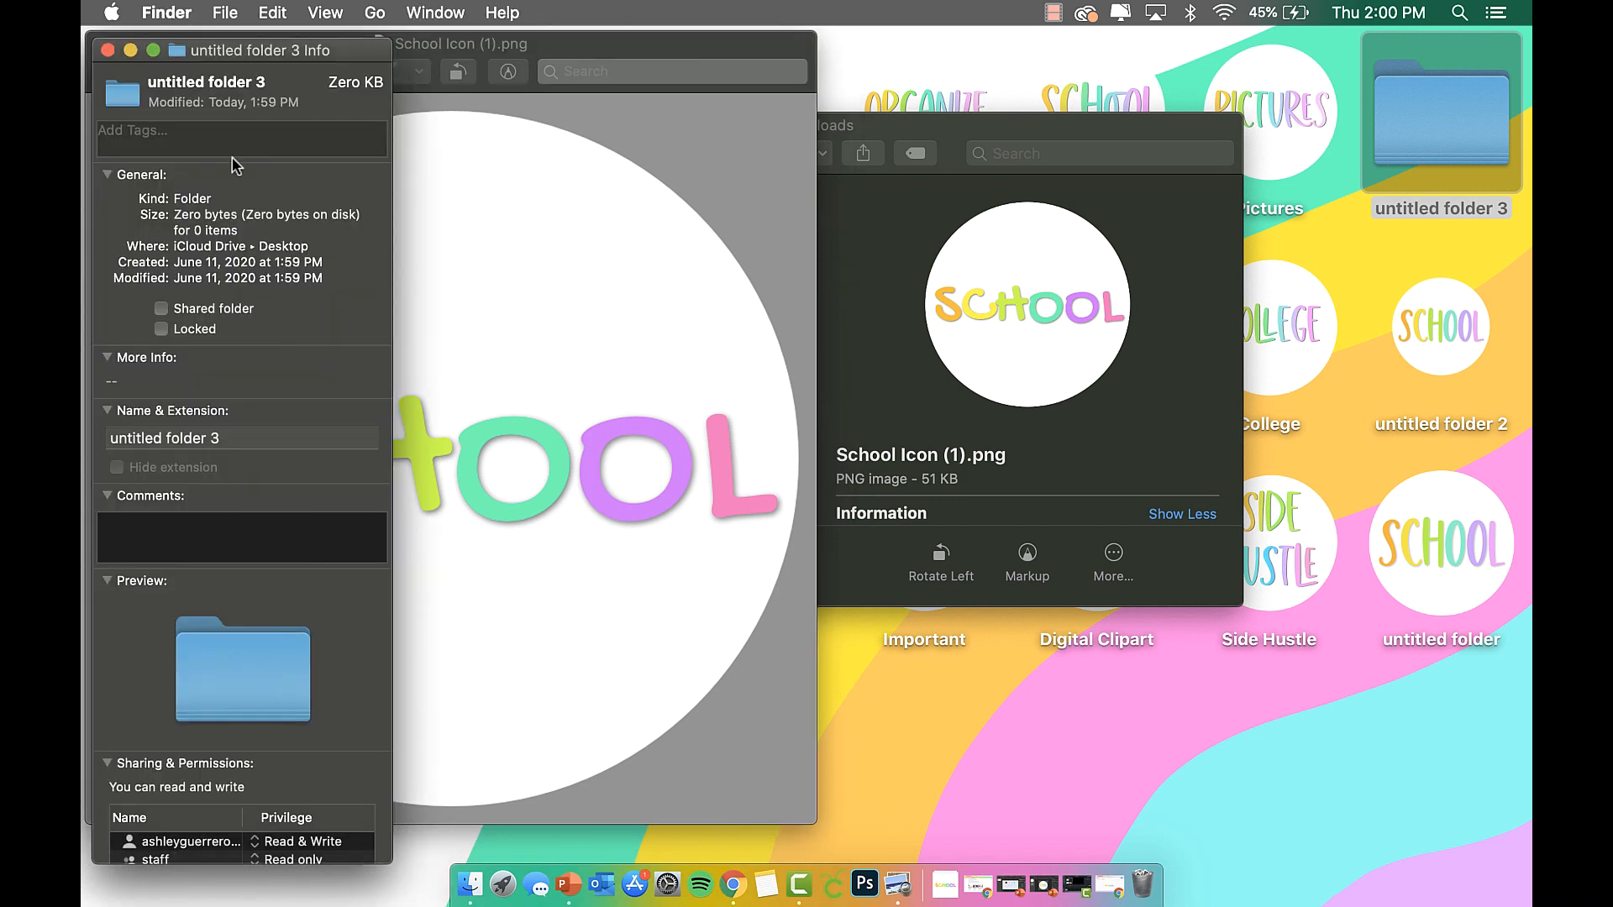
click(129, 100)
key(super+v)
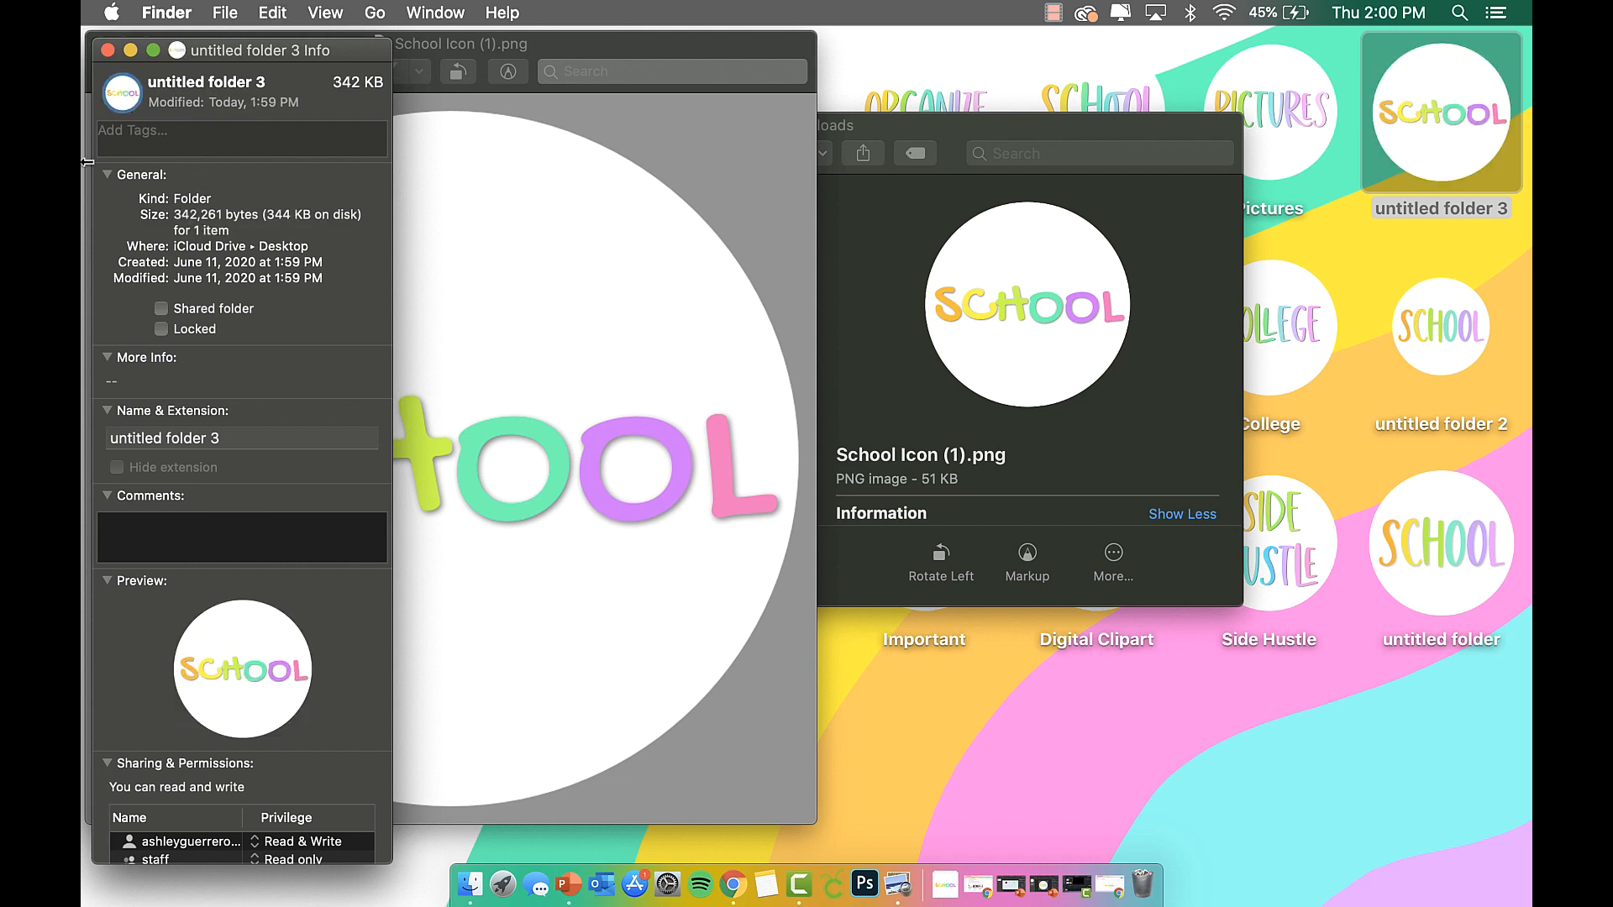
click(108, 50)
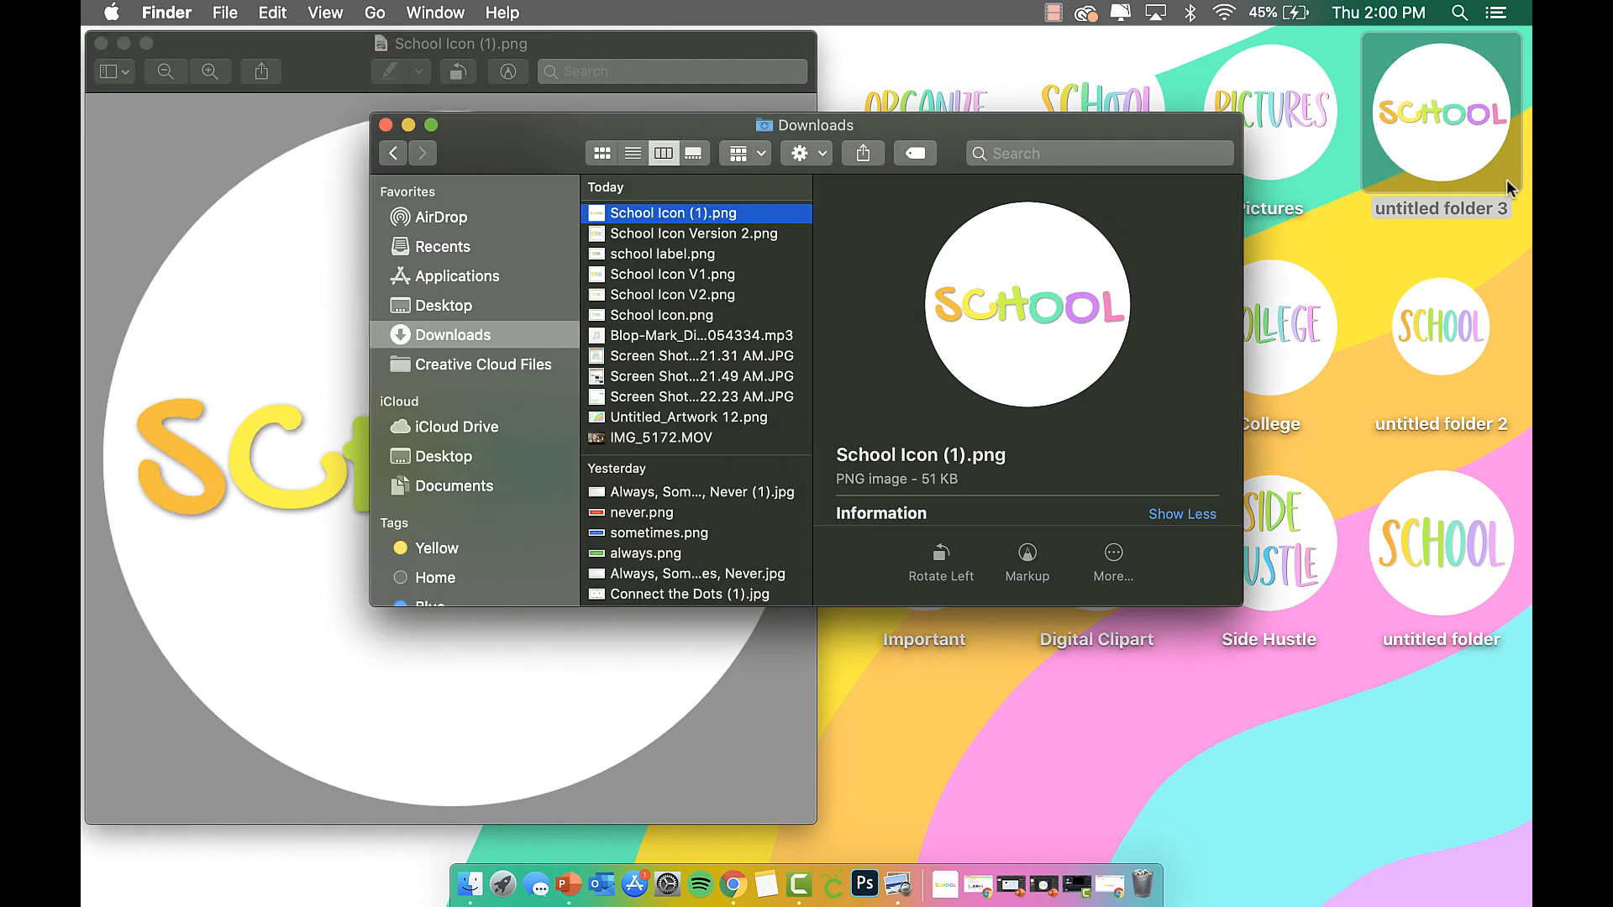
click(386, 125)
click(100, 43)
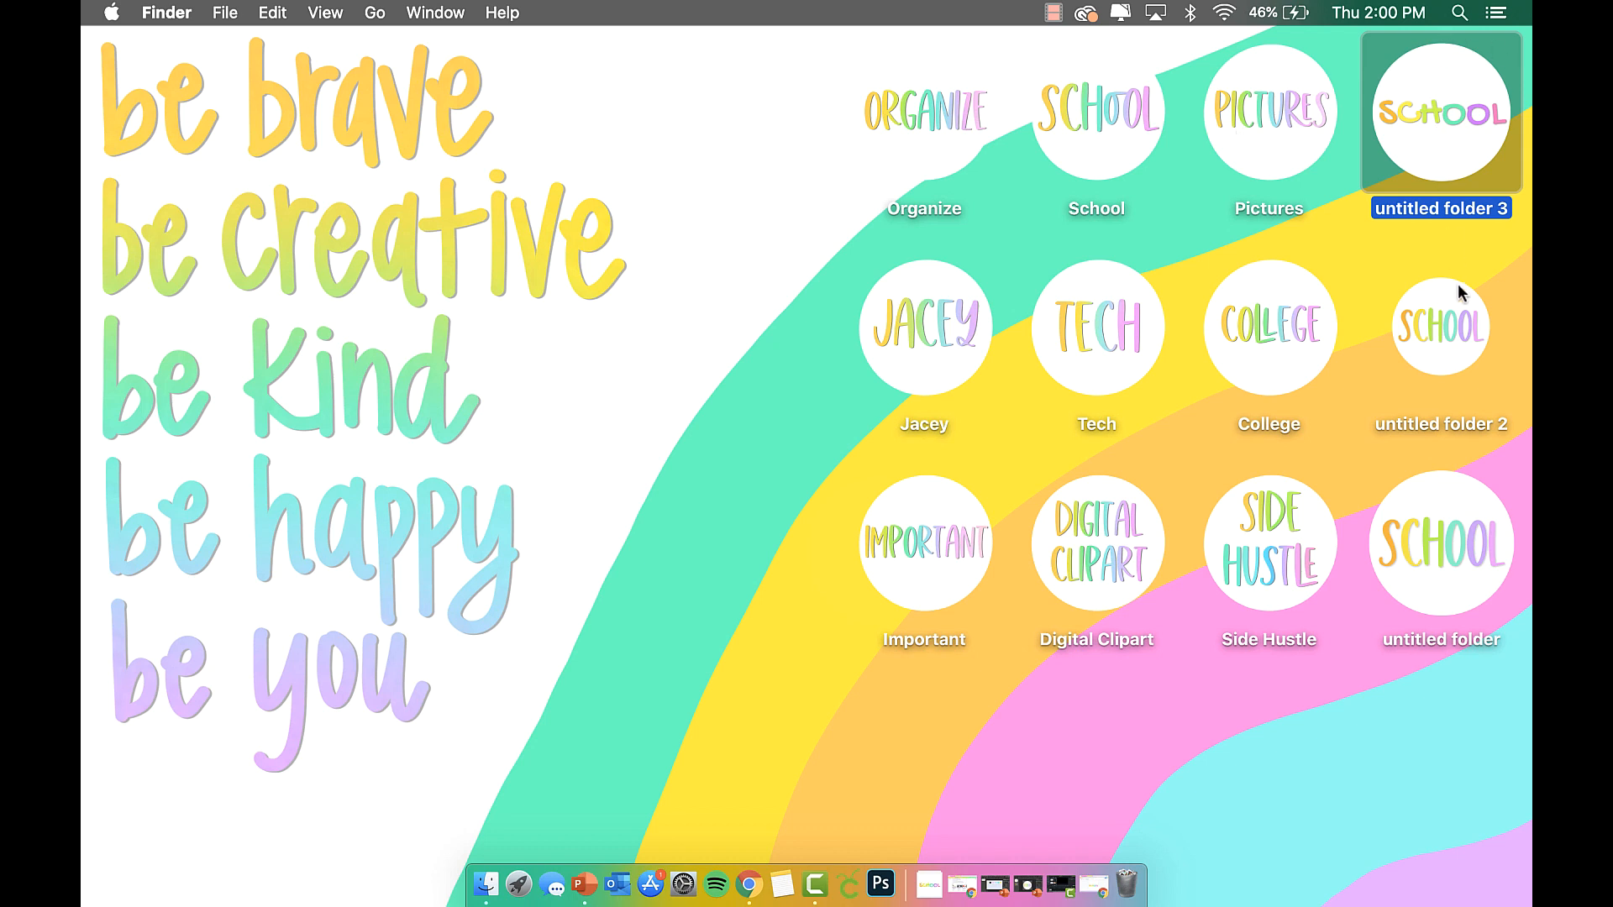
Trash untitled folder, untitled folder 2 and untitled folder 3, then open Chrome.
click(1462, 320)
super+click(1463, 565)
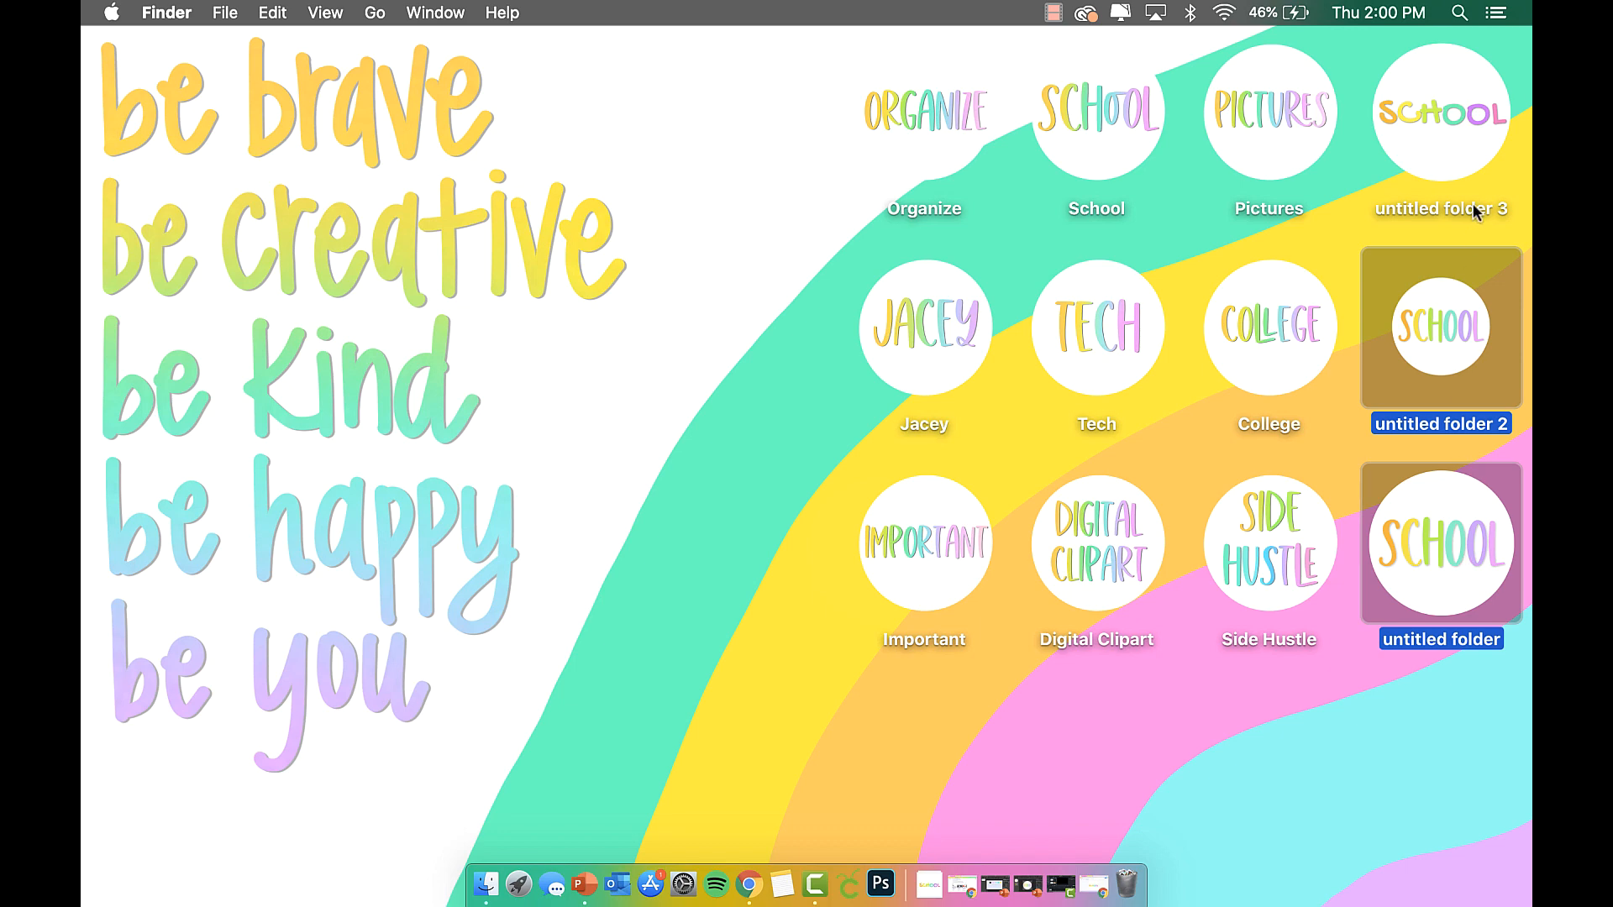
super+click(1456, 156)
right_click(1456, 155)
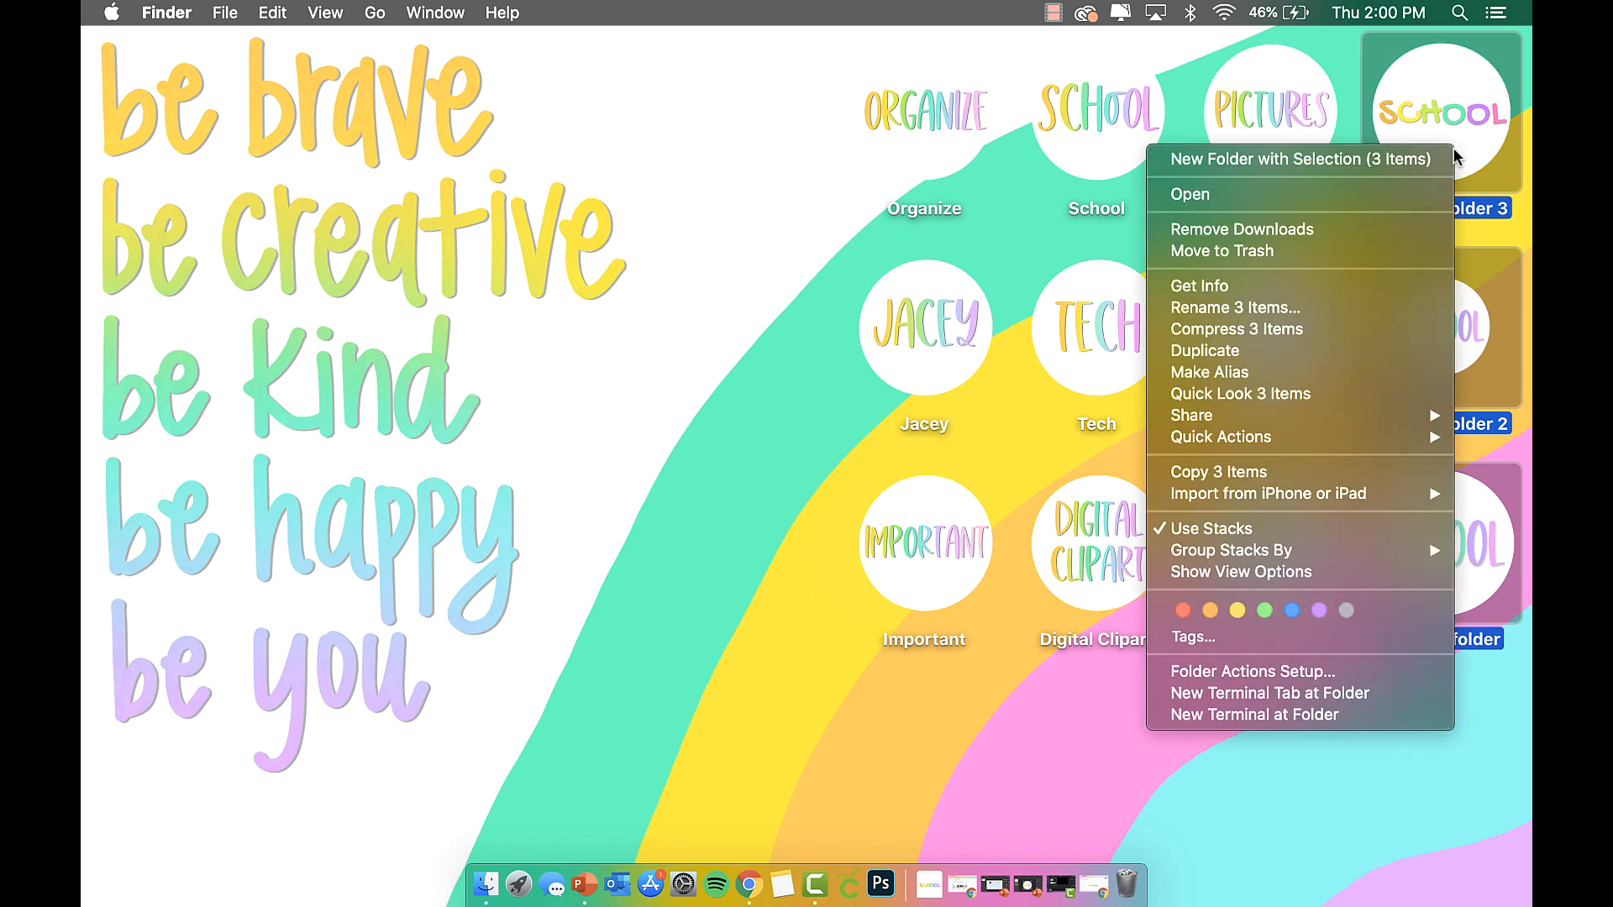
click(1283, 249)
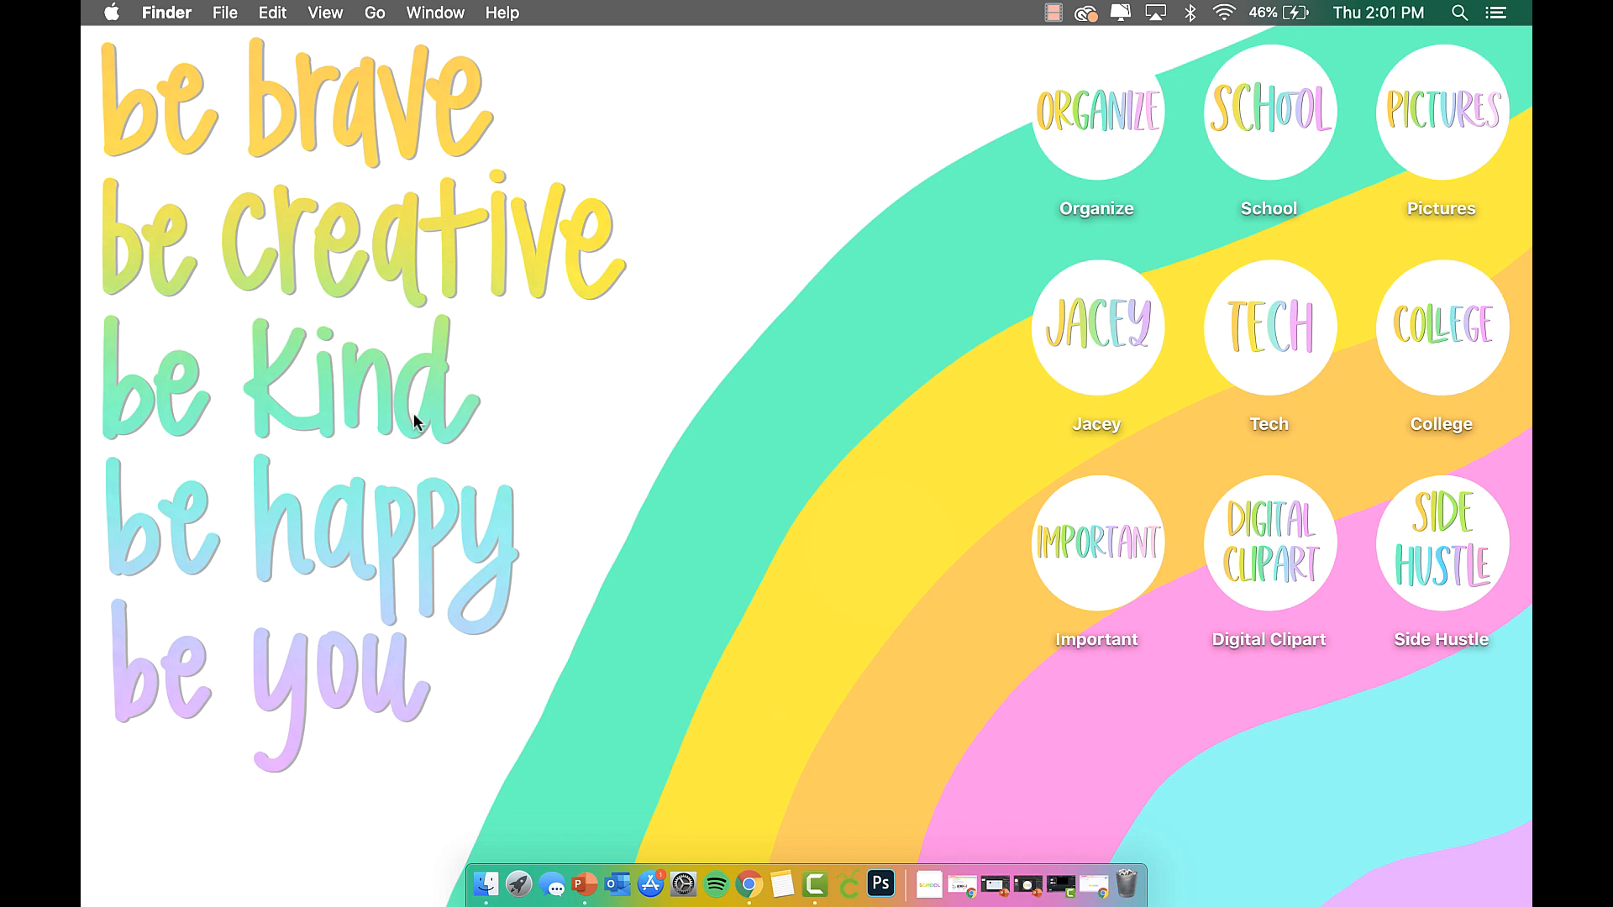
click(749, 884)
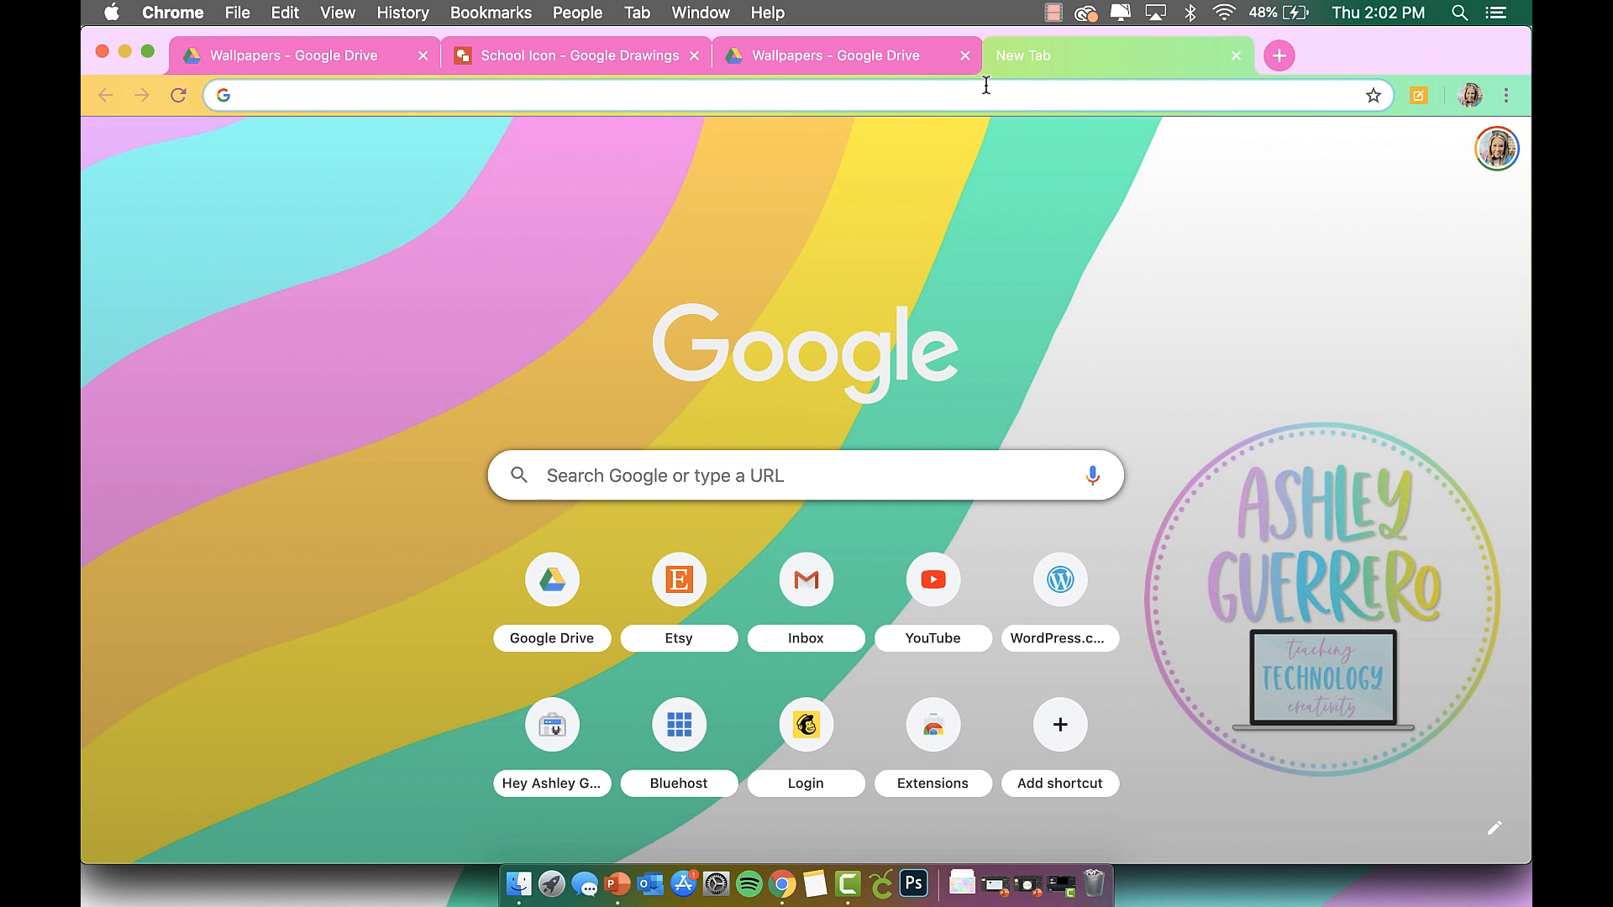
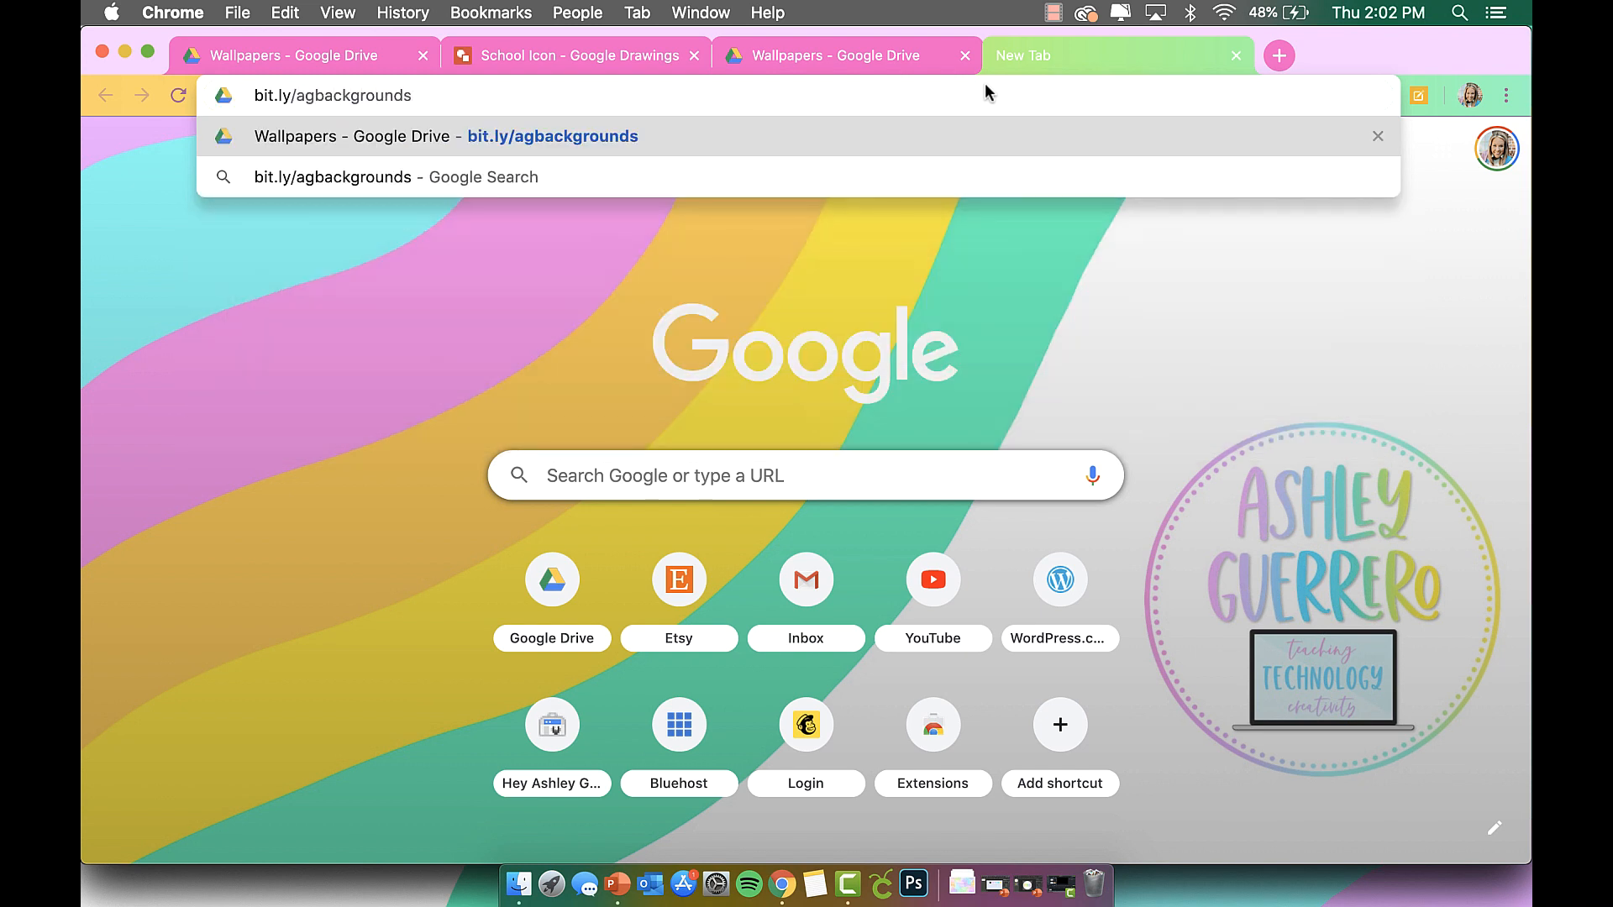
key(Return)
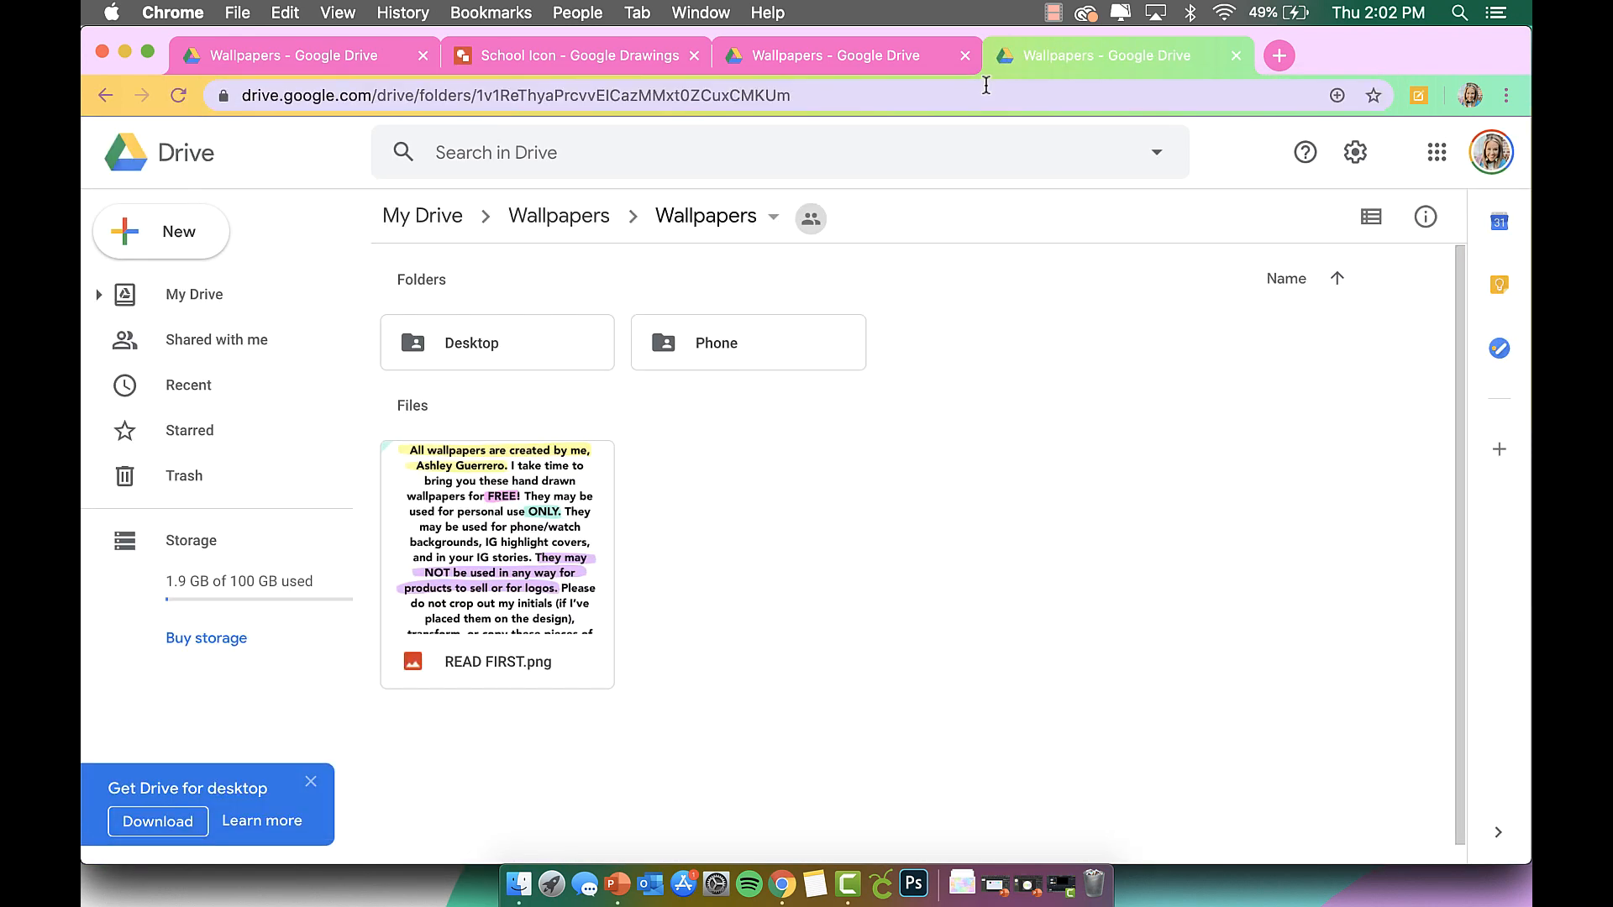
double_click(526, 487)
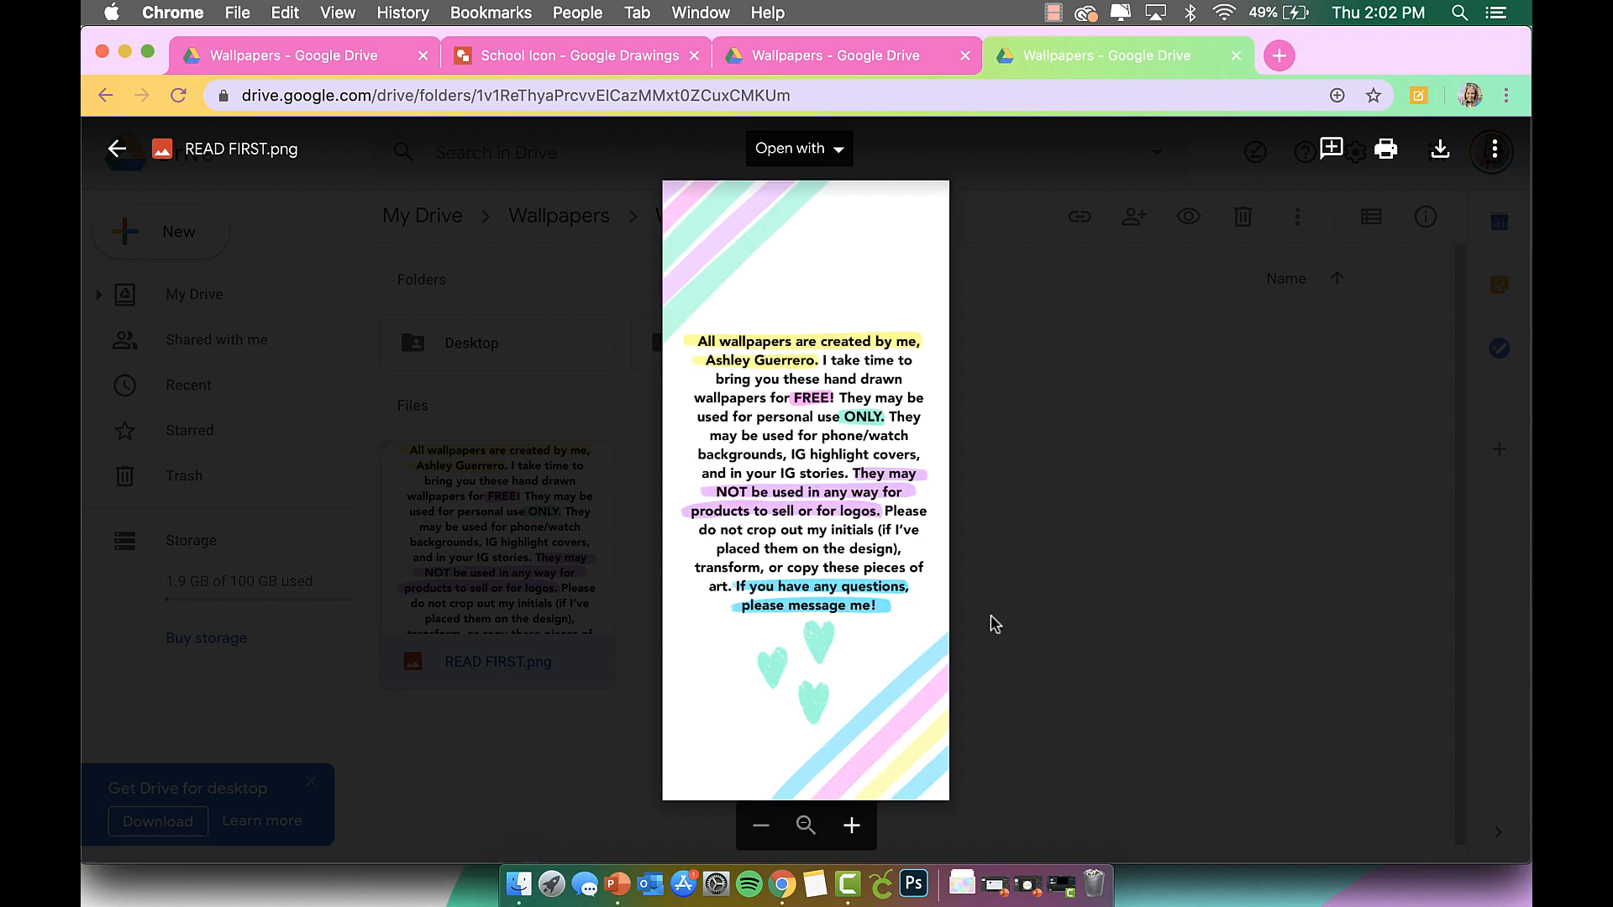
click(1019, 606)
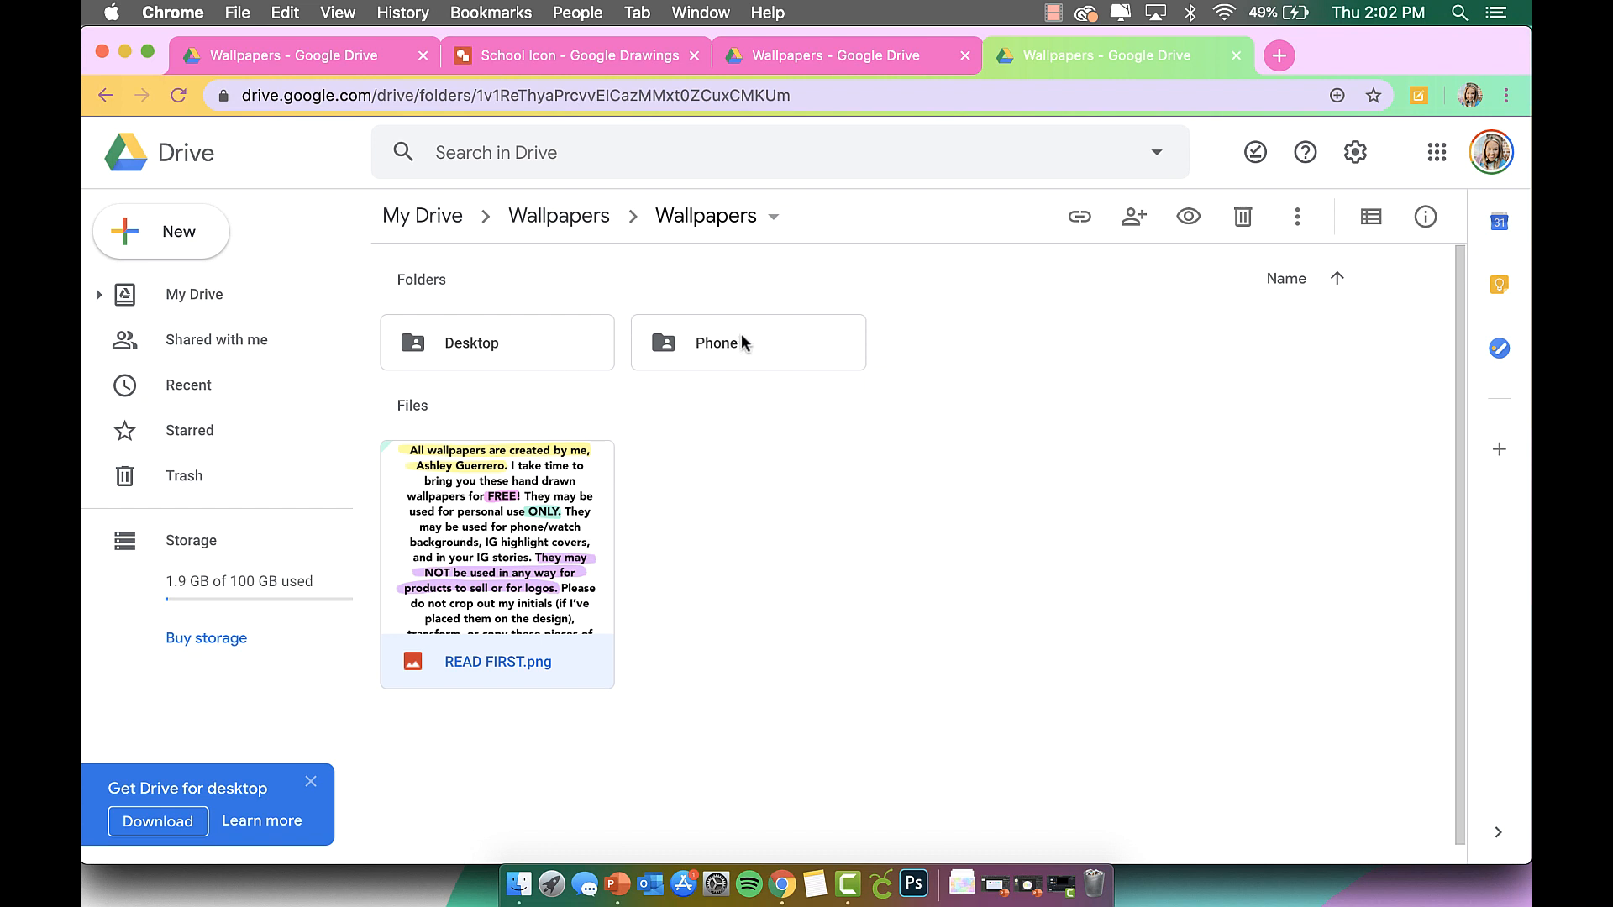
Browse the Desktop wallpapers, download Untitled_Artwork 12.png, and open Finder.
double_click(521, 352)
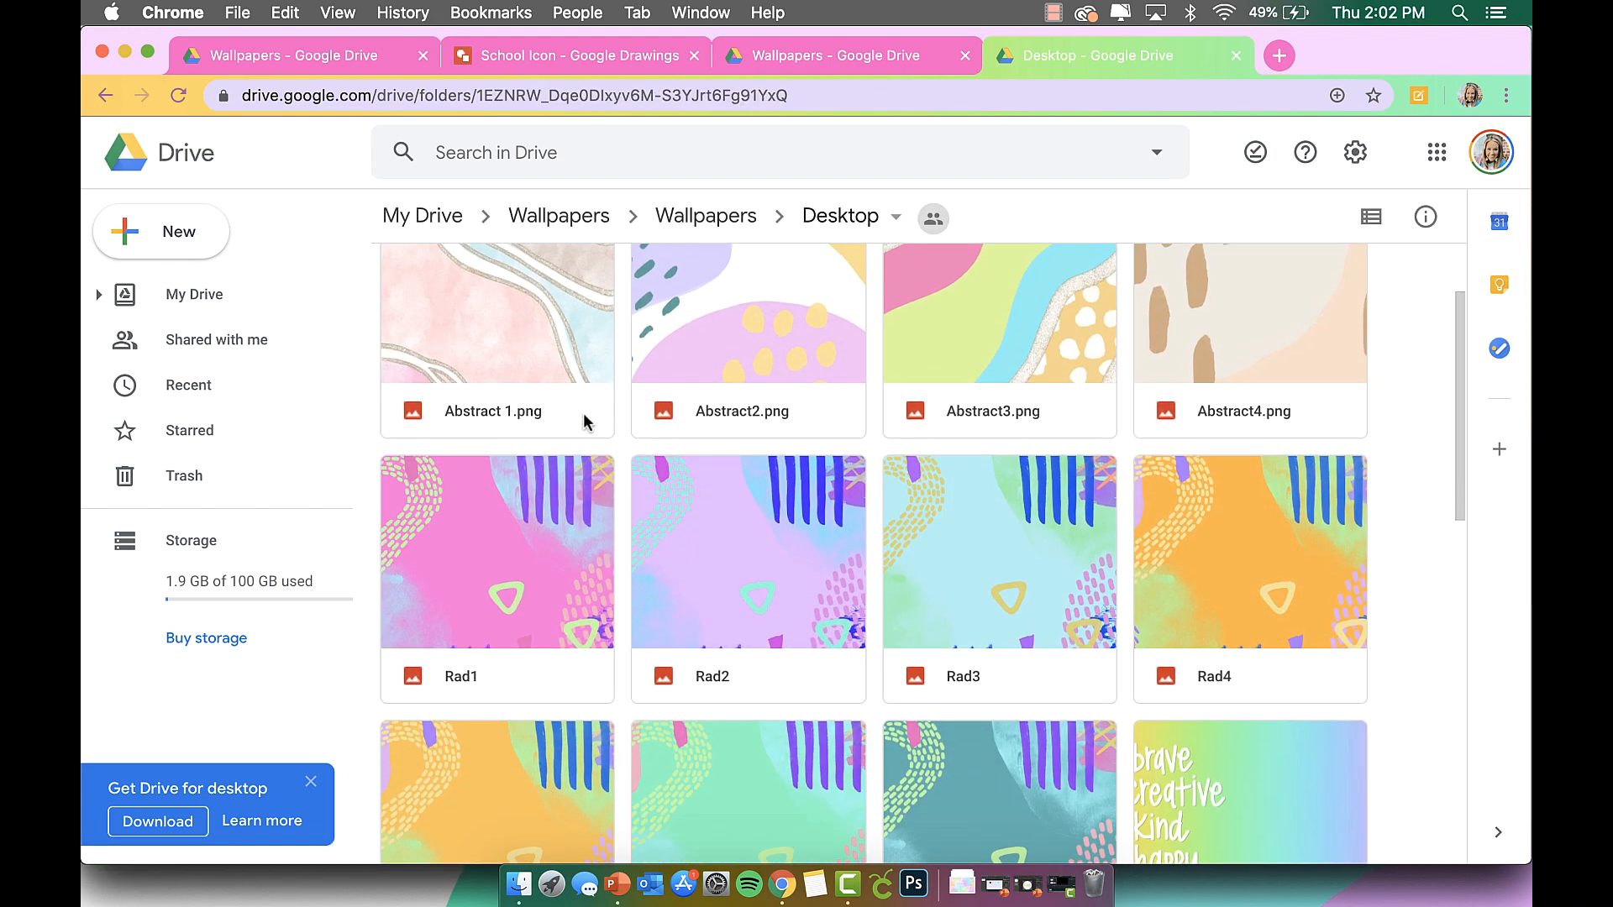
scroll(583, 411, down, 3)
double_click(792, 488)
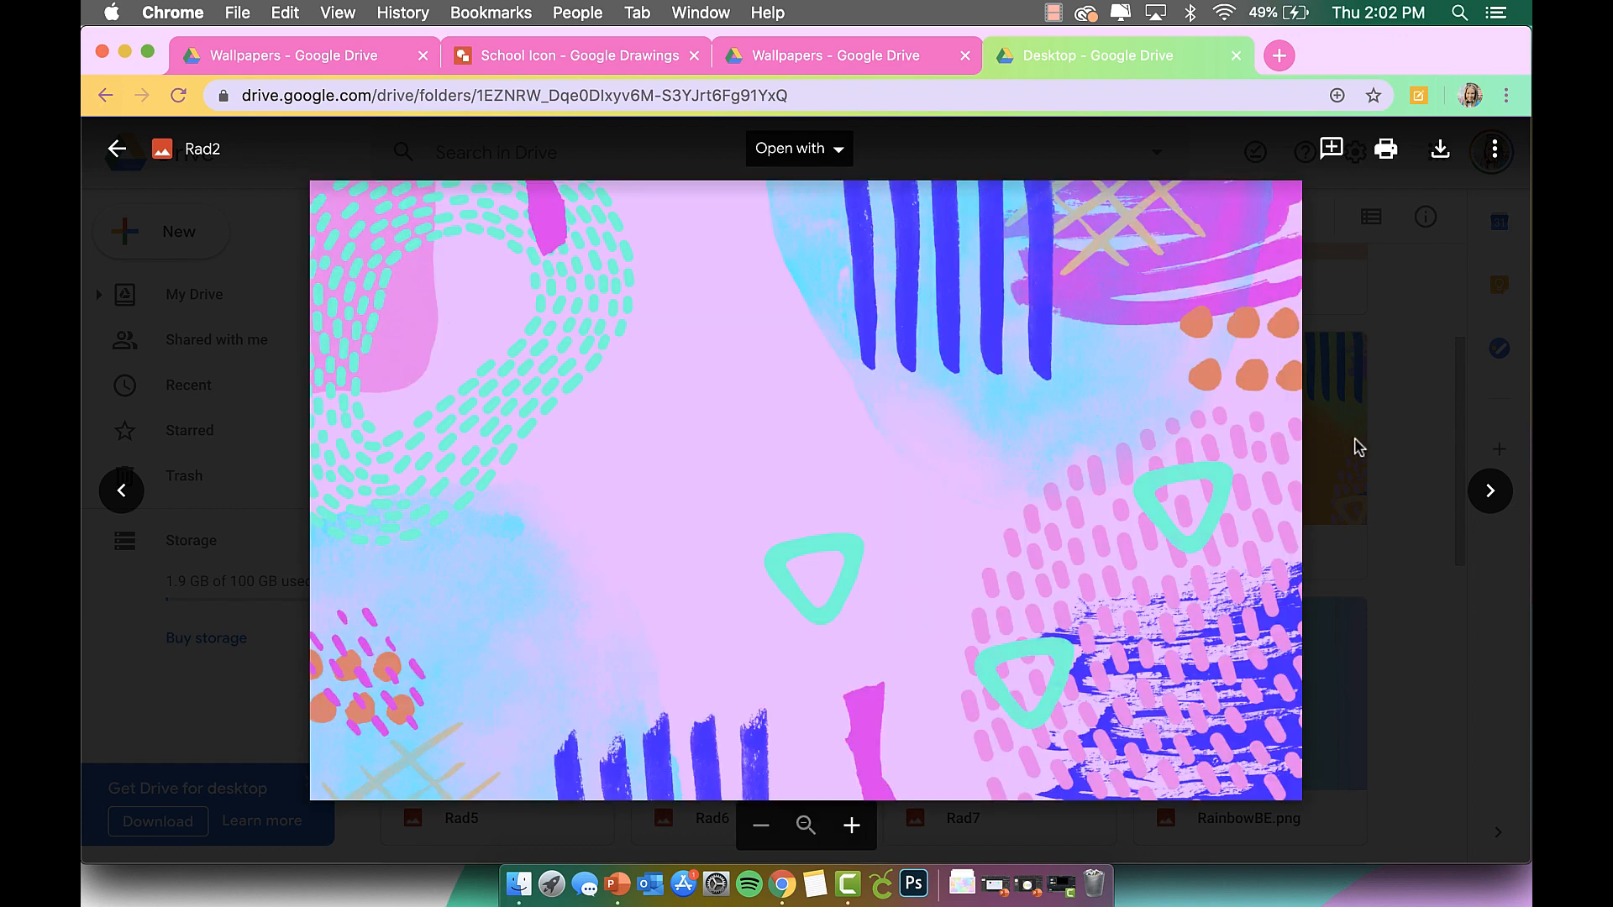
click(1358, 447)
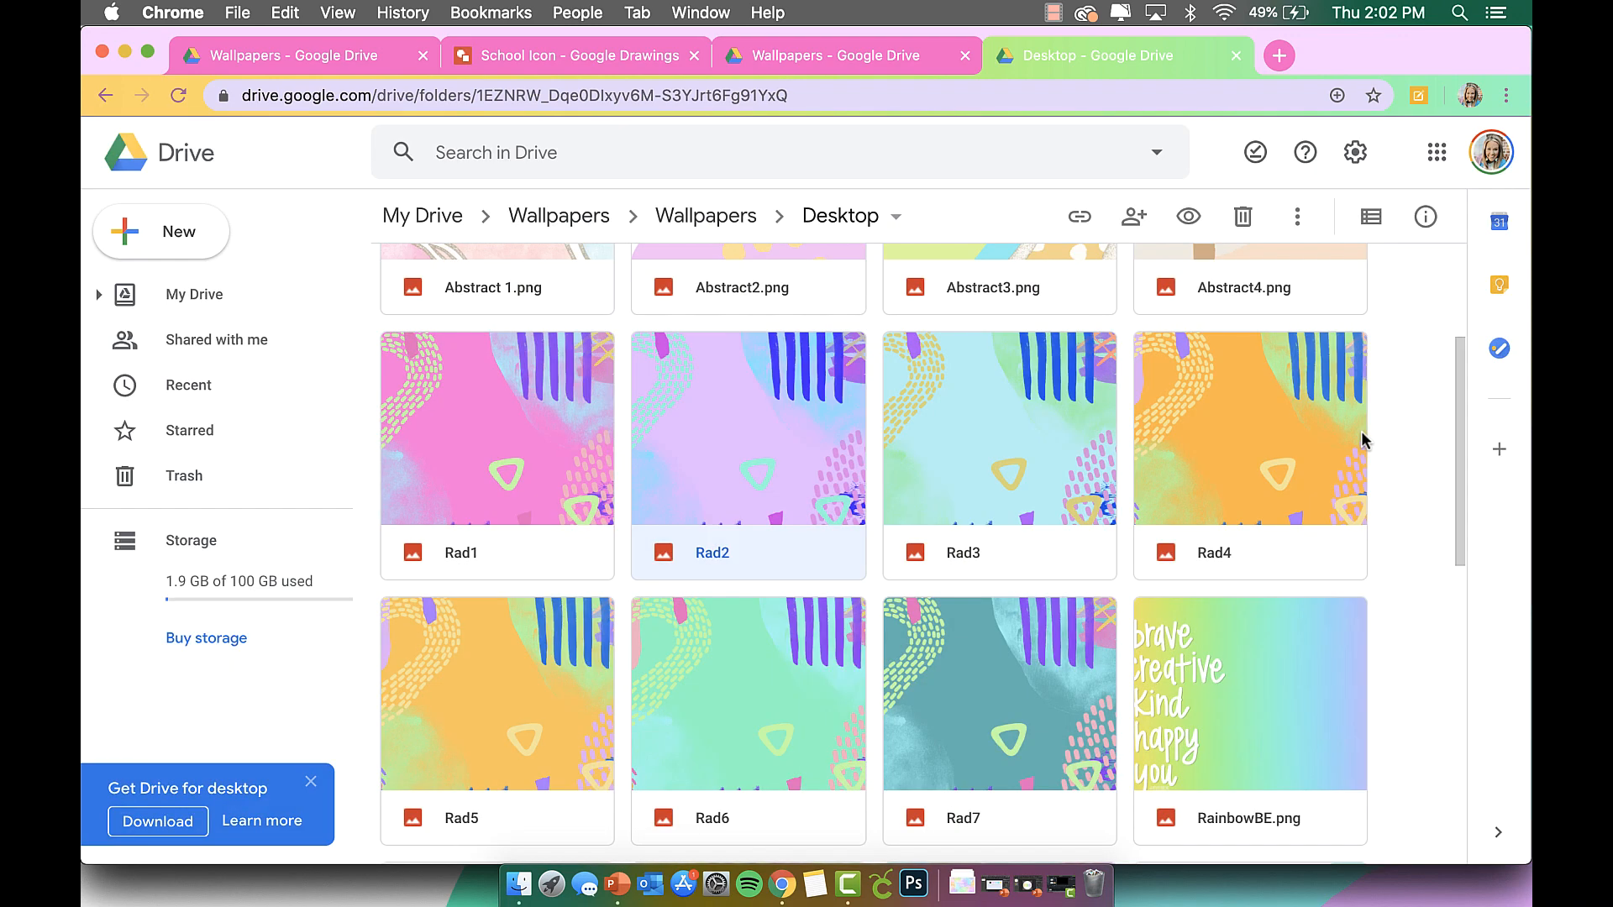
scroll(1359, 447, down, 5)
double_click(1241, 525)
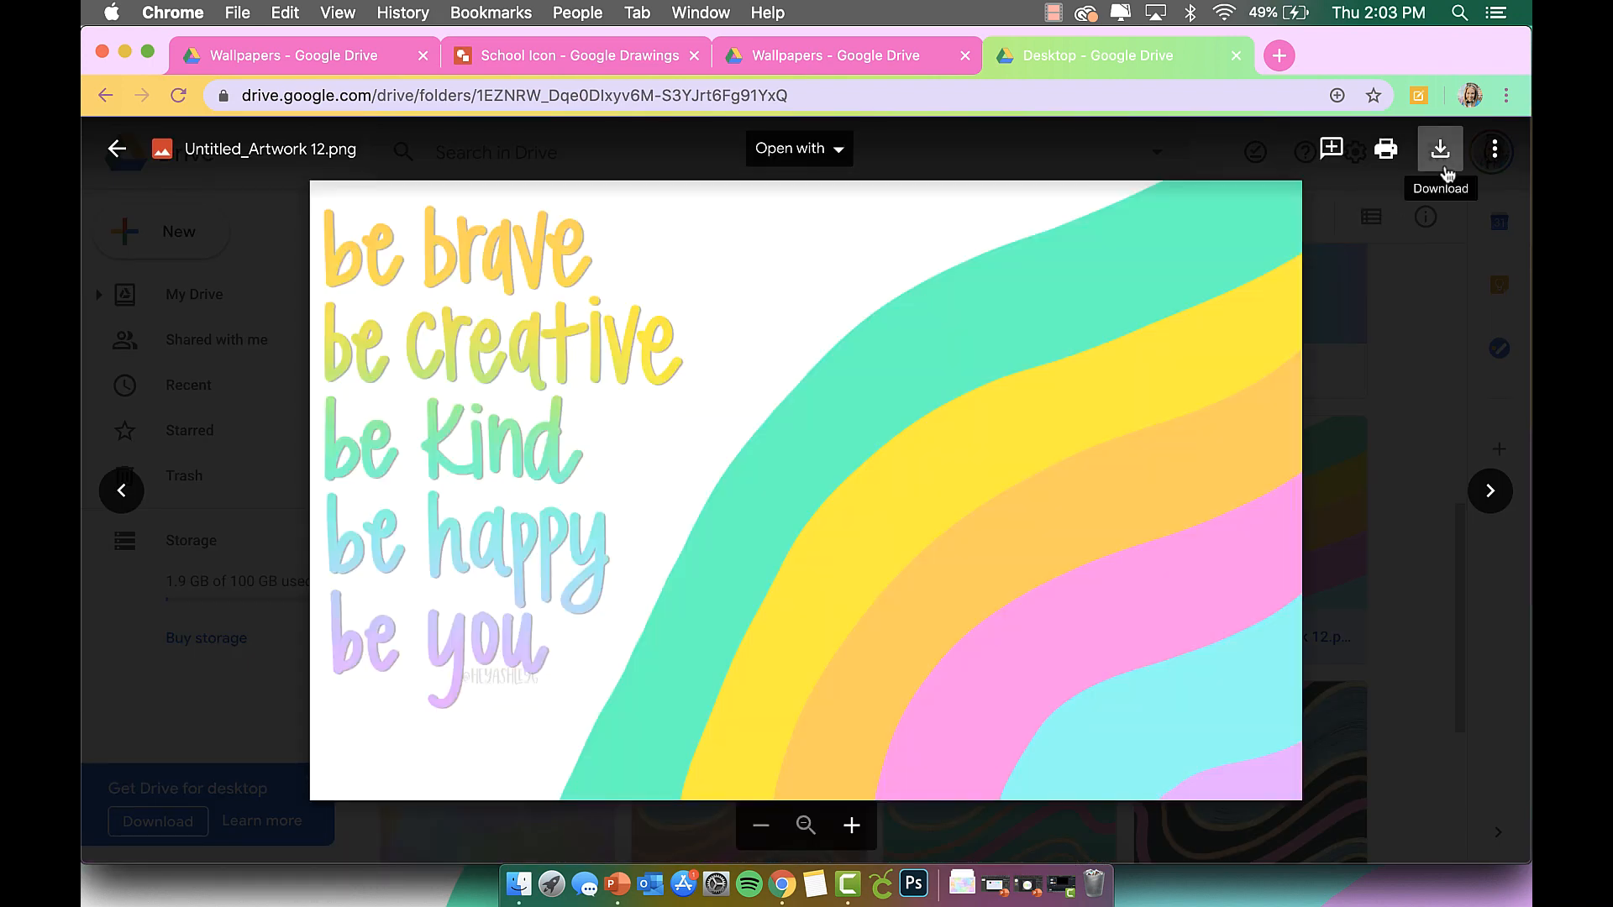
click(1442, 151)
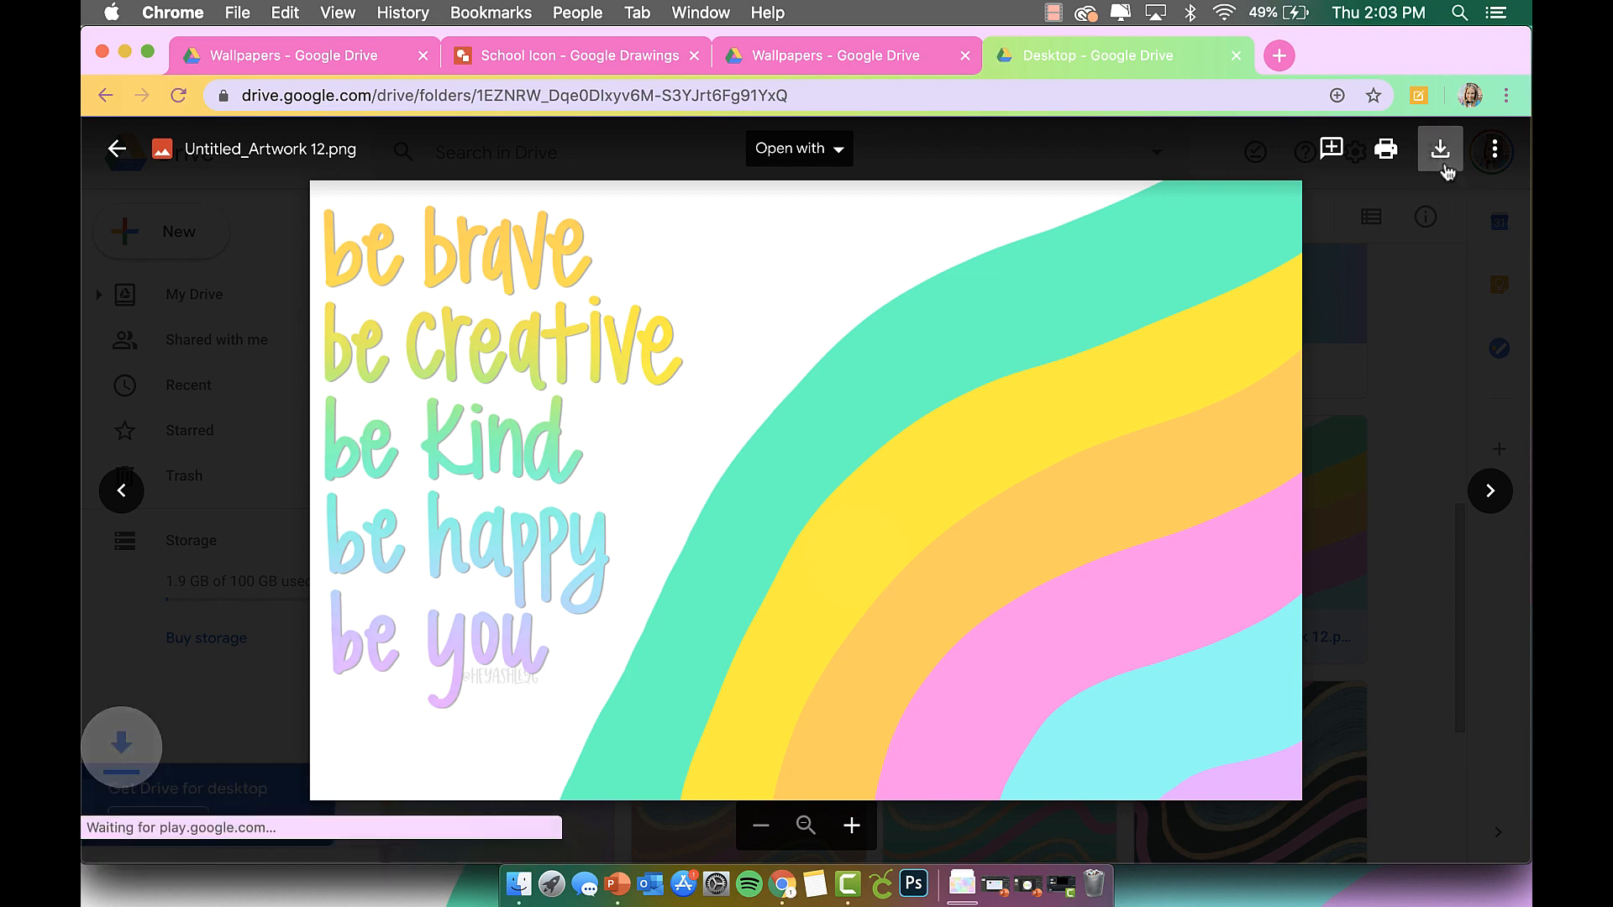
click(528, 893)
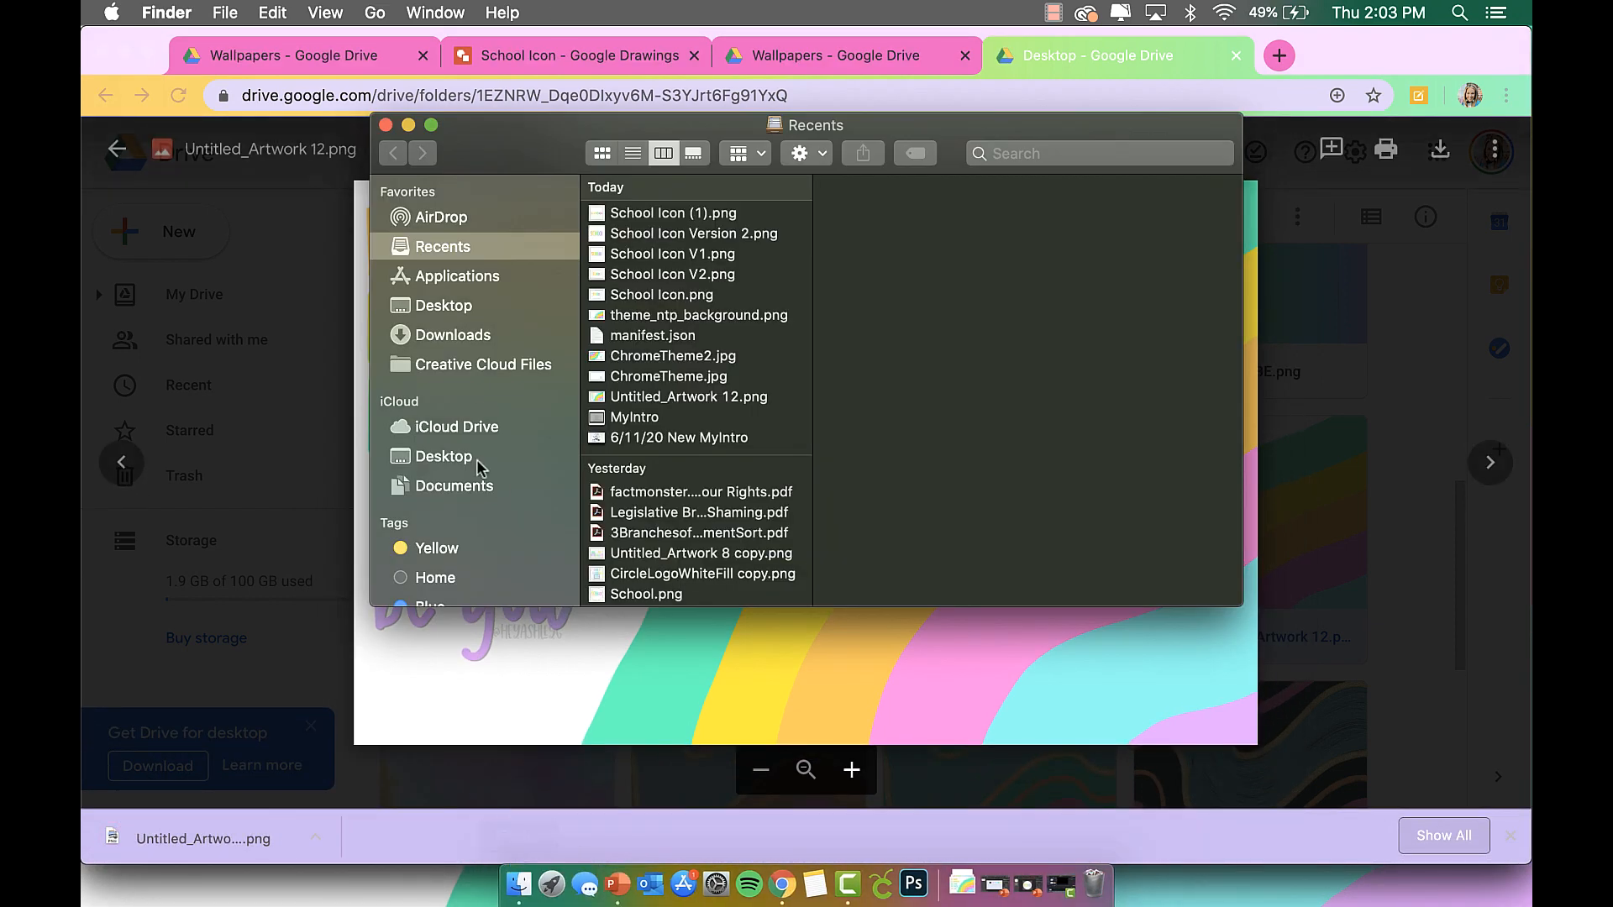
Set Untitled_Artwork 12 (1).png from Downloads as the desktop picture.
click(496, 313)
click(495, 333)
click(659, 213)
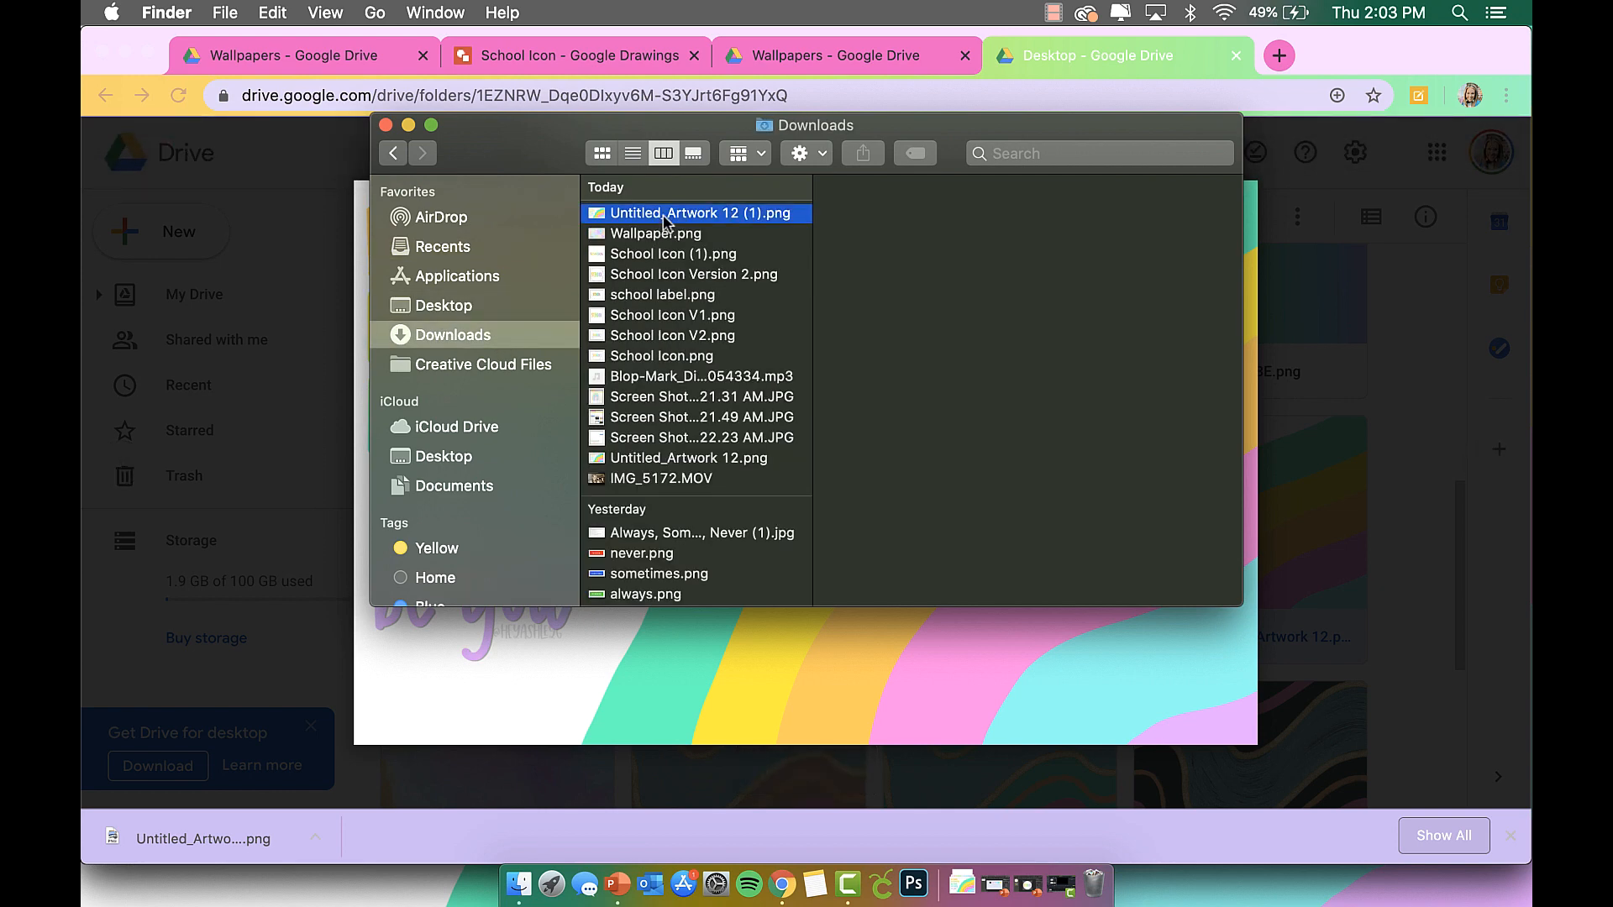
right_click(665, 217)
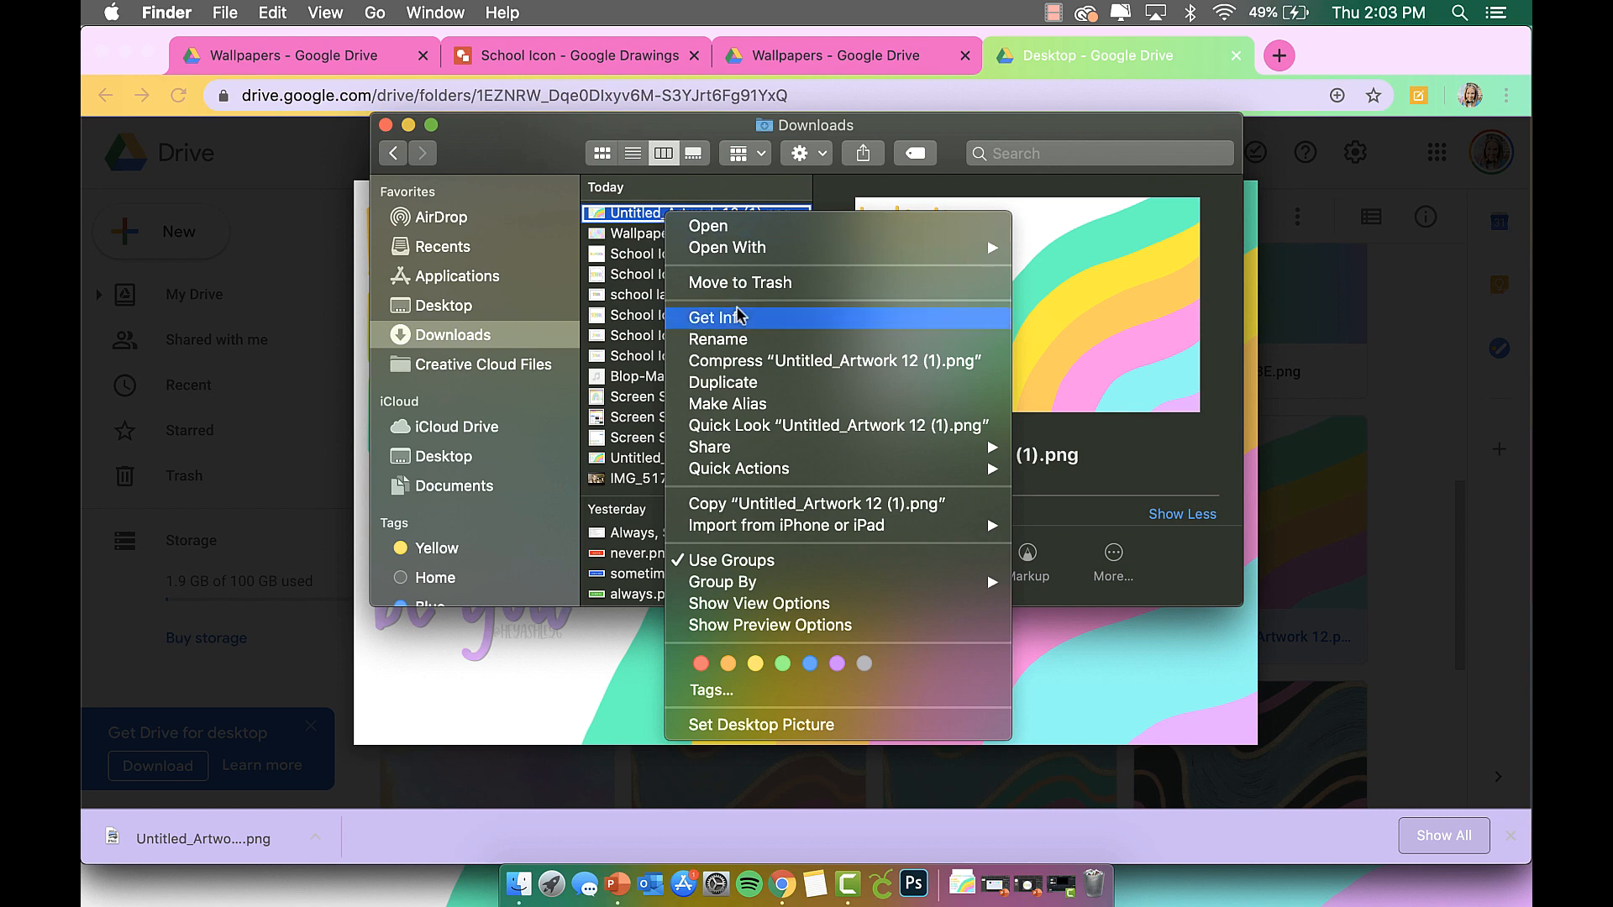
click(796, 725)
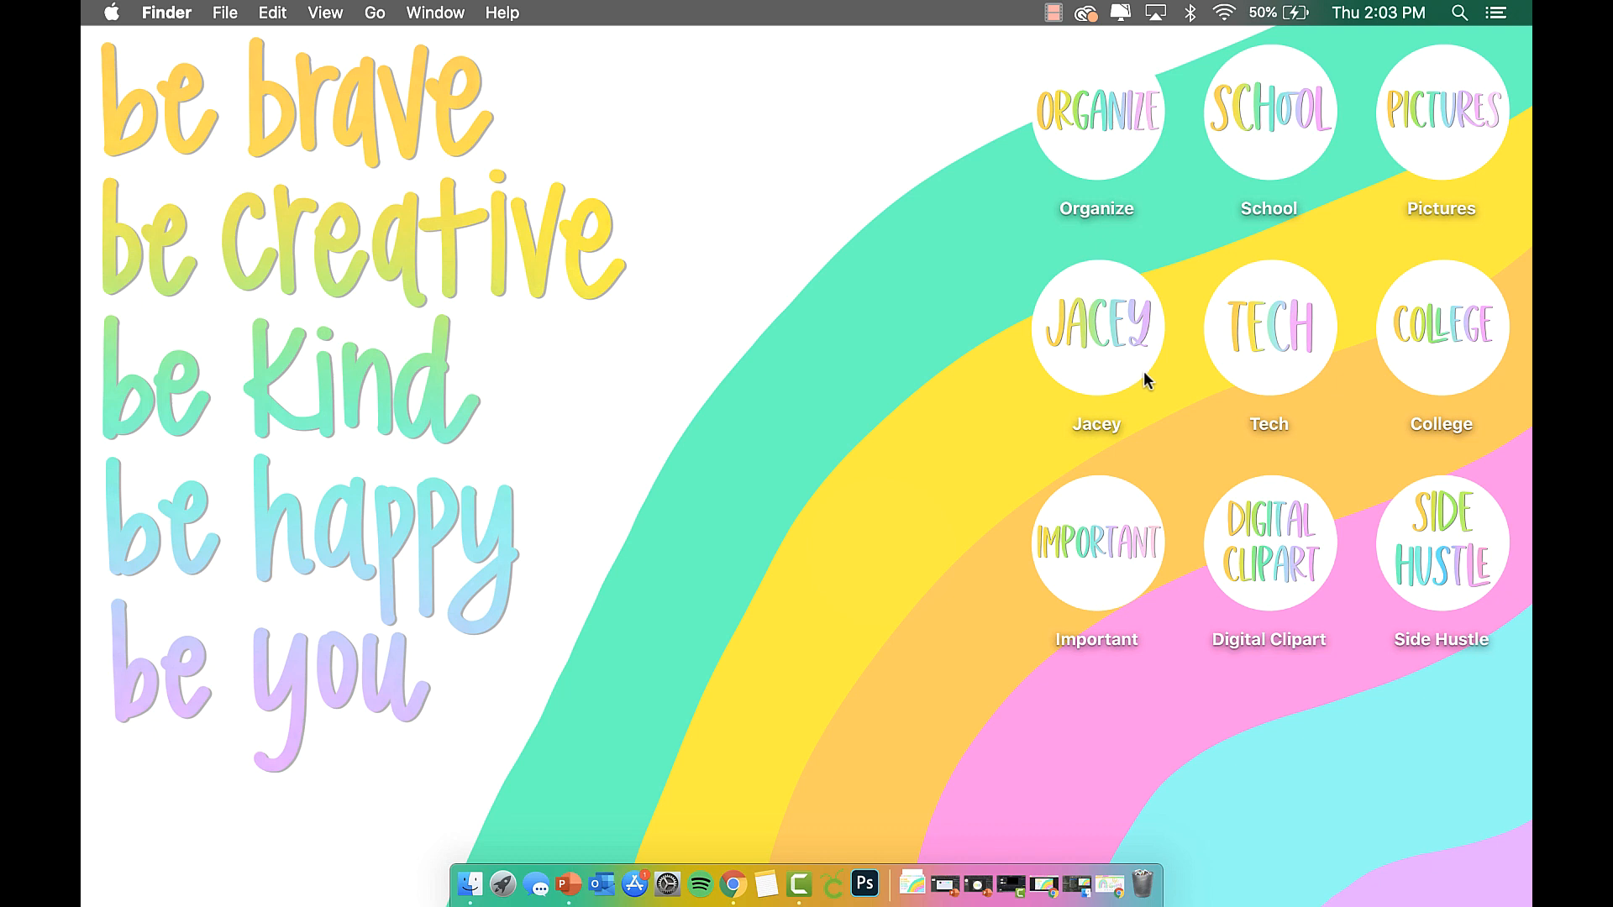
Show the Desktop folder in a Finder window shifted left, briefly opening Pictures.
click(467, 881)
click(487, 306)
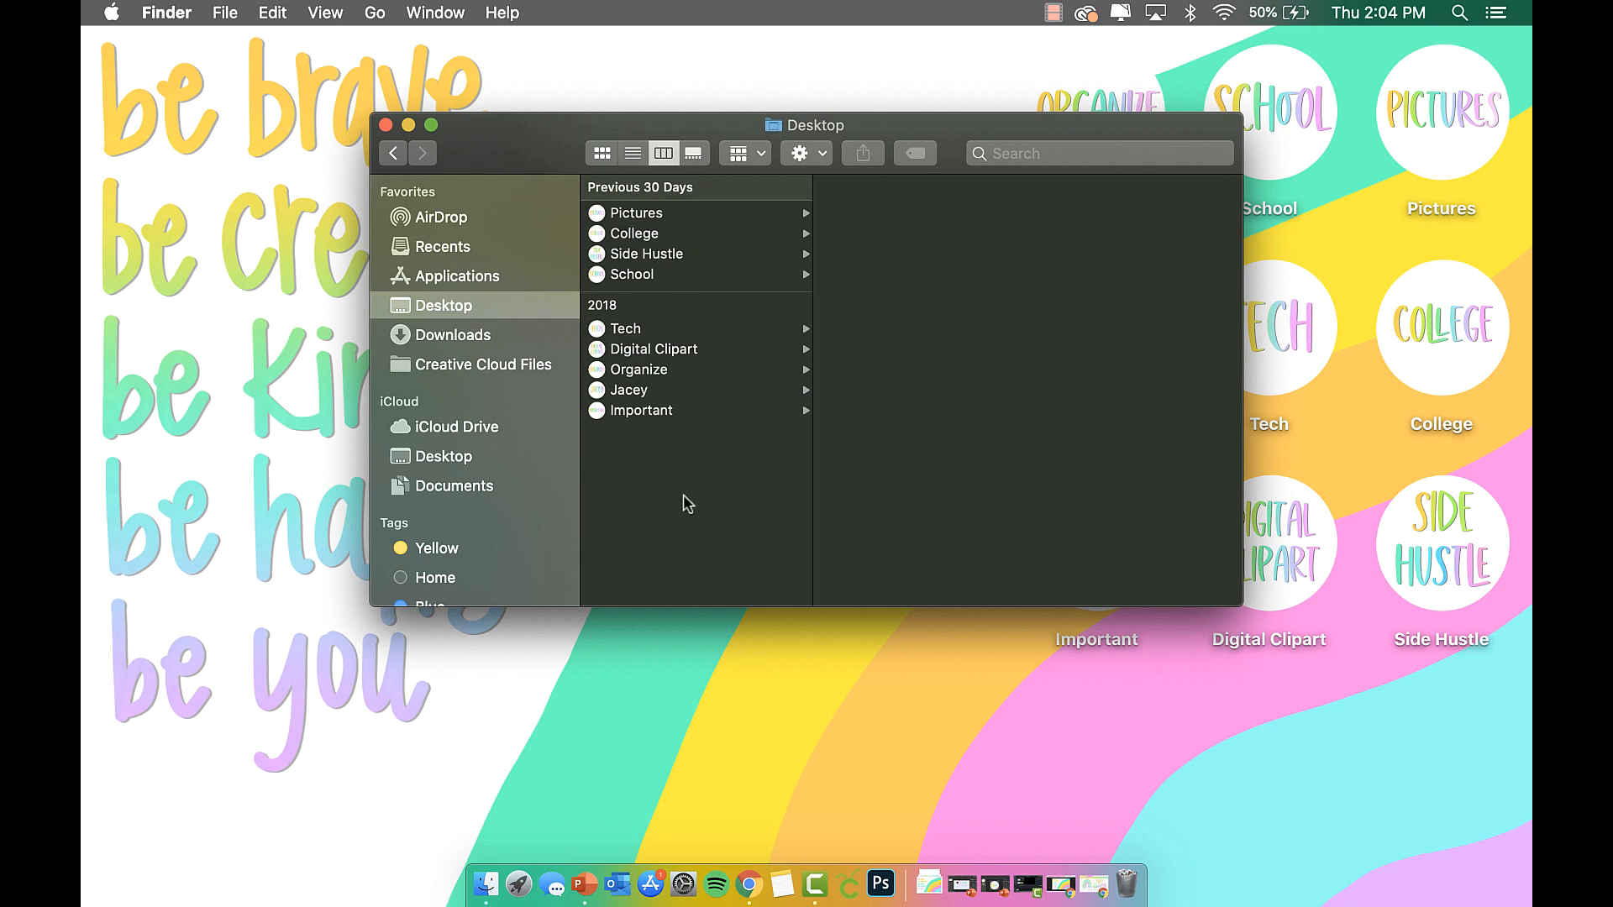
drag(903, 125, 666, 112)
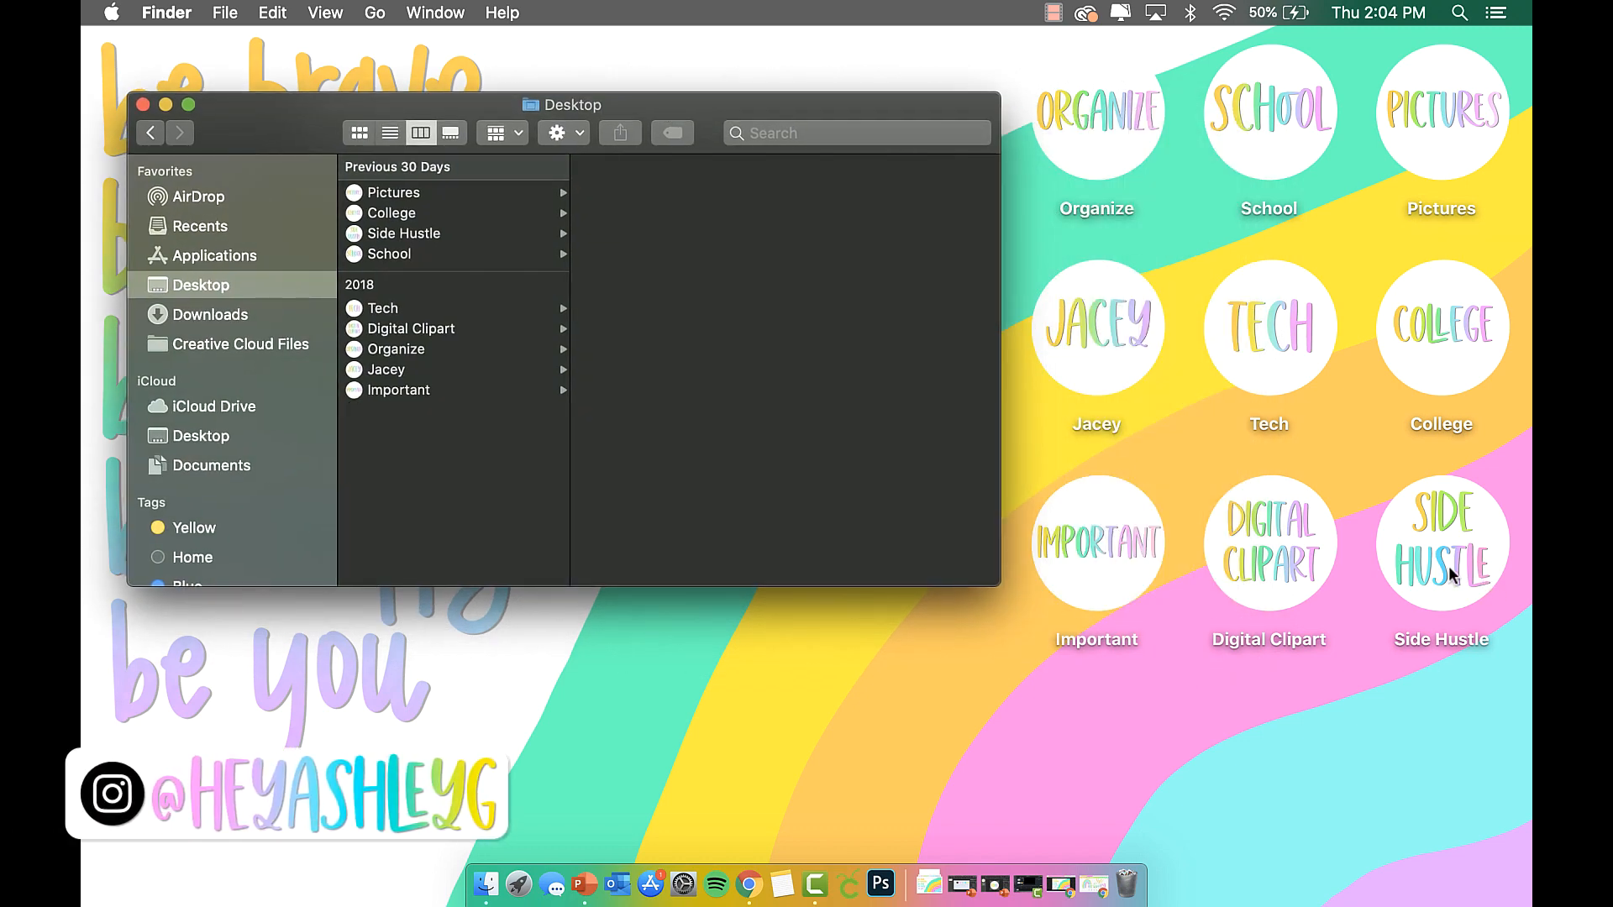
double_click(1413, 156)
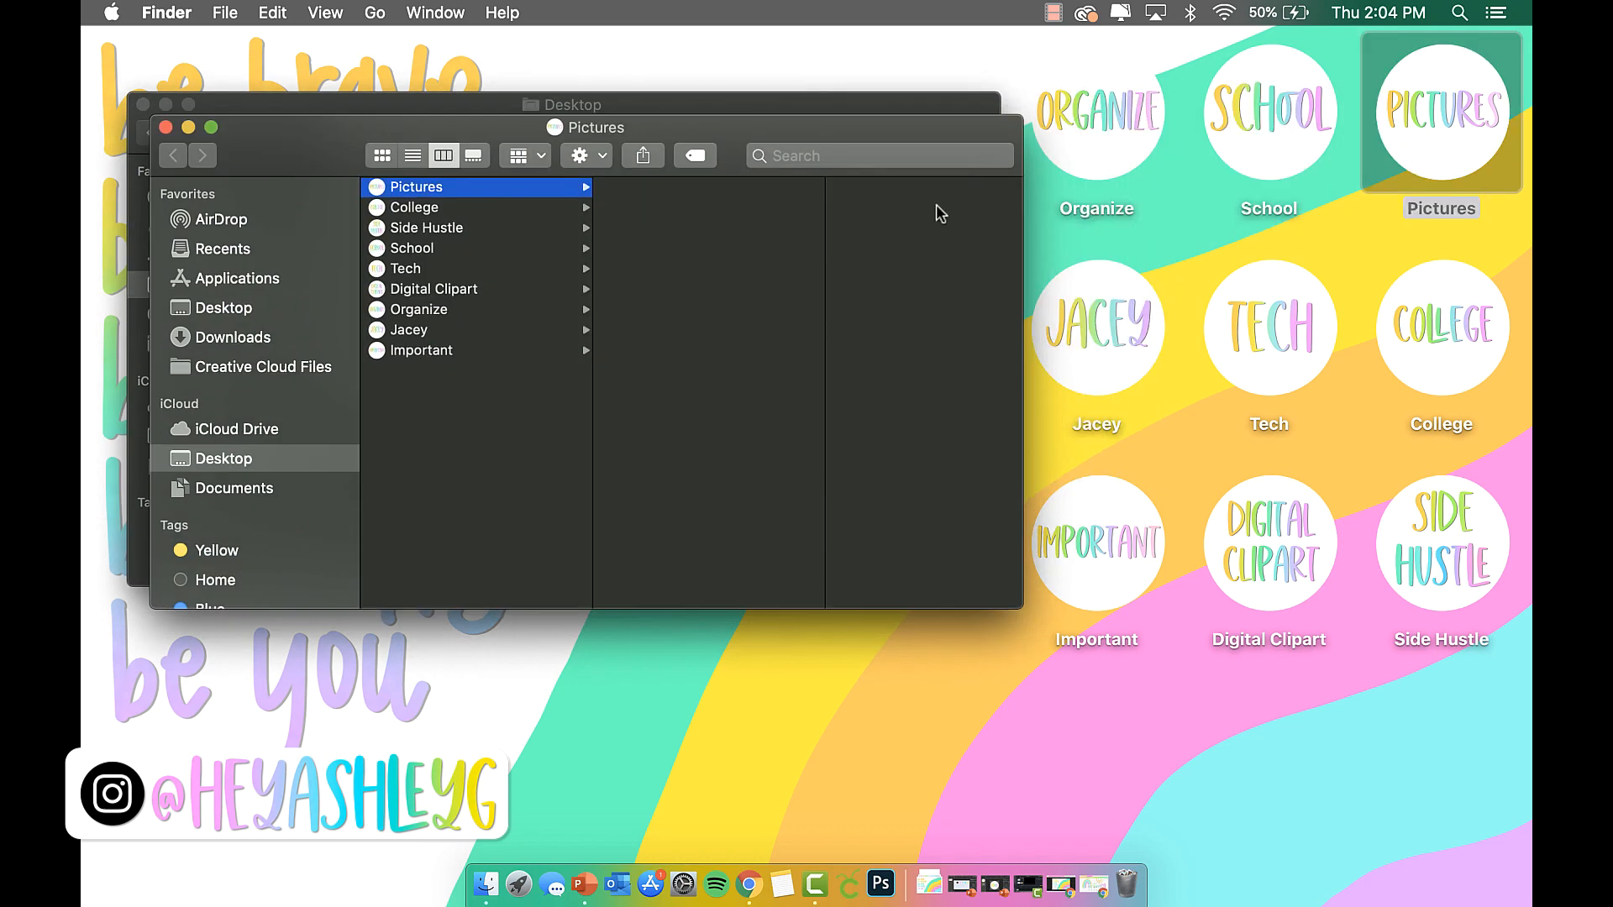
click(165, 127)
Duplicate the Pictures folder to create Pictures copy.
right_click(1459, 128)
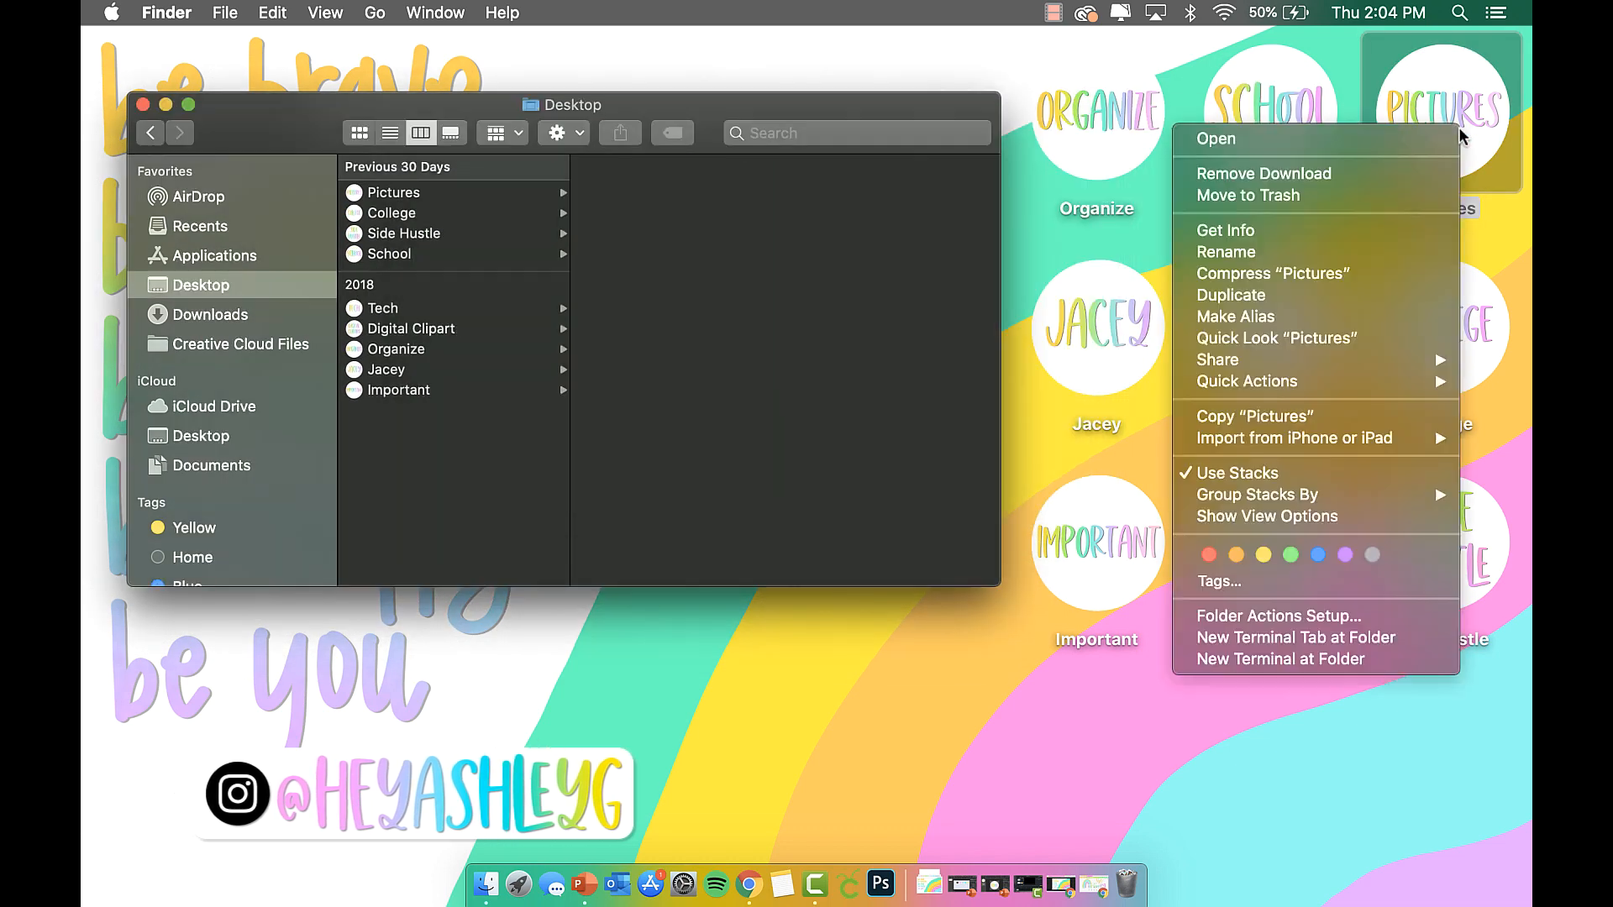
click(1315, 294)
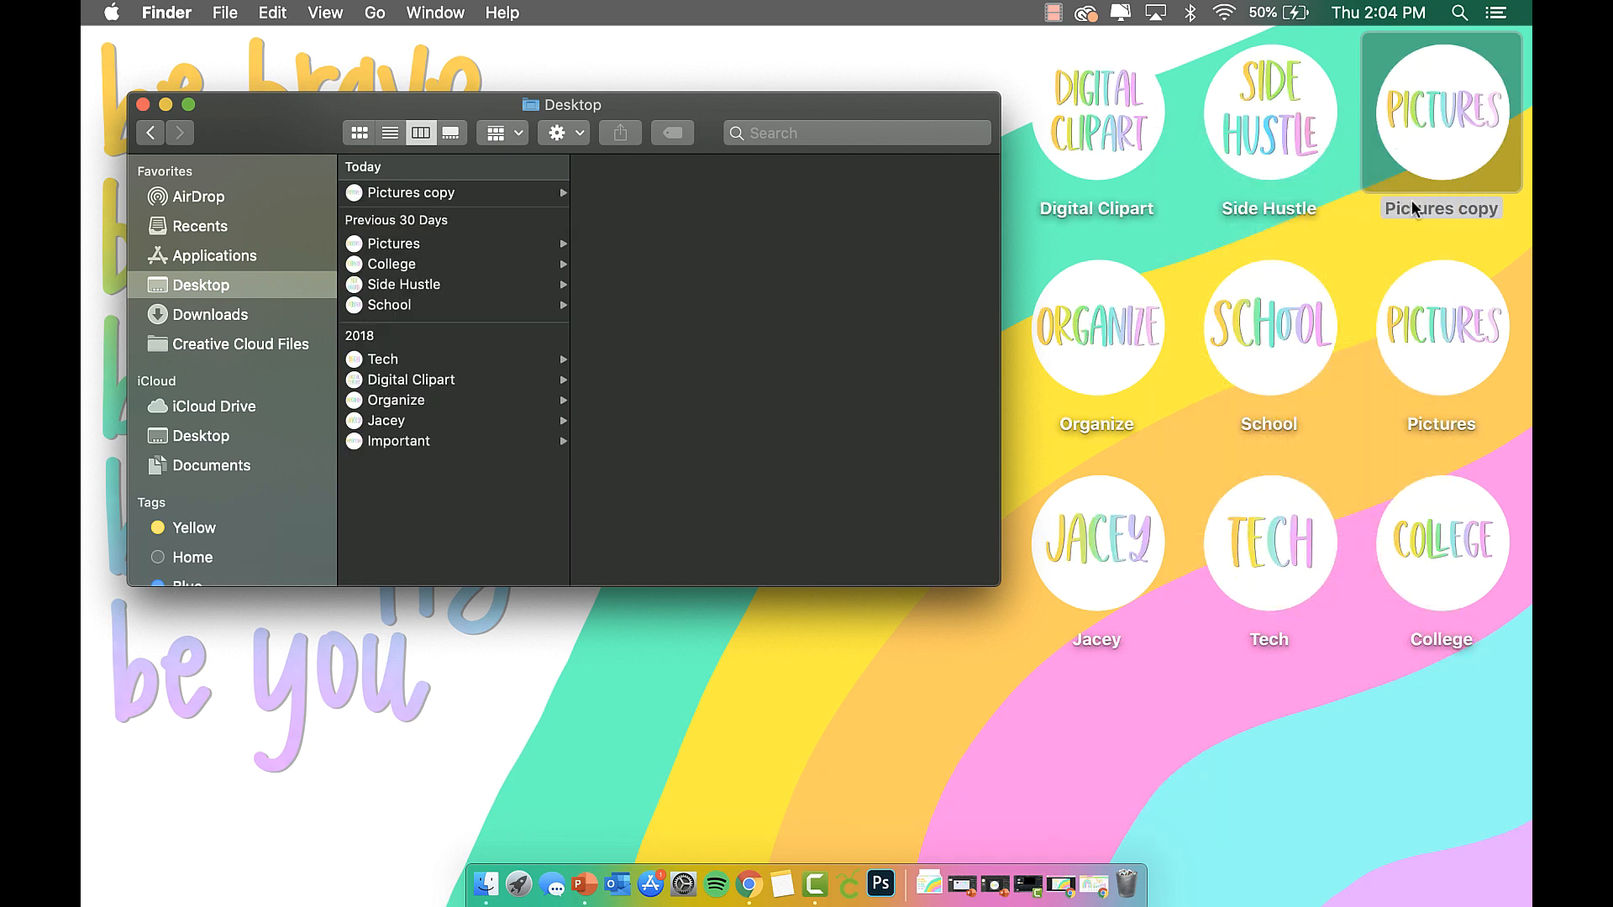
click(1440, 209)
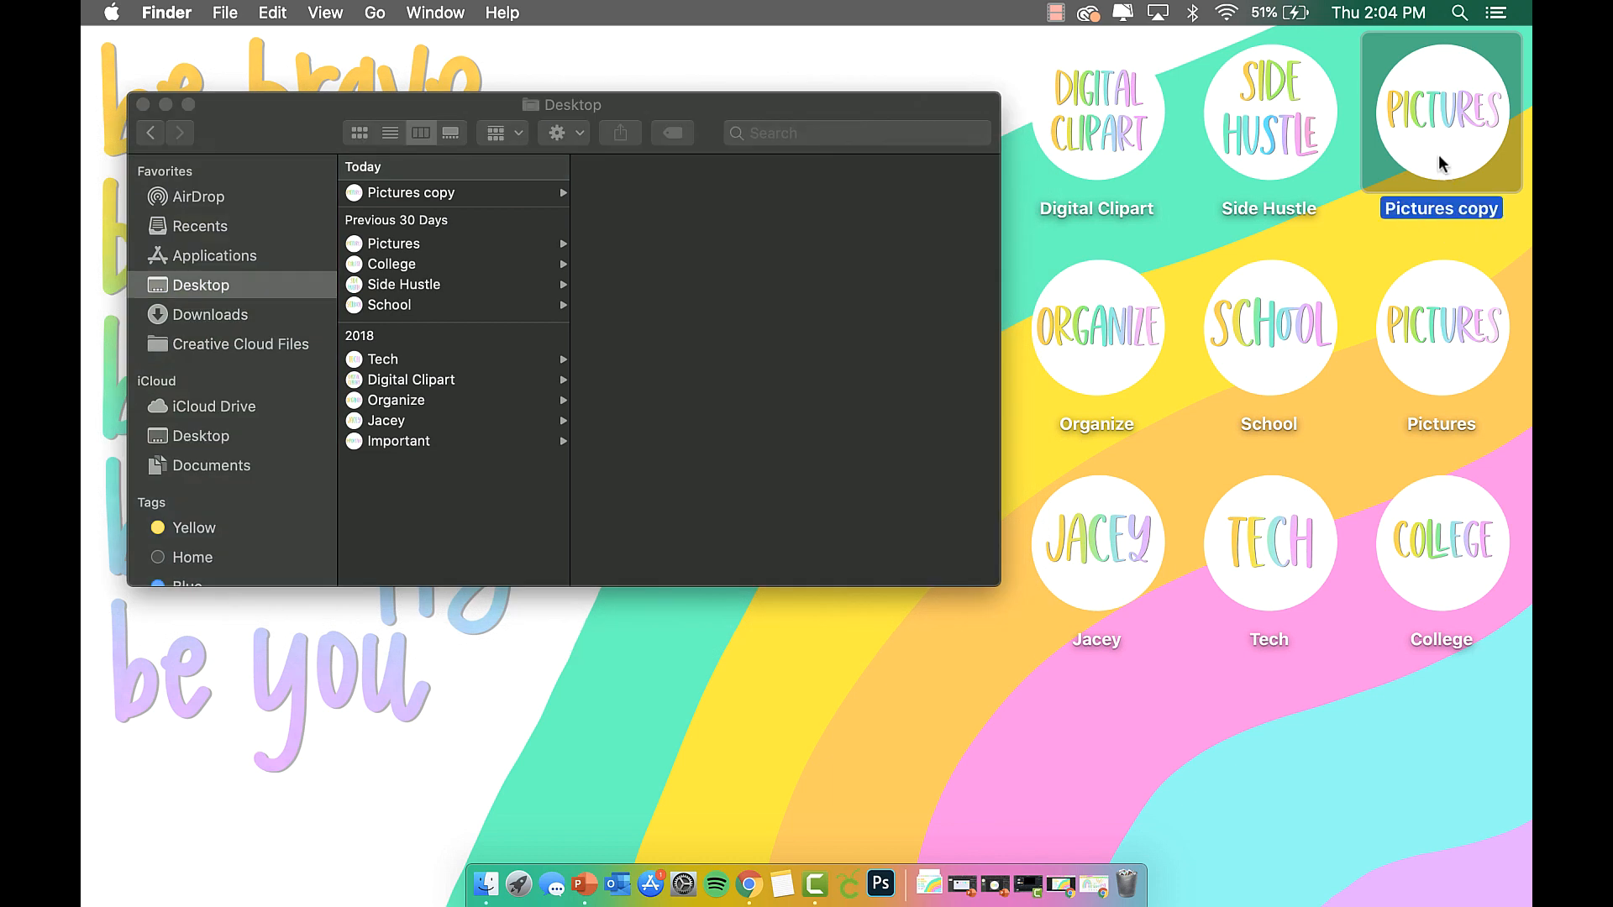
Erase the Pictures copy name to leave it blank, then select it in the Desktop list.
right_click(1438, 155)
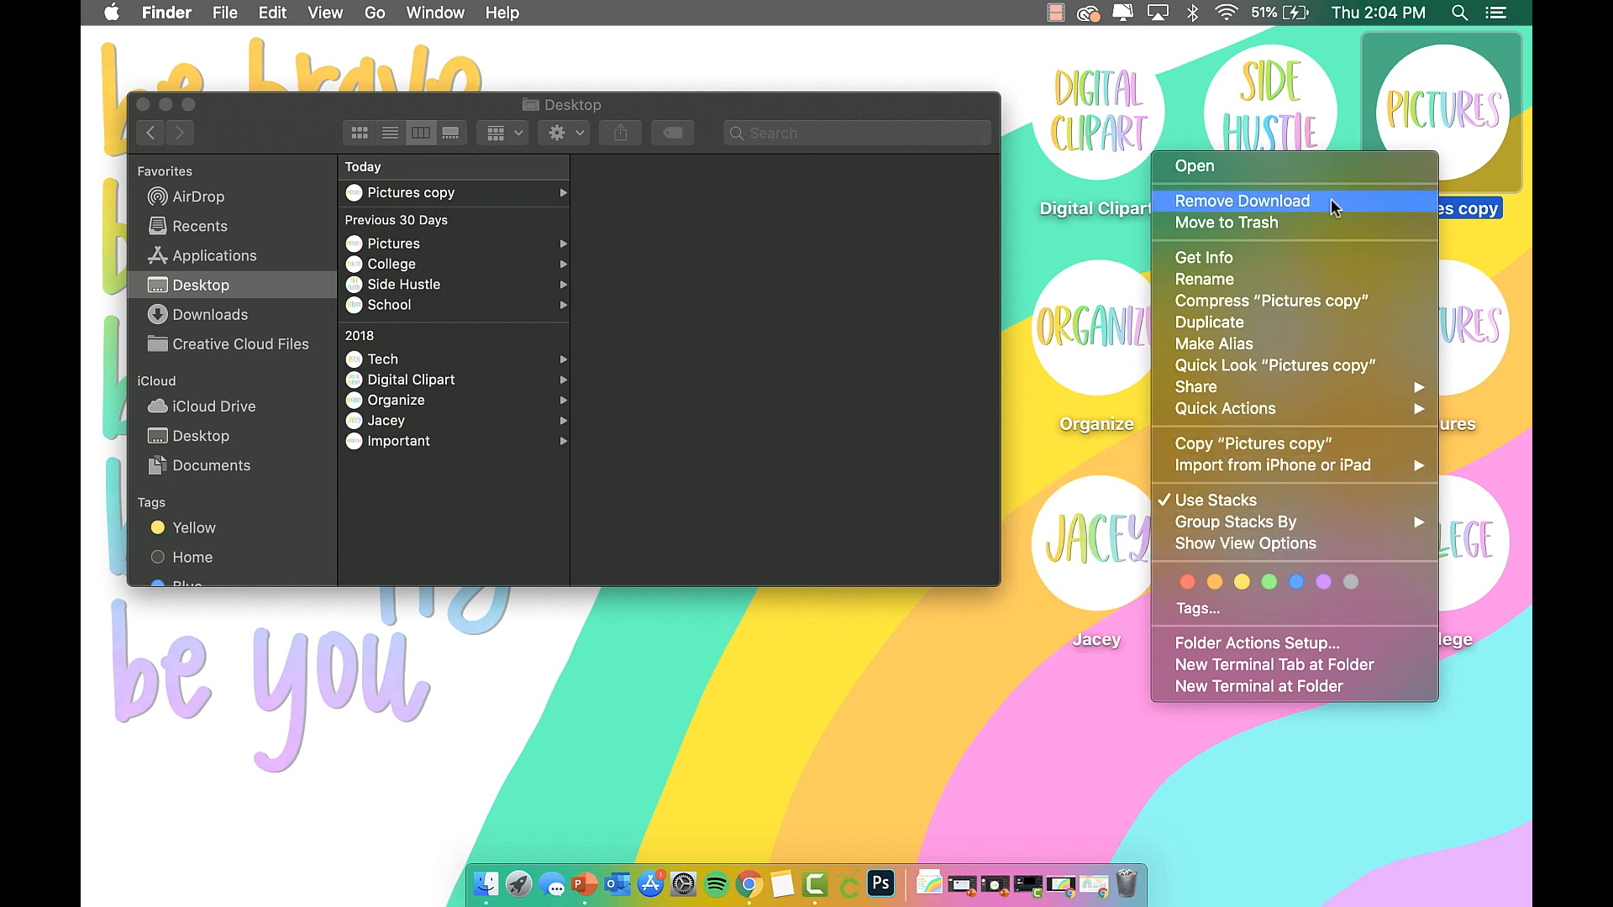
click(1314, 279)
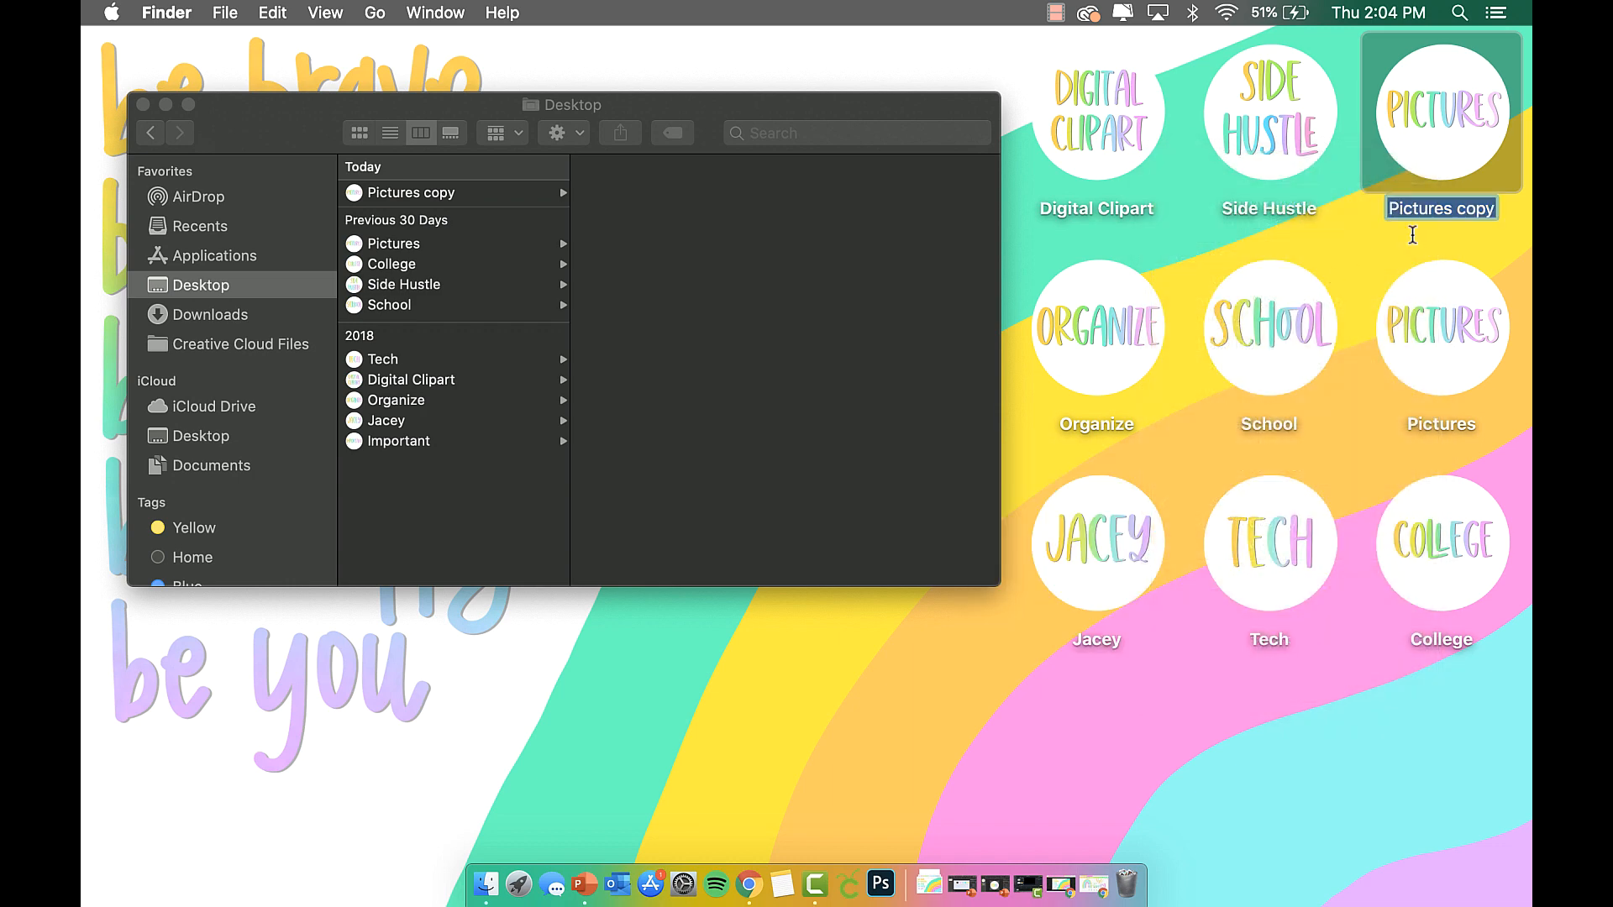
key(BackSpace)
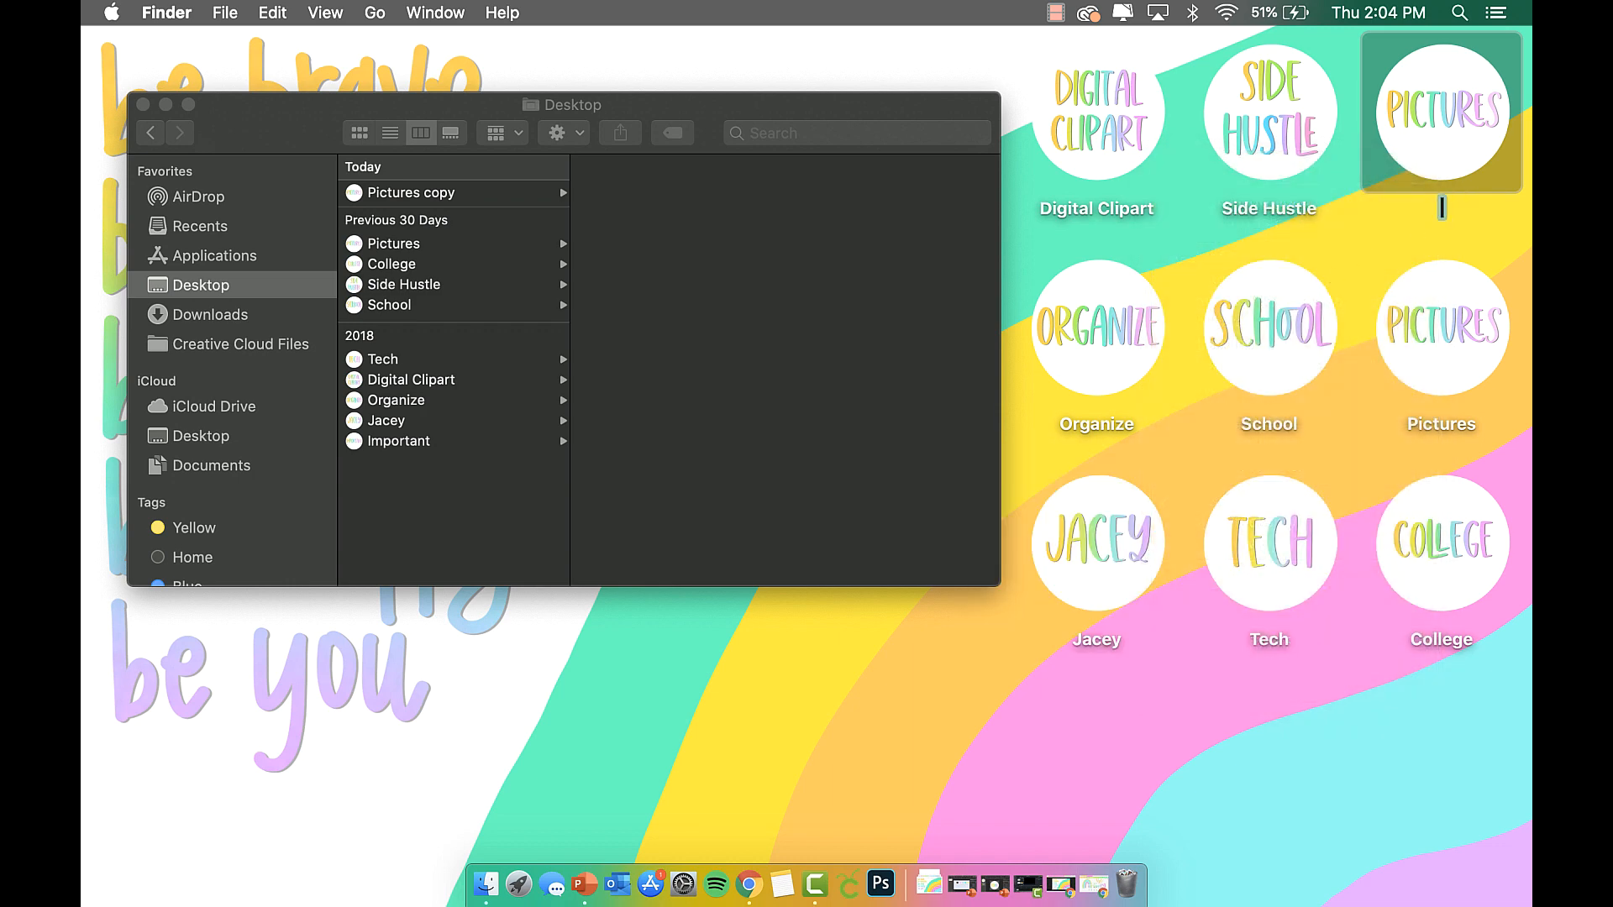
click(1374, 240)
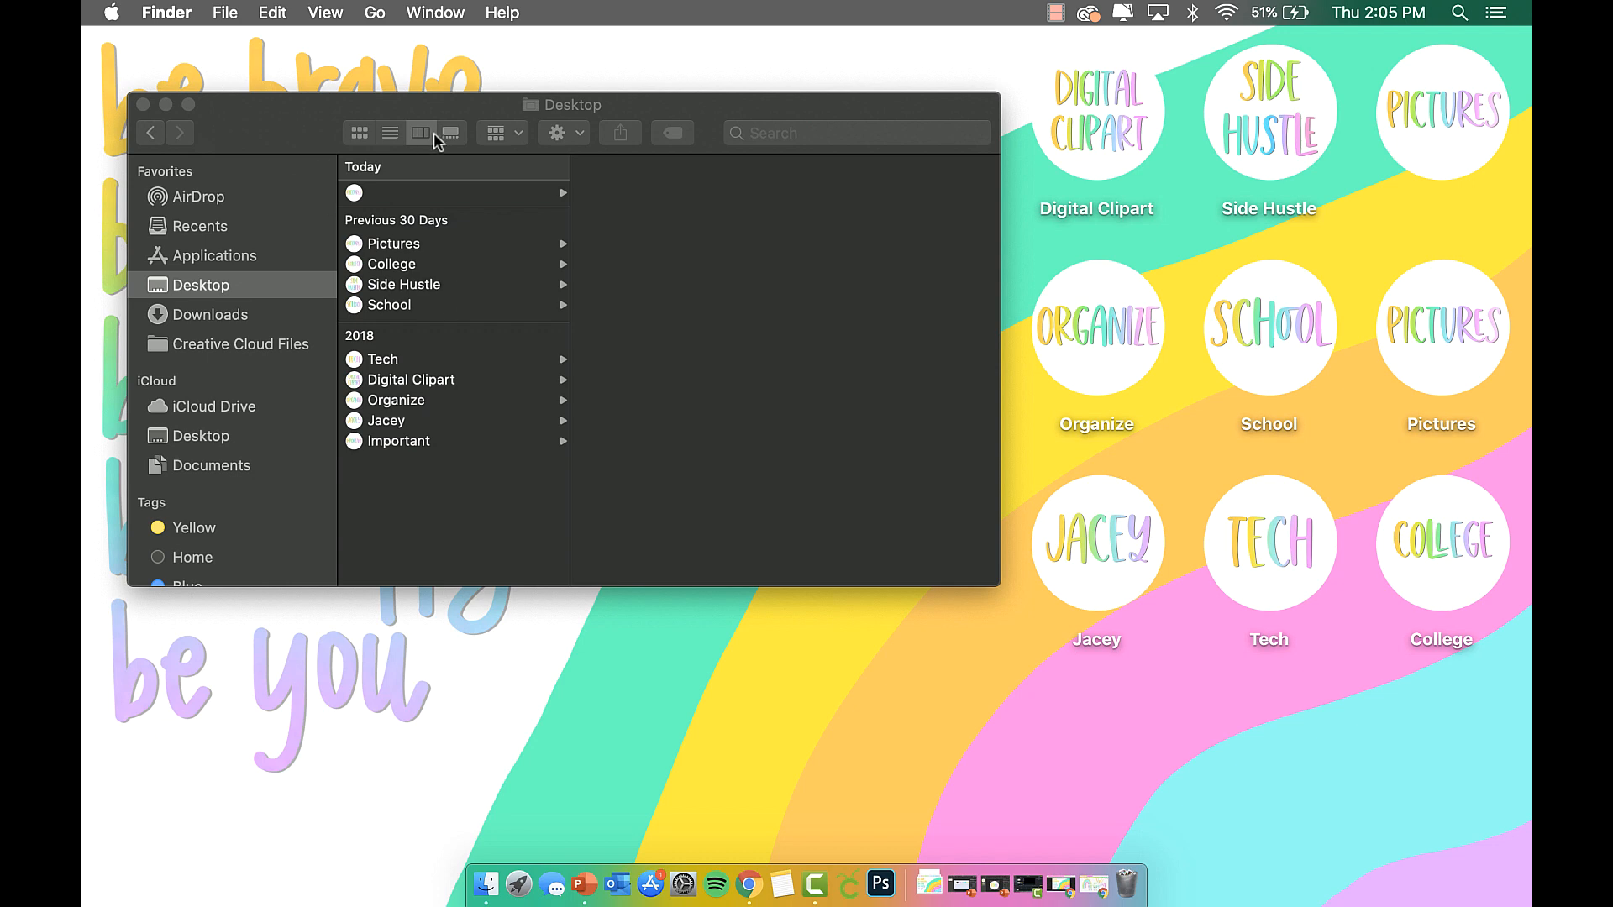
drag(364, 109, 379, 113)
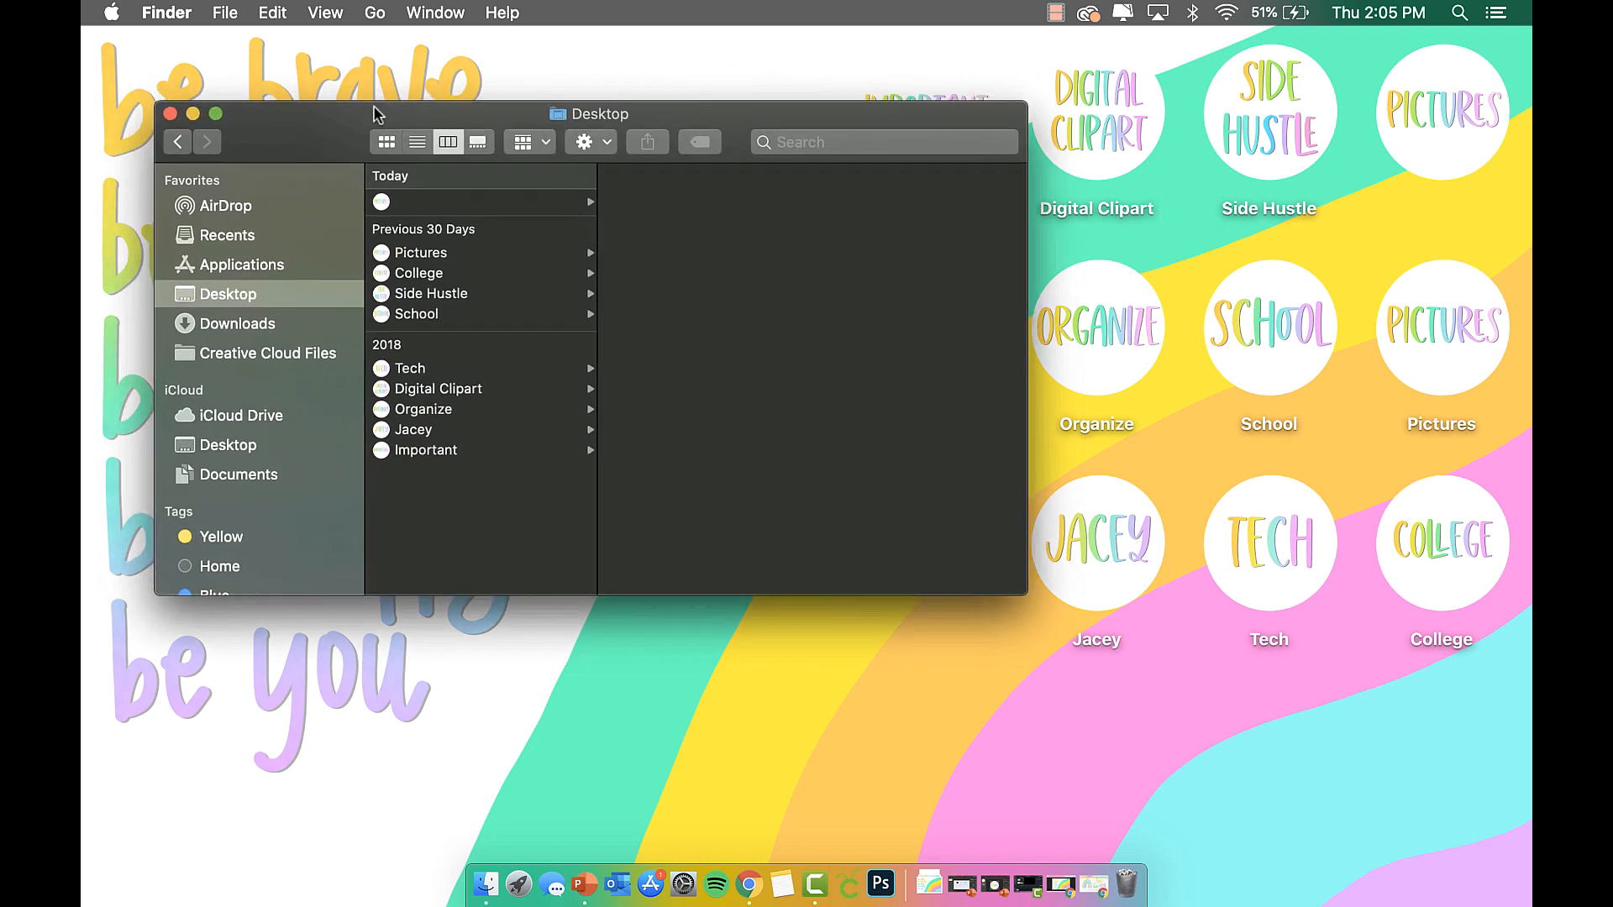
click(437, 202)
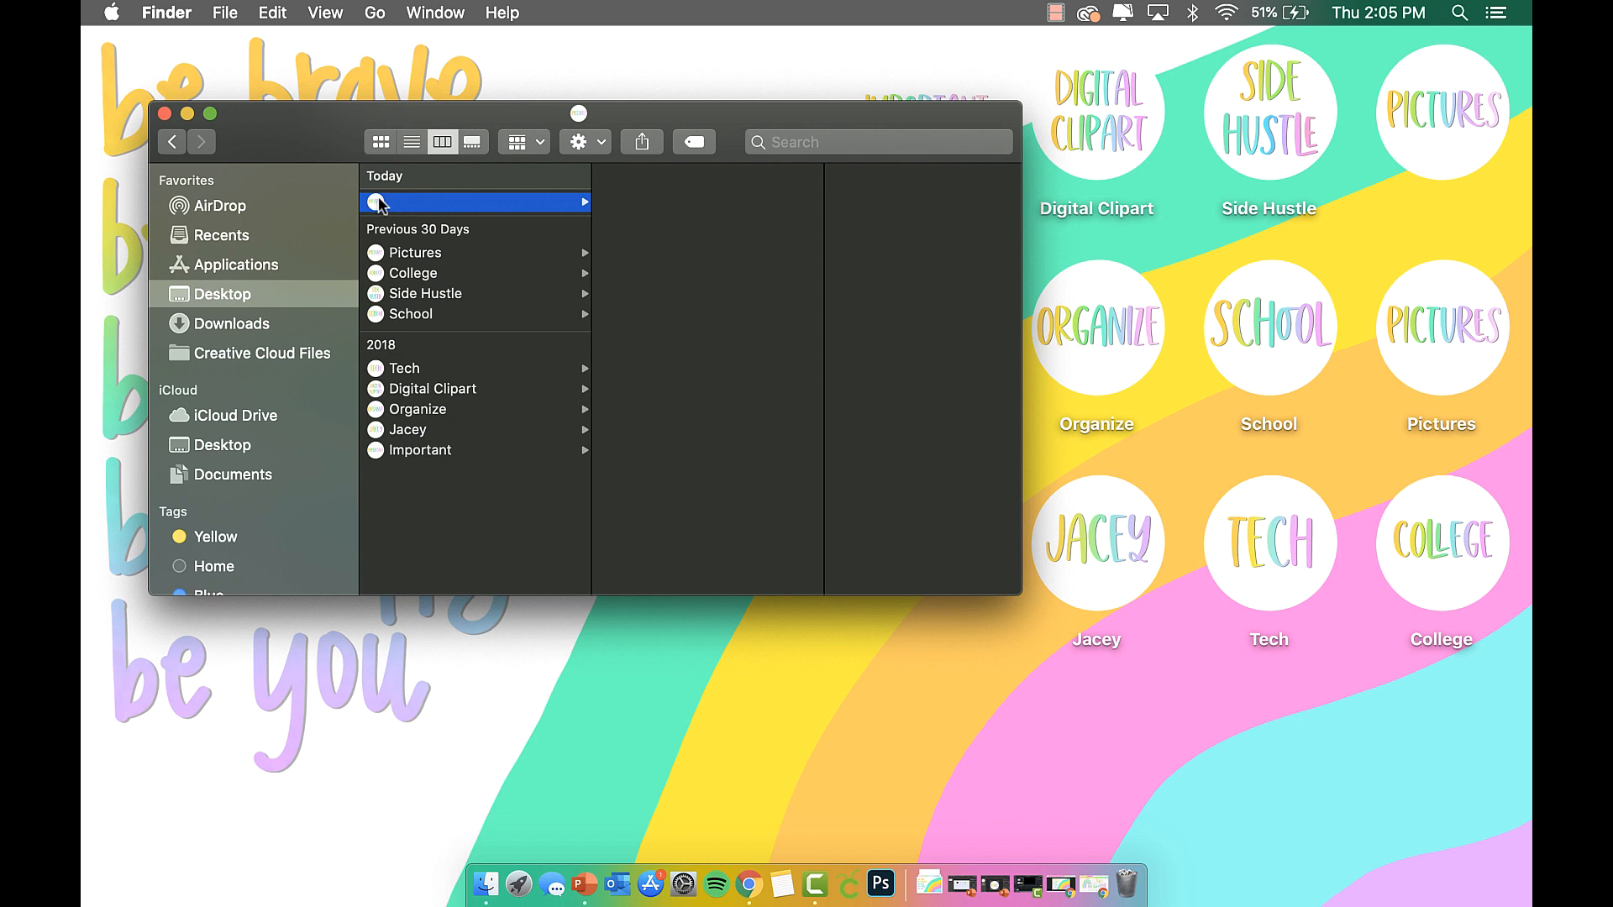